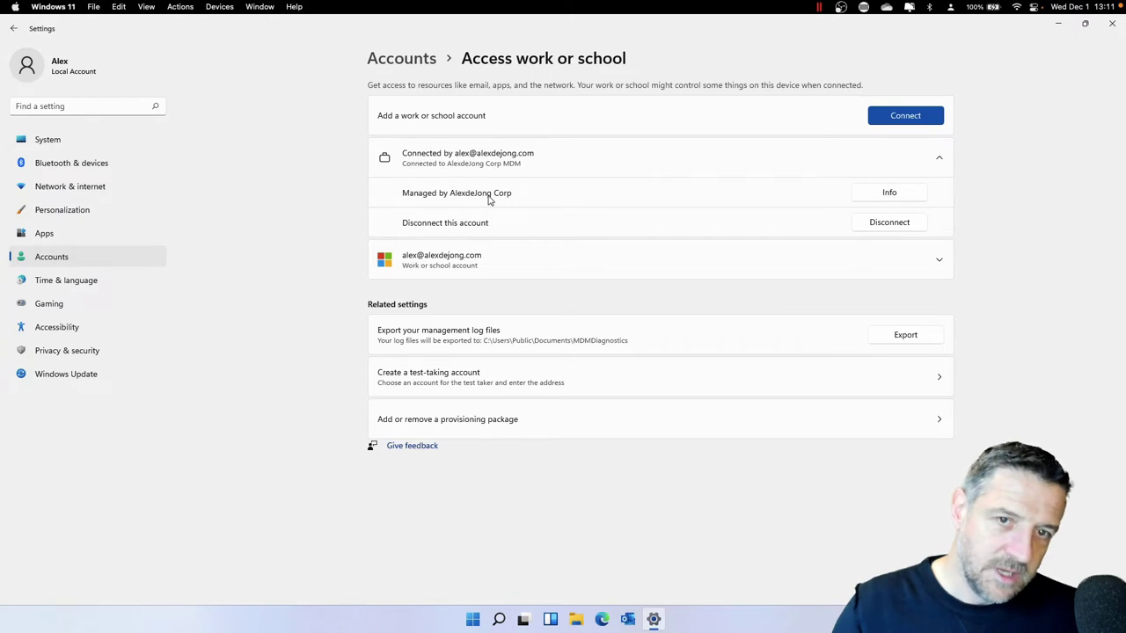
# Open the managing organisation's info, expand all managed policies, and sync the device successfully
pyautogui.click(876, 194)
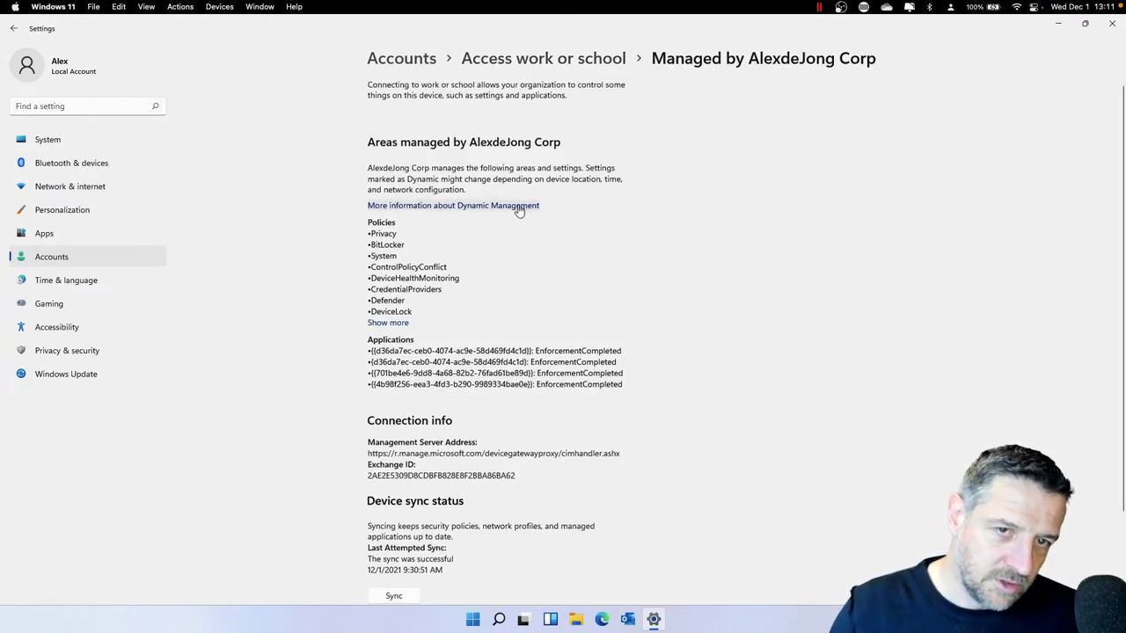
pyautogui.scroll(-2, 519, 211)
pyautogui.scroll(-1, 454, 219)
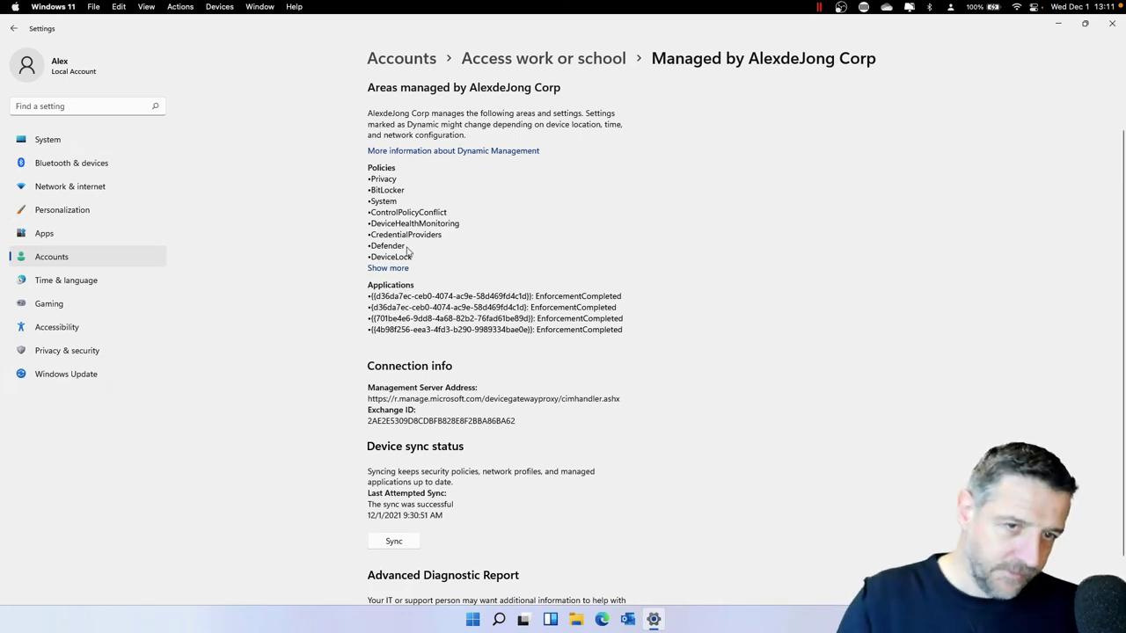
pyautogui.click(385, 268)
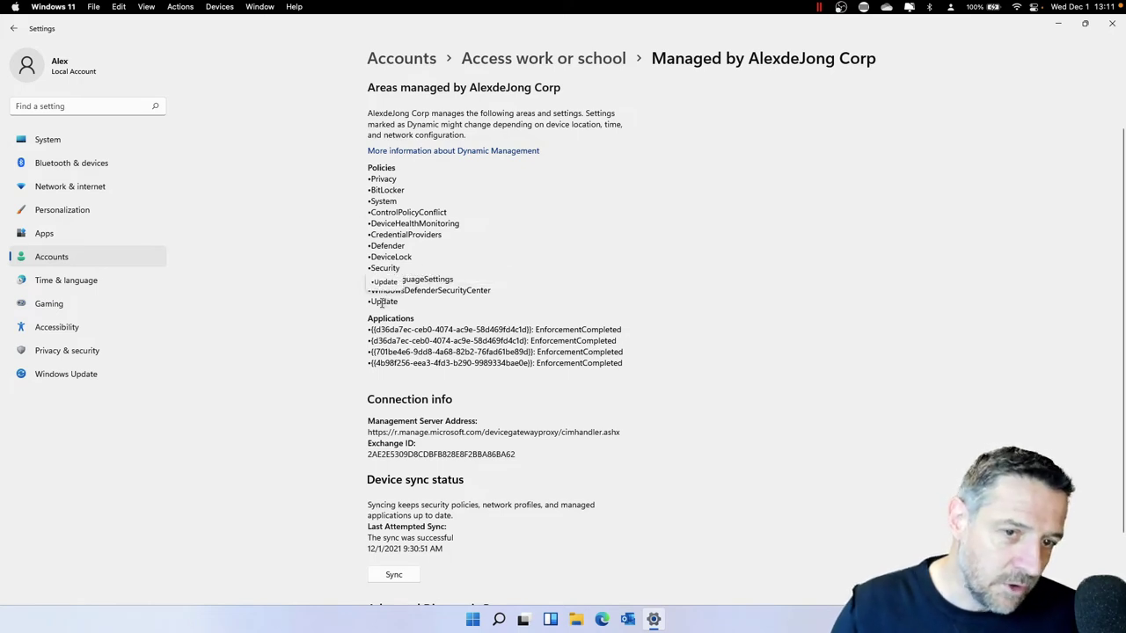
pyautogui.scroll(-2, 414, 334)
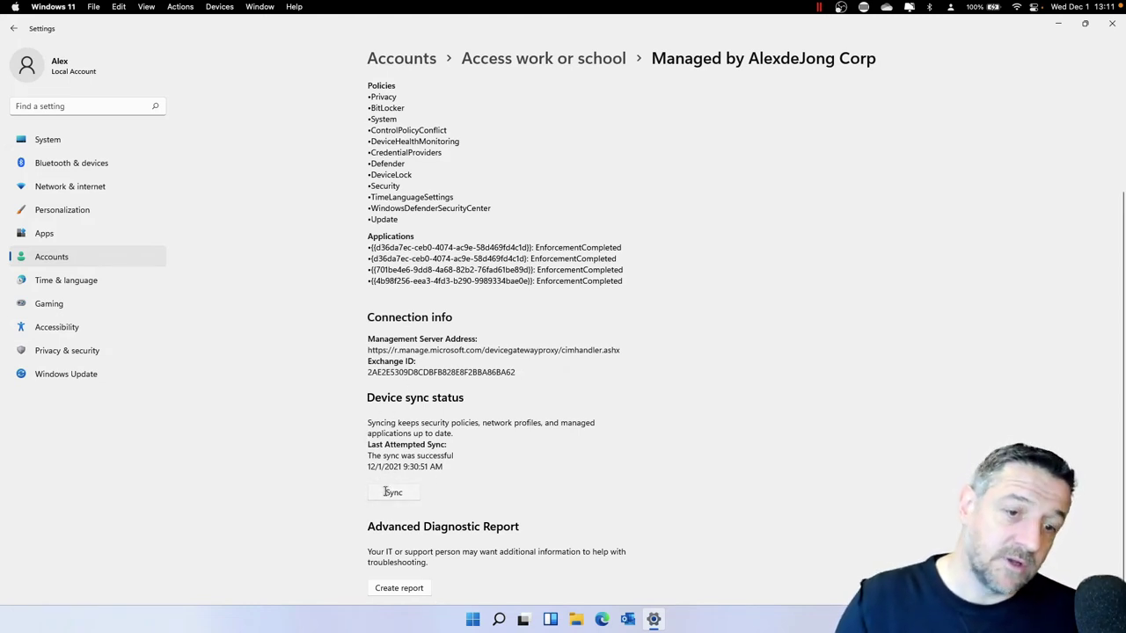
pyautogui.click(388, 492)
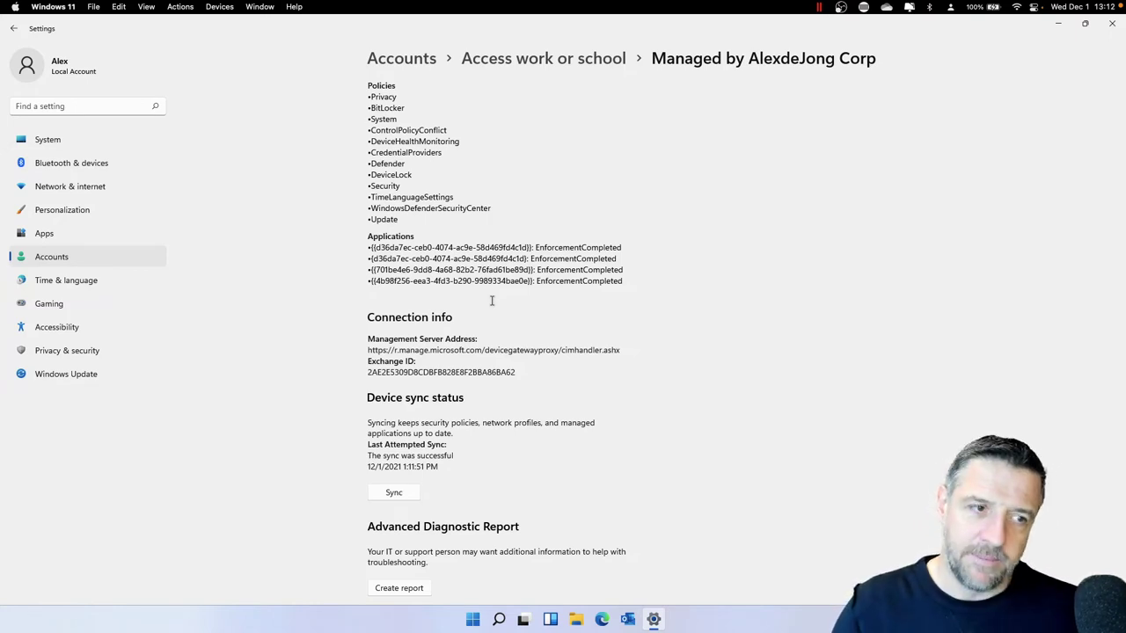
# Switch to the Mac desktop and search for 'company', then dismiss the search
pyautogui.hotkey('ctrl', 'Left')
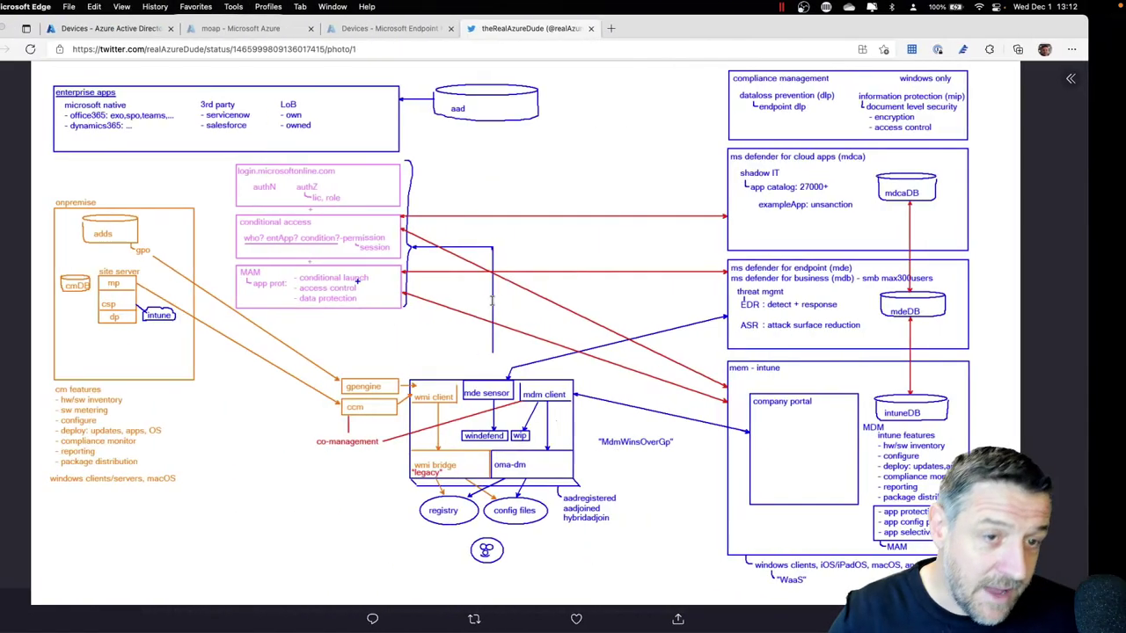
pyautogui.press('super+space')
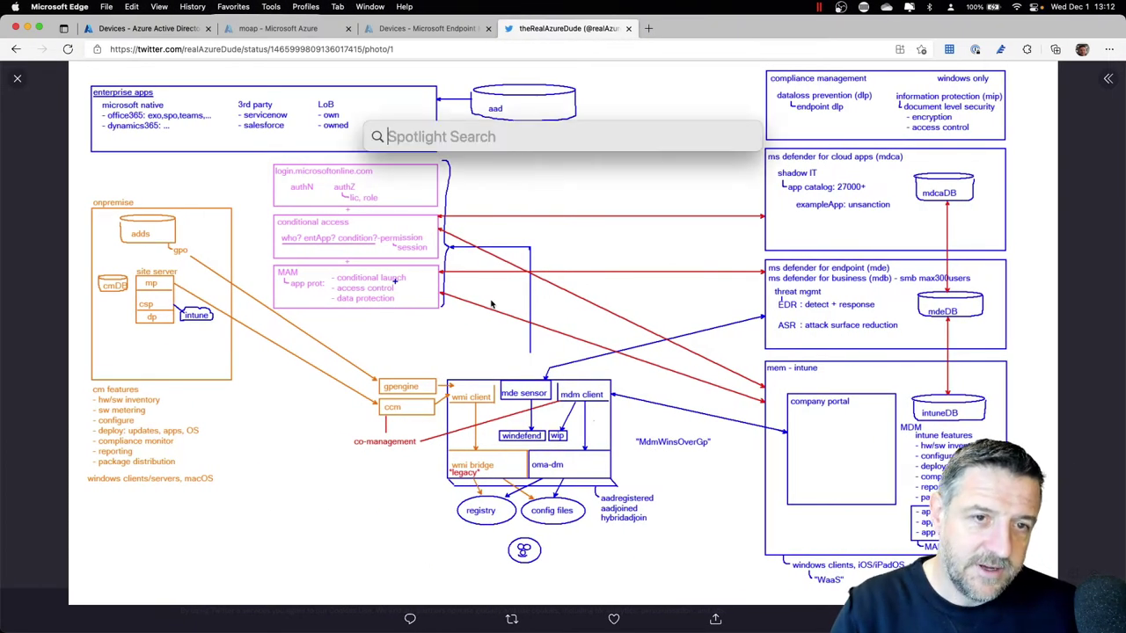
pyautogui.write('compa')
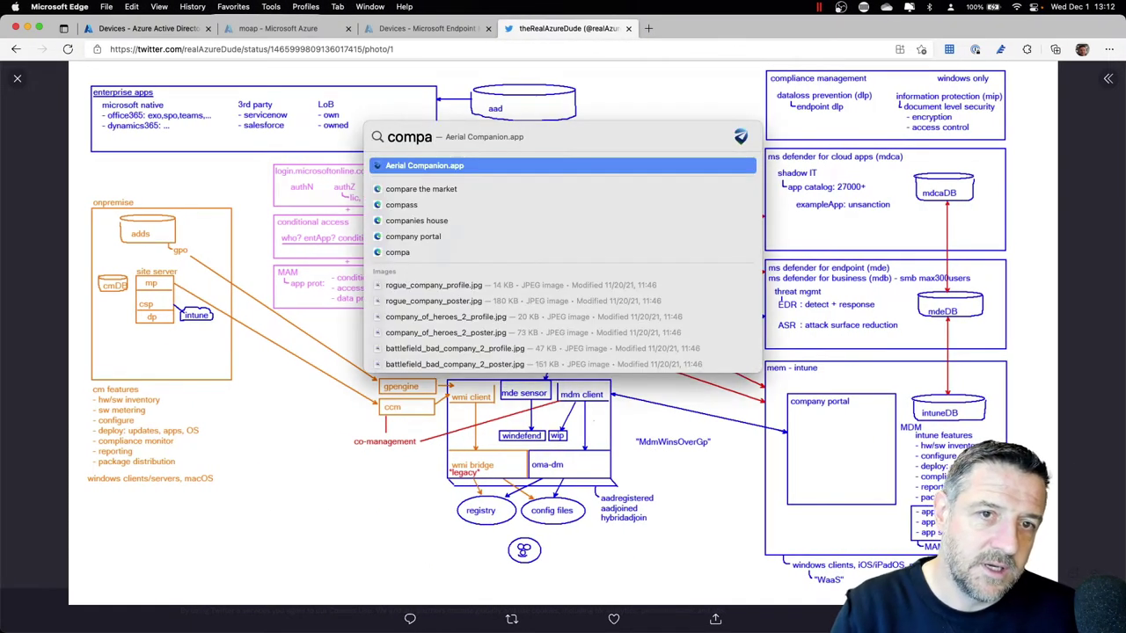
pyautogui.write('ny')
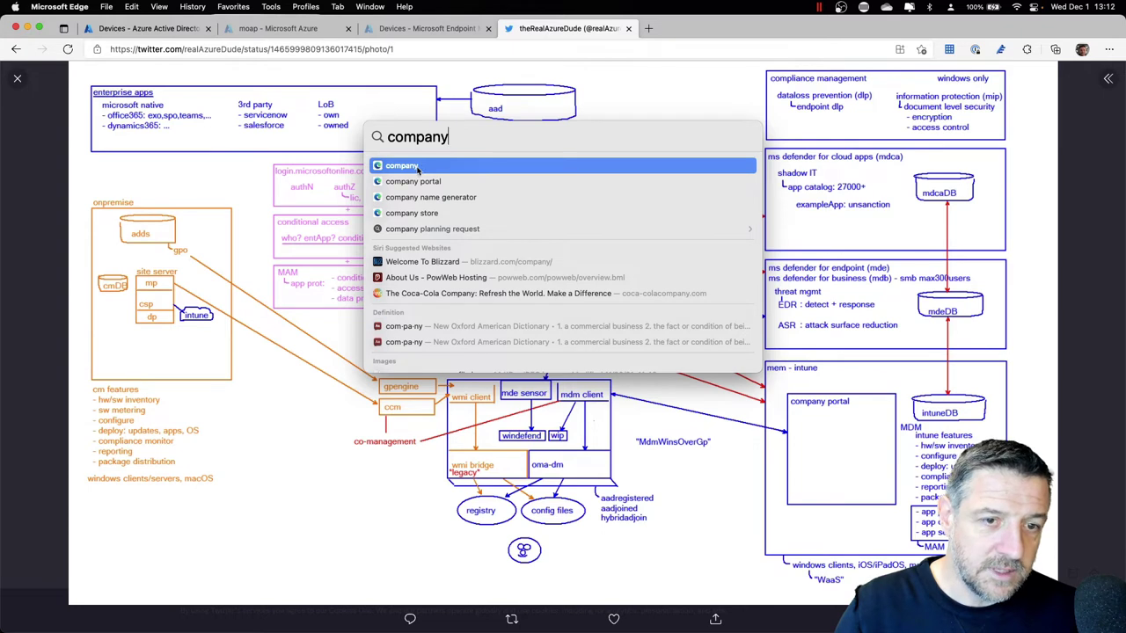
pyautogui.click(292, 404)
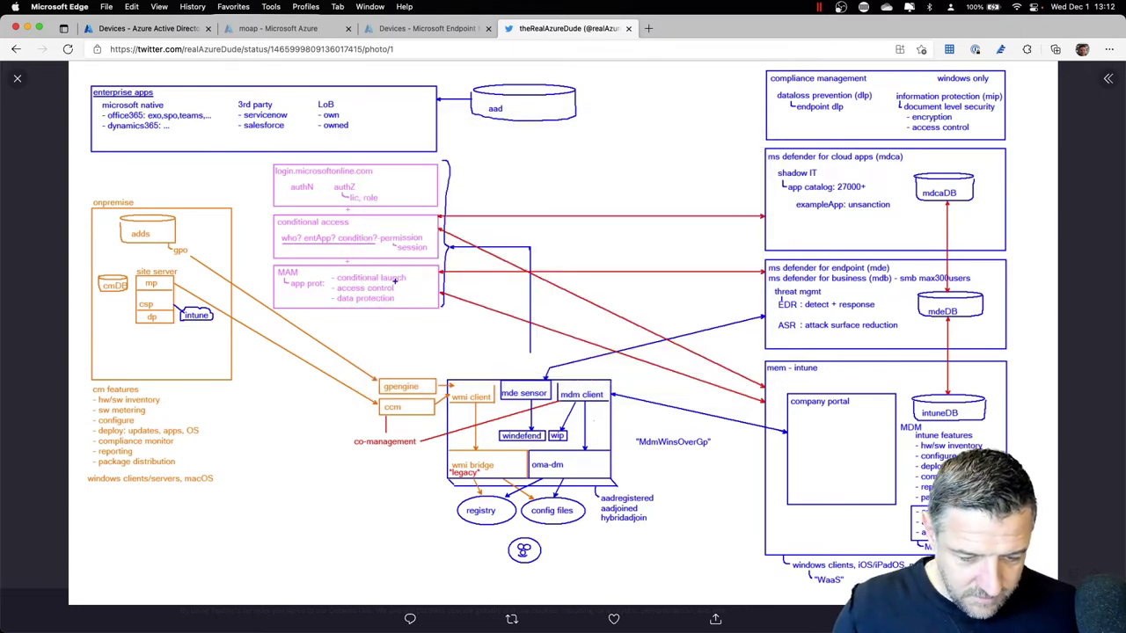
# Launch Company Portal.app from Finder's Applications folder
pyautogui.press('super+Tab')
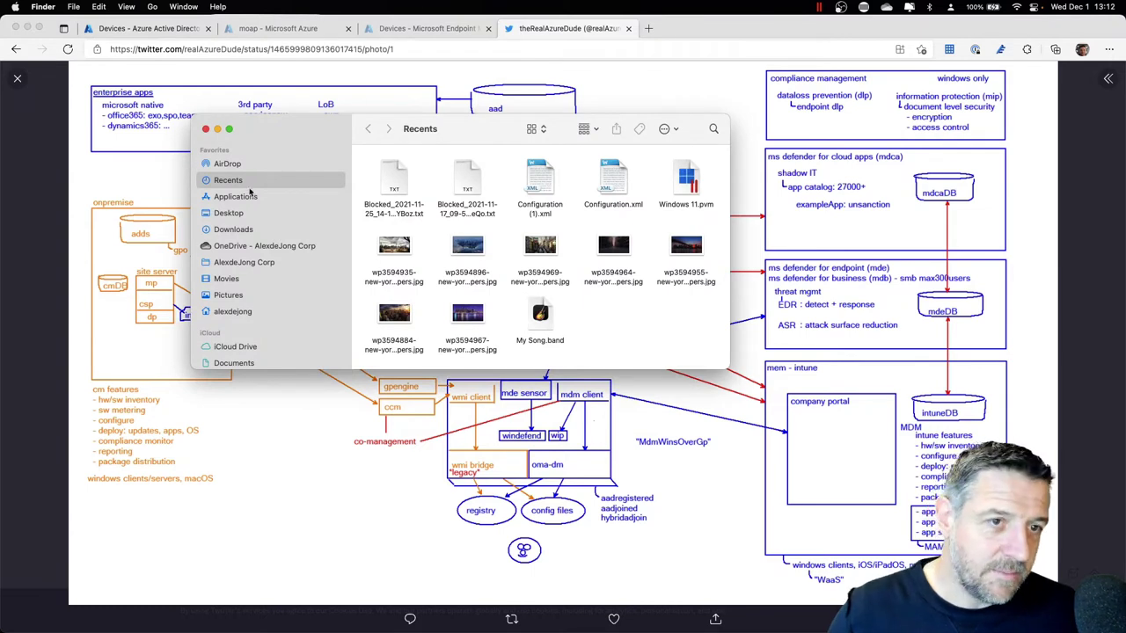
pyautogui.click(250, 197)
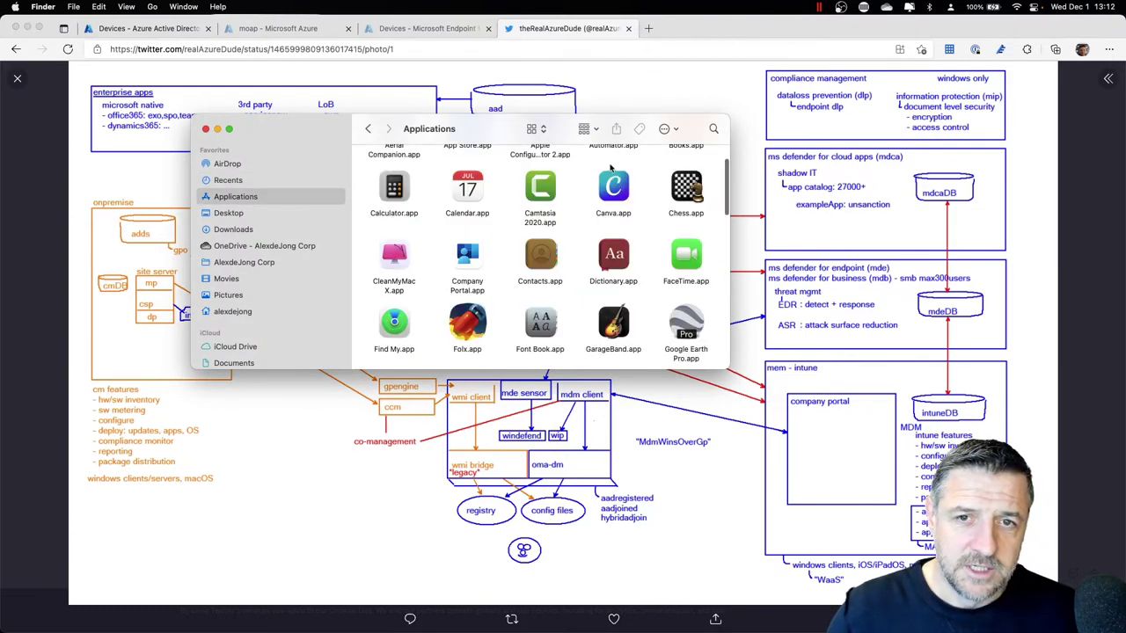
pyautogui.scroll(-1, 609, 170)
pyautogui.scroll(-1, 484, 224)
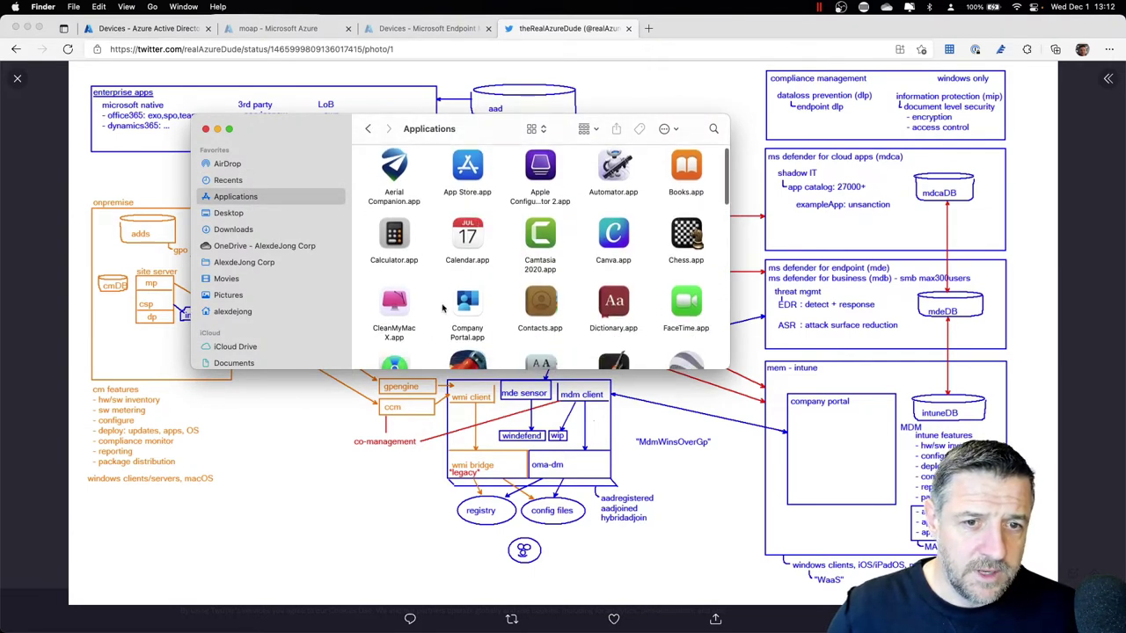
pyautogui.click(476, 306)
pyautogui.doubleClick(470, 306)
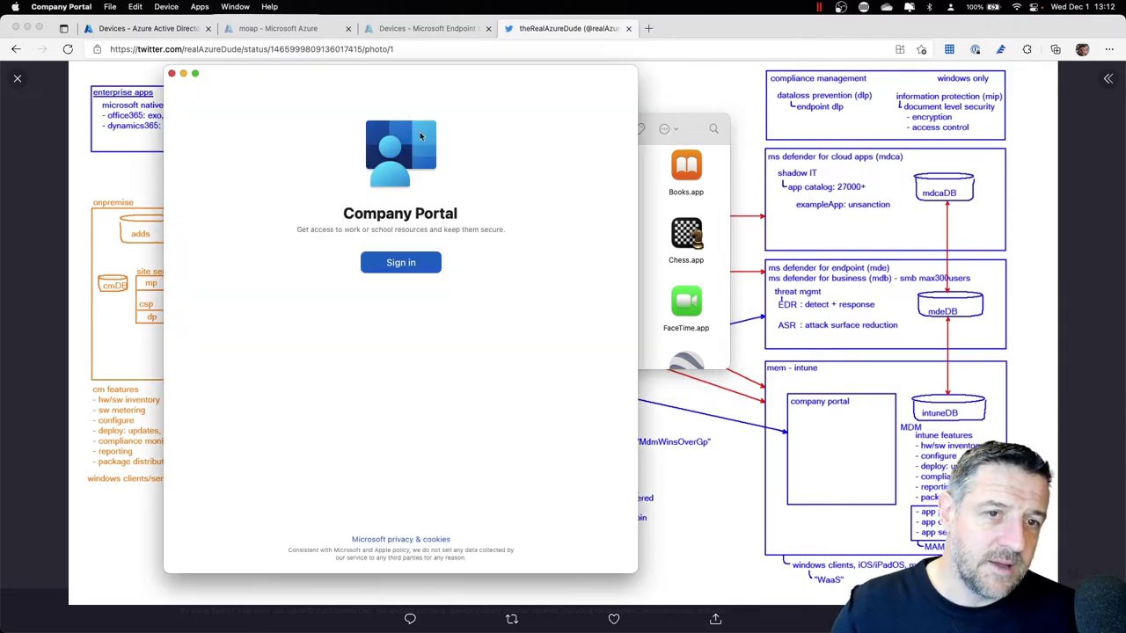
# Sign in to Company Portal and reposition its window to view the device list
pyautogui.click(400, 263)
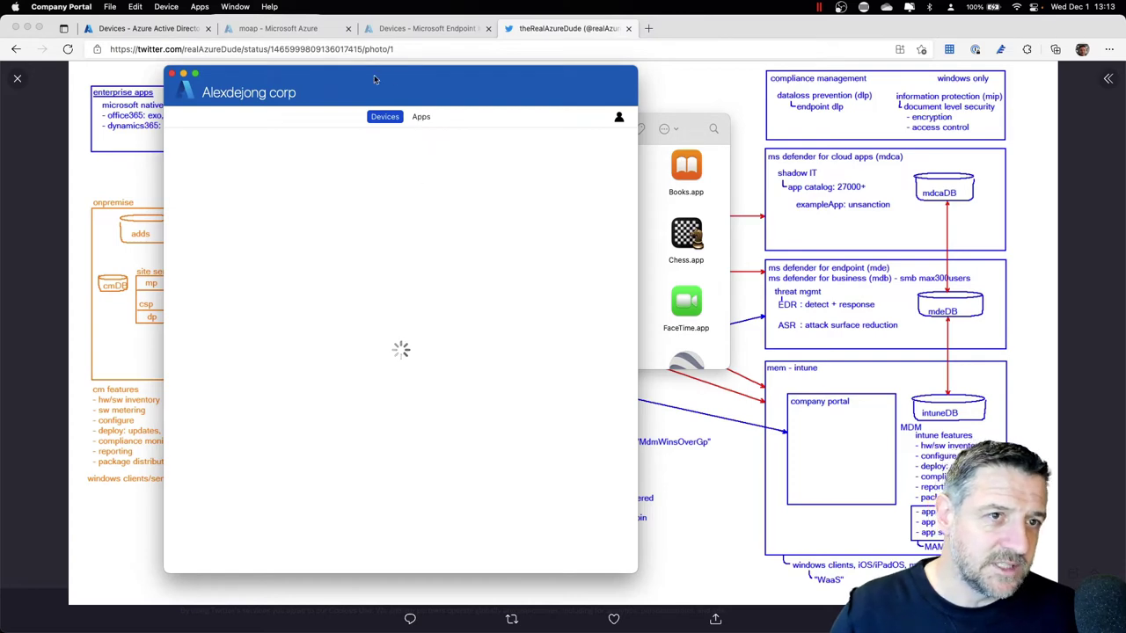
pyautogui.moveTo(371, 81); pyautogui.dragTo(394, 55)
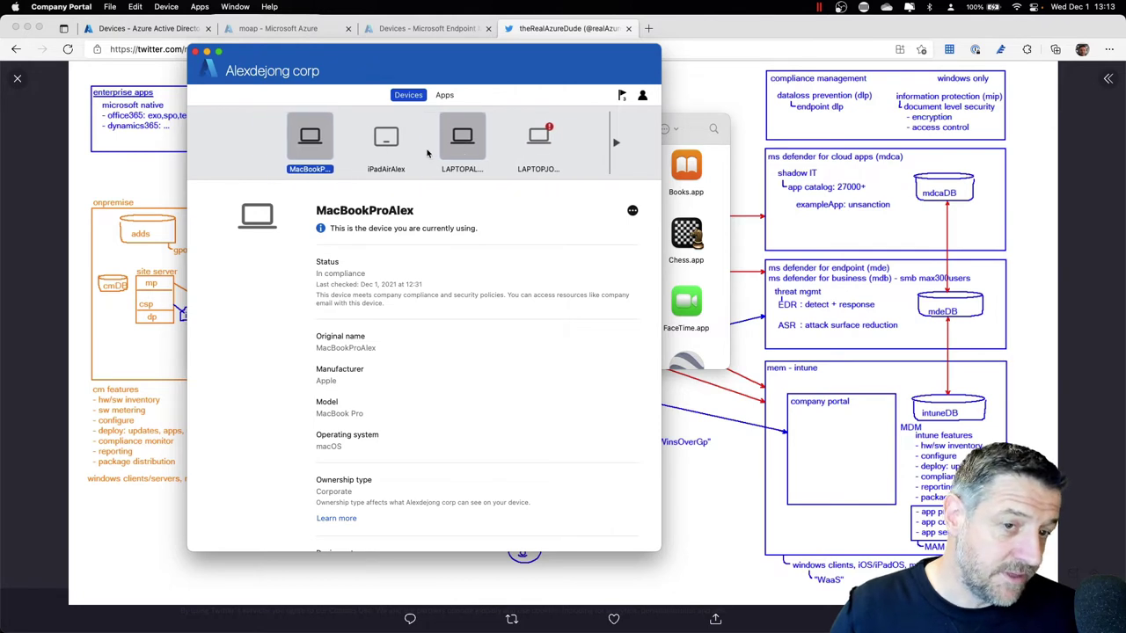
pyautogui.scroll(-2, 430, 228)
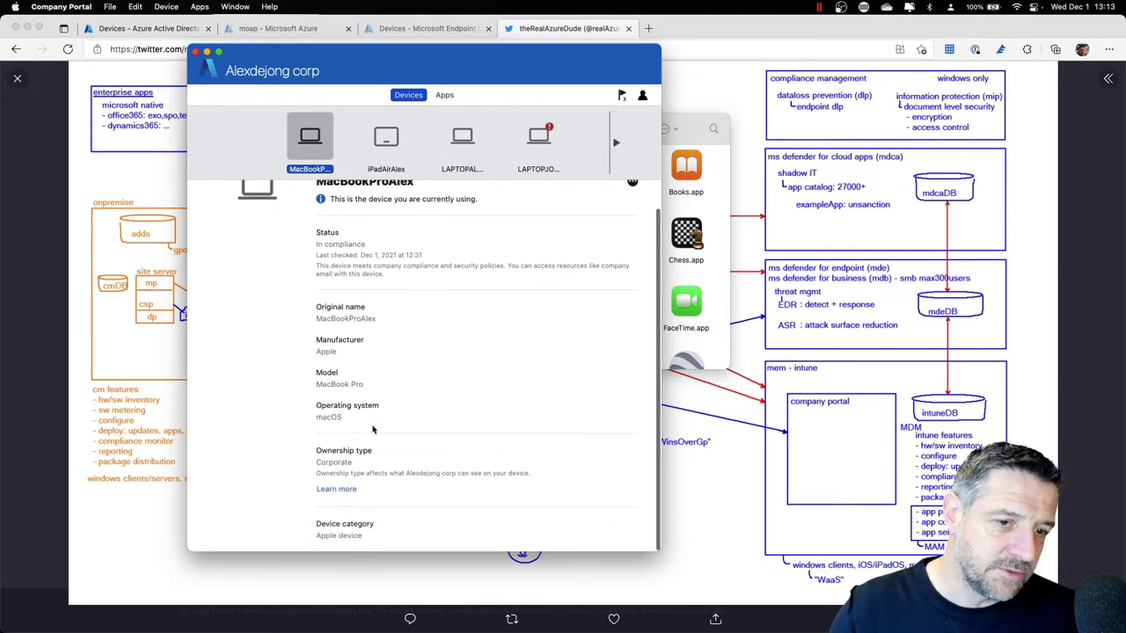
pyautogui.scroll(2, 395, 365)
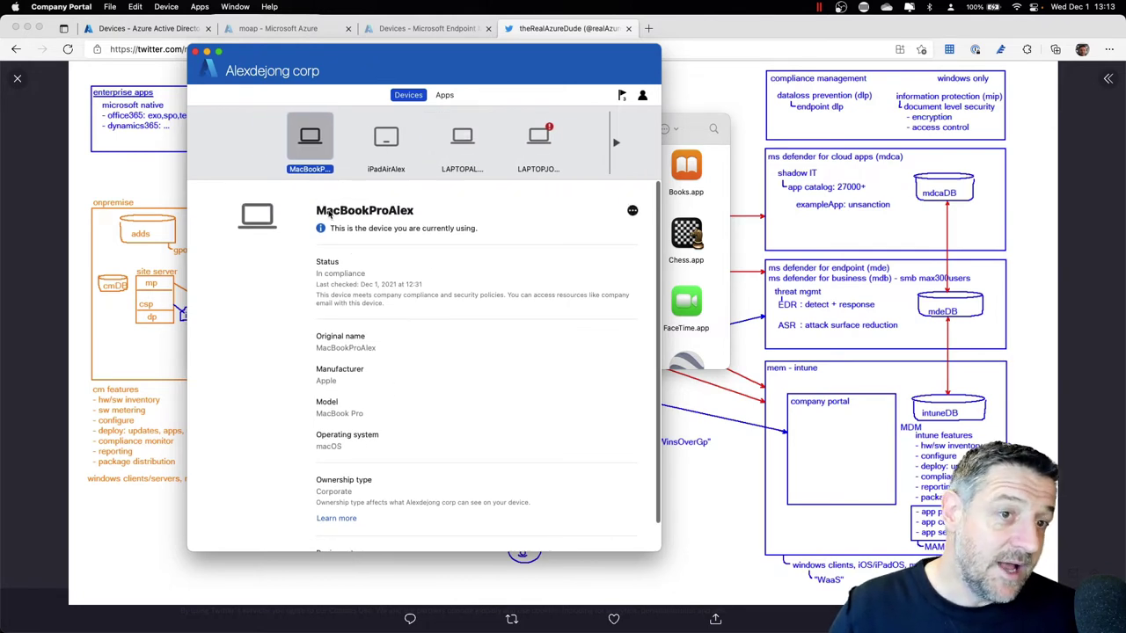
# View the iPad Air and LAPTOPALEX device details and their action menus without choosing an action
pyautogui.click(379, 169)
pyautogui.click(632, 211)
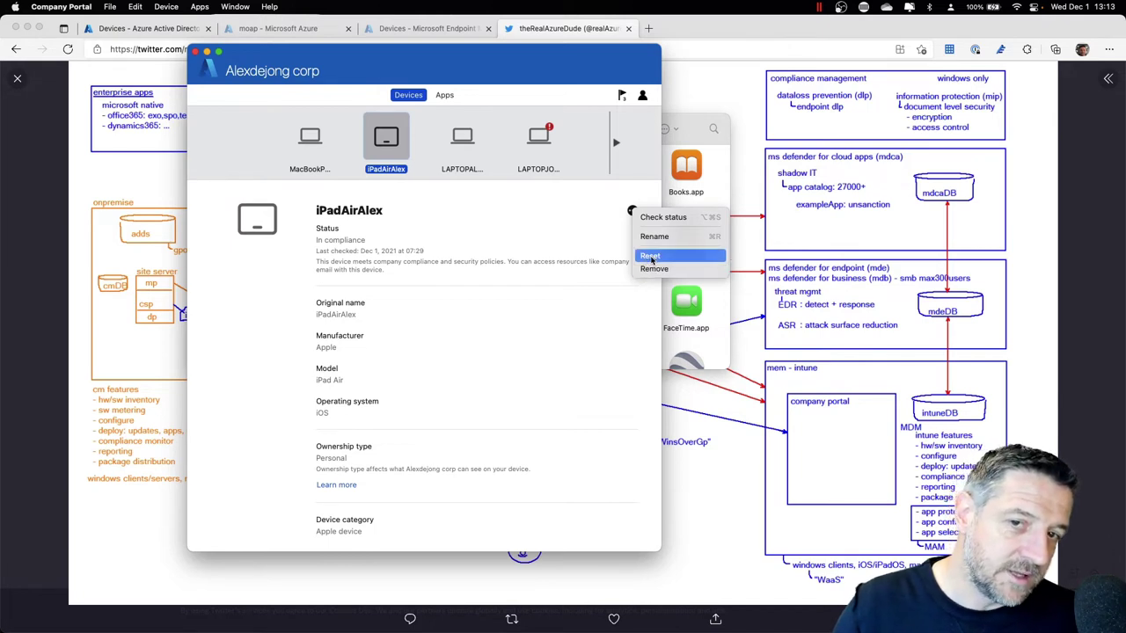
pyautogui.click(494, 218)
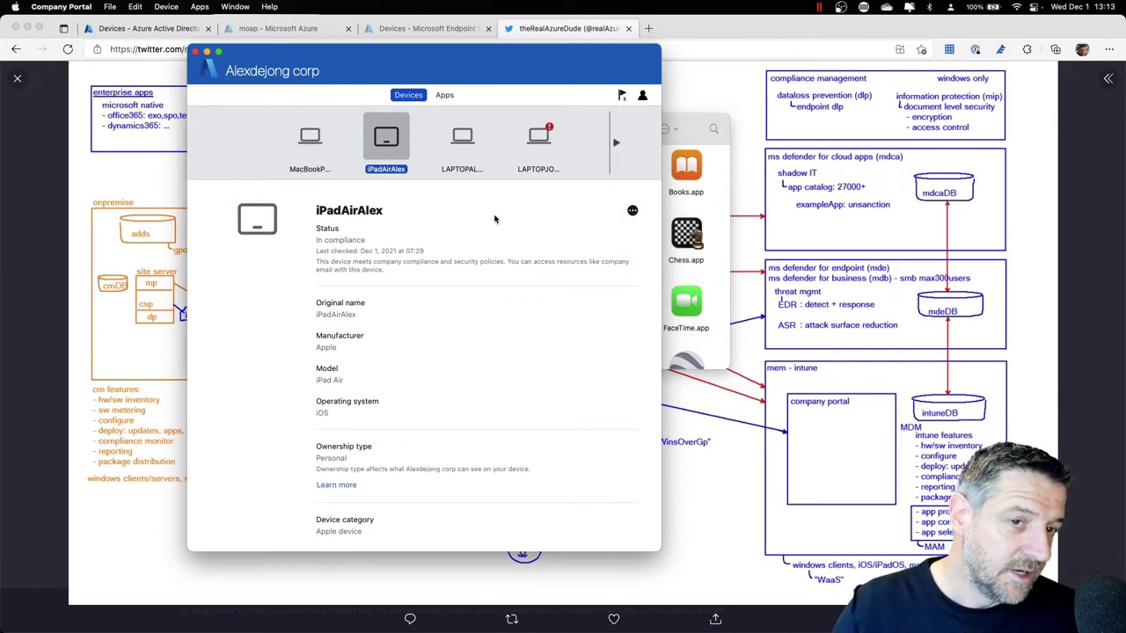
pyautogui.click(466, 145)
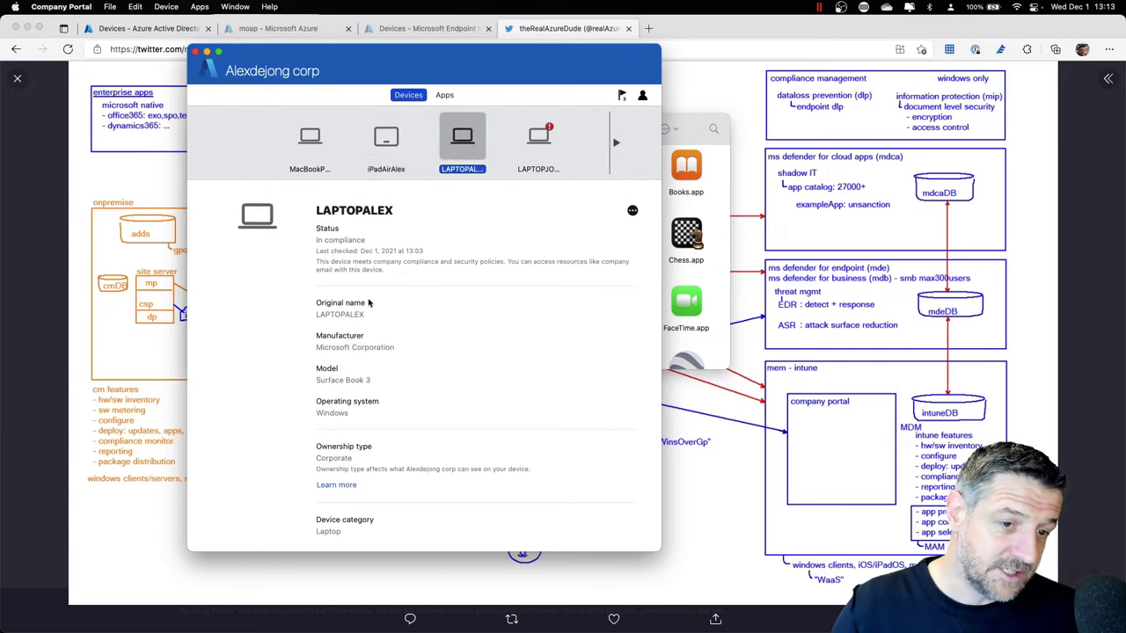
pyautogui.click(632, 212)
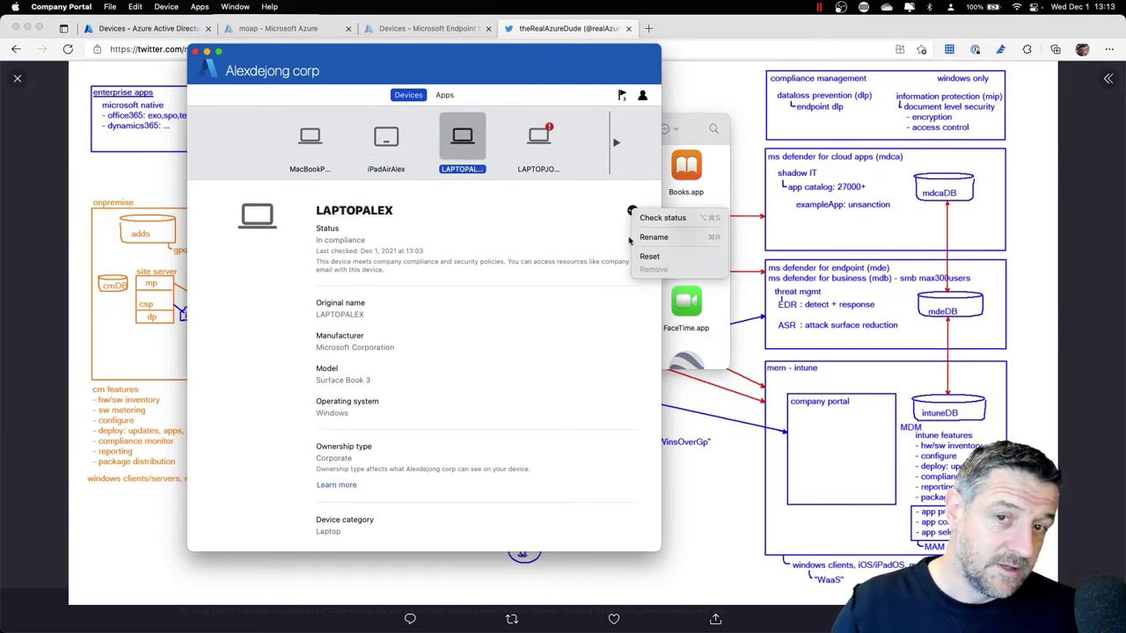
pyautogui.click(469, 346)
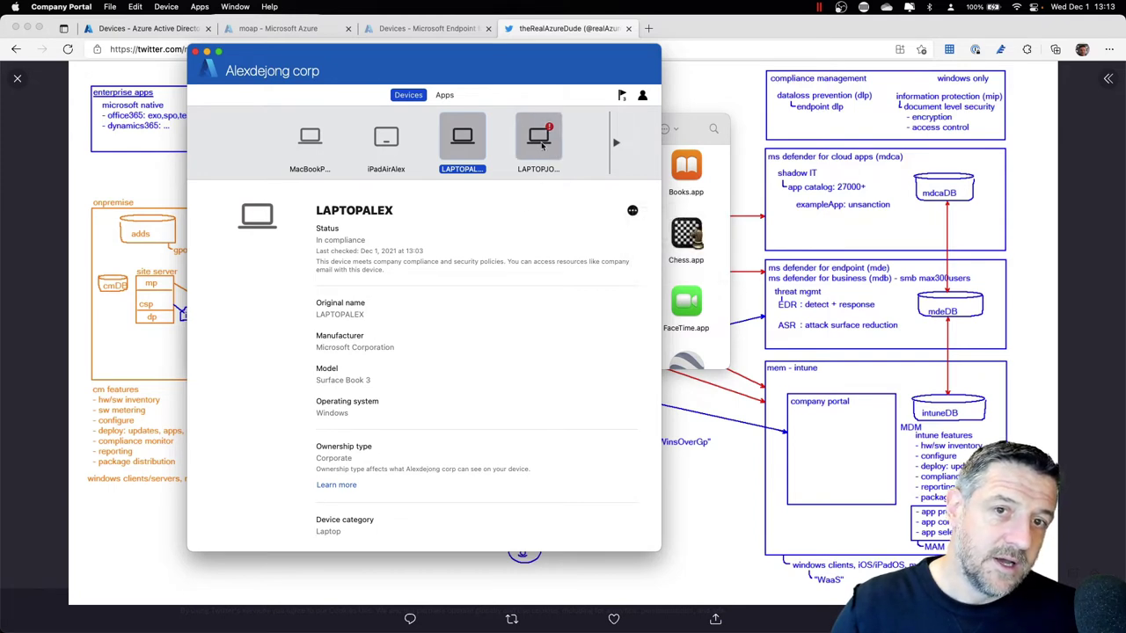
# Scroll the device carousel, then show the Apps page reporting no available apps
pyautogui.hscroll(5, 536, 143)
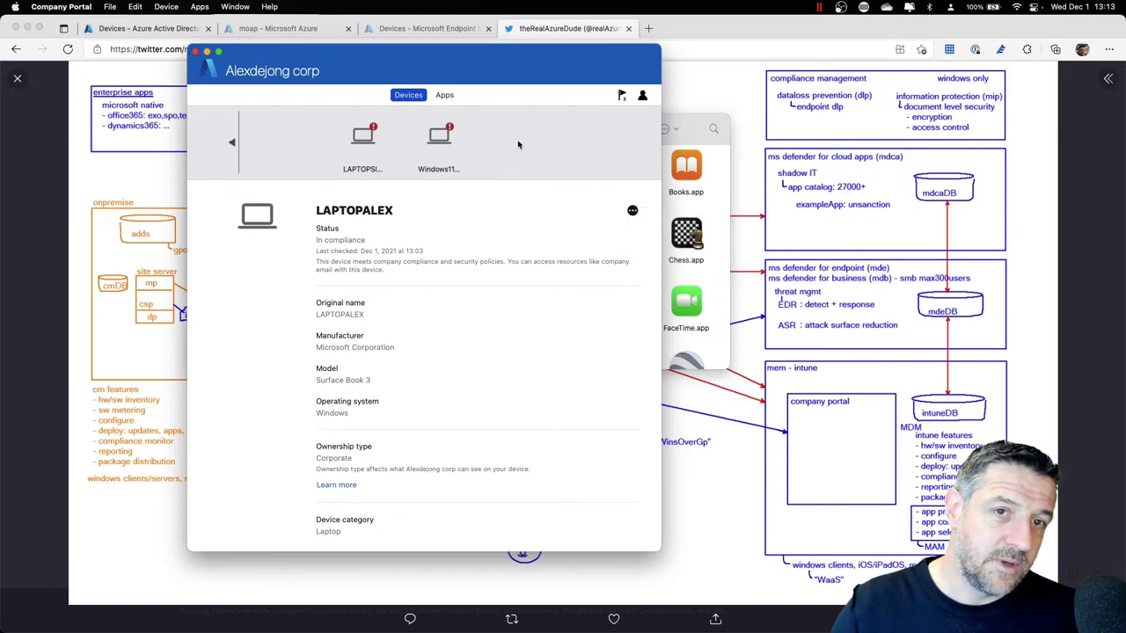
pyautogui.hscroll(-3, 407, 145)
pyautogui.hscroll(5, 407, 145)
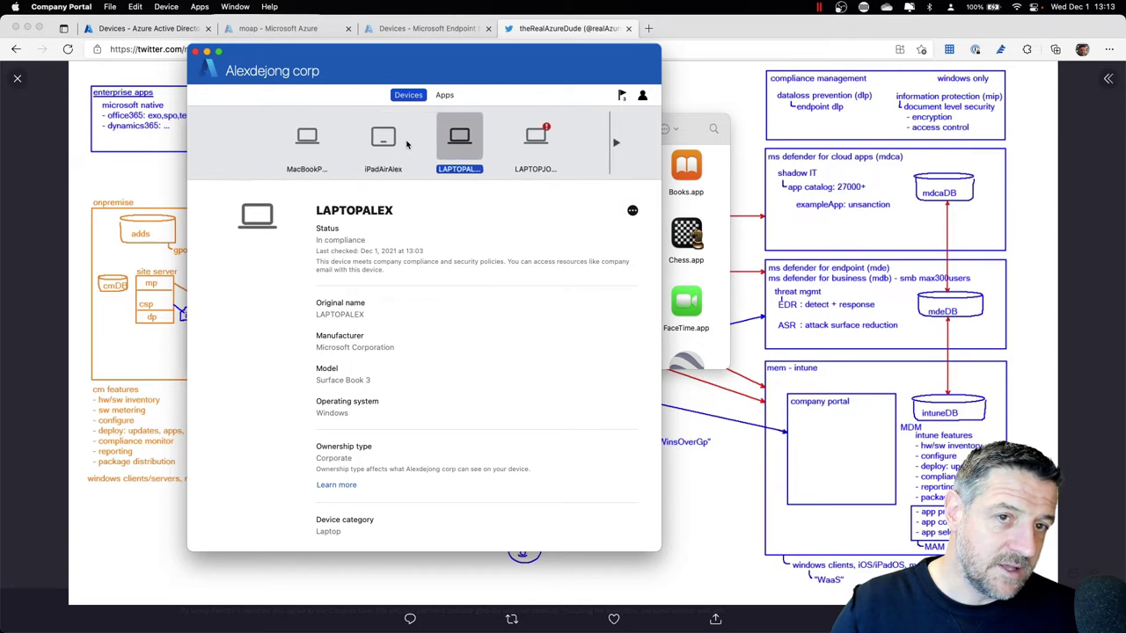
pyautogui.click(445, 95)
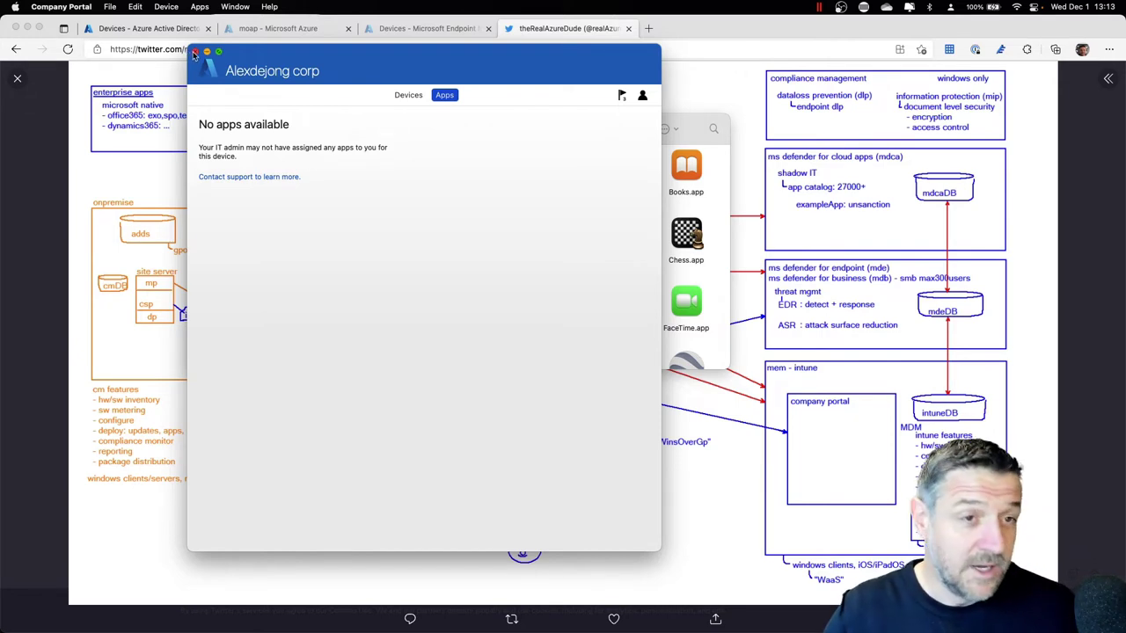
# Close Company Portal and the Applications folder, then return to Endpoint Manager's All devices list
pyautogui.click(196, 53)
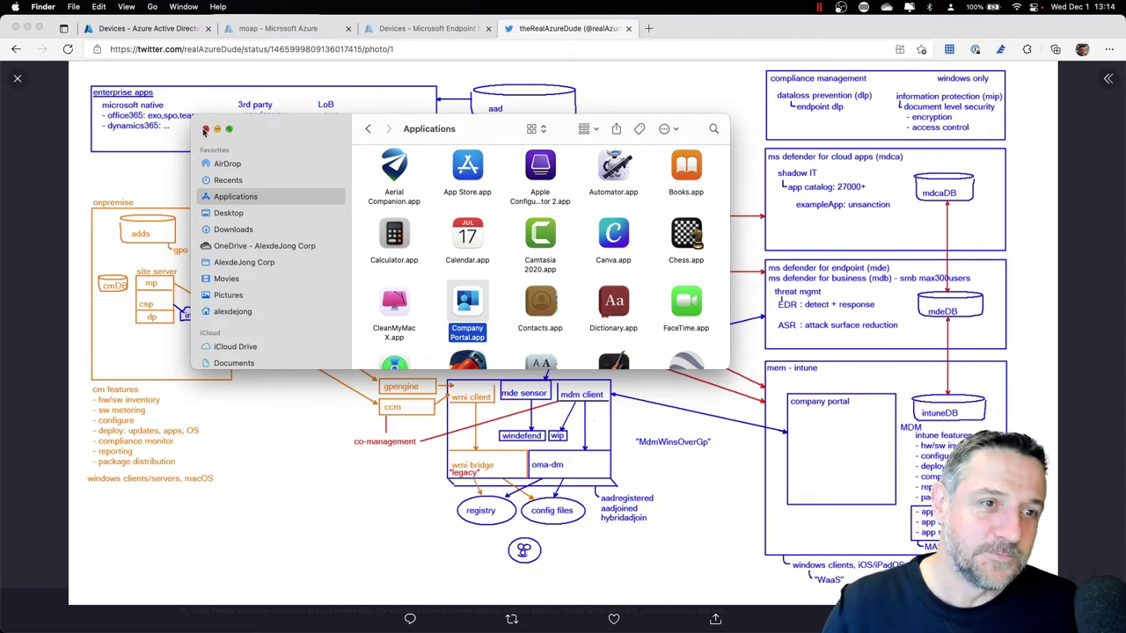
pyautogui.click(204, 129)
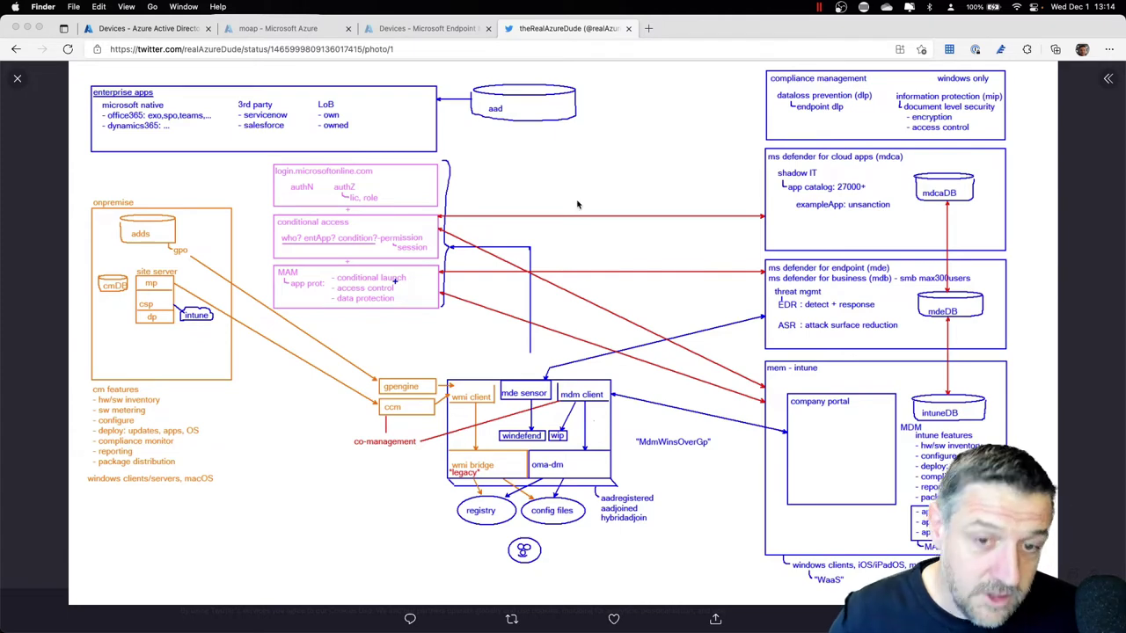
pyautogui.click(410, 30)
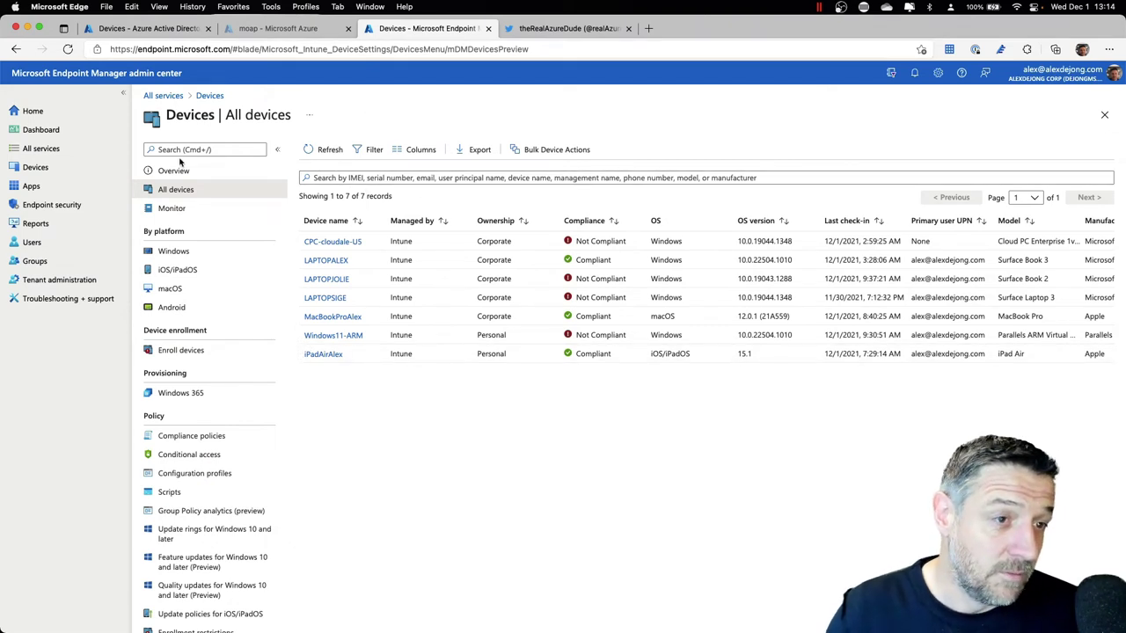
# Start a Windows 10 and later Templates configuration profile, then switch to the architecture diagram tab
pyautogui.click(39, 168)
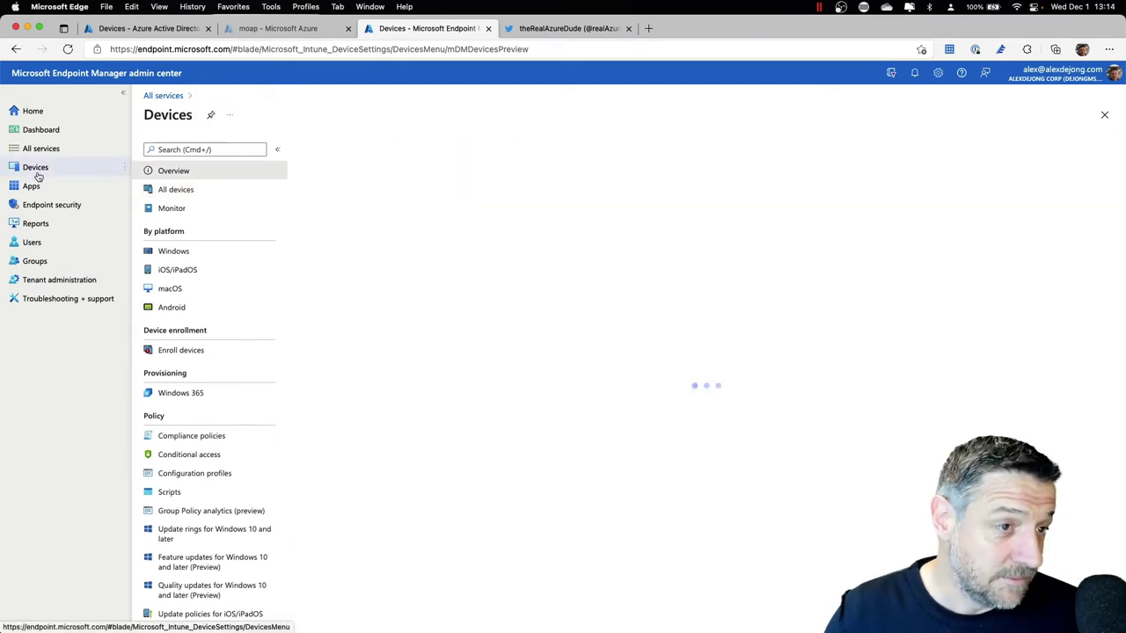
pyautogui.click(182, 475)
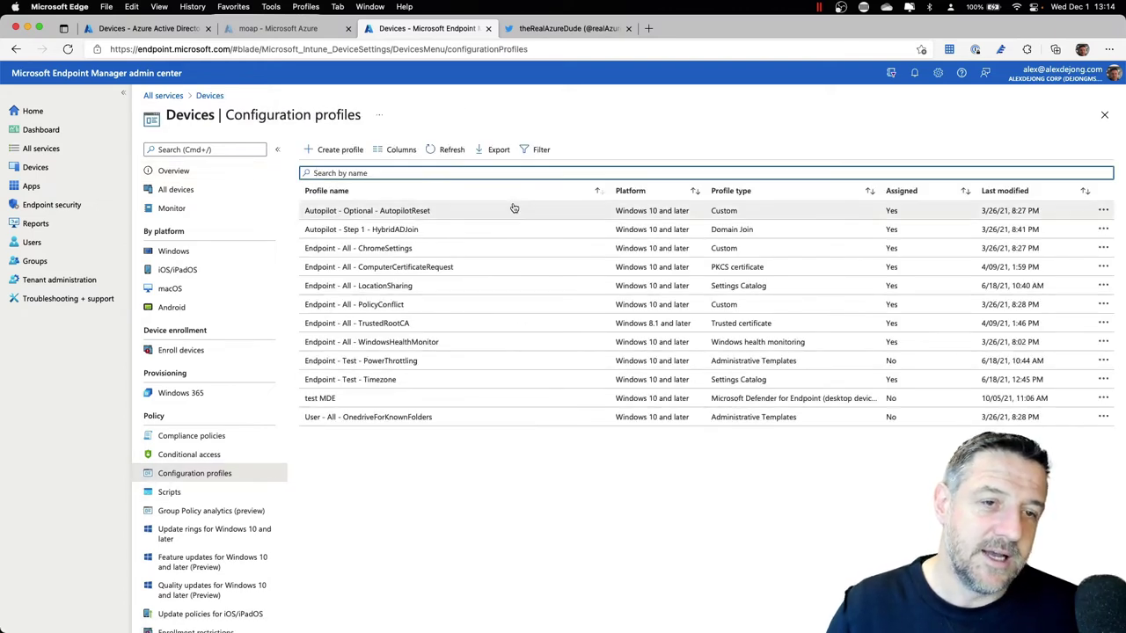
pyautogui.click(330, 150)
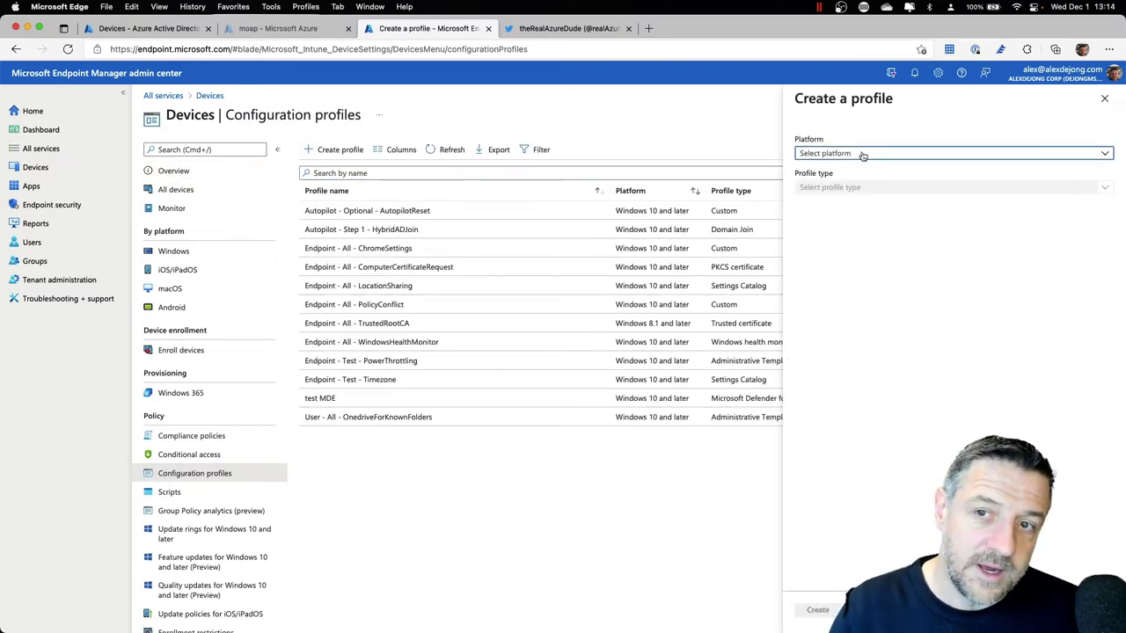
pyautogui.click(862, 154)
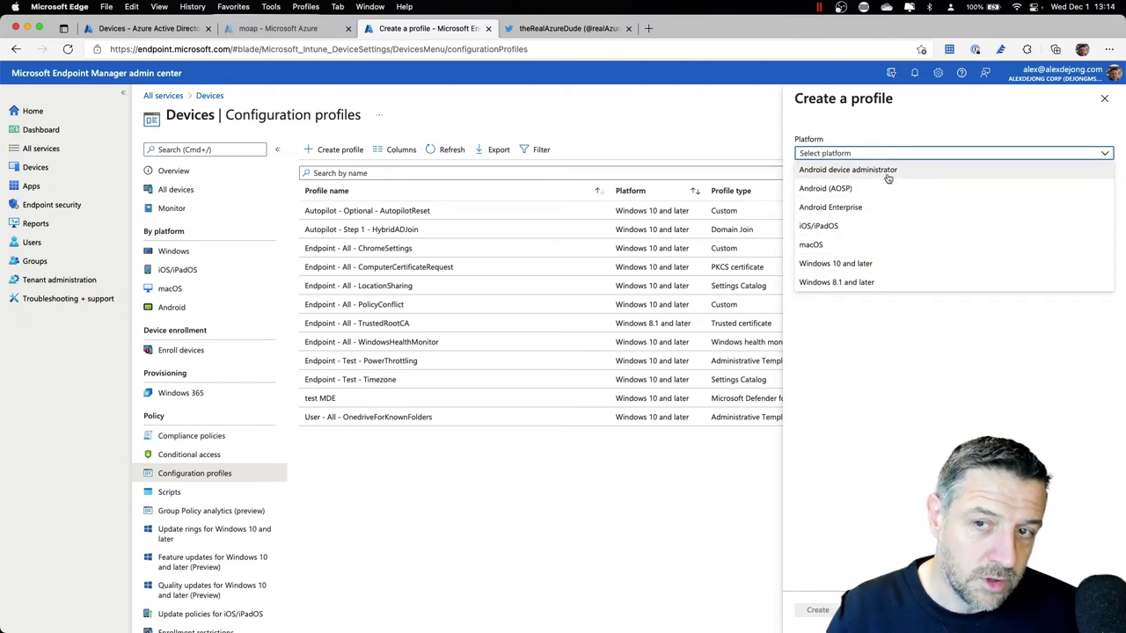
pyautogui.click(858, 264)
pyautogui.click(854, 187)
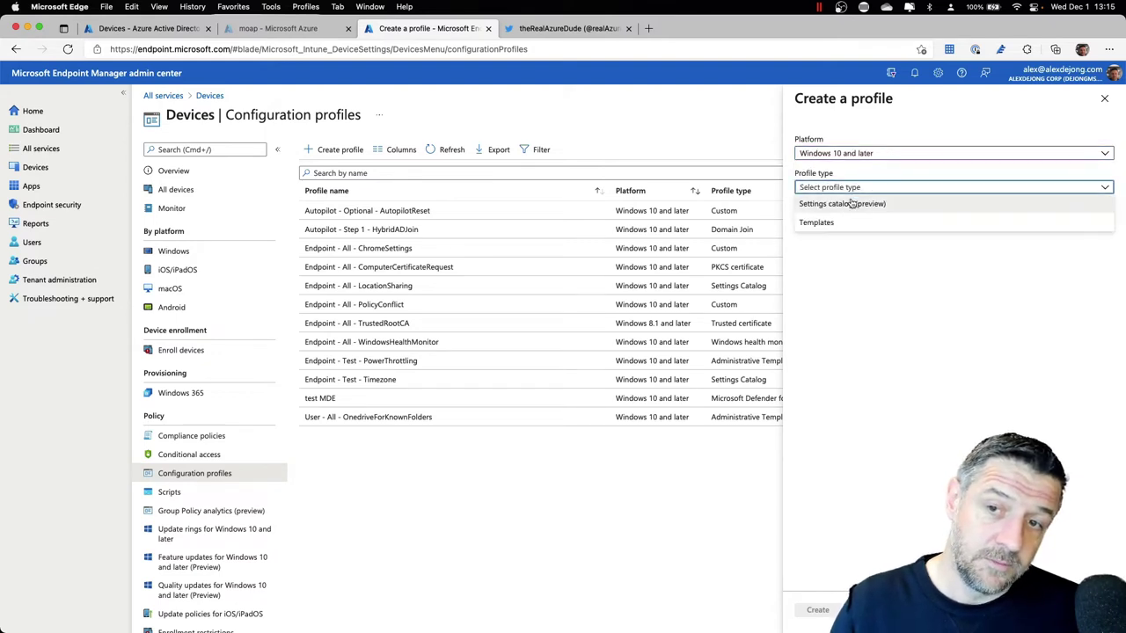
pyautogui.click(836, 226)
pyautogui.scroll(-3, 873, 315)
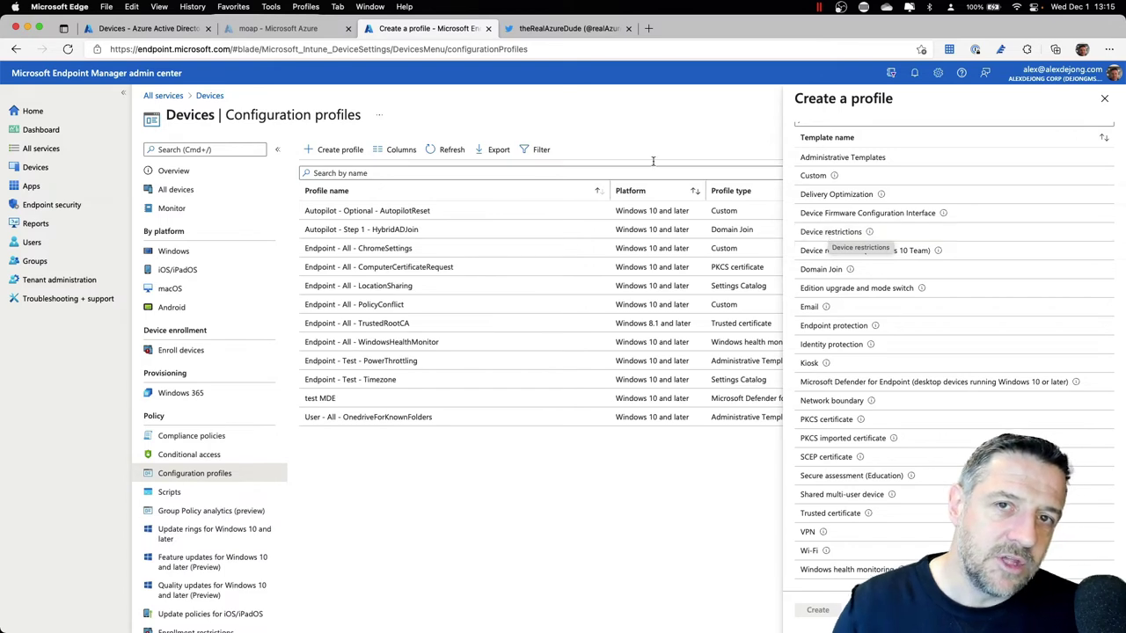
pyautogui.click(563, 28)
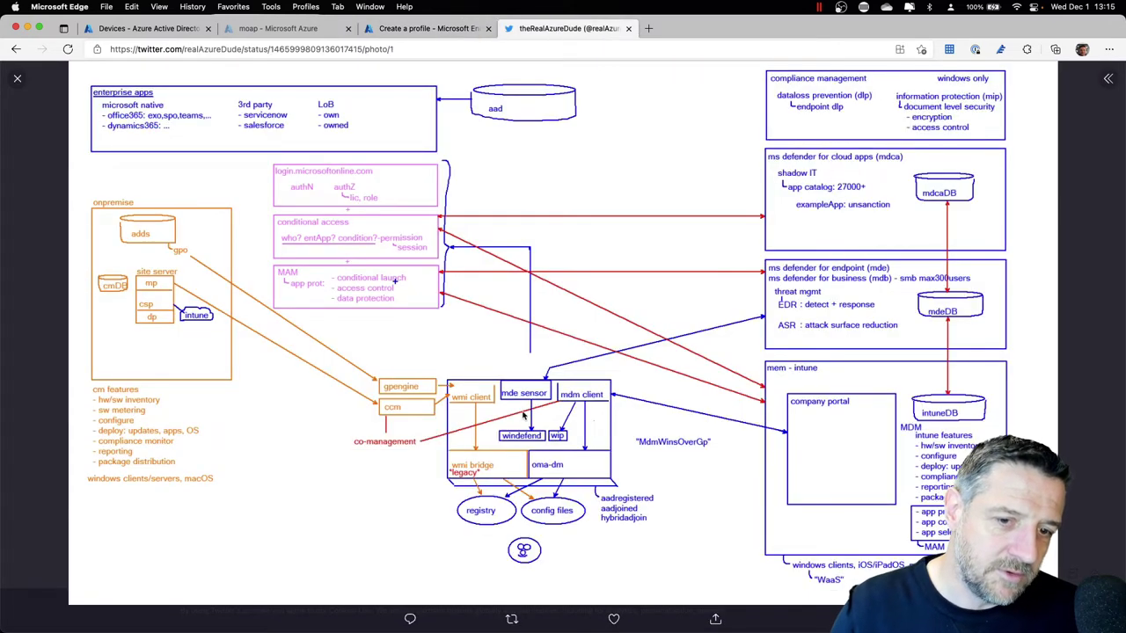
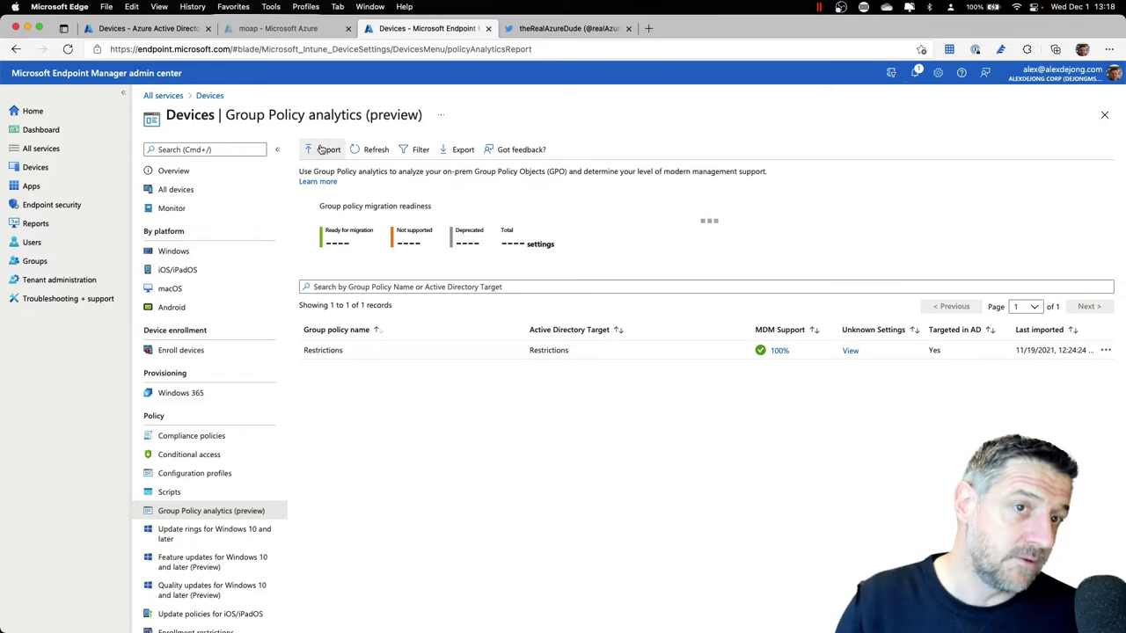
# Confirm the Restrictions policy's 8 settings have 100% MDM support, then return to Group Policy analytics
pyautogui.doubleClick(337, 350)
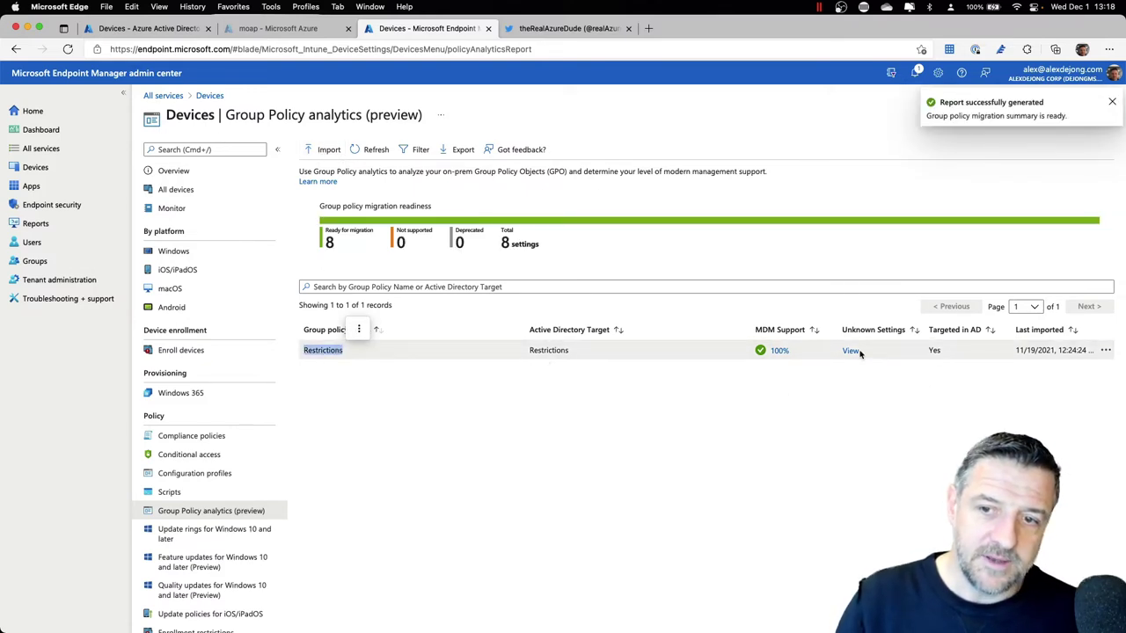
pyautogui.click(778, 351)
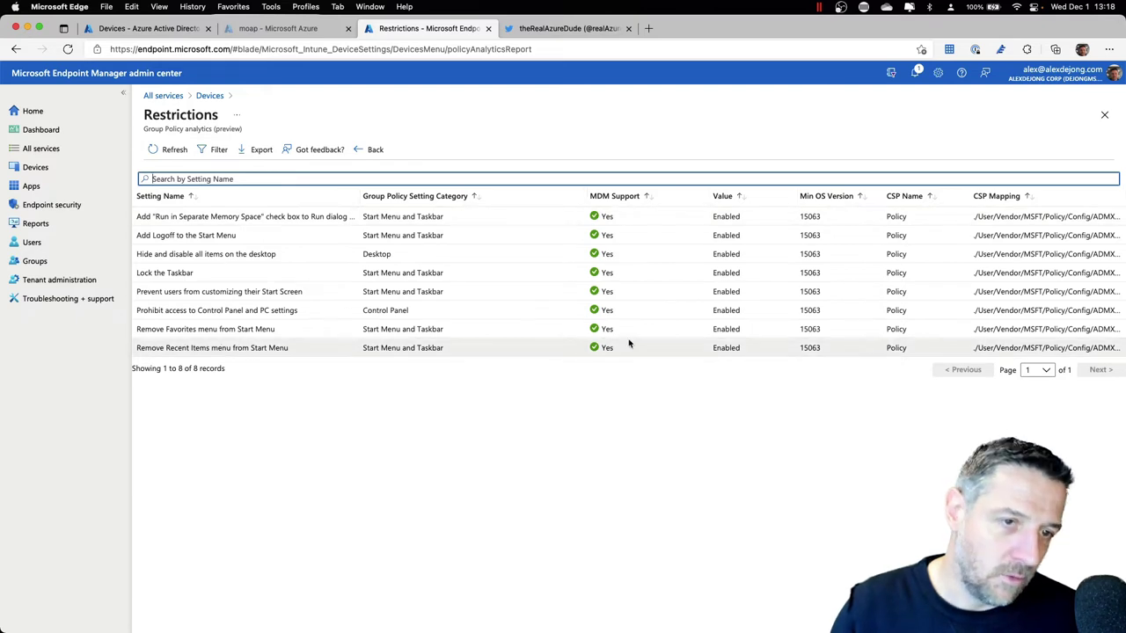
pyautogui.click(209, 95)
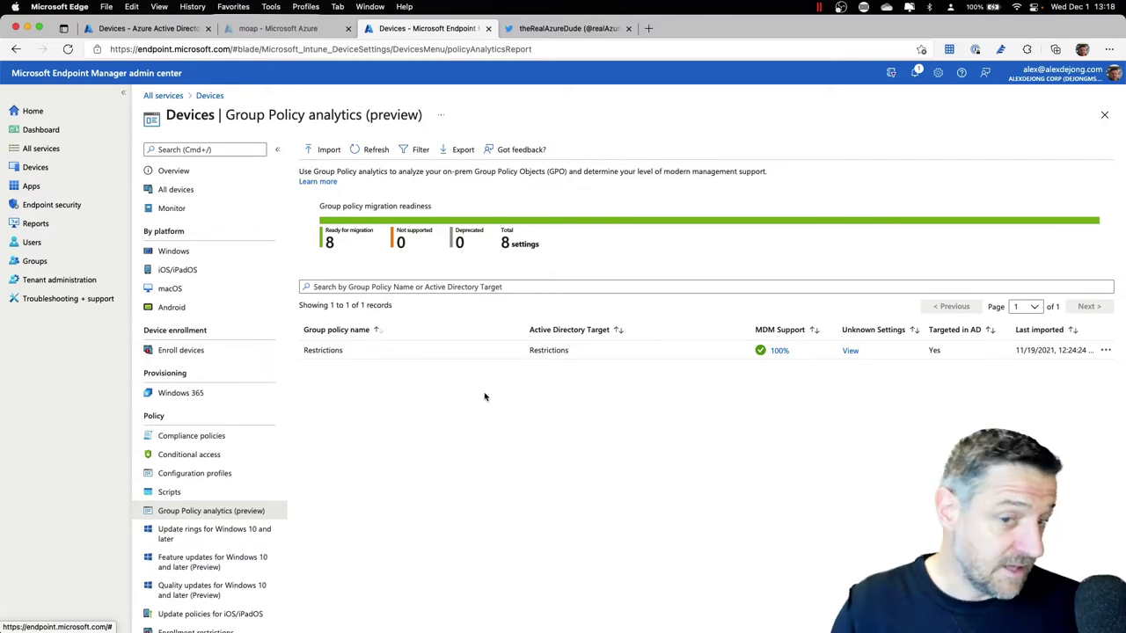
# Show the All devices list with its 7 enrolled devices and their compliance states
pyautogui.click(224, 473)
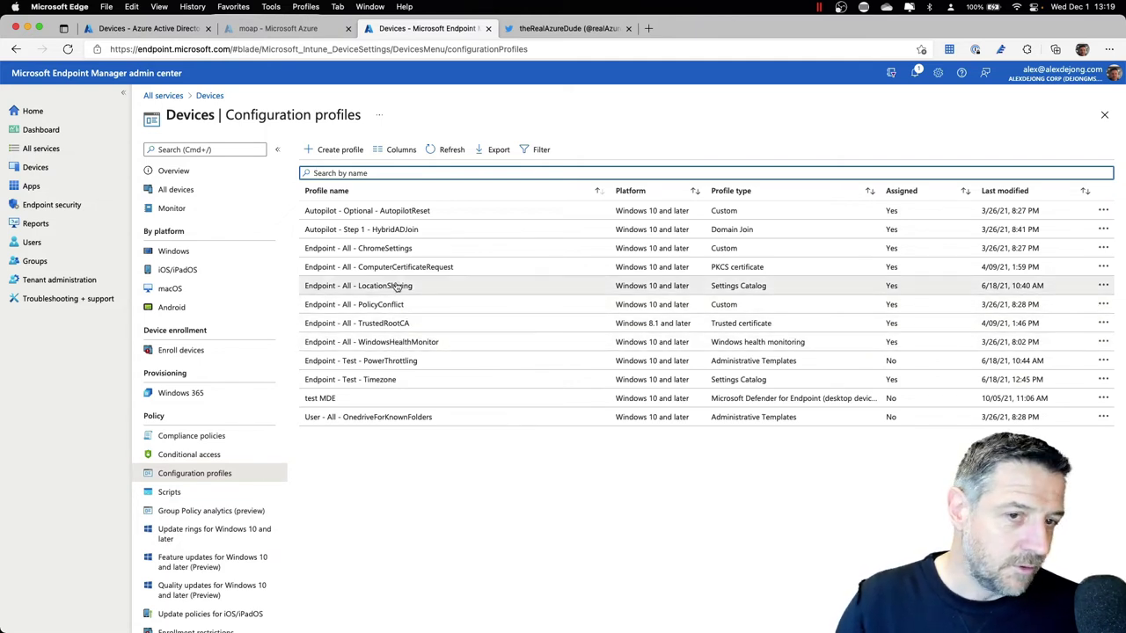
pyautogui.click(176, 189)
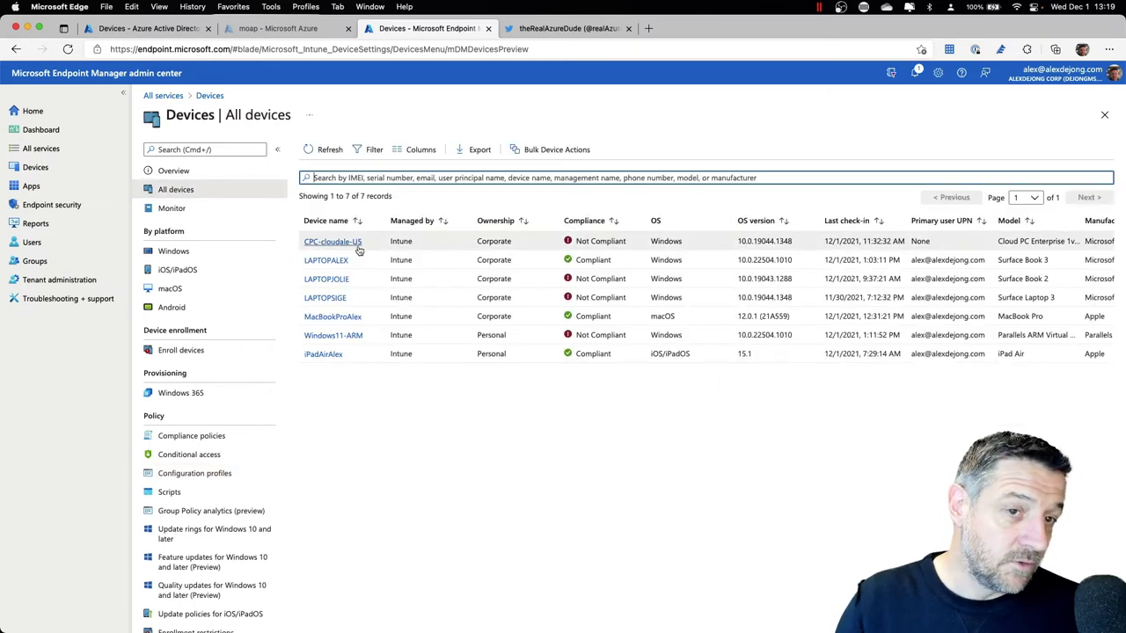
# Run Locate device on LAPTOPALEX from its overview's extra actions menu
pyautogui.click(338, 261)
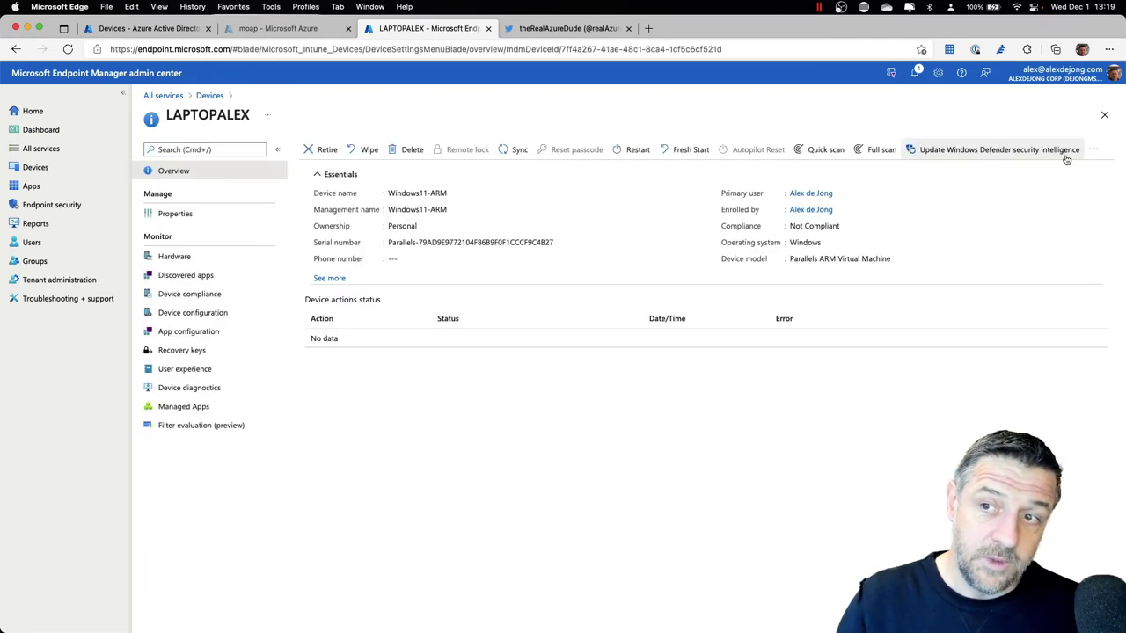
pyautogui.click(1093, 149)
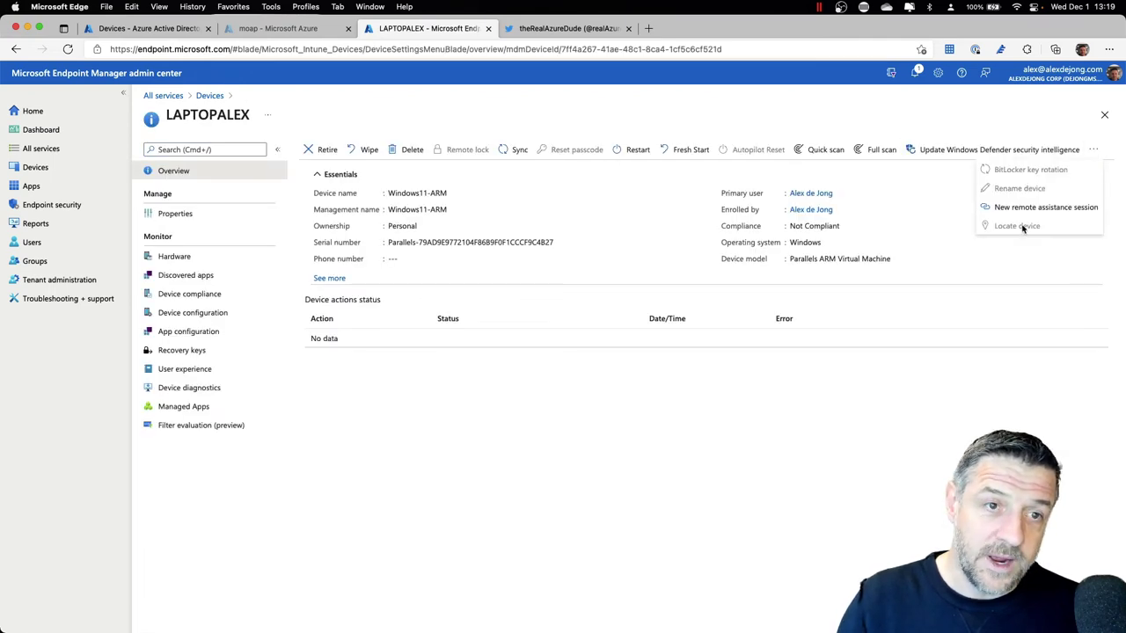
pyautogui.click(1019, 227)
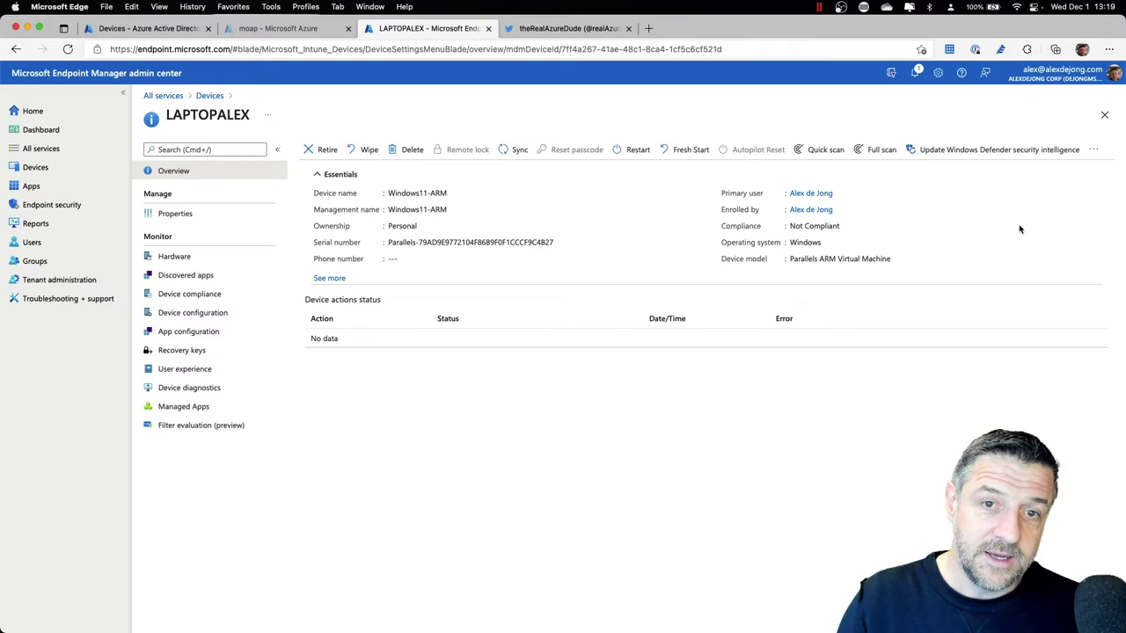
pyautogui.click(175, 213)
pyautogui.click(174, 169)
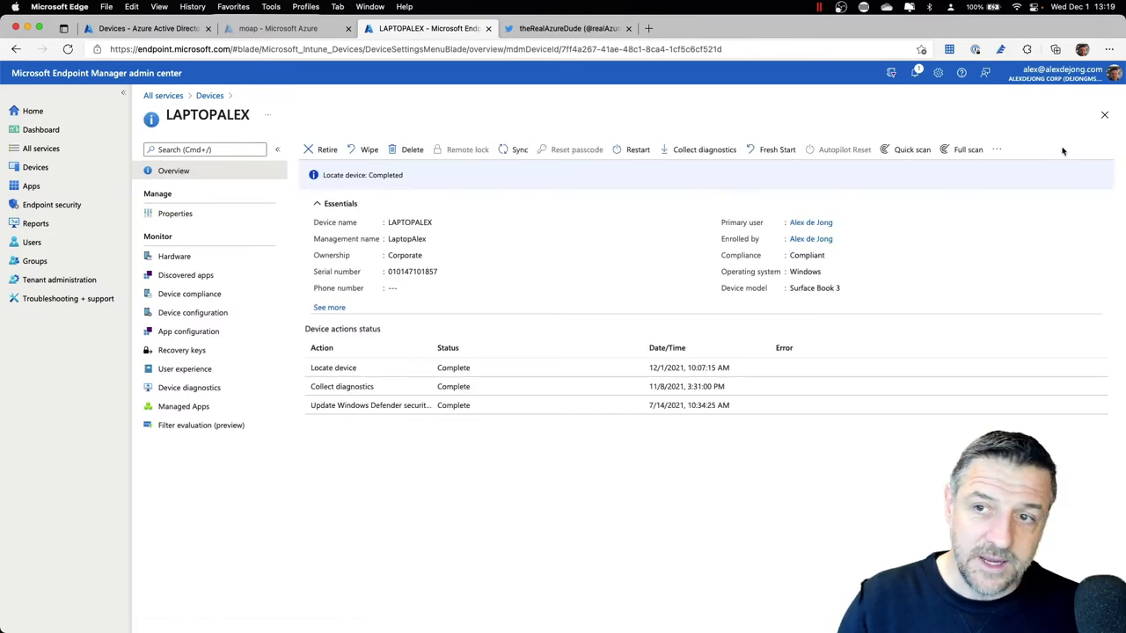
pyautogui.click(996, 150)
pyautogui.click(862, 245)
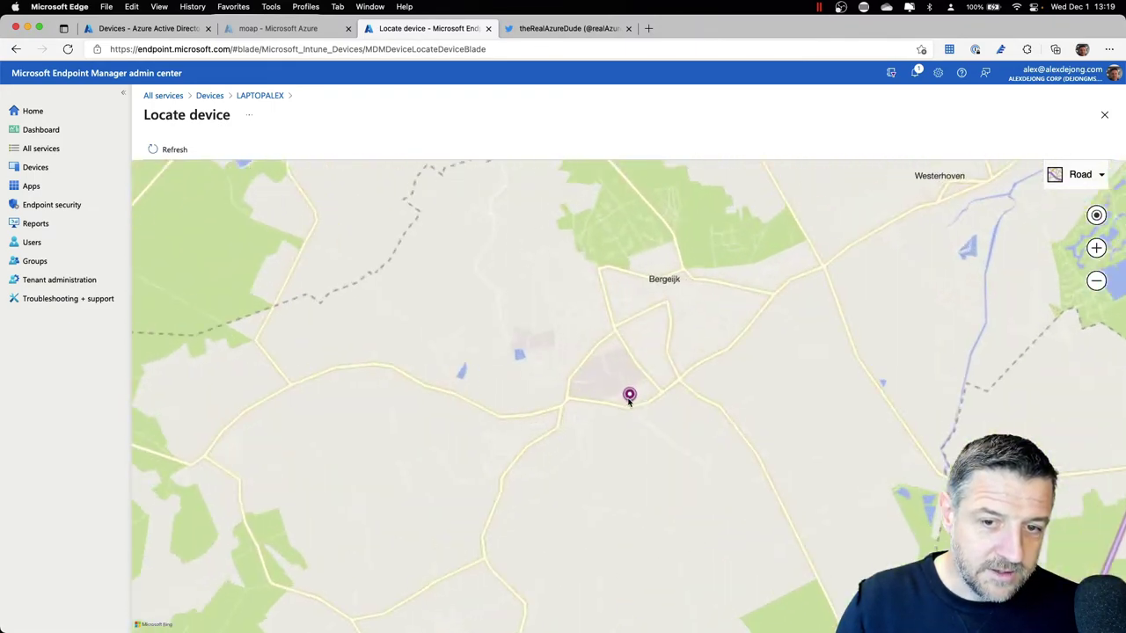
# Switch the LAPTOPALEX location map from Road to Aerial and pan around the pin
pyautogui.moveTo(646, 382); pyautogui.dragTo(532, 401)
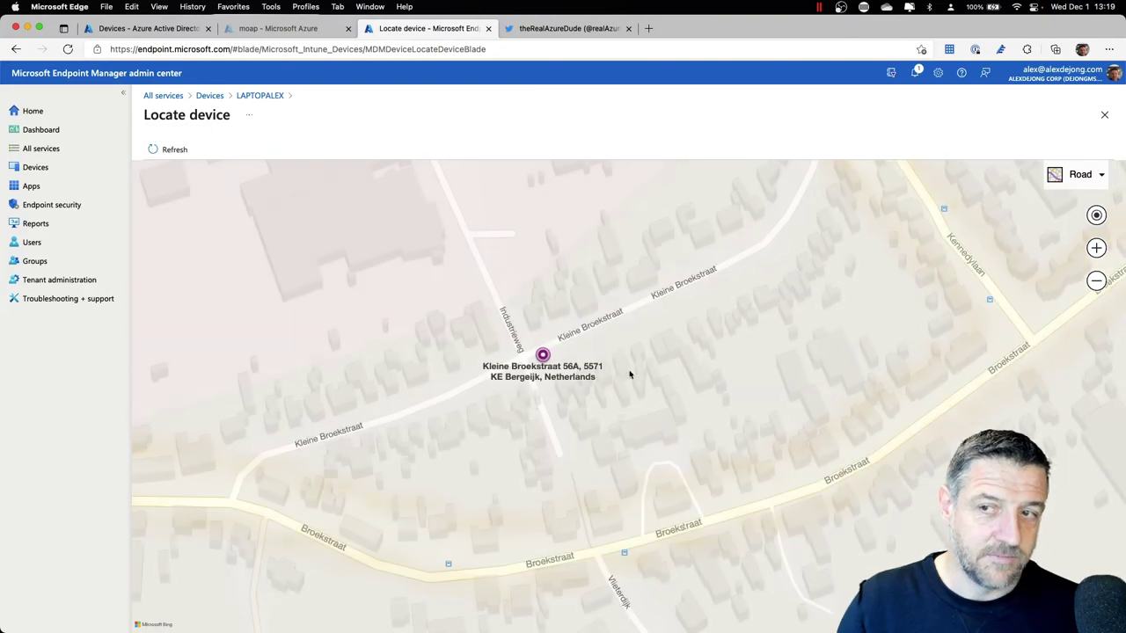
pyautogui.click(1061, 177)
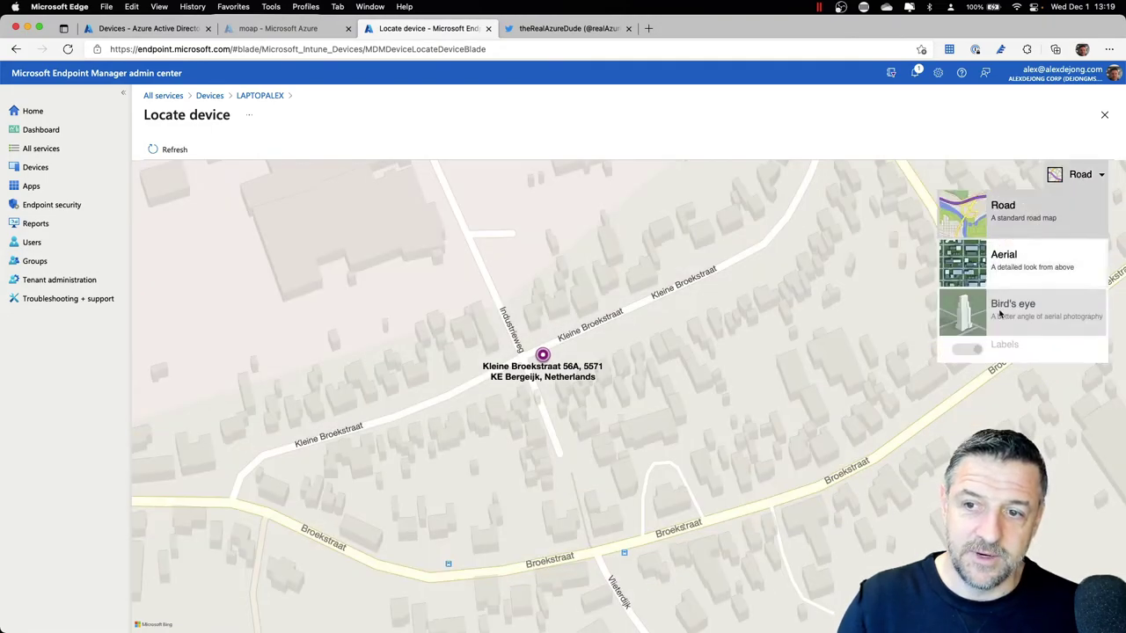
pyautogui.click(1002, 279)
pyautogui.scroll(3, 574, 387)
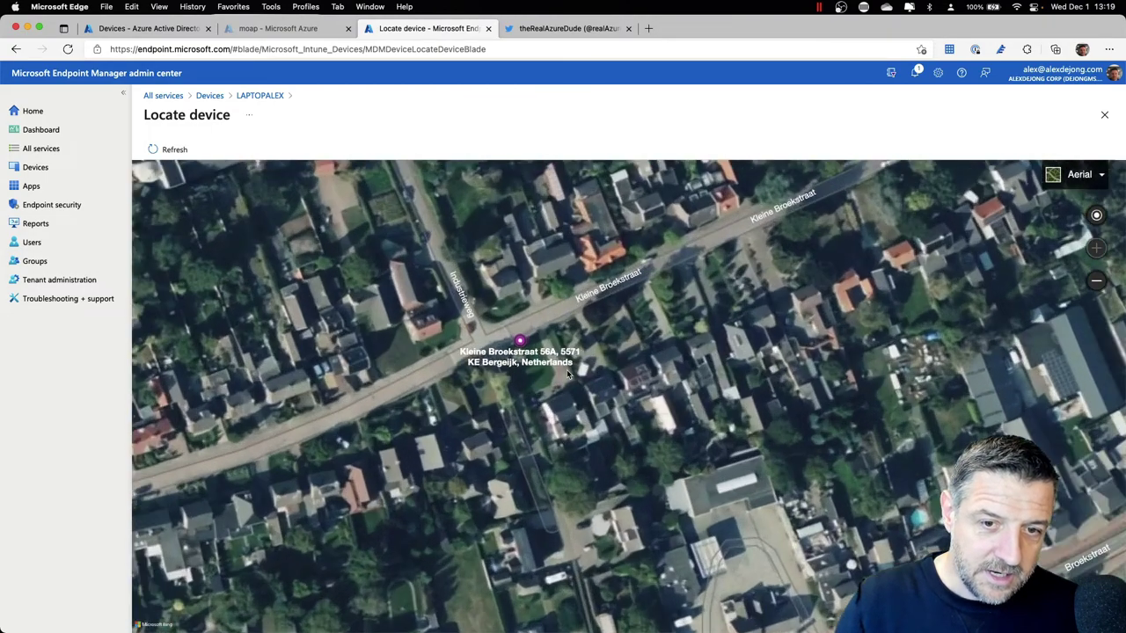
pyautogui.moveTo(531, 378); pyautogui.dragTo(587, 397)
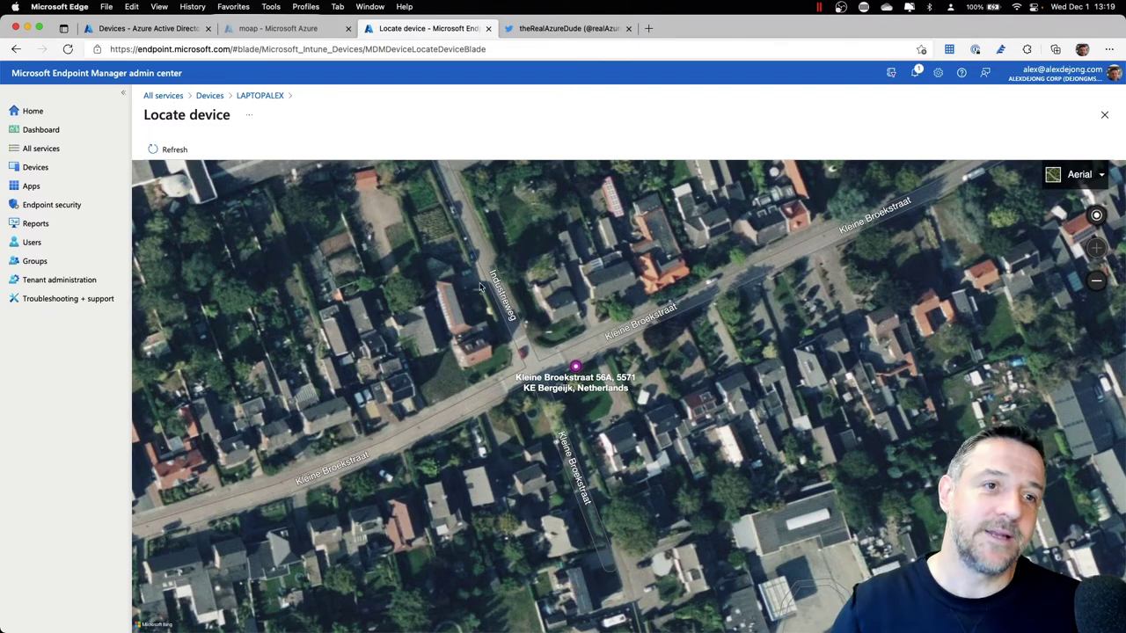
# Close the map, return to All devices, and move to the Windows 11 VM desktop
pyautogui.click(1104, 115)
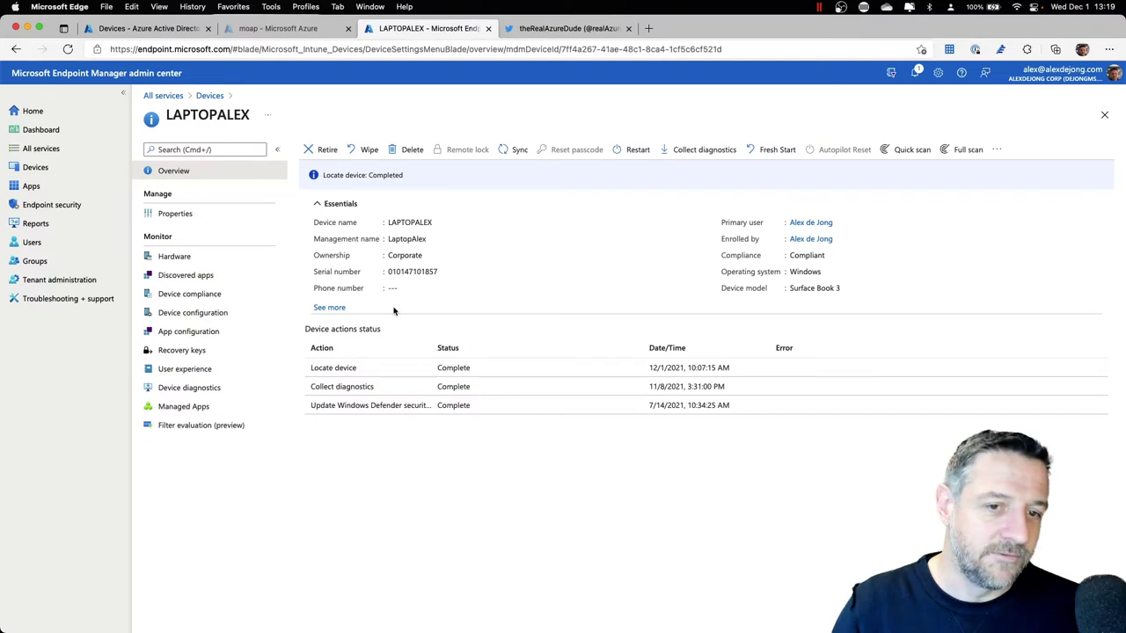
pyautogui.click(211, 96)
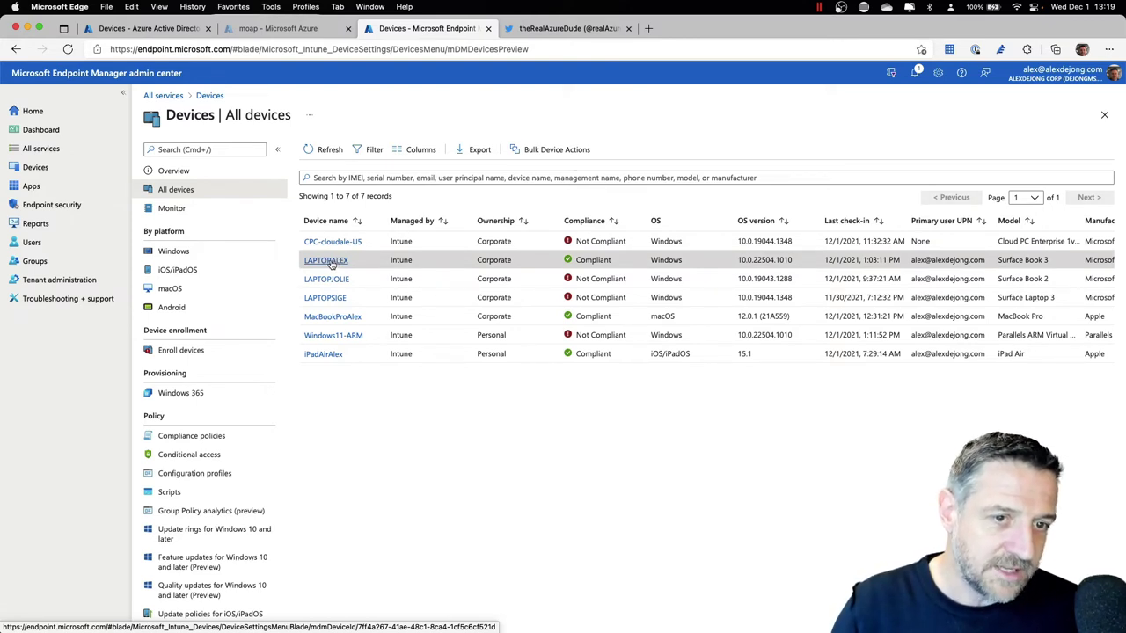
pyautogui.hotkey('ctrl', 'Right')
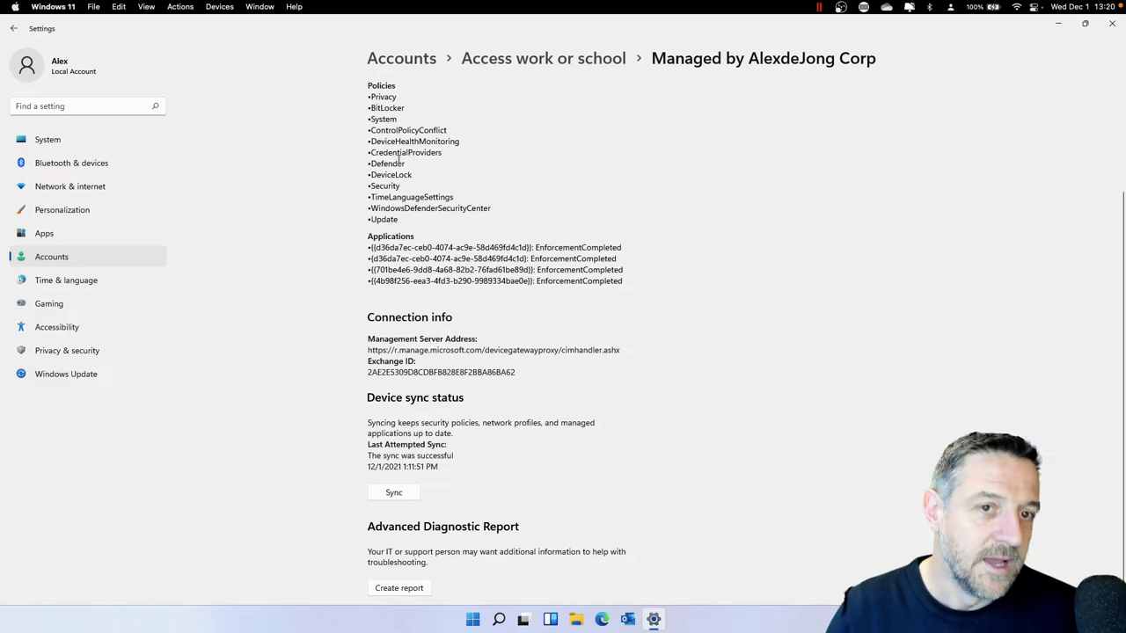
# Create the advanced diagnostic report and export its logs to C:\Users\Public\Documents\MDMDiagnostics
pyautogui.scroll(3, 399, 158)
pyautogui.scroll(-3, 398, 159)
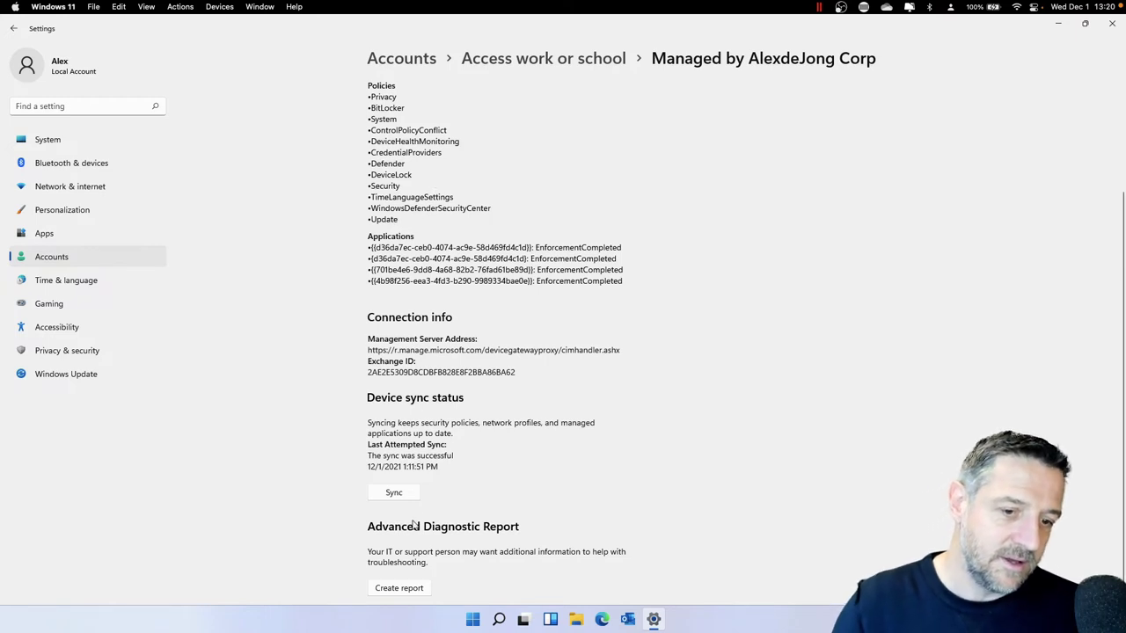
pyautogui.click(397, 591)
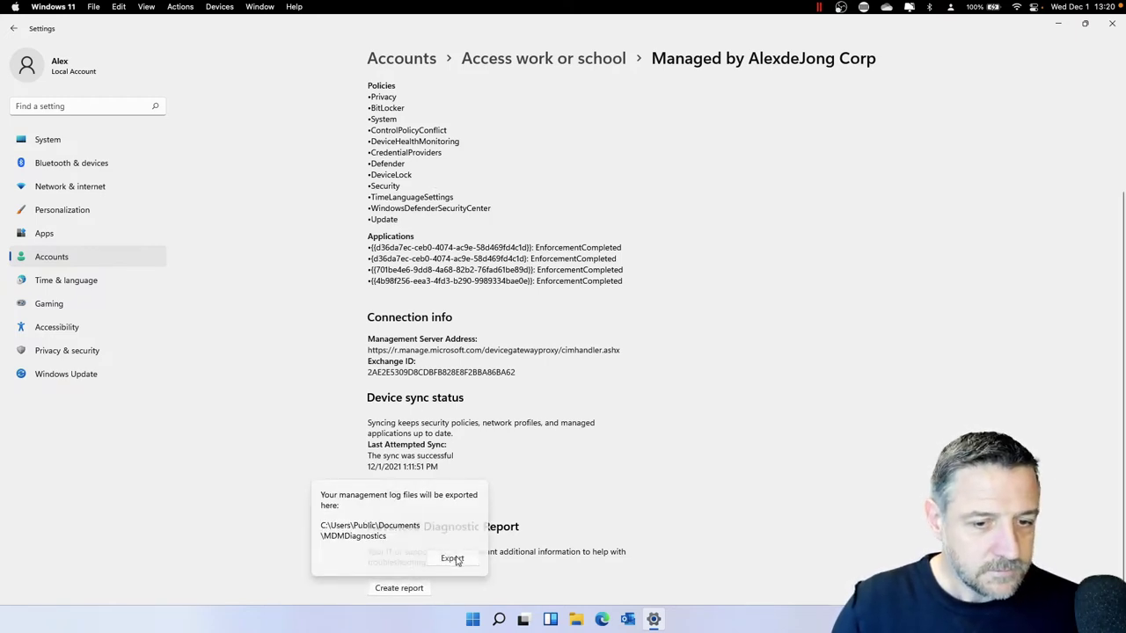
pyautogui.click(452, 558)
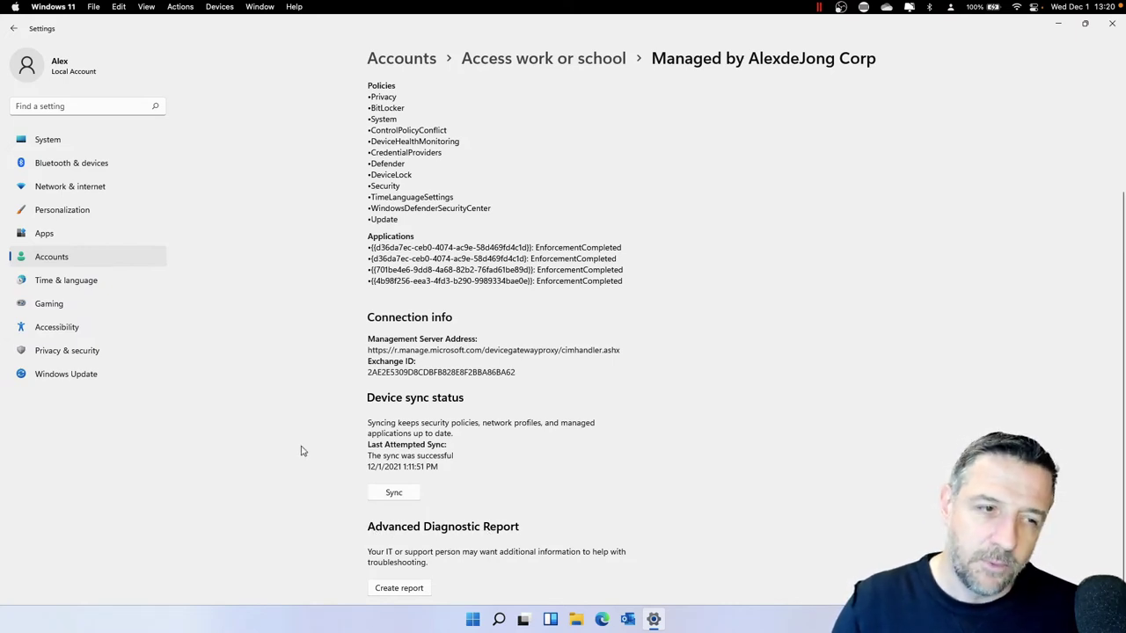
# Browse to C:\Users\Public\Documents\MDMDiagnostics in File Explorer and open MDMDiagReport
pyautogui.click(575, 619)
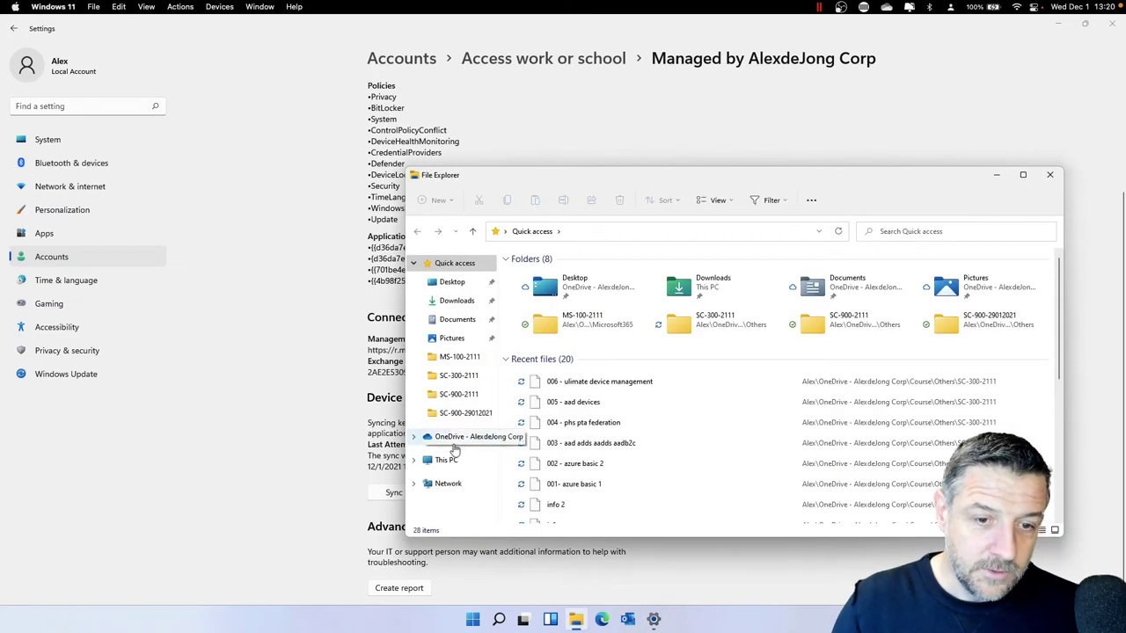
pyautogui.click(446, 460)
pyautogui.click(608, 377)
pyautogui.doubleClick(609, 378)
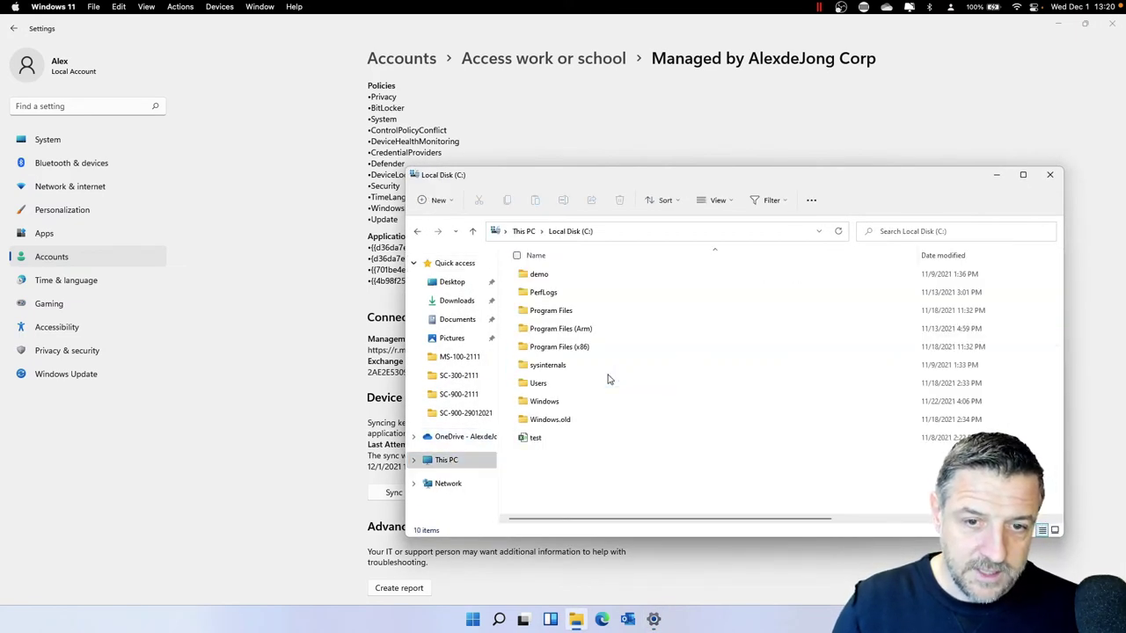
pyautogui.click(537, 384)
pyautogui.doubleClick(536, 385)
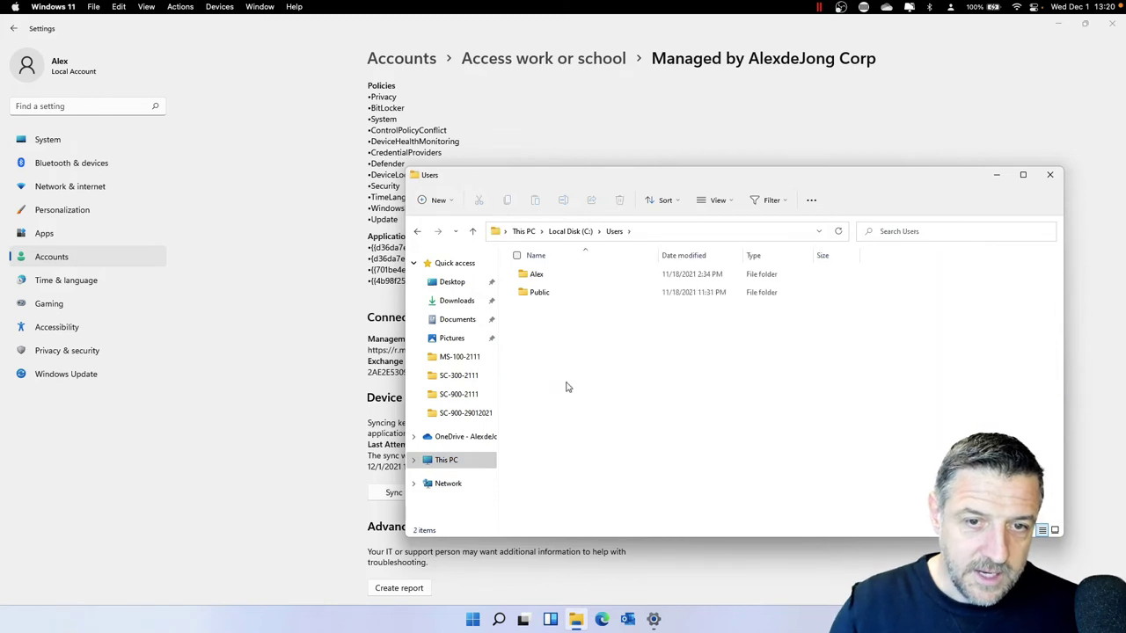
pyautogui.doubleClick(553, 292)
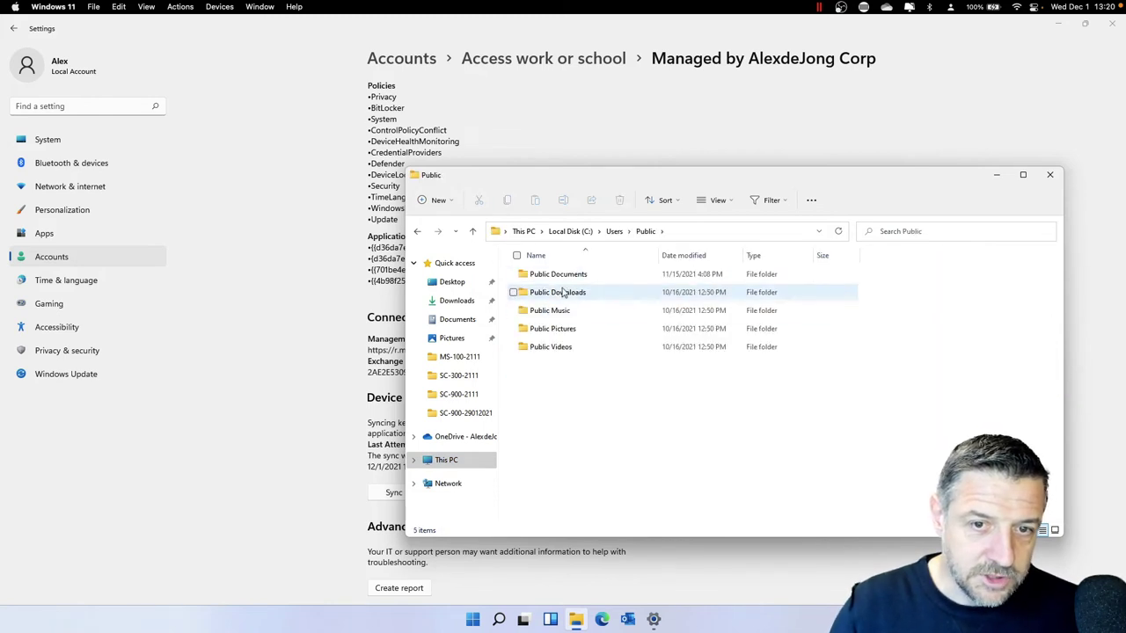
pyautogui.click(560, 274)
pyautogui.doubleClick(560, 275)
pyautogui.doubleClick(559, 274)
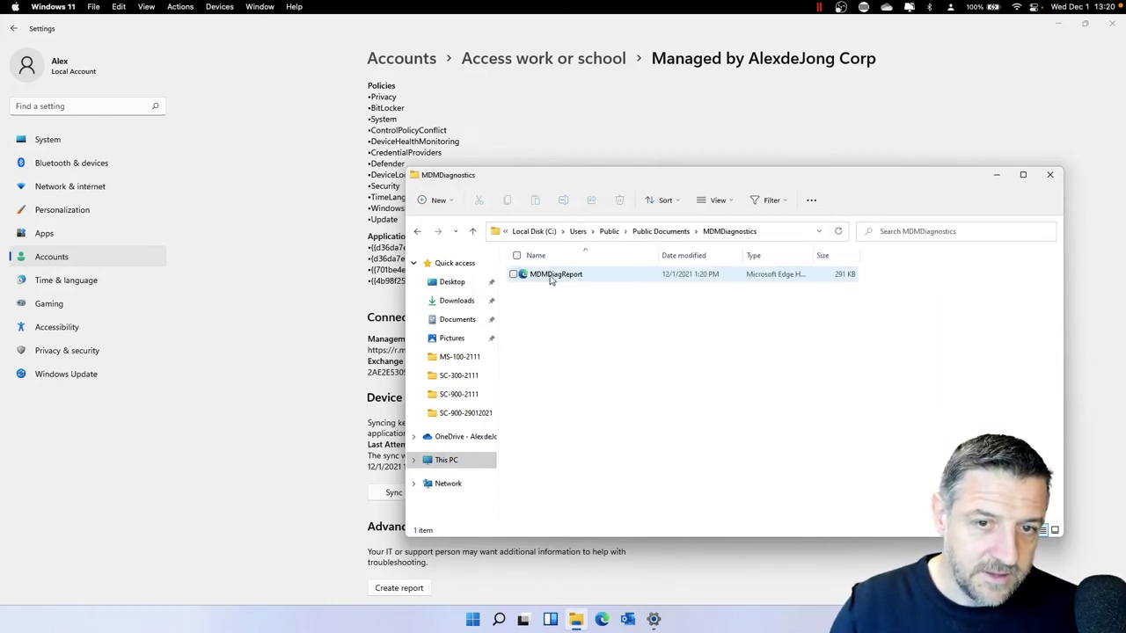
pyautogui.doubleClick(551, 275)
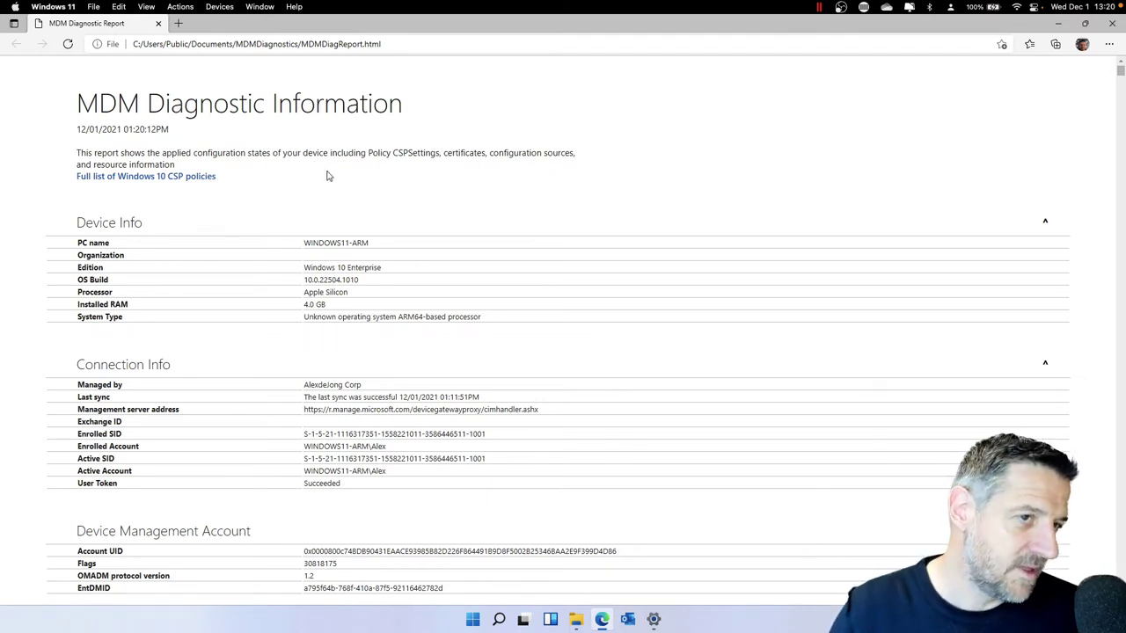
# Scroll the report down to the Managed policies table, highlighting the Processor value Apple Silicon on the way
pyautogui.scroll(-3, 337, 187)
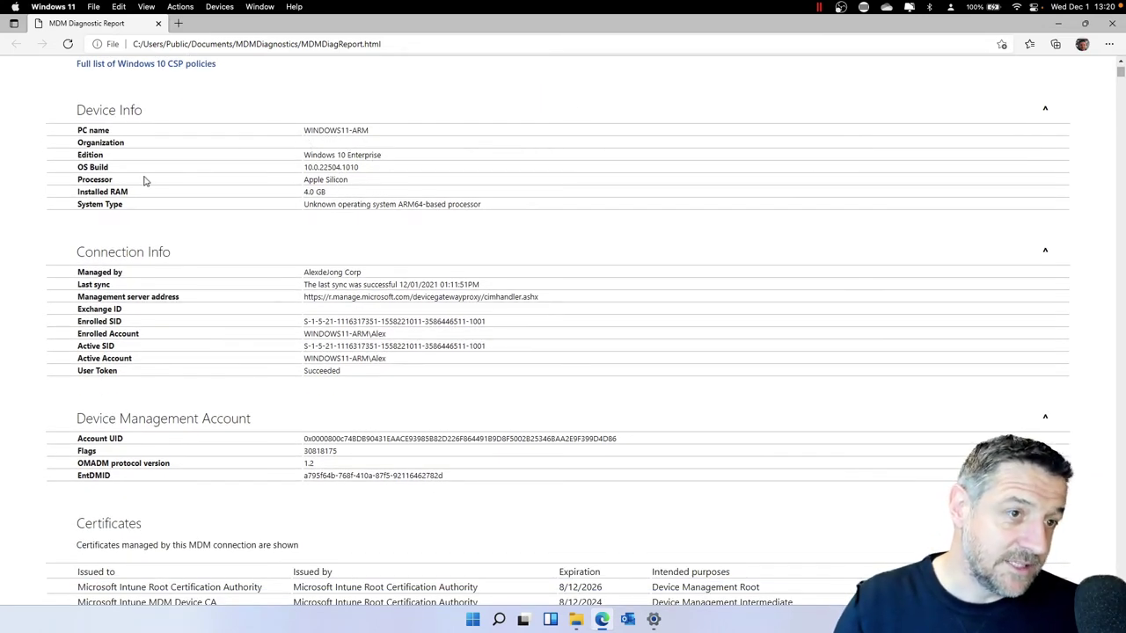
pyautogui.moveTo(356, 182); pyautogui.dragTo(304, 180)
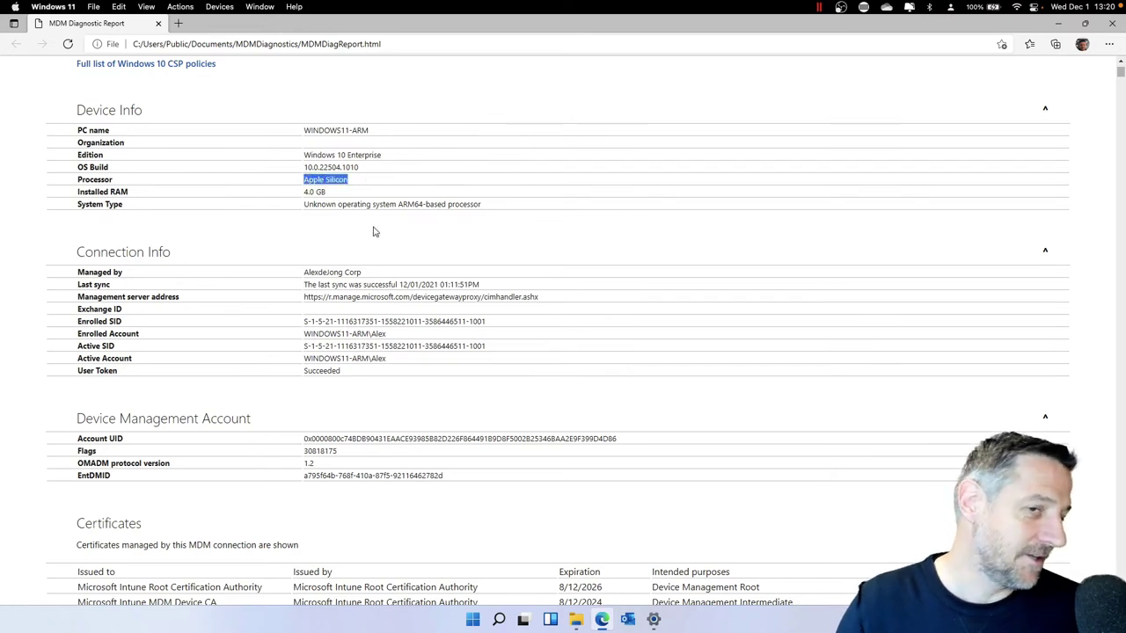
pyautogui.scroll(-1, 397, 230)
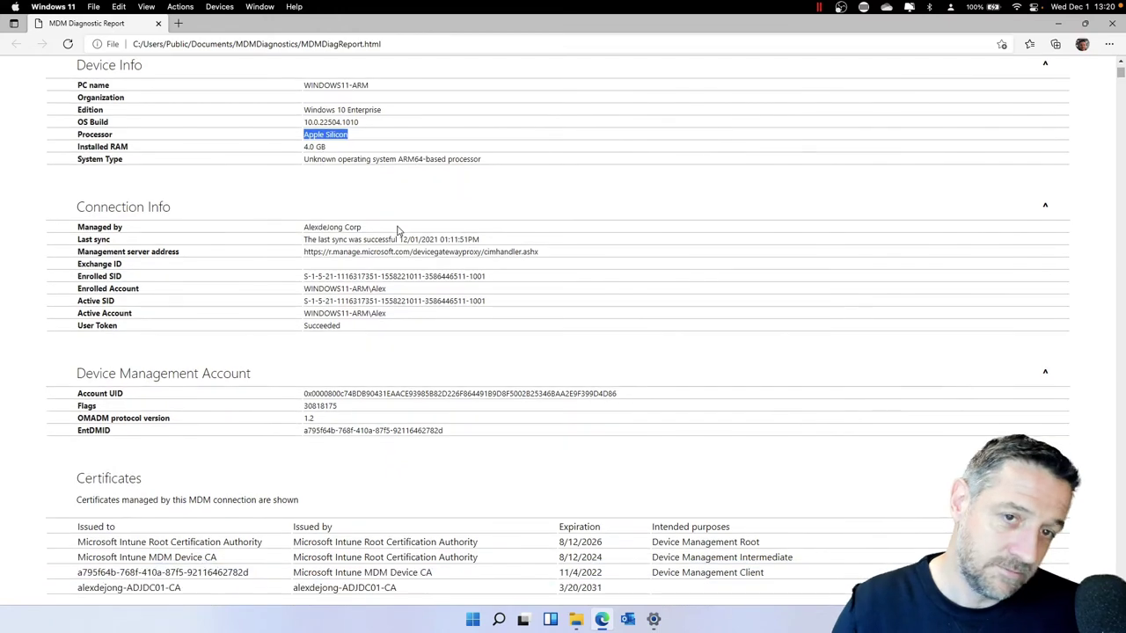
pyautogui.scroll(-1, 396, 230)
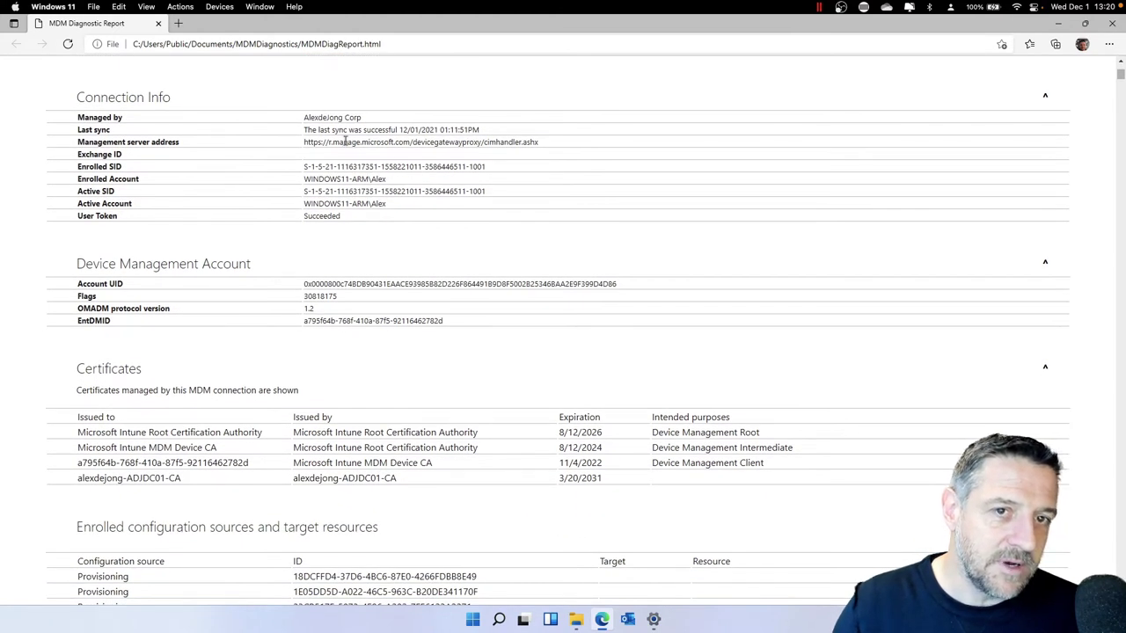
pyautogui.scroll(-3, 357, 166)
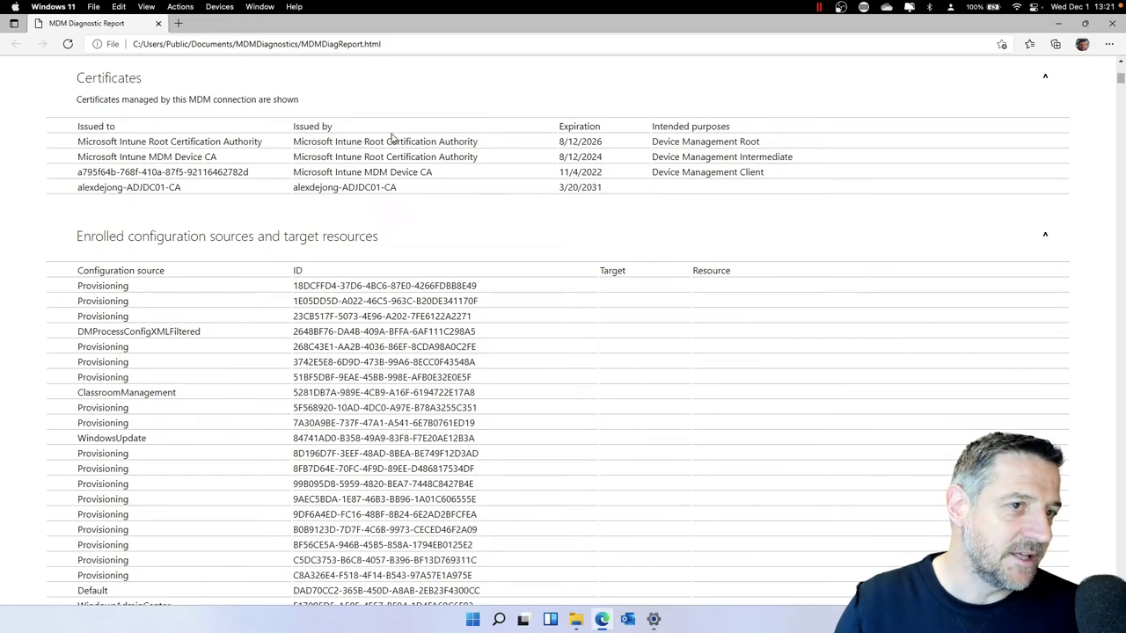
pyautogui.scroll(-2, 393, 138)
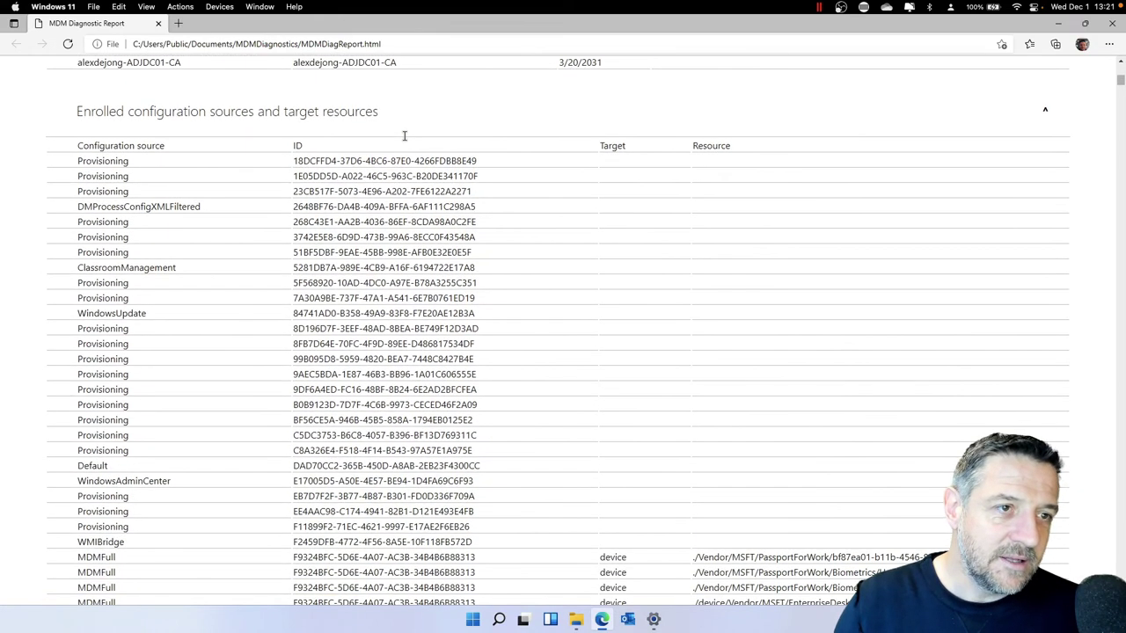
pyautogui.scroll(-3, 404, 133)
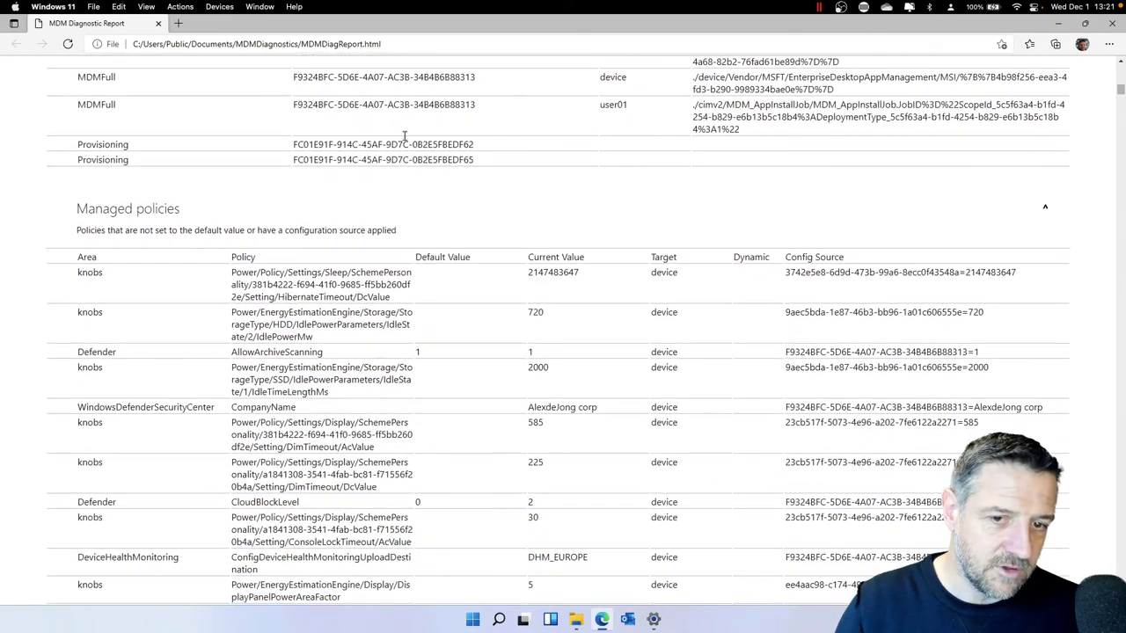
pyautogui.scroll(-2, 405, 136)
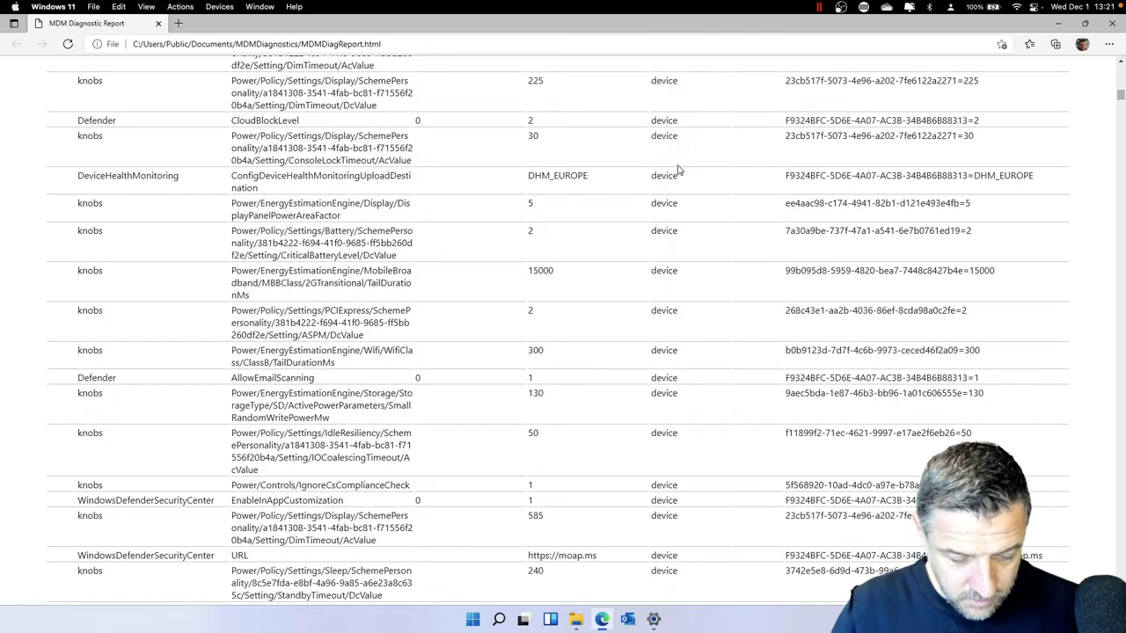
# Find 'block' in the report to reach Blocked Group Policies, then return to the host's All devices list
pyautogui.hotkey('ctrl', 'f')
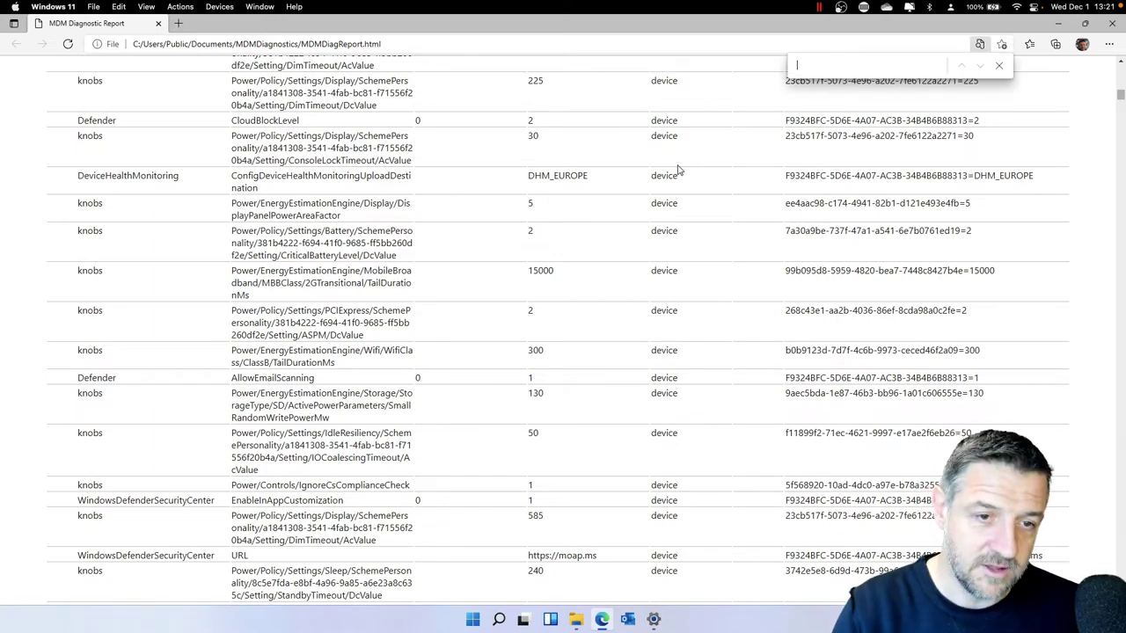
pyautogui.write('w')
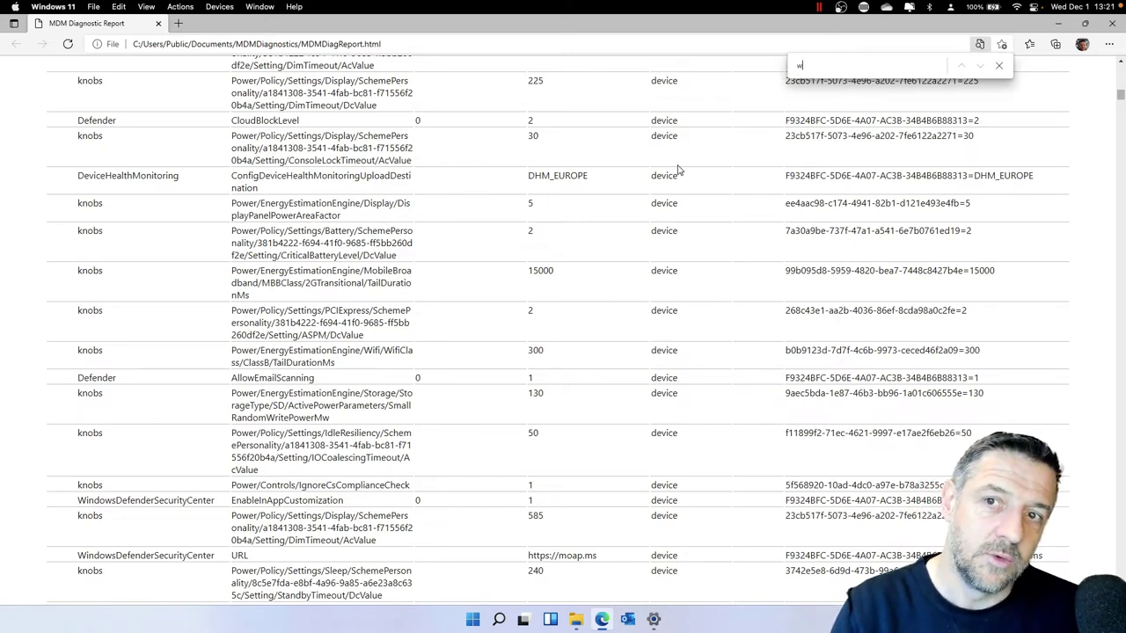
pyautogui.write('ins')
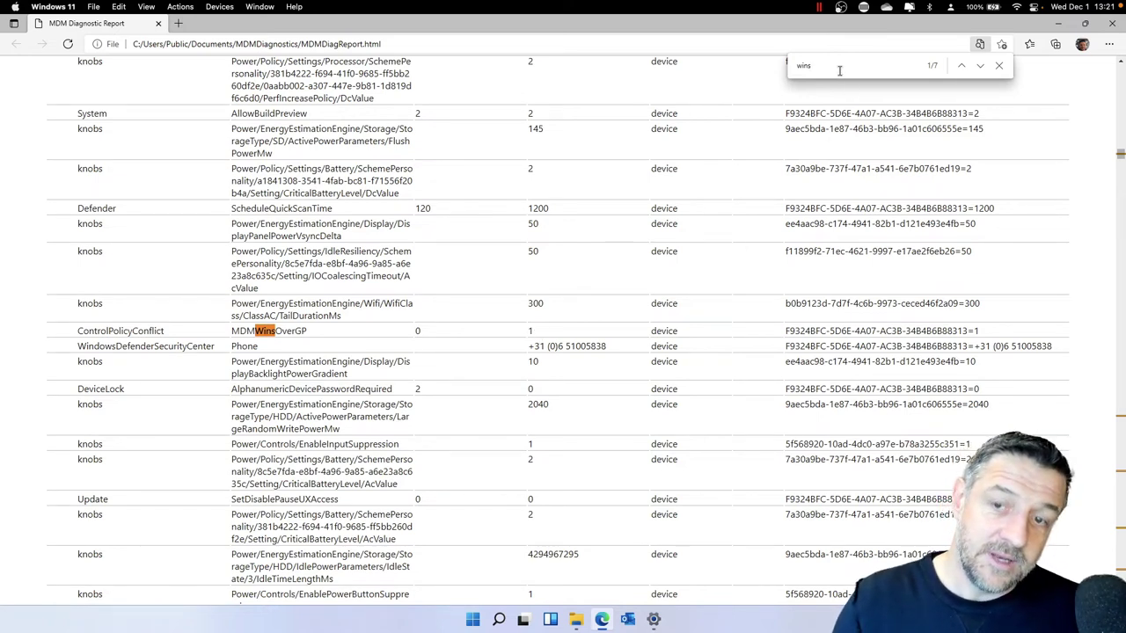
pyautogui.press('BackSpace')
pyautogui.press('BackSpace')
pyautogui.press('BackSpace')
pyautogui.press('BackSpace')
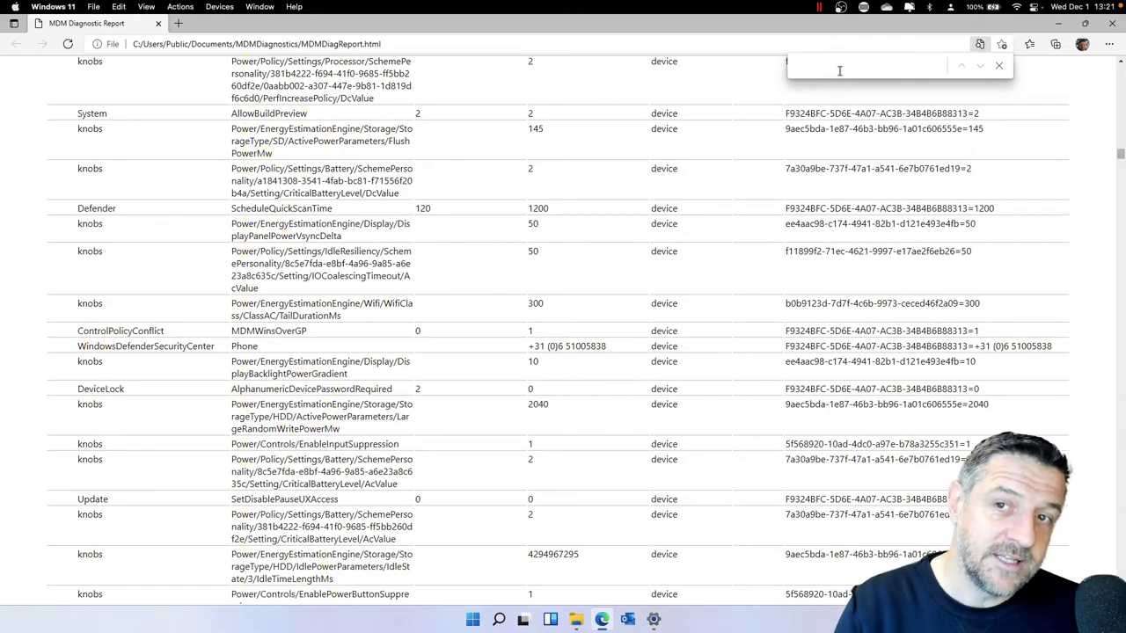
pyautogui.write('l')
pyautogui.write('lock')
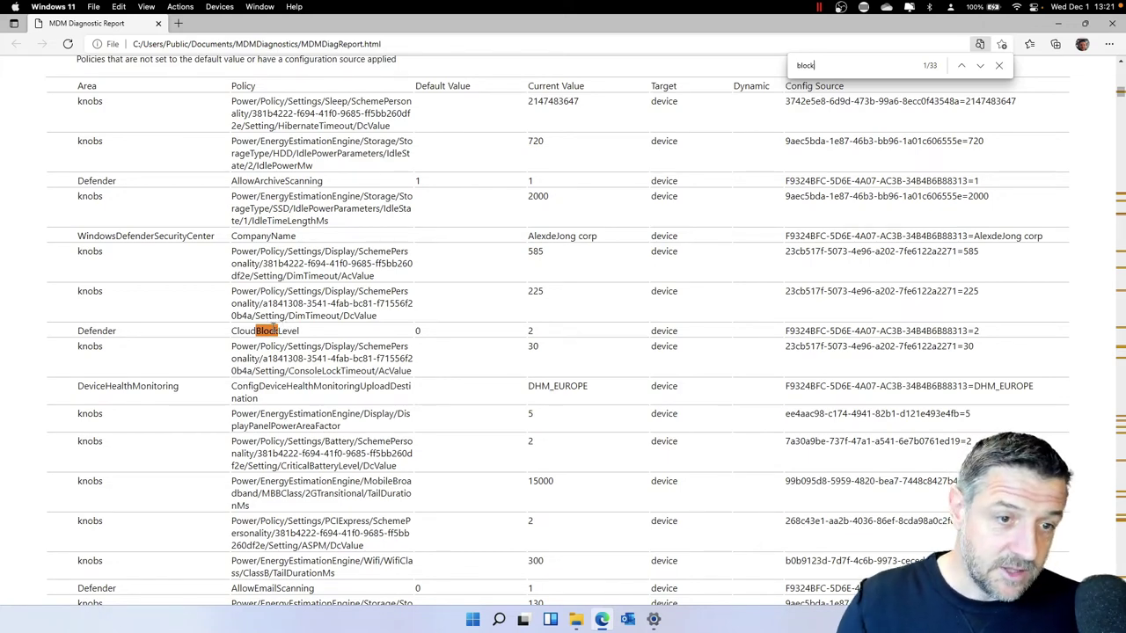
pyautogui.click(981, 69)
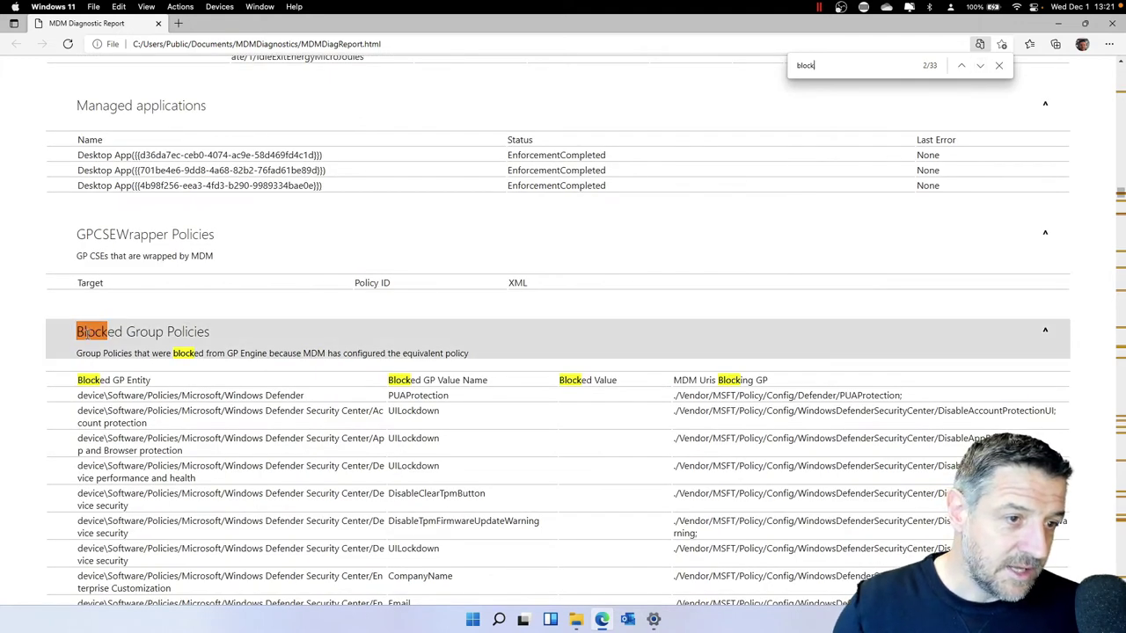
pyautogui.moveTo(79, 331); pyautogui.dragTo(215, 337)
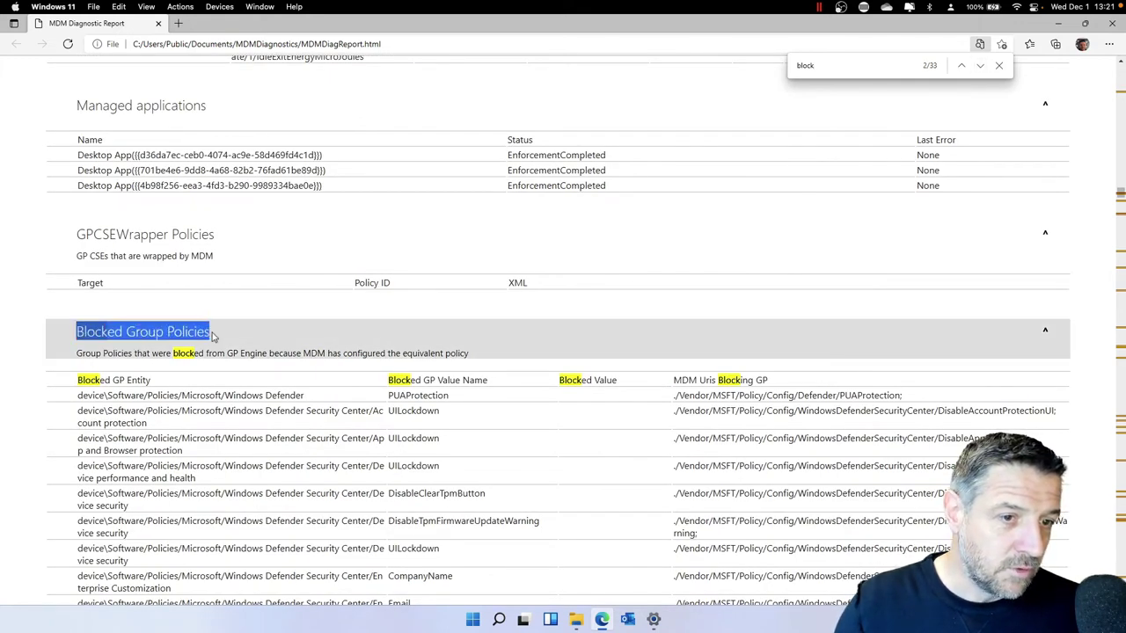
pyautogui.click(154, 369)
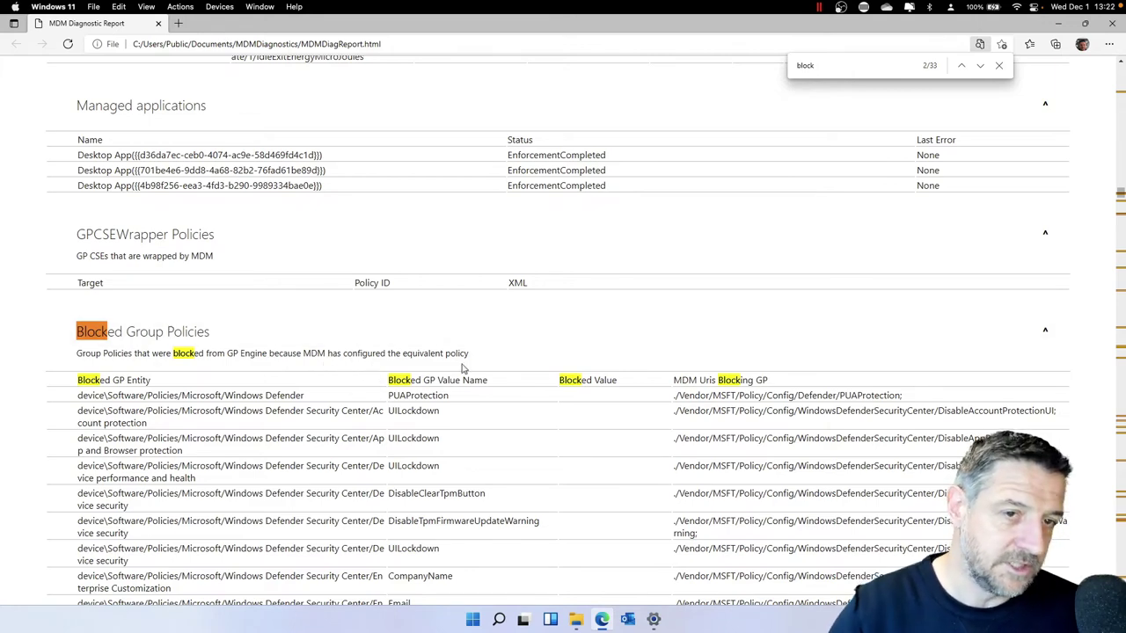
pyautogui.hotkey('ctrl', 'Left')
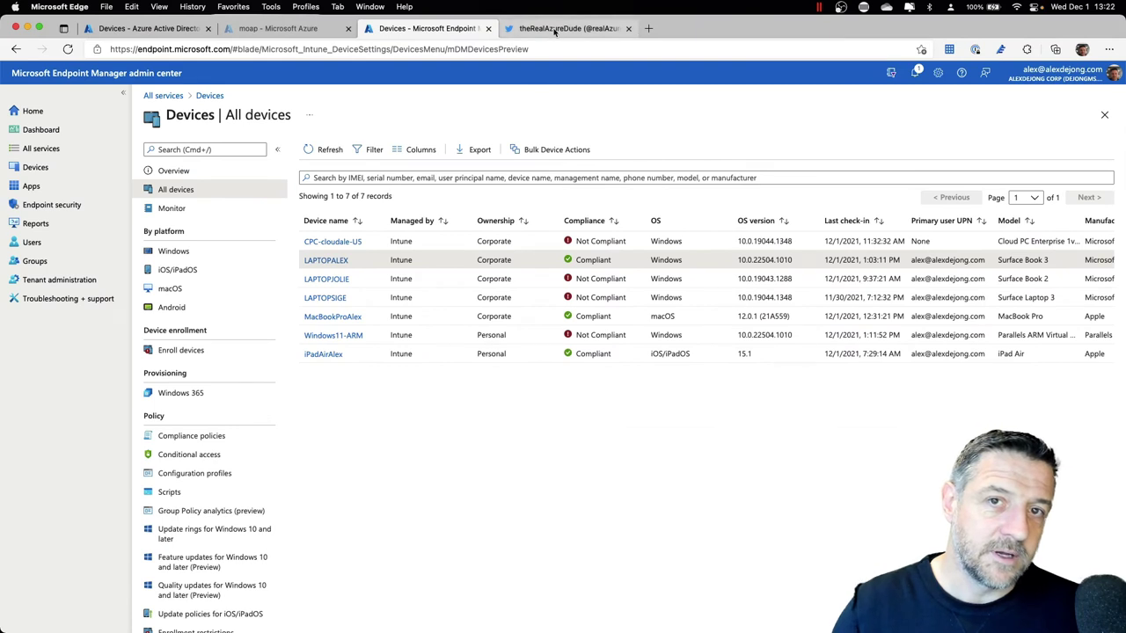
# View the Intune architecture diagram on Twitter, then go back to the VM's Blocked Group Policies
pyautogui.click(554, 29)
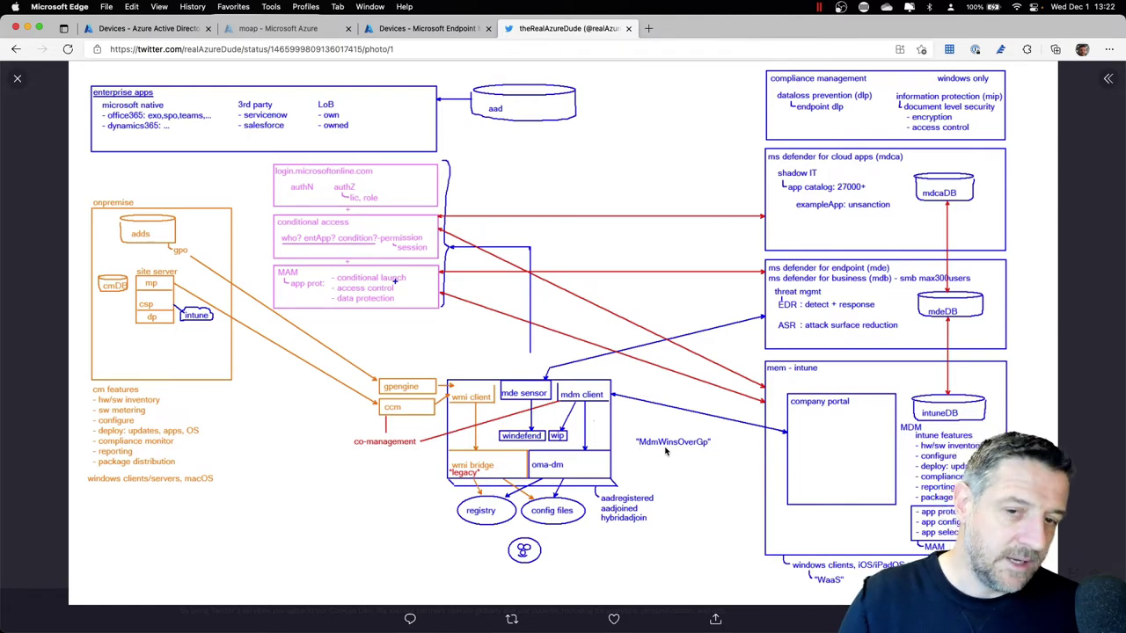
pyautogui.press('super+Tab')
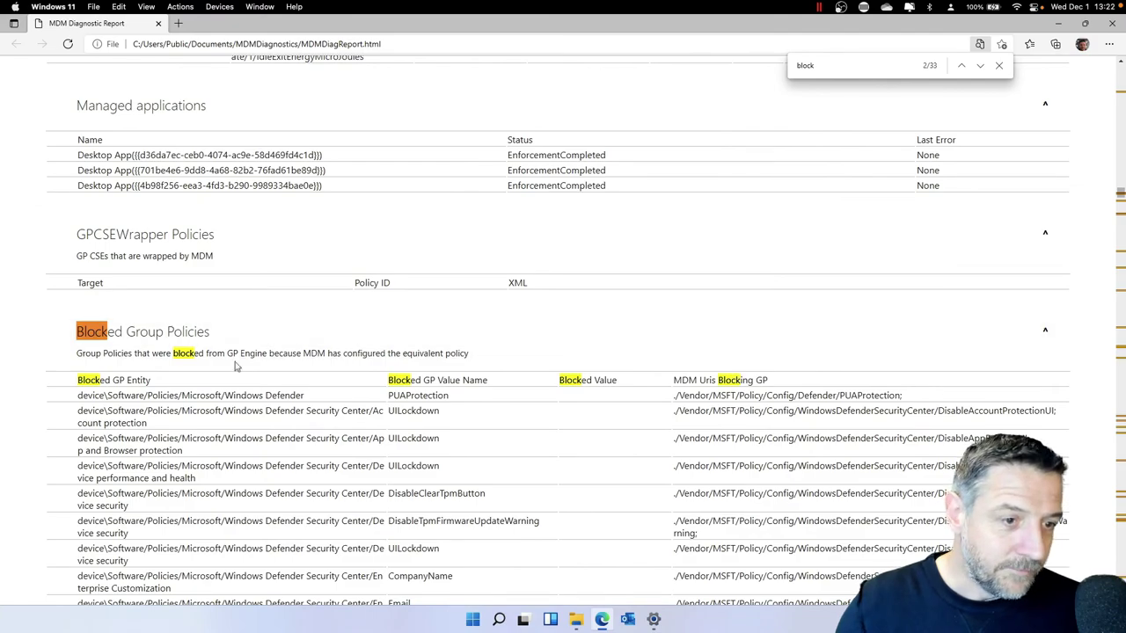
pyautogui.scroll(-2, 352, 393)
# Scroll through the Blocked Group Policies table and close the MDM Diagnostic Report window
pyautogui.scroll(-6, 466, 391)
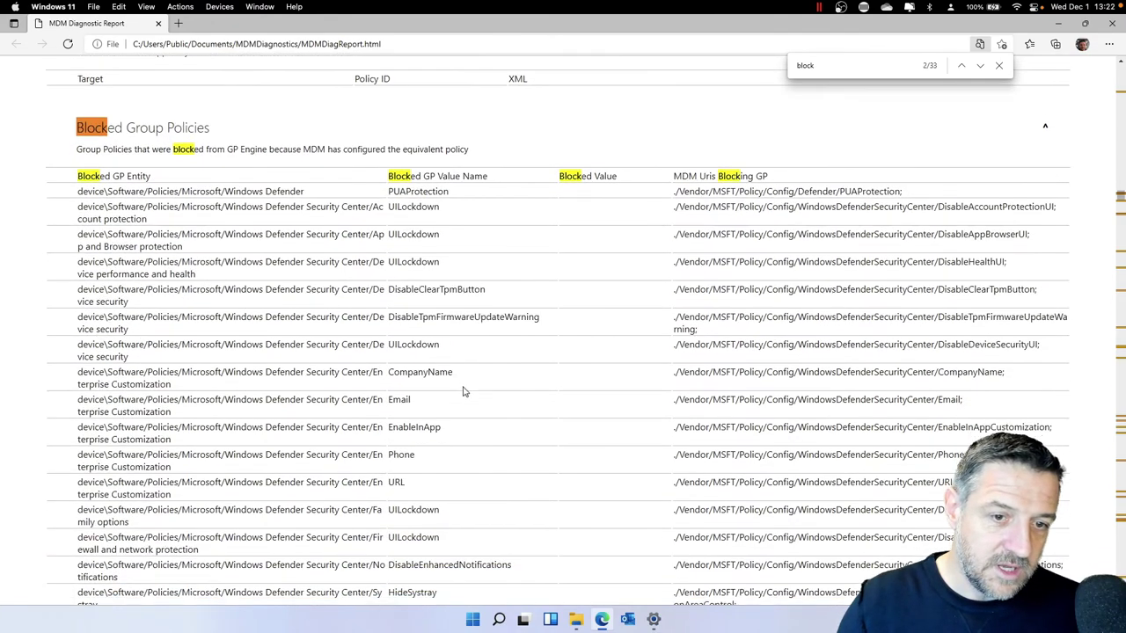
pyautogui.scroll(-10, 478, 384)
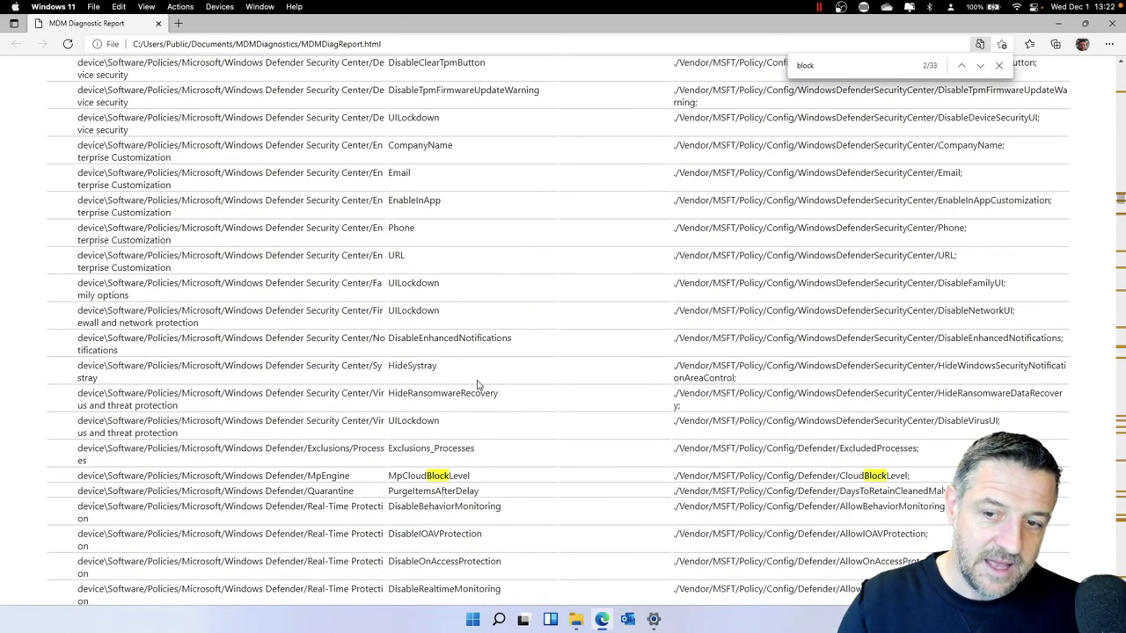
pyautogui.scroll(-7, 478, 384)
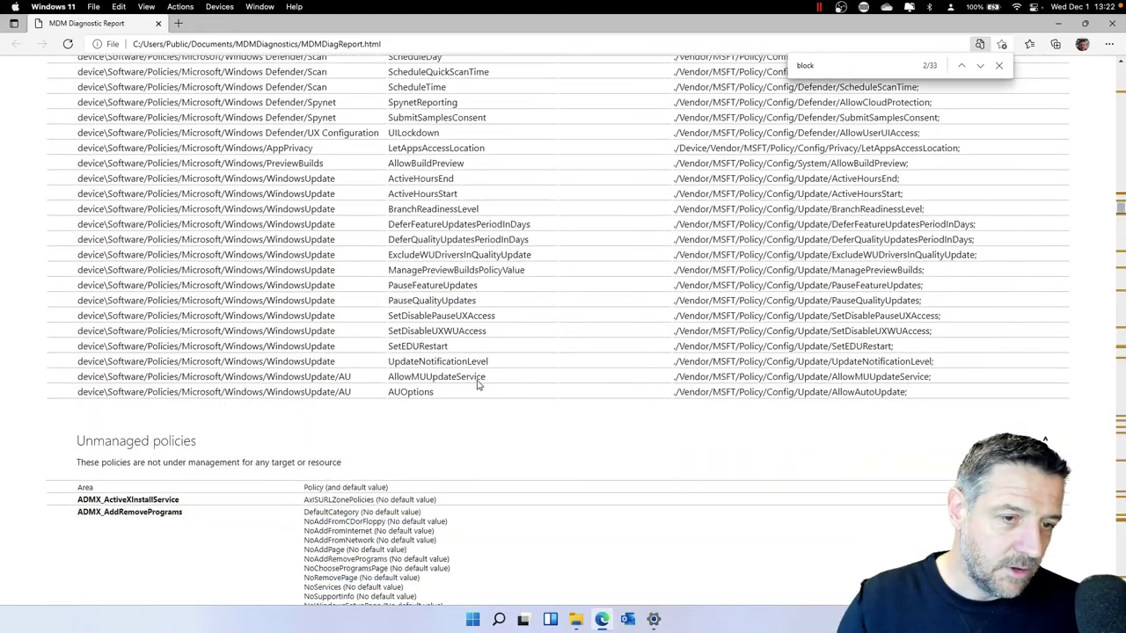
pyautogui.scroll(5, 477, 384)
pyautogui.scroll(7, 477, 384)
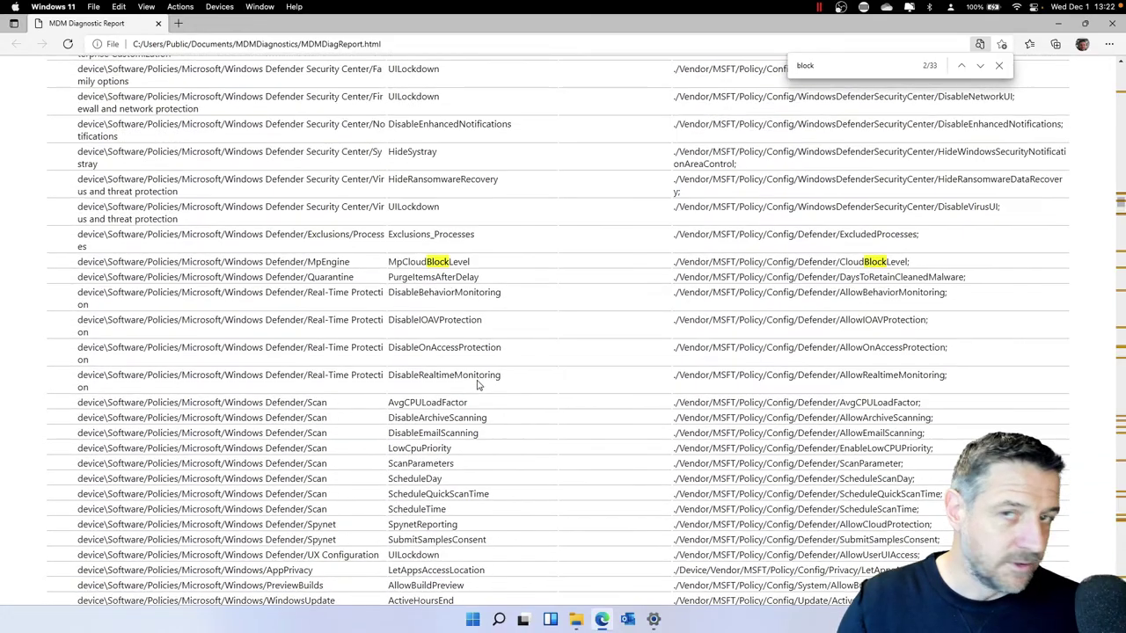
pyautogui.click(1112, 27)
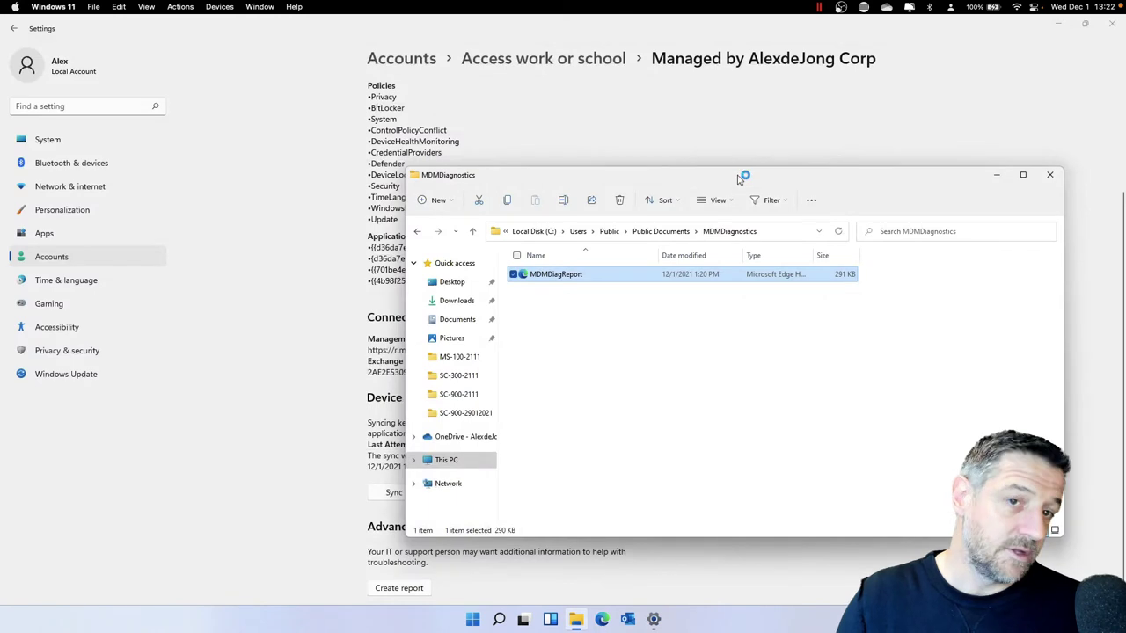
# Close the MDMDiagnostics folder and return to the host's Intune architecture diagram on Twitter
pyautogui.click(1049, 174)
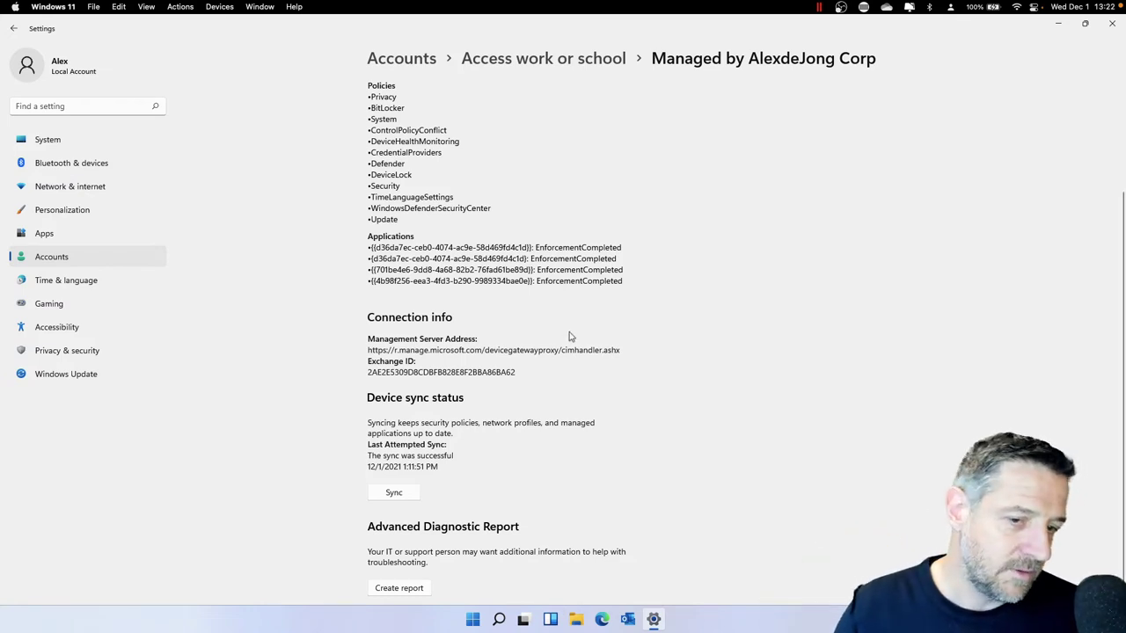
pyautogui.scroll(3, 502, 317)
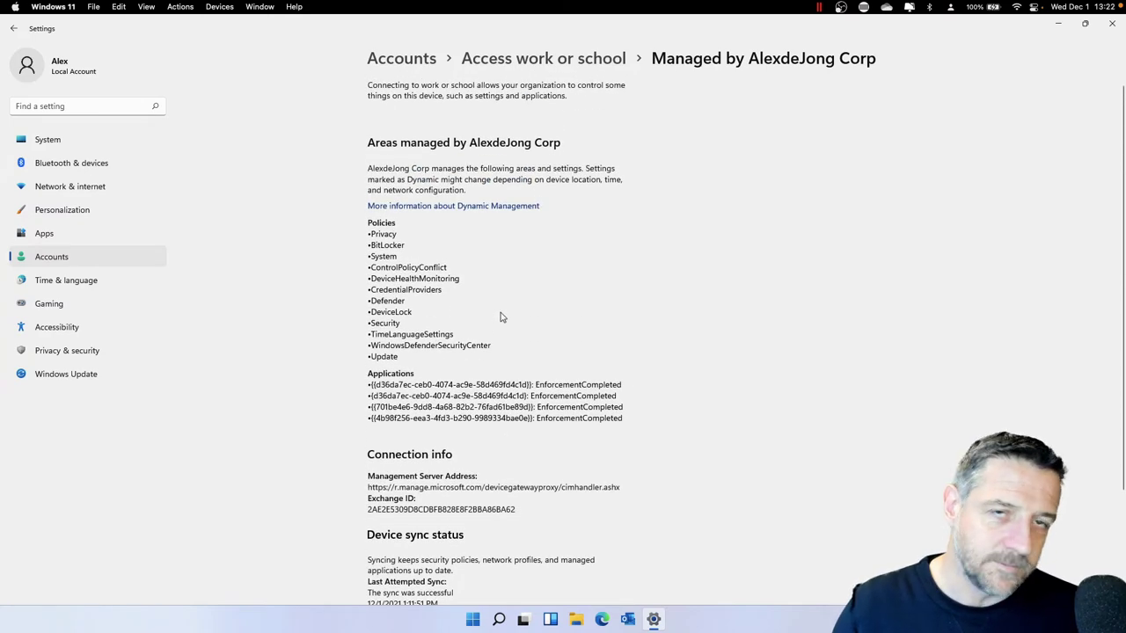
pyautogui.hotkey('ctrl', 'Left')
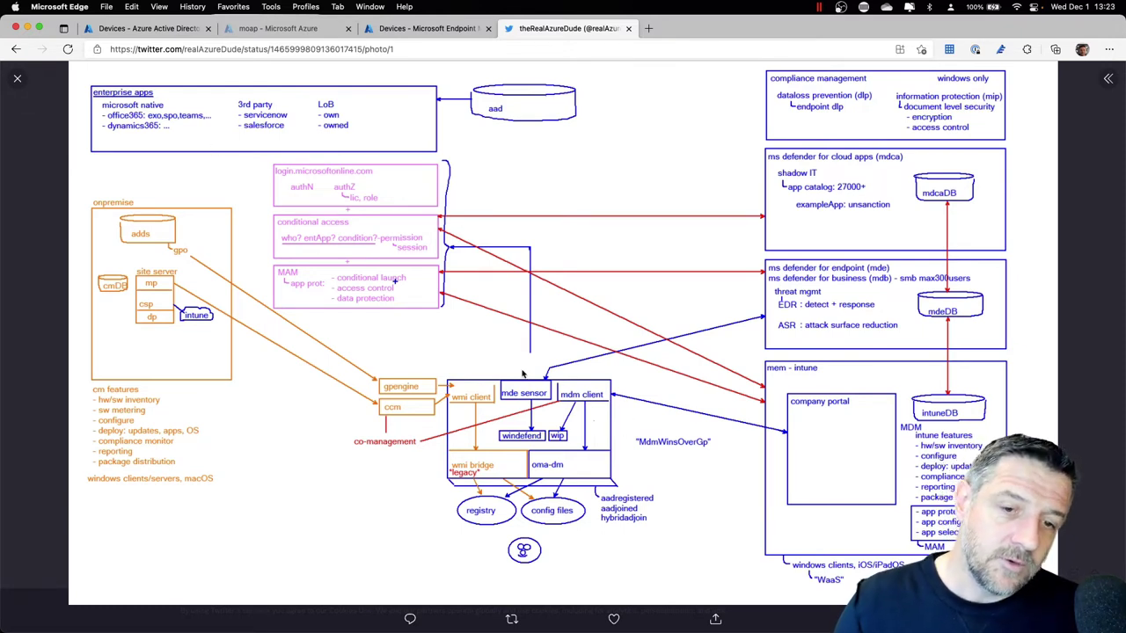
# Go from Devices' Configuration profiles to the Endpoint security overview in Endpoint Manager
pyautogui.click(415, 32)
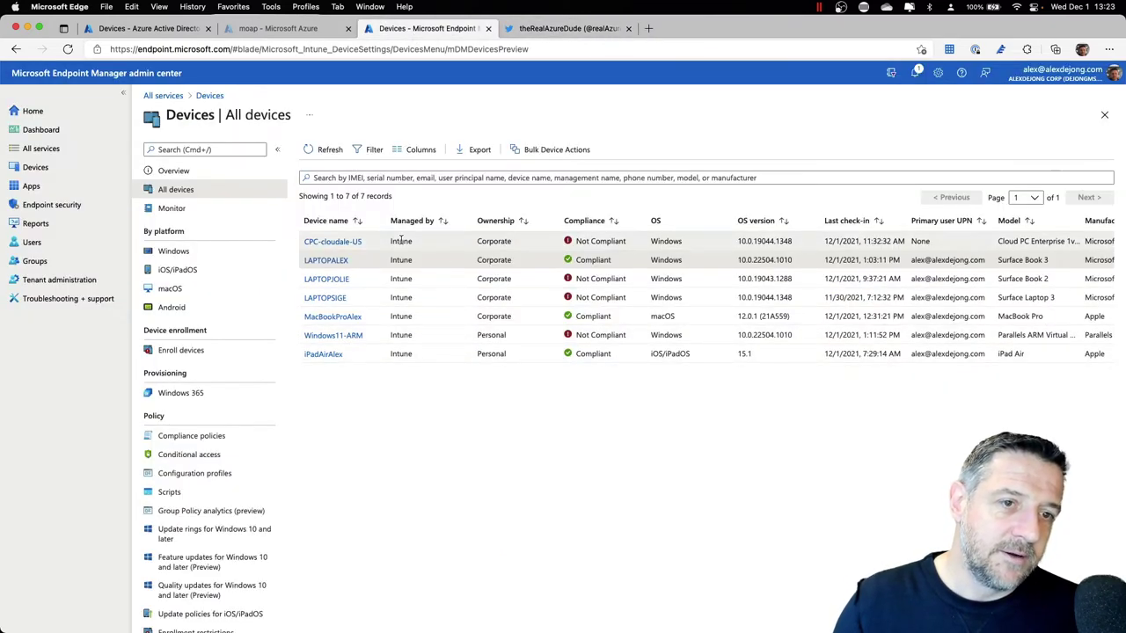
pyautogui.click(26, 168)
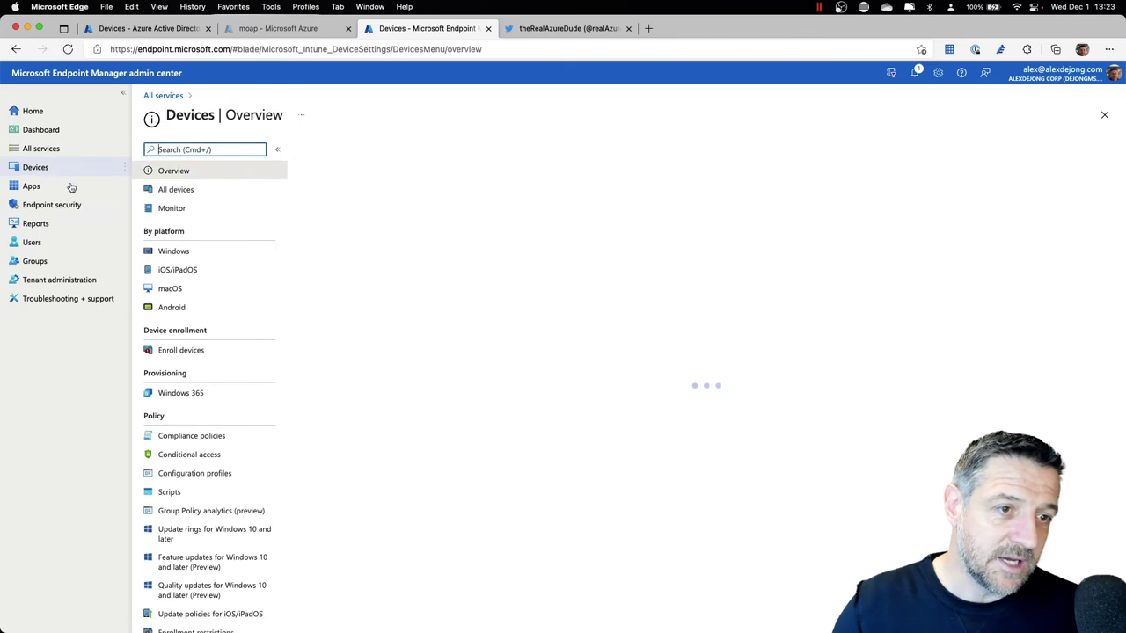
pyautogui.click(195, 473)
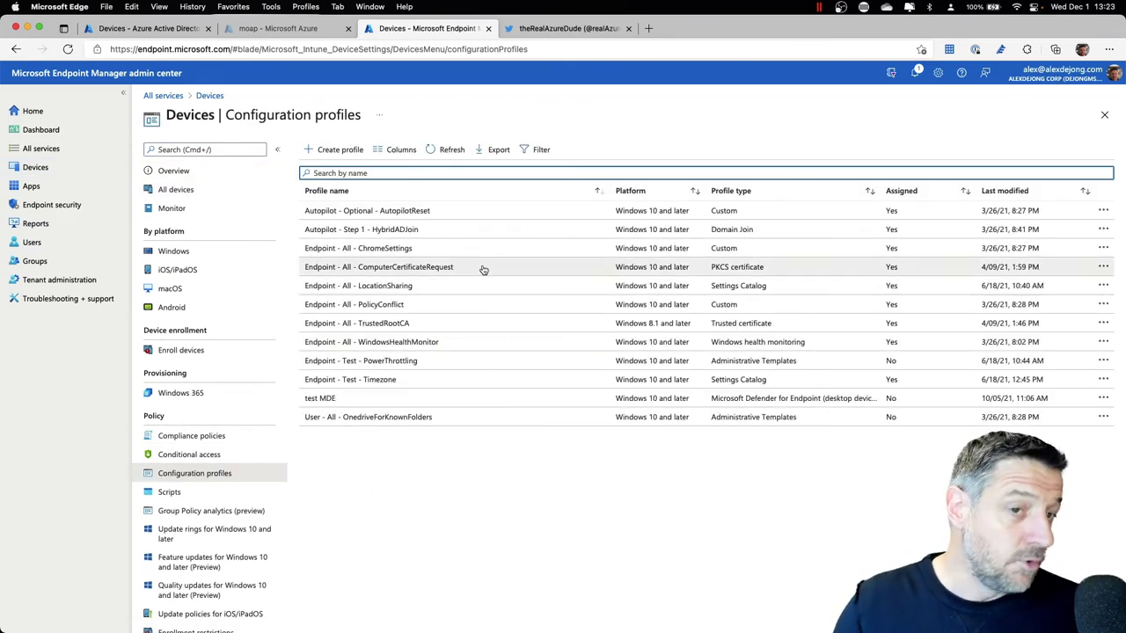
pyautogui.click(55, 204)
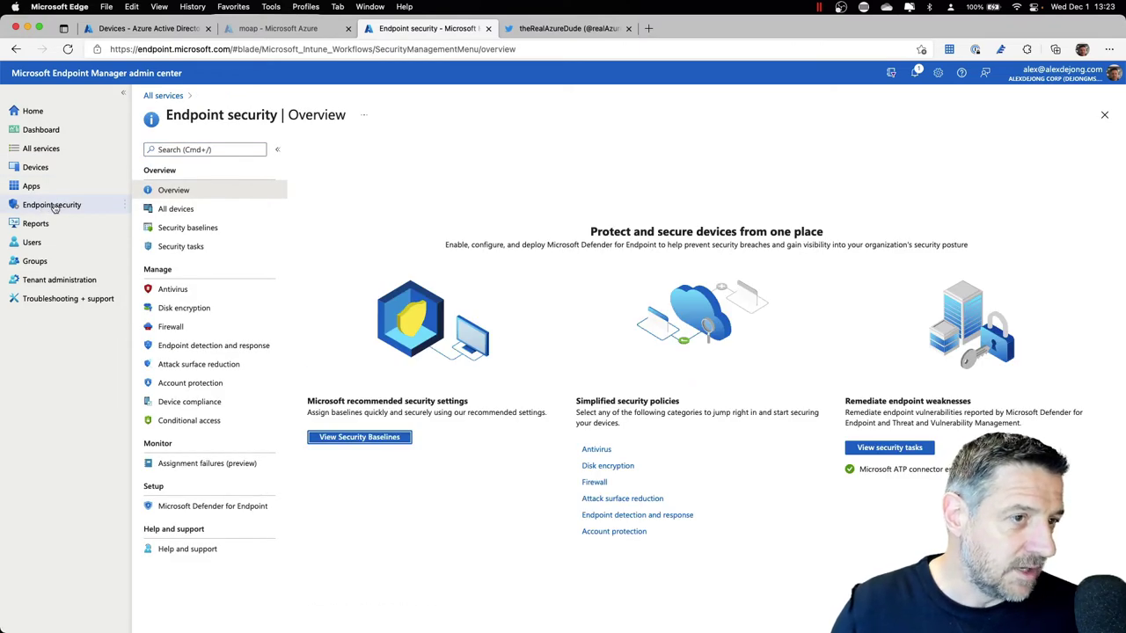
pyautogui.click(51, 206)
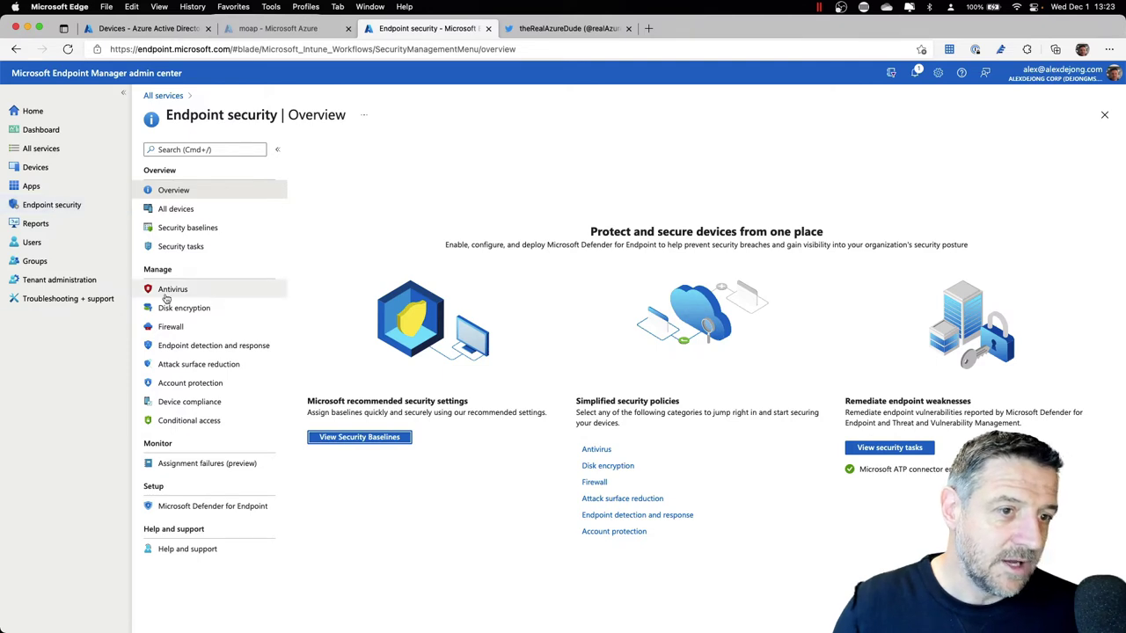
# Browse the Antivirus, Disk encryption and Firewall policy pages, ending back on Antivirus
pyautogui.click(172, 289)
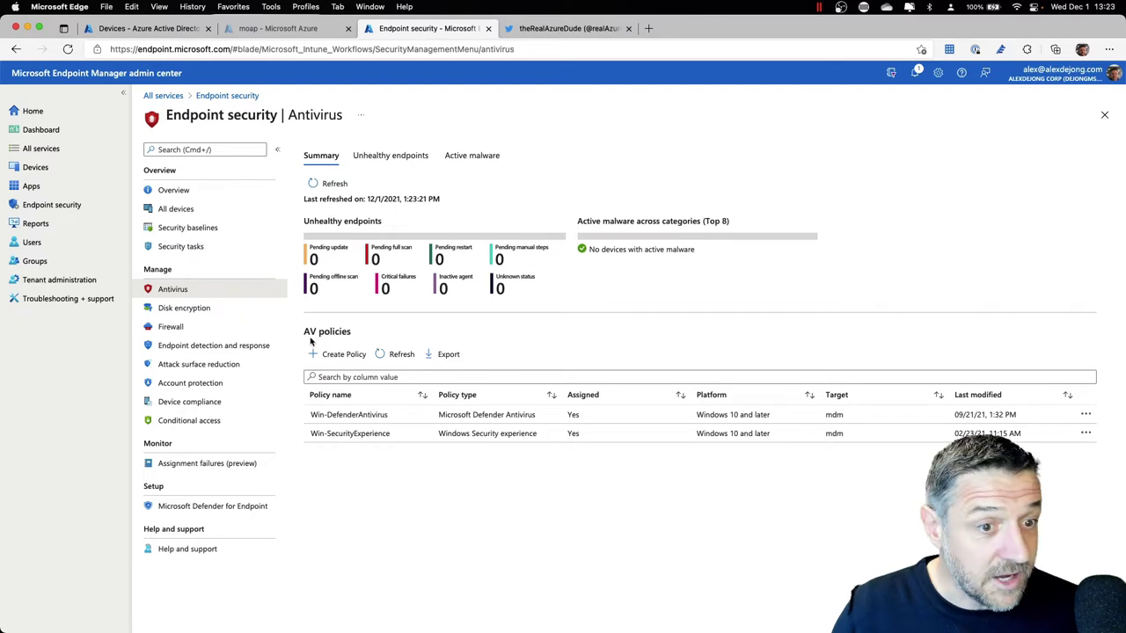
pyautogui.click(197, 309)
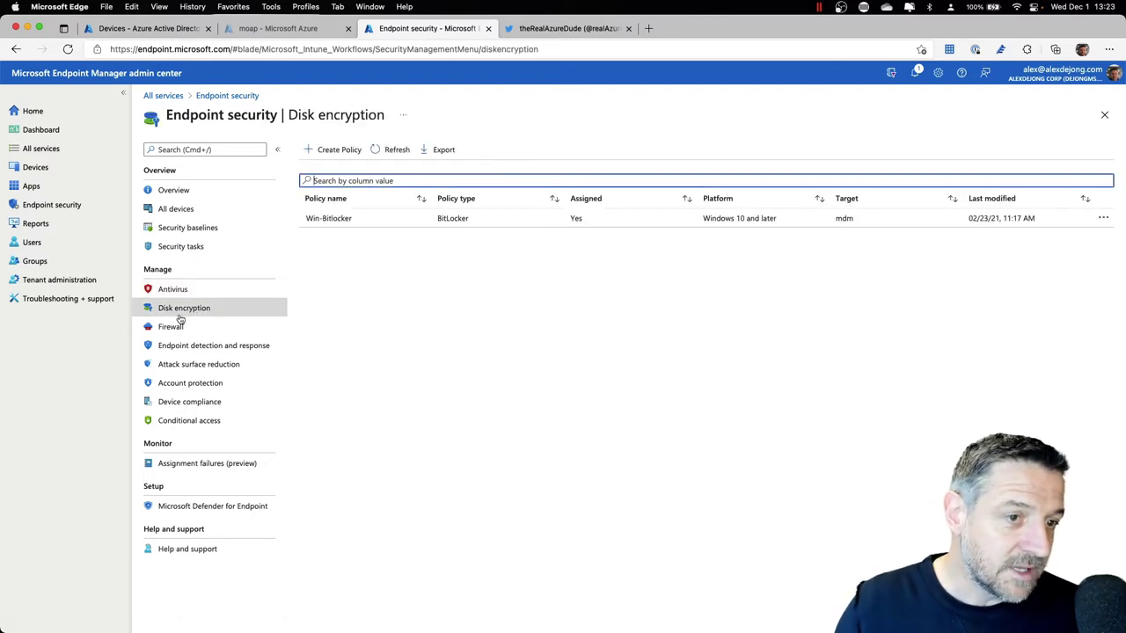
pyautogui.click(170, 327)
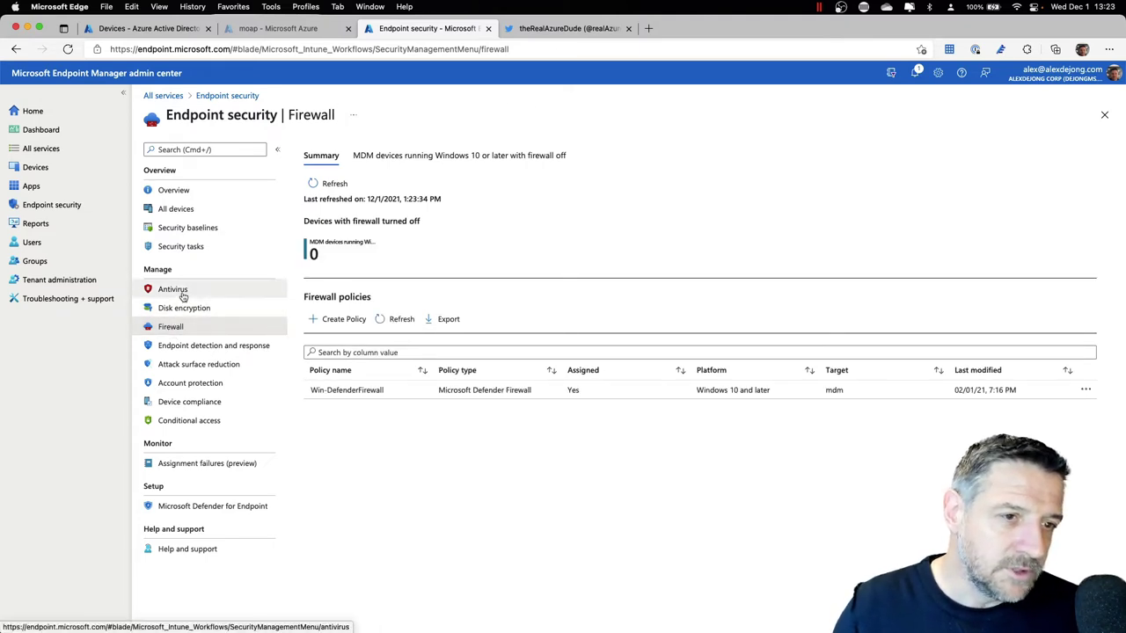
pyautogui.click(180, 293)
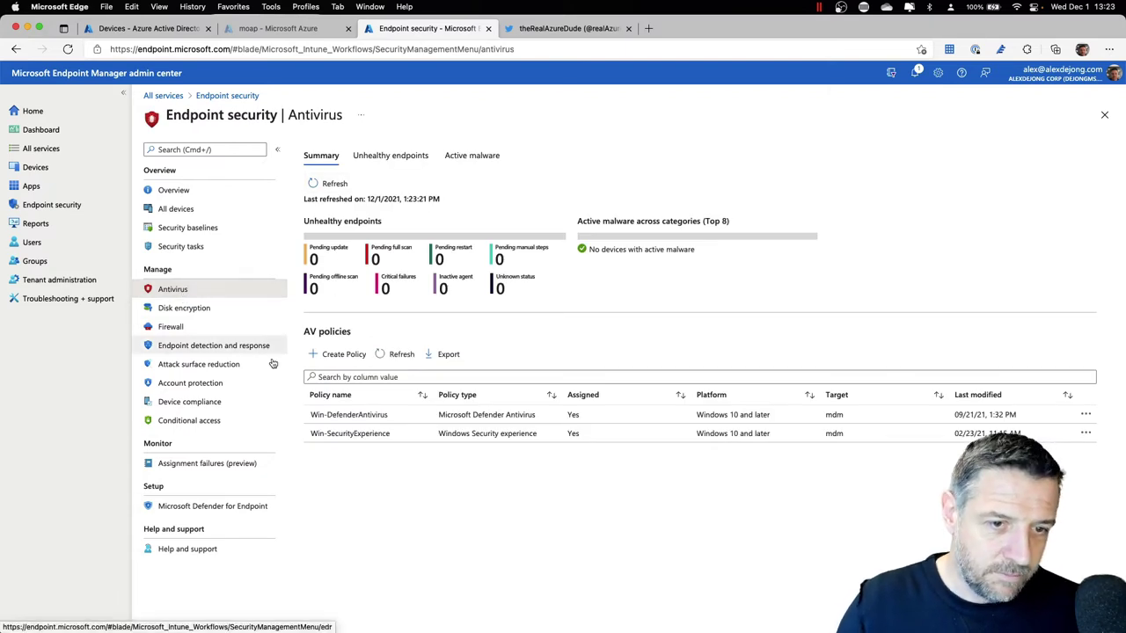
# Start a new antivirus profile, review its supported platforms, then abandon it
pyautogui.click(340, 353)
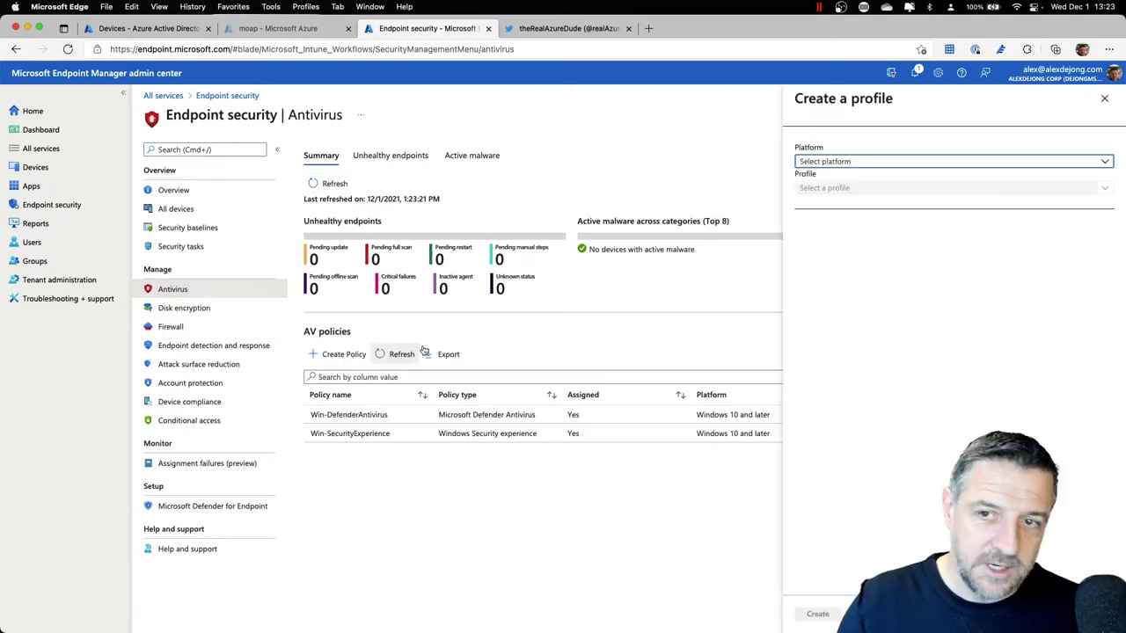
pyautogui.click(860, 163)
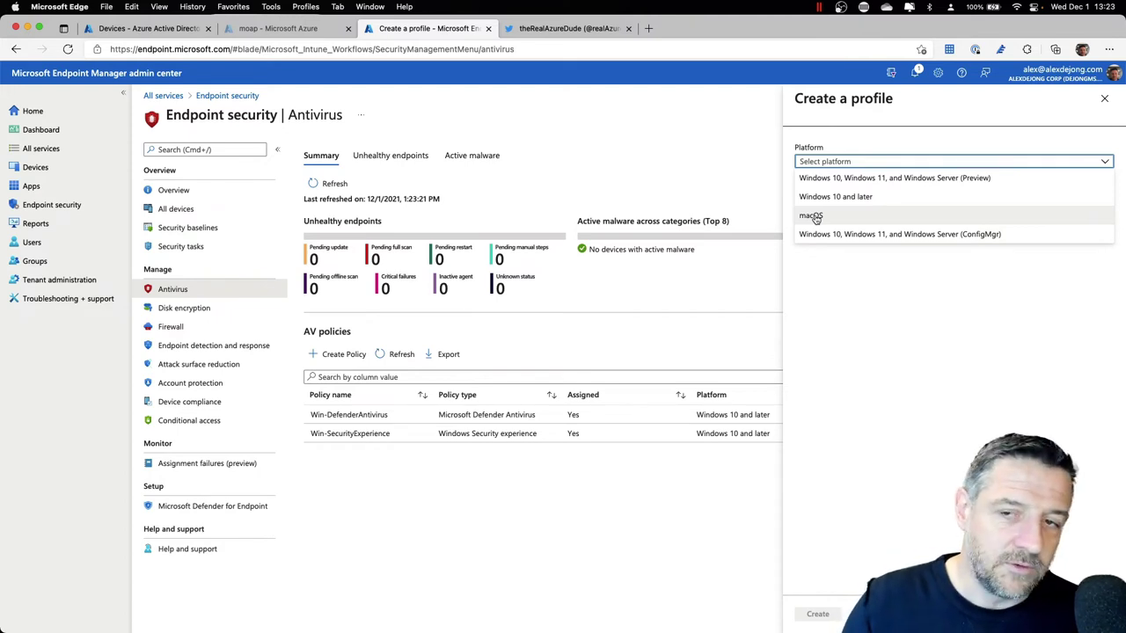
pyautogui.click(709, 172)
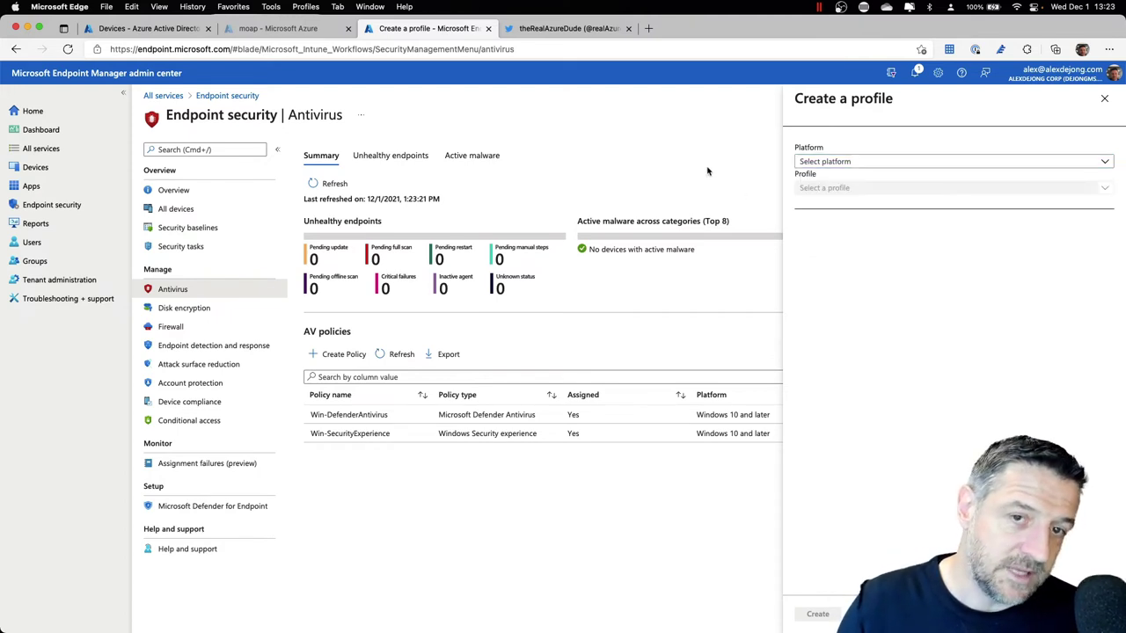
pyautogui.click(1104, 99)
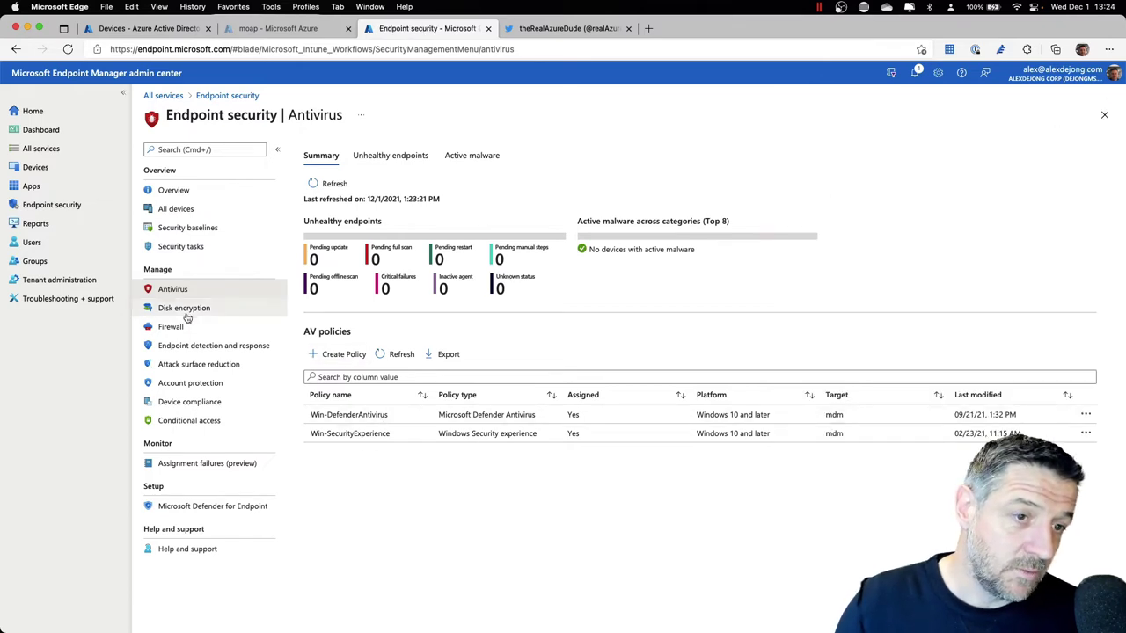
# Begin a new macOS FileVault disk encryption profile under Disk encryption
pyautogui.click(224, 311)
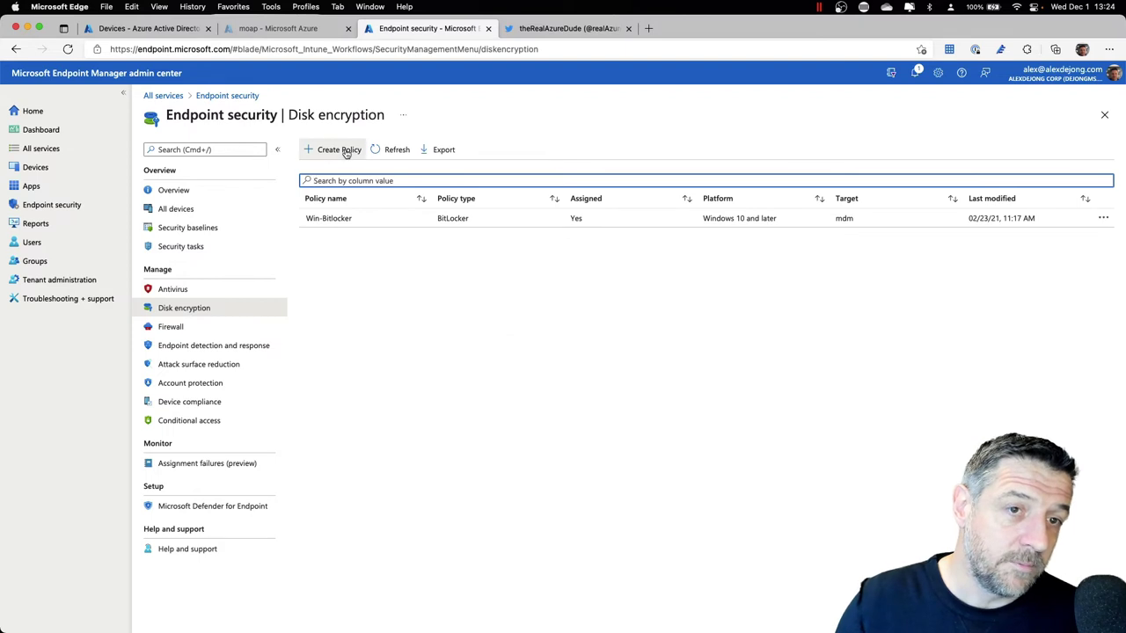
pyautogui.click(345, 150)
pyautogui.click(815, 162)
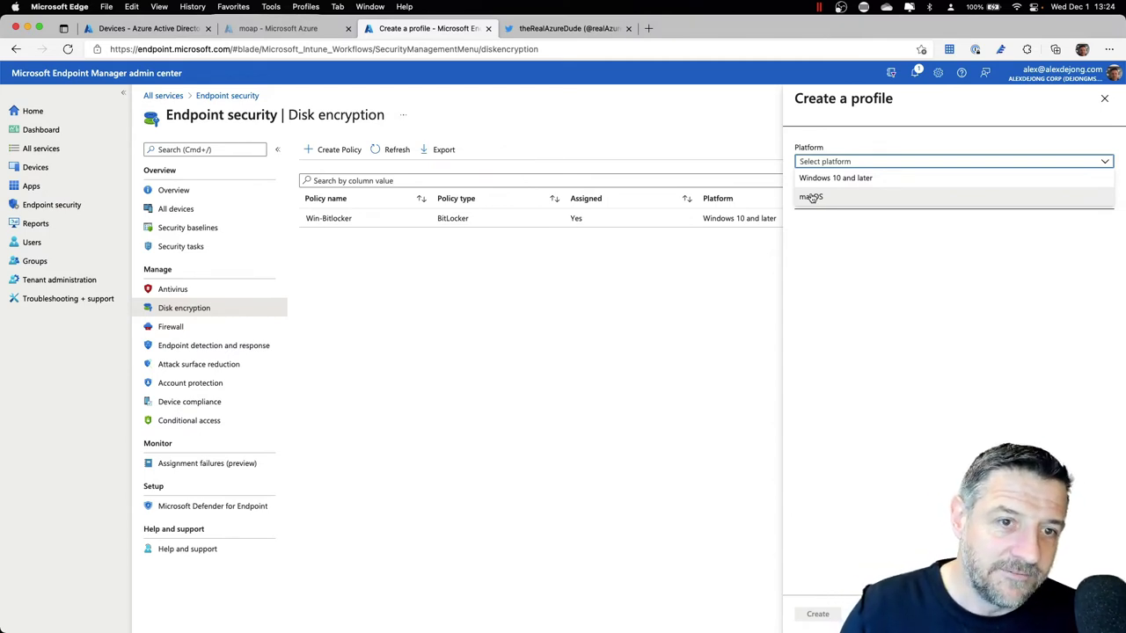
pyautogui.click(811, 197)
pyautogui.click(817, 188)
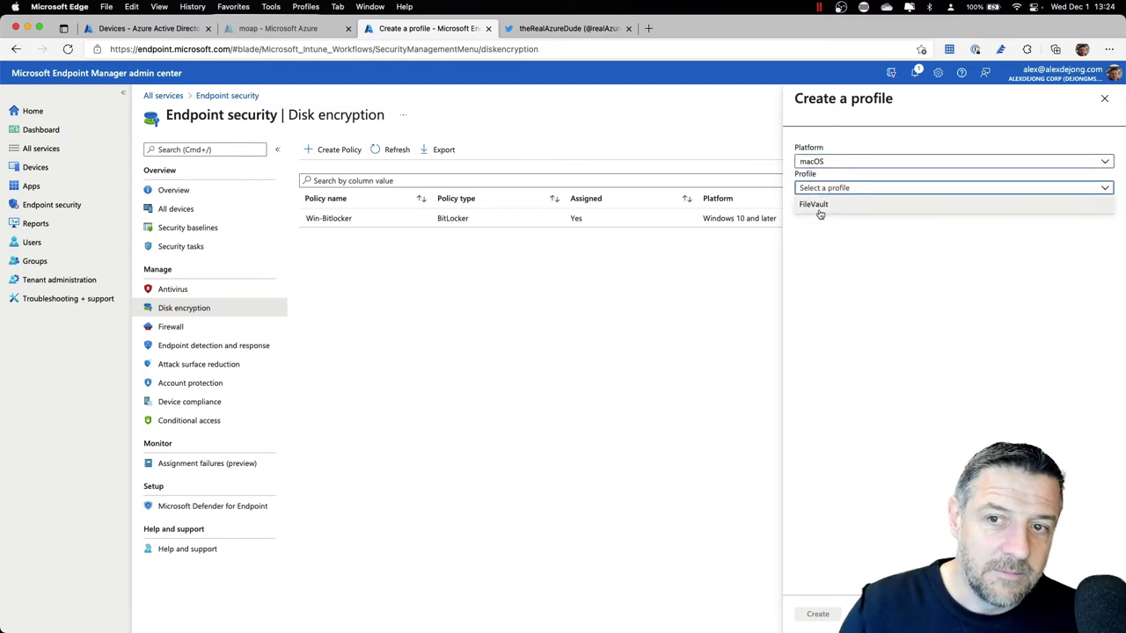
pyautogui.click(817, 210)
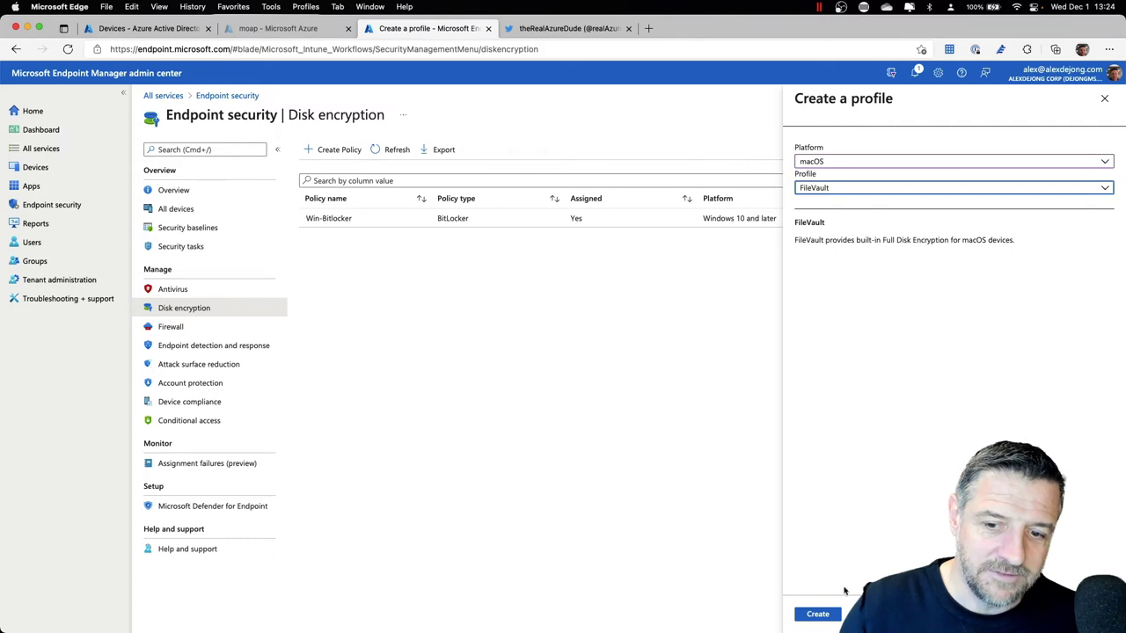
pyautogui.click(818, 614)
# Name the FileVault profile 'mac', enable FileVault, then discard the unsaved profile
pyautogui.click(329, 186)
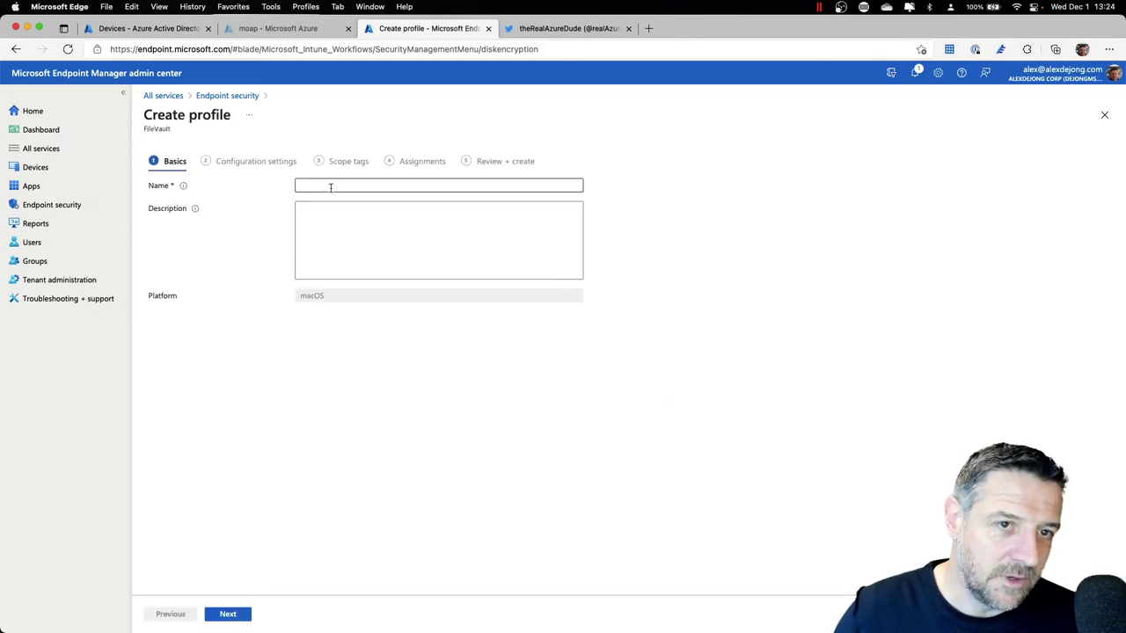
pyautogui.write('macOS-FileVault')
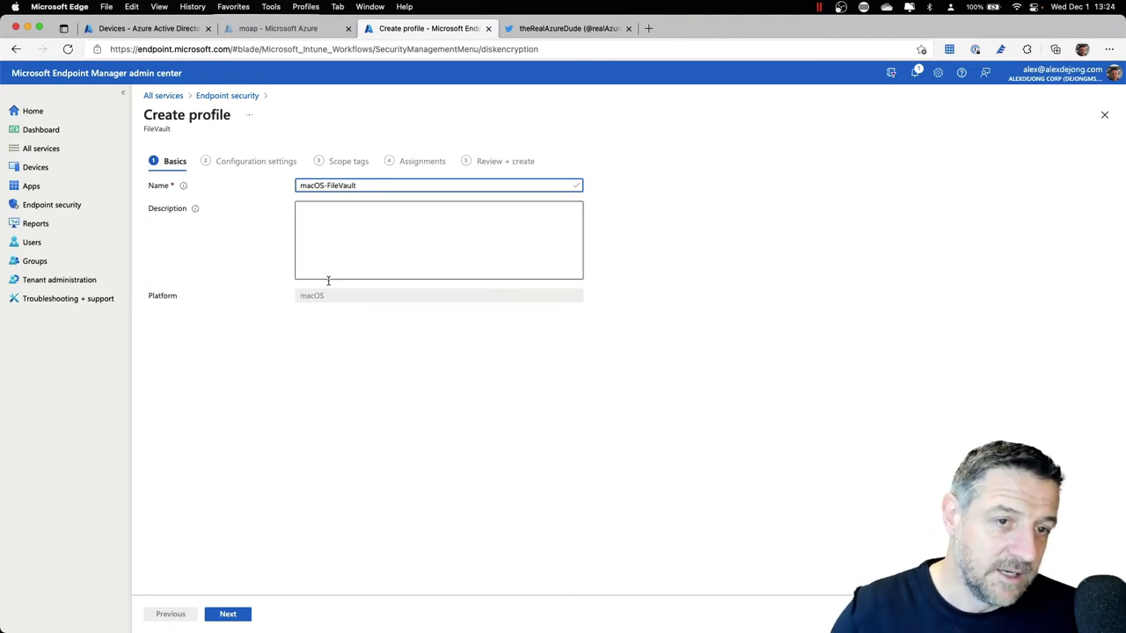
pyautogui.click(230, 613)
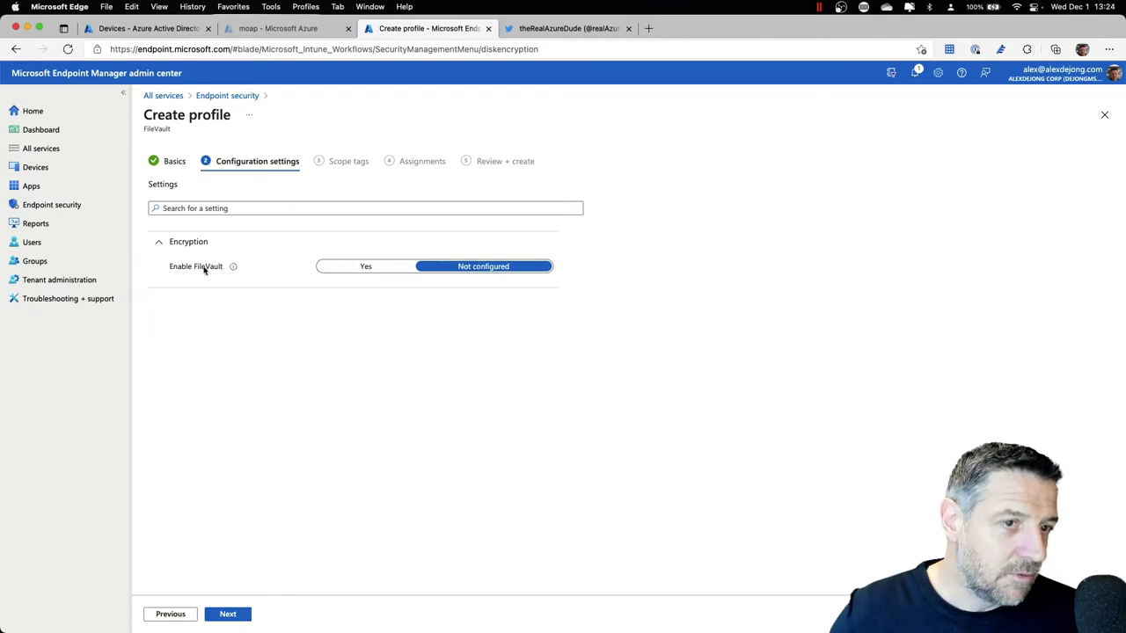
pyautogui.click(345, 268)
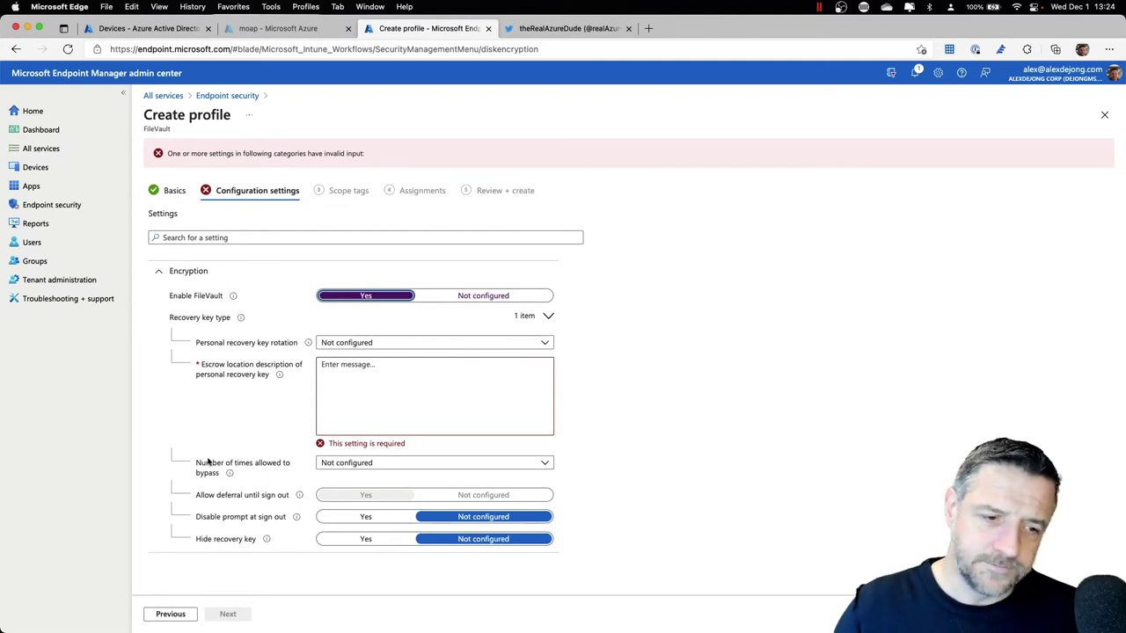
pyautogui.click(1104, 115)
pyautogui.click(667, 112)
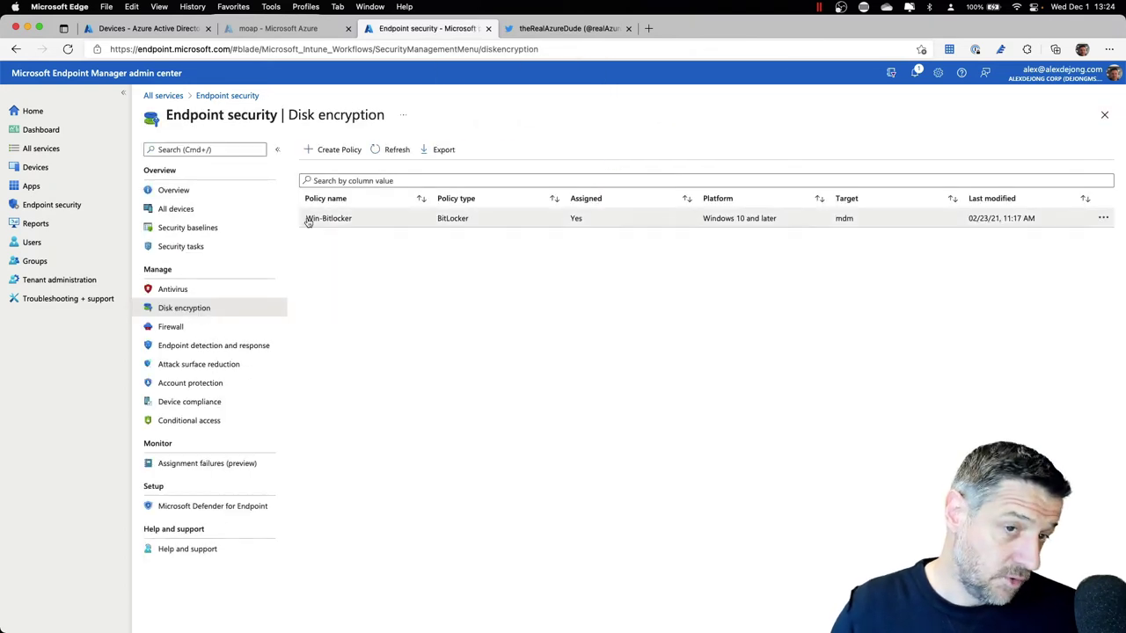
# Start a macOS firewall profile under Firewall, then close and discard it
pyautogui.click(197, 329)
pyautogui.click(334, 319)
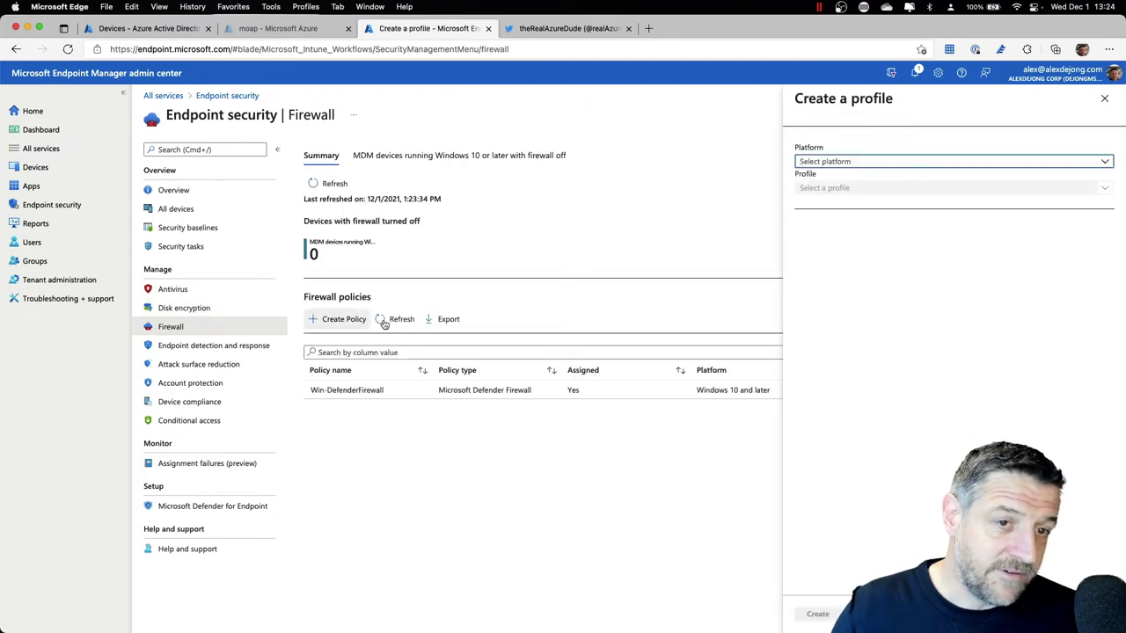
pyautogui.click(874, 164)
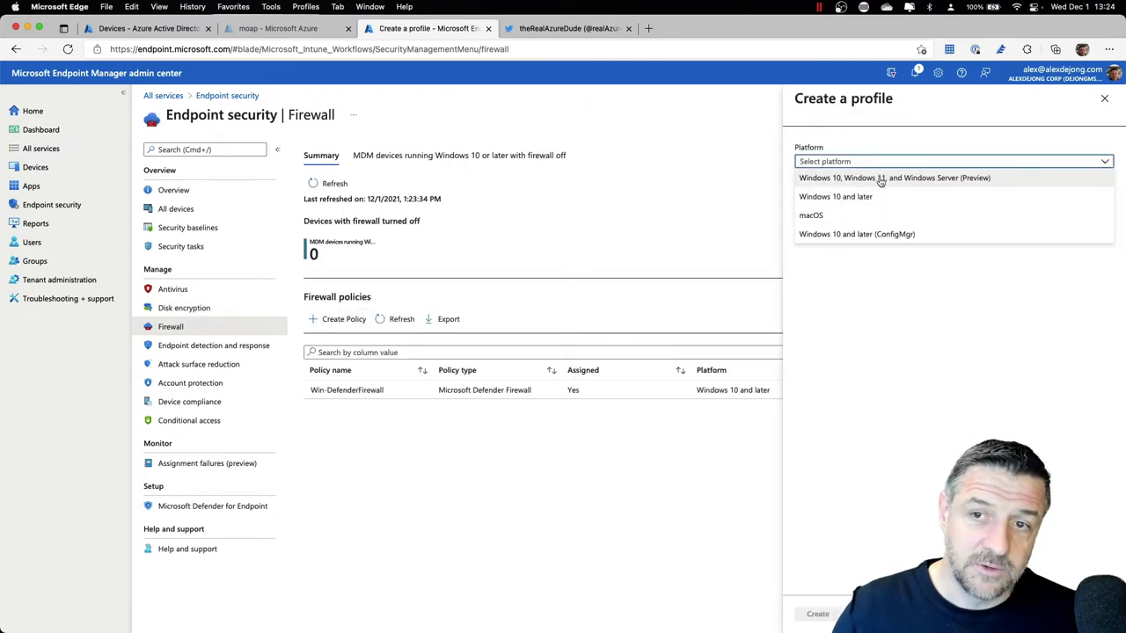
pyautogui.click(812, 215)
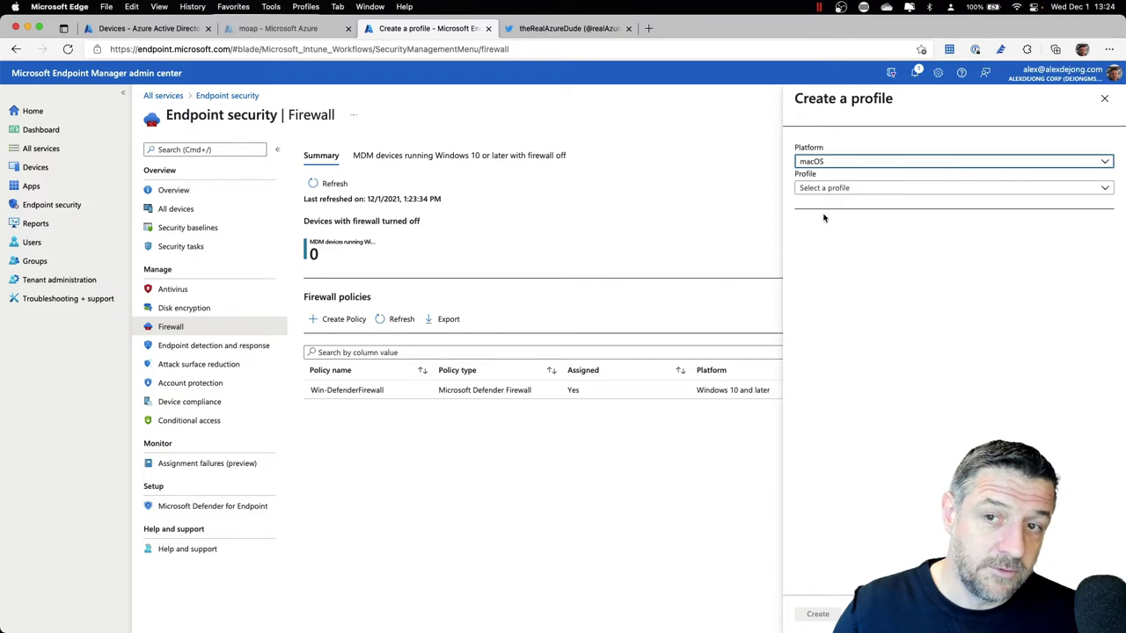
pyautogui.click(829, 186)
pyautogui.click(816, 205)
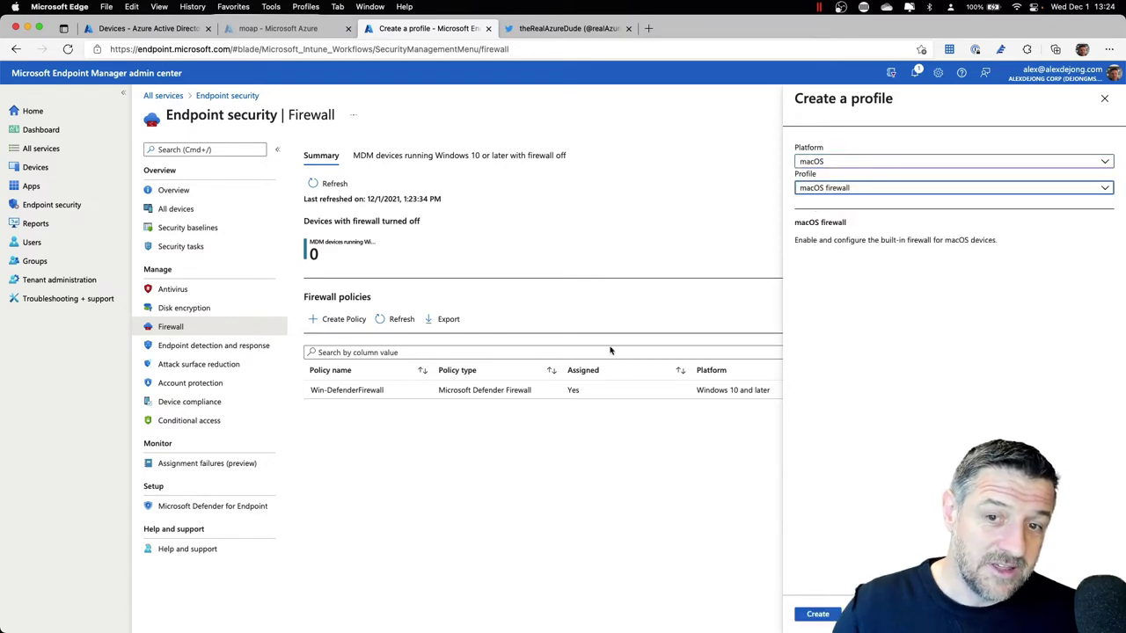
pyautogui.click(1104, 100)
pyautogui.click(664, 111)
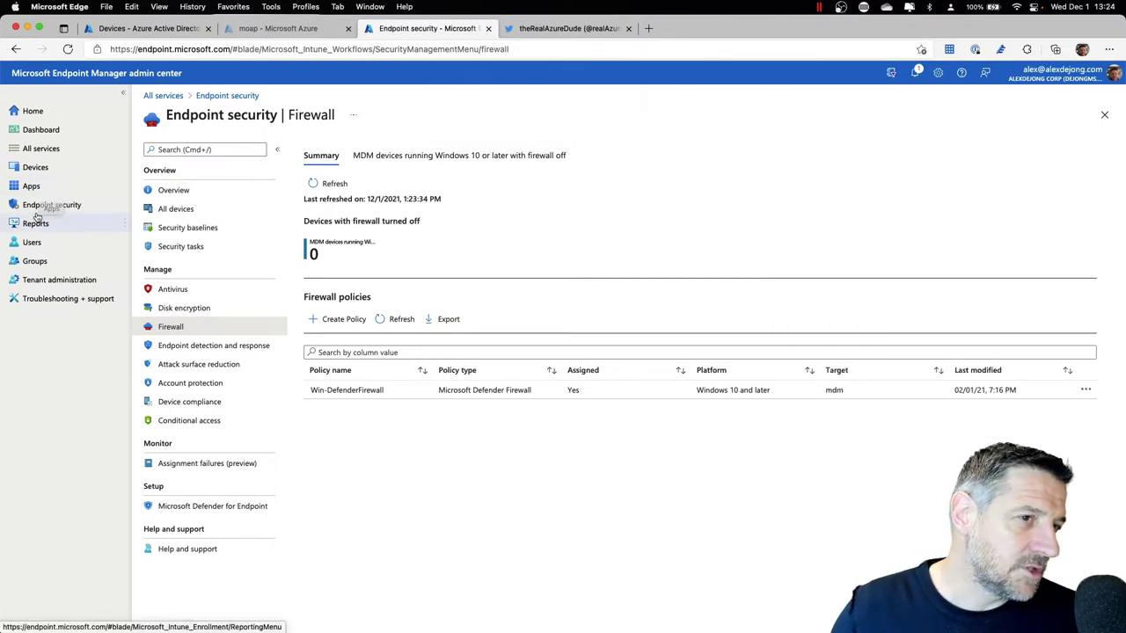
# Review Configuration profiles and their supported platforms, glance at the architecture diagram, then return
pyautogui.click(40, 167)
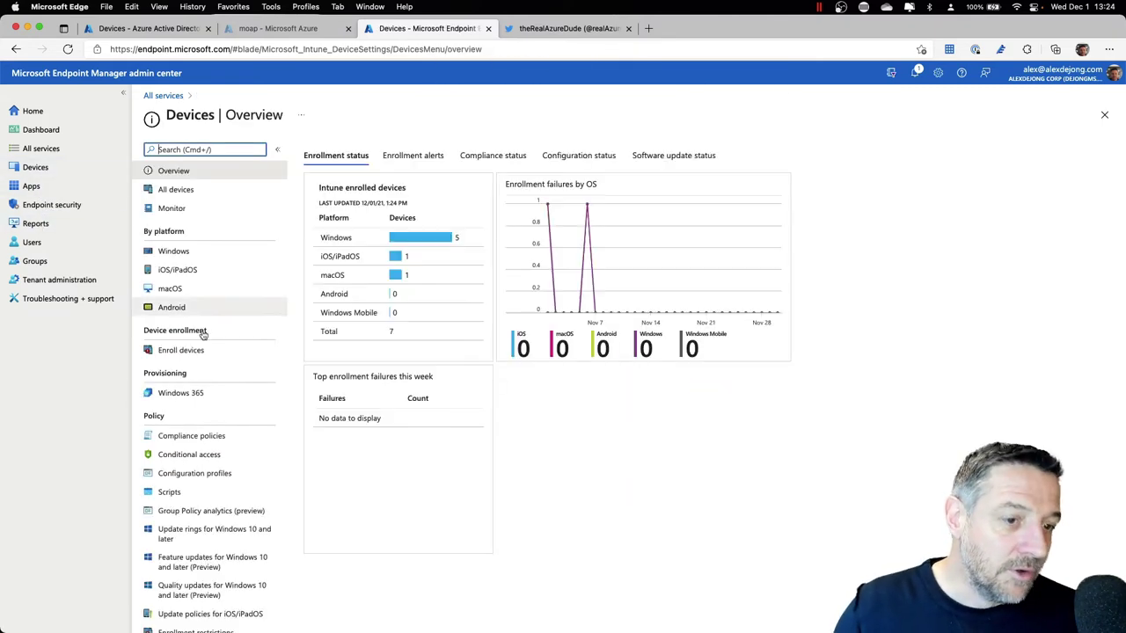
pyautogui.click(198, 472)
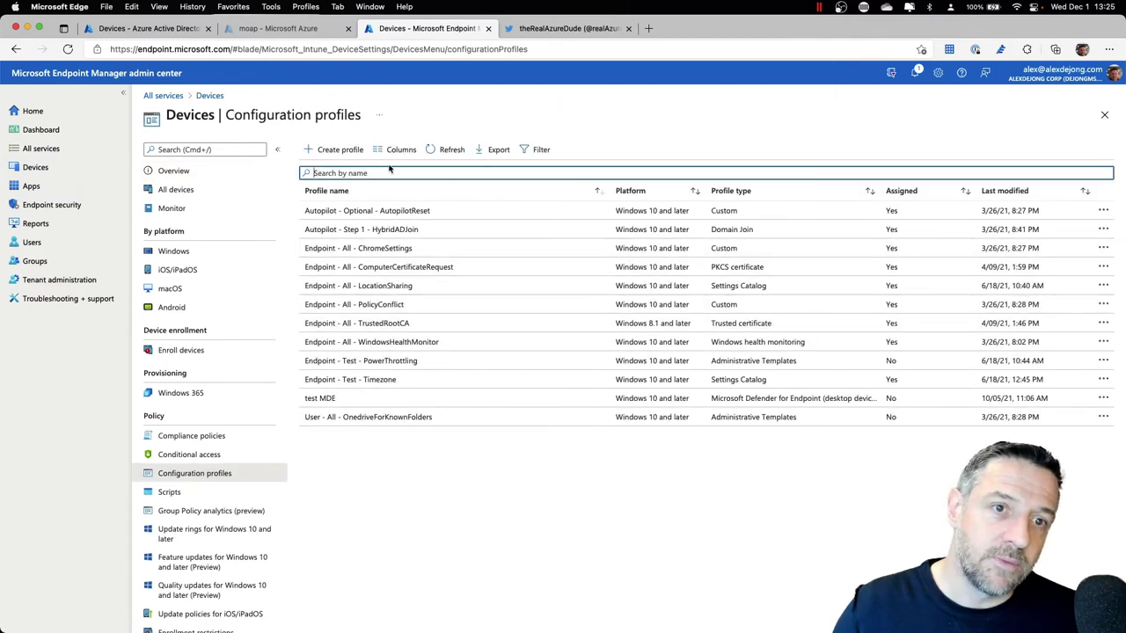
pyautogui.click(334, 149)
pyautogui.click(928, 154)
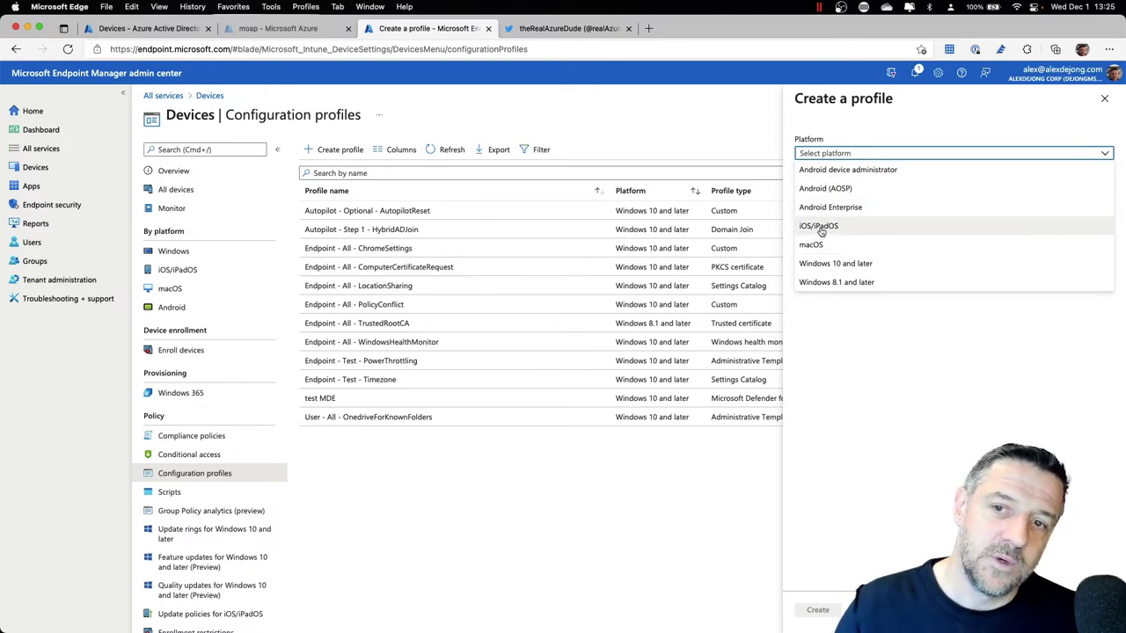
pyautogui.click(1105, 98)
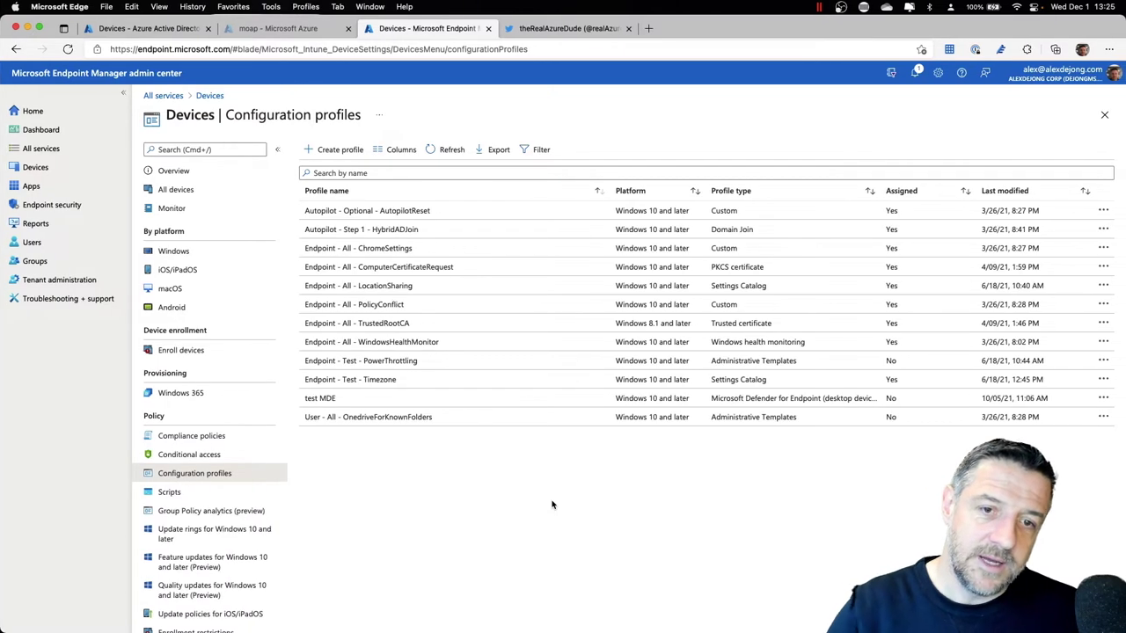
pyautogui.click(585, 28)
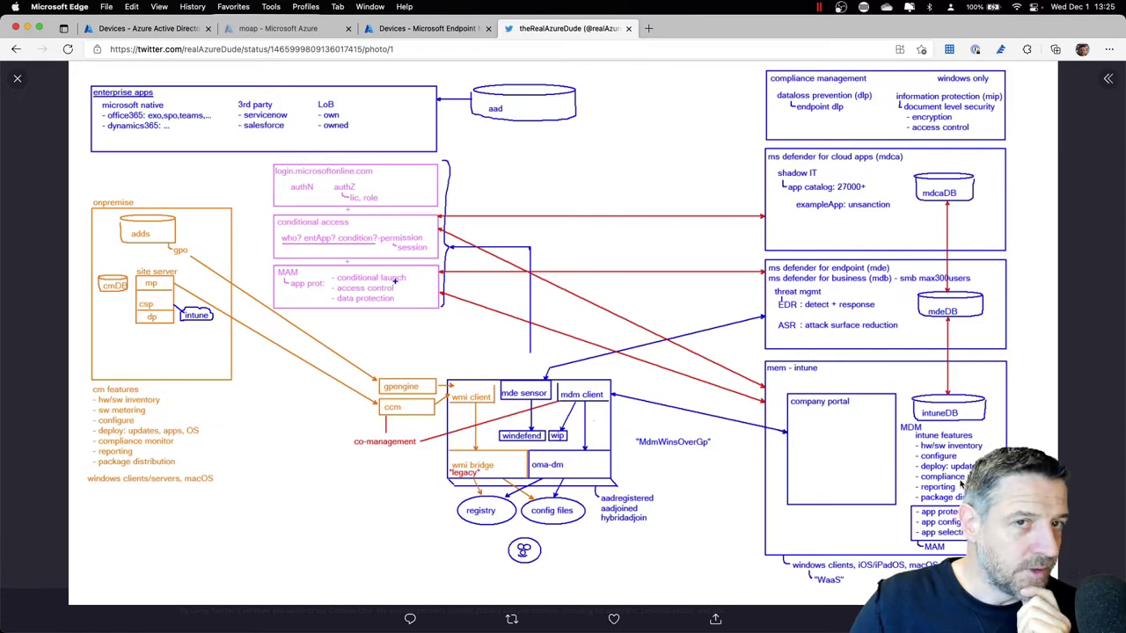
pyautogui.click(413, 28)
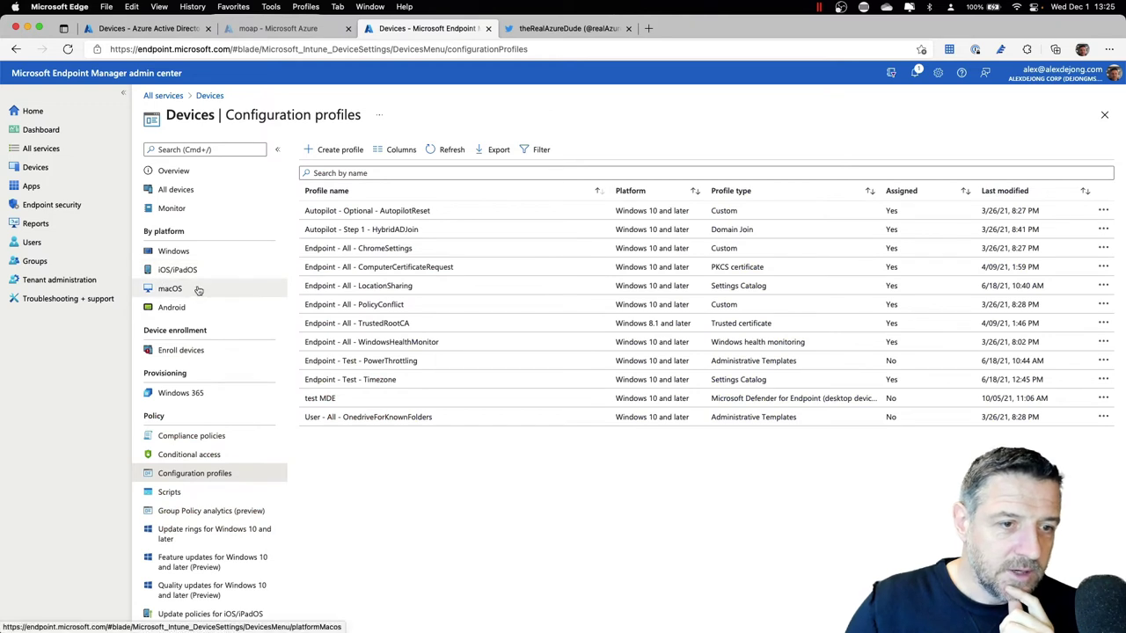
# Open Win-CompliancePolicy from Compliance policies and view its properties
pyautogui.click(178, 437)
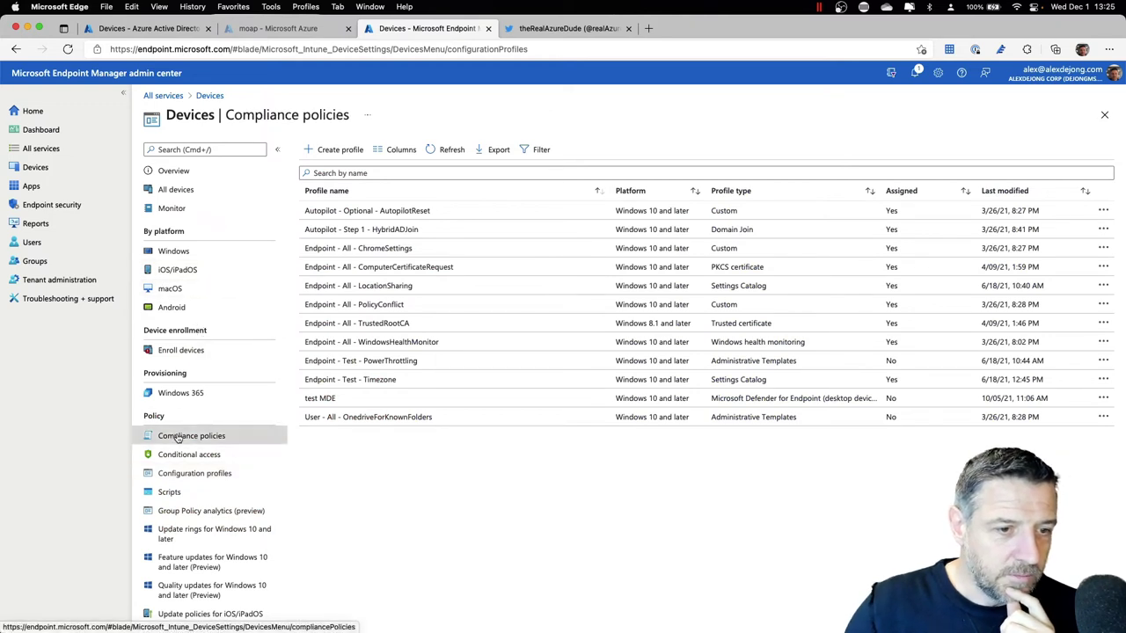
pyautogui.click(219, 176)
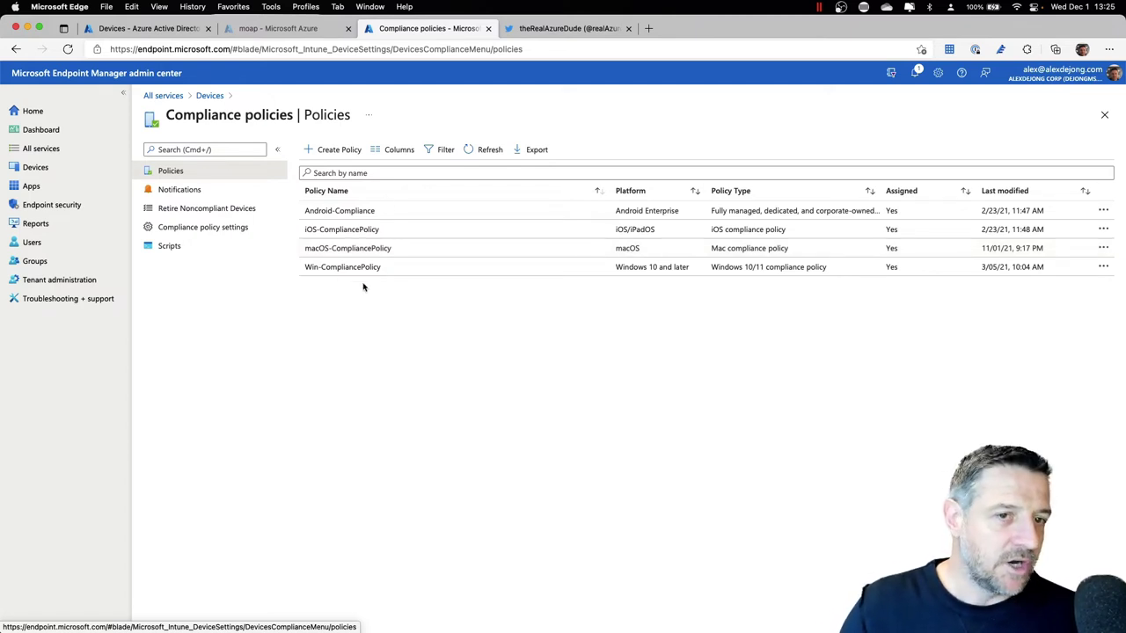
pyautogui.click(339, 267)
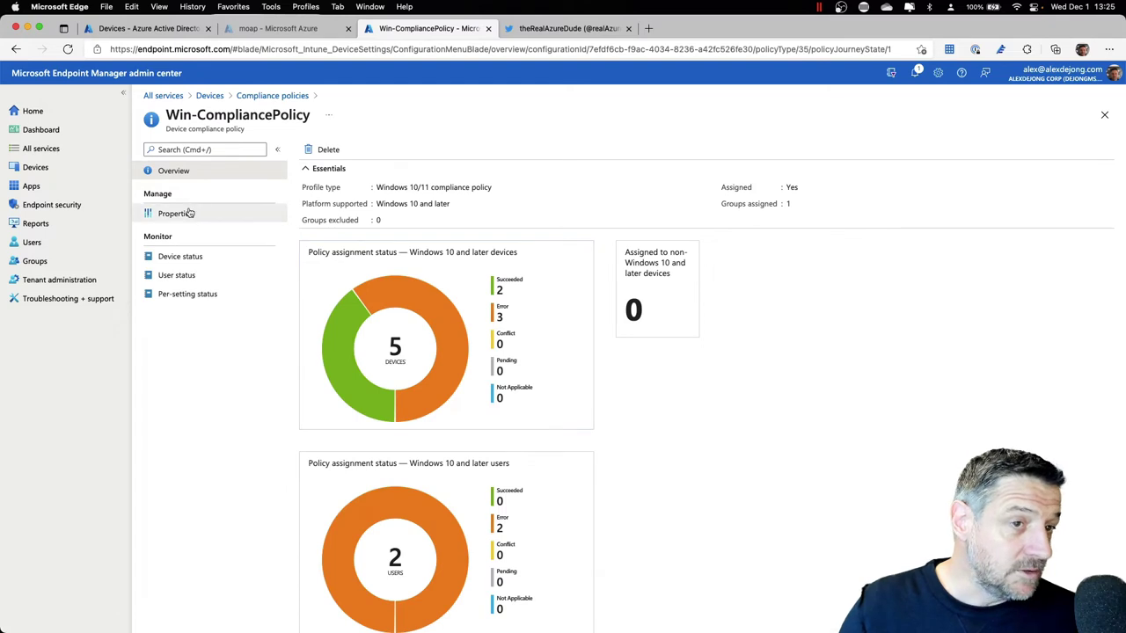
pyautogui.click(189, 213)
# Scroll through its BitLocker, firewall, antivirus and Low risk-score requirements, consulting the diagram tab
pyautogui.scroll(-2, 375, 347)
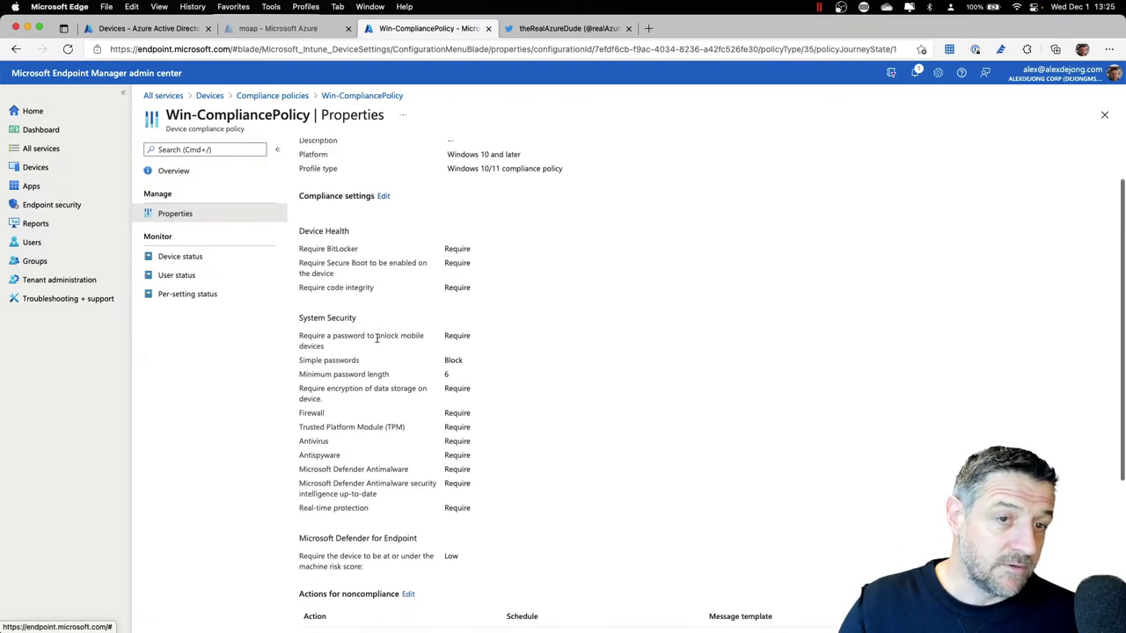
pyautogui.scroll(-2, 377, 338)
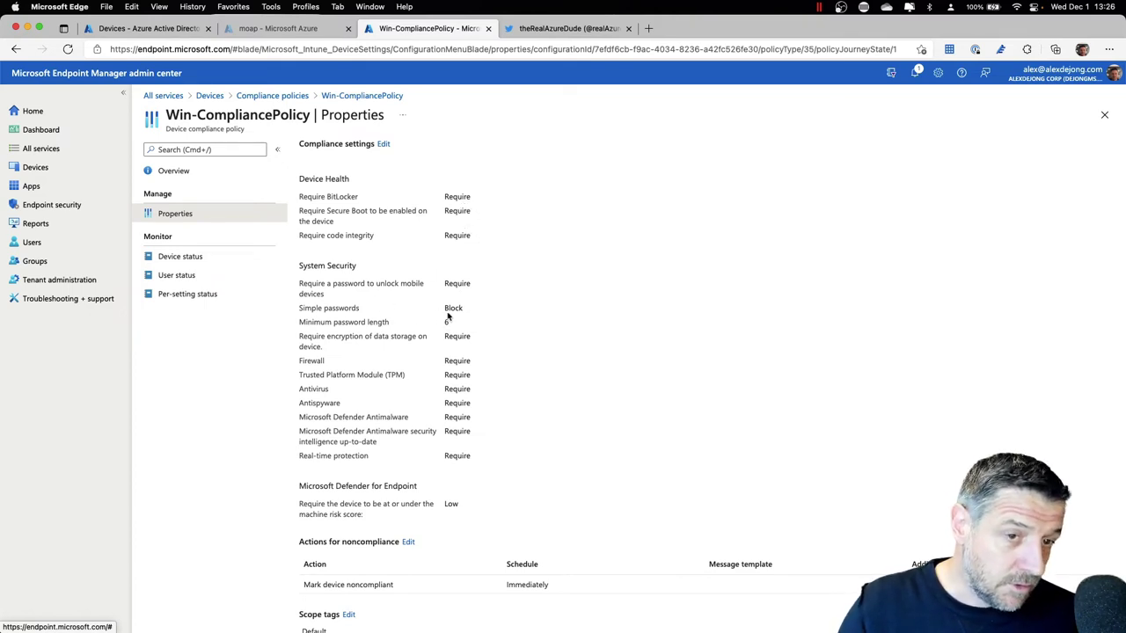
pyautogui.scroll(-1, 443, 308)
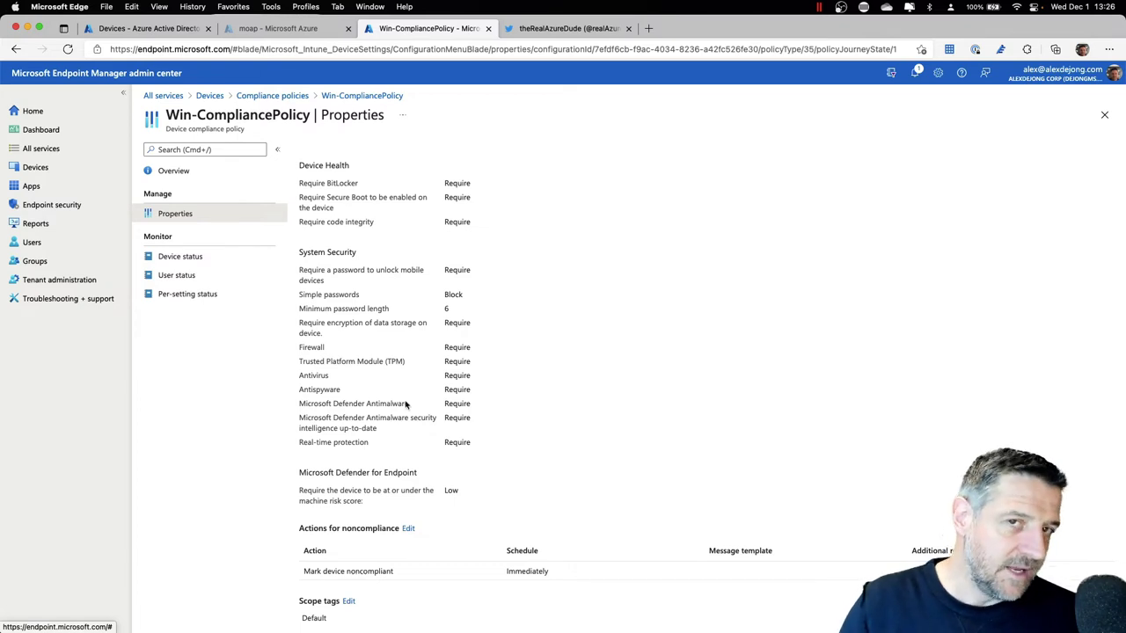
pyautogui.click(545, 29)
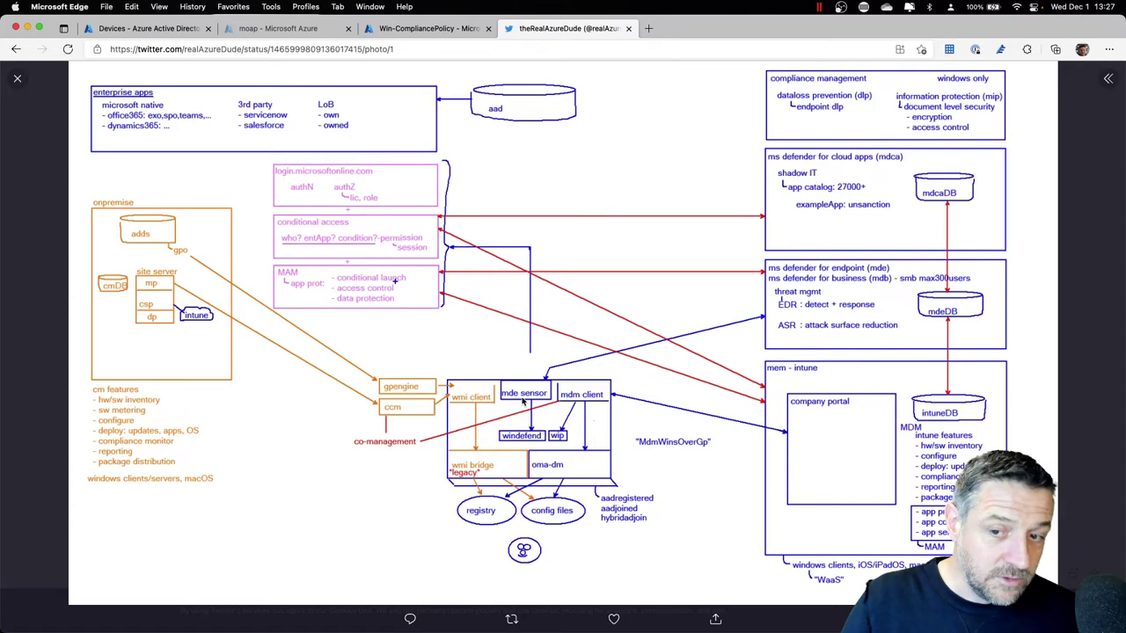
pyautogui.click(428, 28)
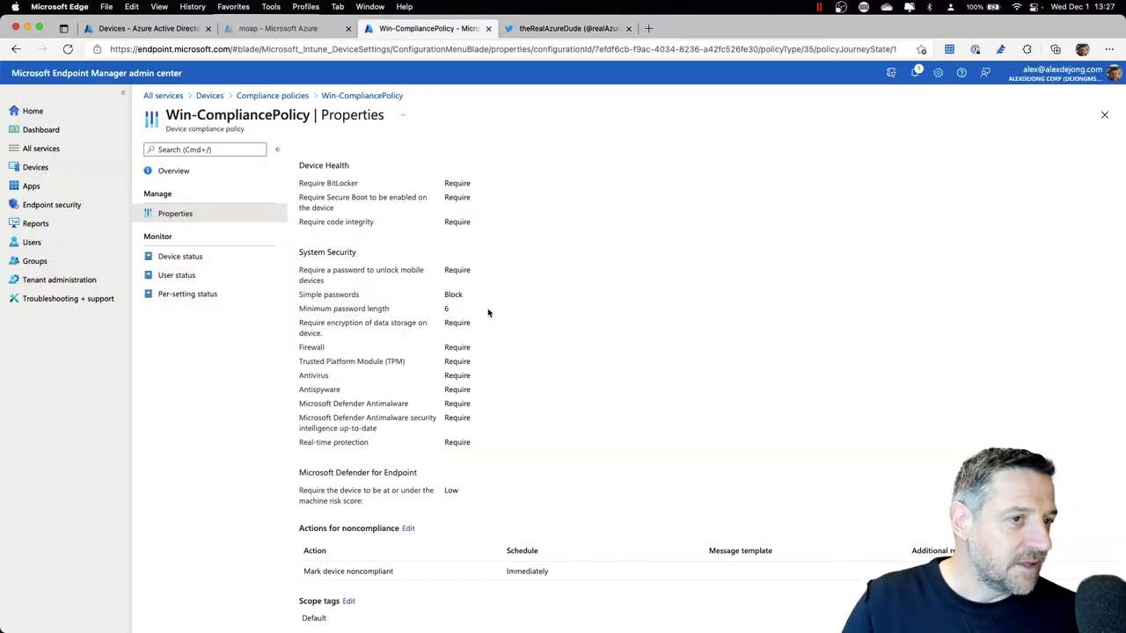
# View the Endpoint detection and response policies listing EDR-Profile, then open a new browser tab
pyautogui.click(58, 208)
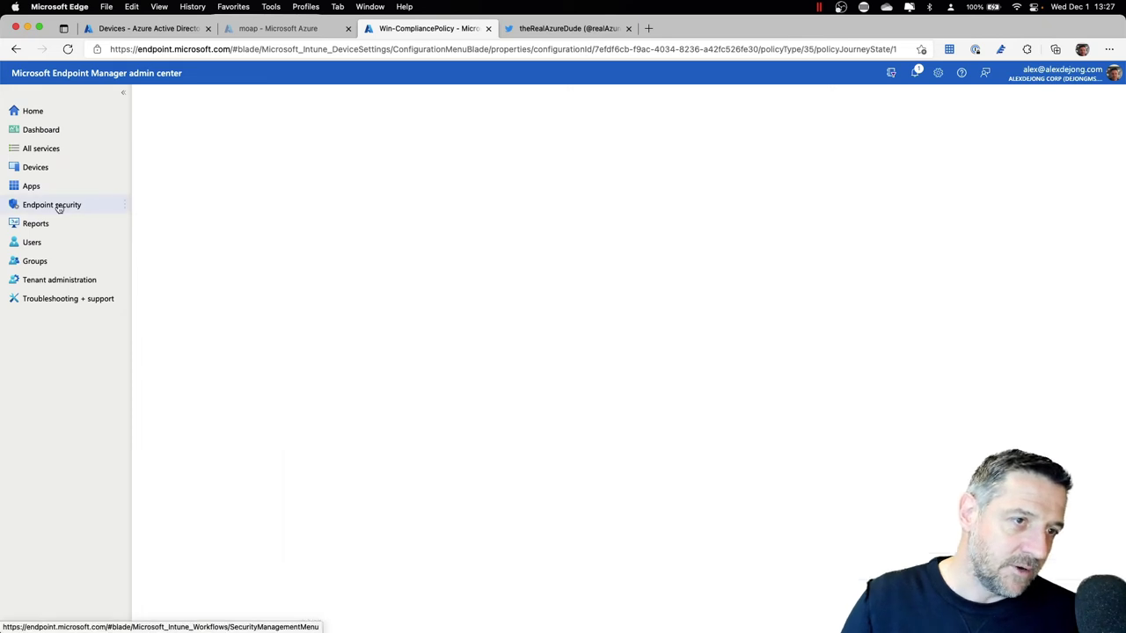
pyautogui.click(186, 350)
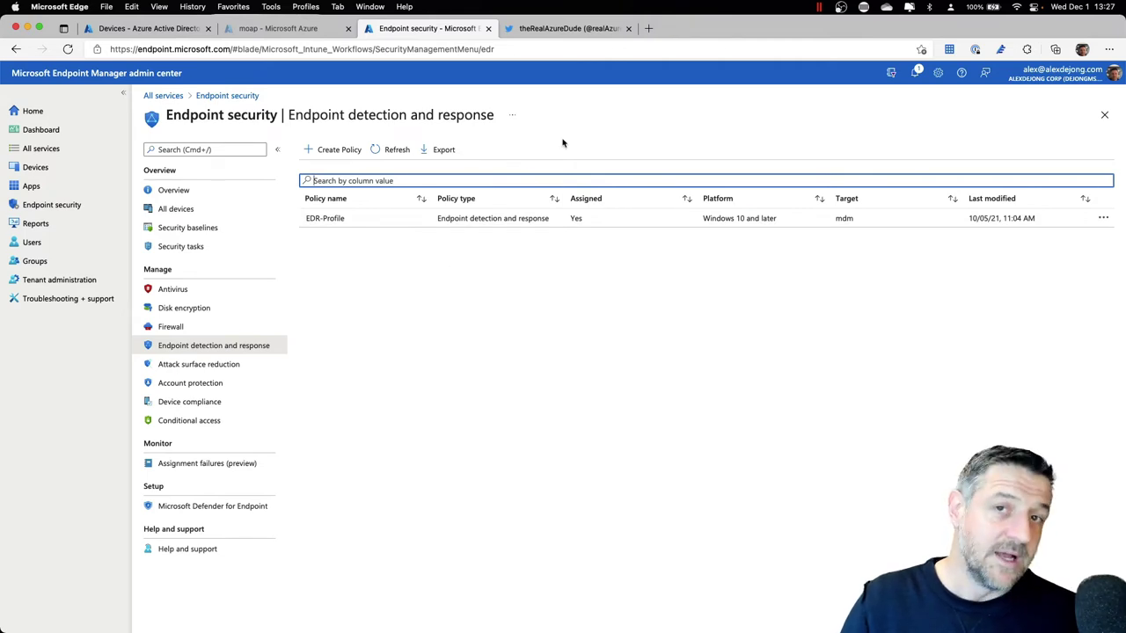
pyautogui.click(649, 28)
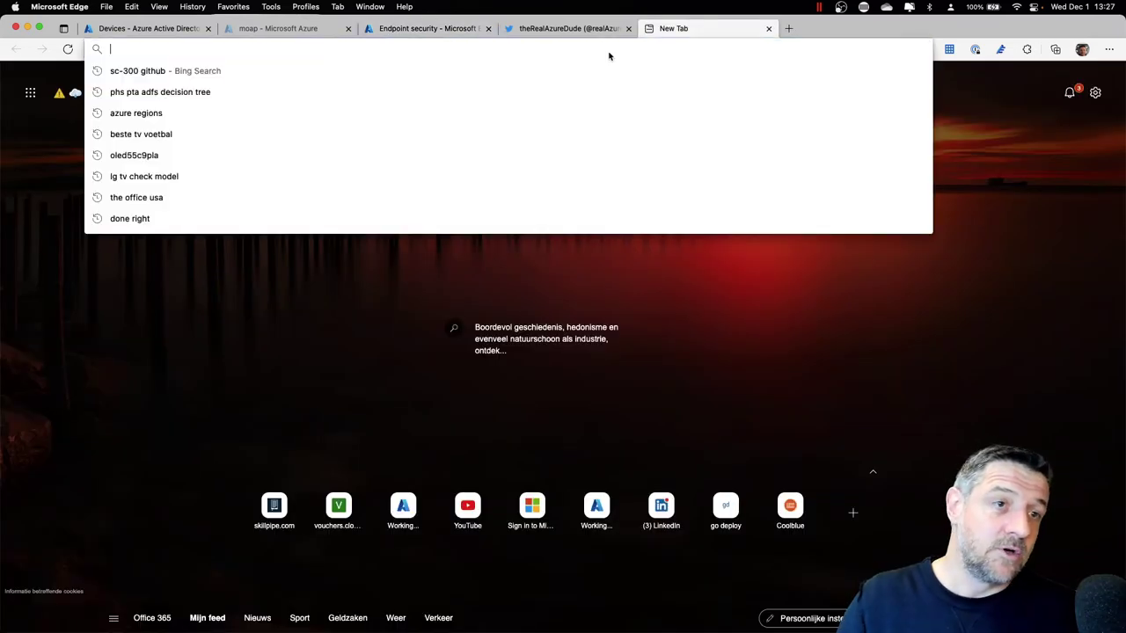
# Go to security.microsoft.com and sign in with the device certificate
pyautogui.write('sec')
pyautogui.press('Right')
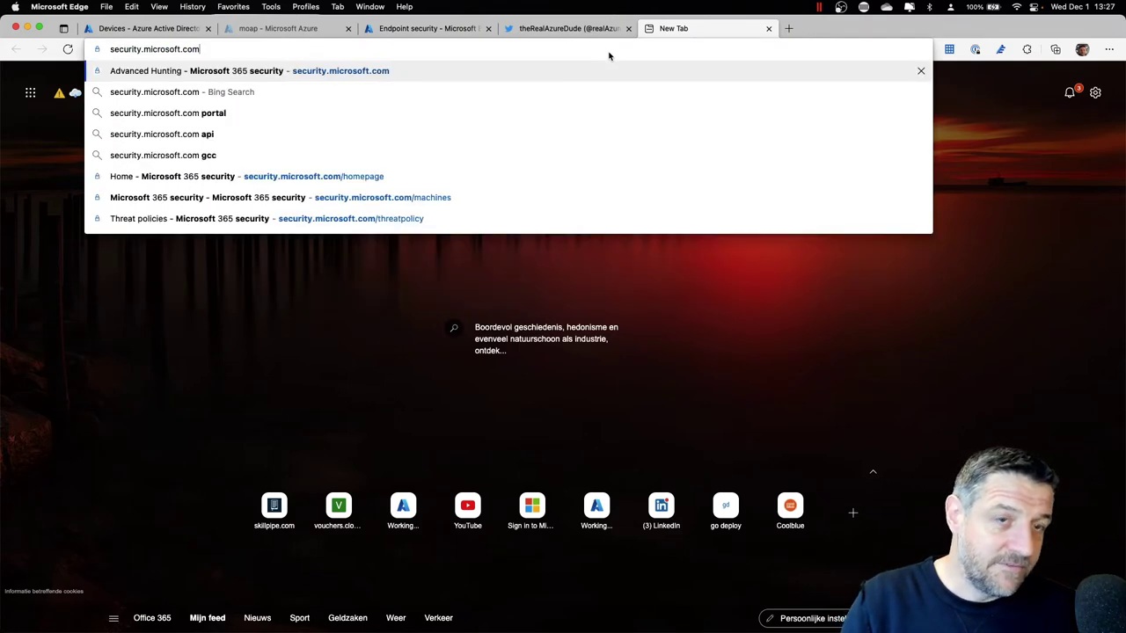
pyautogui.press('Return')
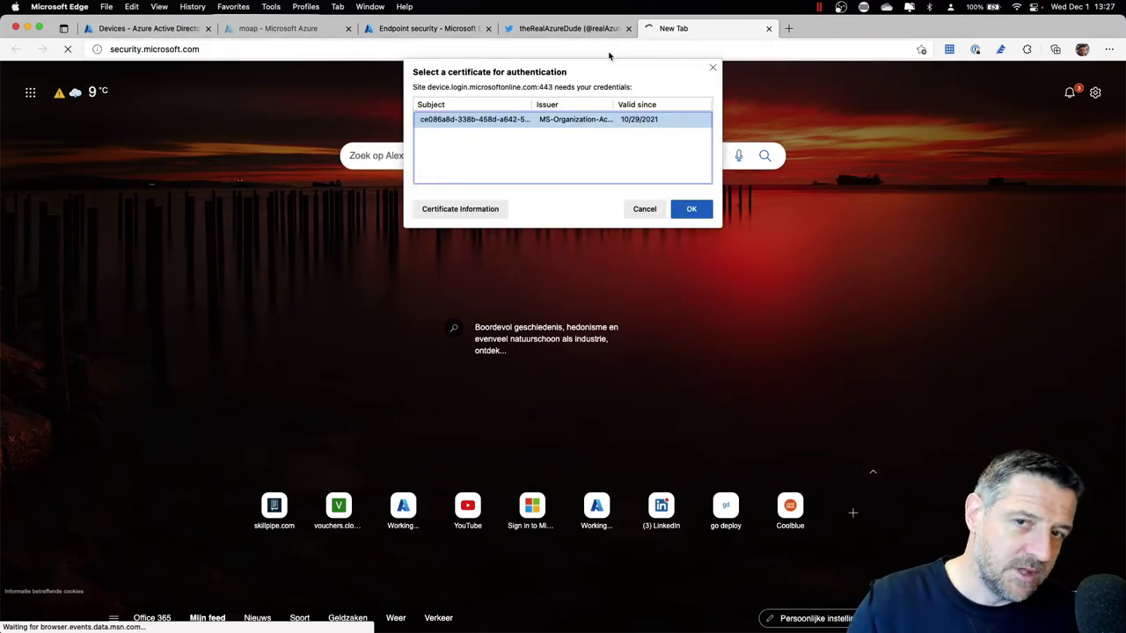
pyautogui.click(687, 208)
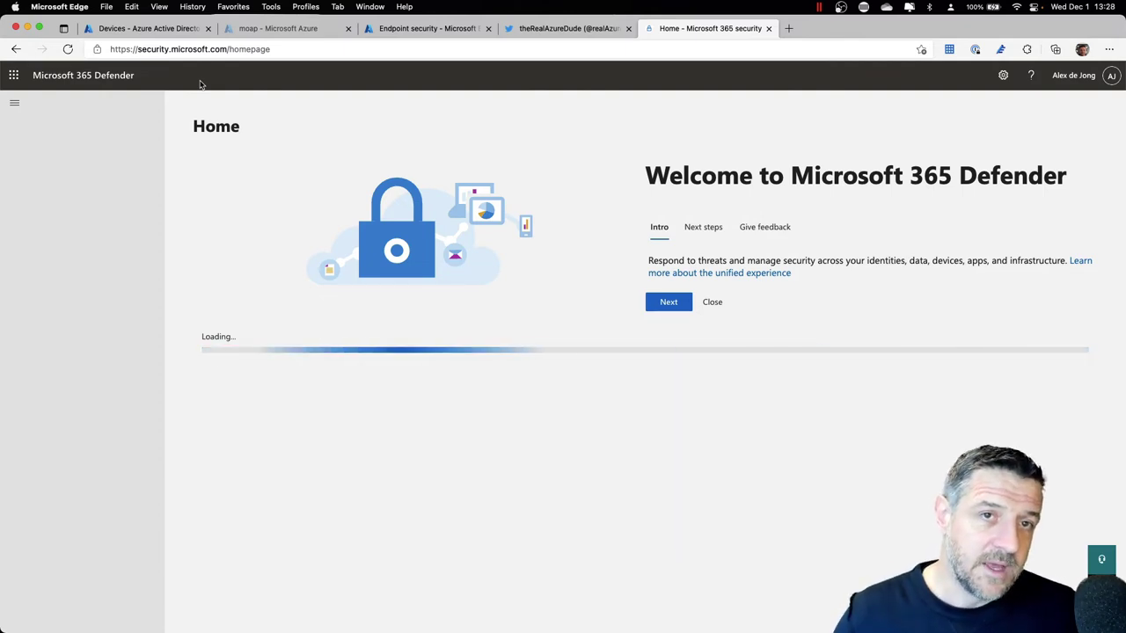
# After checking the diagram tab, open Device inventory showing the eight onboarded endpoints
pyautogui.click(554, 28)
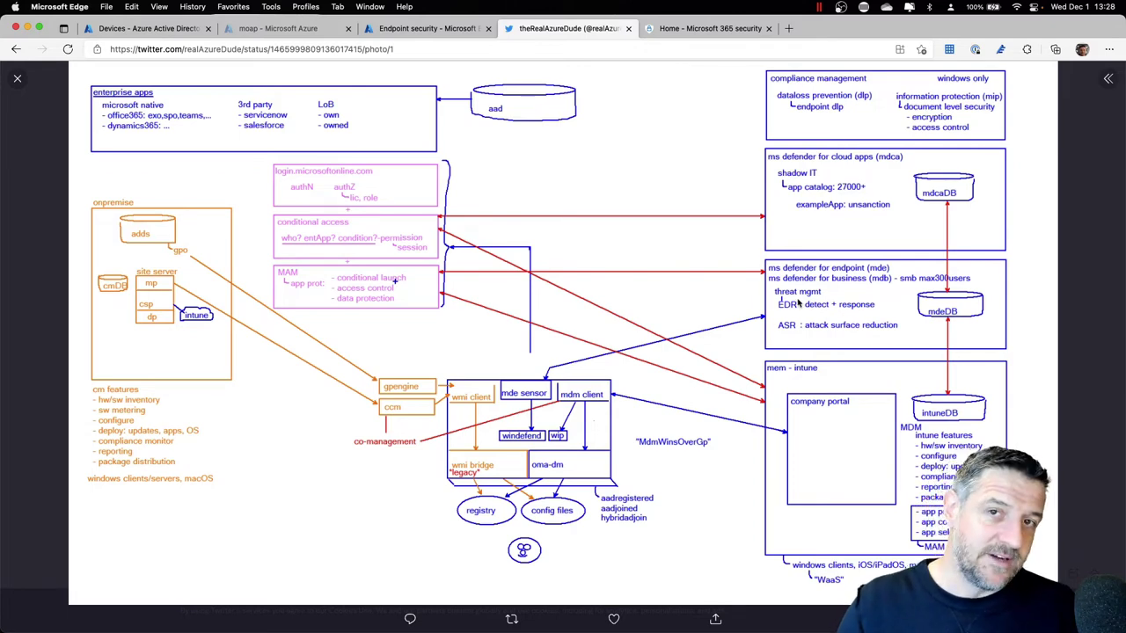
pyautogui.click(673, 29)
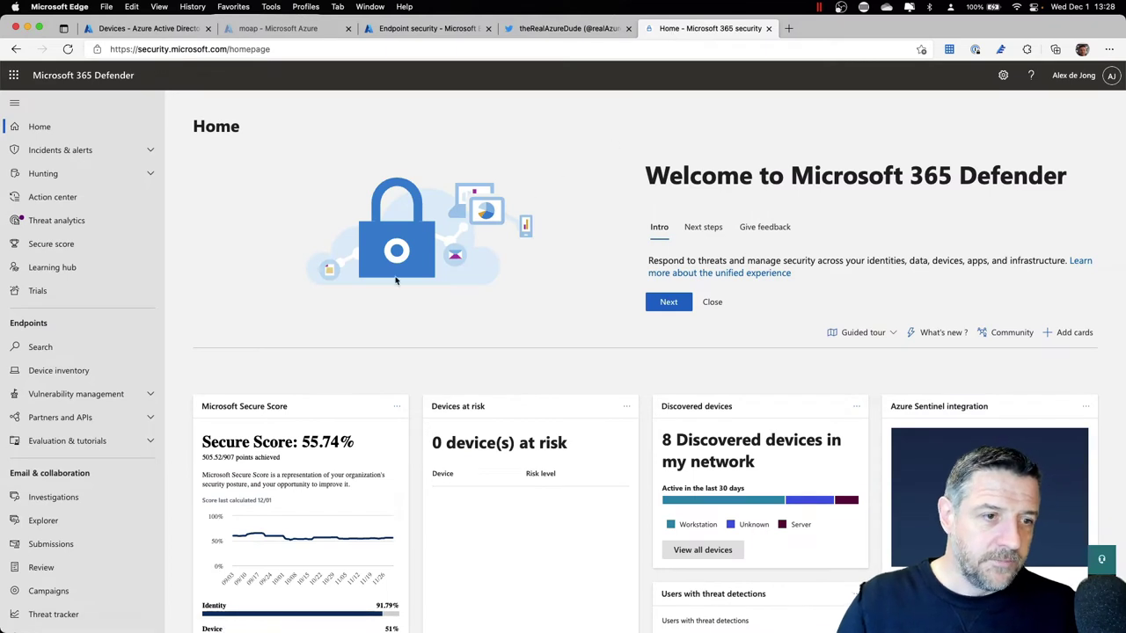
pyautogui.click(50, 373)
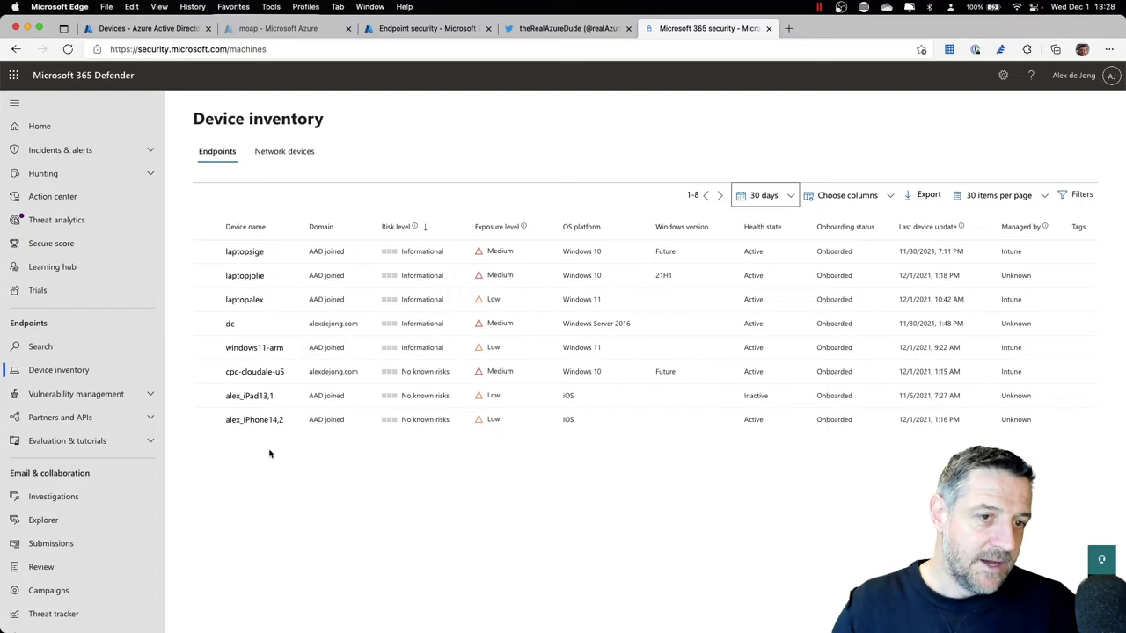
# Open laptopalex's device page, highlighting its Informational risk, then move to the Windows 11 VM
pyautogui.click(243, 301)
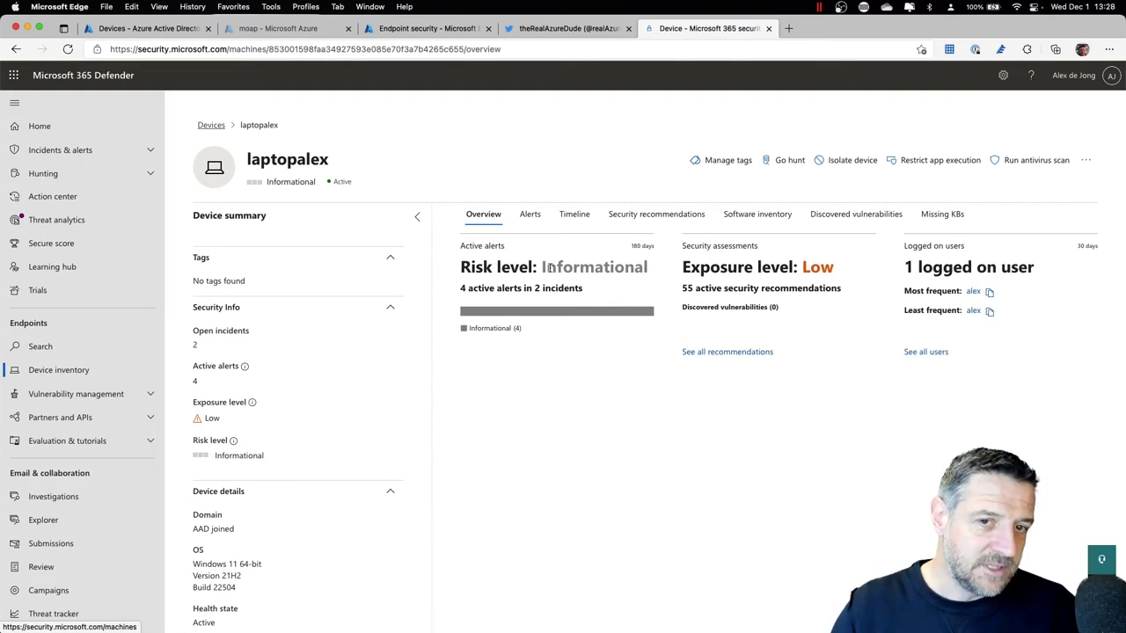
pyautogui.moveTo(541, 267); pyautogui.dragTo(650, 267)
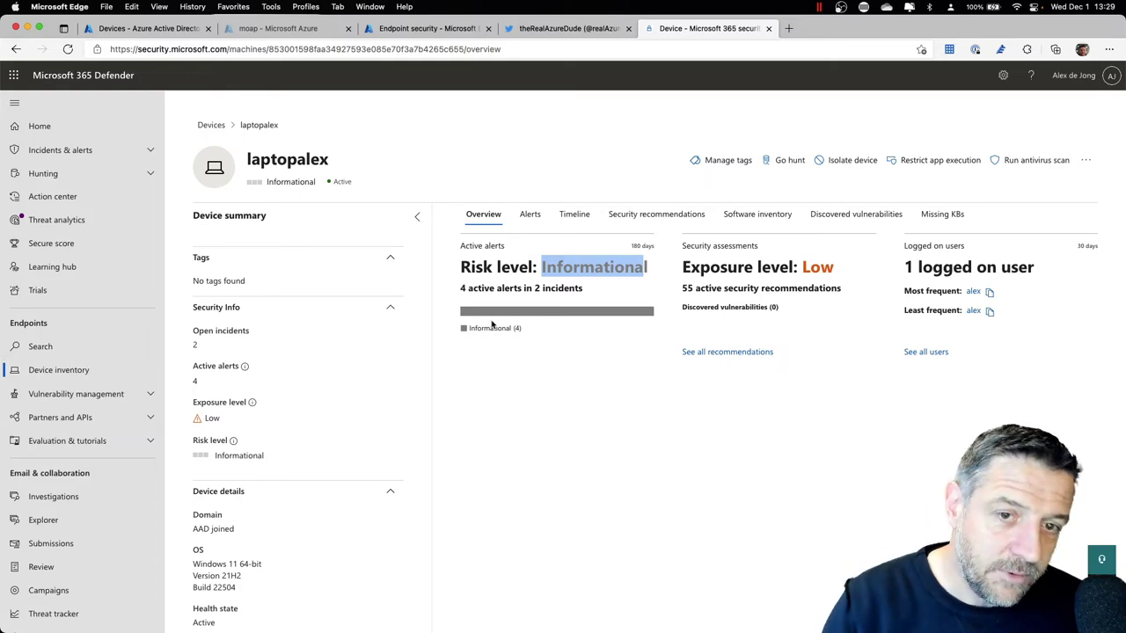
pyautogui.hotkey('ctrl', 'Right')
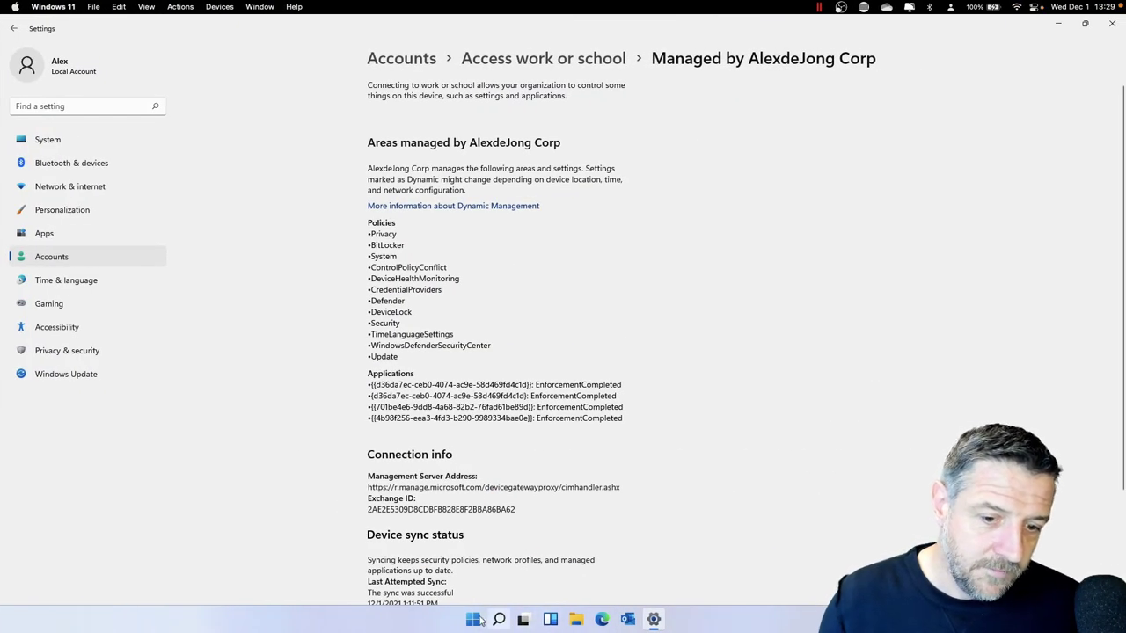
# Launch Windows Terminal as administrator with a PowerShell Demo session
pyautogui.rightClick(475, 620)
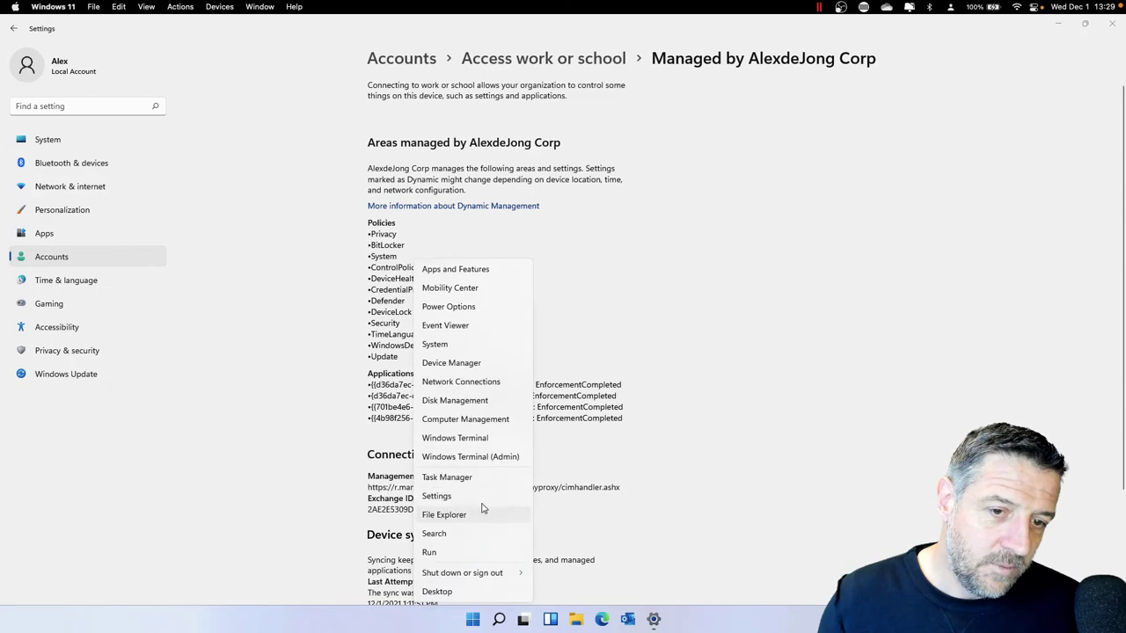
pyautogui.click(454, 457)
pyautogui.click(585, 415)
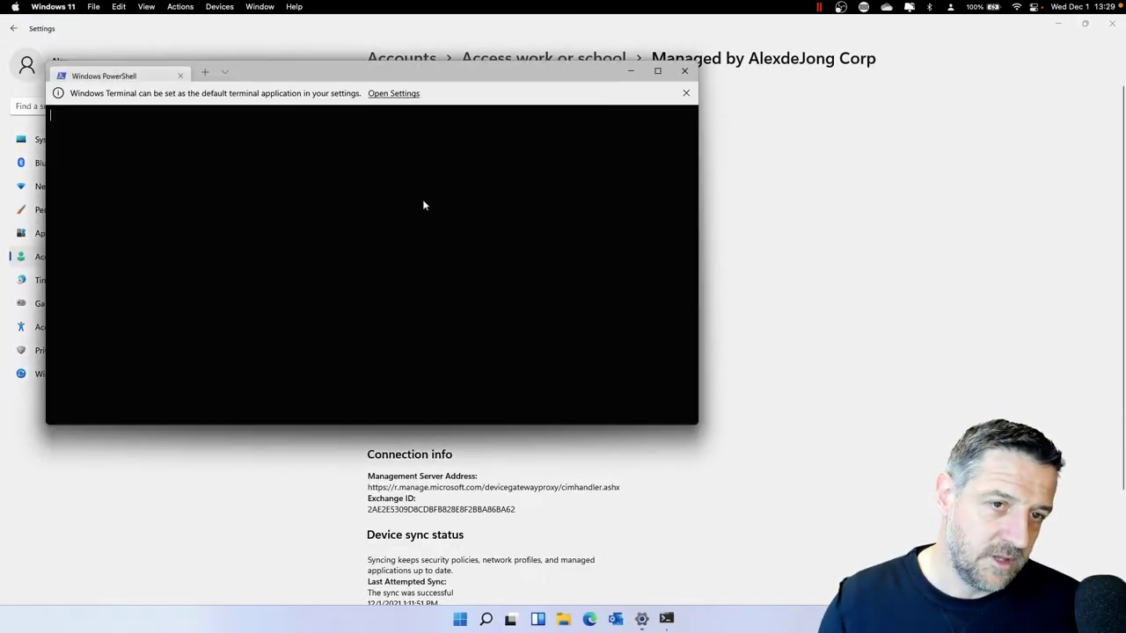
pyautogui.click(225, 72)
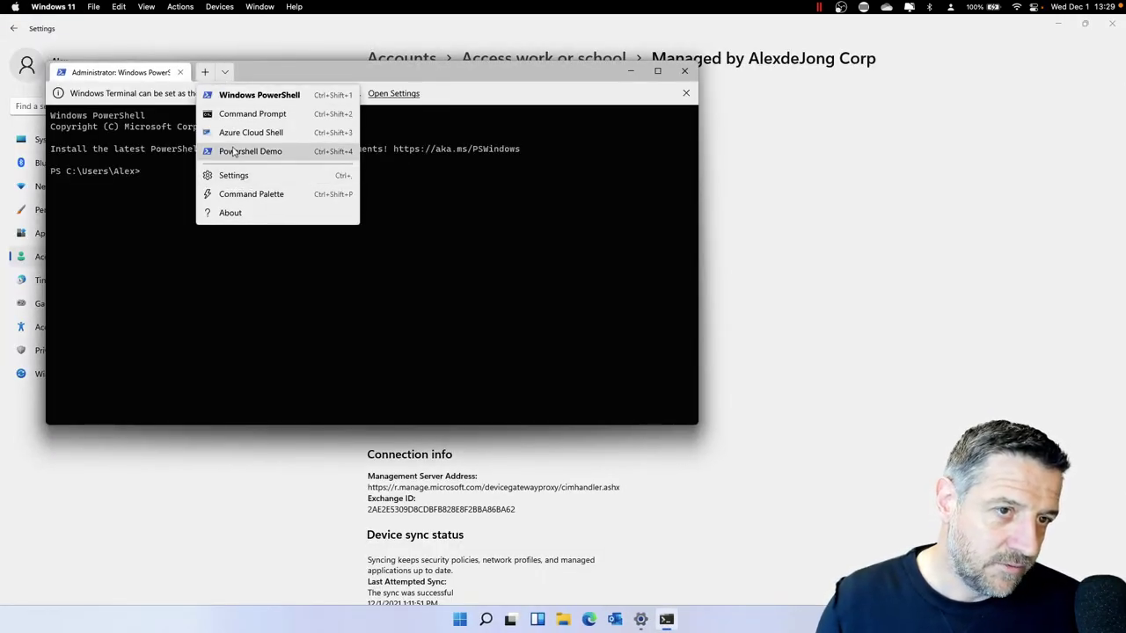
pyautogui.click(233, 152)
pyautogui.moveTo(457, 79); pyautogui.dragTo(519, 58)
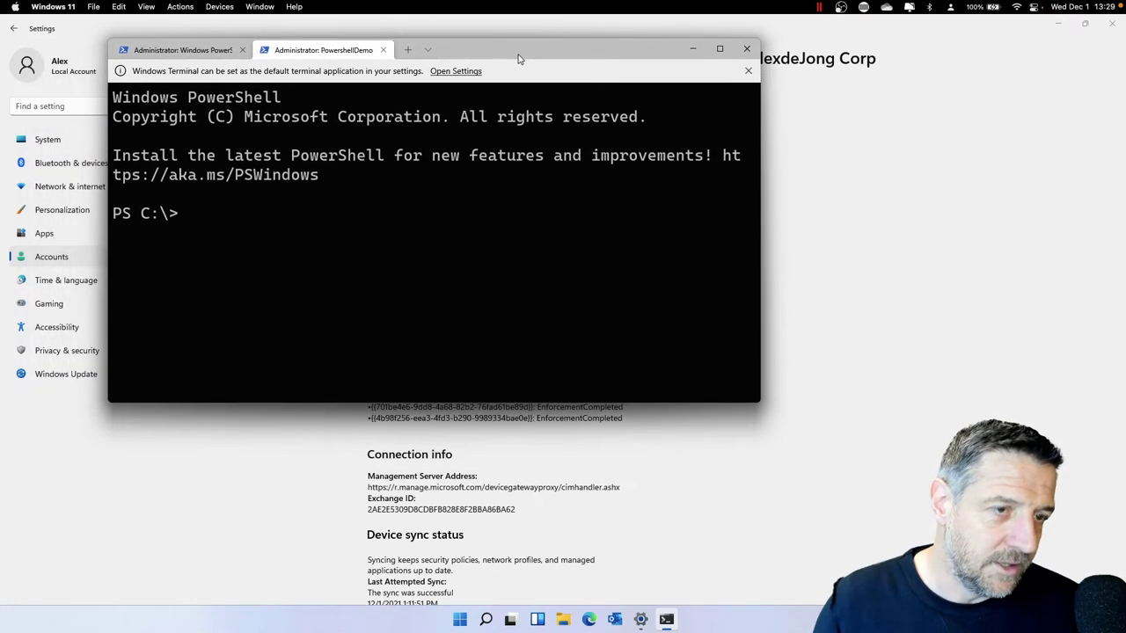
# Run get-service *sense* and highlight that the Sense service is Running
pyautogui.write('get-')
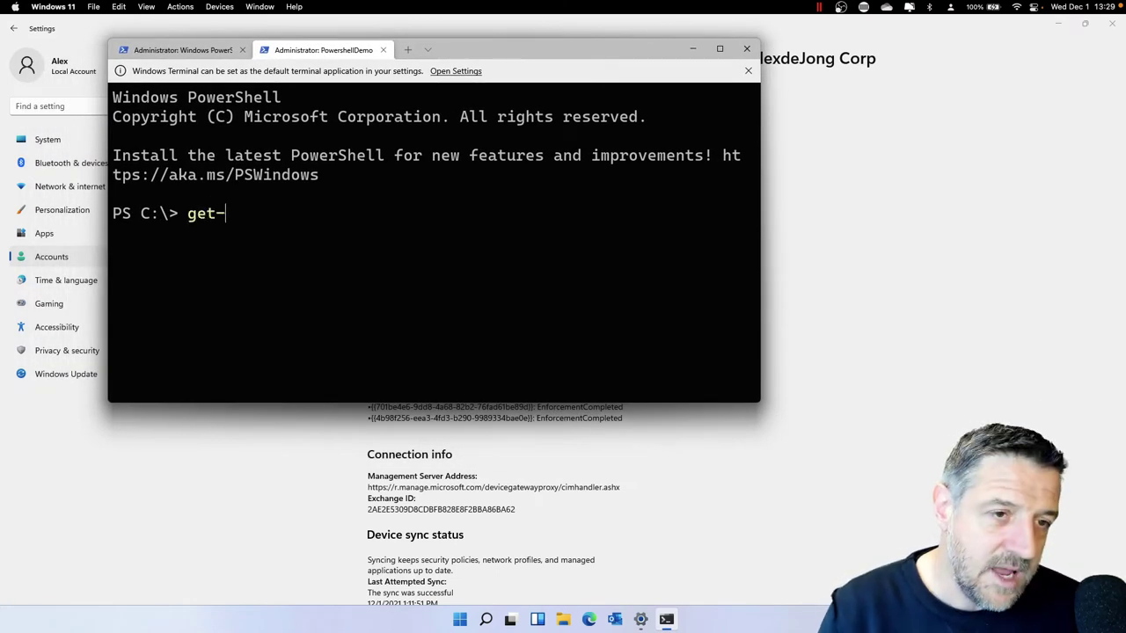
pyautogui.write('service ')
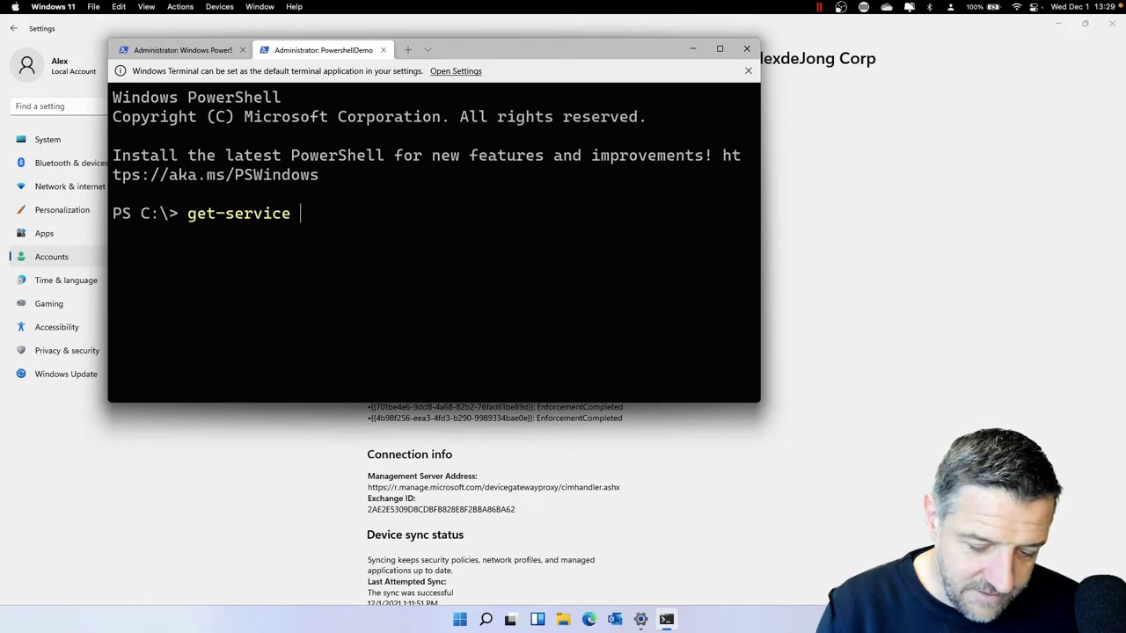
pyautogui.write('*sense')
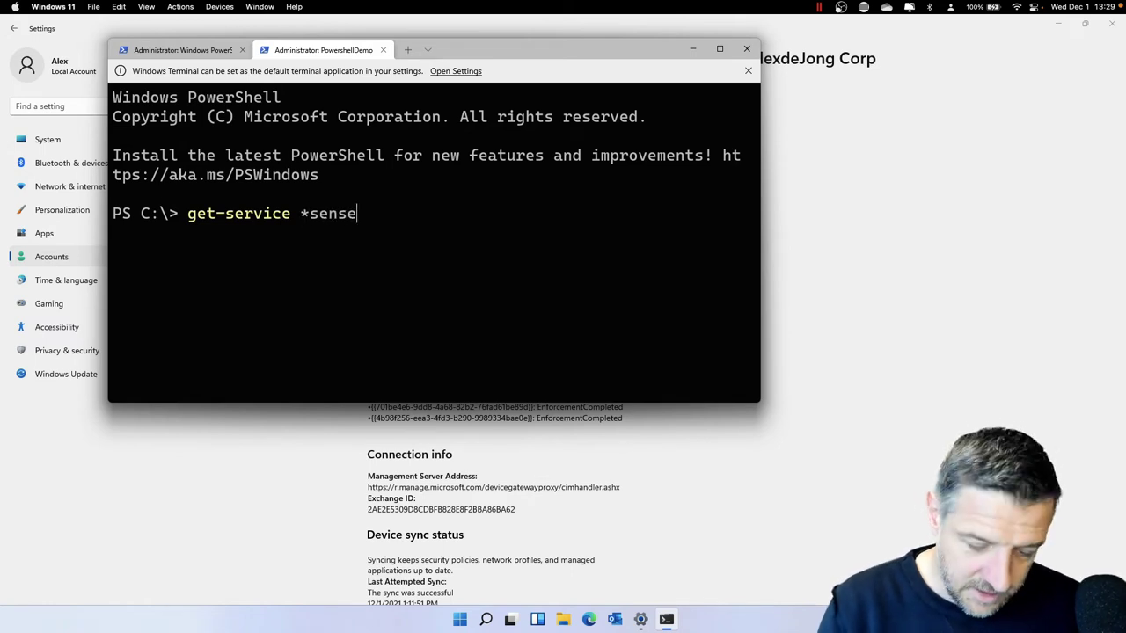
pyautogui.write('*')
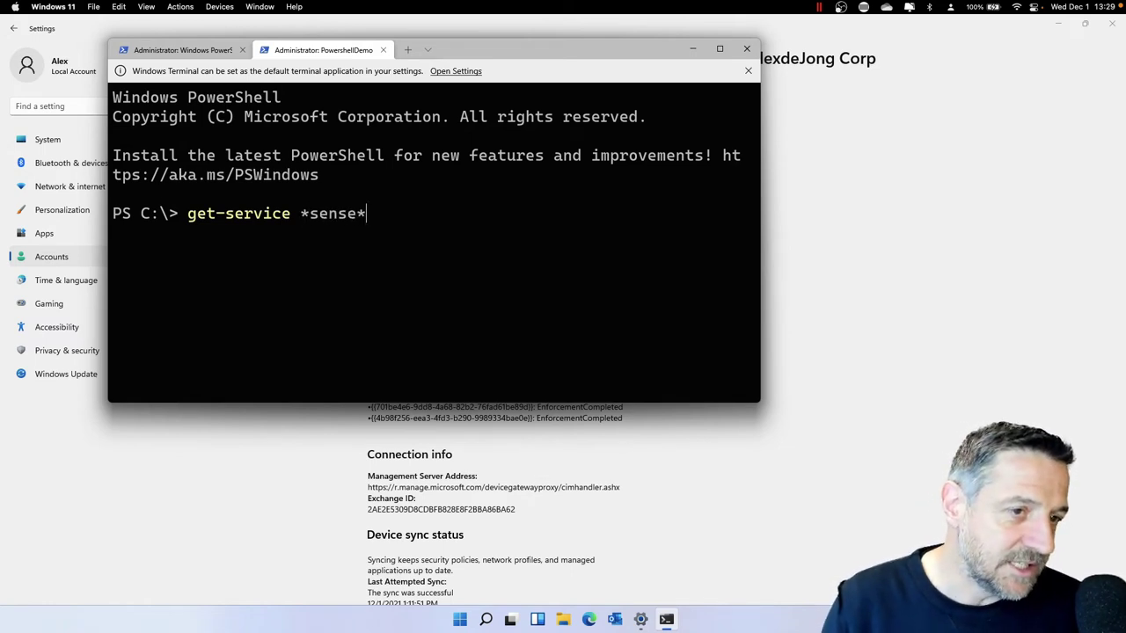
pyautogui.press('Return')
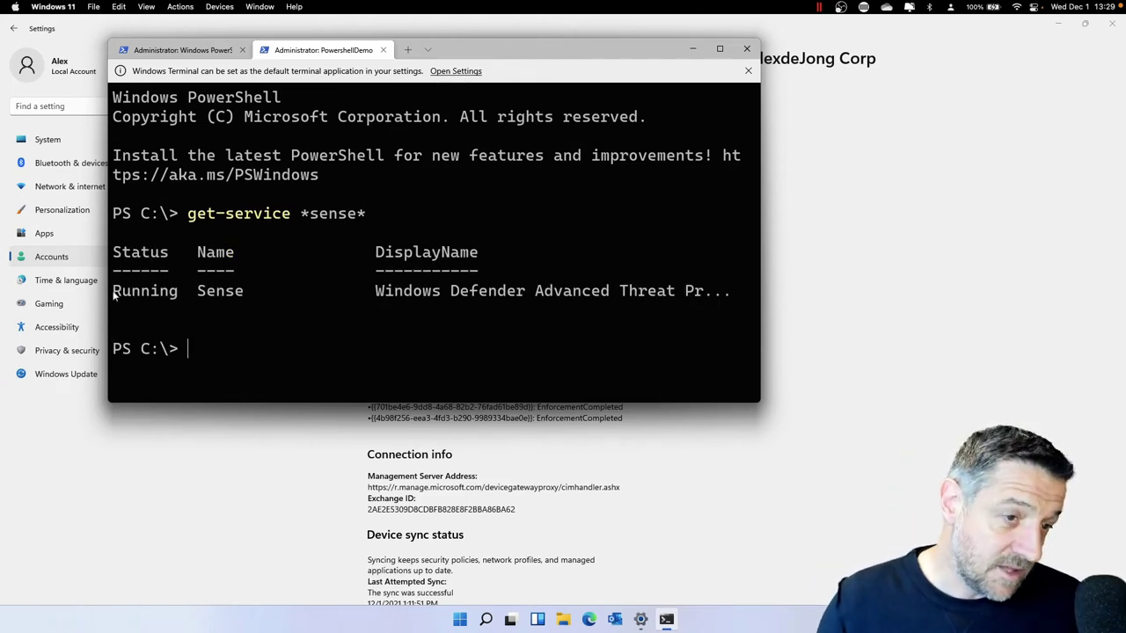
pyautogui.moveTo(114, 298); pyautogui.dragTo(177, 297)
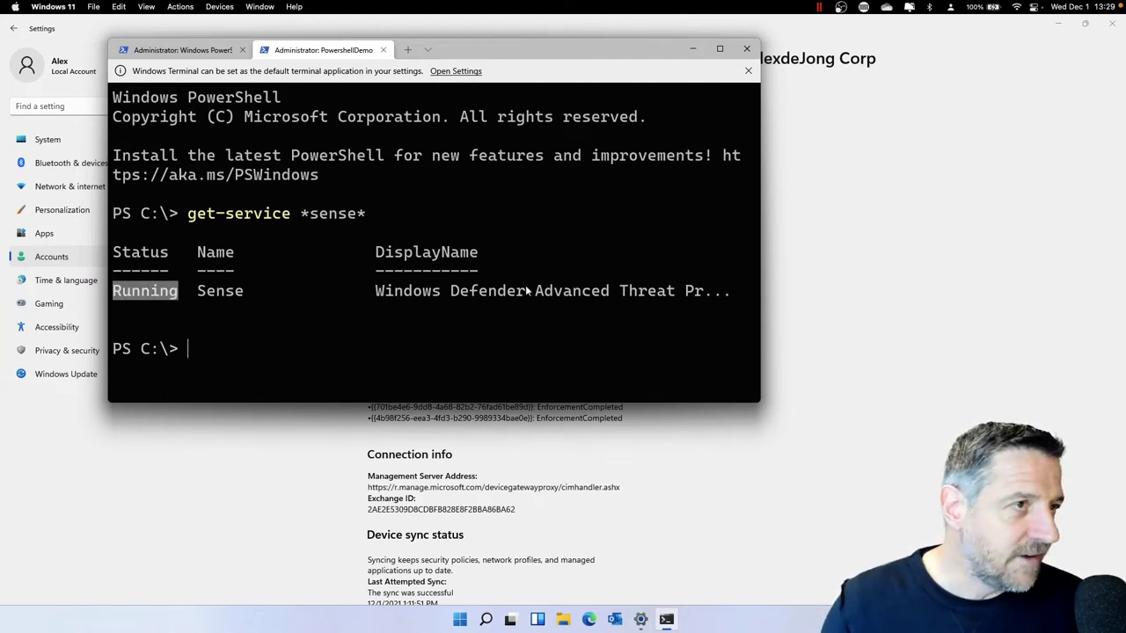
pyautogui.moveTo(686, 299); pyautogui.dragTo(708, 299)
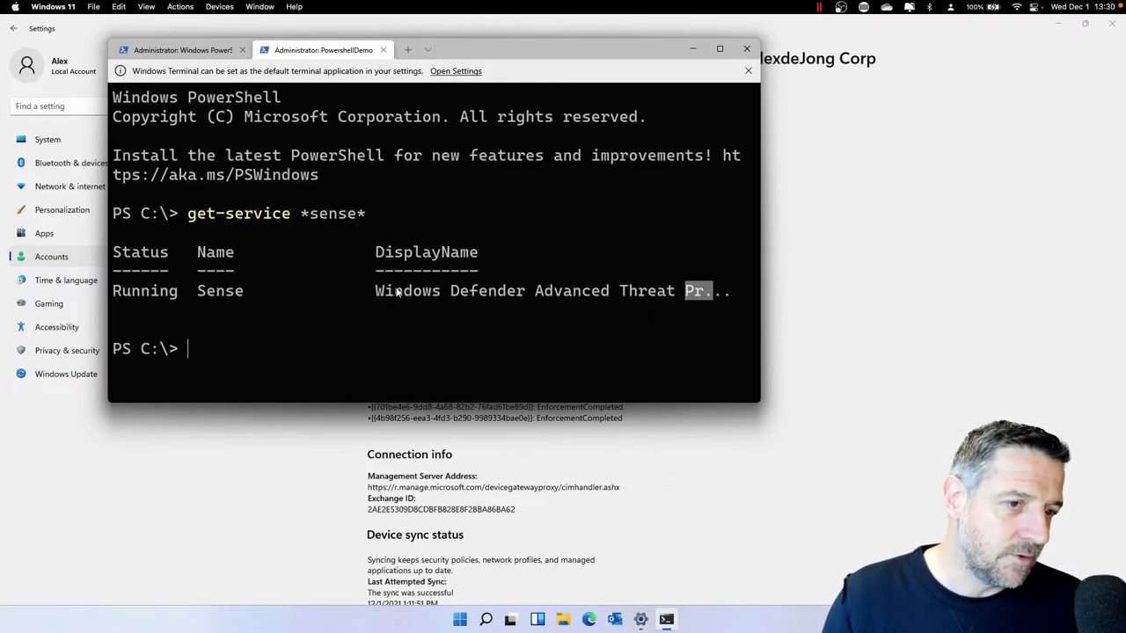
# List the Sense service's full properties with '|fl', showing CanShutdown is False
pyautogui.press('Up')
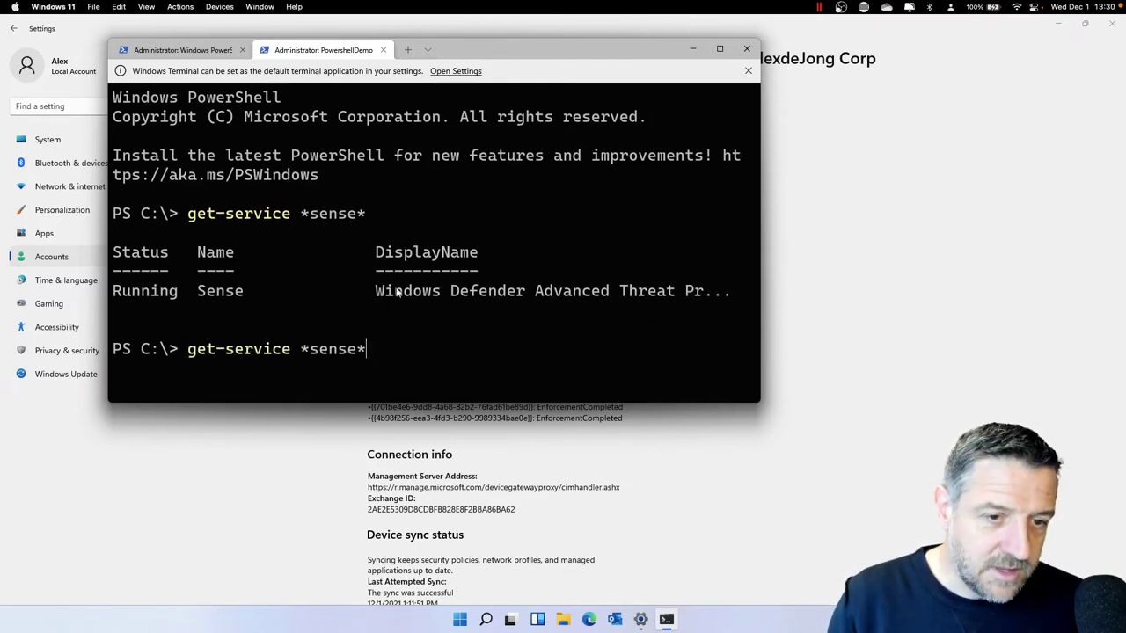
pyautogui.write('|')
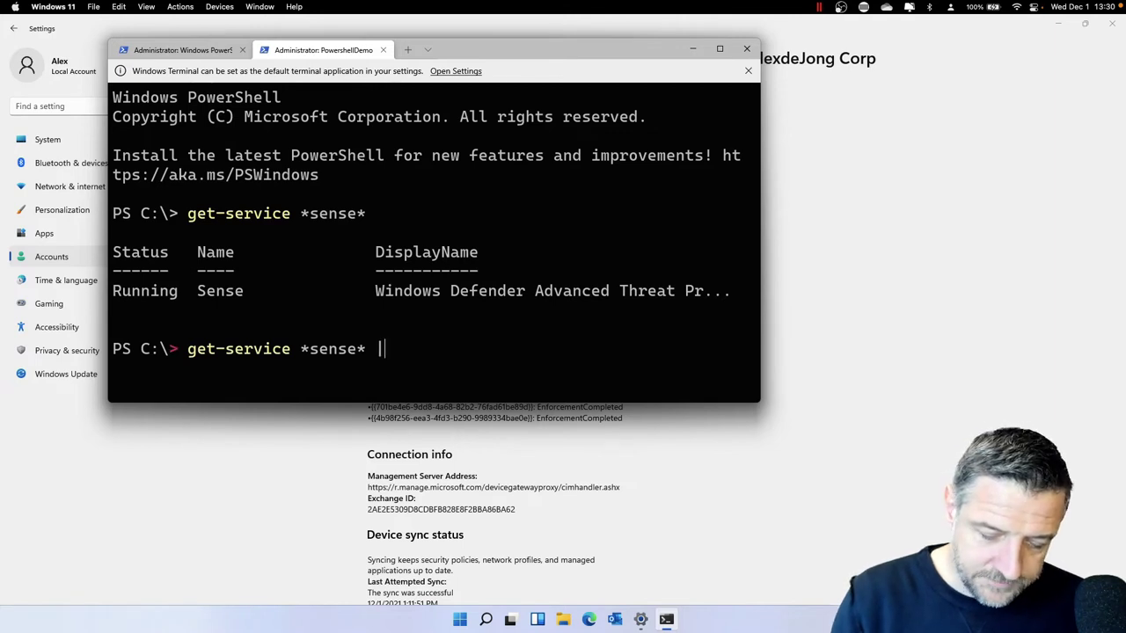
pyautogui.write('fl')
pyautogui.press('Return')
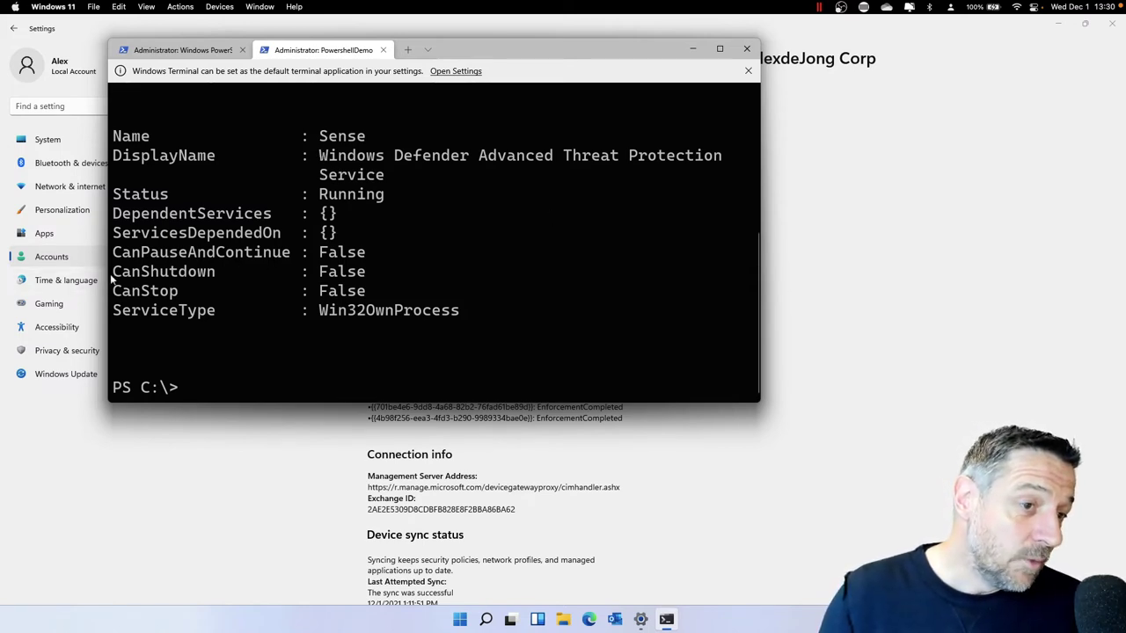
pyautogui.moveTo(113, 273); pyautogui.dragTo(367, 275)
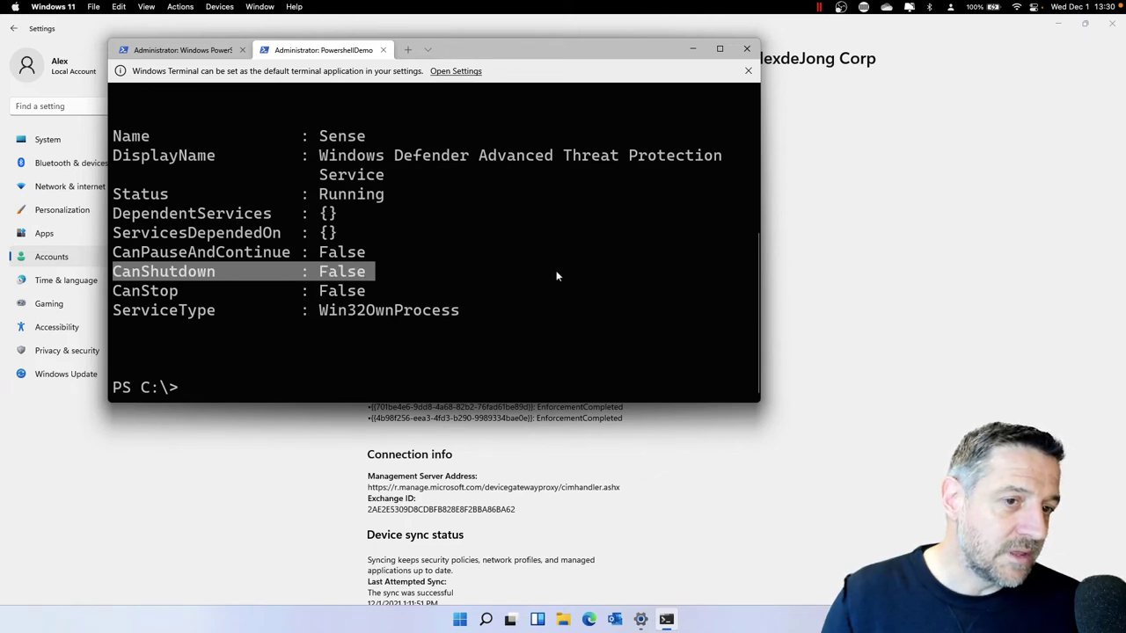
# Pipe get-service *sense* to Stop-Service, which fails with CouldNotStopService
pyautogui.press('Up')
pyautogui.press('BackSpace')
pyautogui.press('BackSpace')
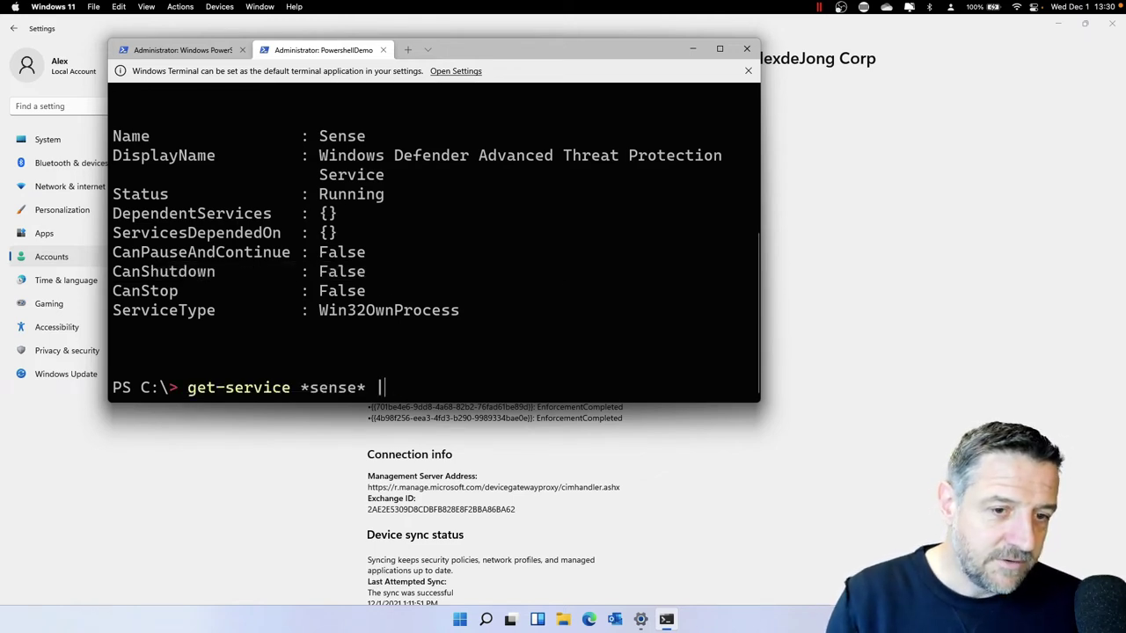
pyautogui.write('stop-ser')
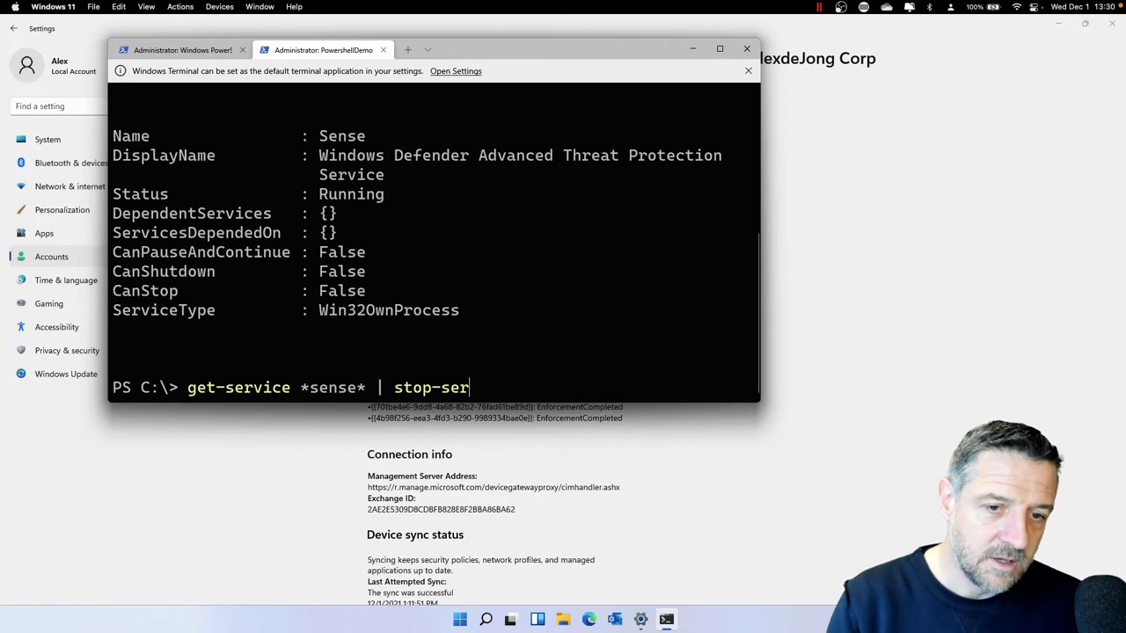
pyautogui.press('Tab')
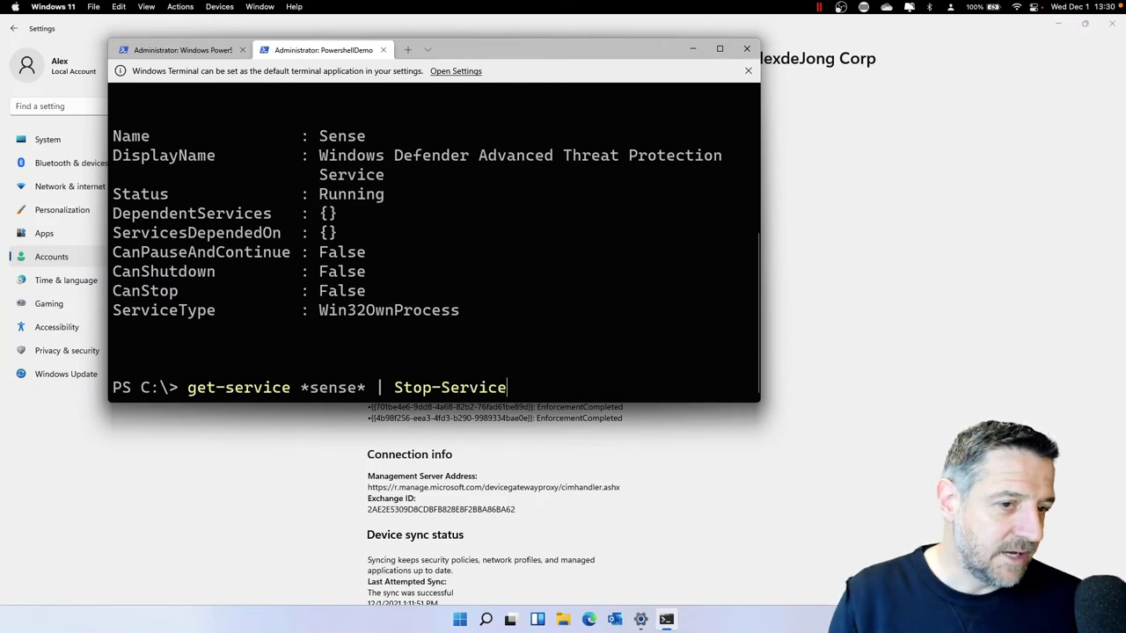
pyautogui.press('Return')
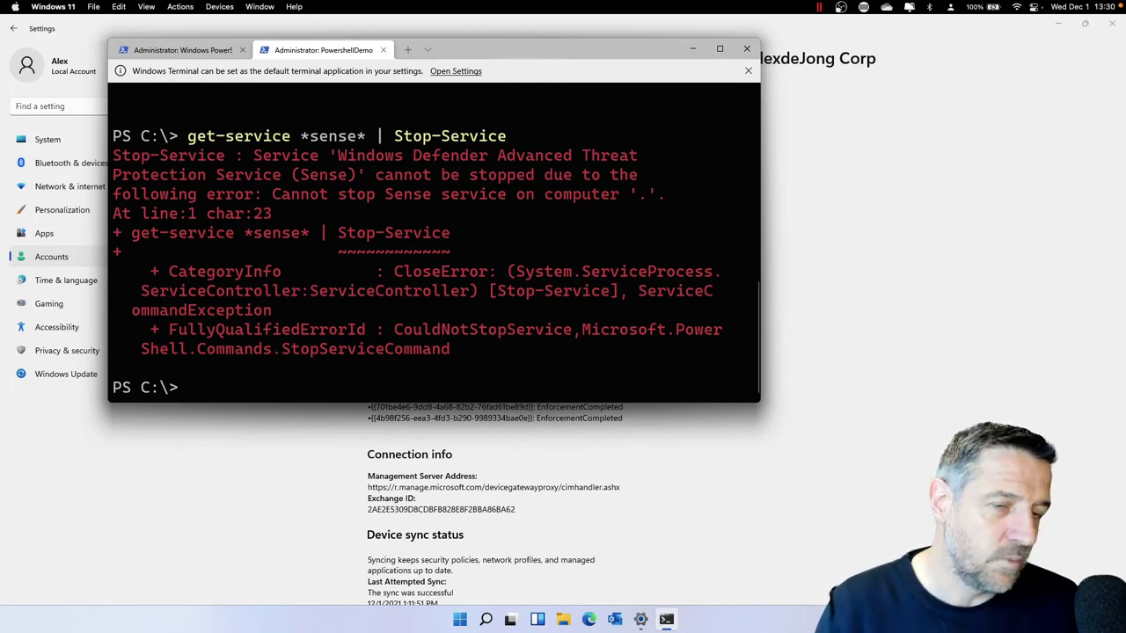
# Exit the PowerShell session and close Windows Terminal
pyautogui.write('exit')
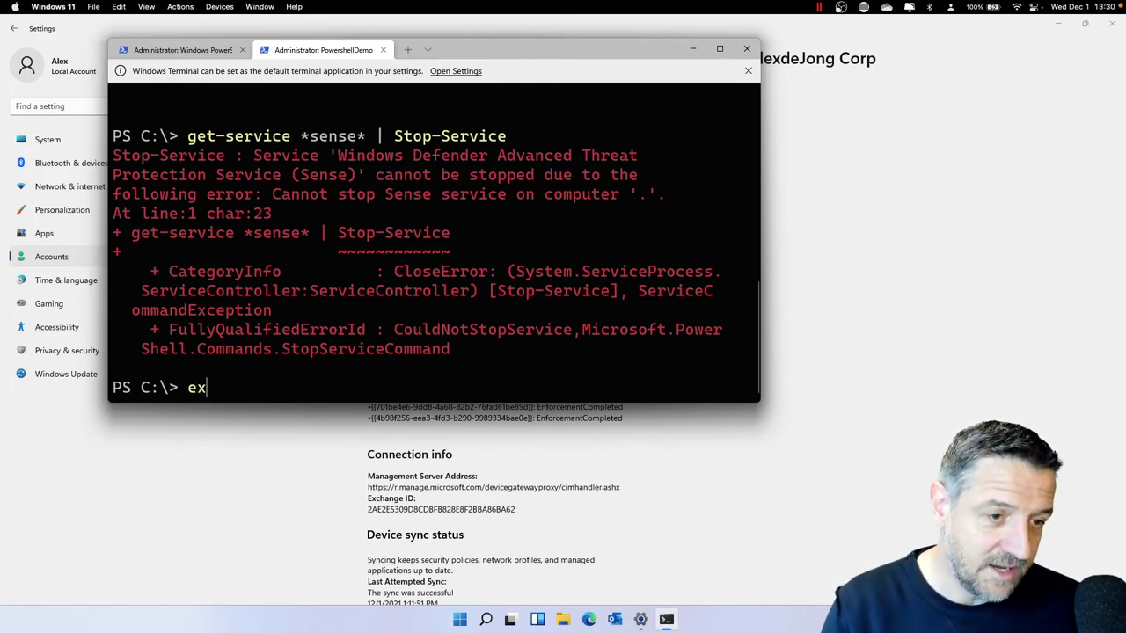
pyautogui.press('Return')
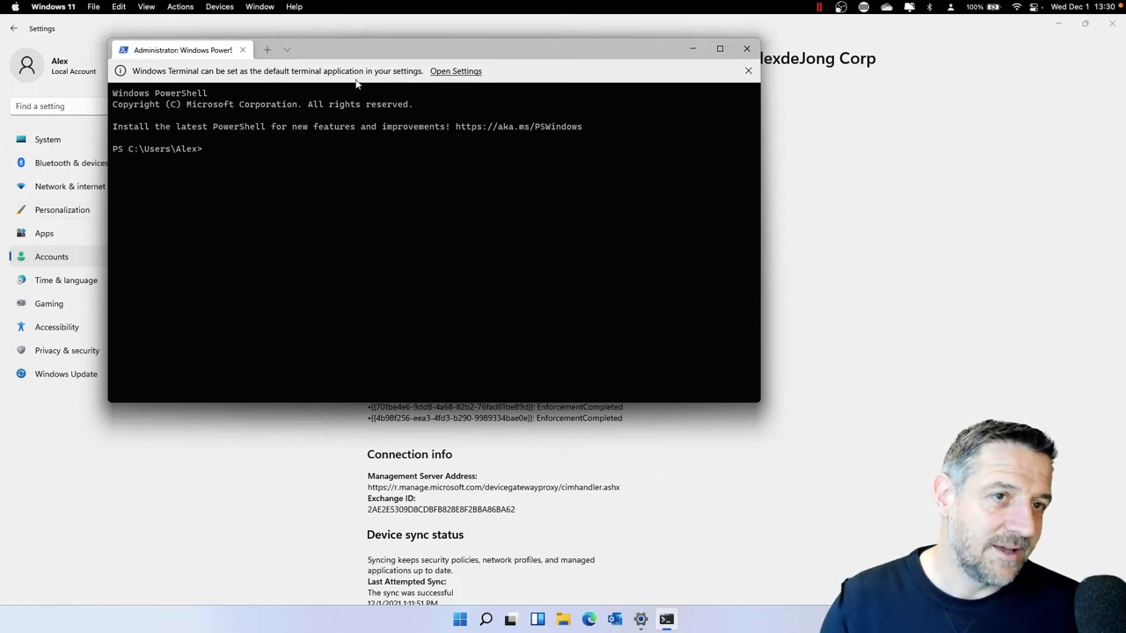
pyautogui.click(742, 48)
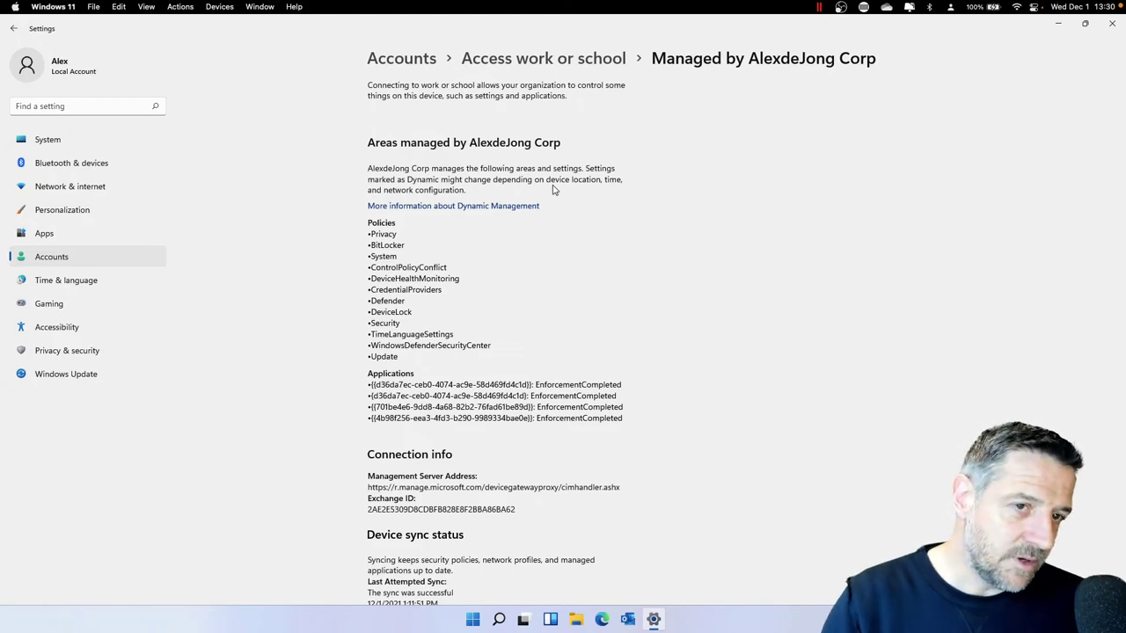
# Review laptopalex's software inventory in Microsoft 365 Defender after dismissing the vulnerability popup
pyautogui.hotkey('ctrl', 'Left')
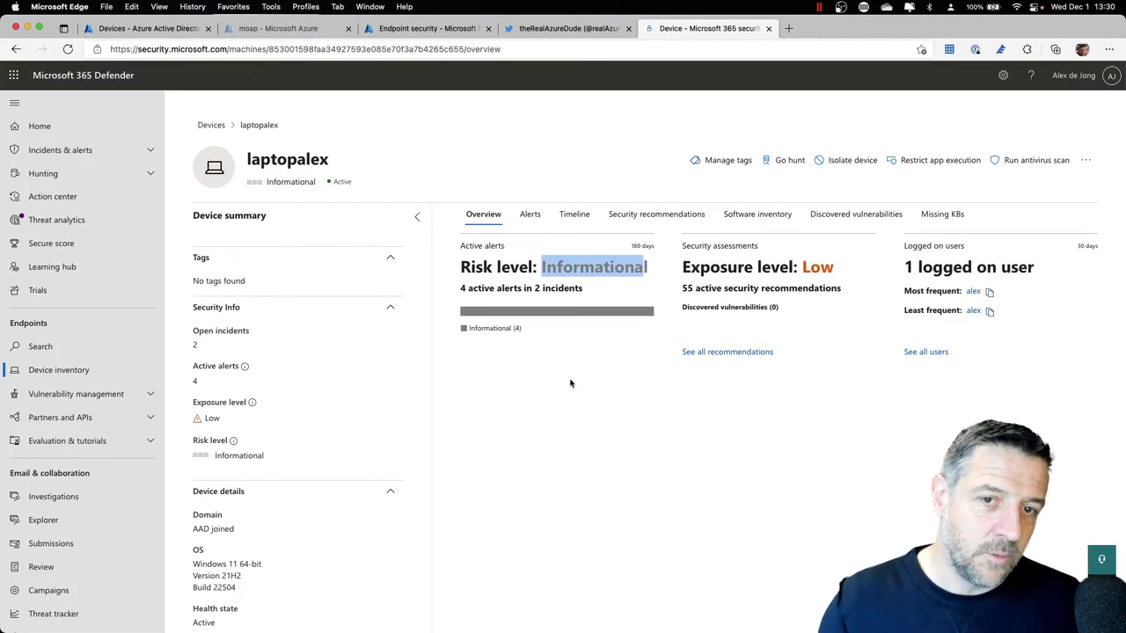
pyautogui.click(569, 383)
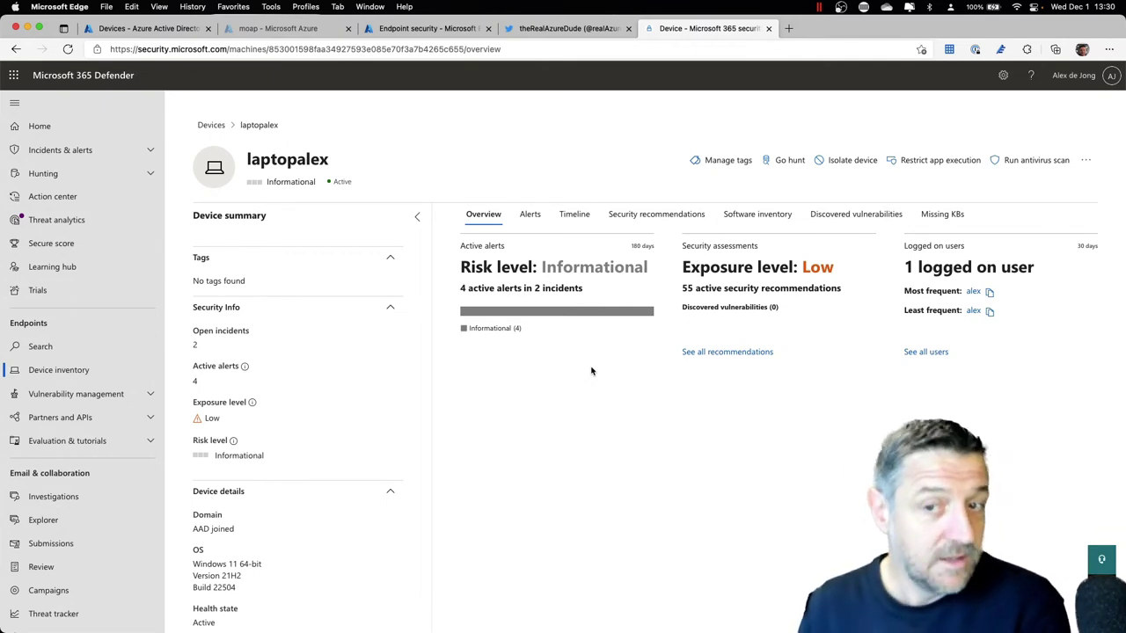
pyautogui.click(758, 213)
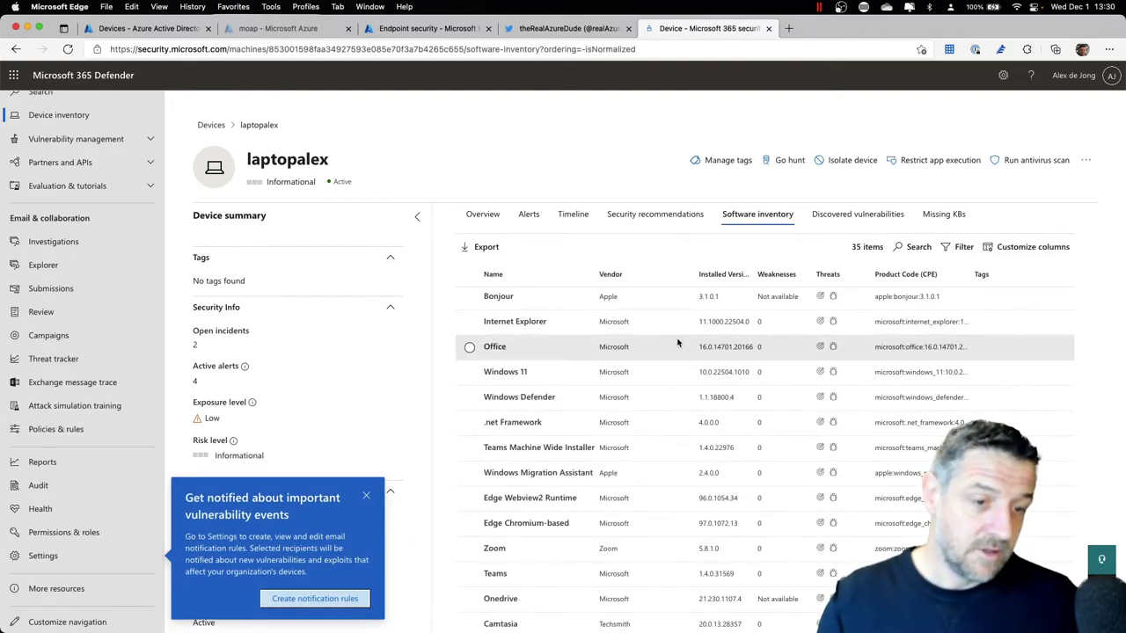
pyautogui.click(365, 497)
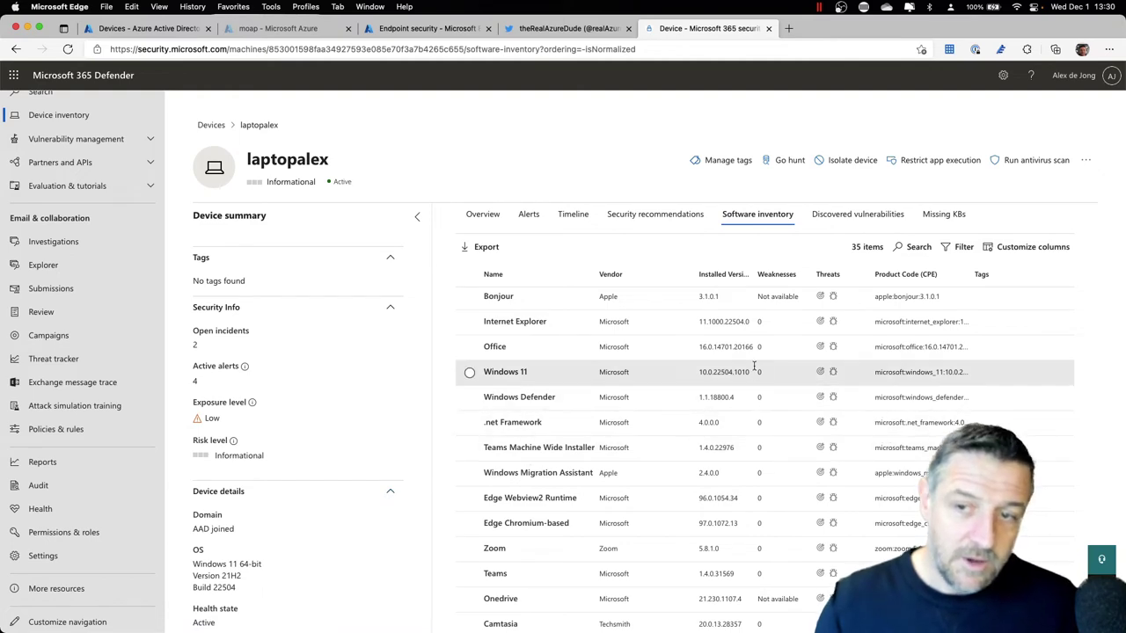
pyautogui.scroll(-4, 616, 387)
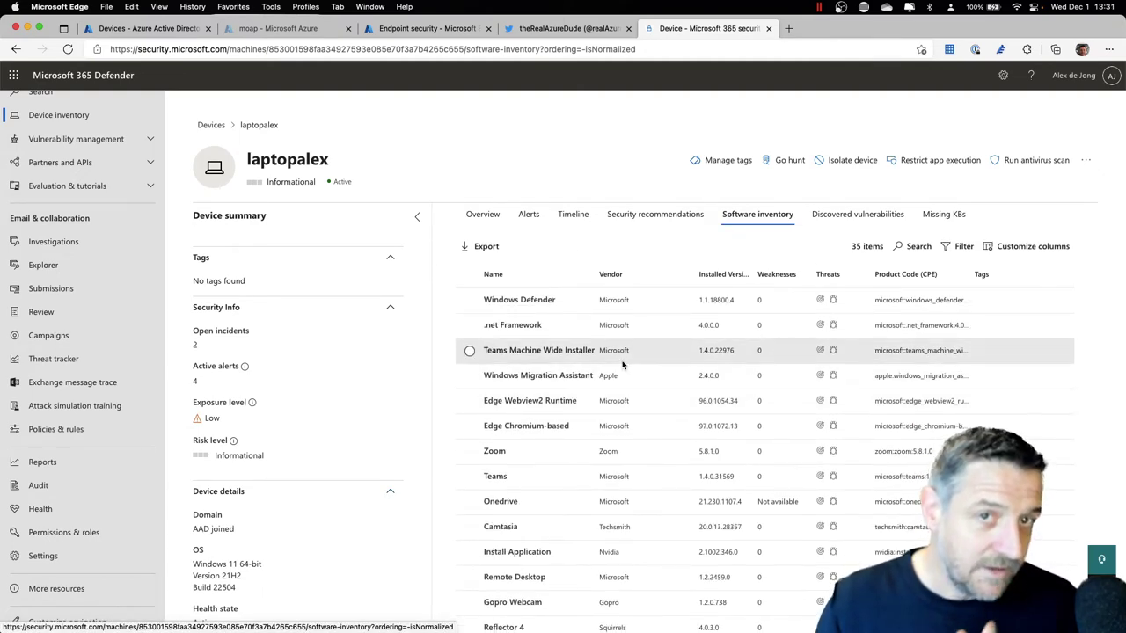
pyautogui.scroll(4, 627, 330)
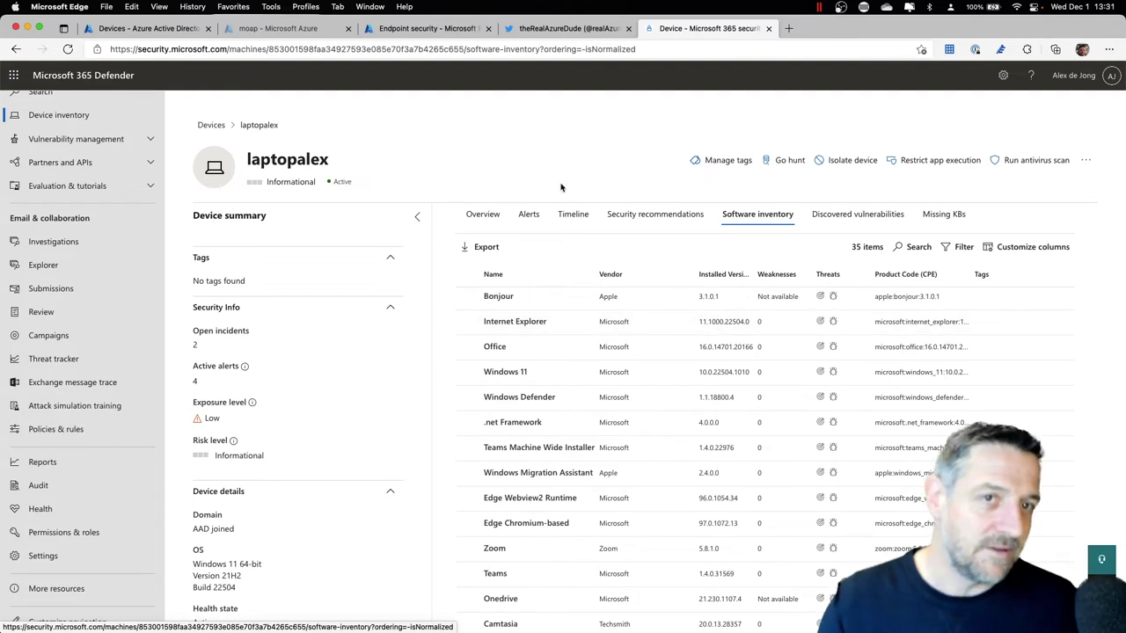
# Open the LAPTOPALEX device record from All devices in Endpoint Manager
pyautogui.click(407, 30)
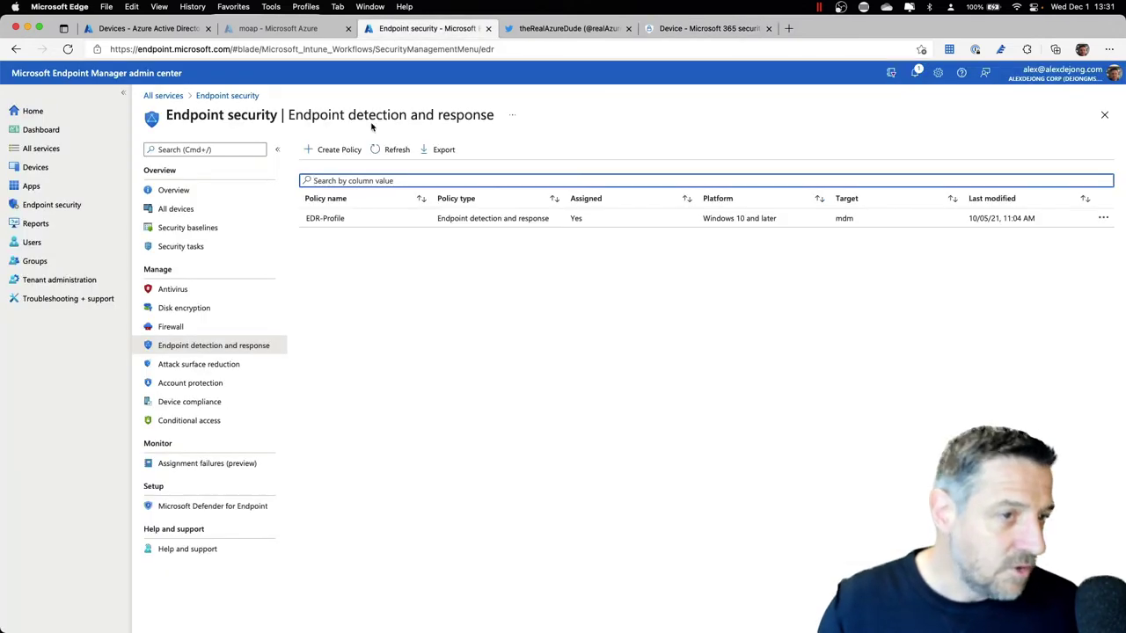
pyautogui.click(59, 172)
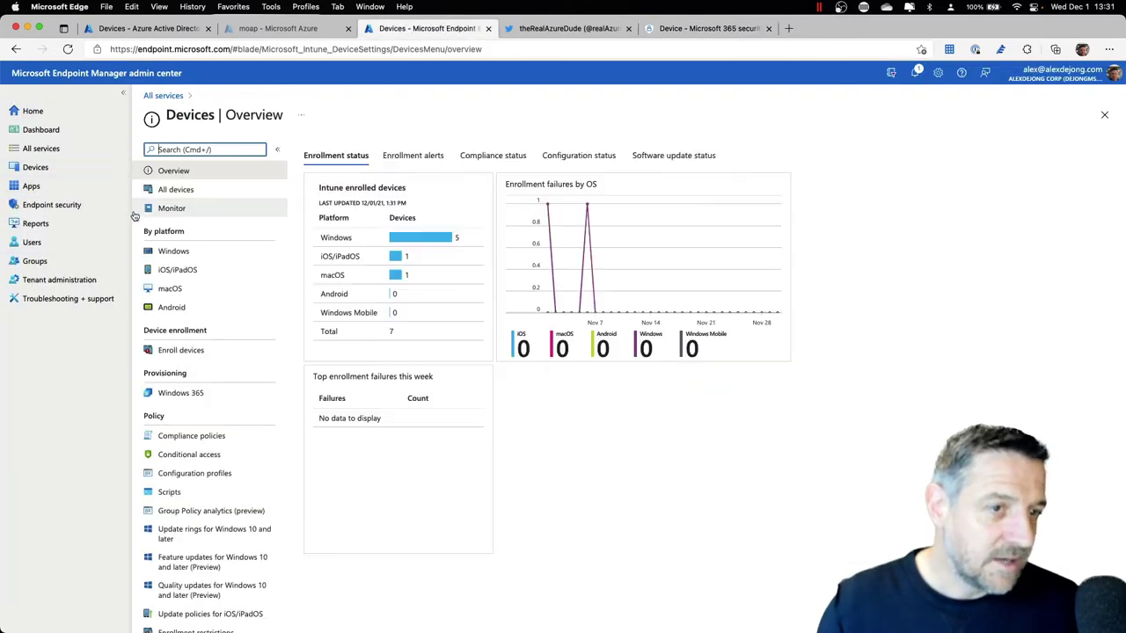
pyautogui.click(178, 189)
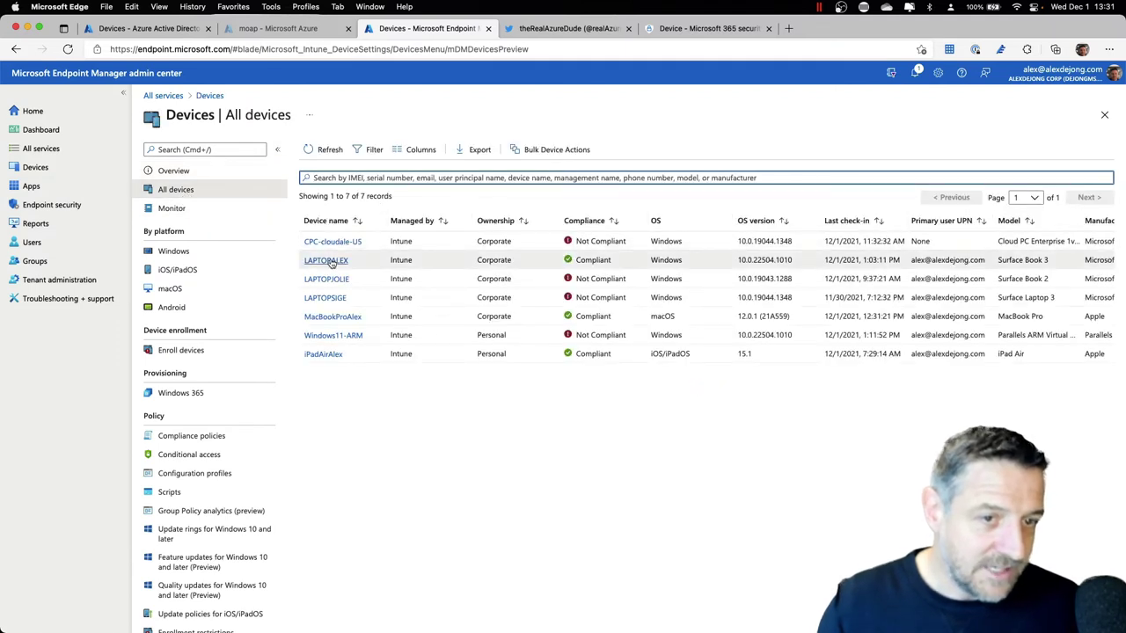
pyautogui.click(326, 259)
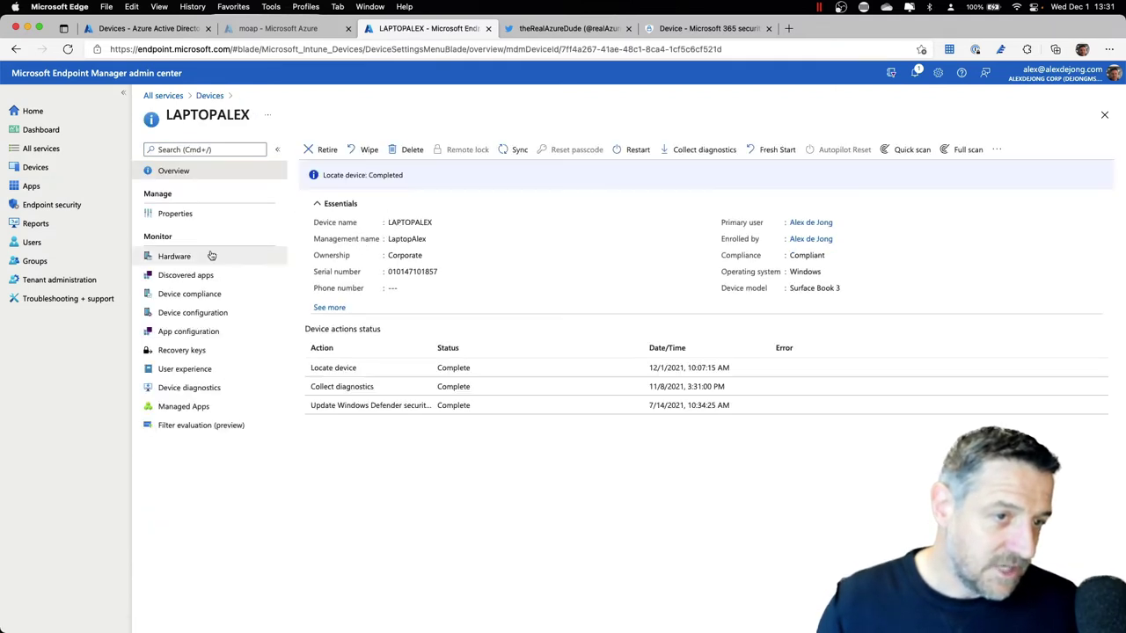
# Search LAPTOPALEX's discovered apps for 'zoom' and 'outlook', finding neither, then clear the search
pyautogui.click(182, 277)
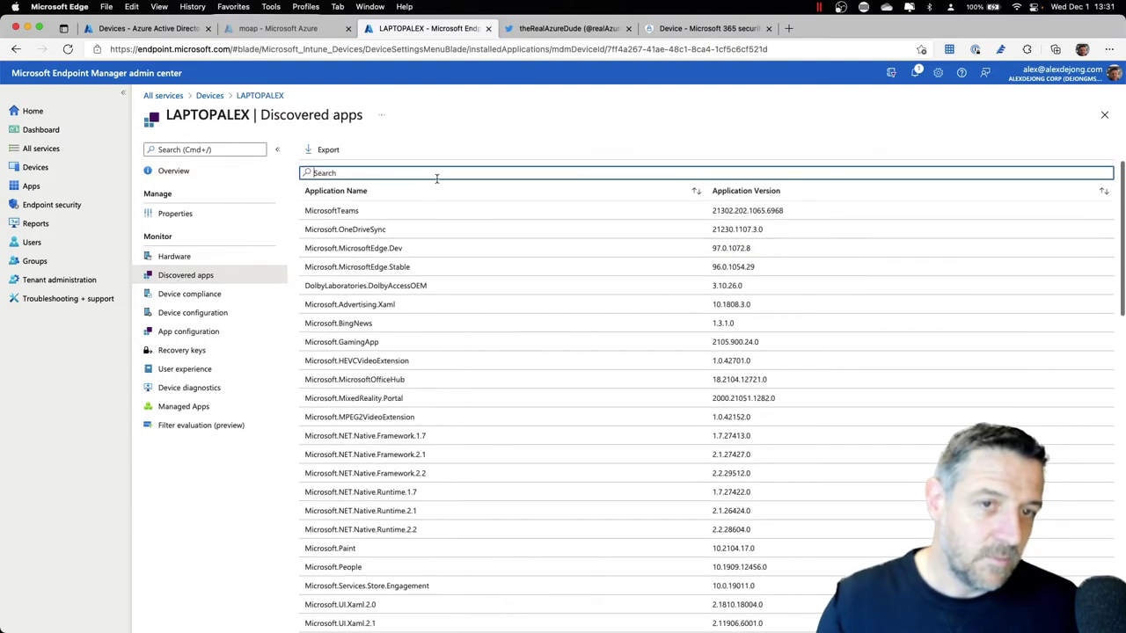
pyautogui.write('z')
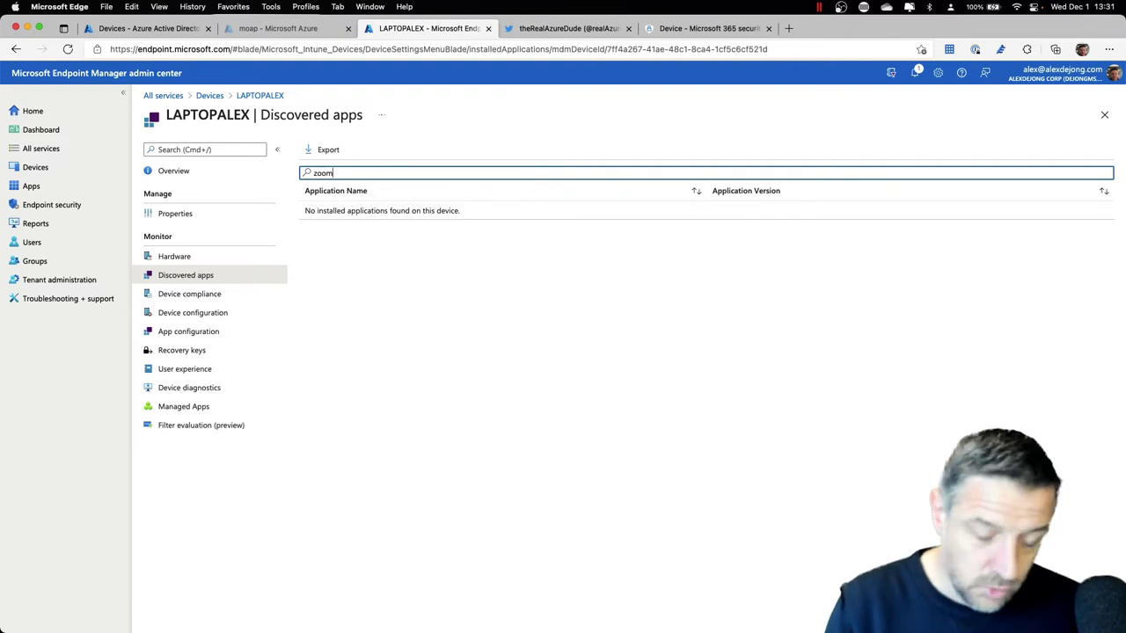
pyautogui.press('BackSpace')
pyautogui.write('o')
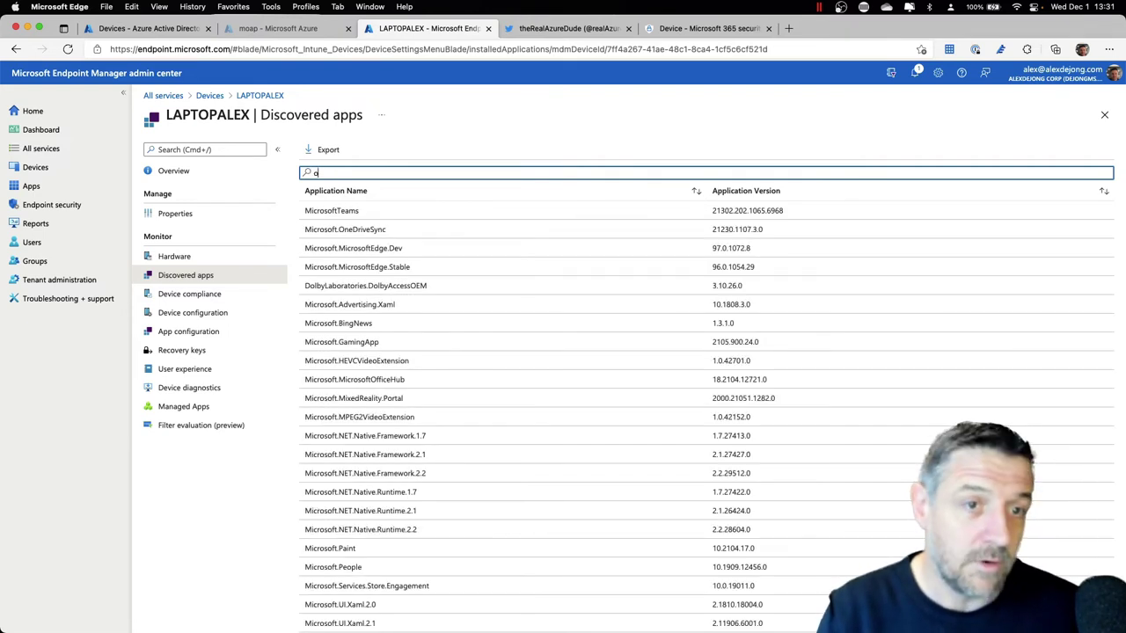
pyautogui.press('BackSpace')
pyautogui.press('BackSpace')
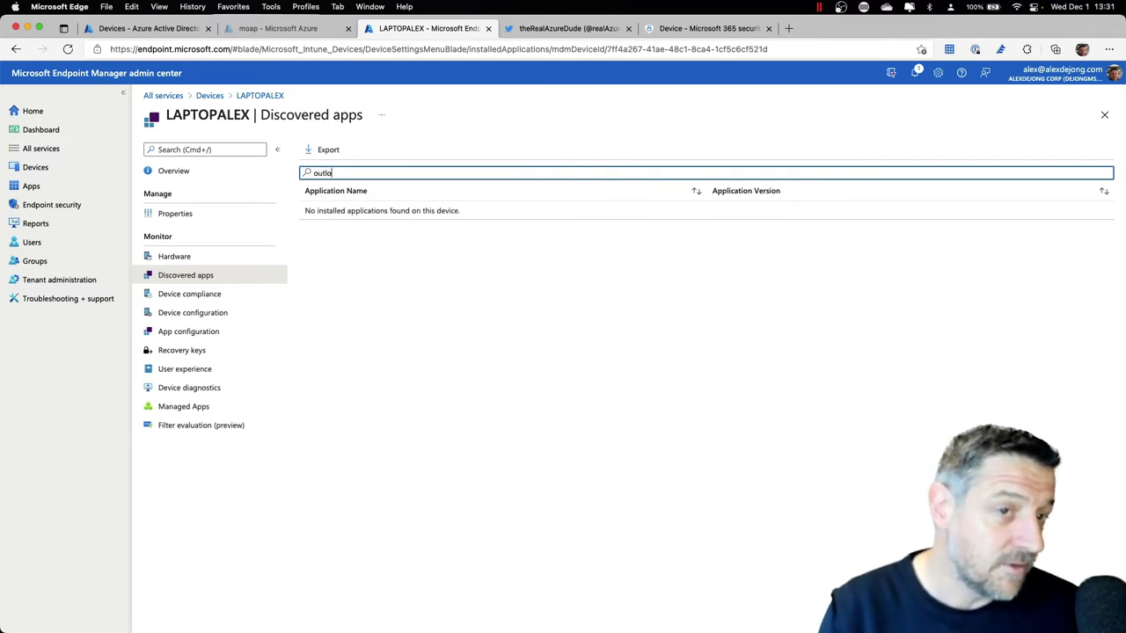
pyautogui.press('BackSpace')
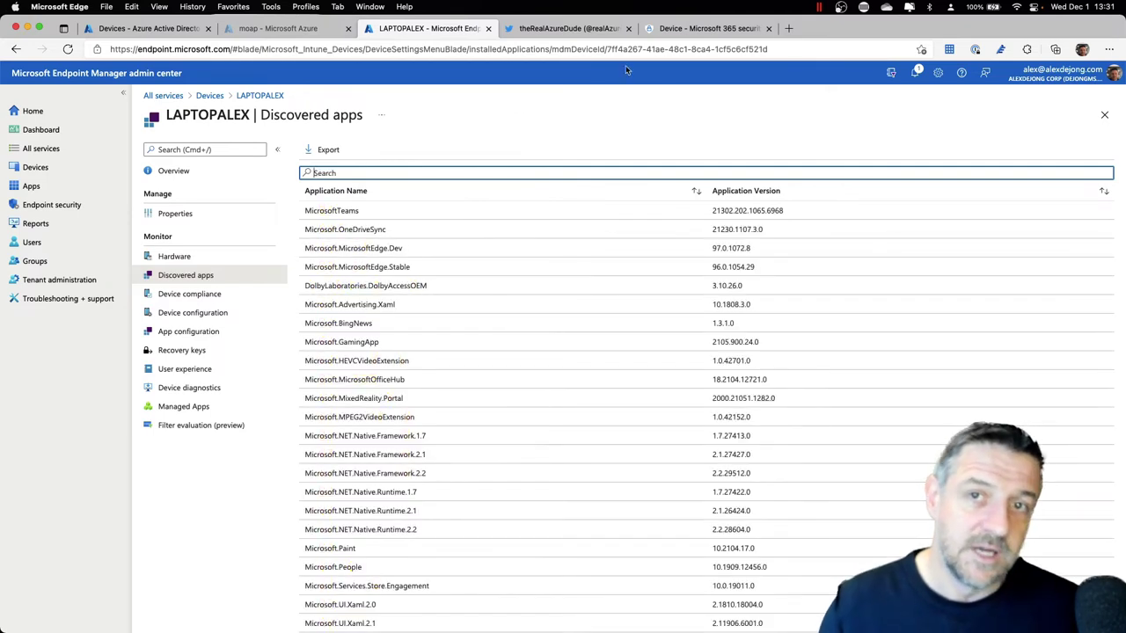
pyautogui.click(704, 29)
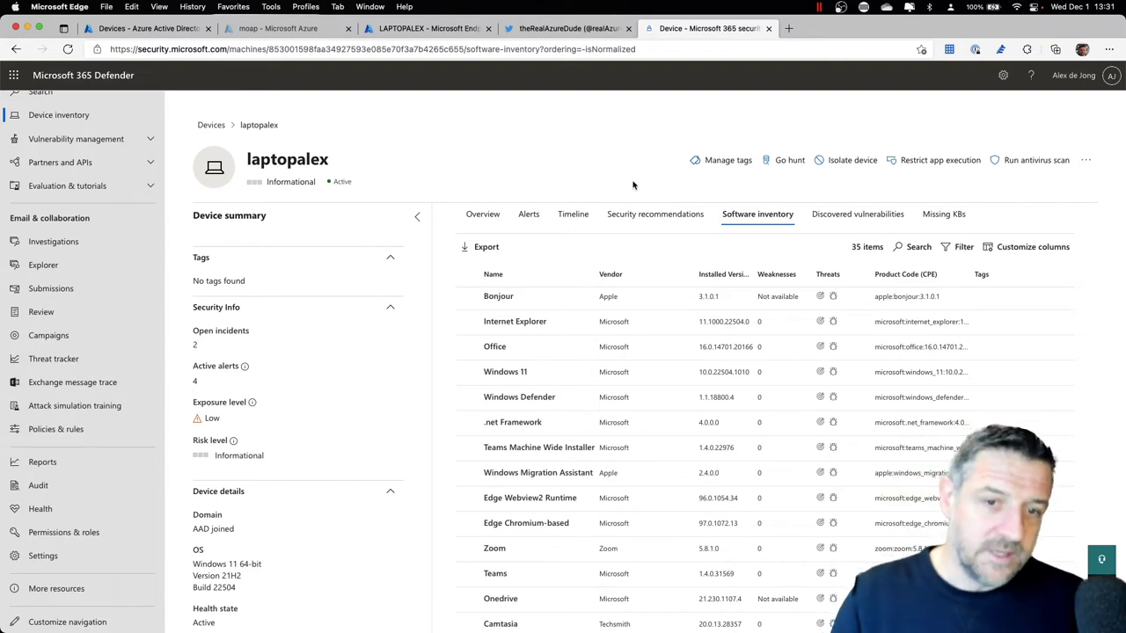
# Scroll through laptopalex's 35 installed programs, then return to the Defender device inventory
pyautogui.scroll(-1, 596, 364)
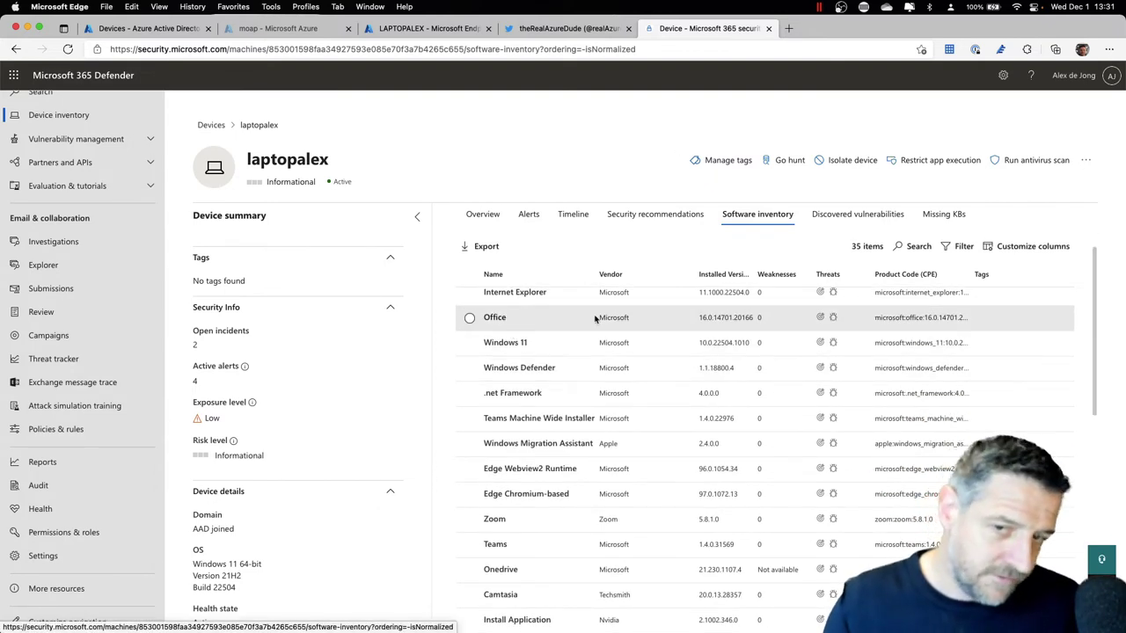
pyautogui.scroll(-1, 603, 354)
pyautogui.scroll(1, 607, 351)
pyautogui.scroll(-3, 498, 457)
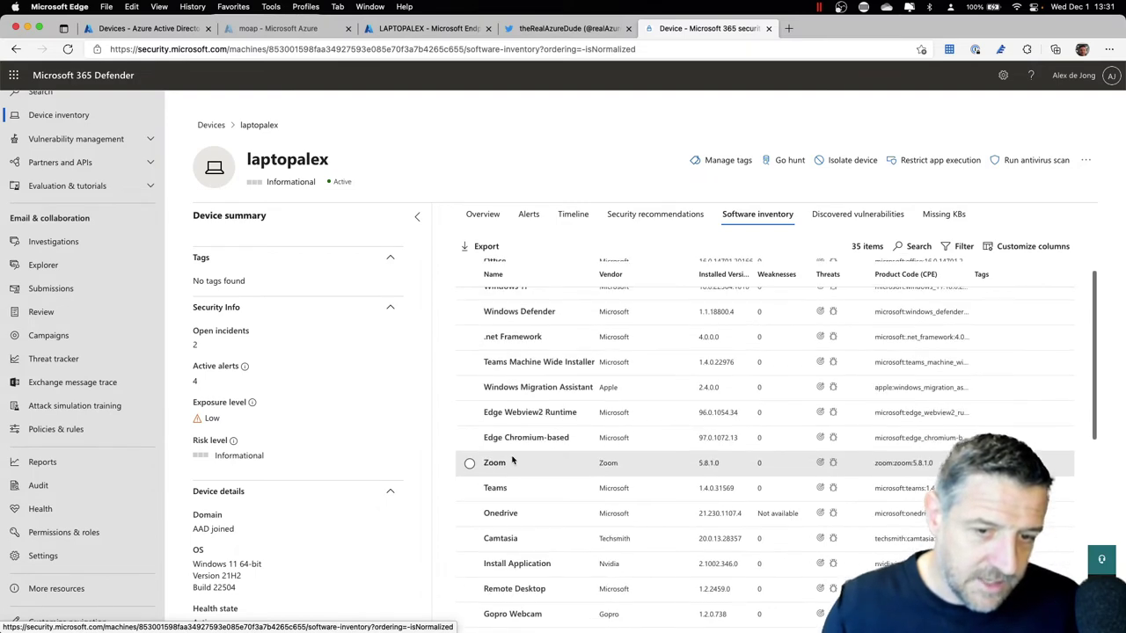
pyautogui.scroll(-3, 498, 450)
pyautogui.scroll(-3, 498, 448)
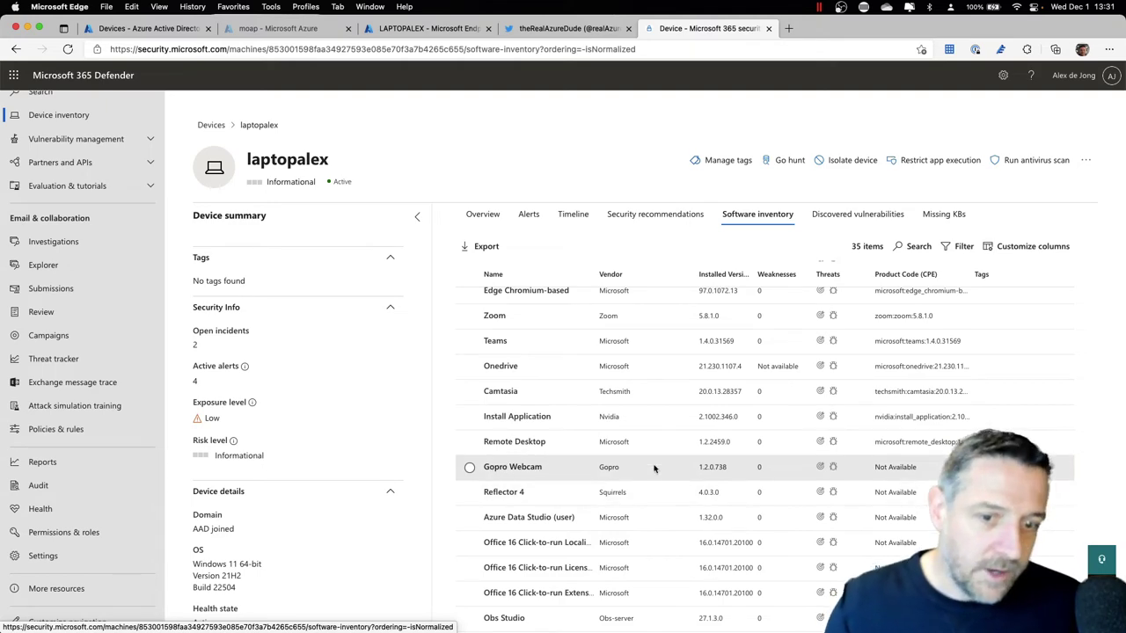
pyautogui.scroll(-10, 653, 468)
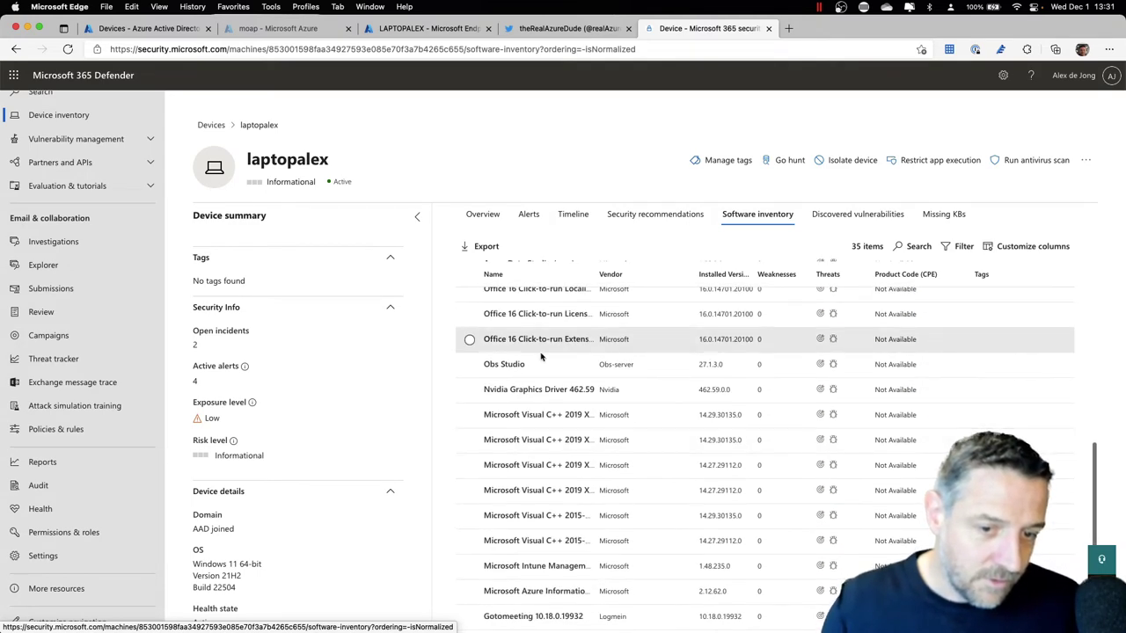
pyautogui.scroll(15, 565, 481)
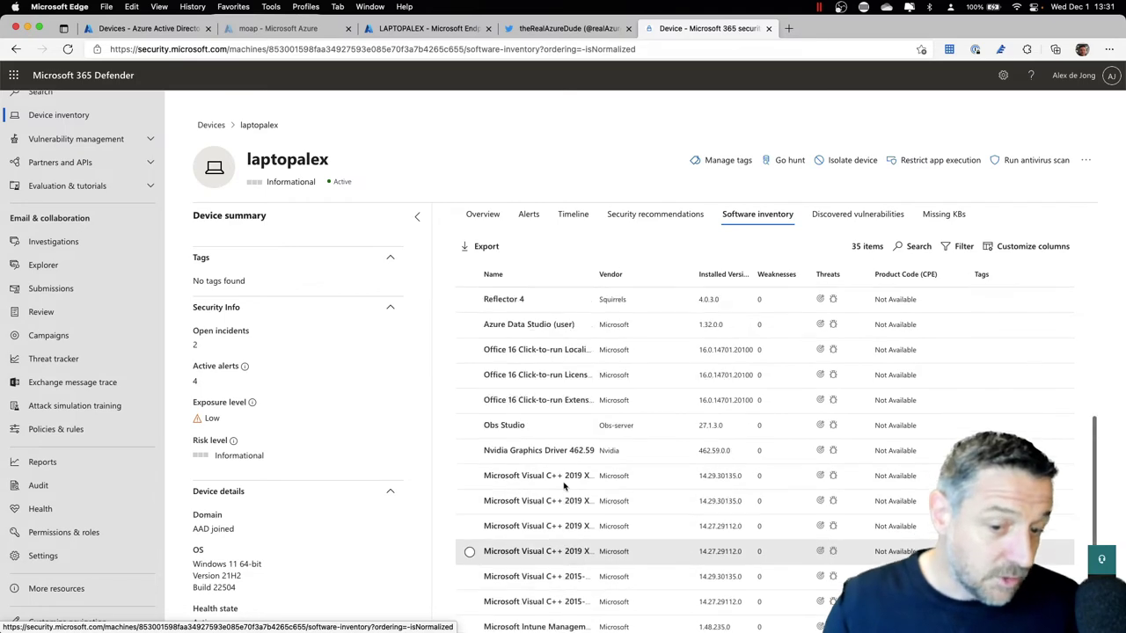
pyautogui.scroll(2, 565, 481)
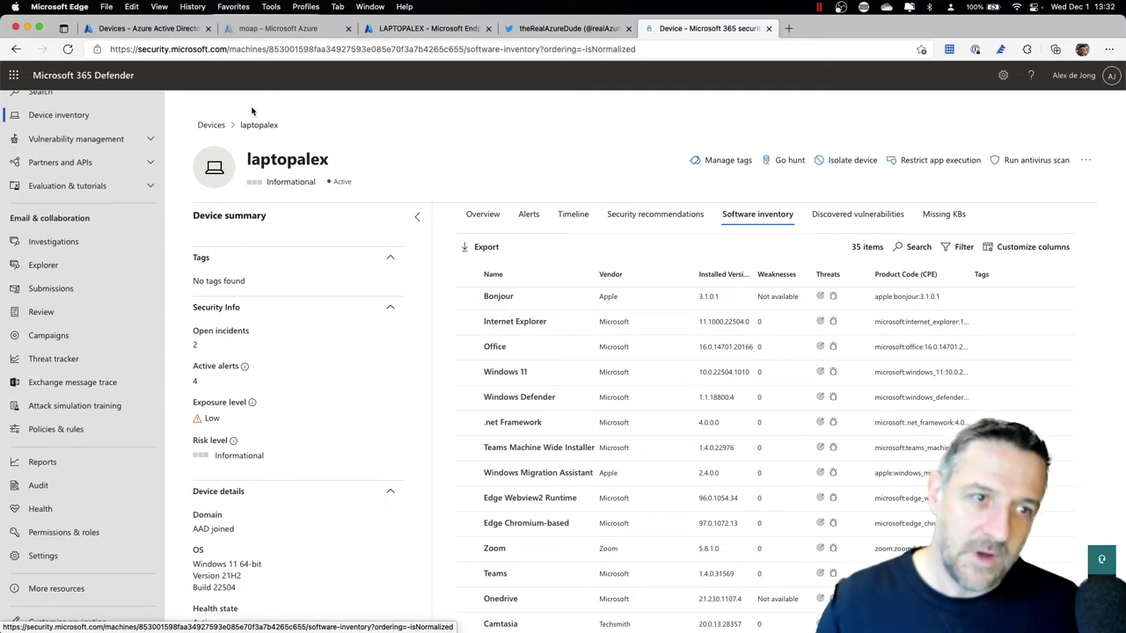
pyautogui.click(213, 126)
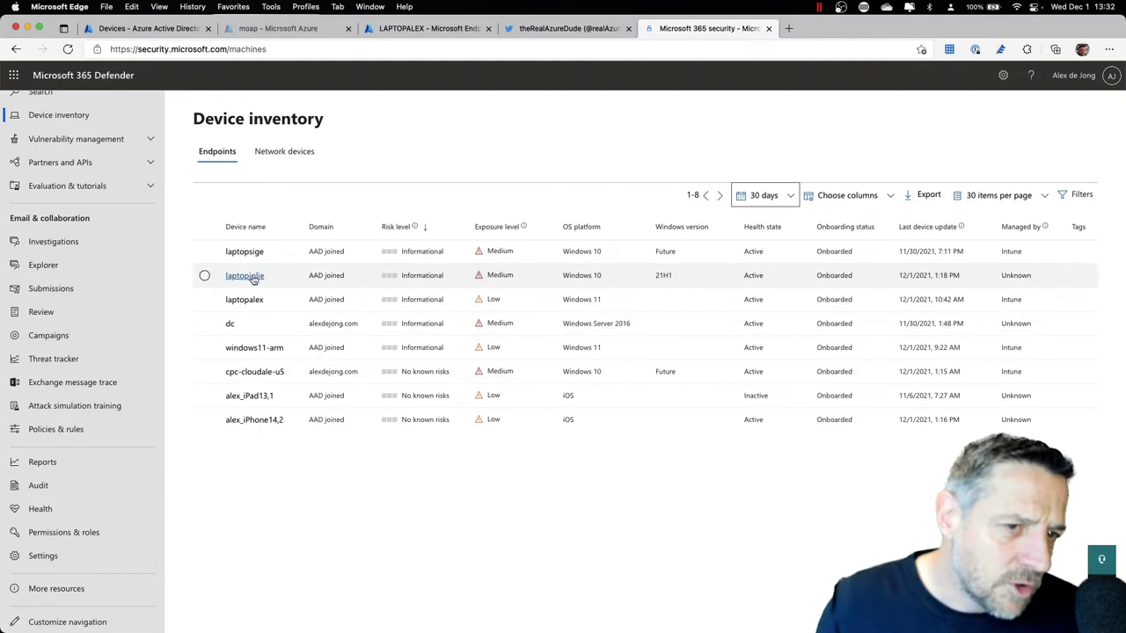
# Open laptopjolie's discovered vulnerabilities and view CVE-2021-26443, a critical CVSS 9.0 remote code execution
pyautogui.click(251, 278)
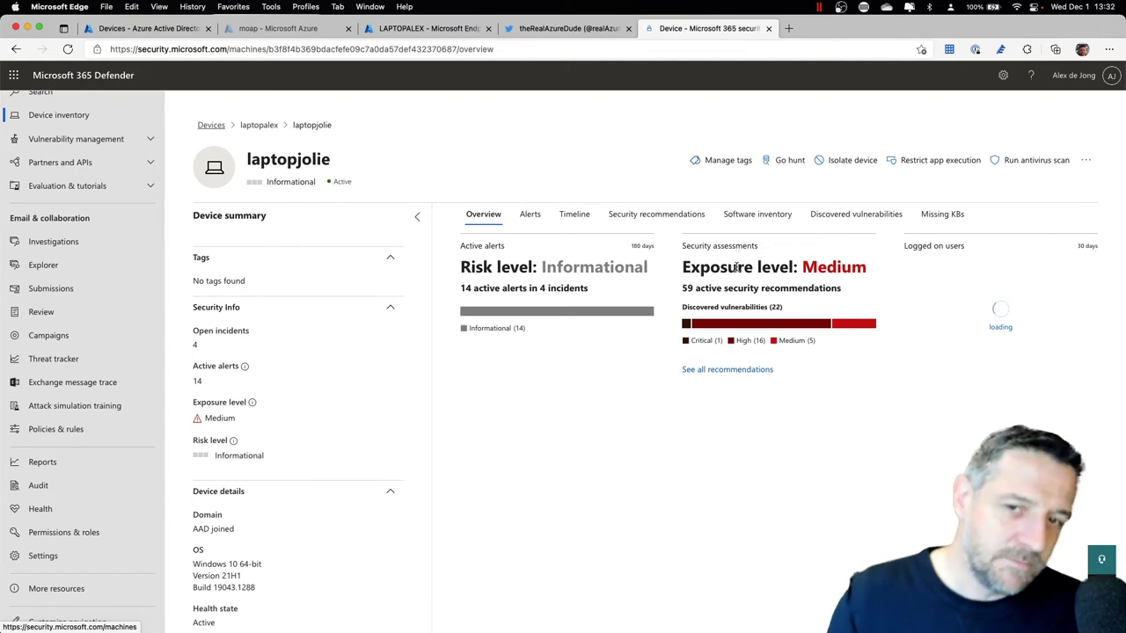
pyautogui.click(748, 216)
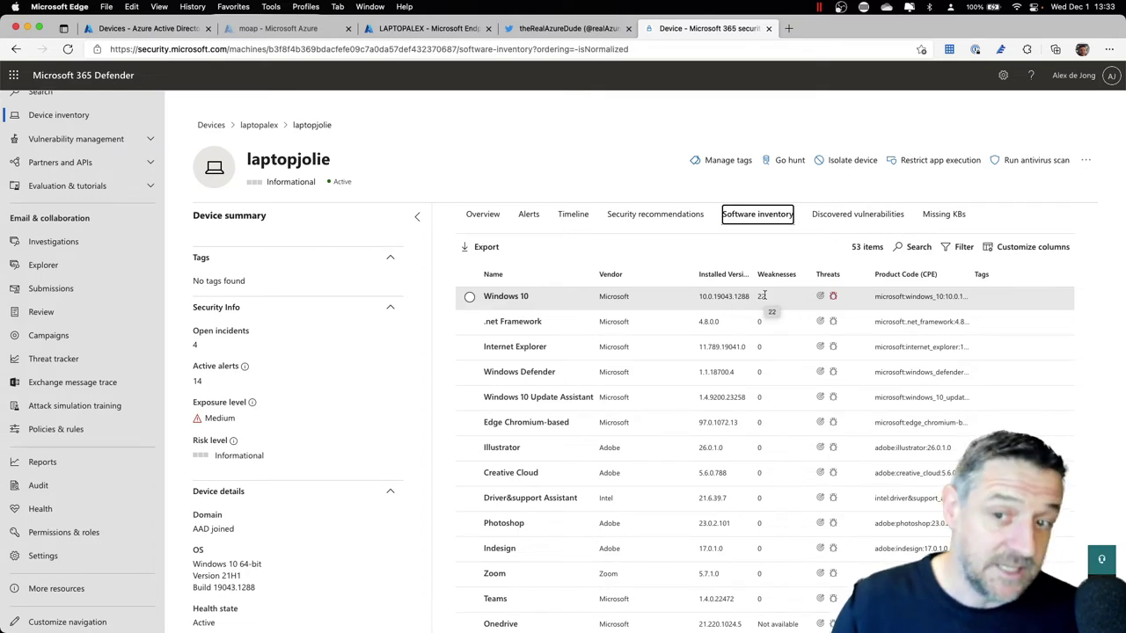
pyautogui.click(842, 216)
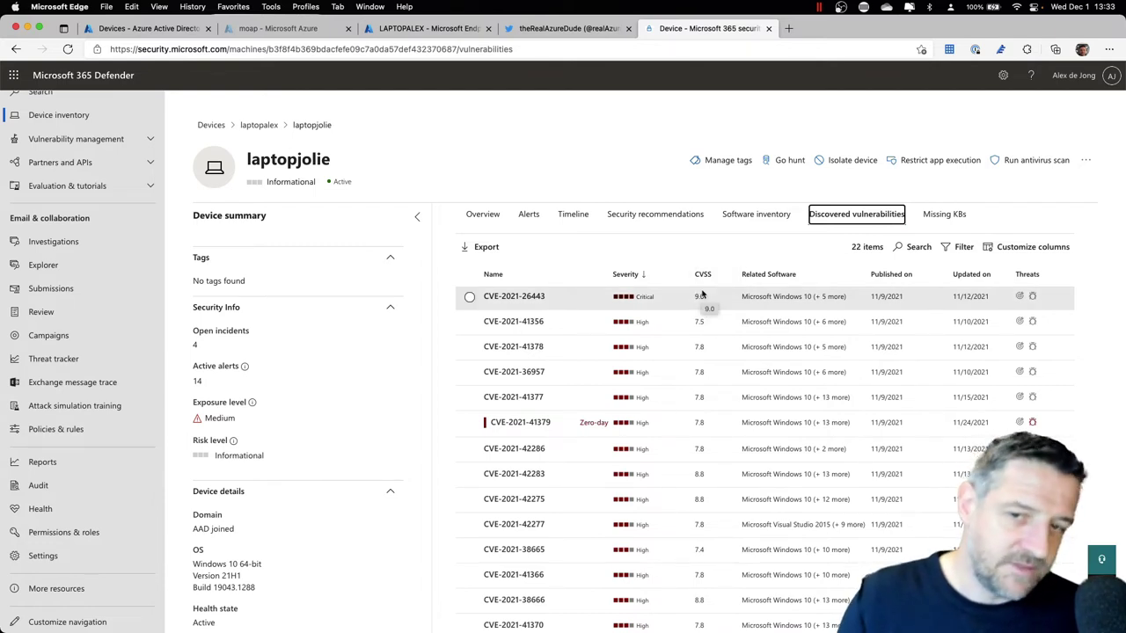
pyautogui.click(504, 299)
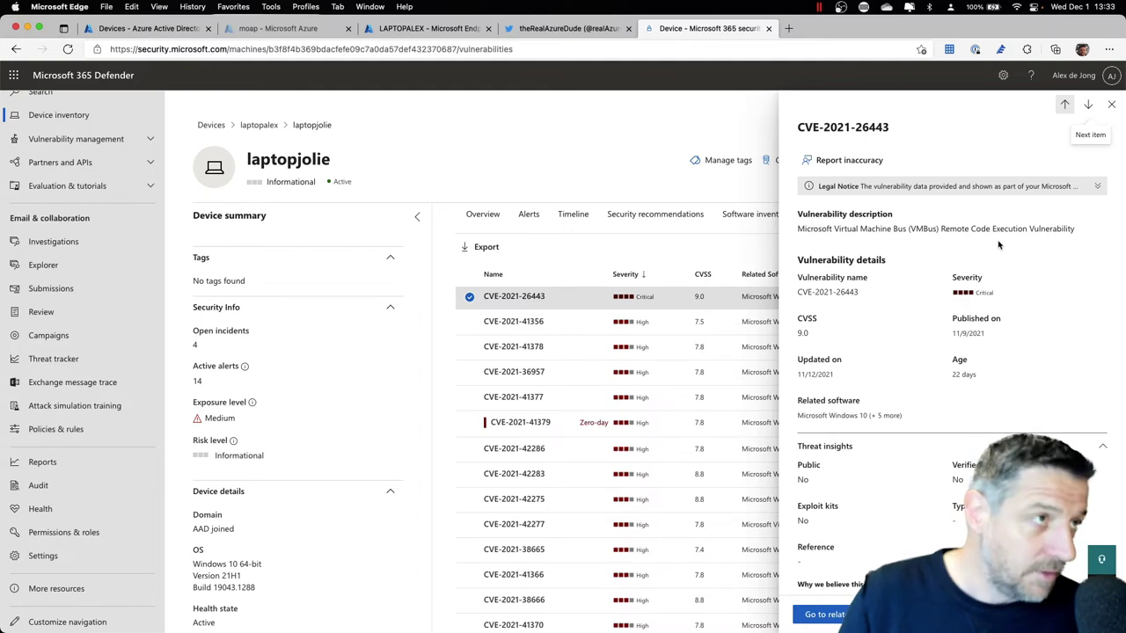
pyautogui.moveTo(802, 231); pyautogui.dragTo(1030, 230)
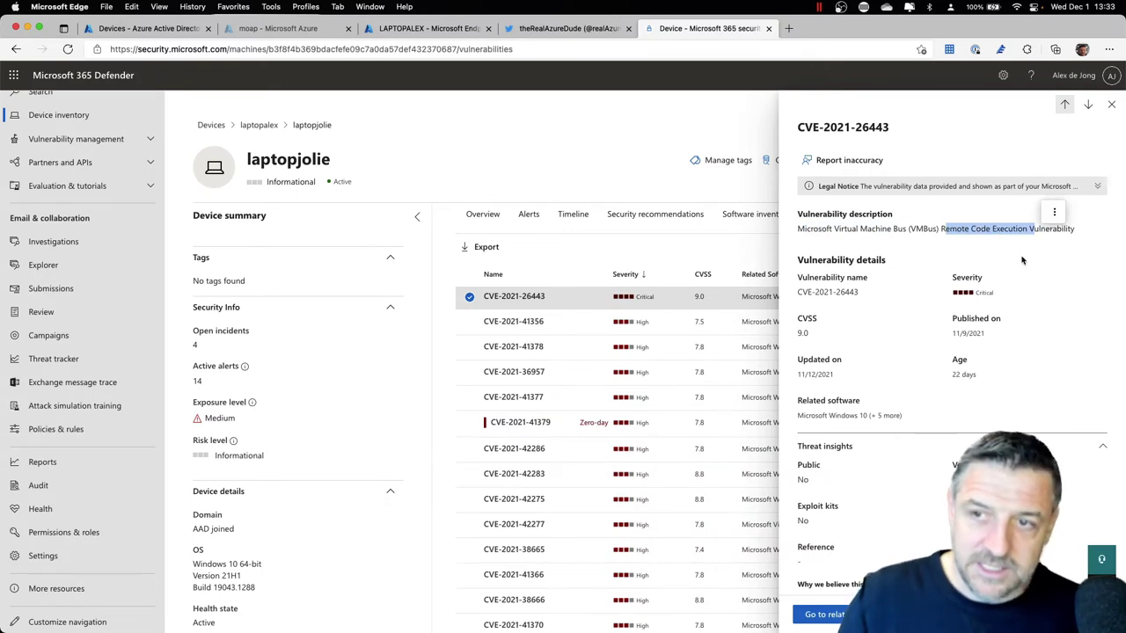
# Check the Windows 10 zero-day recommendation's exposed devices and 22 associated CVEs, then go to device inventory
pyautogui.click(823, 614)
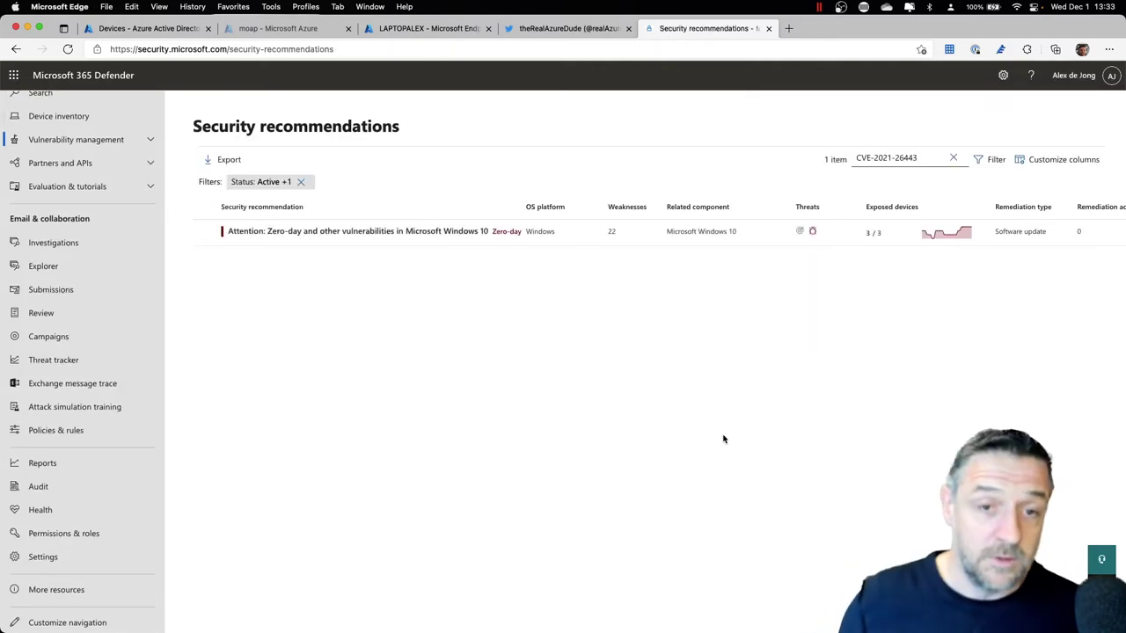
pyautogui.click(433, 229)
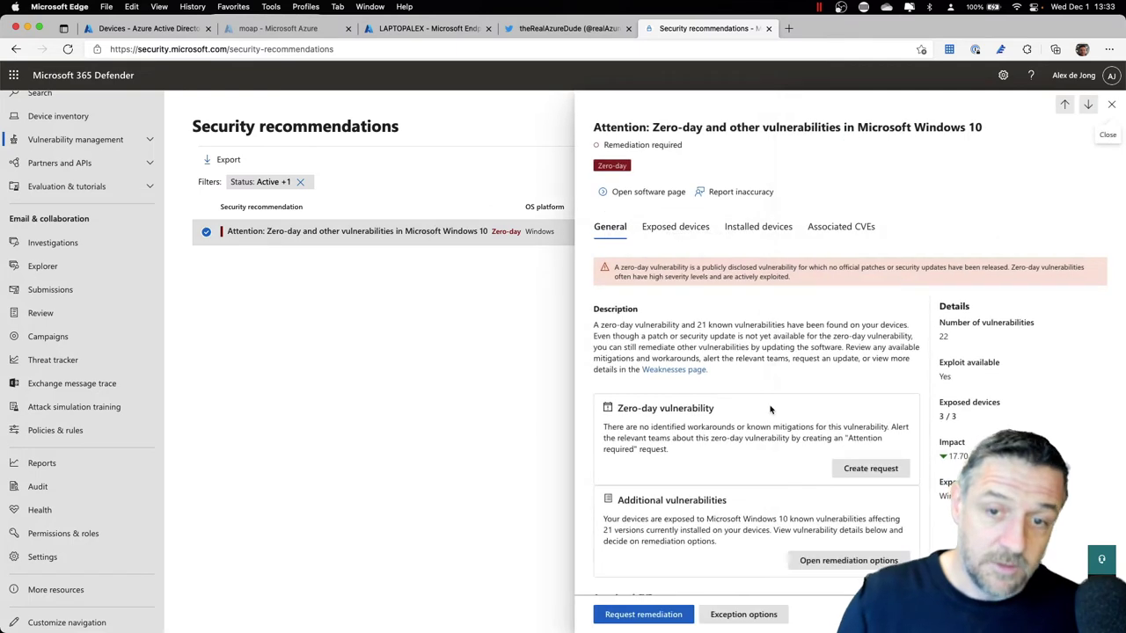
pyautogui.moveTo(621, 327); pyautogui.dragTo(751, 367)
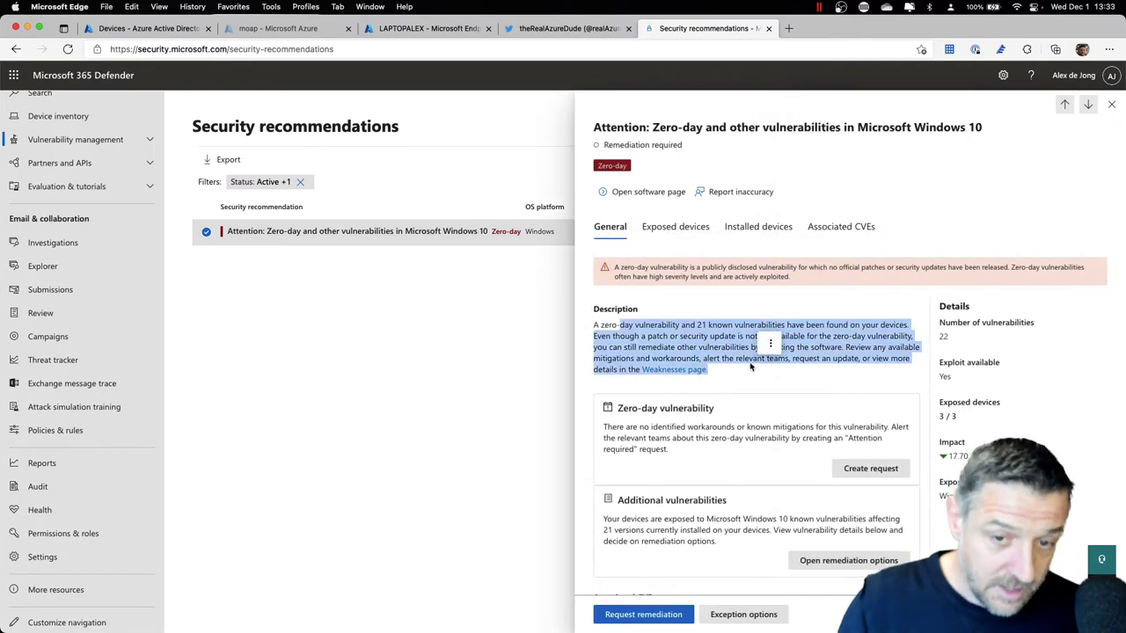
pyautogui.click(676, 226)
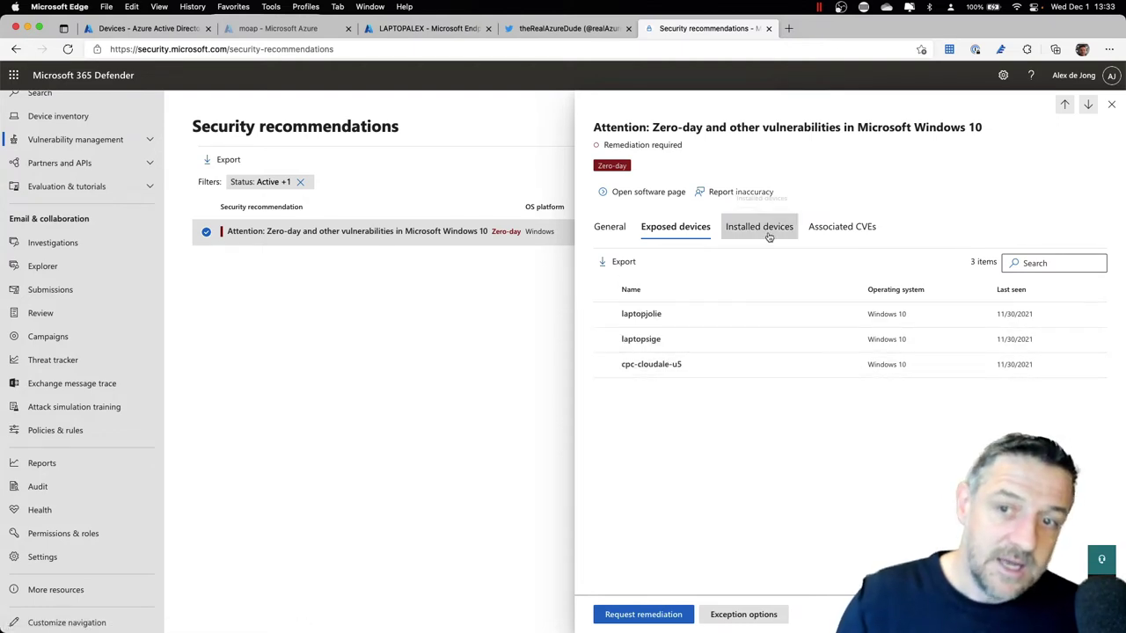
pyautogui.click(837, 231)
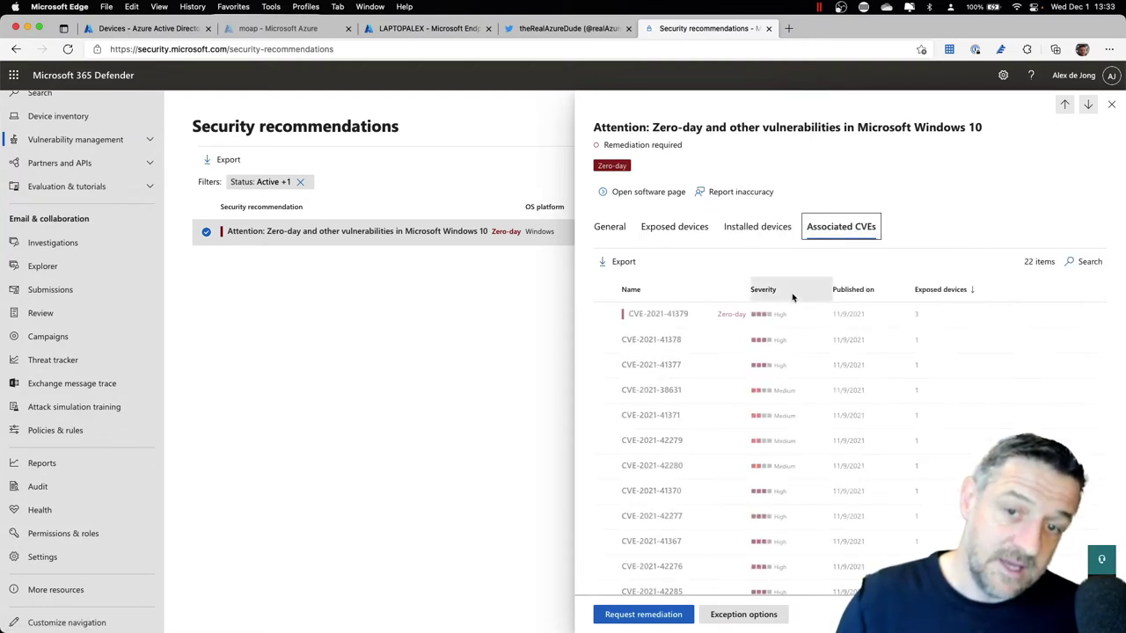
pyautogui.scroll(-3, 681, 422)
pyautogui.scroll(3, 695, 396)
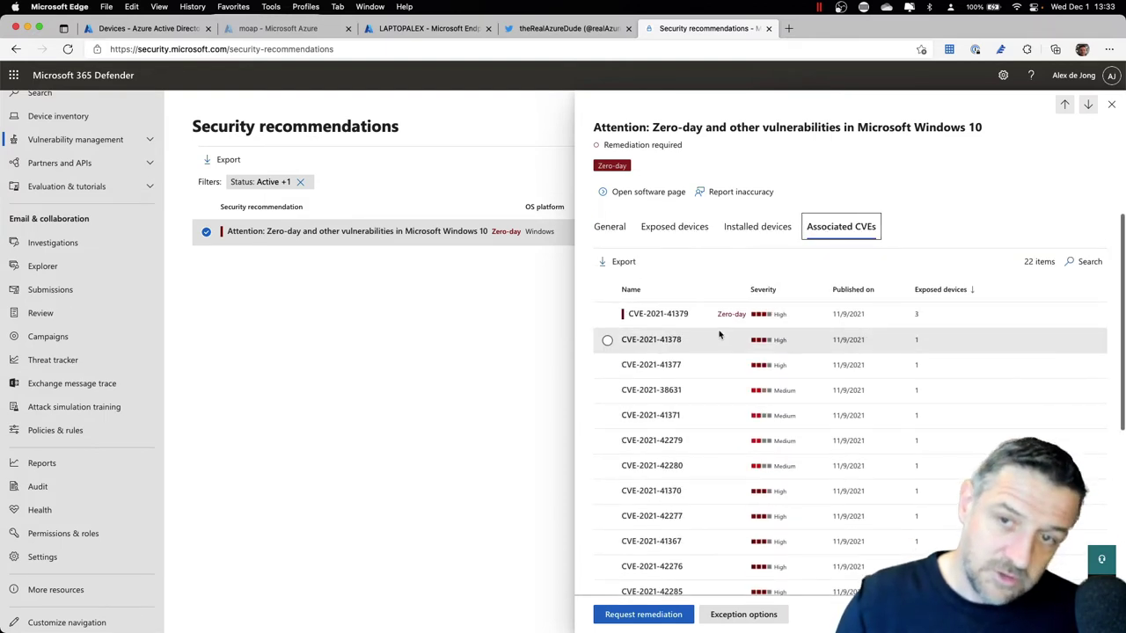
pyautogui.click(1111, 104)
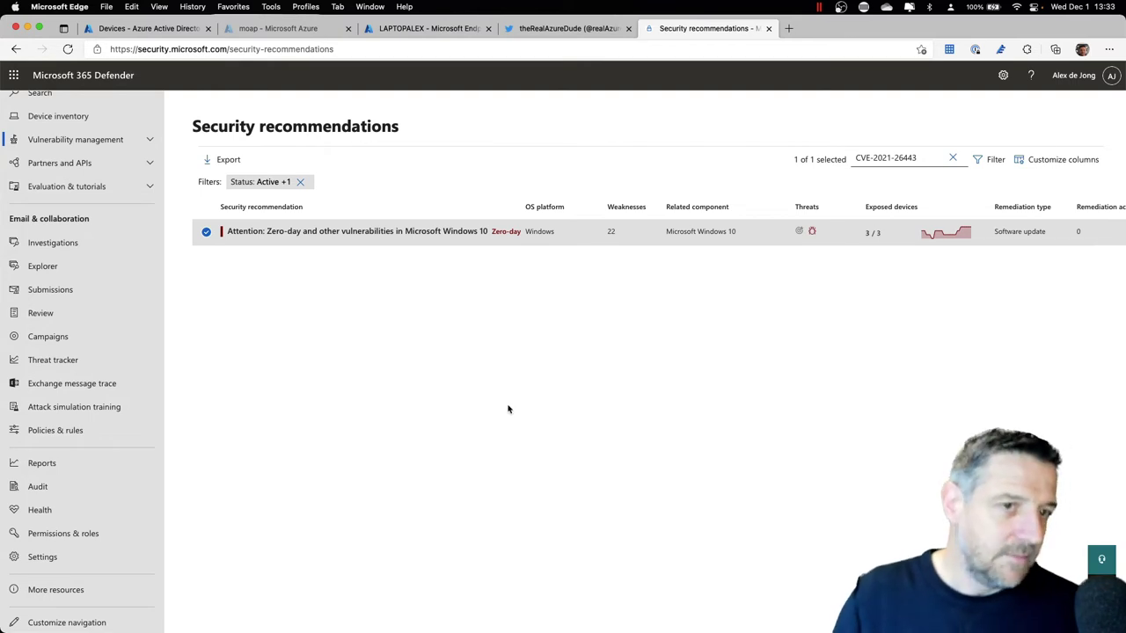
pyautogui.scroll(5, 104, 259)
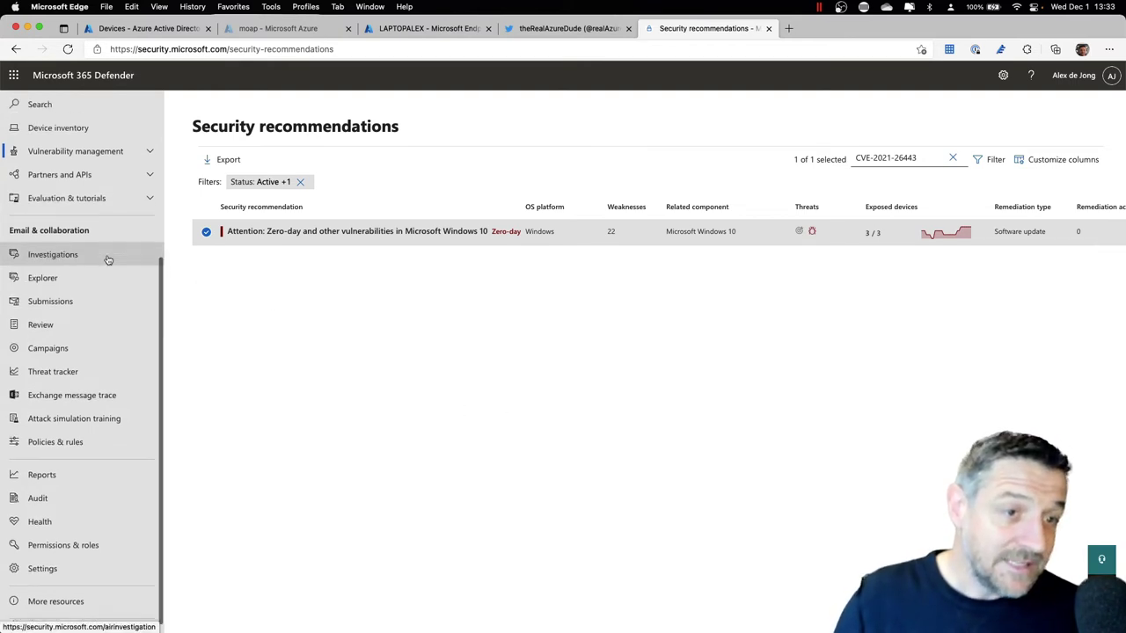
pyautogui.click(76, 286)
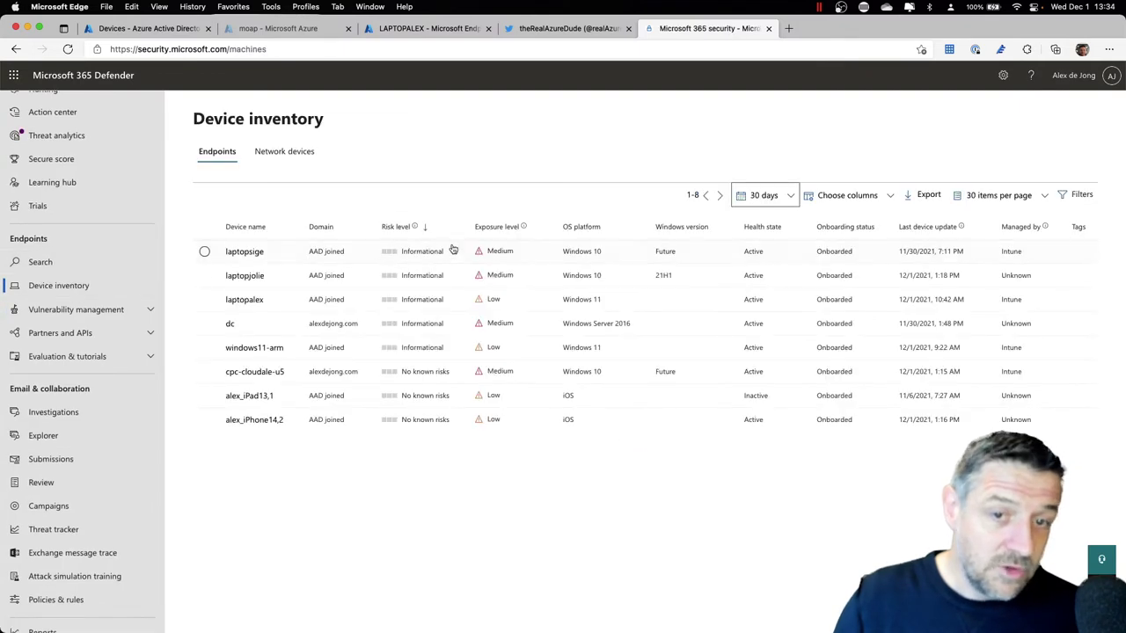
# Browse laptopalex's 35 installed applications, then show its 55 active security recommendations
pyautogui.click(251, 302)
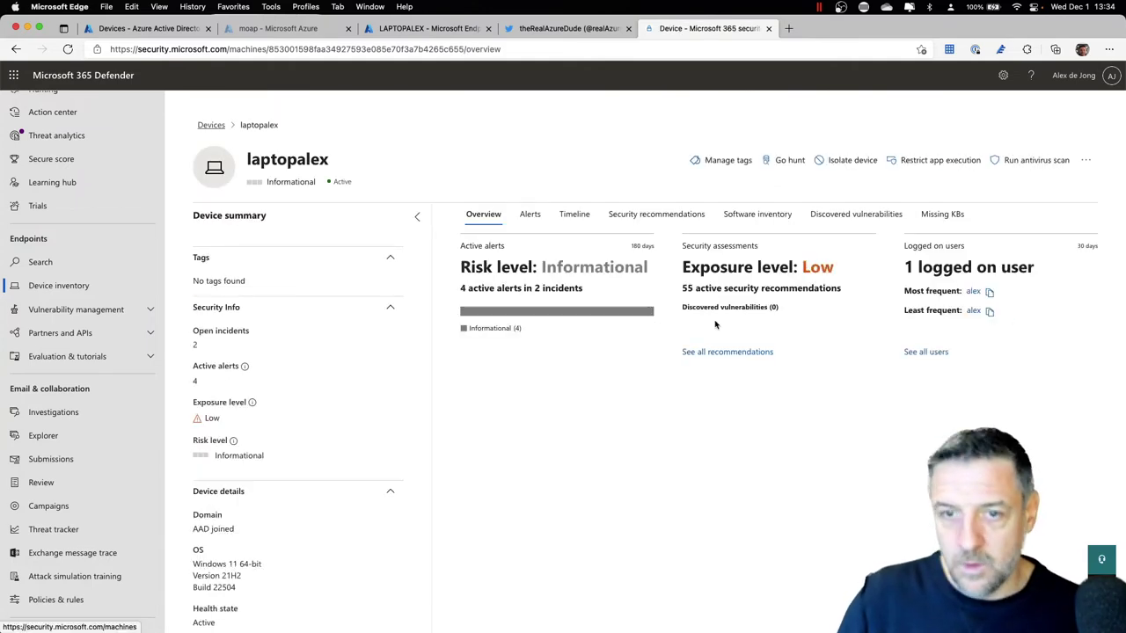
pyautogui.click(757, 214)
pyautogui.scroll(-1, 784, 317)
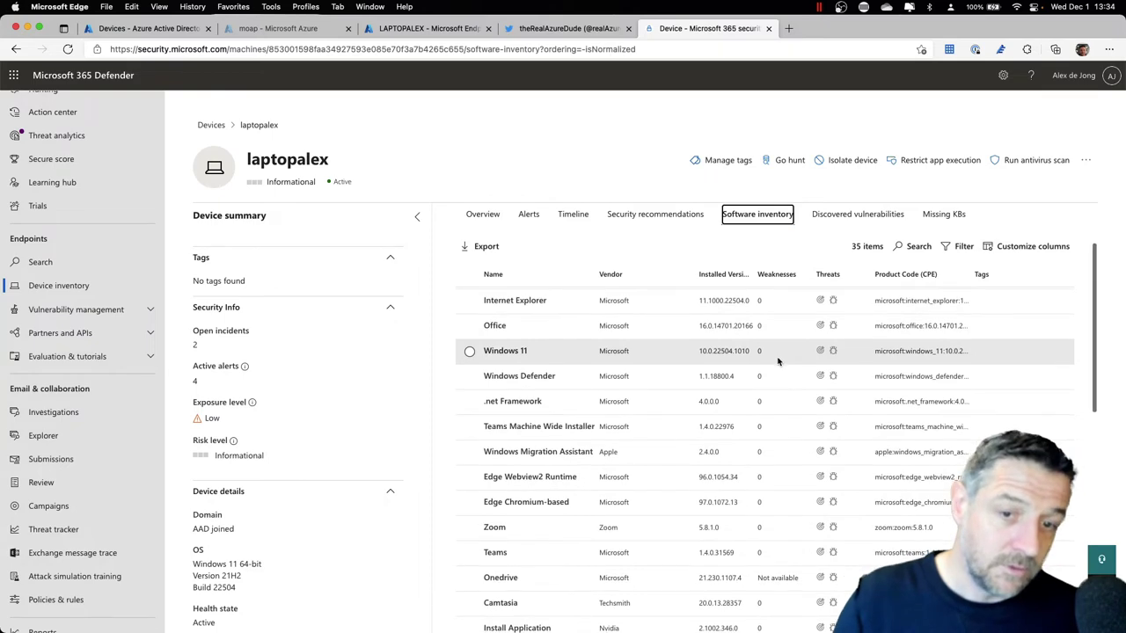
pyautogui.scroll(-5, 776, 387)
pyautogui.scroll(-1, 772, 412)
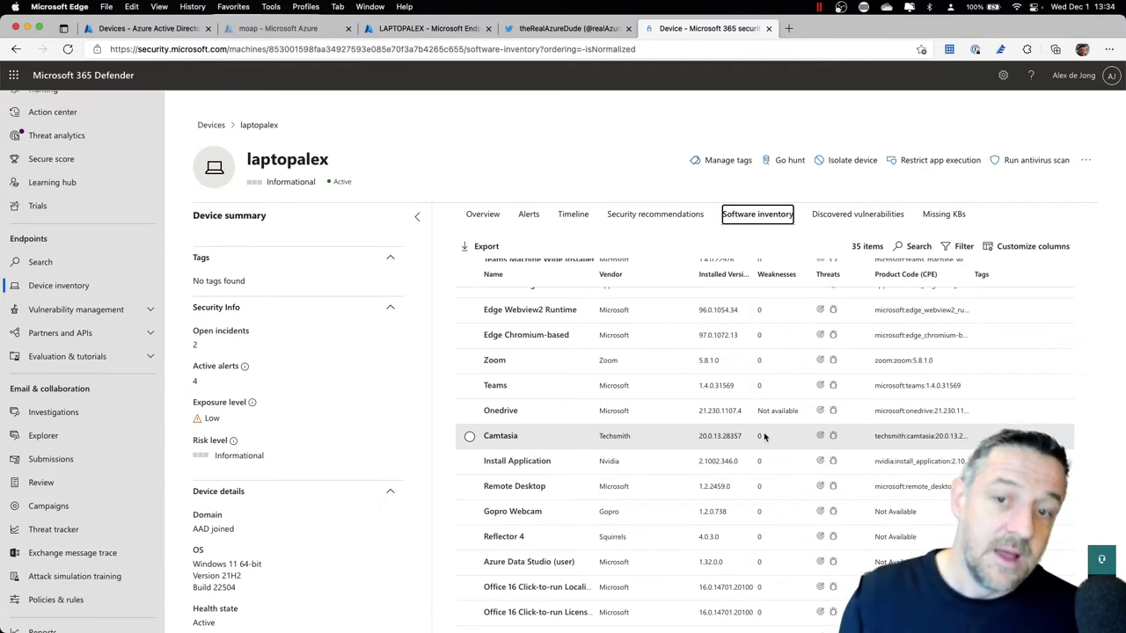
pyautogui.scroll(4, 771, 433)
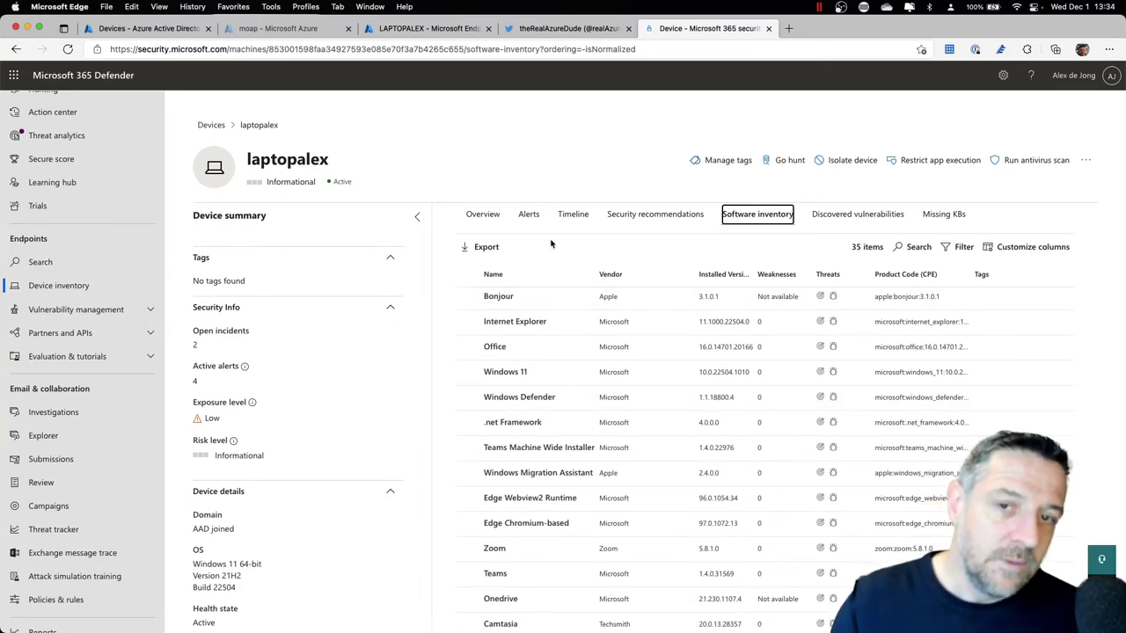
pyautogui.click(655, 224)
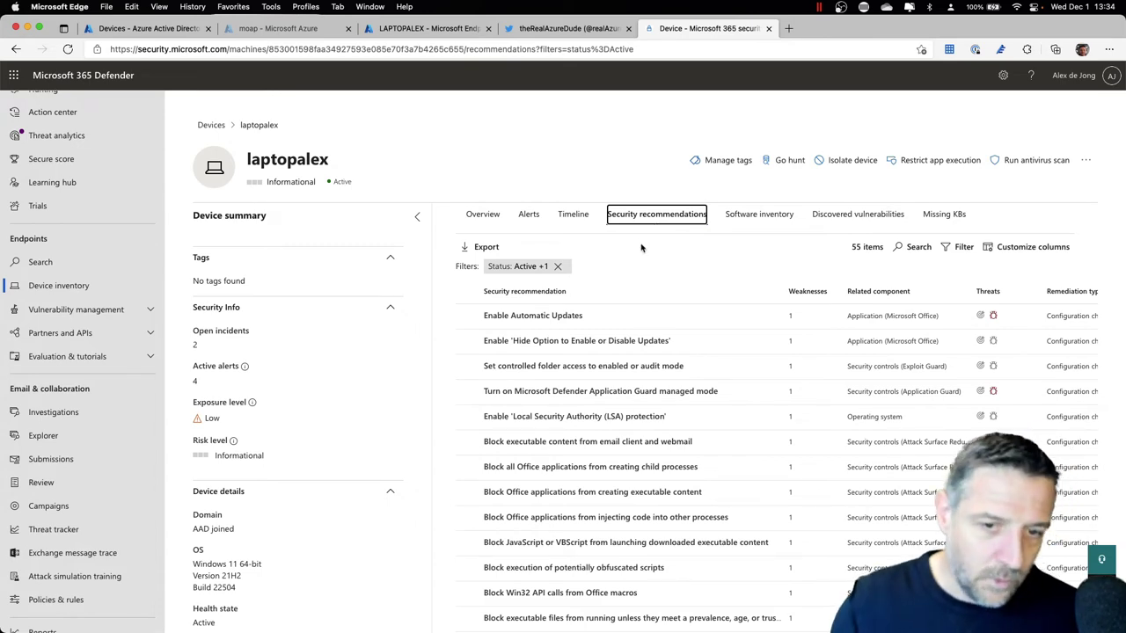
# Read the remediation options for 'Block Office applications from creating executable content'
pyautogui.scroll(-5, 651, 430)
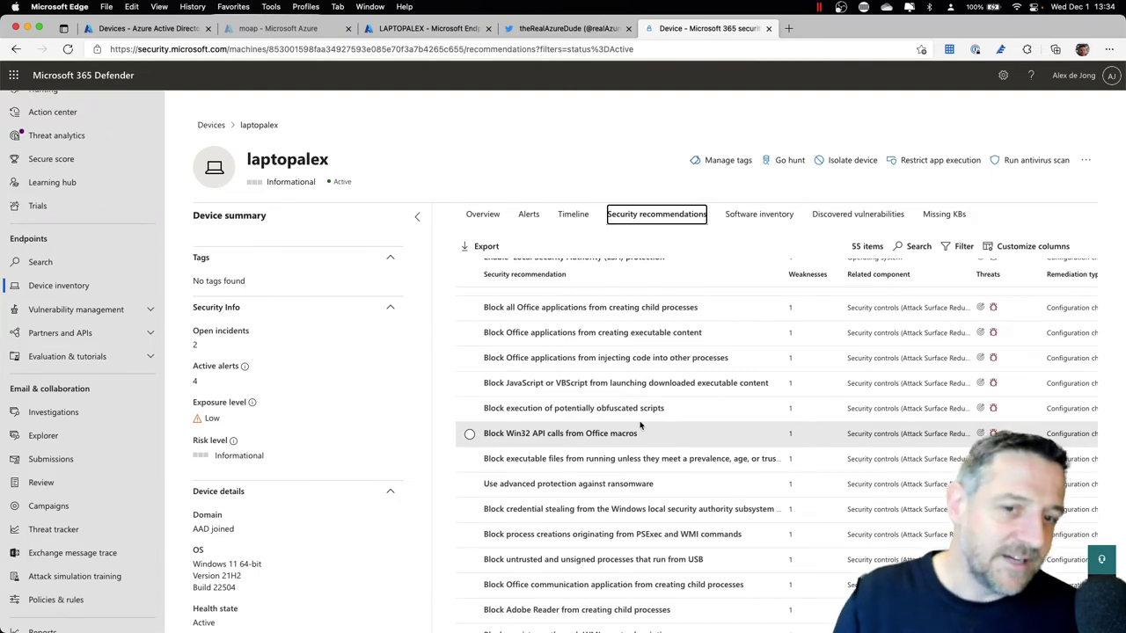
pyautogui.scroll(3, 640, 426)
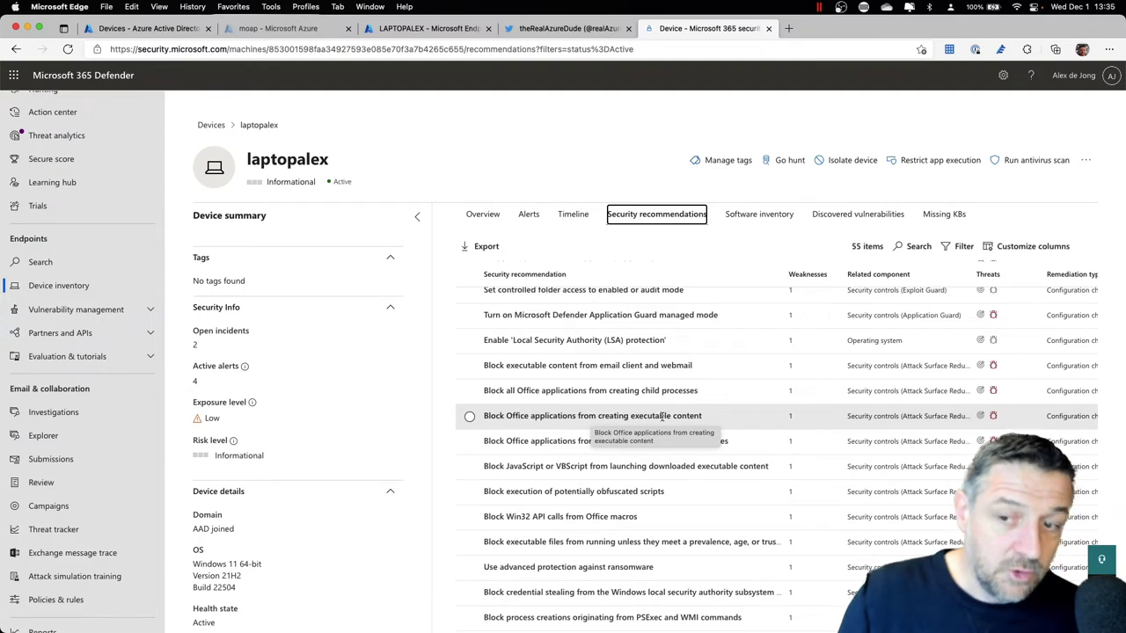
pyautogui.click(469, 417)
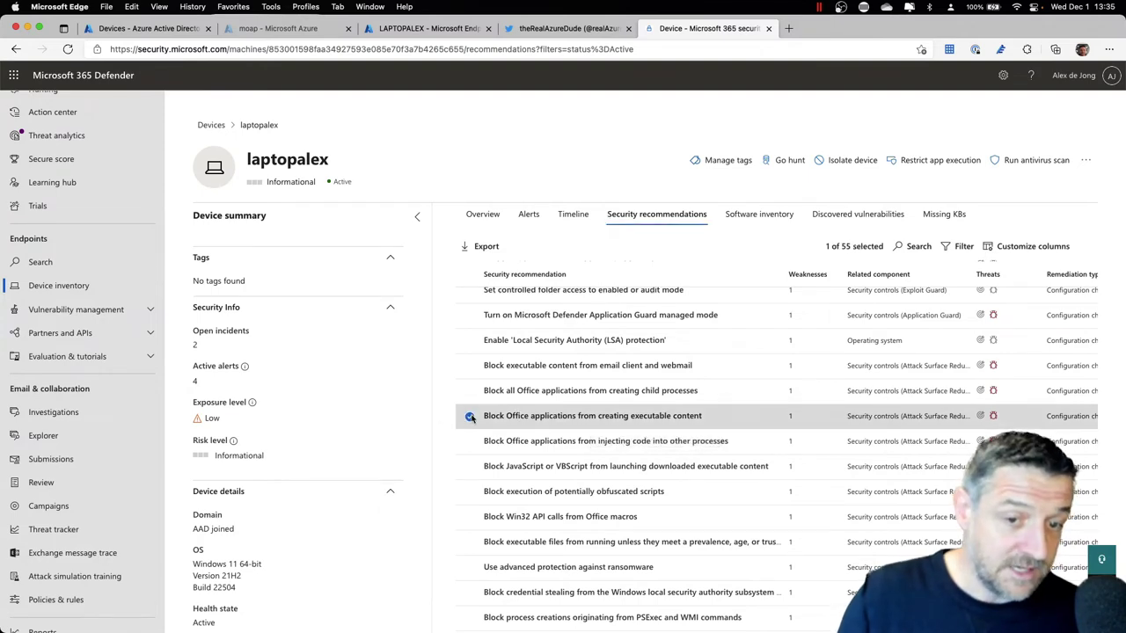
pyautogui.click(534, 417)
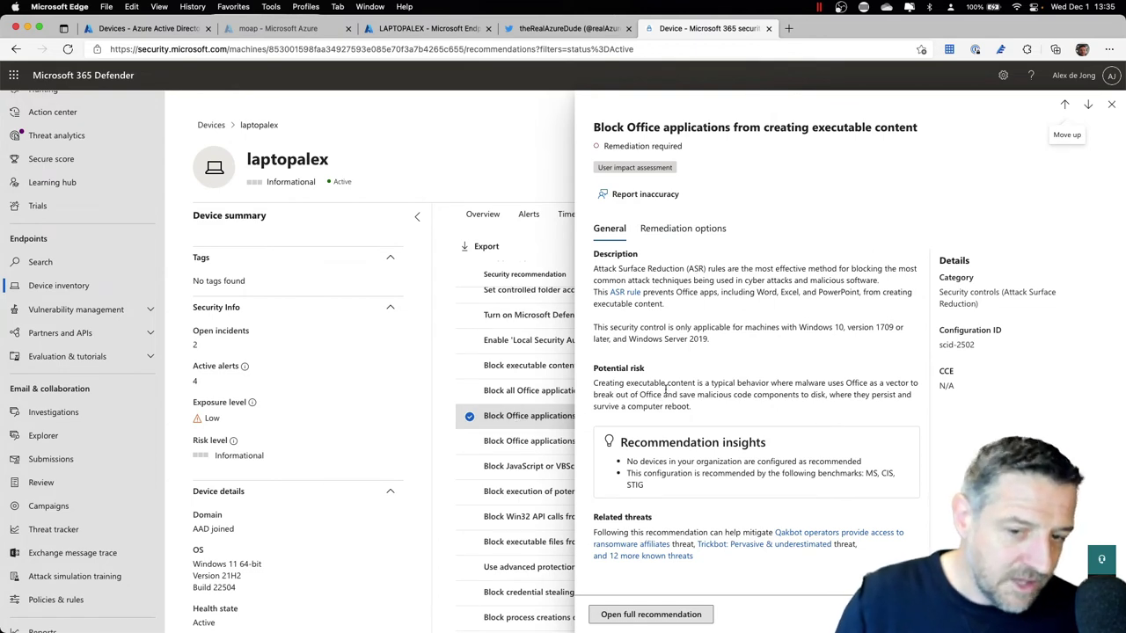
pyautogui.click(668, 229)
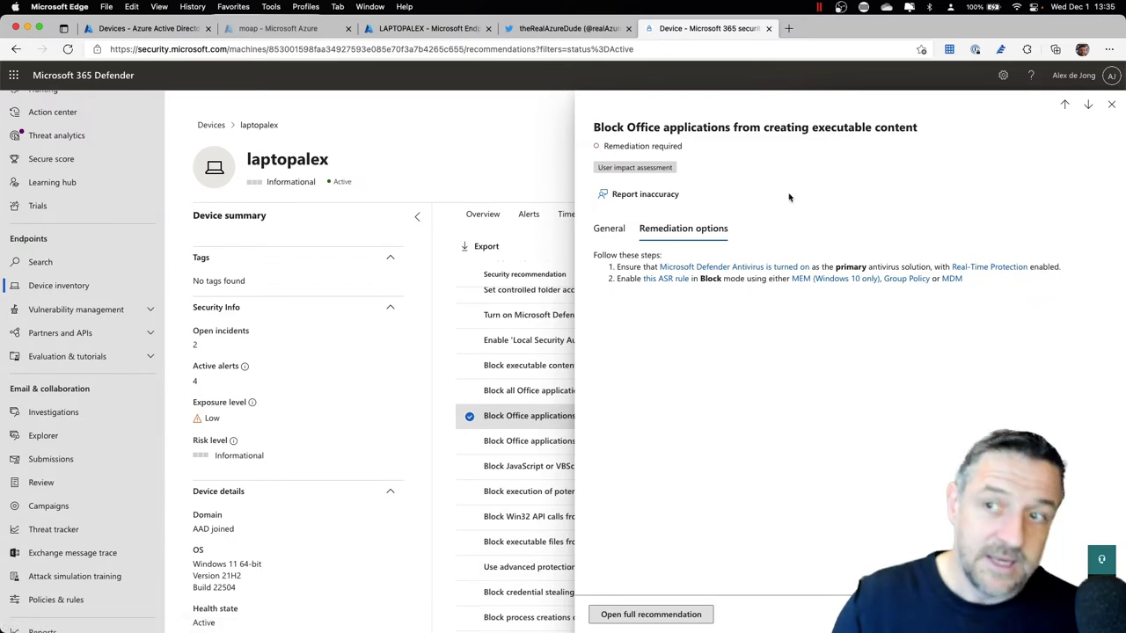
pyautogui.click(1111, 104)
# Go to the Threat & Vulnerability Management dashboard showing exposure score 23/100
pyautogui.scroll(-1, 668, 374)
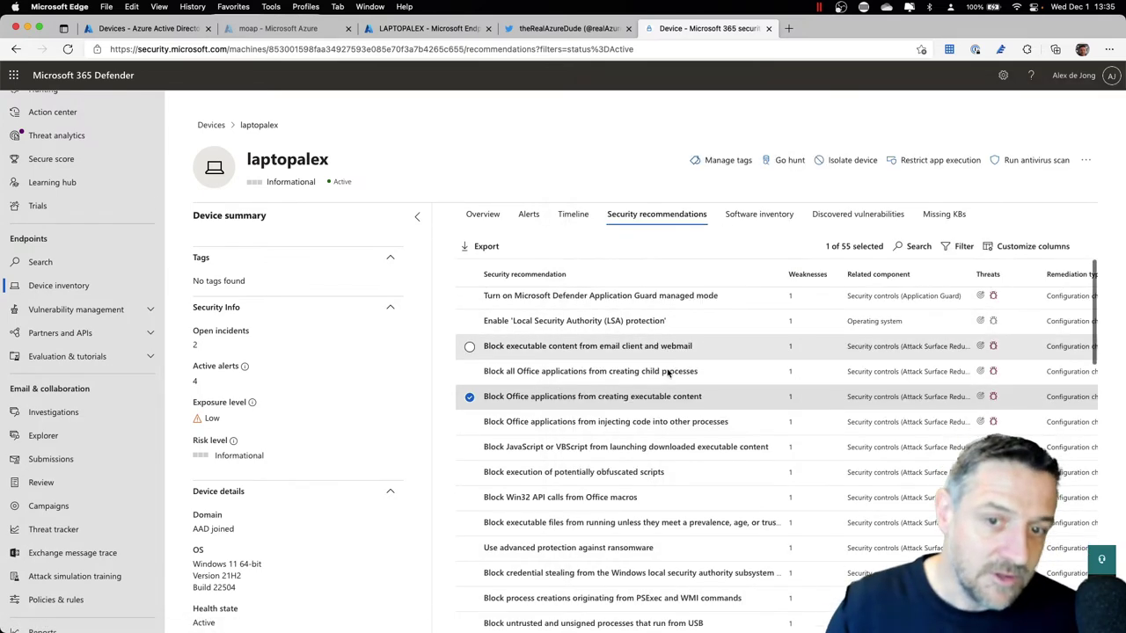
pyautogui.scroll(-5, 668, 374)
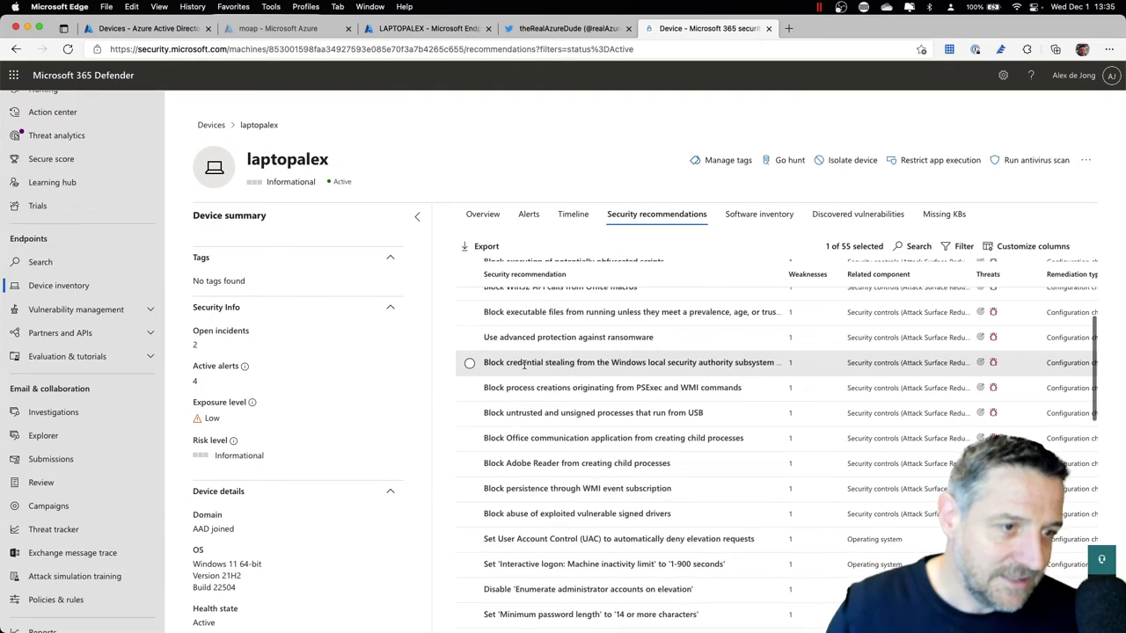
pyautogui.scroll(6, 524, 364)
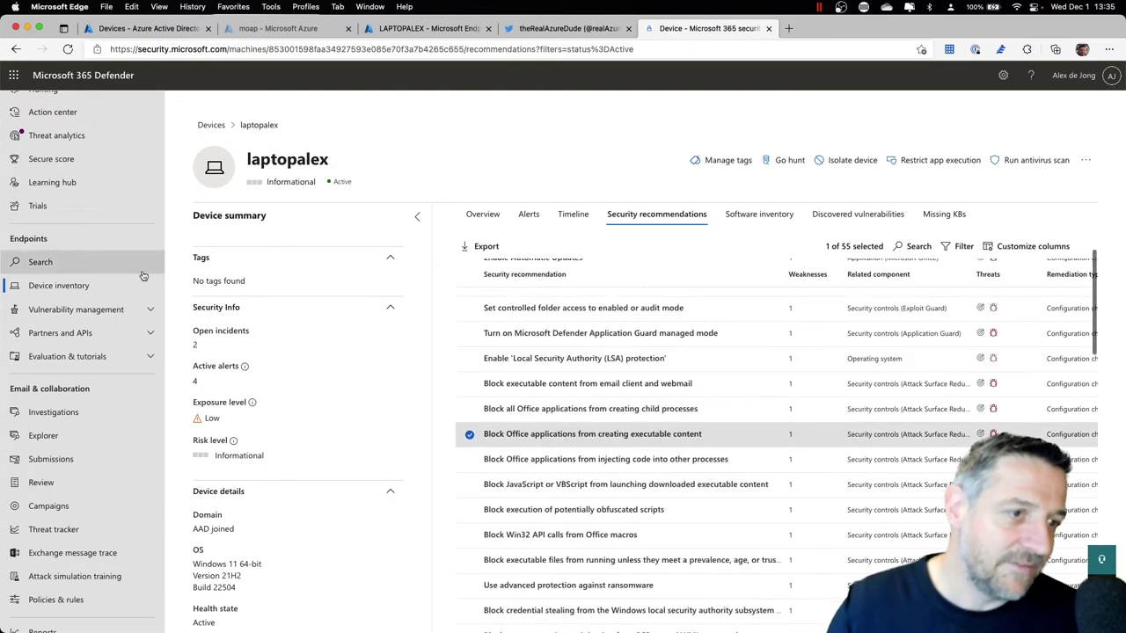
pyautogui.click(75, 312)
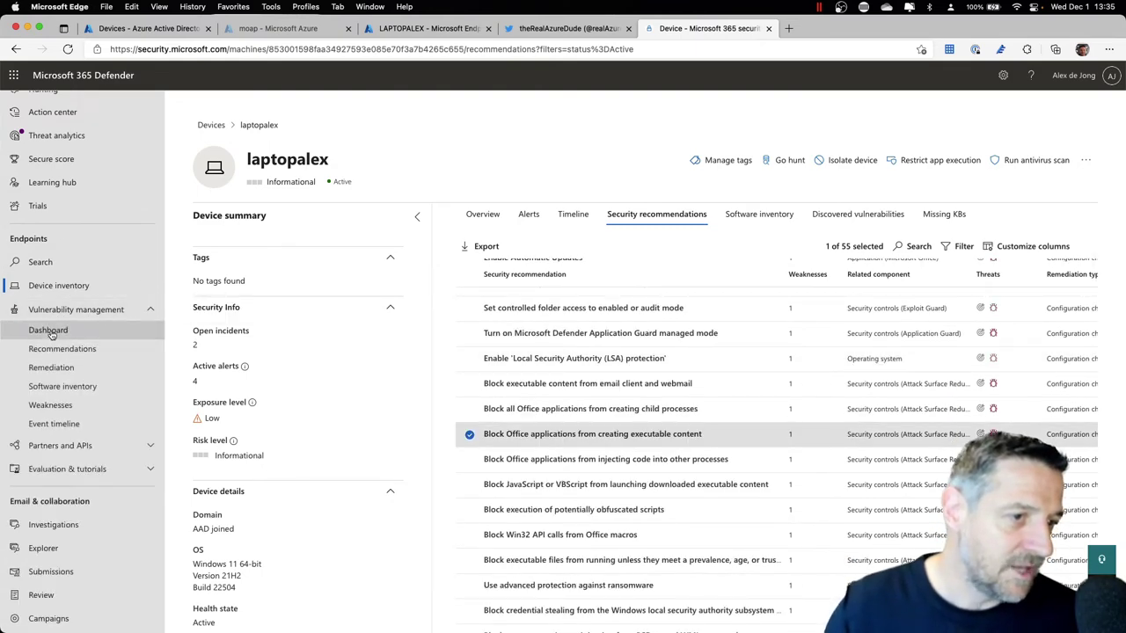
pyautogui.click(48, 331)
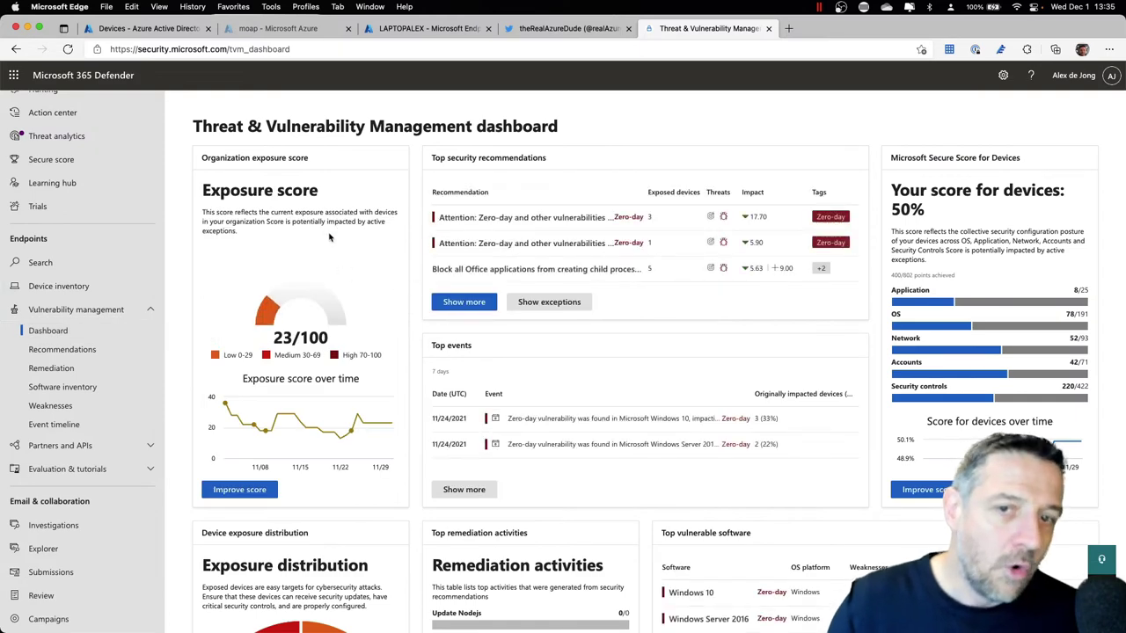
# Inspect exposure score events for 11/7/2021, then list the 68 security recommendations
pyautogui.scroll(-5, 743, 303)
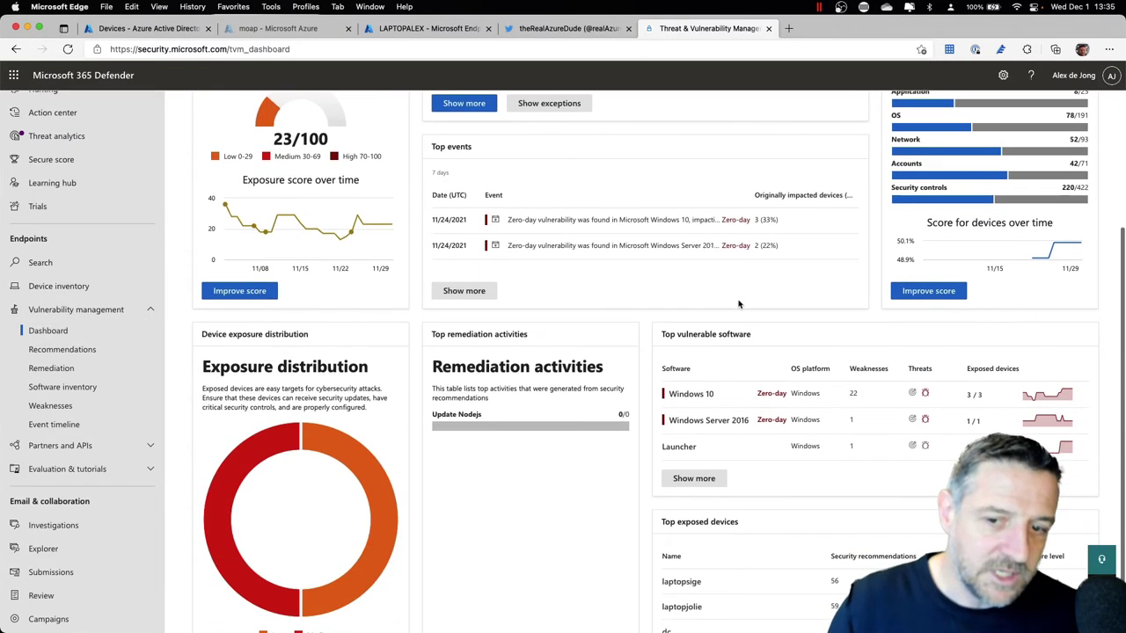
pyautogui.scroll(5, 738, 303)
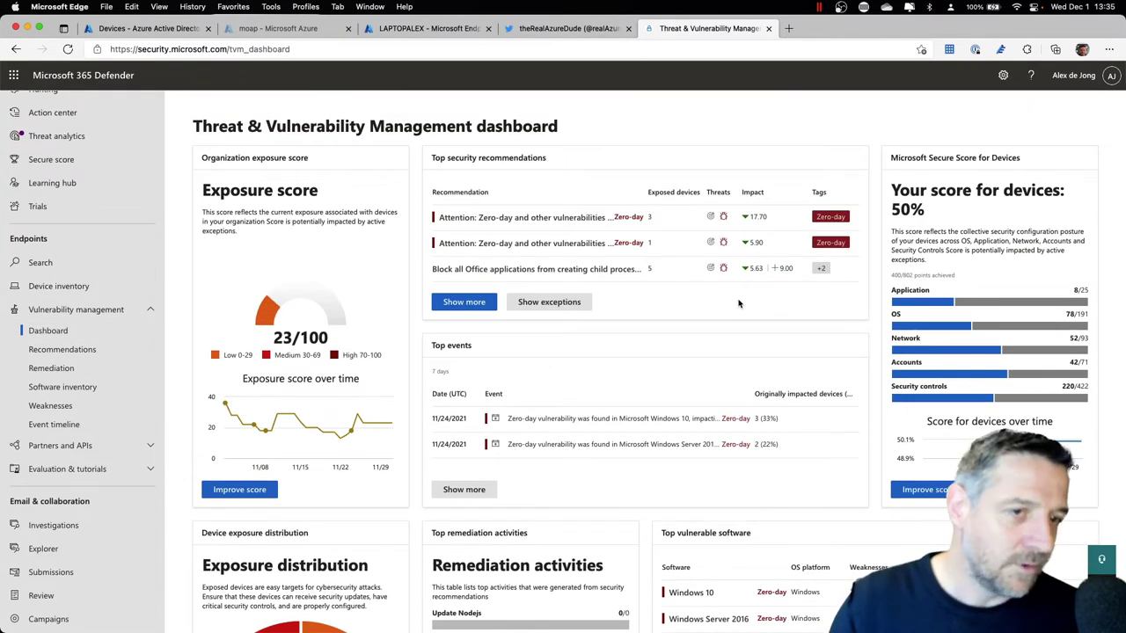
pyautogui.moveTo(313, 442)
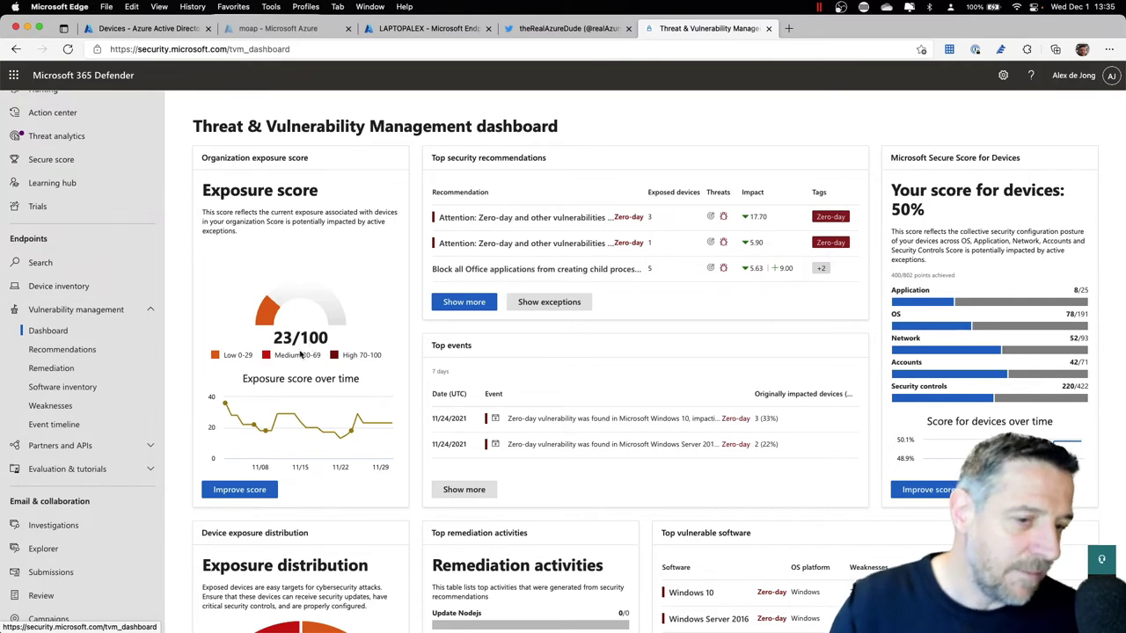
pyautogui.click(249, 400)
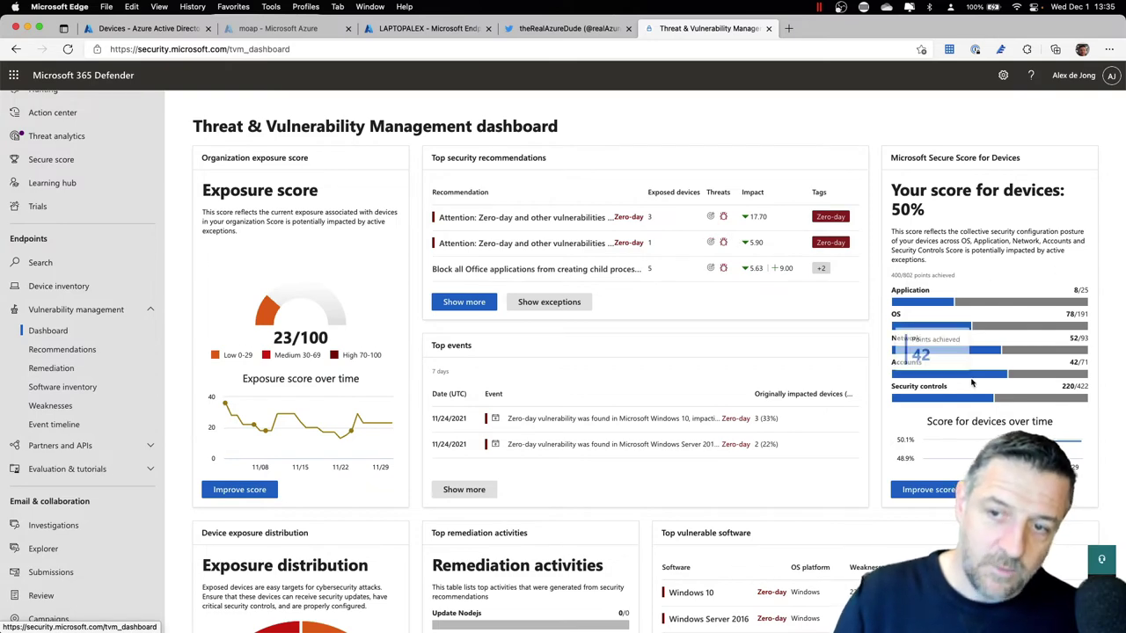
pyautogui.scroll(-5, 939, 313)
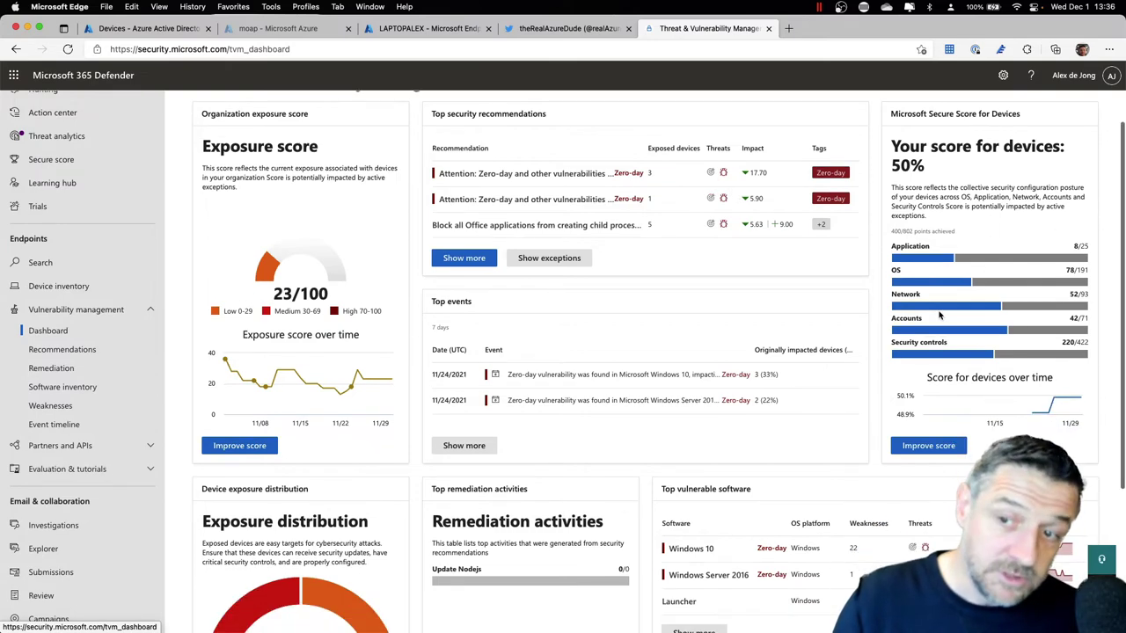
pyautogui.scroll(-1, 939, 313)
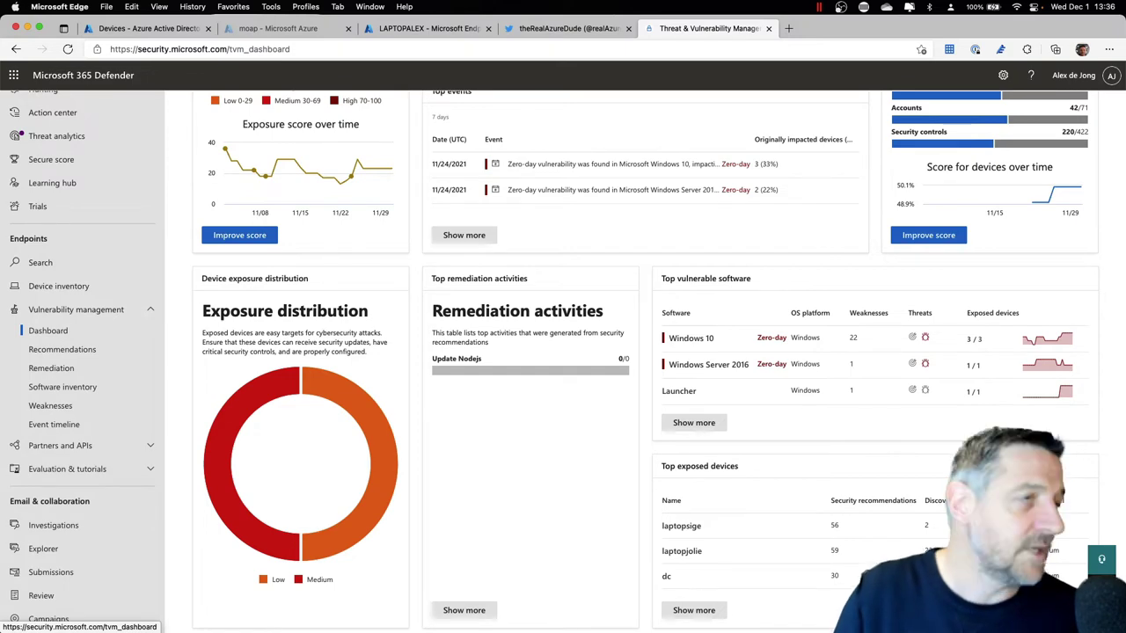
pyautogui.scroll(4, 633, 422)
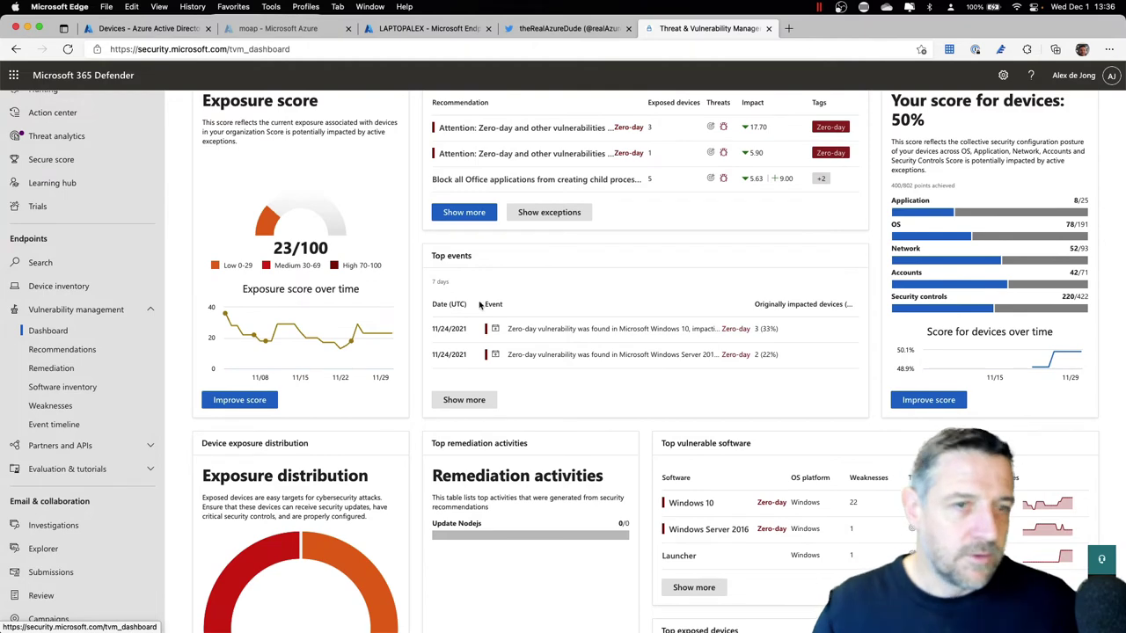
pyautogui.click(101, 357)
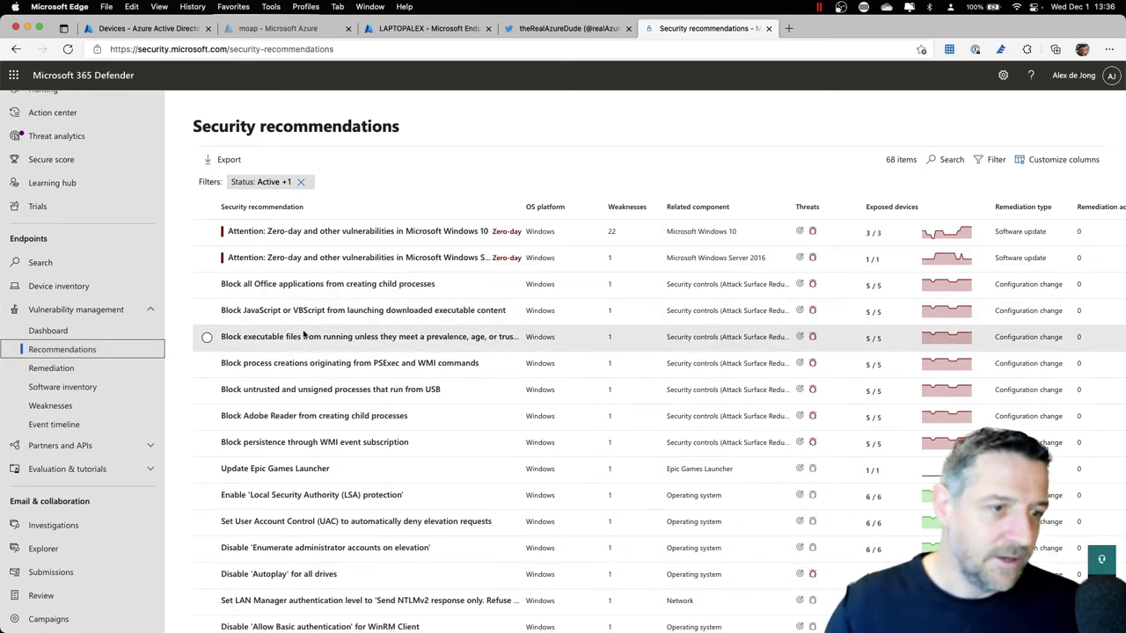
# Look over the software inventory and the 23 weaknesses, then return to the 8-endpoint device inventory
pyautogui.click(81, 392)
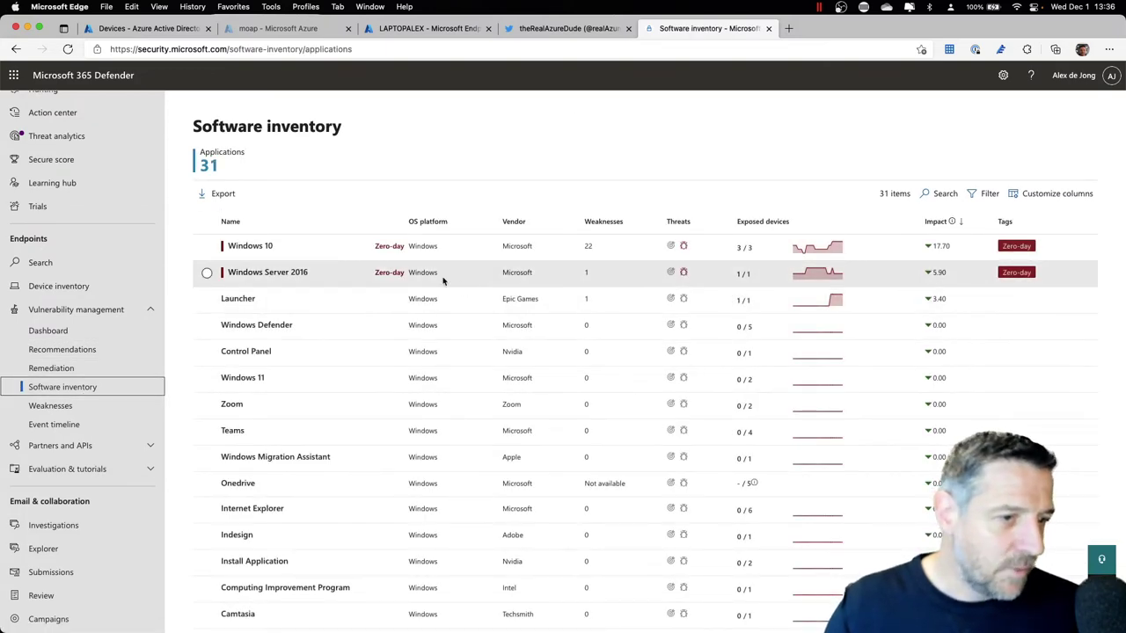
pyautogui.click(53, 406)
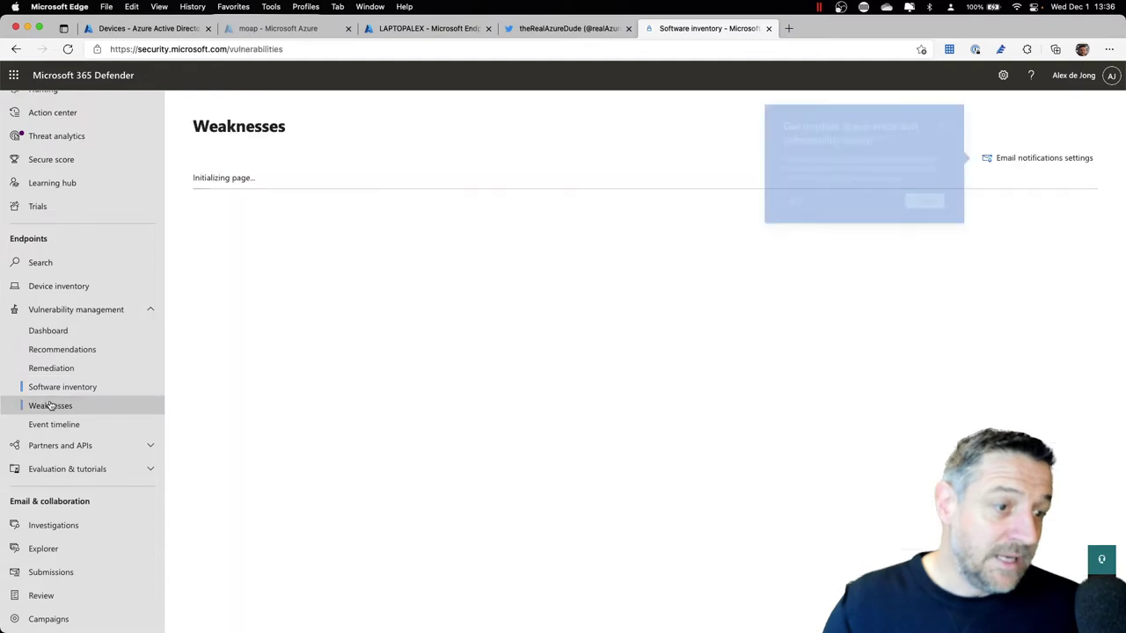
pyautogui.click(952, 120)
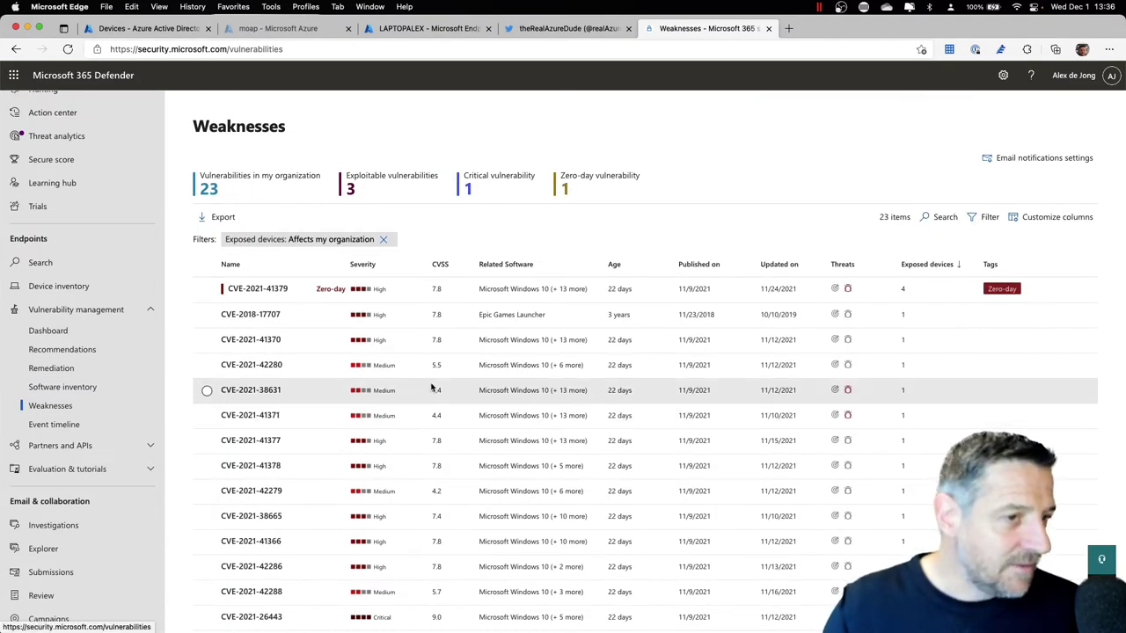
pyautogui.click(68, 288)
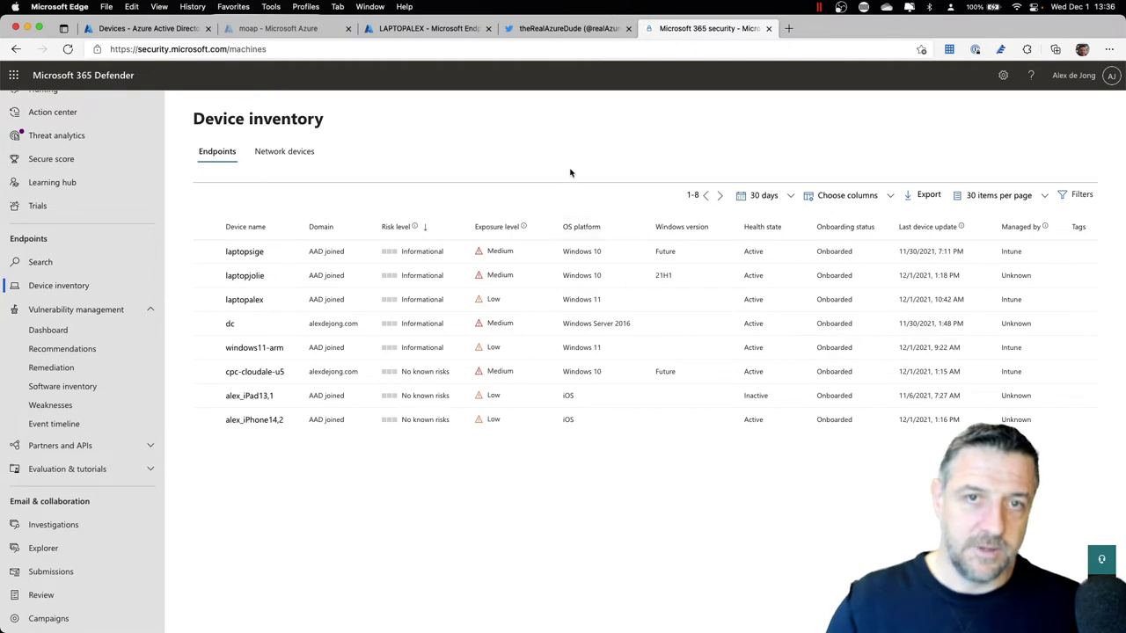
# Reload the Defender device inventory page from the address bar
pyautogui.click(528, 28)
pyautogui.click(656, 28)
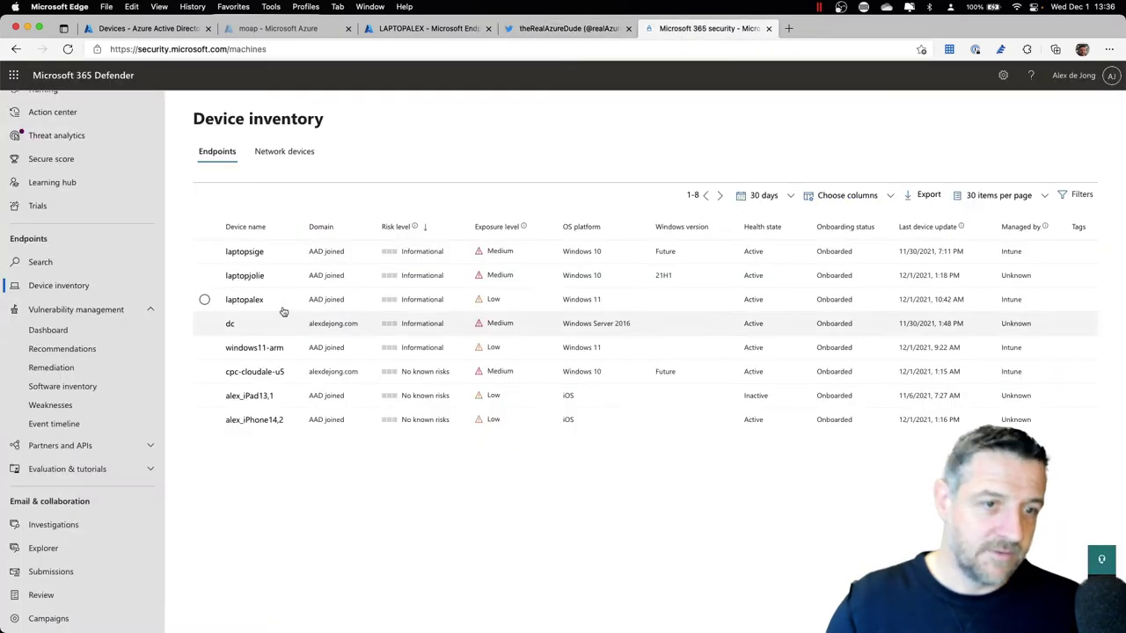
pyautogui.click(299, 52)
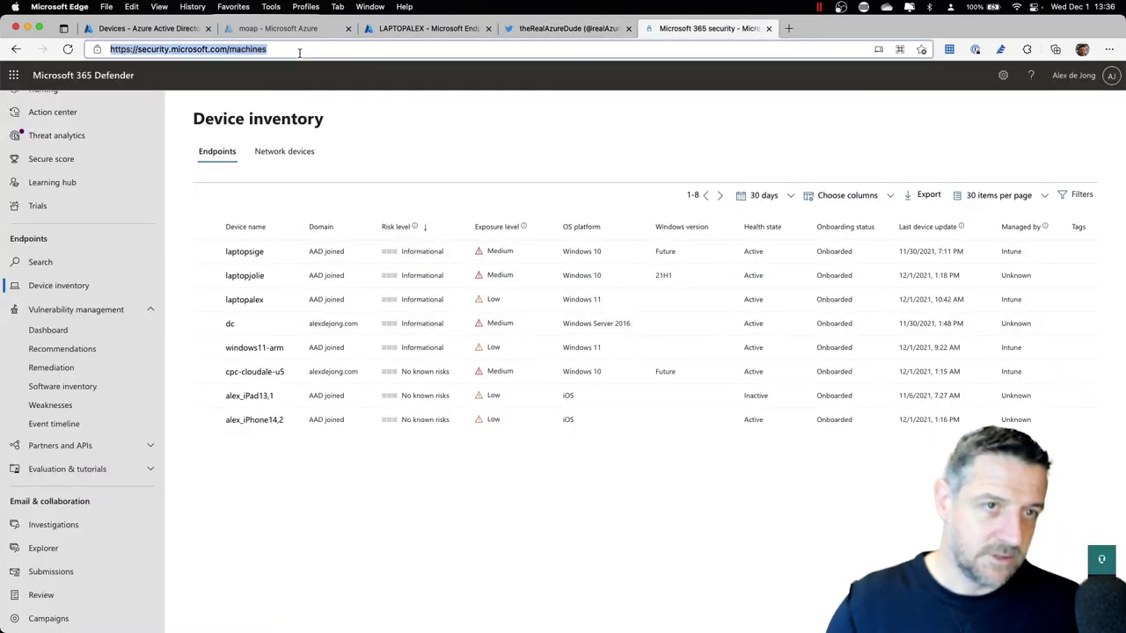
pyautogui.press('Return')
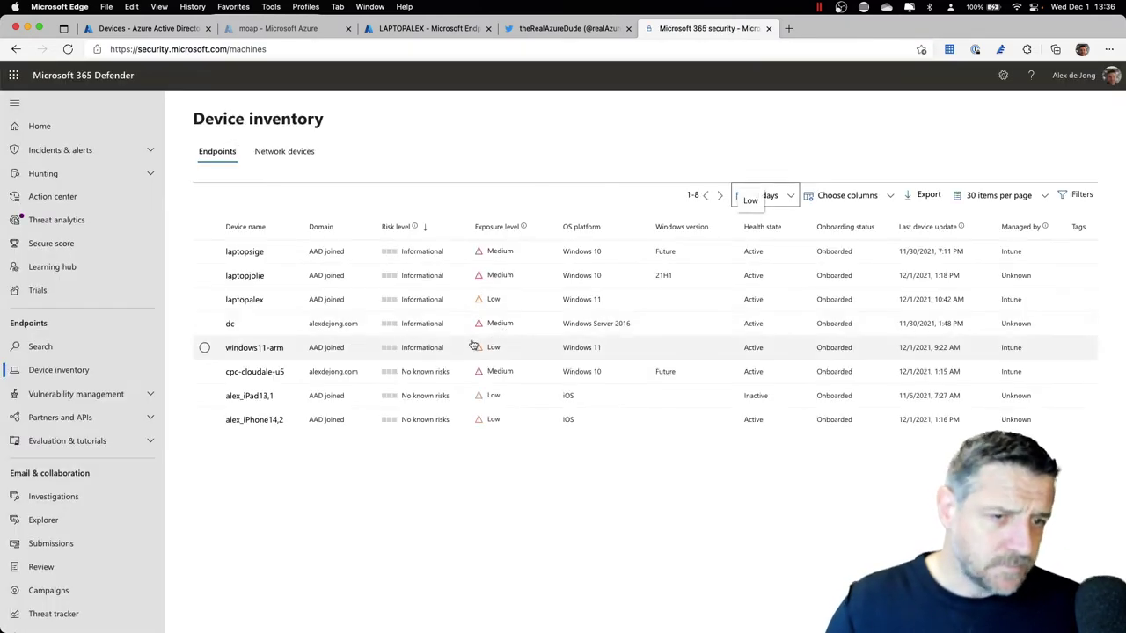
# Open laptopalex and browse its tabs, ending on its four Informational 'Google search detect' alerts
pyautogui.click(256, 305)
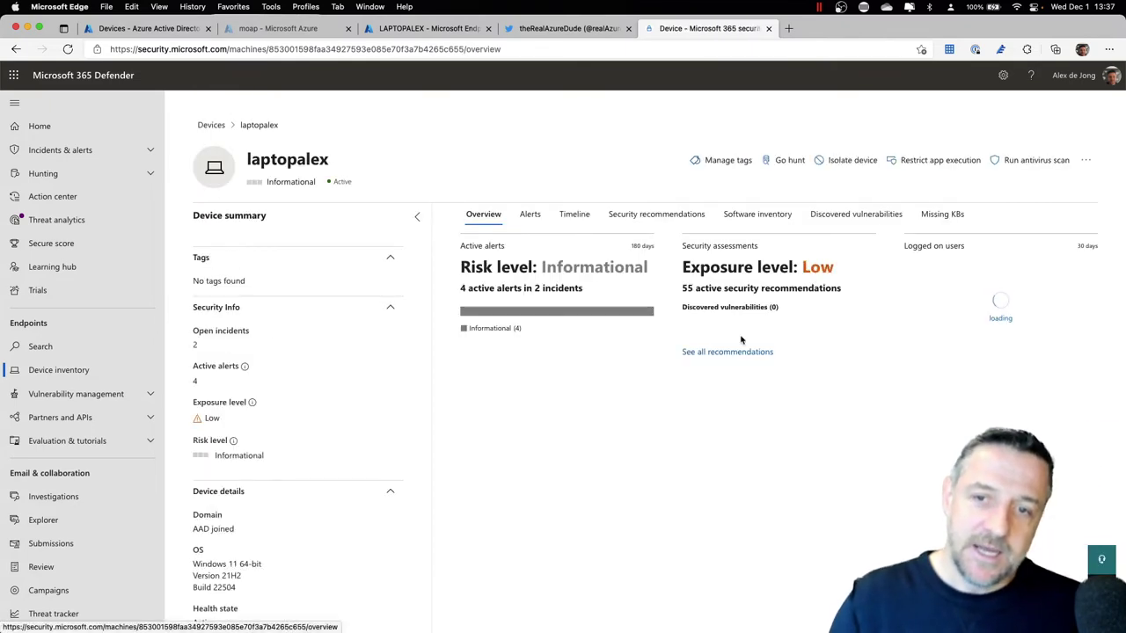
pyautogui.click(751, 219)
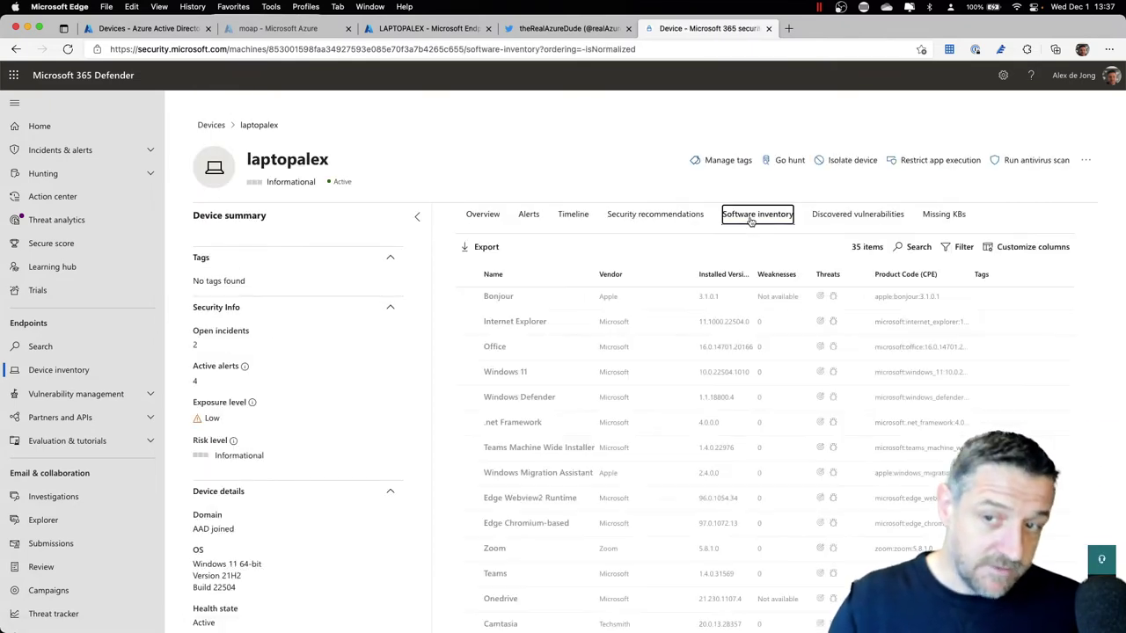
pyautogui.click(852, 217)
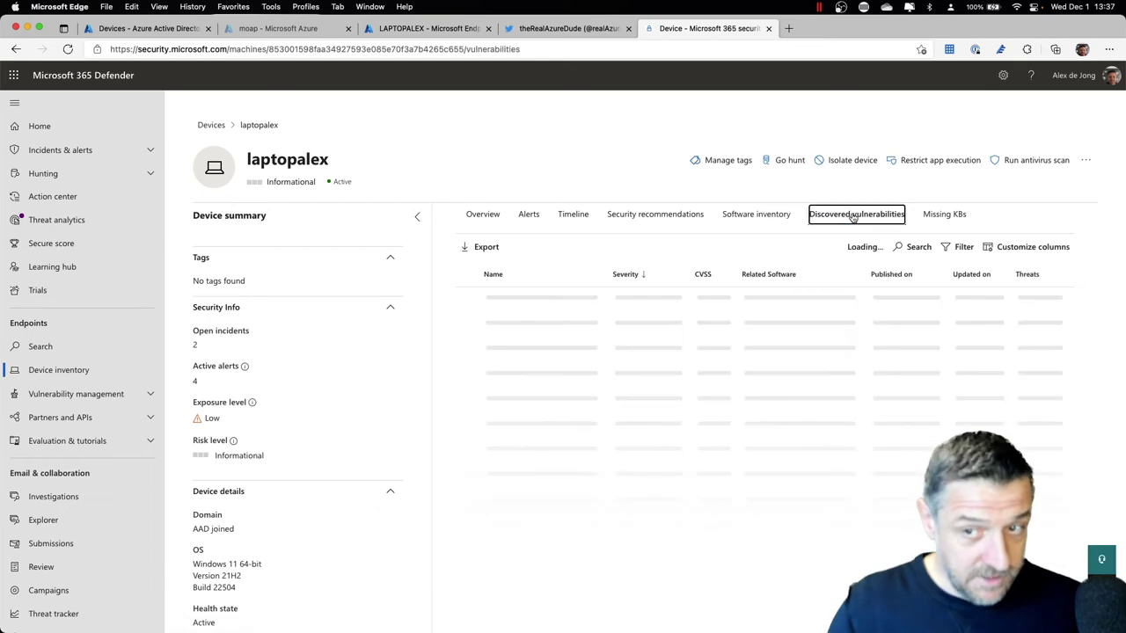
pyautogui.click(691, 217)
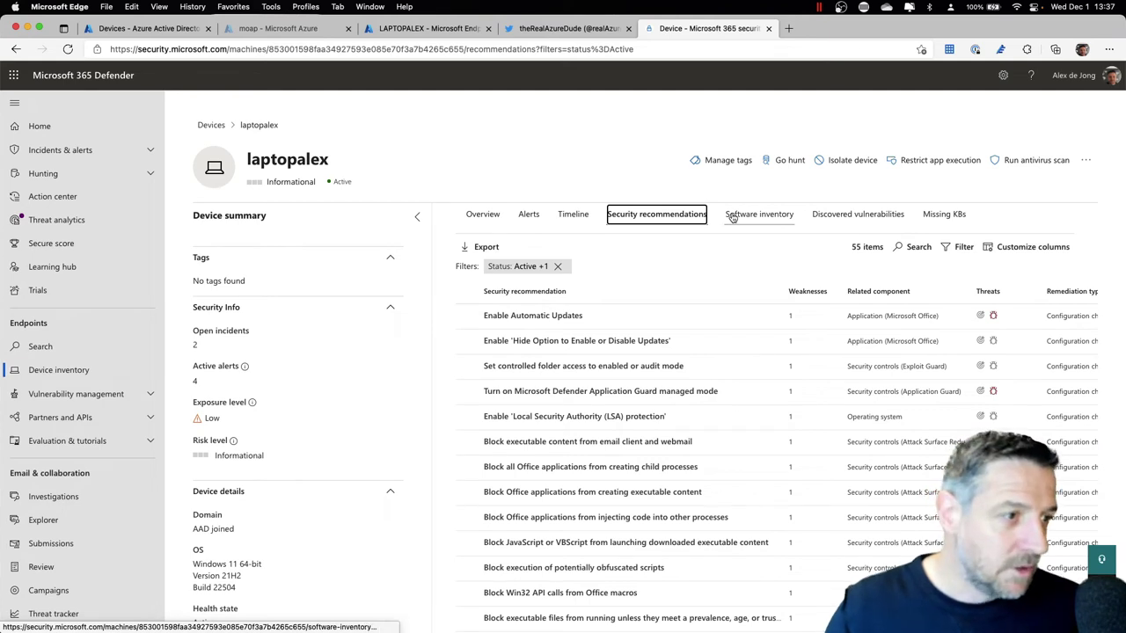
pyautogui.click(521, 216)
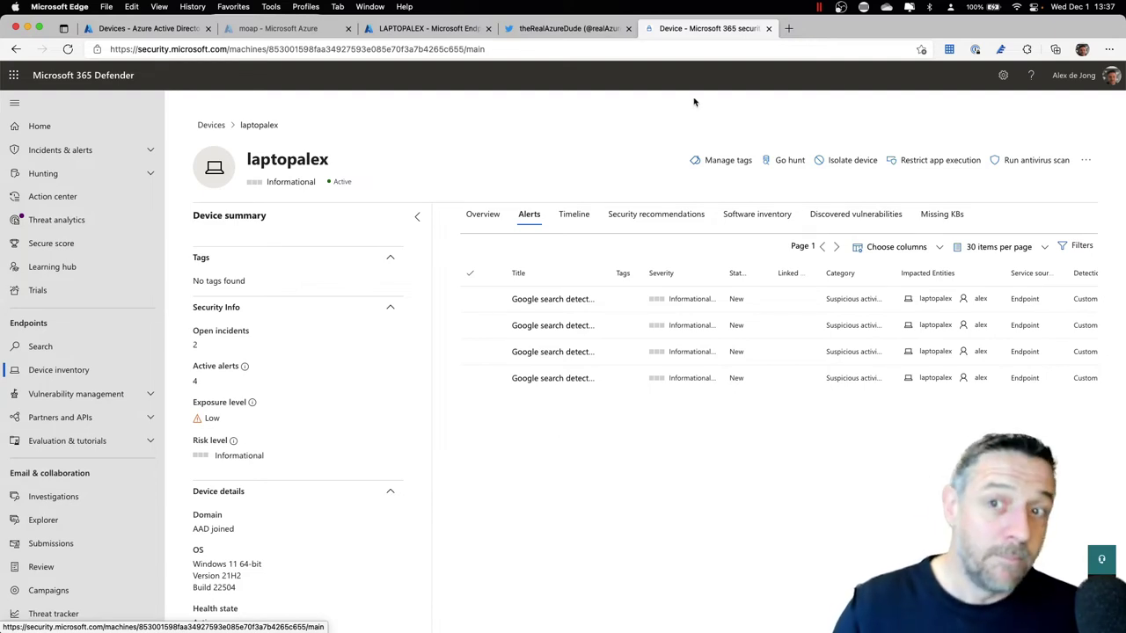
pyautogui.click(788, 28)
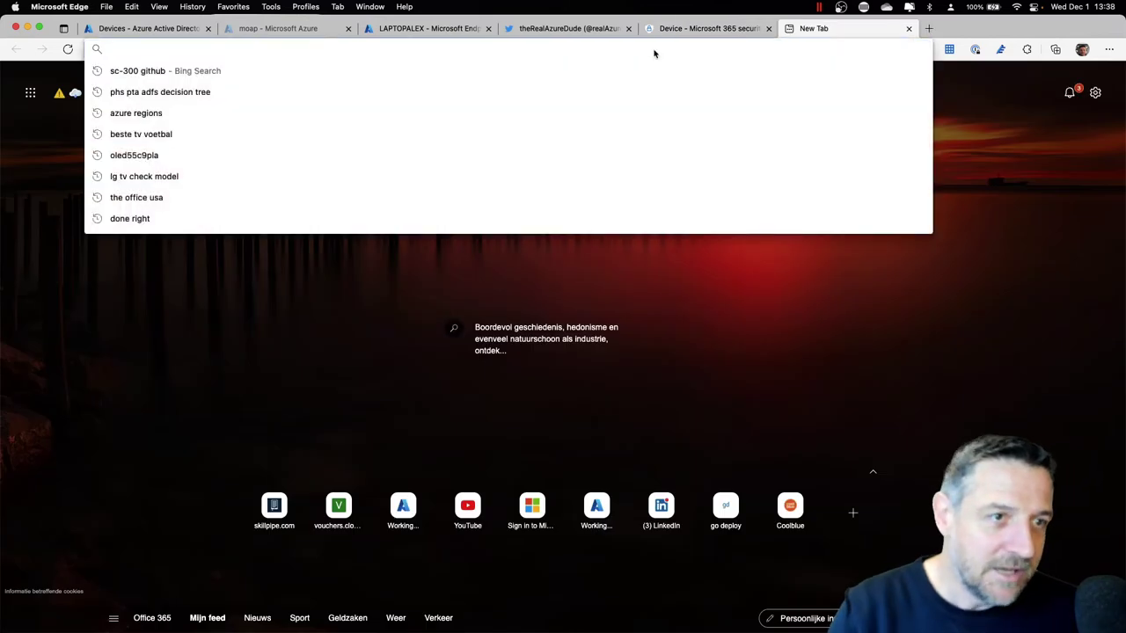
pyautogui.write('google.com')
pyautogui.press('Return')
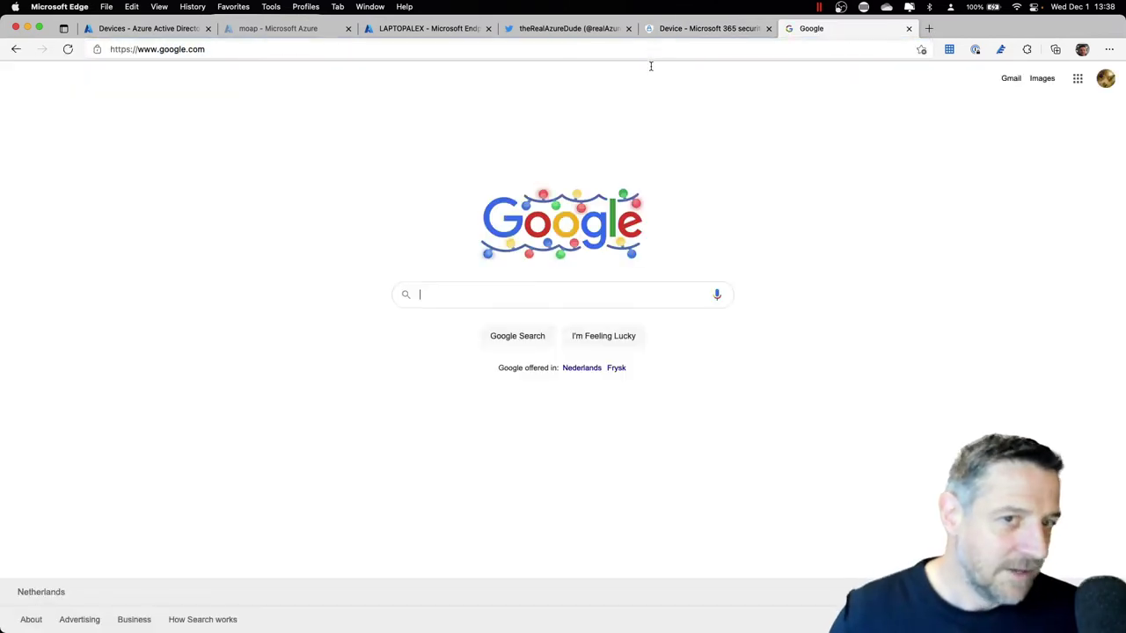
pyautogui.click(421, 293)
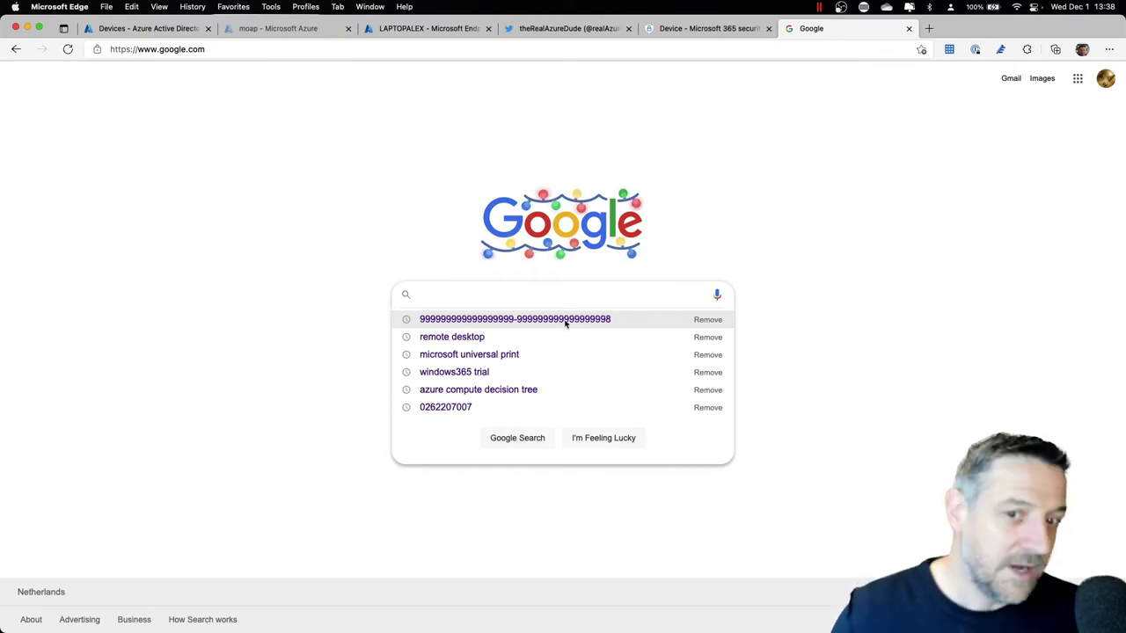
pyautogui.click(565, 321)
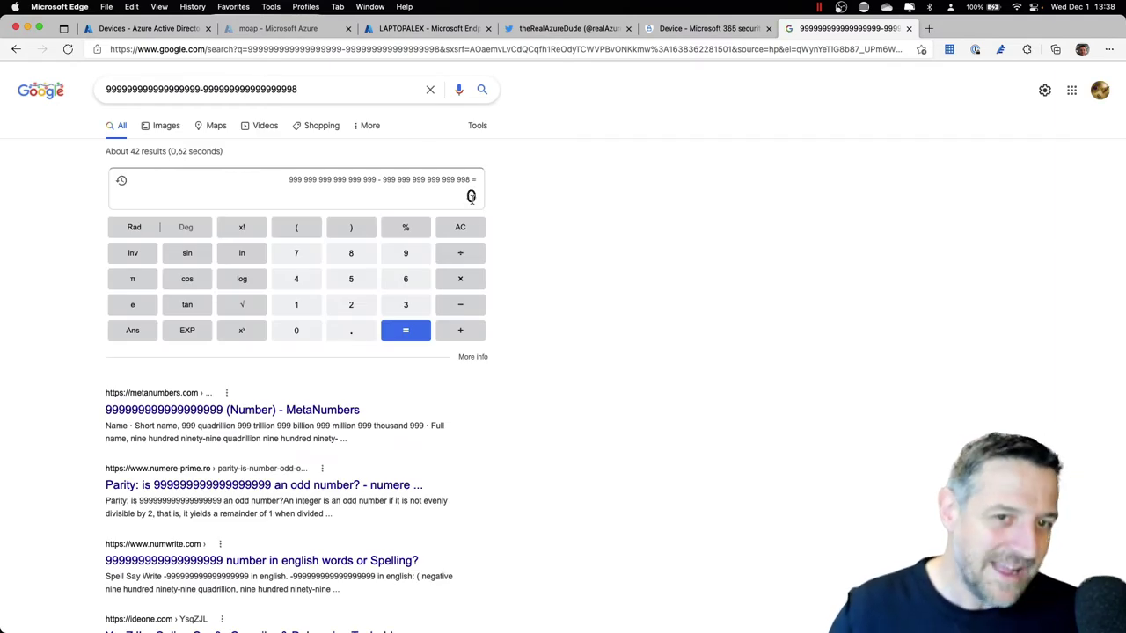
pyautogui.moveTo(305, 89); pyautogui.dragTo(99, 89)
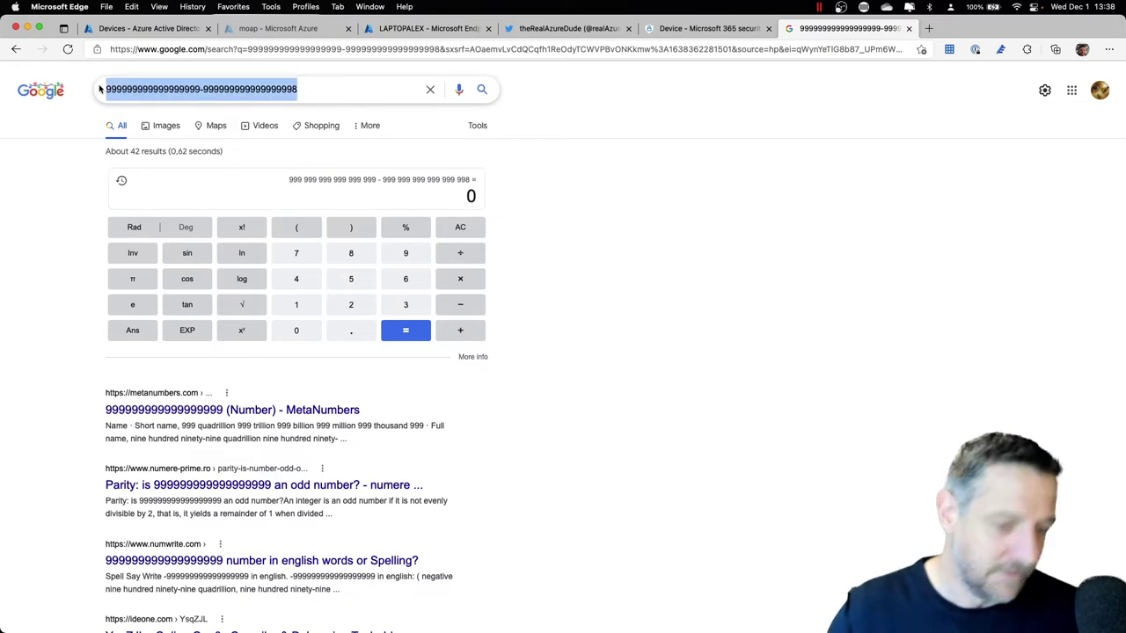
pyautogui.click(206, 51)
pyautogui.write('bing.com')
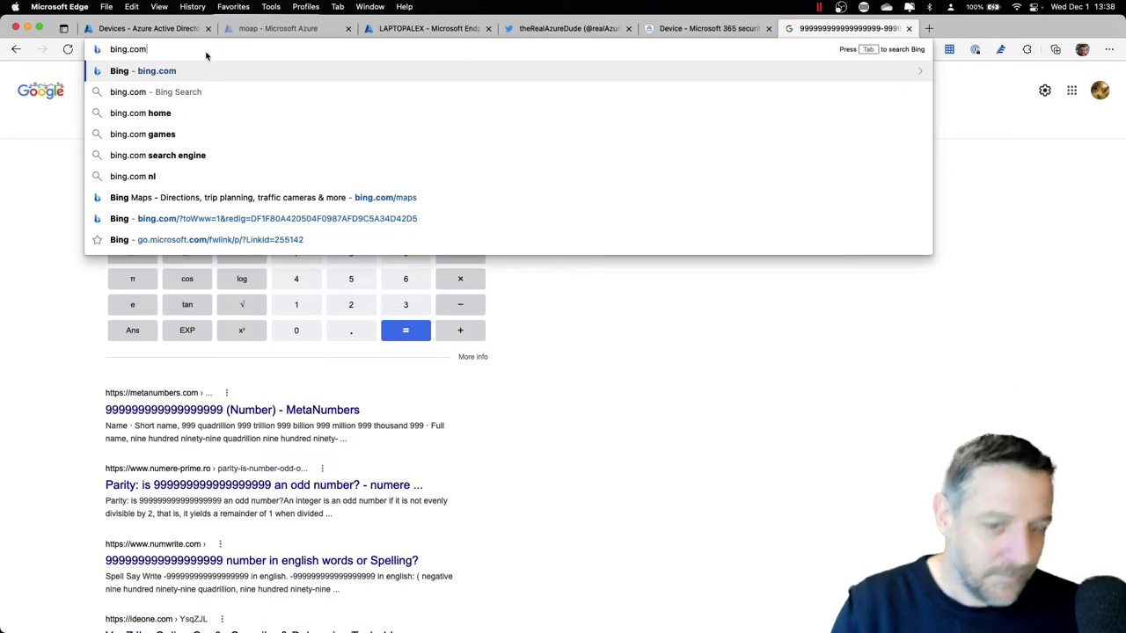
pyautogui.press('Return')
pyautogui.press('super+v')
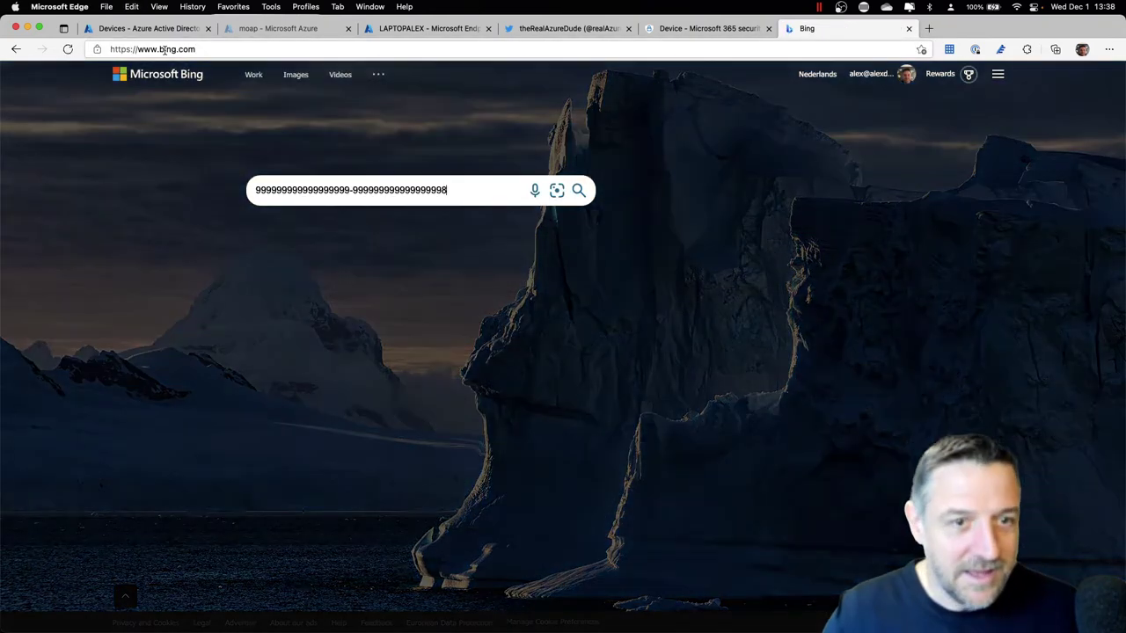
pyautogui.press('Return')
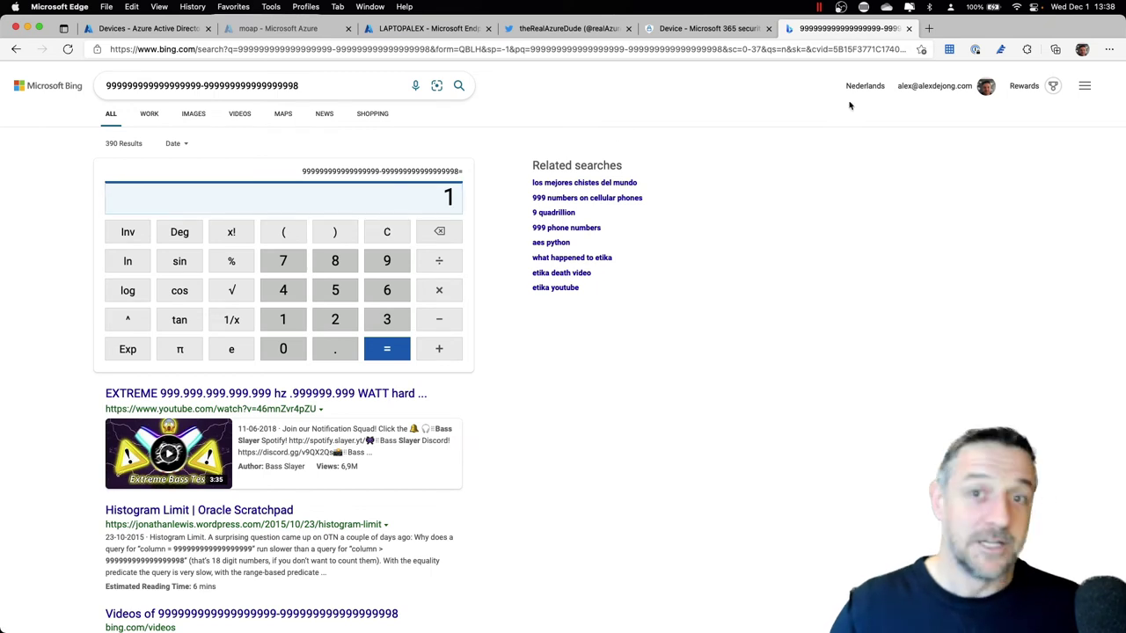
pyautogui.click(908, 28)
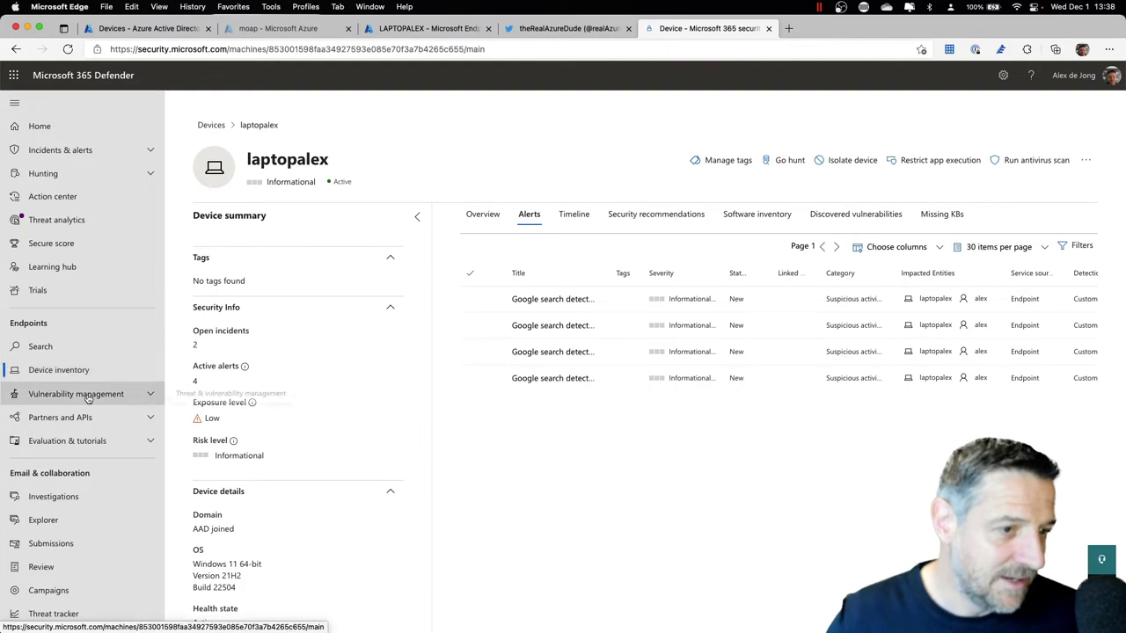
# Browse the vulnerability management event timeline, then the device inventory in Defender
pyautogui.click(88, 396)
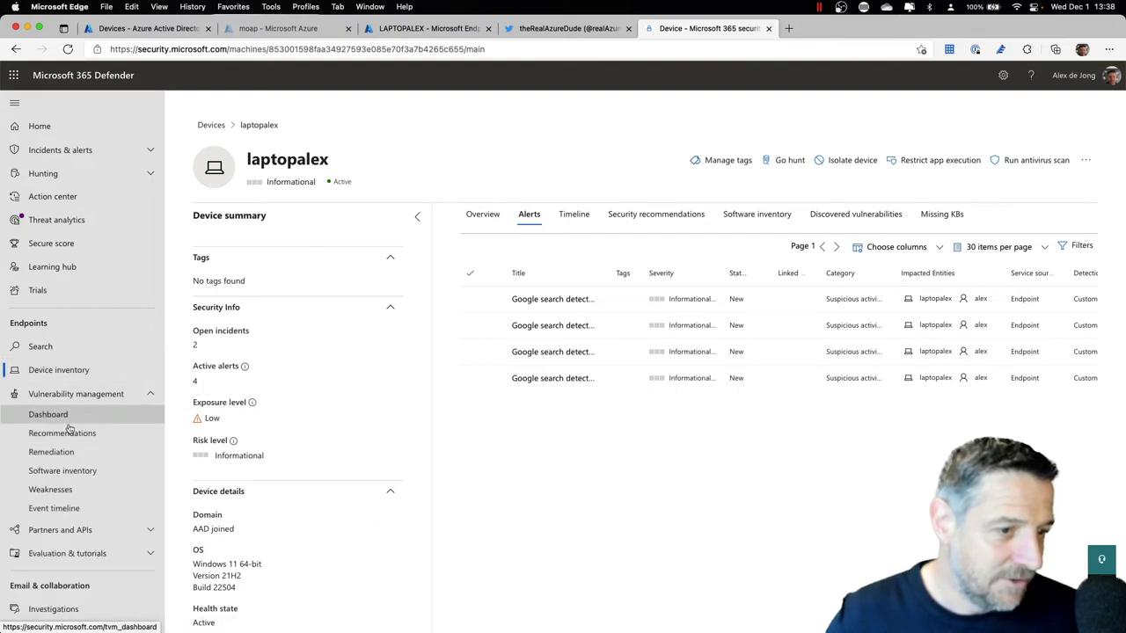
pyautogui.click(51, 508)
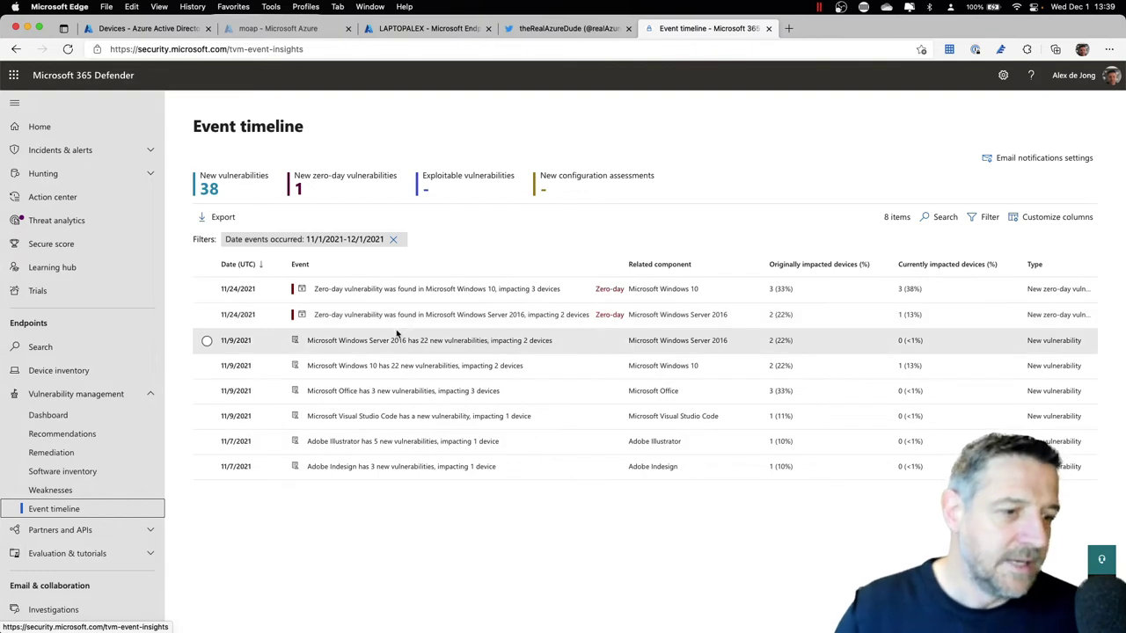
pyautogui.click(82, 369)
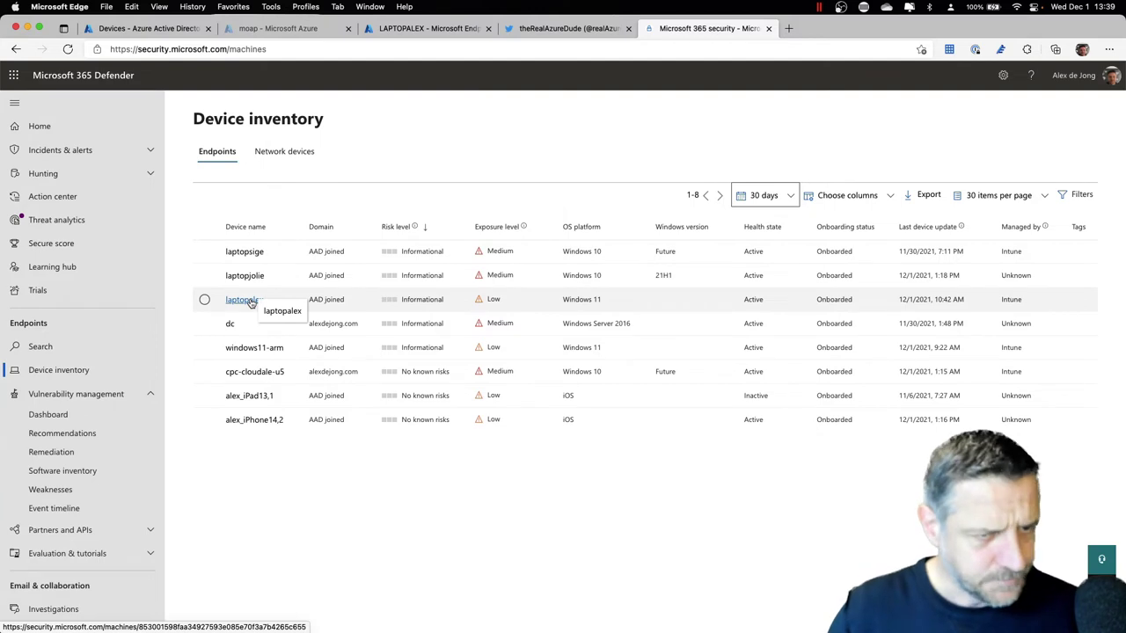
# Scroll through laptopalex's 55 security recommendations, then return to Endpoint Manager's Discovered apps
pyautogui.click(251, 300)
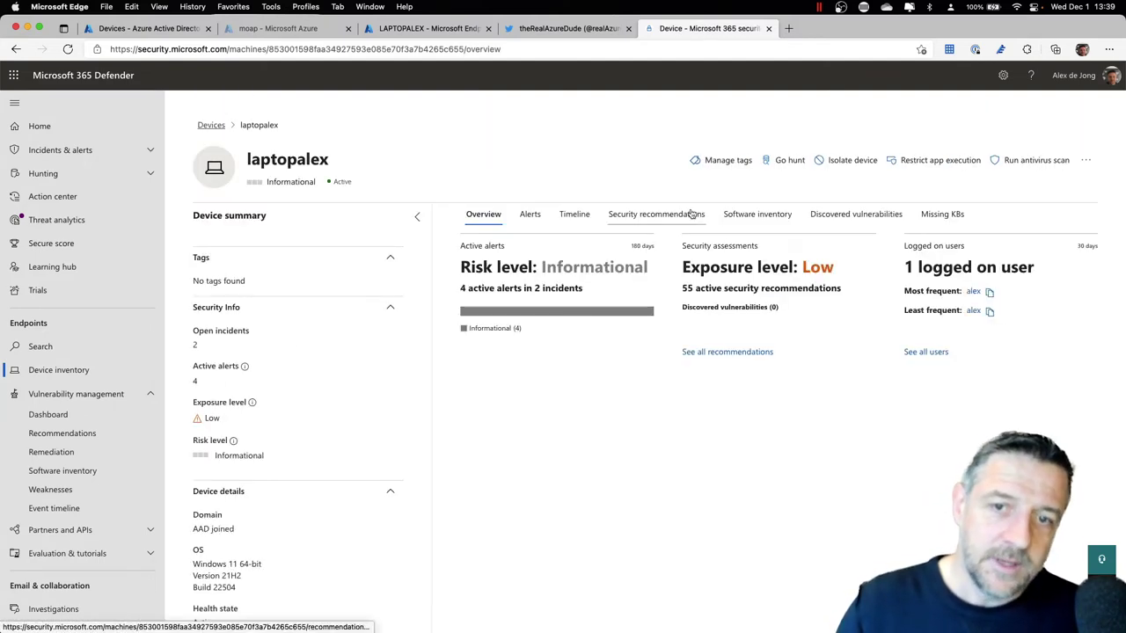
pyautogui.click(689, 214)
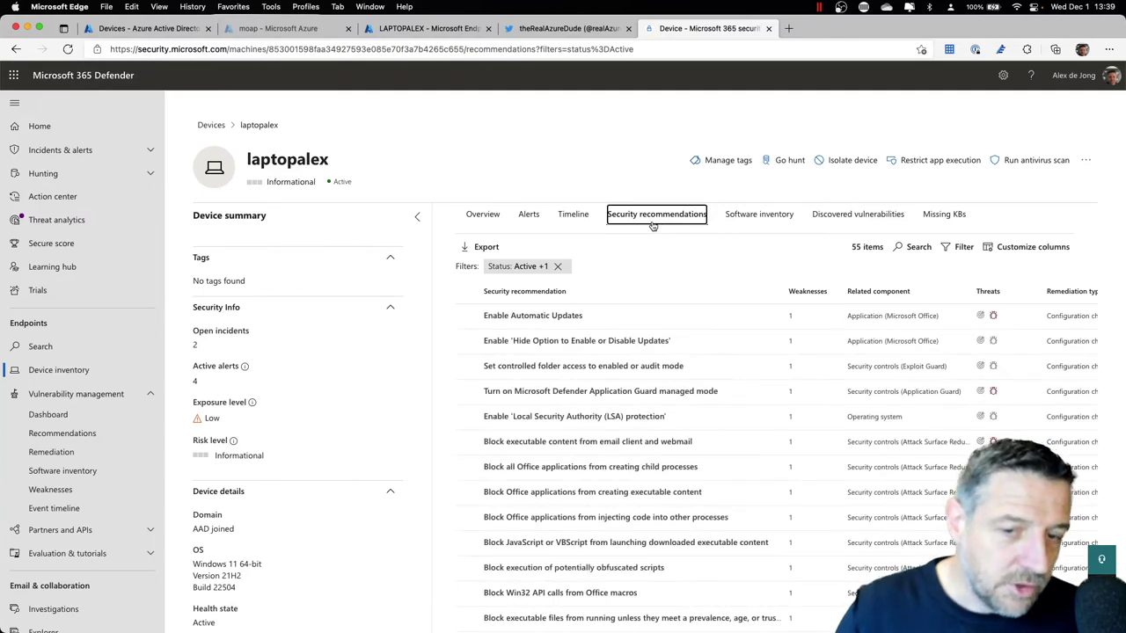
pyautogui.scroll(-5, 642, 336)
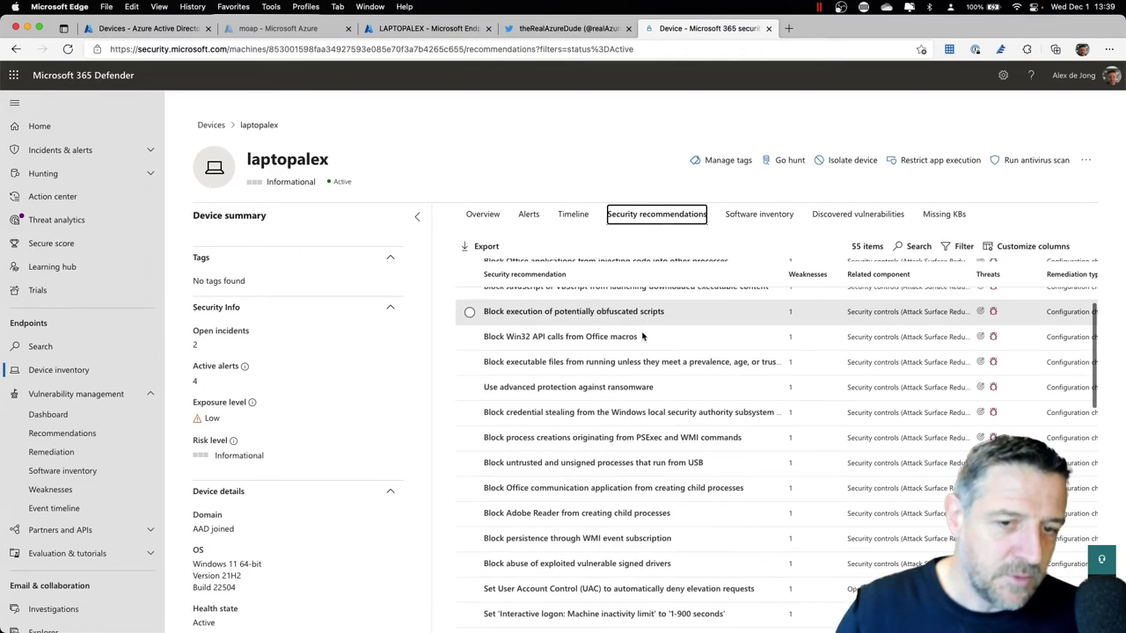
pyautogui.scroll(-4, 642, 336)
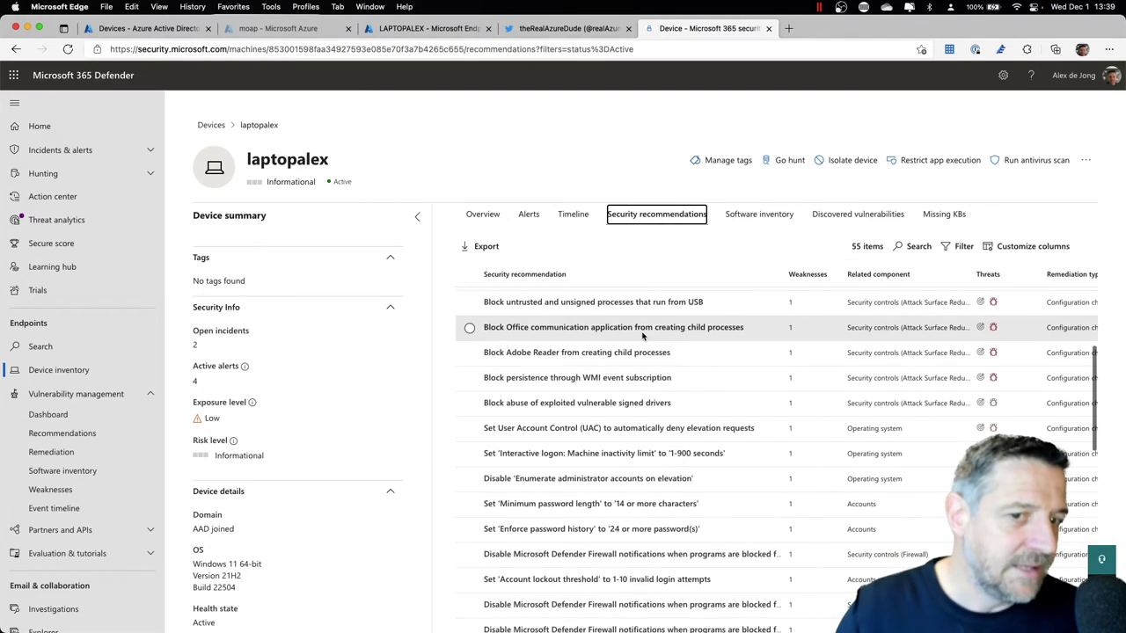
pyautogui.scroll(-1, 642, 335)
pyautogui.scroll(2, 642, 336)
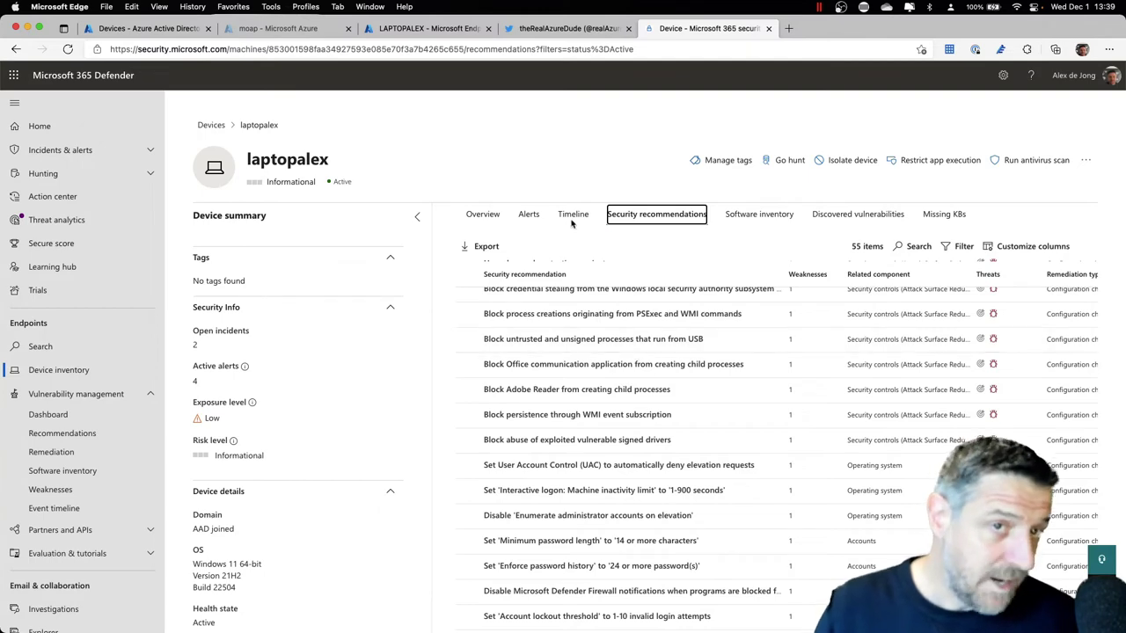
pyautogui.click(427, 28)
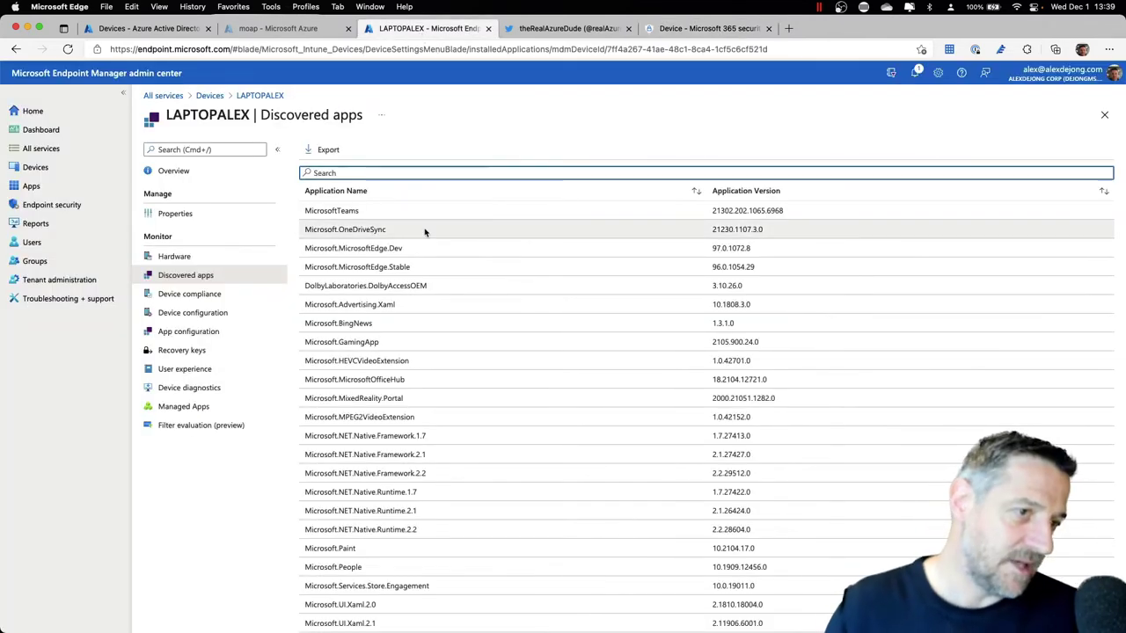
# Review the configured rules in the Win-AttackSurfaceReductionRules policy's Properties settings
pyautogui.click(74, 206)
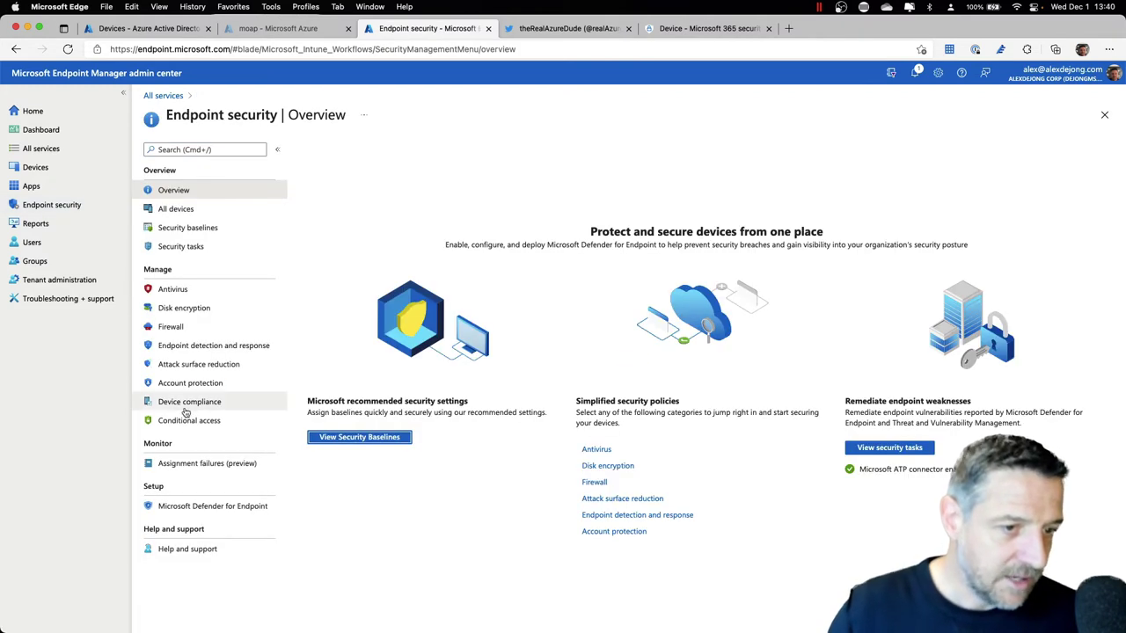
pyautogui.click(174, 366)
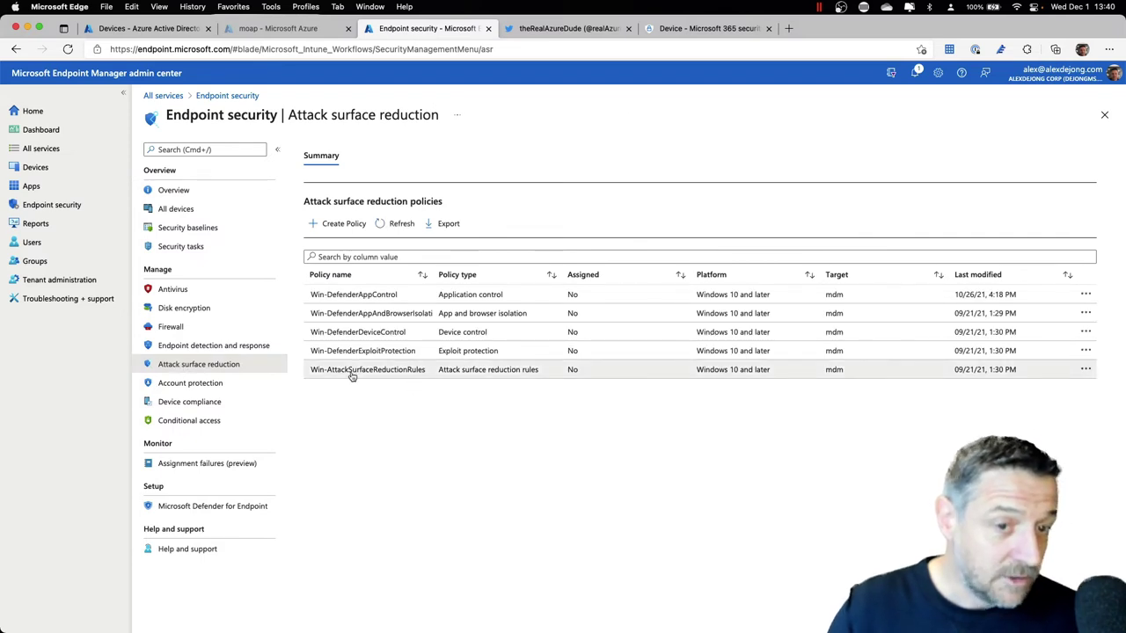
pyautogui.click(387, 372)
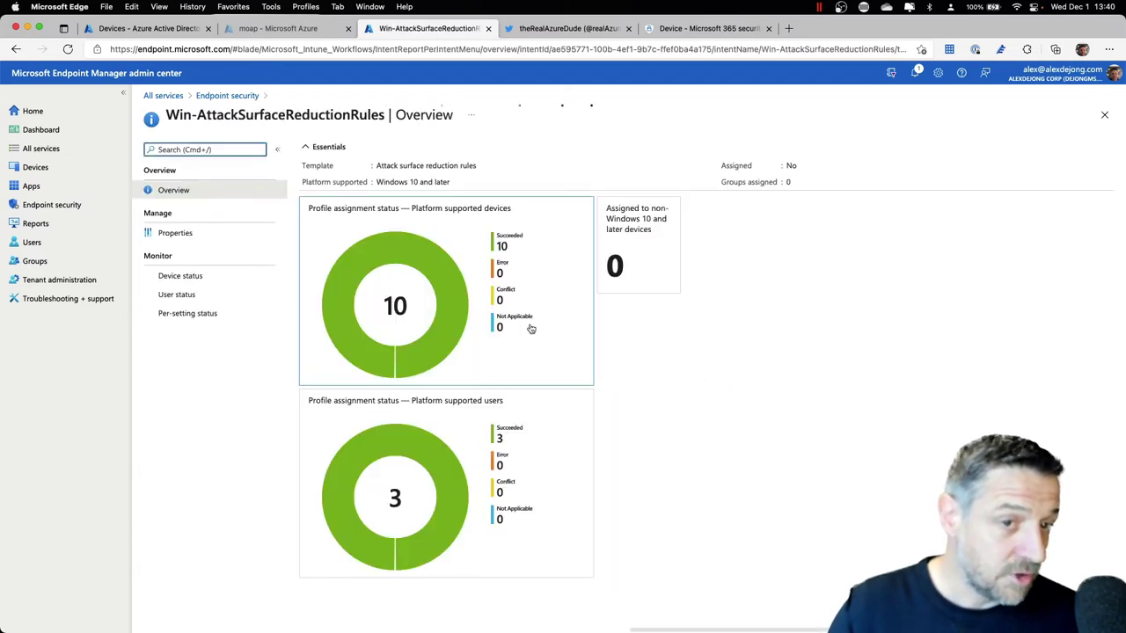
pyautogui.click(197, 235)
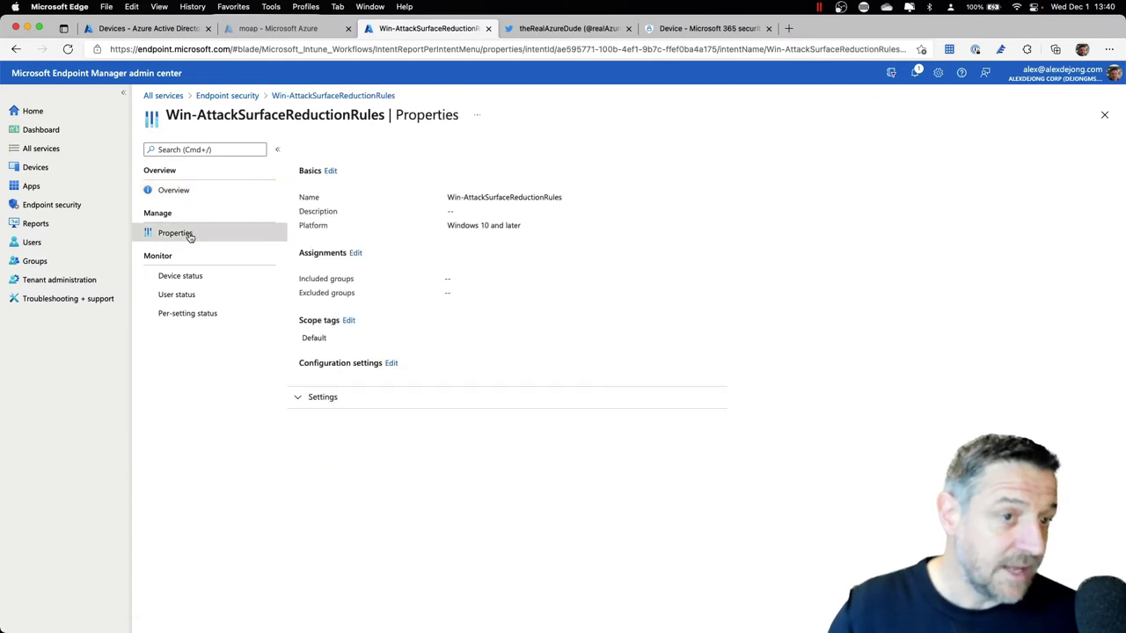
pyautogui.click(409, 400)
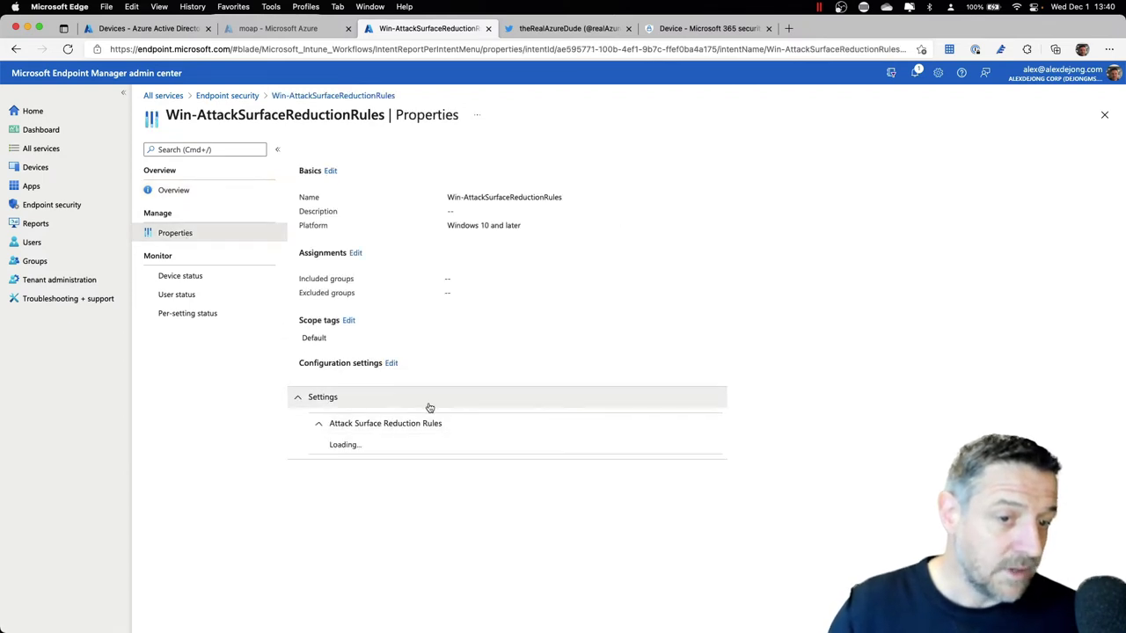
pyautogui.scroll(-3, 425, 383)
pyautogui.scroll(-6, 425, 383)
pyautogui.scroll(1, 419, 380)
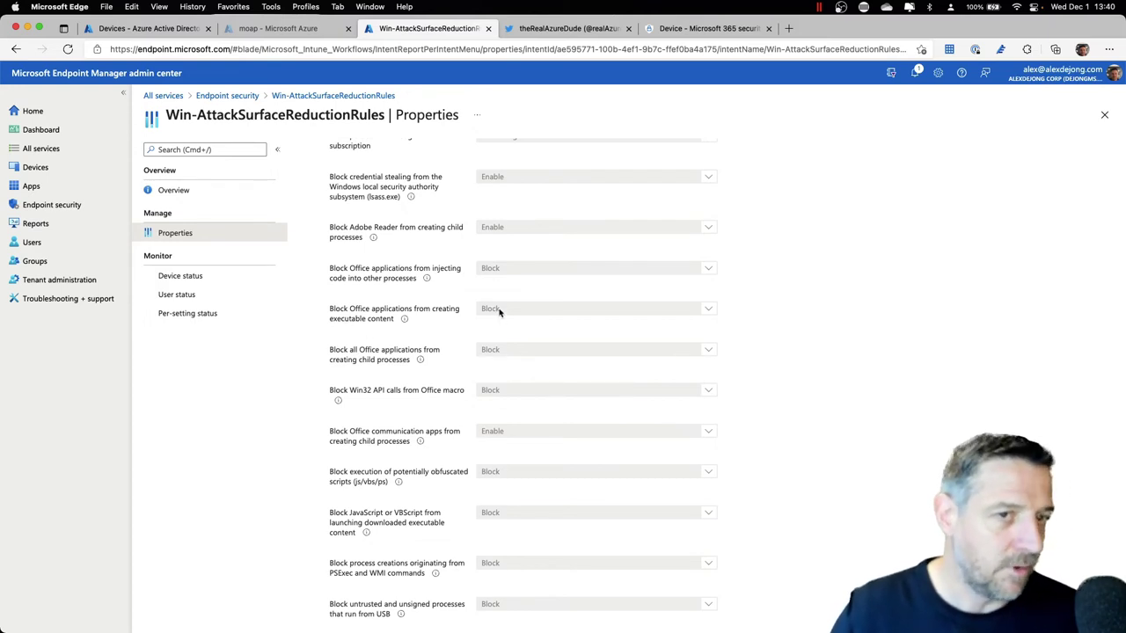
pyautogui.scroll(-5, 489, 302)
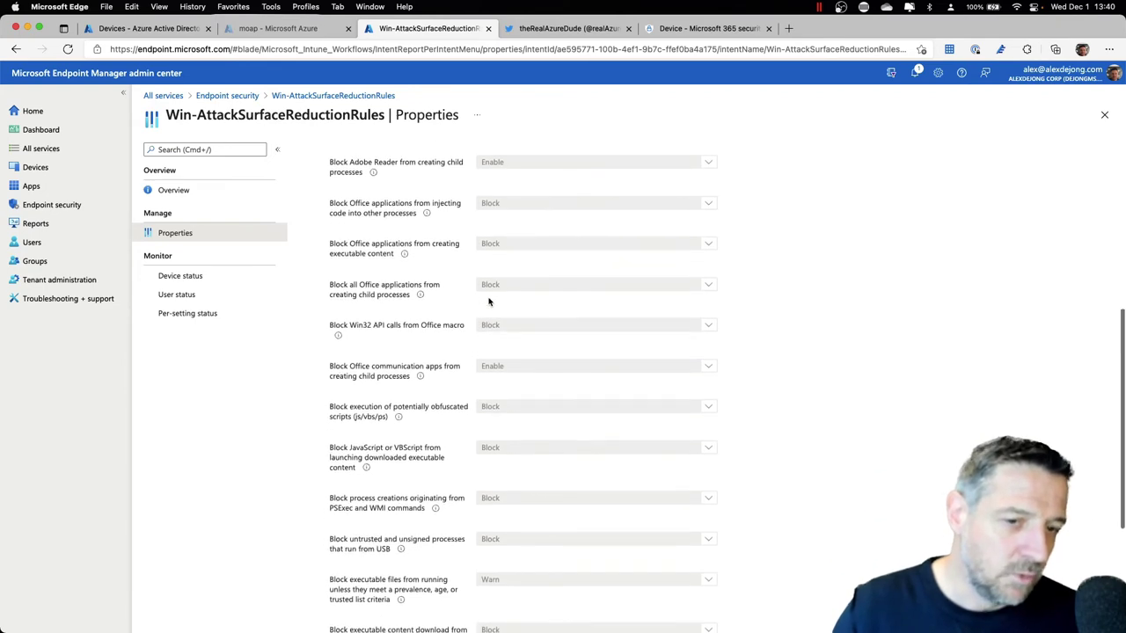
pyautogui.scroll(10, 489, 302)
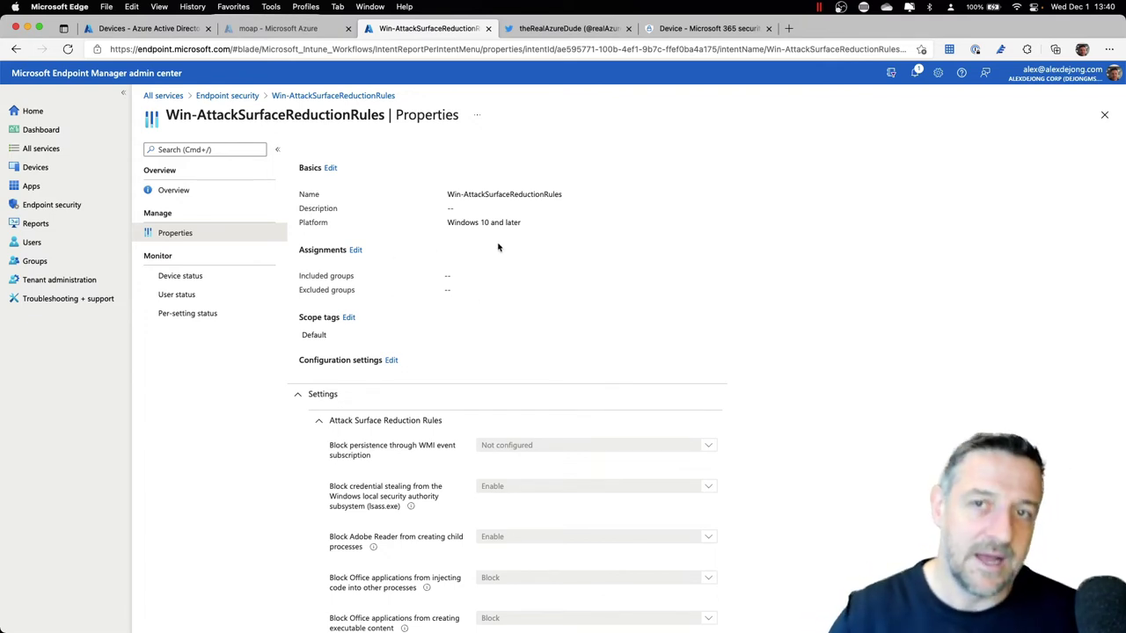
# Compare with laptopalex's Defender recommendations, then bring up Endpoint security's Security baselines list
pyautogui.click(690, 29)
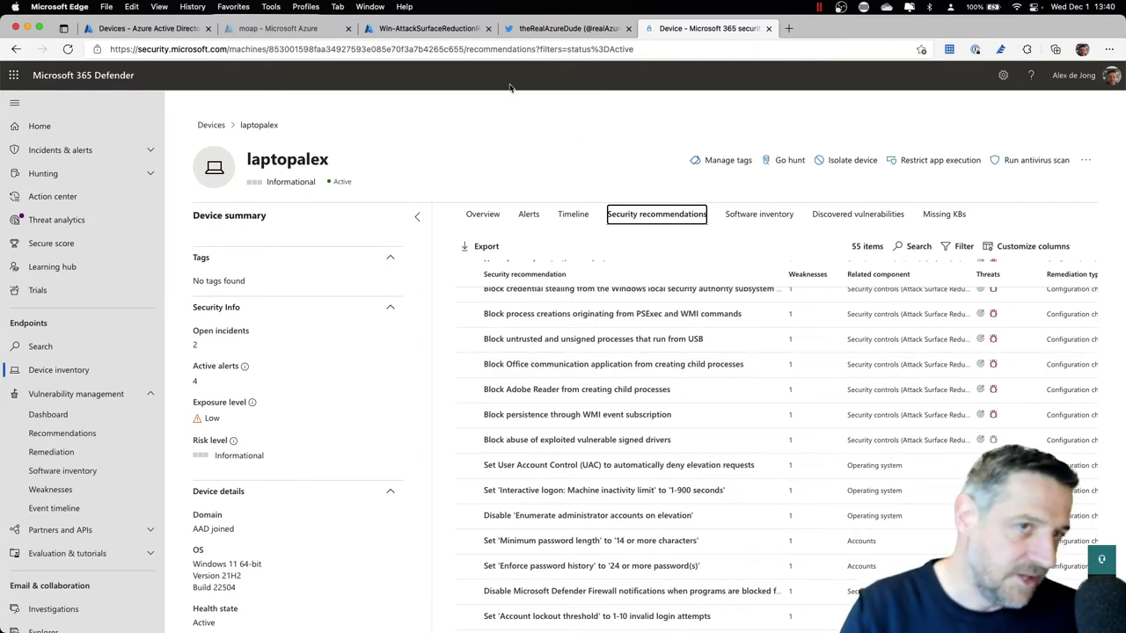
pyautogui.click(428, 28)
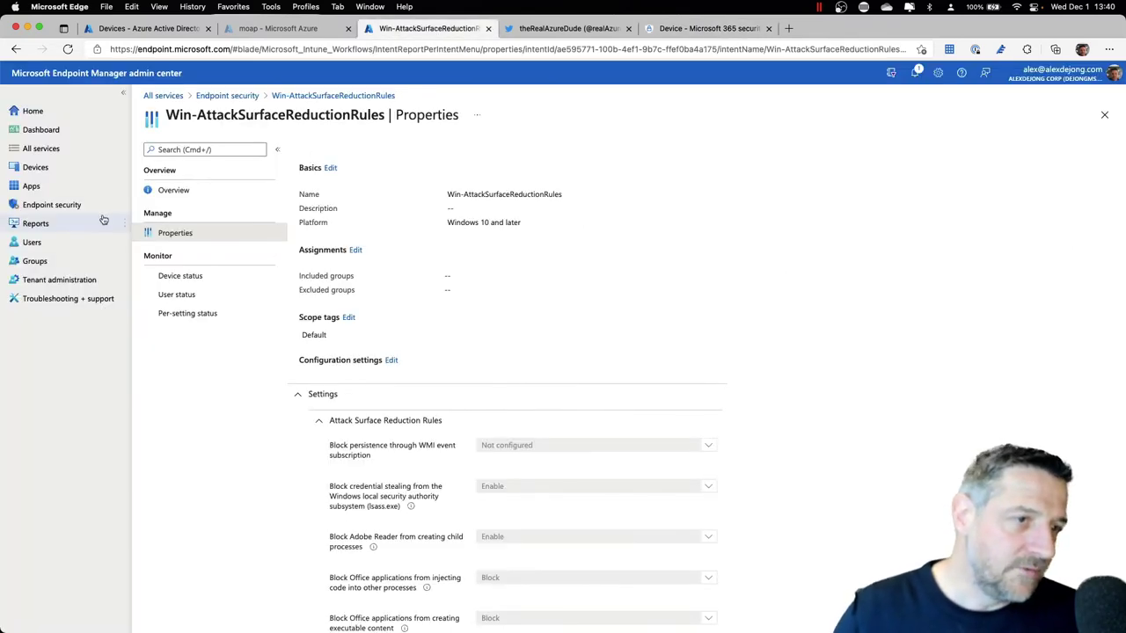
pyautogui.click(55, 212)
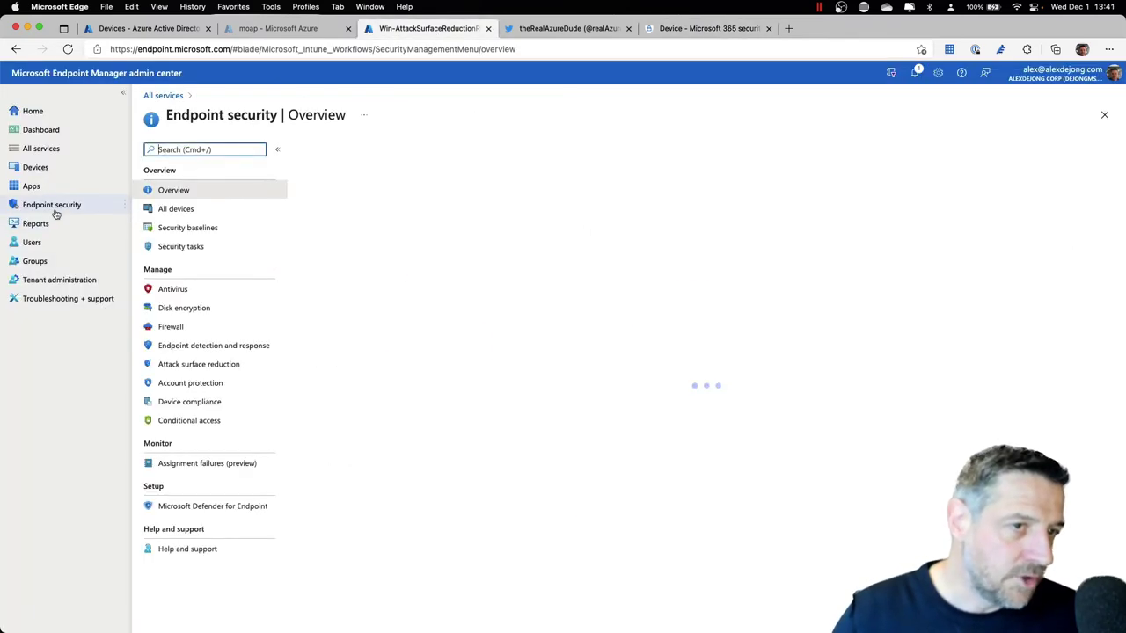
pyautogui.click(180, 229)
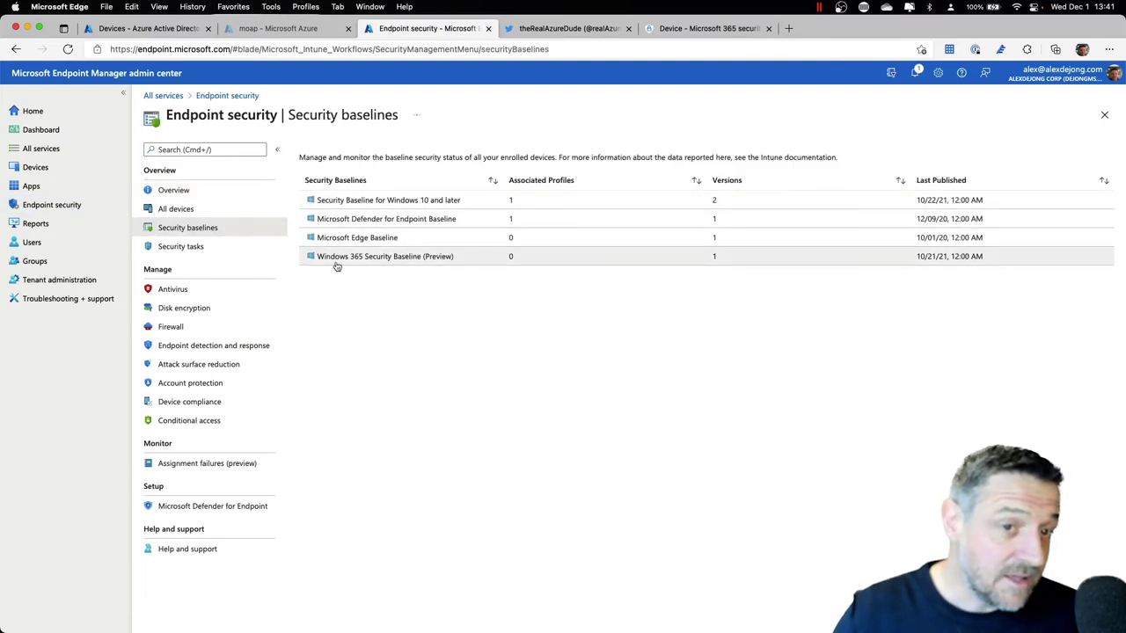
# Open the MDE Baseline profile's properties and review its Attack Surface Reduction Rules settings
pyautogui.click(405, 221)
pyautogui.click(355, 238)
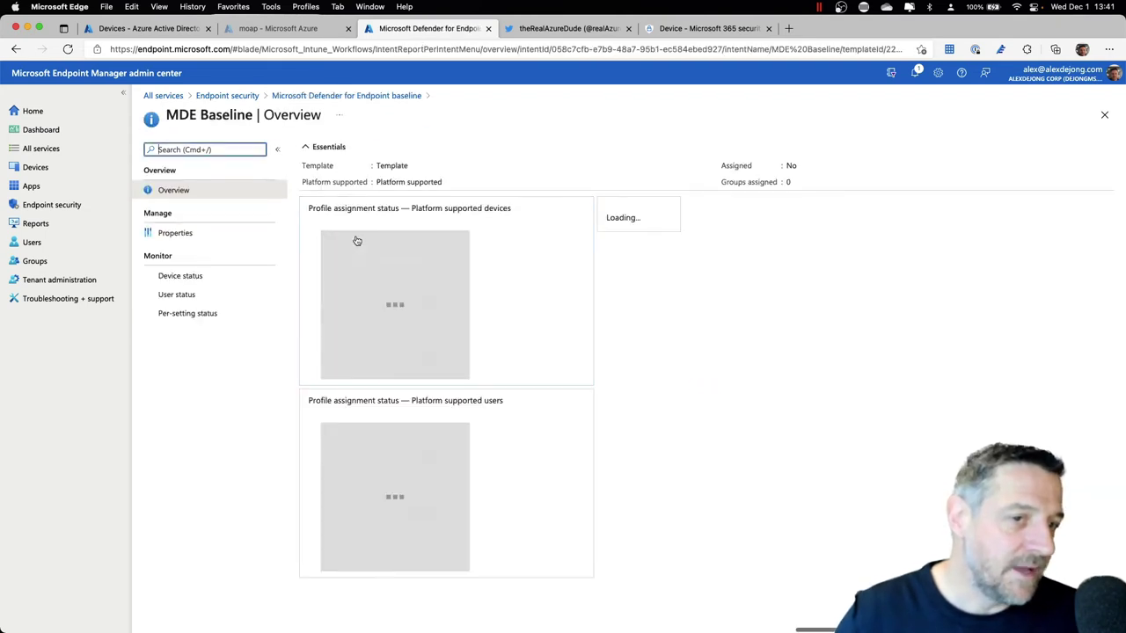
pyautogui.click(193, 231)
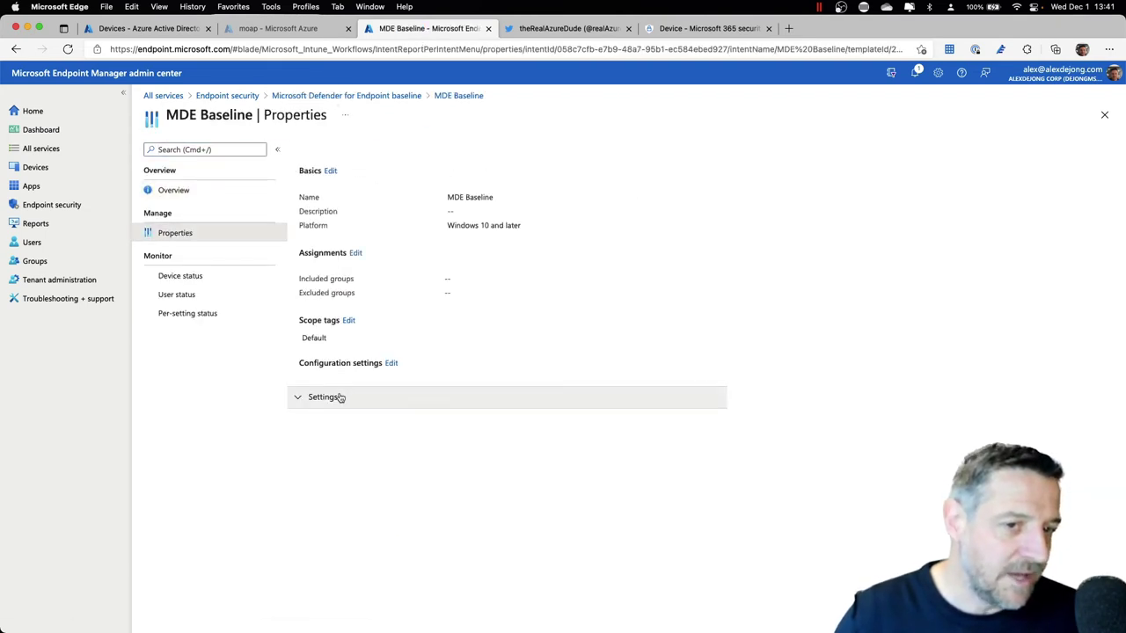
pyautogui.click(340, 398)
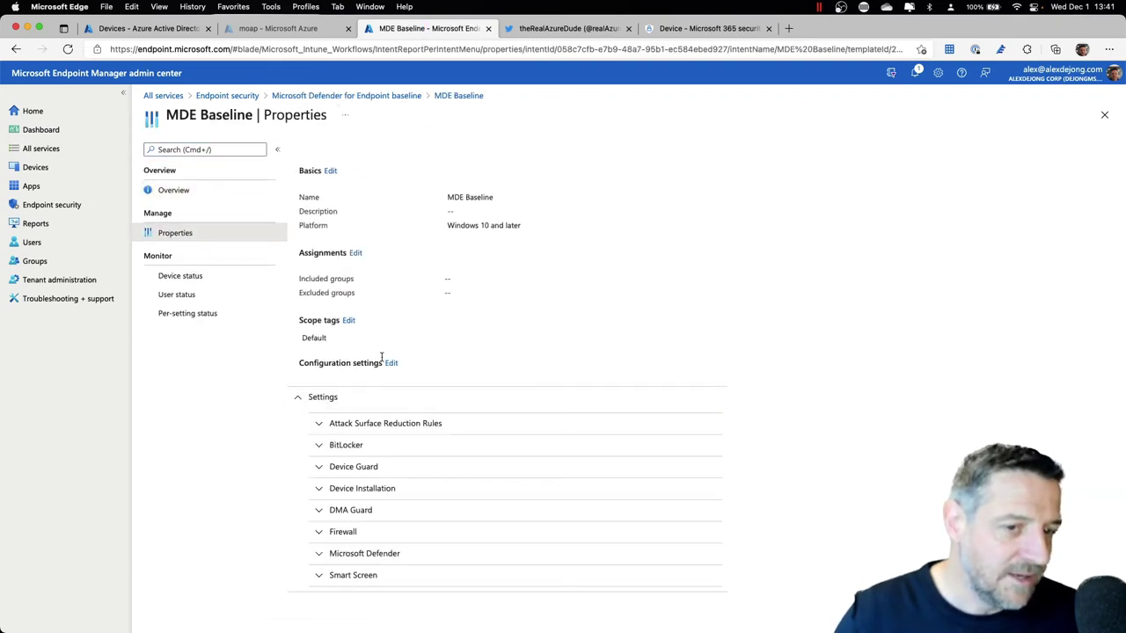
pyautogui.click(318, 423)
pyautogui.scroll(-8, 385, 449)
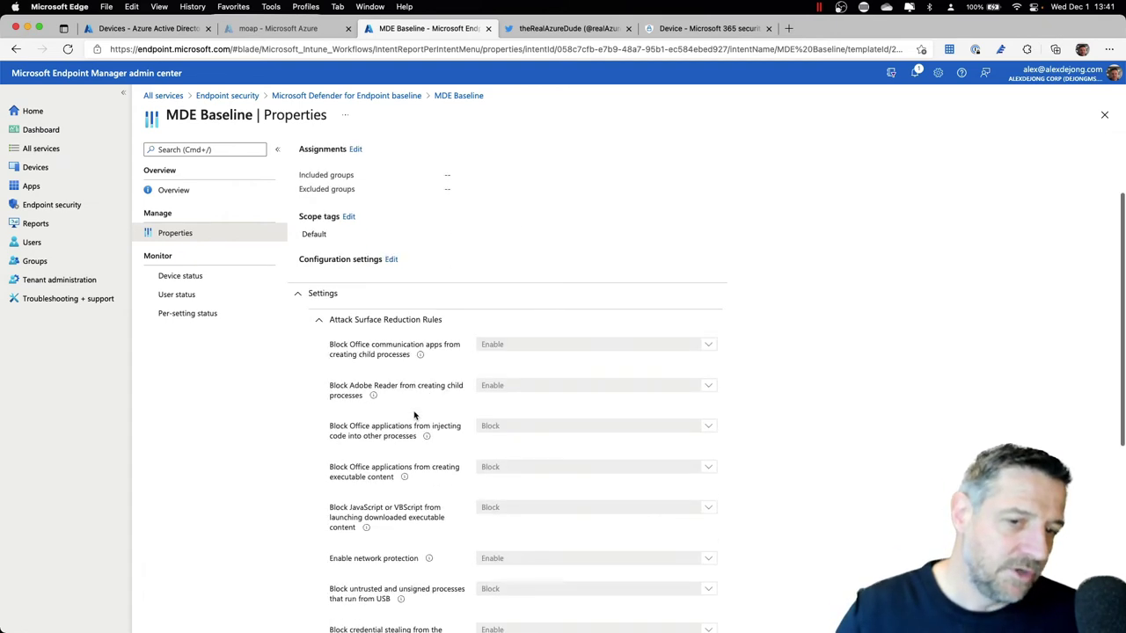
pyautogui.scroll(5, 412, 415)
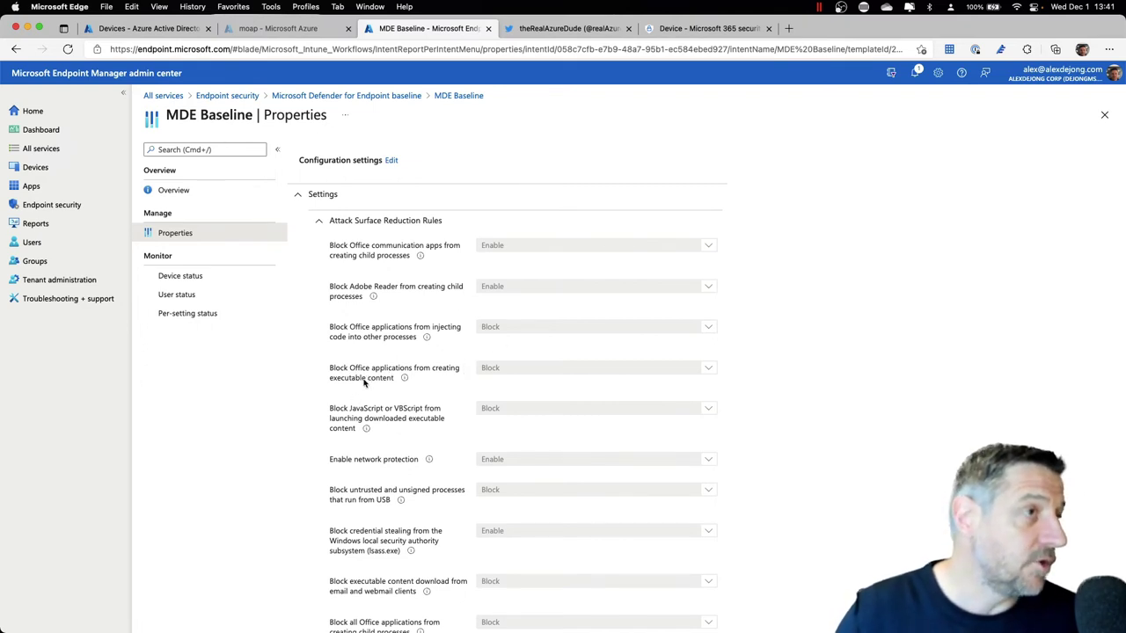
pyautogui.scroll(-5, 432, 402)
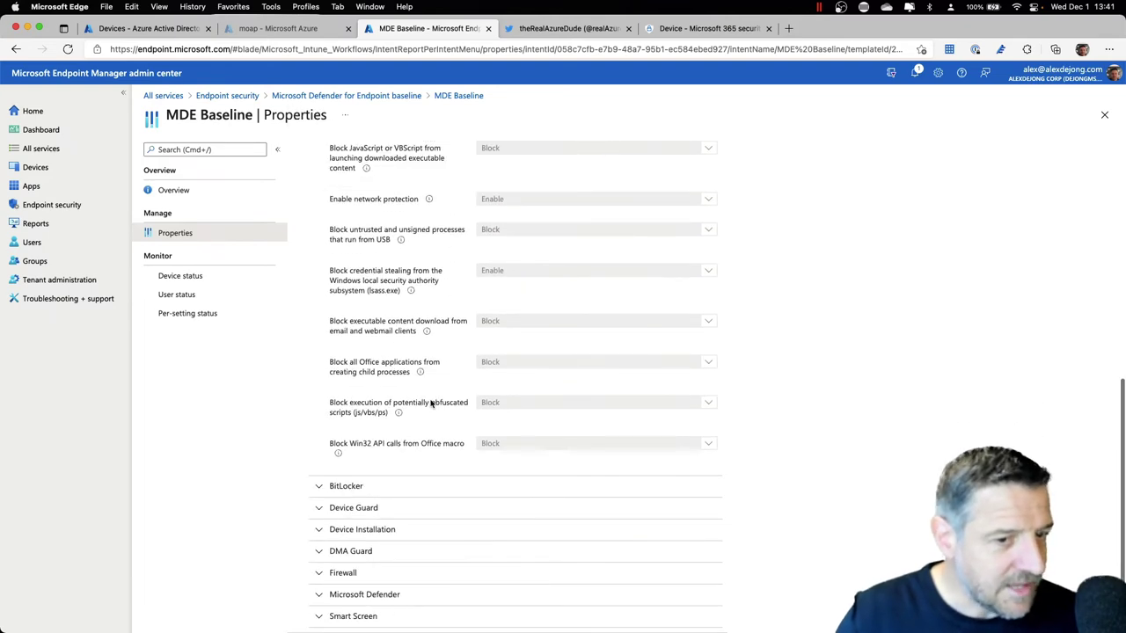
# Review the baseline's BitLocker, Firewall and Microsoft Defender settings, then compare with laptopalex's recommendations
pyautogui.click(319, 489)
pyautogui.scroll(-3, 321, 484)
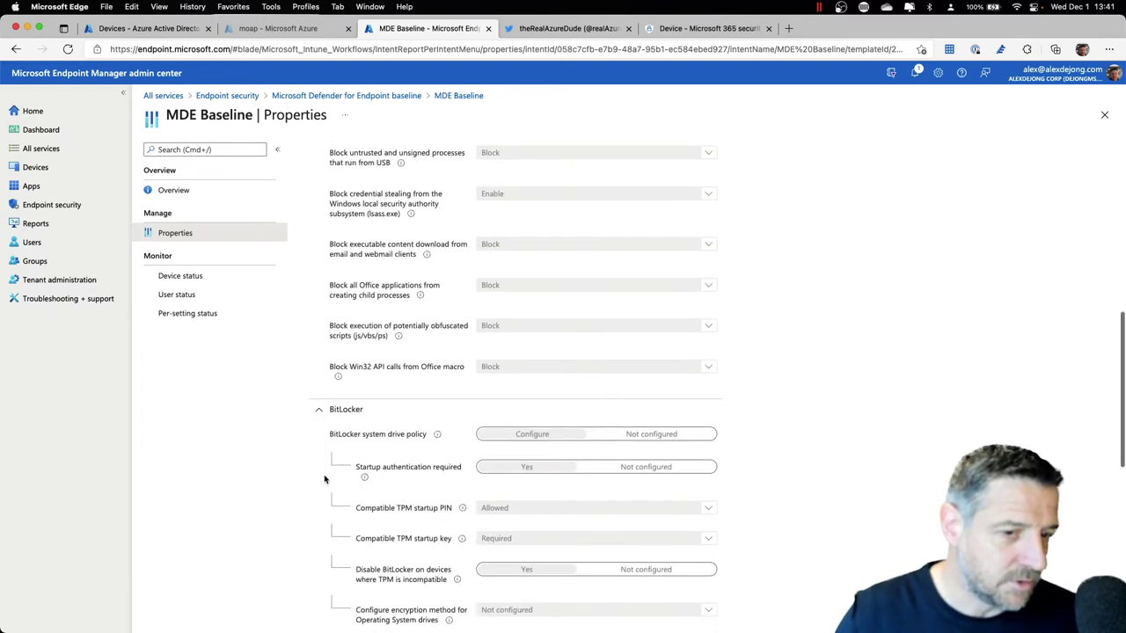
pyautogui.scroll(-9, 325, 480)
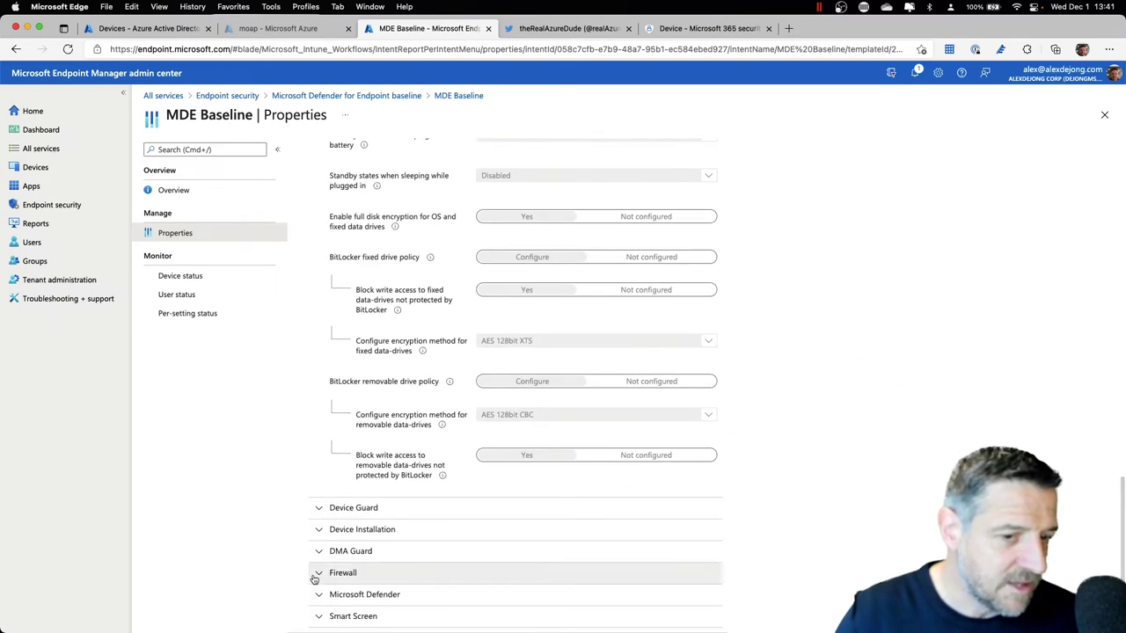
pyautogui.click(321, 572)
pyautogui.scroll(-1, 339, 545)
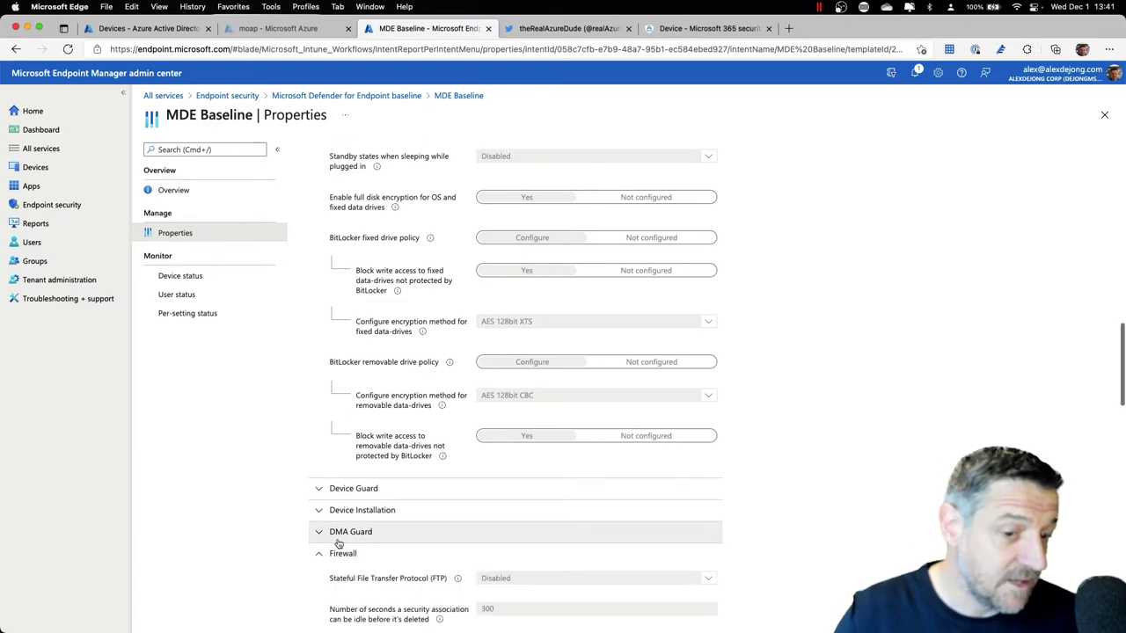
pyautogui.scroll(-17, 336, 542)
pyautogui.scroll(-10, 333, 540)
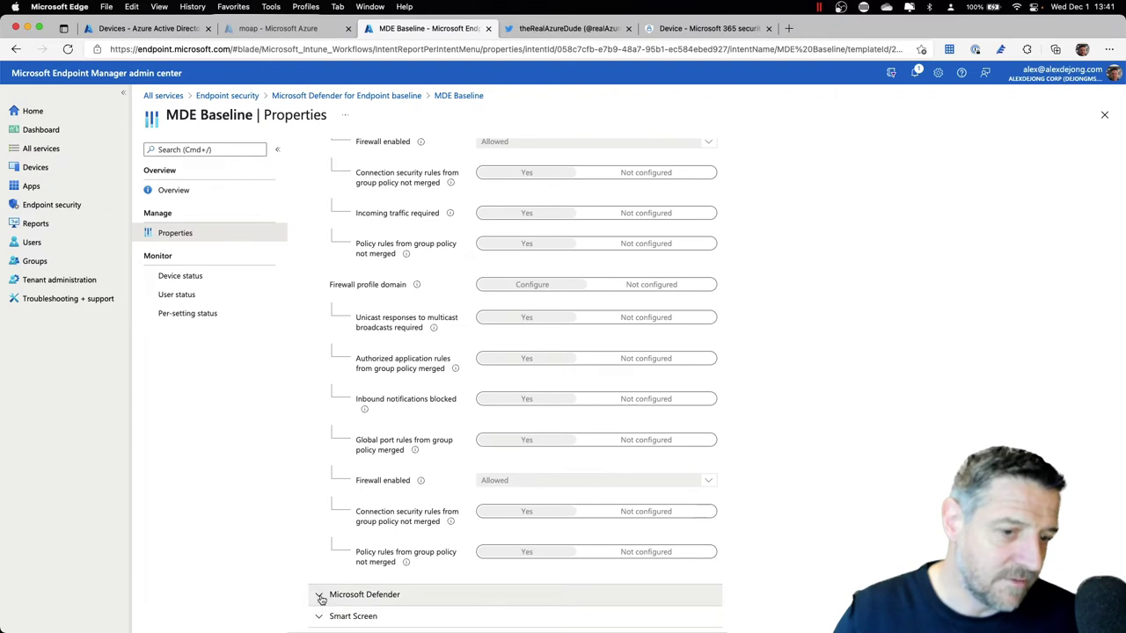
pyautogui.click(318, 595)
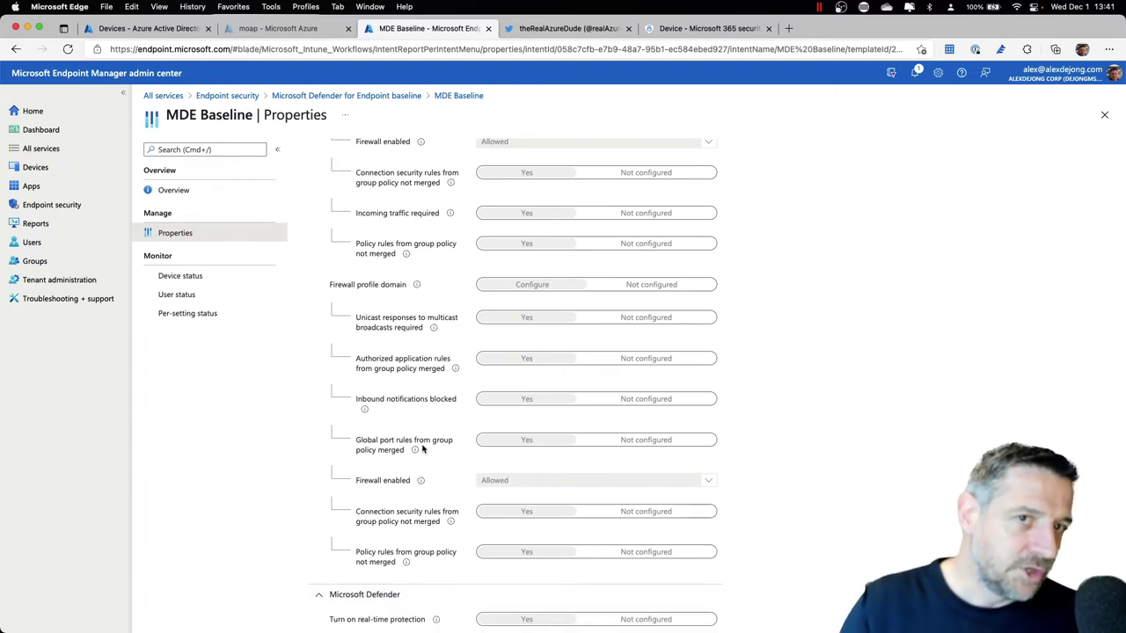
pyautogui.click(687, 35)
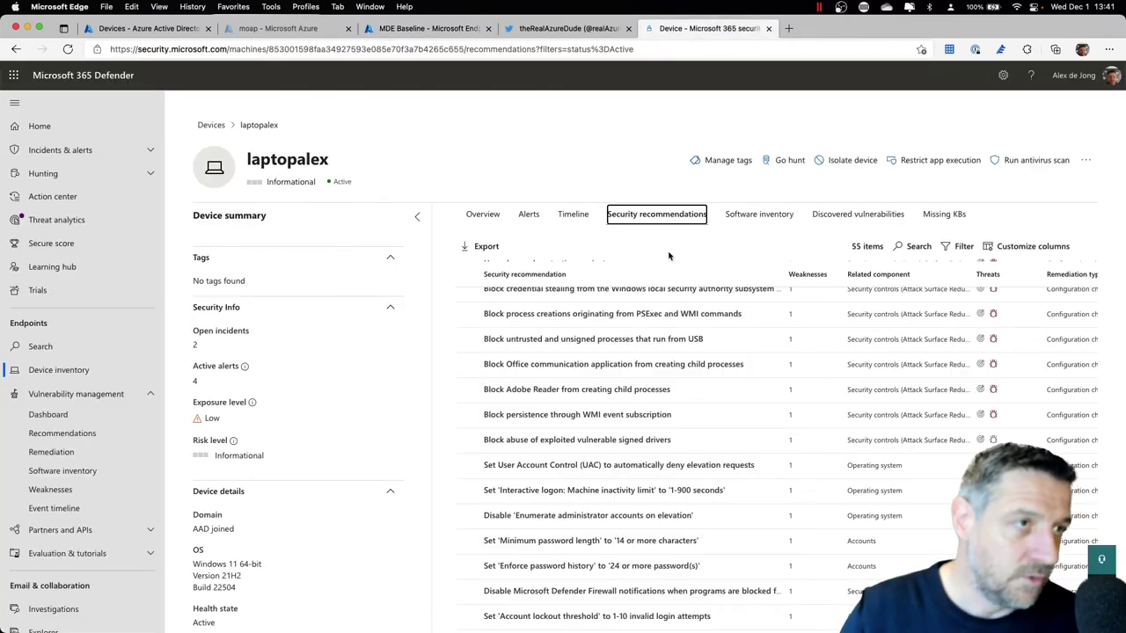
# Check laptopalex's device overview in Defender, noting its Informational risk level, then return to MDE Baseline
pyautogui.click(418, 29)
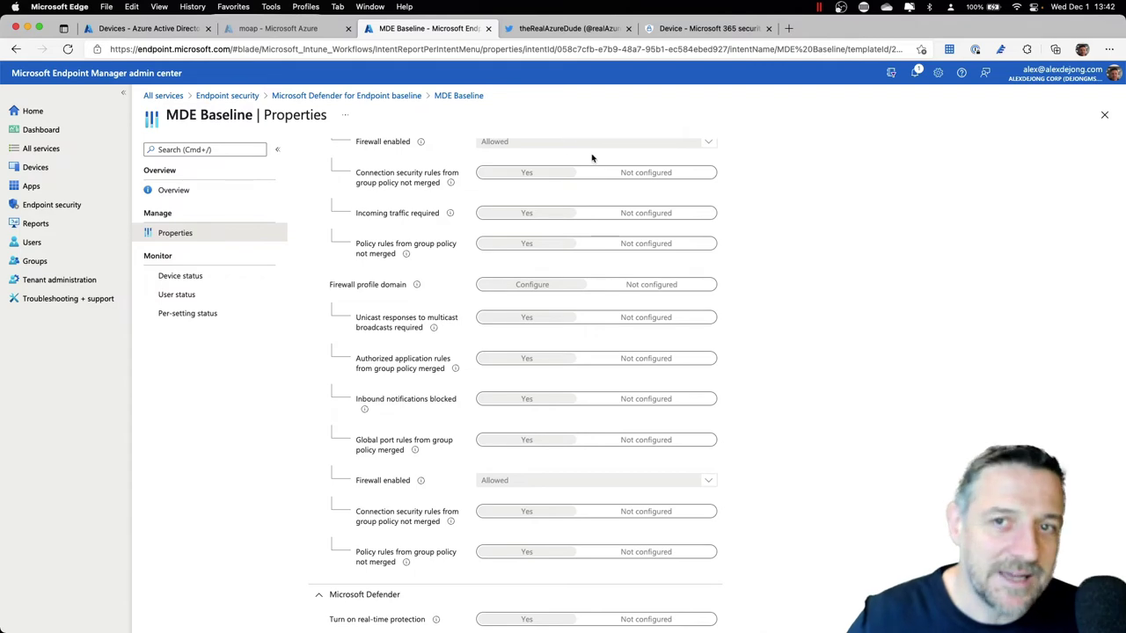
pyautogui.click(694, 29)
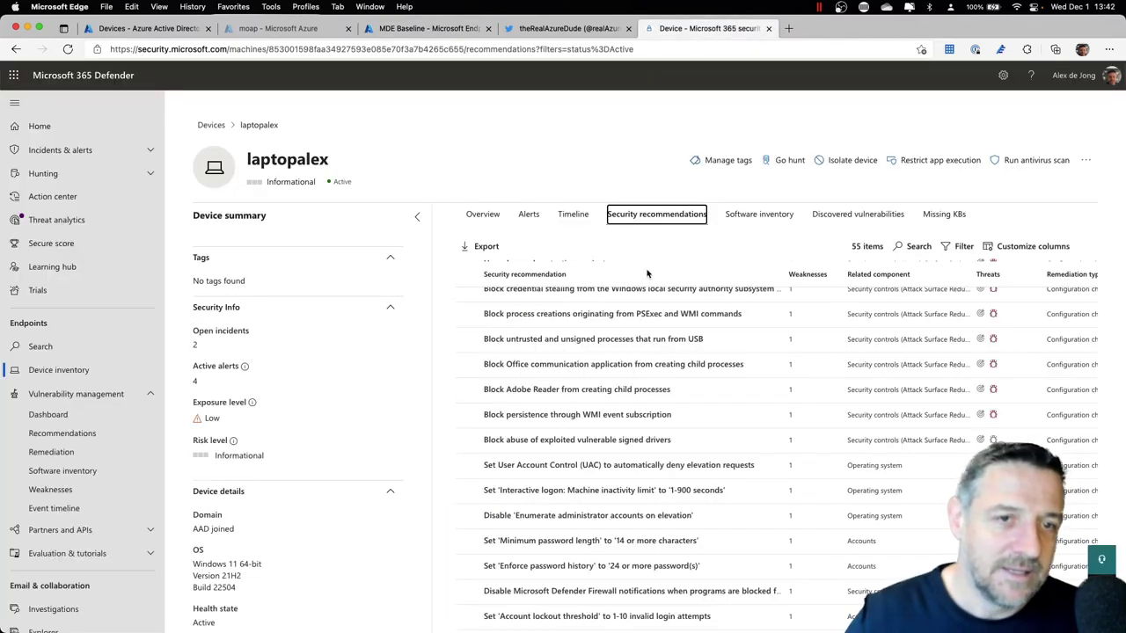
pyautogui.scroll(10, 615, 316)
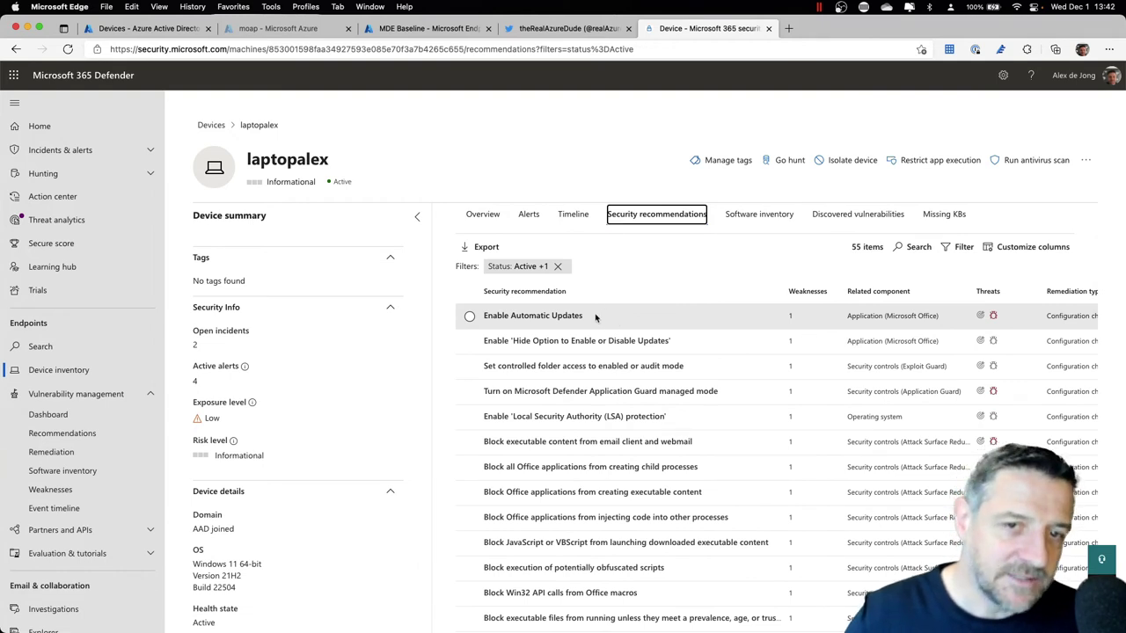
pyautogui.click(482, 214)
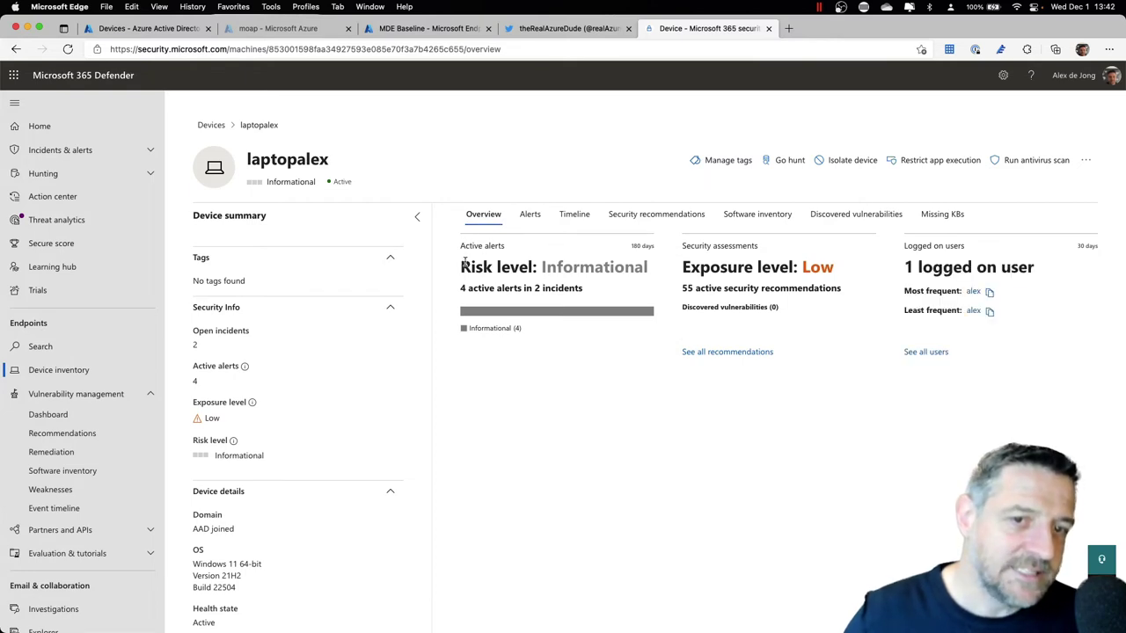
pyautogui.moveTo(461, 262); pyautogui.dragTo(647, 269)
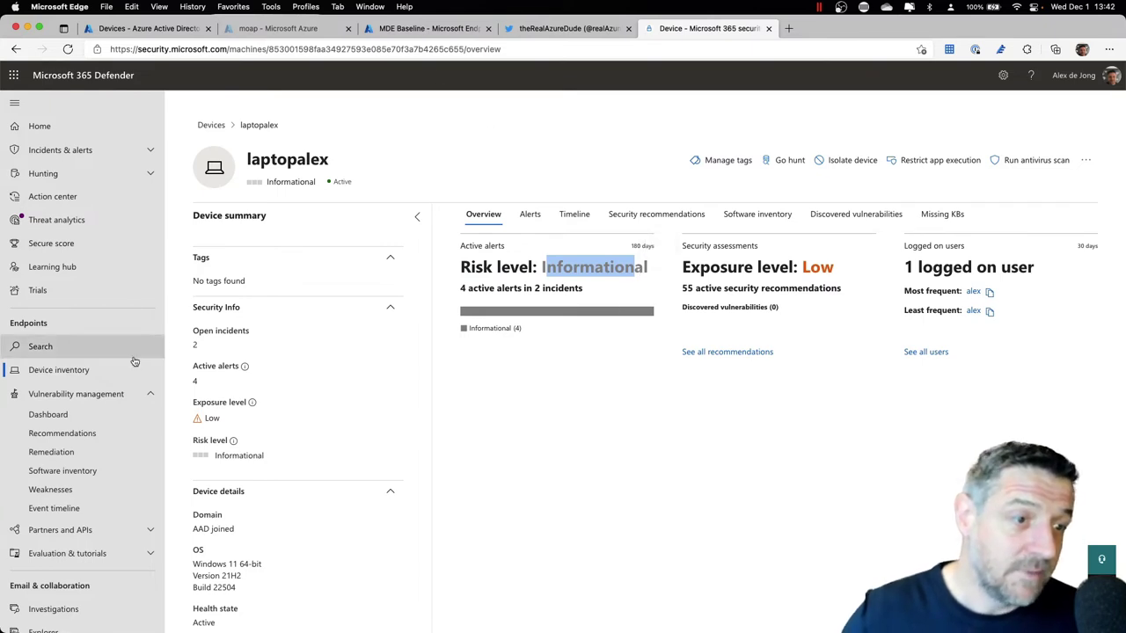
pyautogui.scroll(-1, 88, 458)
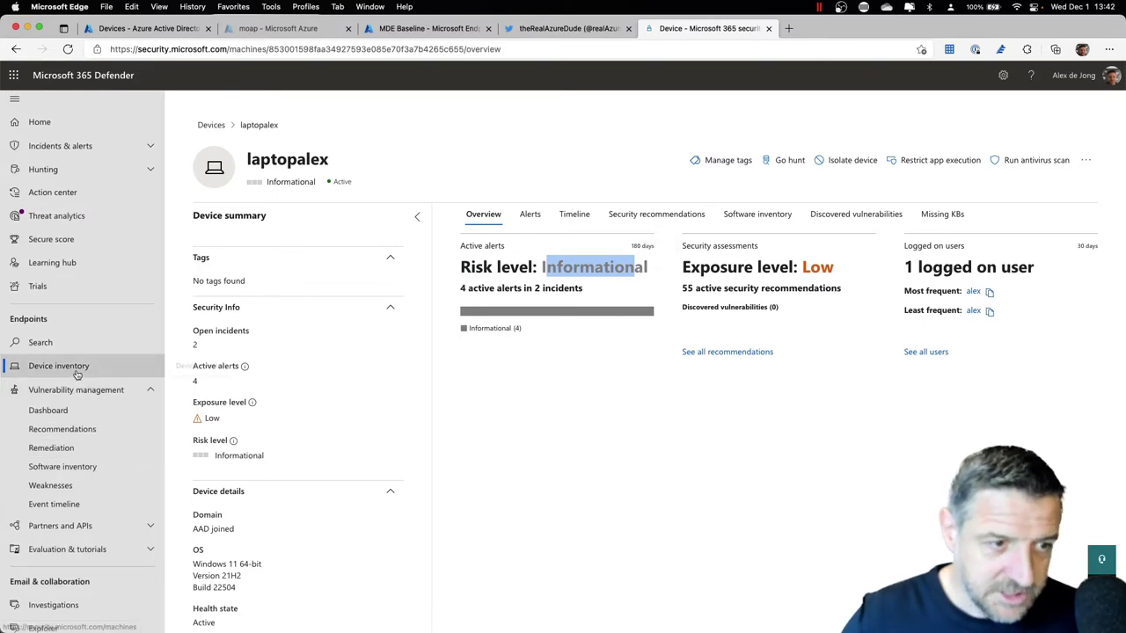
pyautogui.click(452, 29)
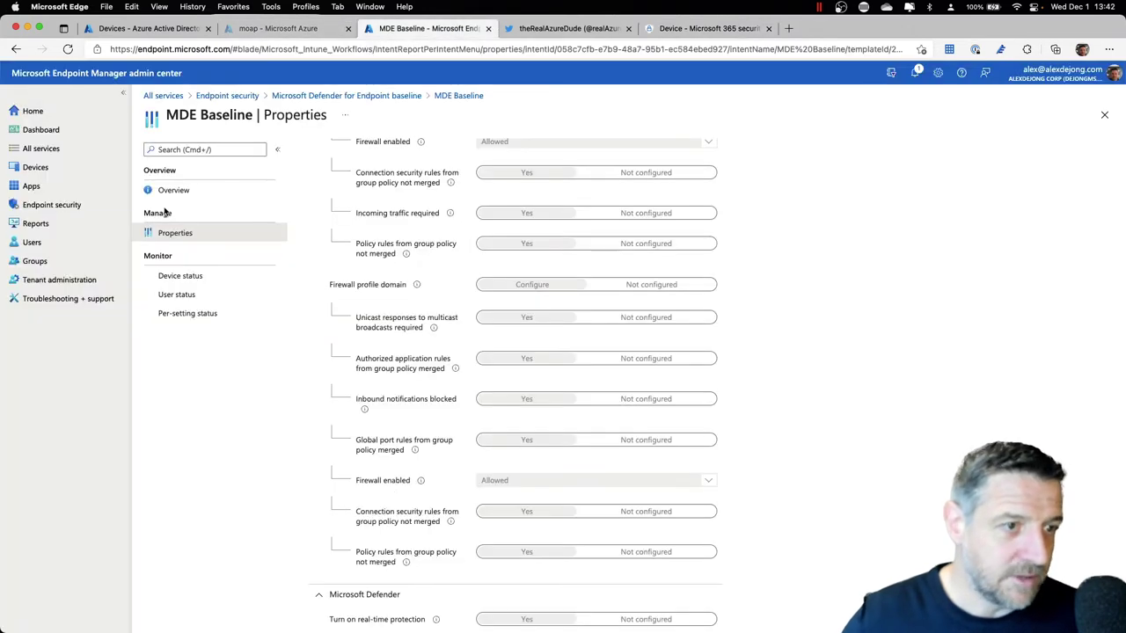
# Open Win-CompliancePolicy's properties, scroll to the Low machine risk score setting, then go back via breadcrumbs
pyautogui.click(48, 204)
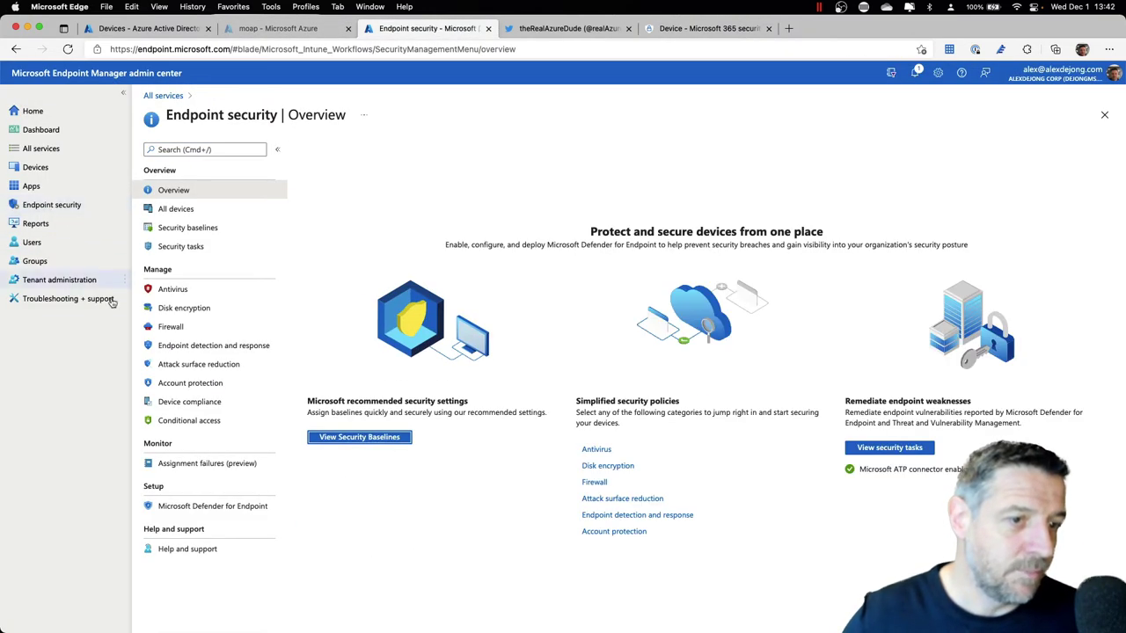
pyautogui.click(185, 402)
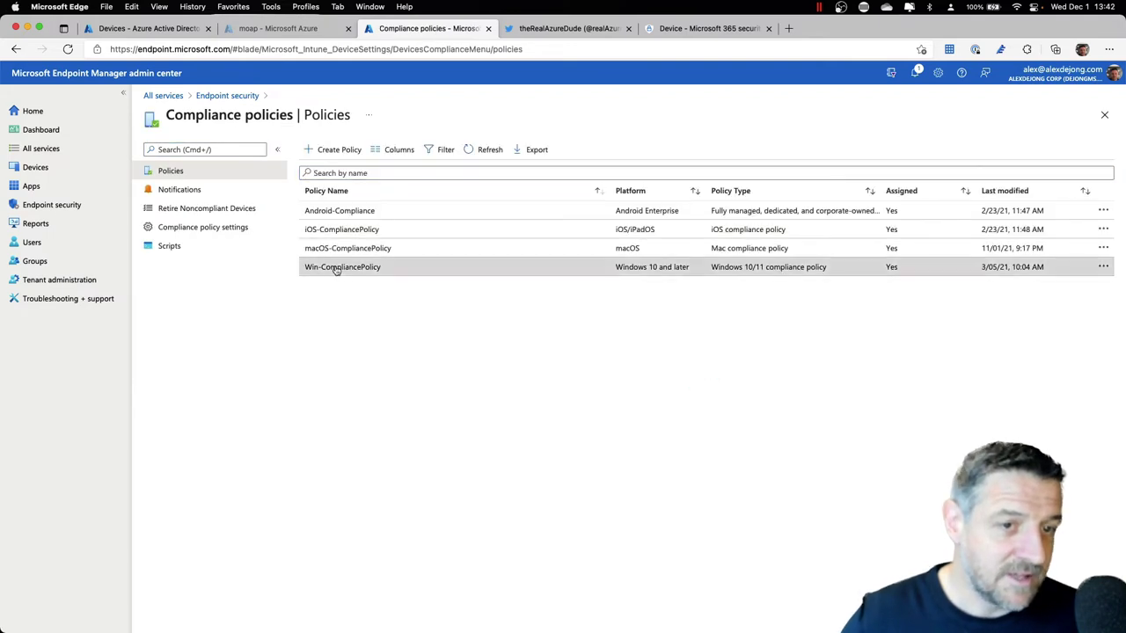
pyautogui.click(335, 270)
pyautogui.click(194, 219)
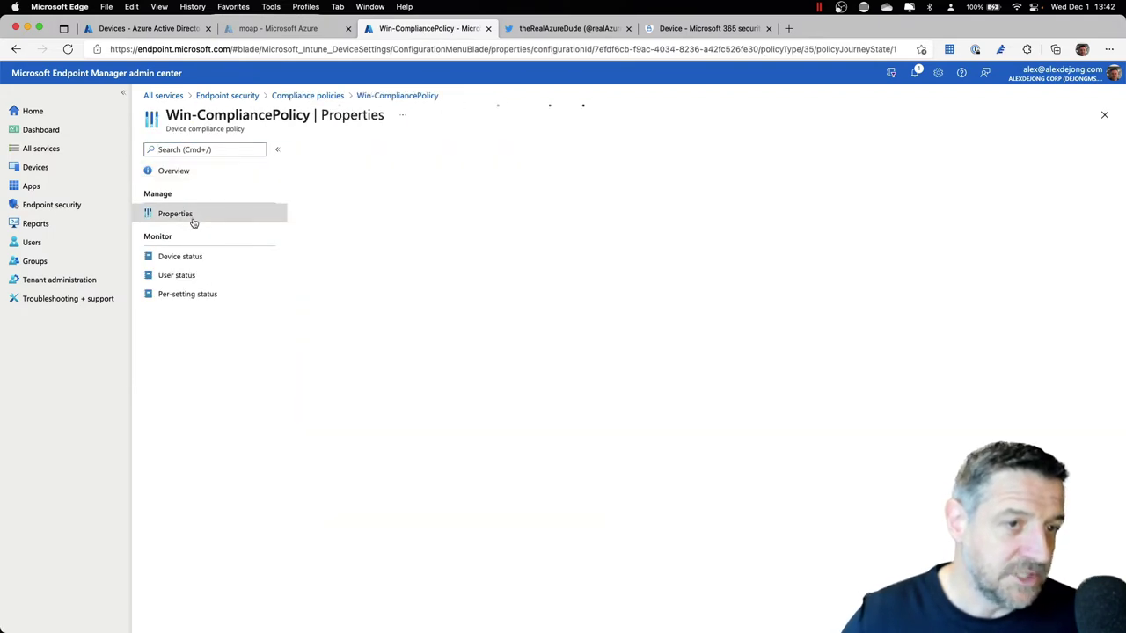
pyautogui.scroll(-5, 369, 360)
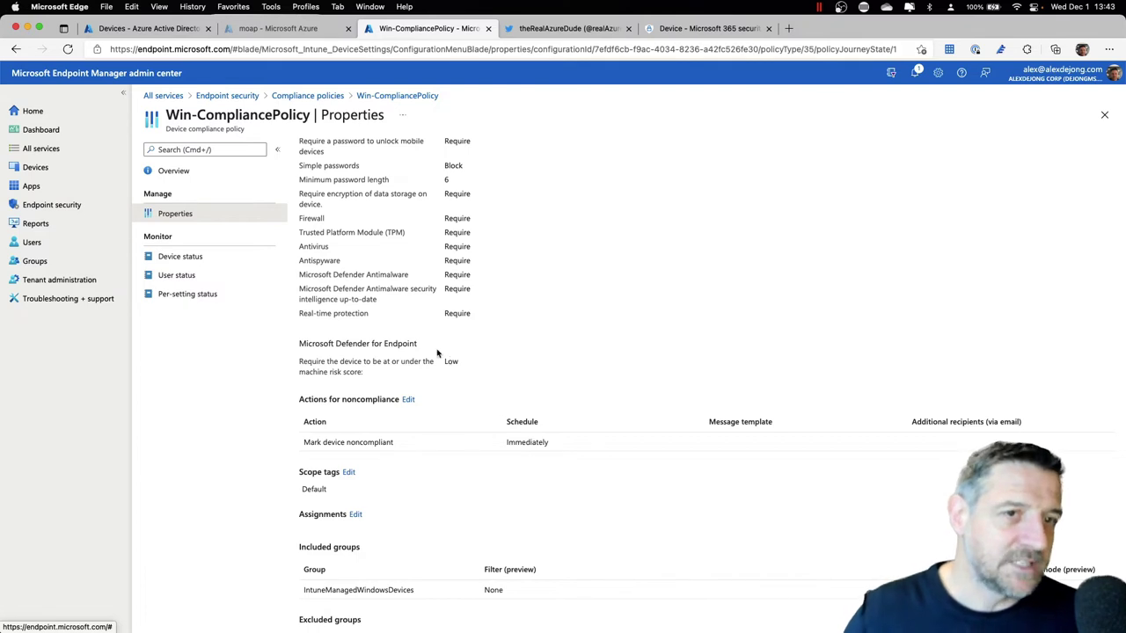
pyautogui.click(308, 95)
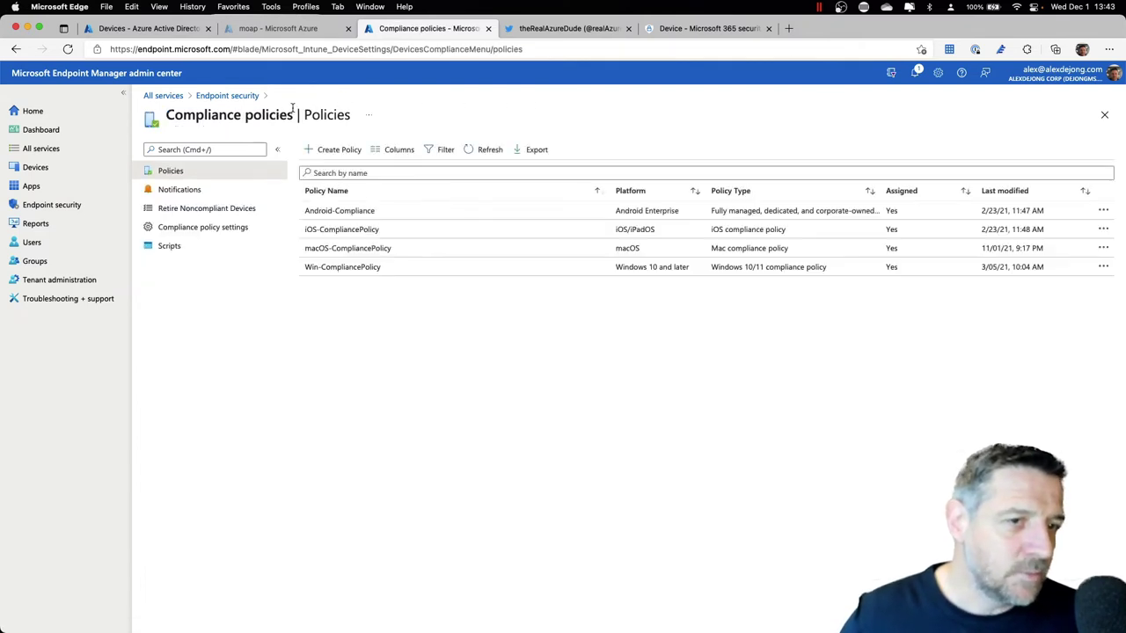
pyautogui.click(231, 96)
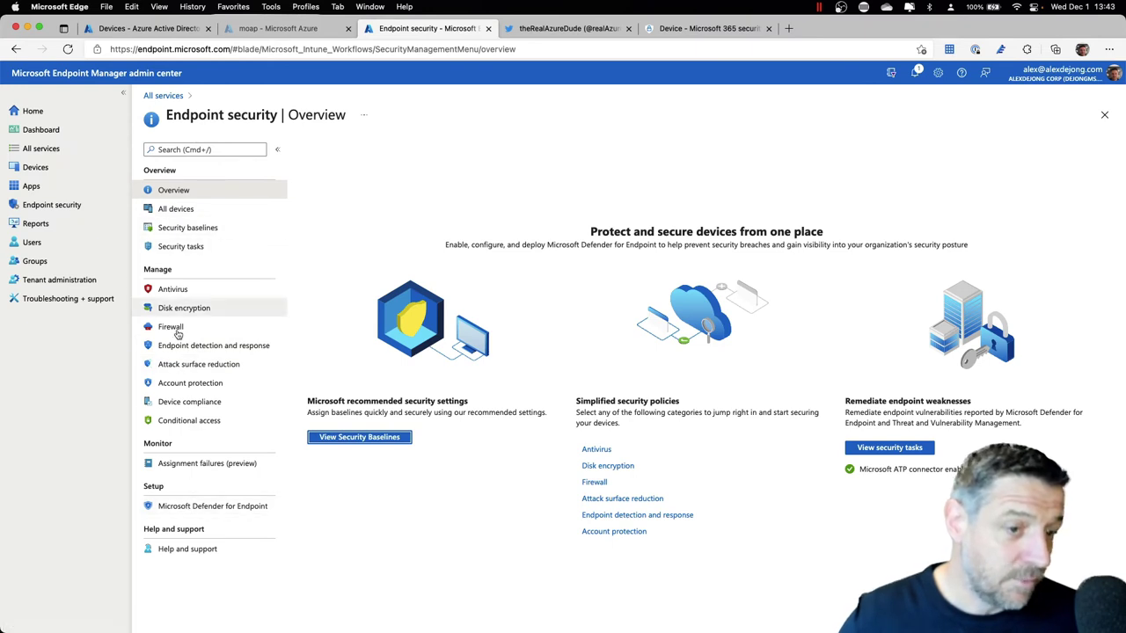
# Open the Microsoft Defender for Endpoint connector page, glance at the architecture diagram, and come back
pyautogui.click(218, 507)
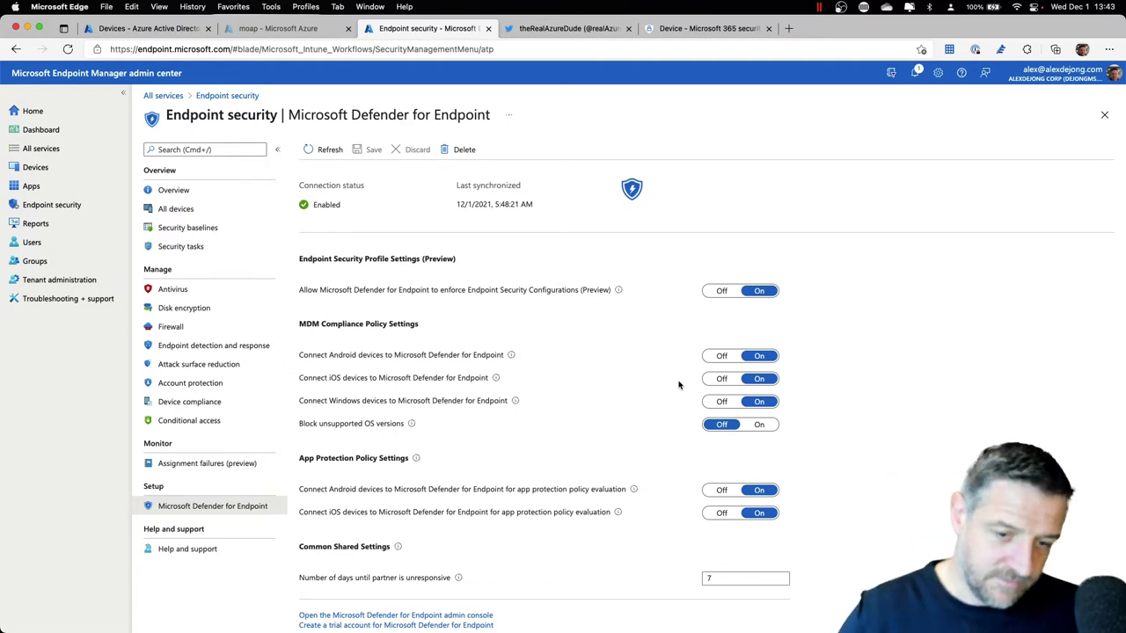
pyautogui.click(542, 29)
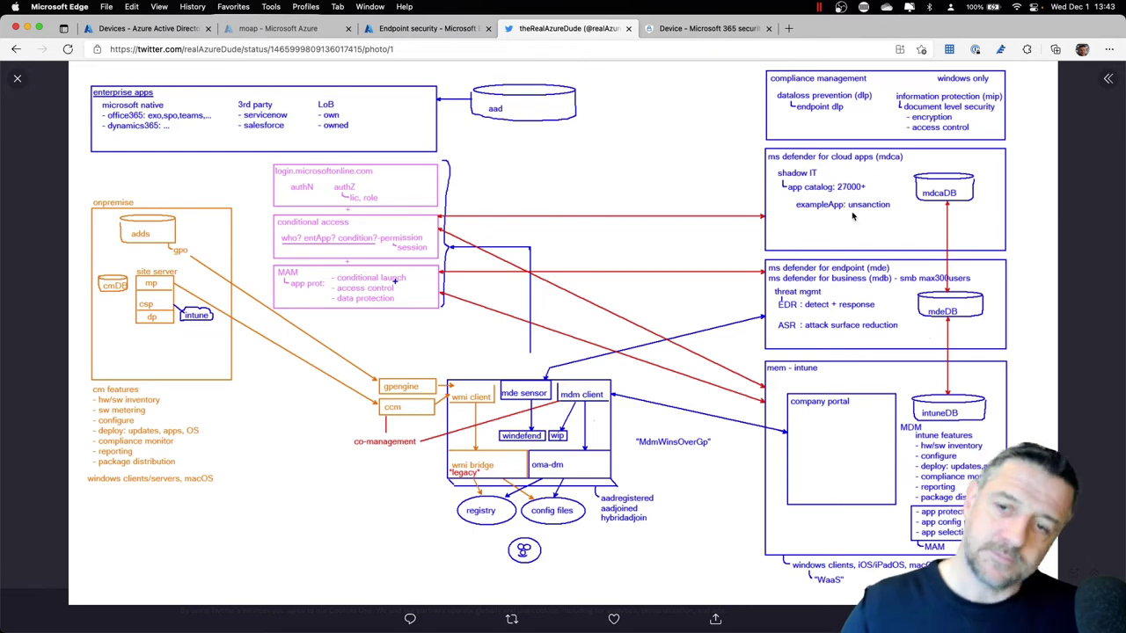
pyautogui.click(402, 33)
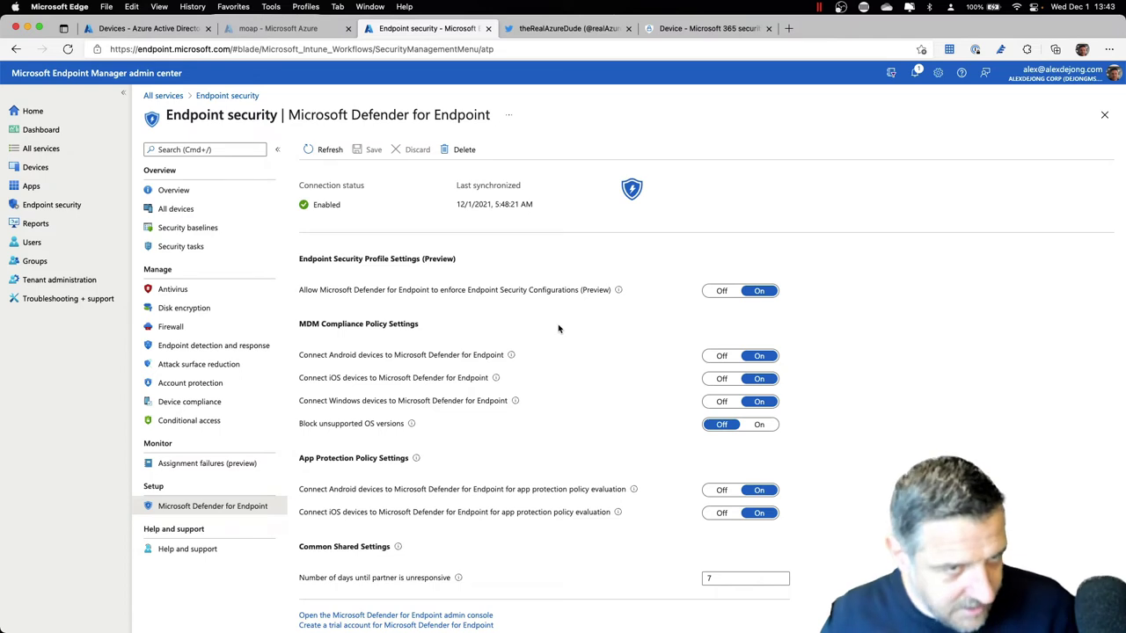
# Open LAPTOPALEX from All devices, highlight its Compliant status, then show the architecture diagram
pyautogui.click(193, 209)
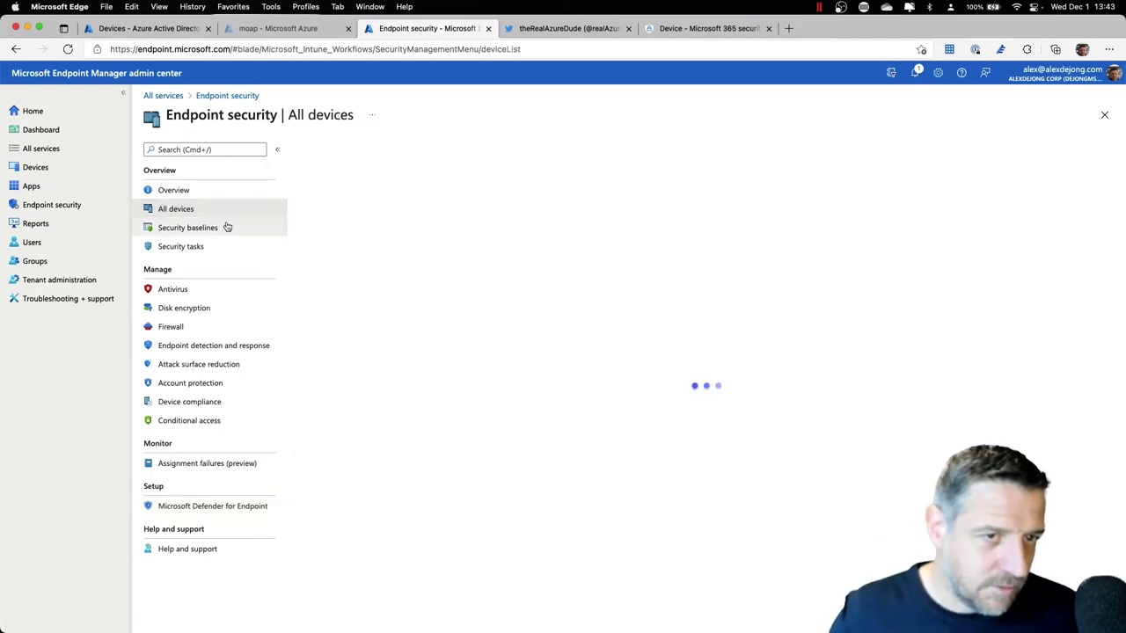
pyautogui.click(326, 260)
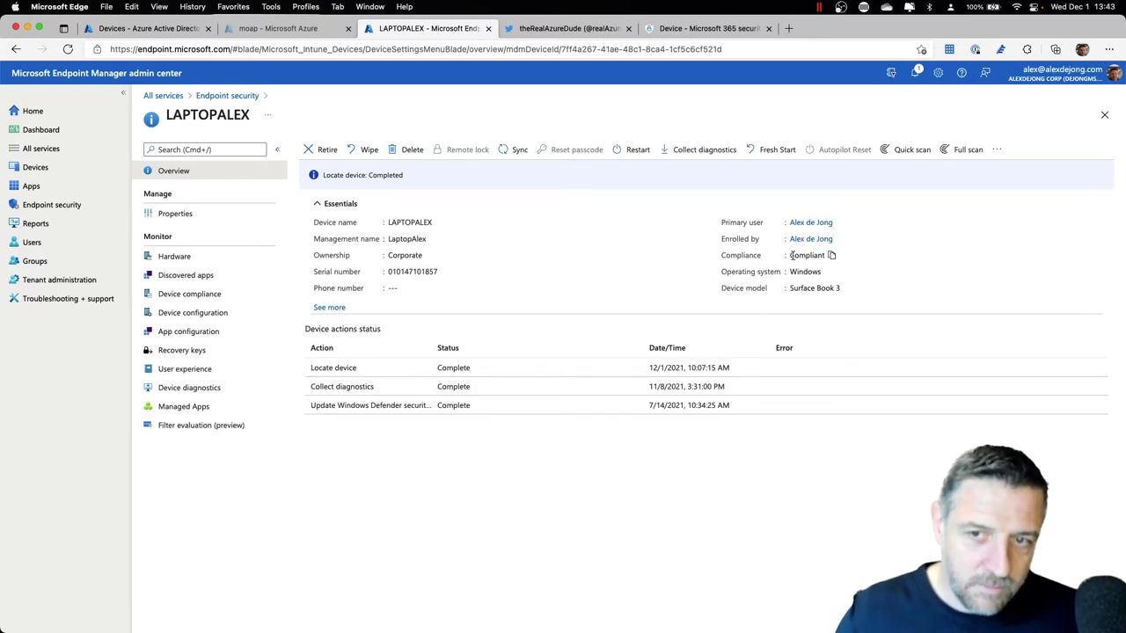
pyautogui.moveTo(790, 255); pyautogui.dragTo(822, 255)
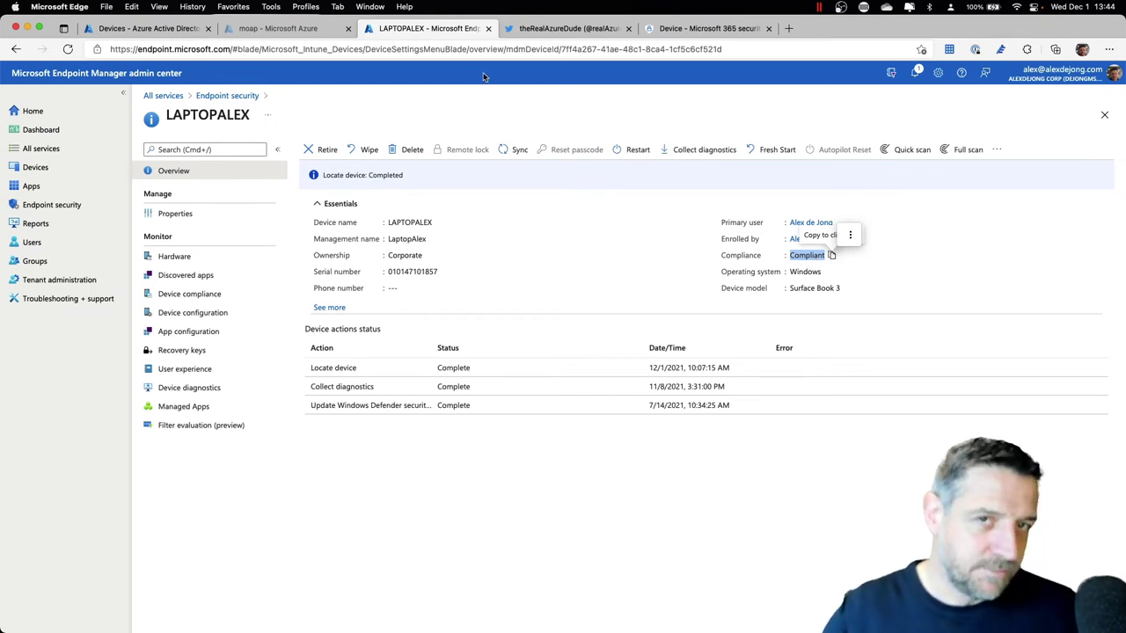
pyautogui.click(554, 29)
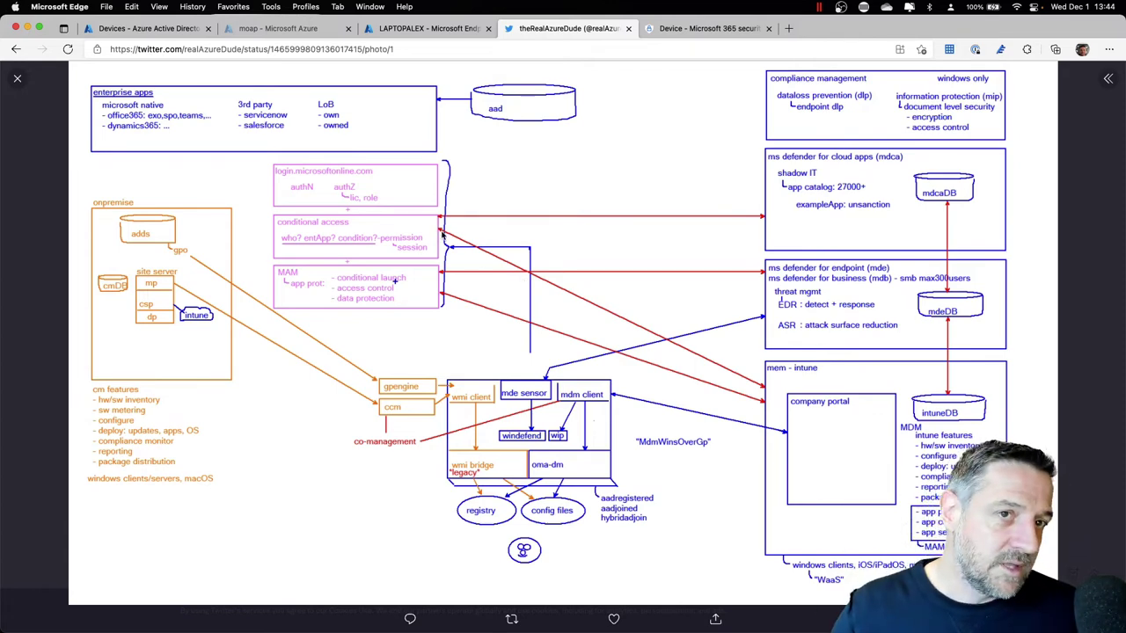
# Start a blank new Conditional Access policy in Azure Active Directory admin center
pyautogui.click(174, 29)
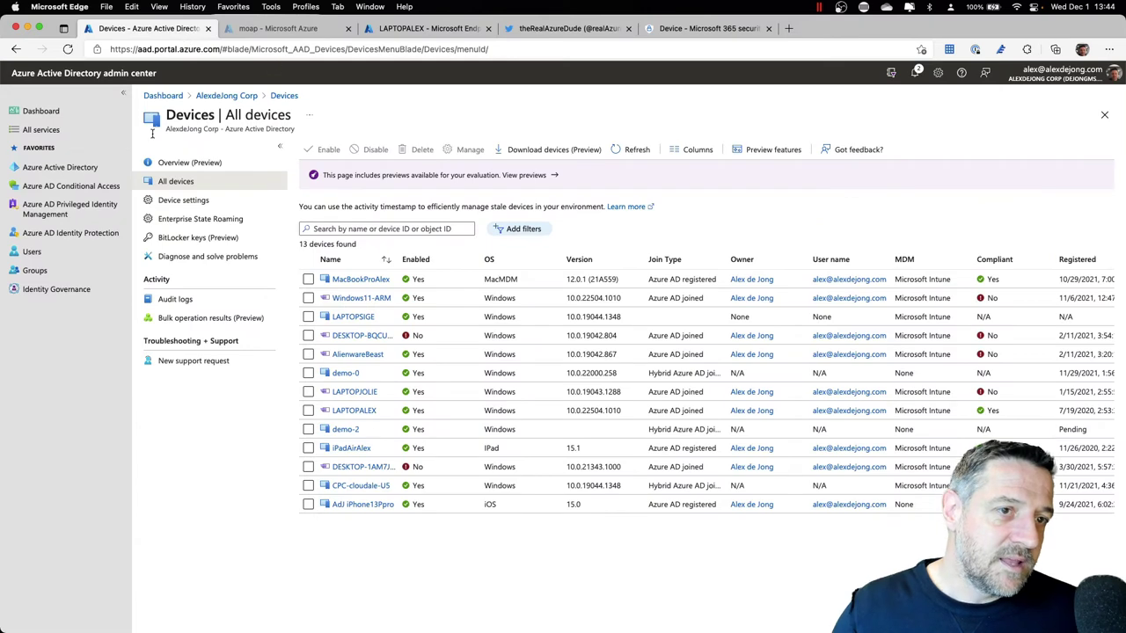
pyautogui.click(55, 186)
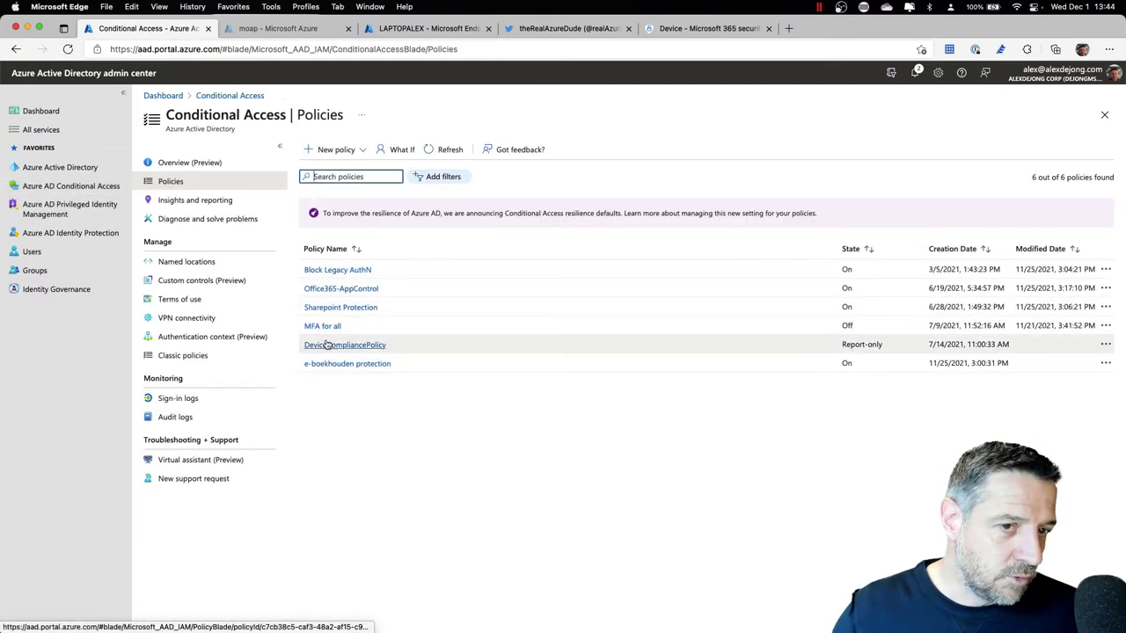
pyautogui.click(331, 152)
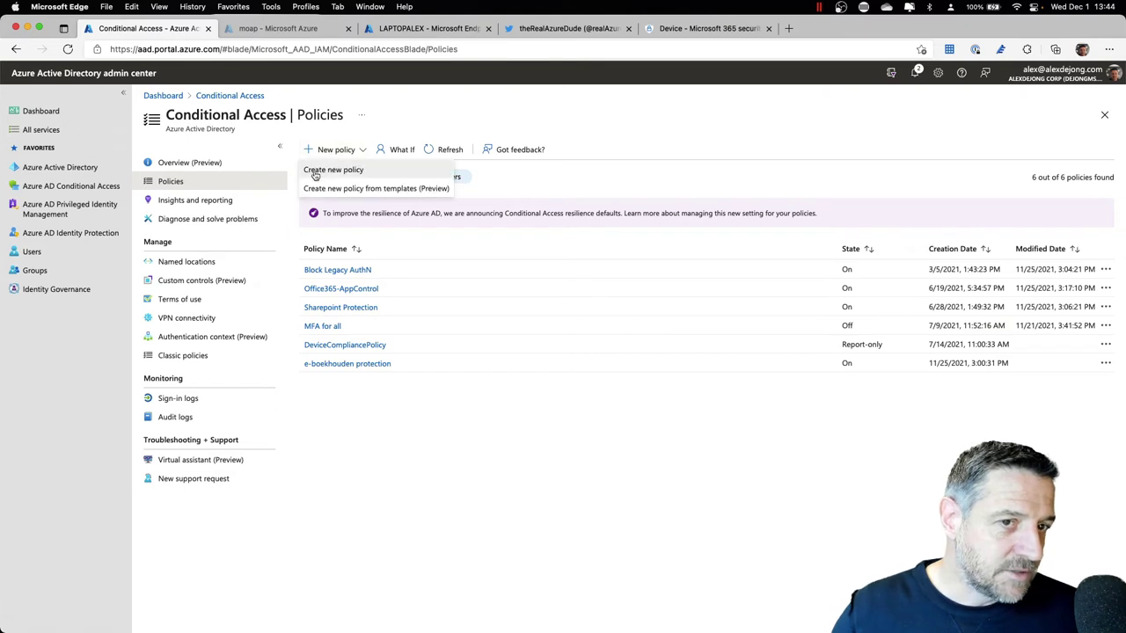
pyautogui.click(332, 171)
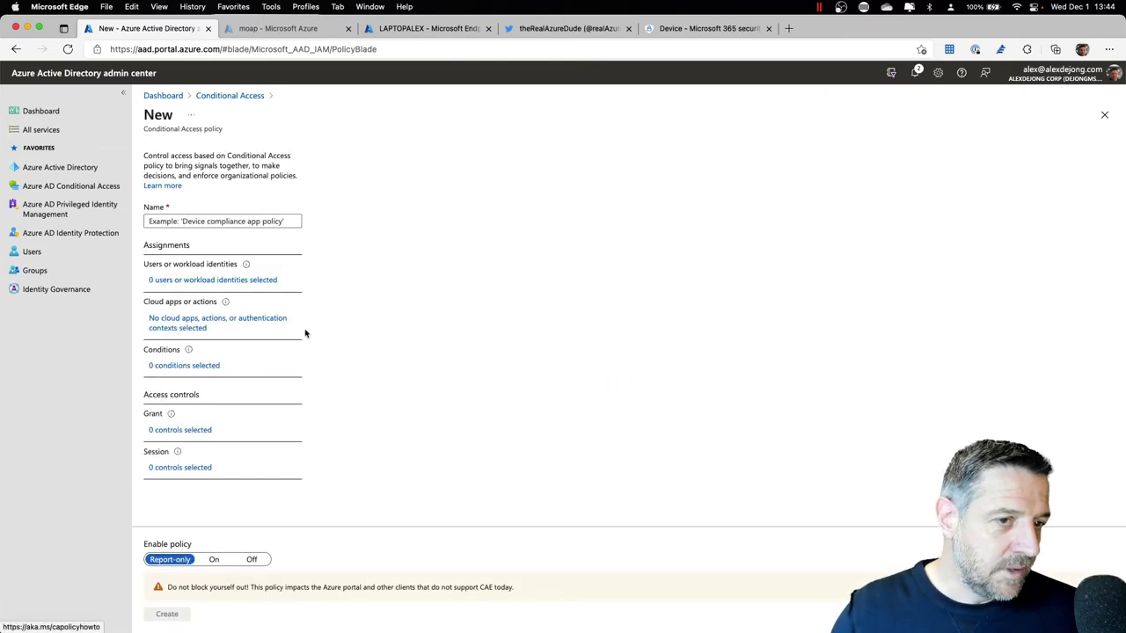
# In the policy's Grant controls, tick Require device to be marked as compliant and reset page zoom
pyautogui.click(180, 430)
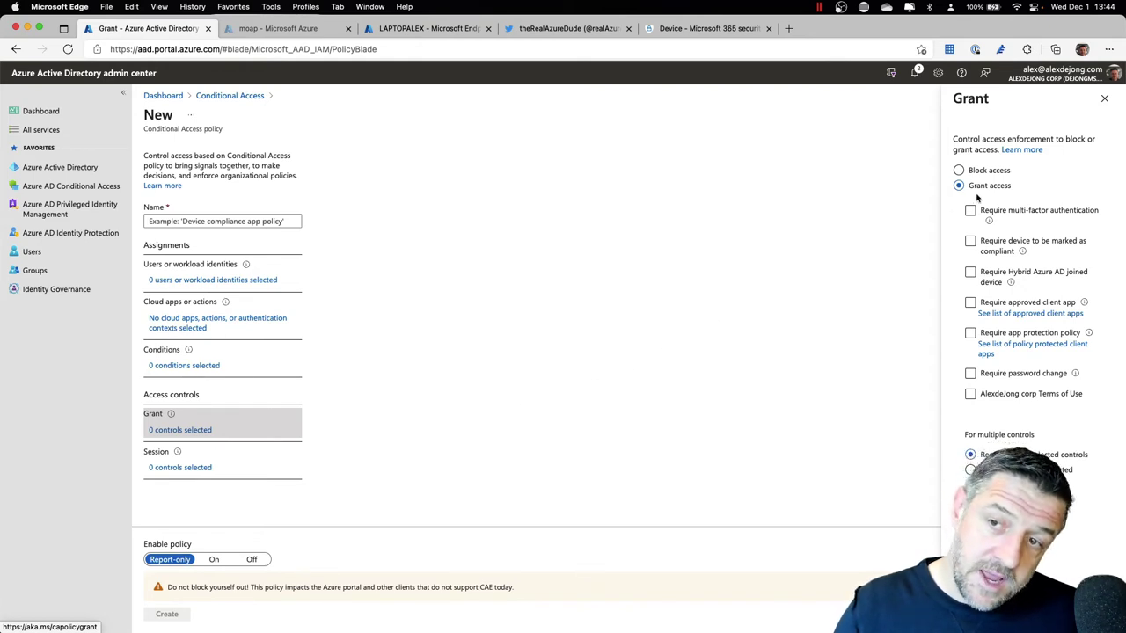
pyautogui.click(971, 240)
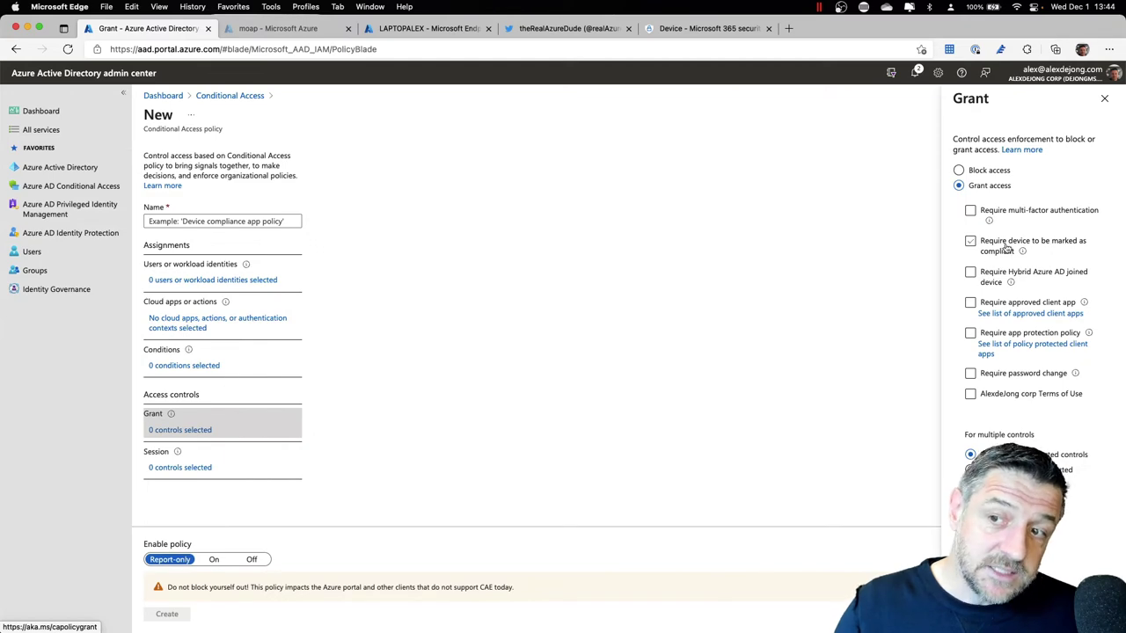
pyautogui.click(1009, 252)
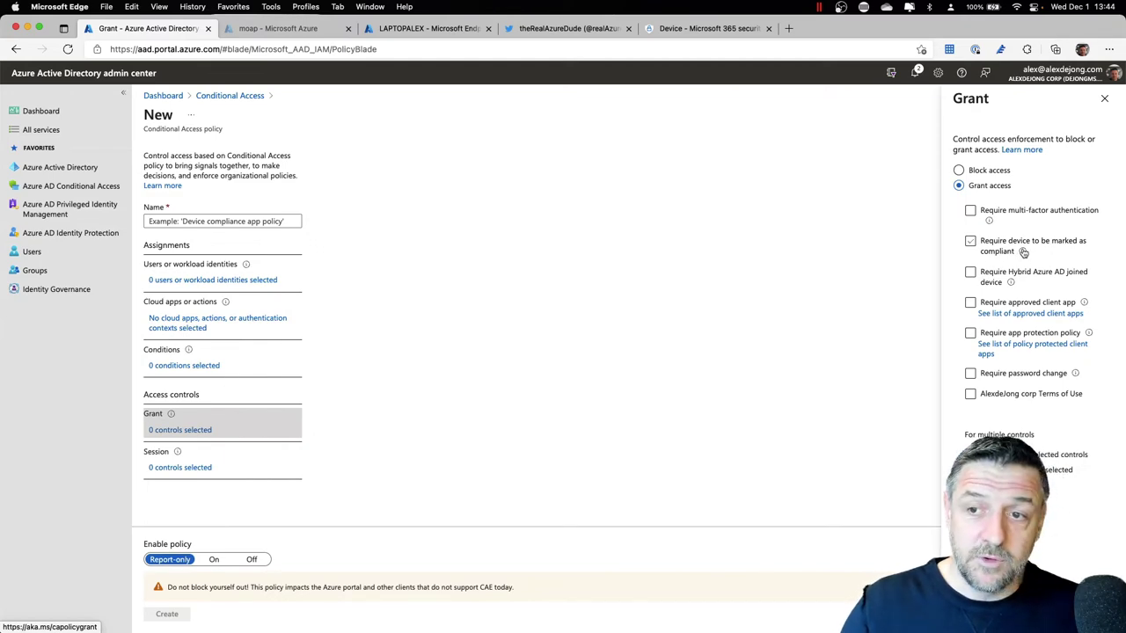
pyautogui.moveTo(1022, 251)
pyautogui.scroll(1, 1022, 251)
pyautogui.scroll(5, 1022, 252)
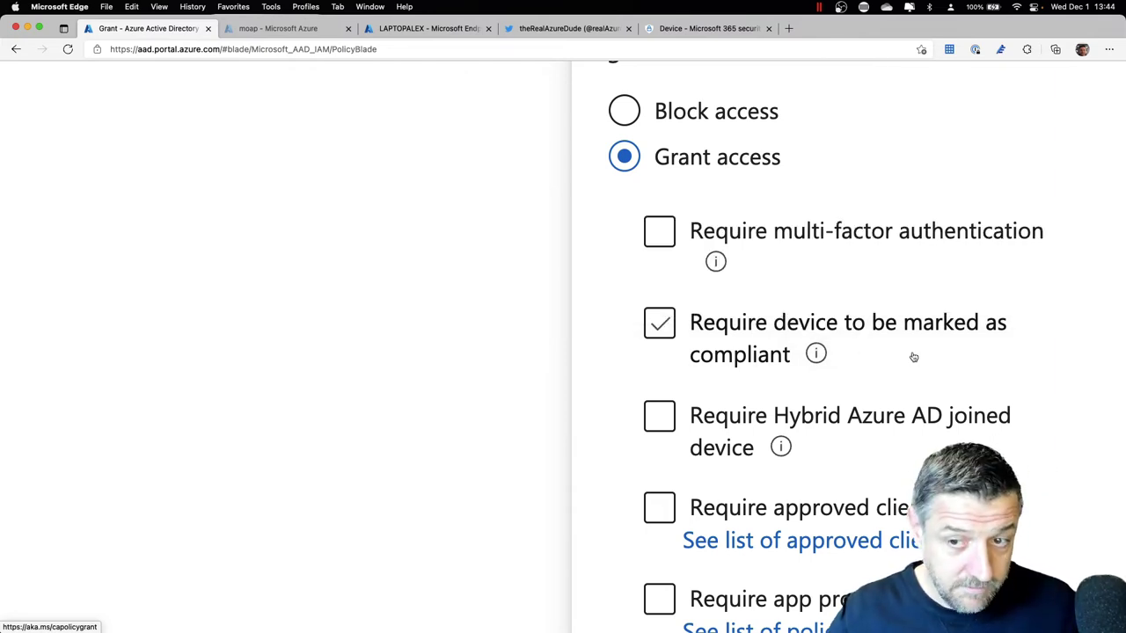
pyautogui.press('super+0')
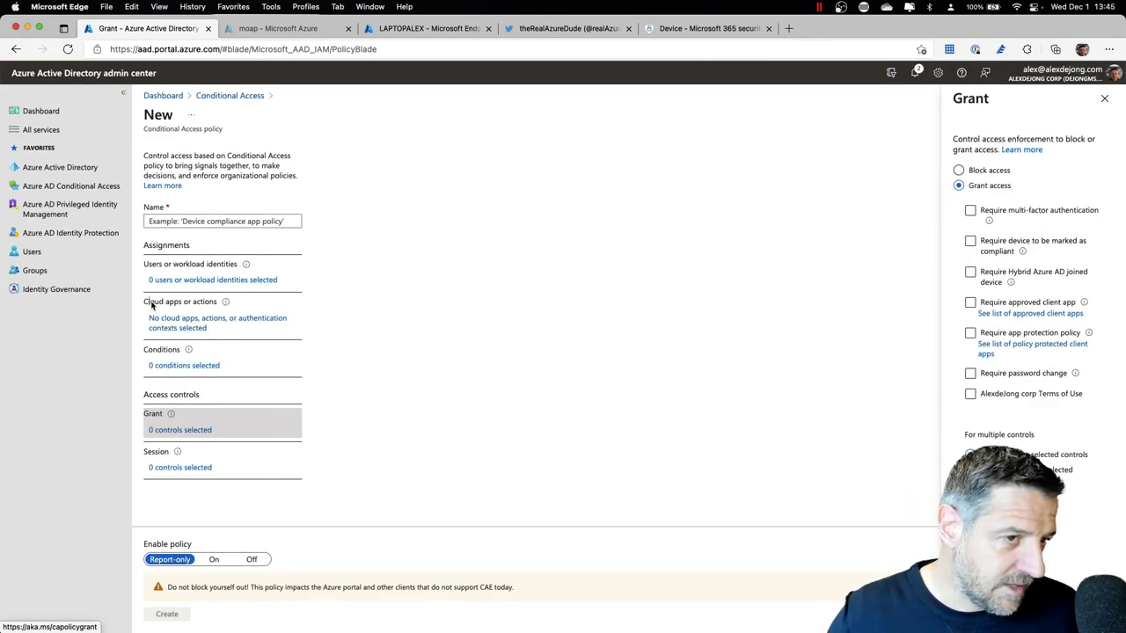
# Highlight the Cloud apps or actions heading, toggle the compliant-device requirement off, then show the architecture diagram
pyautogui.moveTo(152, 305); pyautogui.dragTo(178, 304)
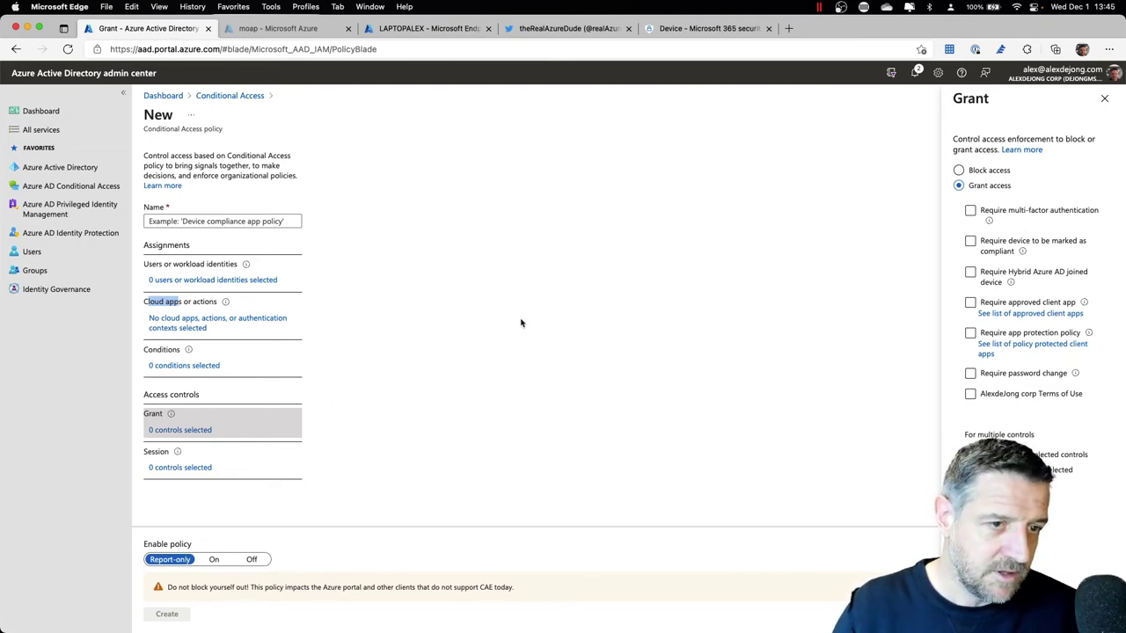
pyautogui.click(1011, 253)
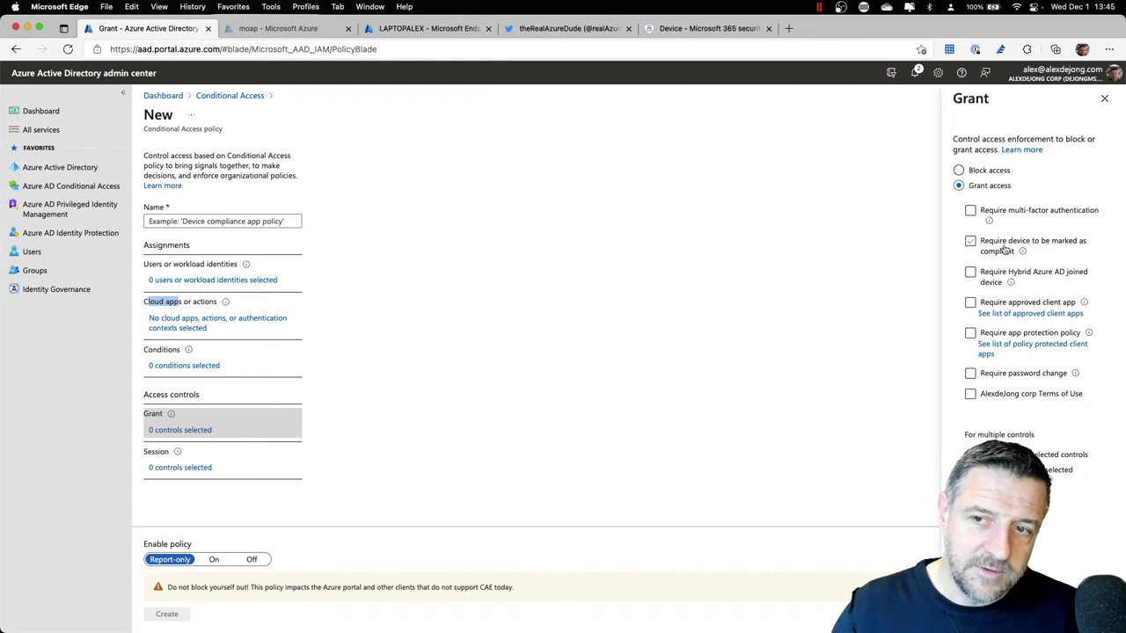
pyautogui.click(989, 248)
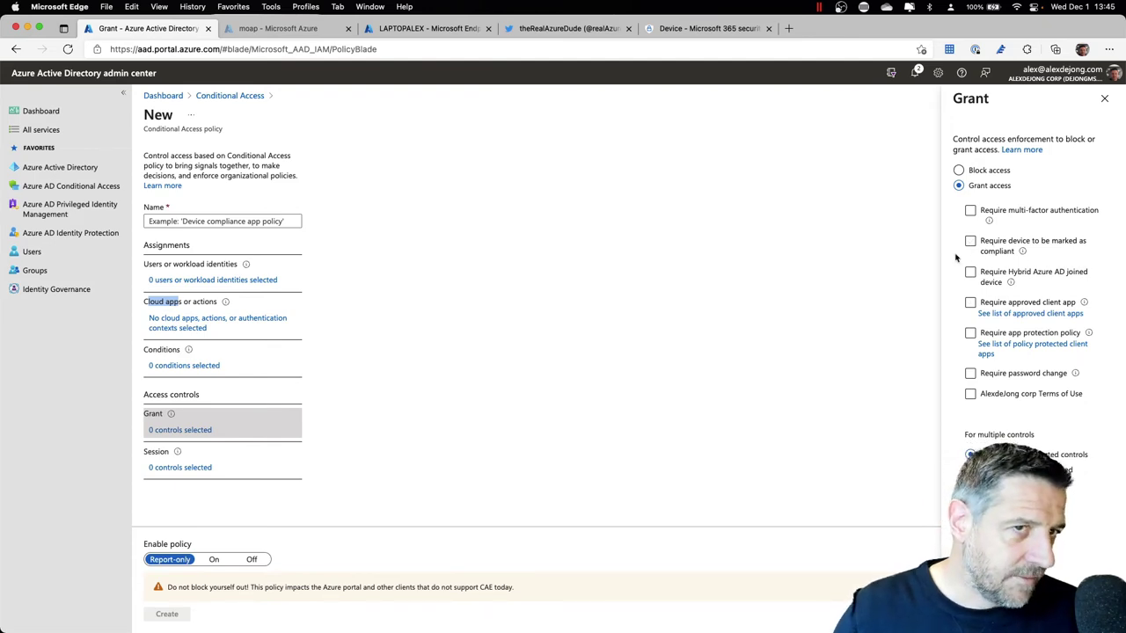
pyautogui.click(532, 35)
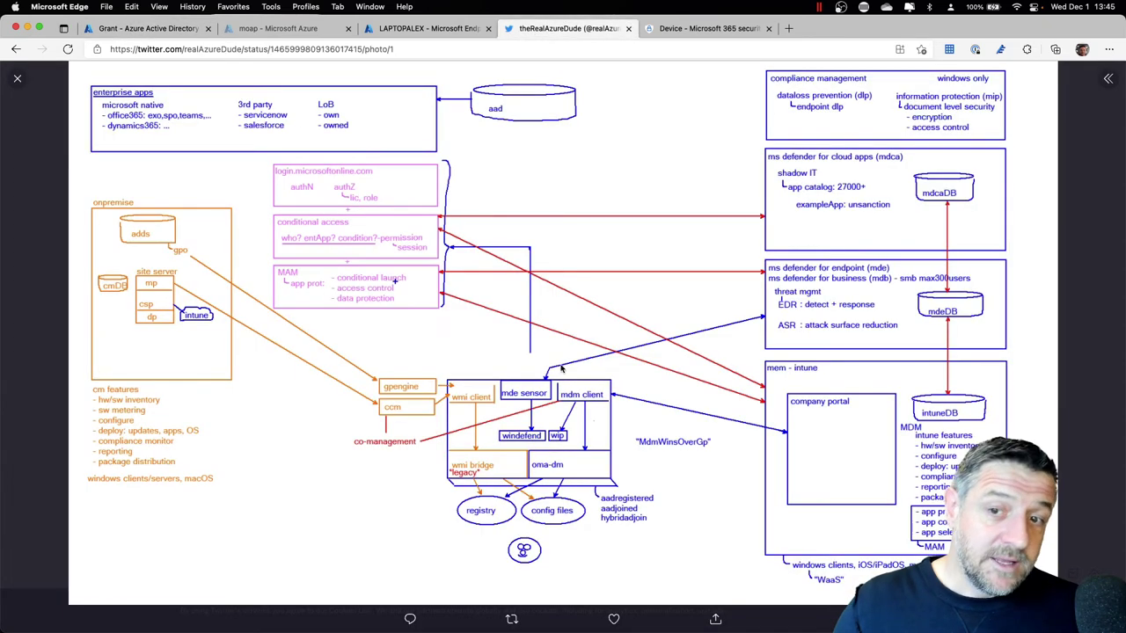
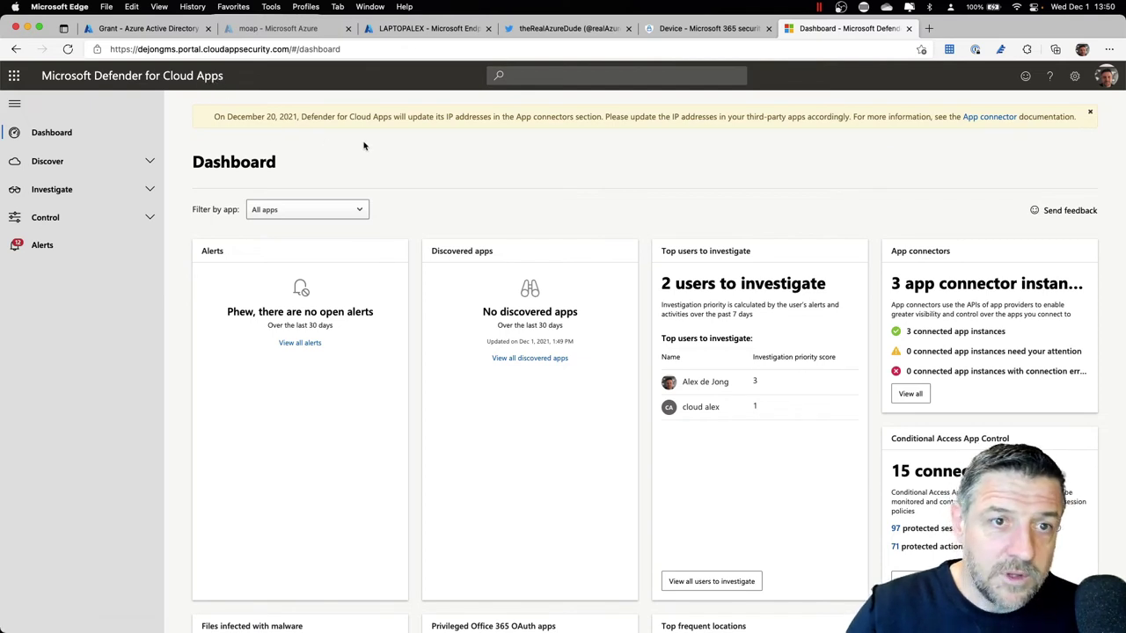
# Open the Cloud Discovery dashboard and review its 74 apps, 25 IPs, 3 users and 20.4 GB traffic
pyautogui.click(146, 156)
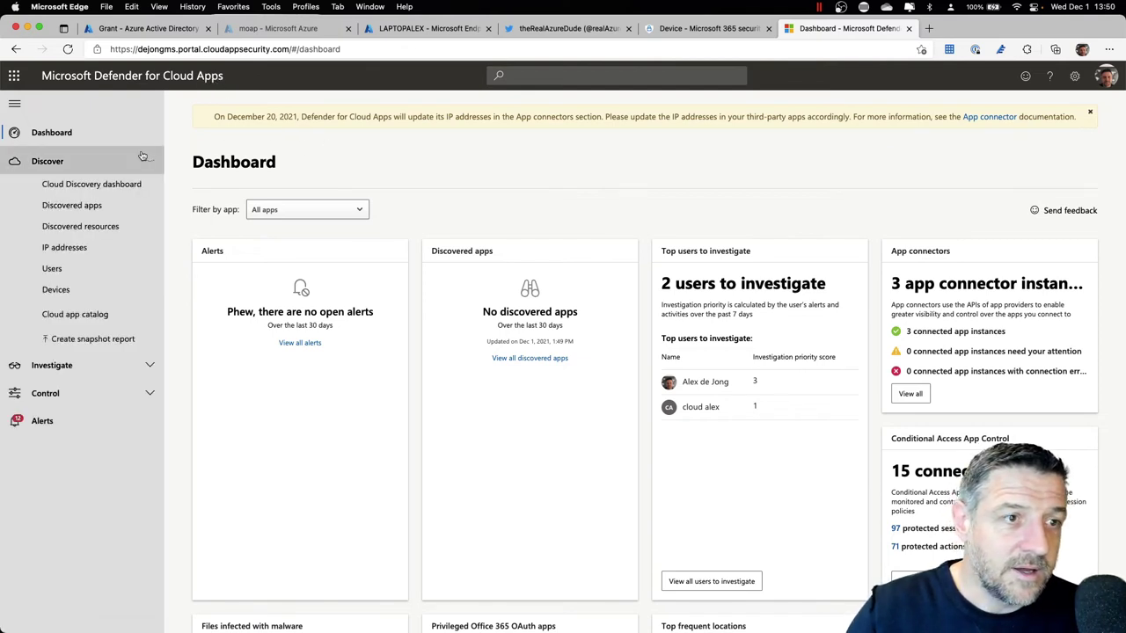
pyautogui.click(99, 183)
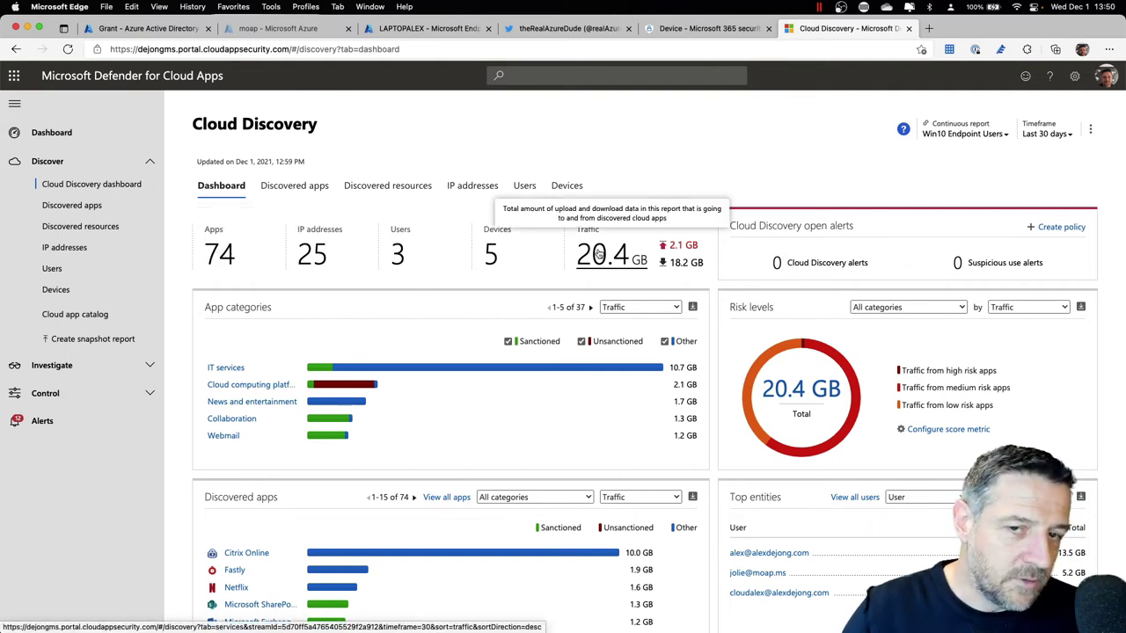
pyautogui.scroll(-3, 587, 262)
pyautogui.scroll(-3, 569, 267)
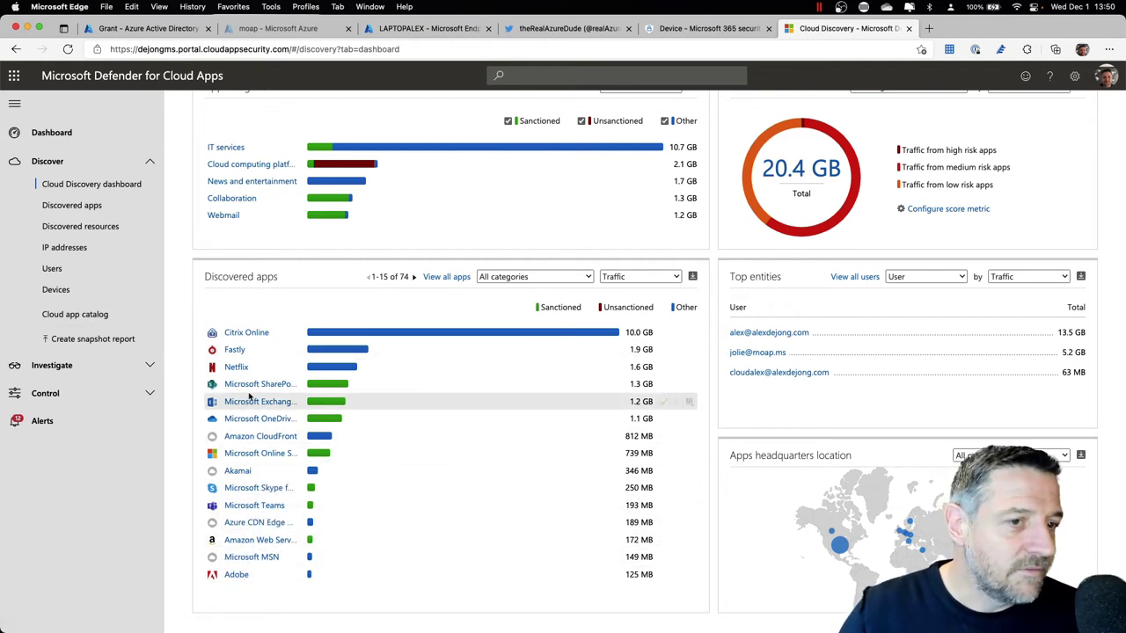
pyautogui.scroll(3, 255, 396)
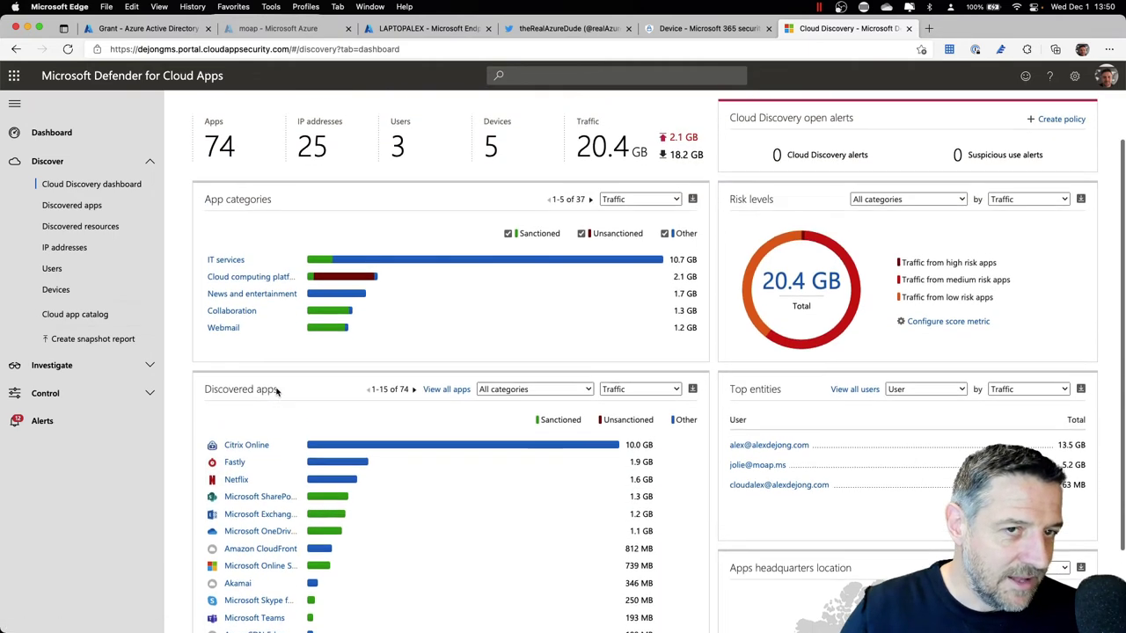
pyautogui.scroll(2, 275, 388)
pyautogui.scroll(-1, 275, 388)
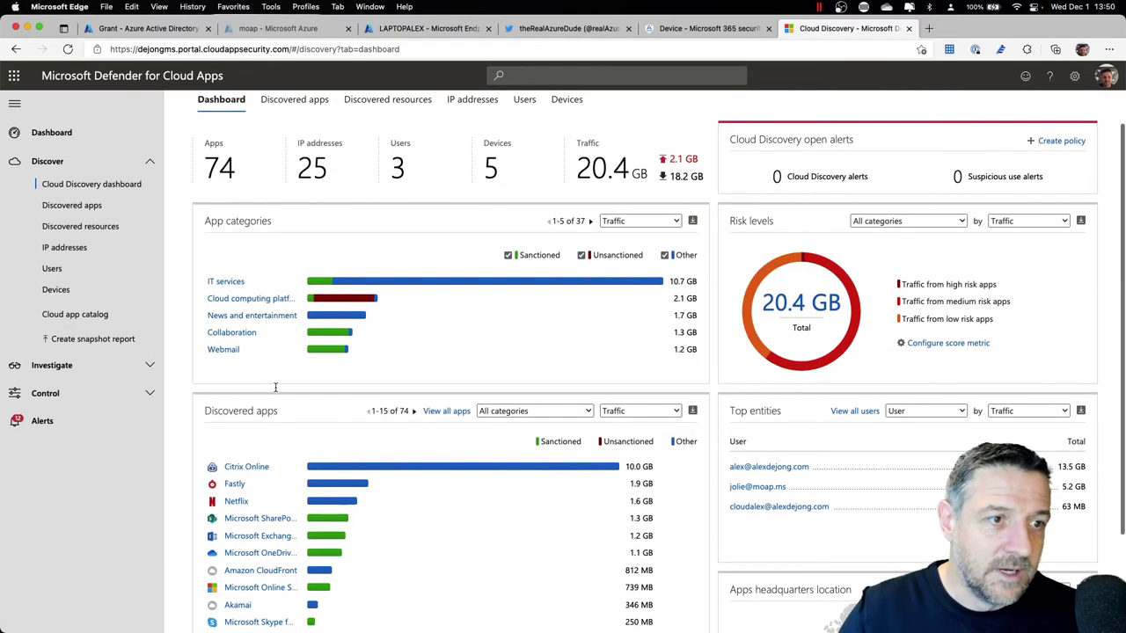
# Show the Discovered apps list sorted by app name, A to Z
pyautogui.click(66, 204)
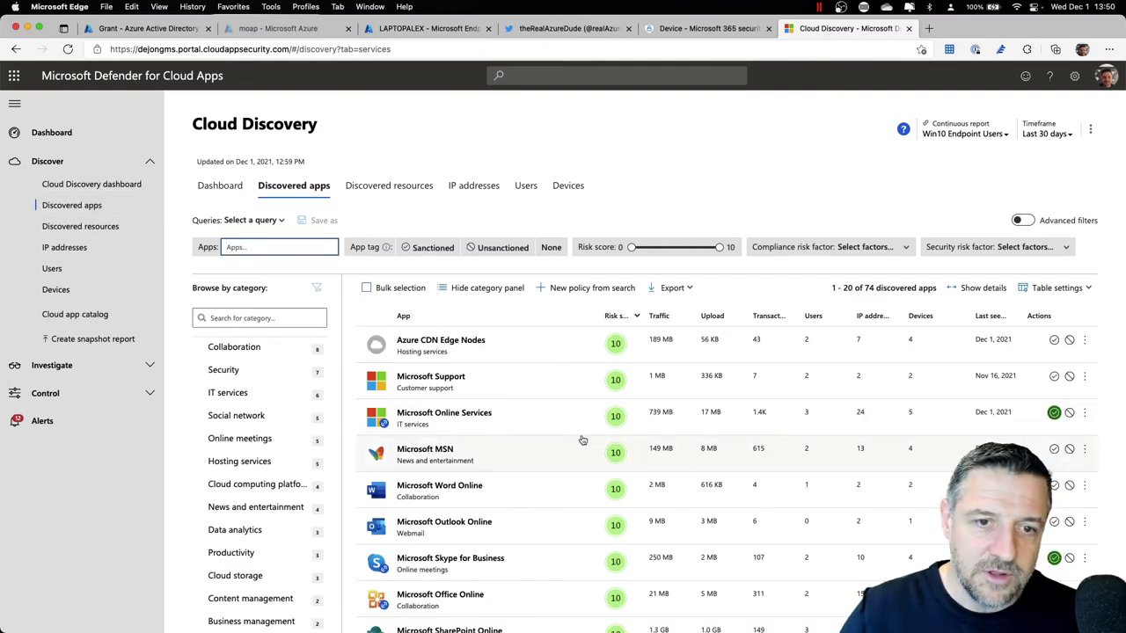
pyautogui.click(438, 318)
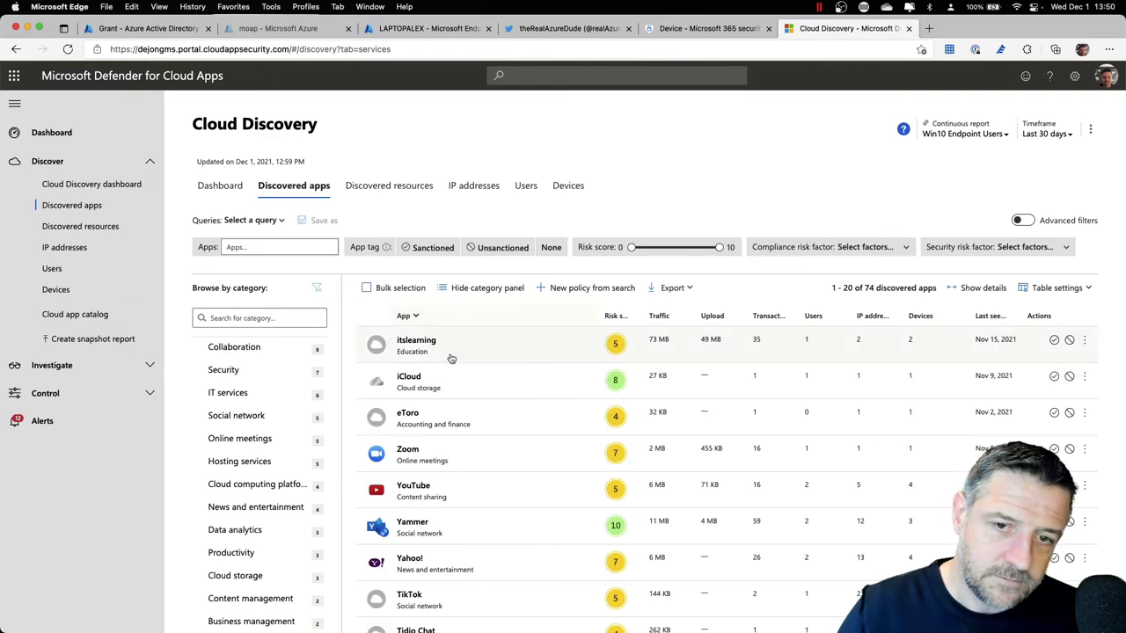
pyautogui.scroll(-6, 444, 343)
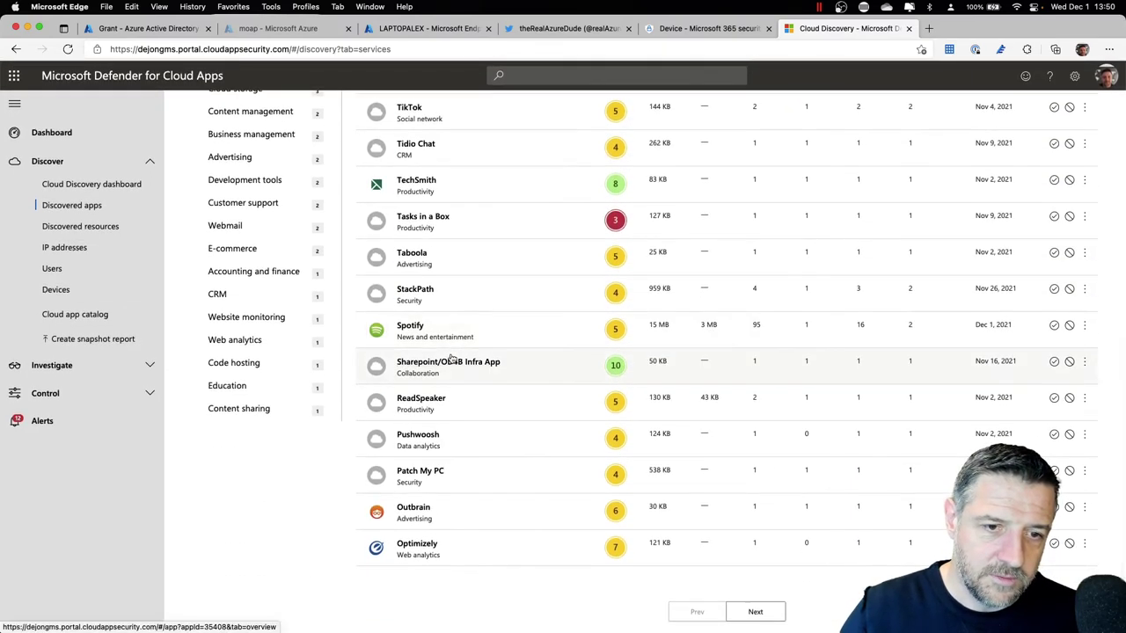
pyautogui.scroll(5, 503, 353)
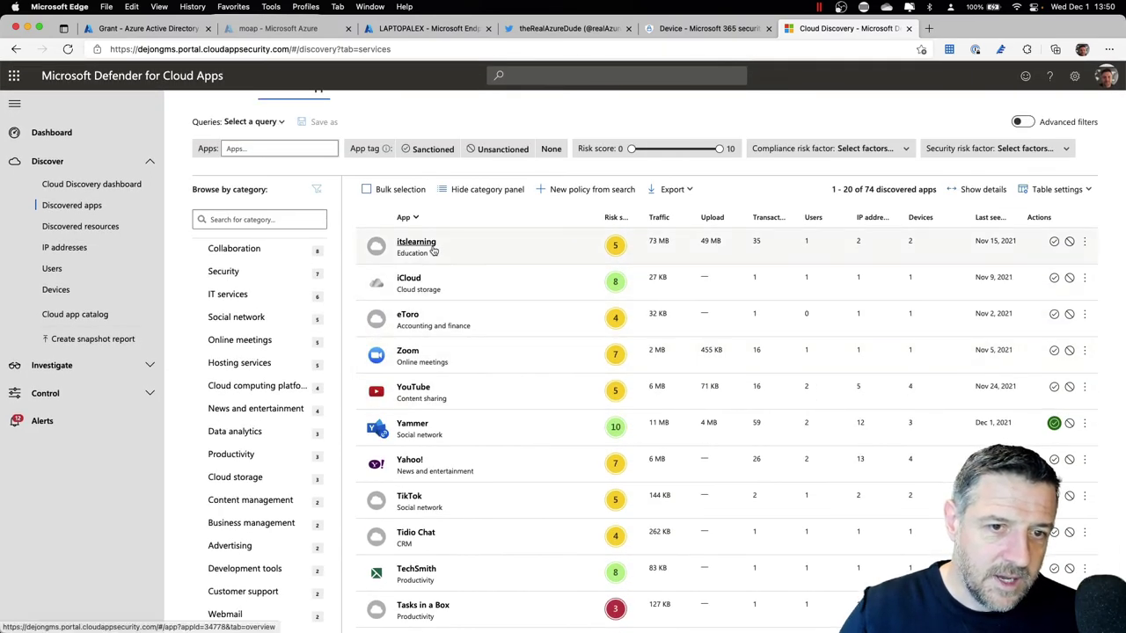
pyautogui.scroll(-1, 423, 300)
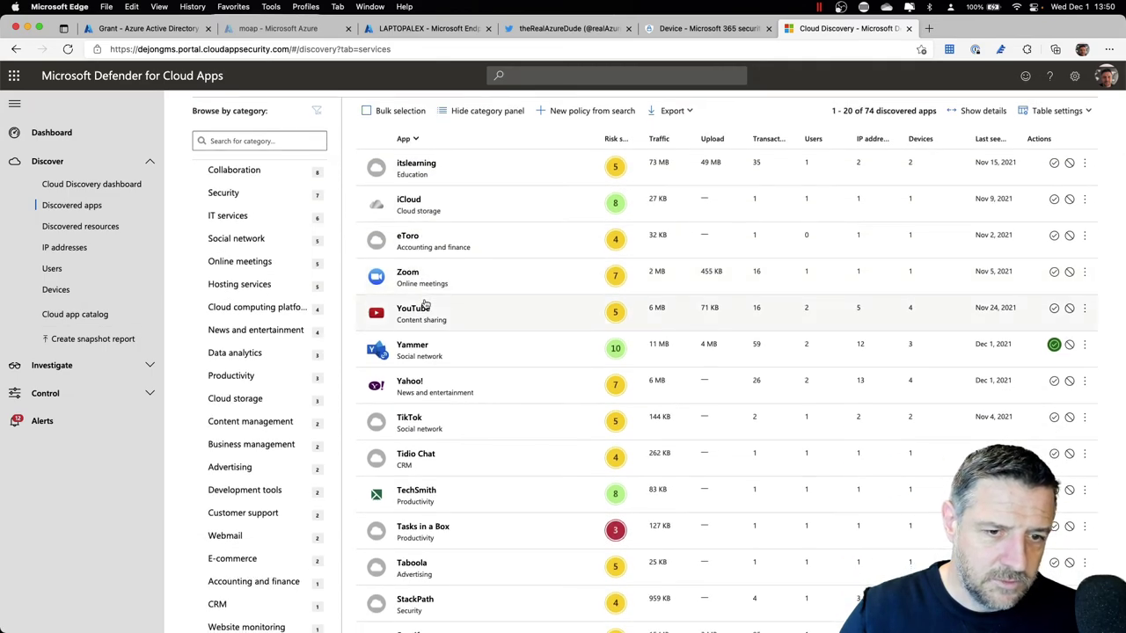
pyautogui.scroll(-2, 426, 308)
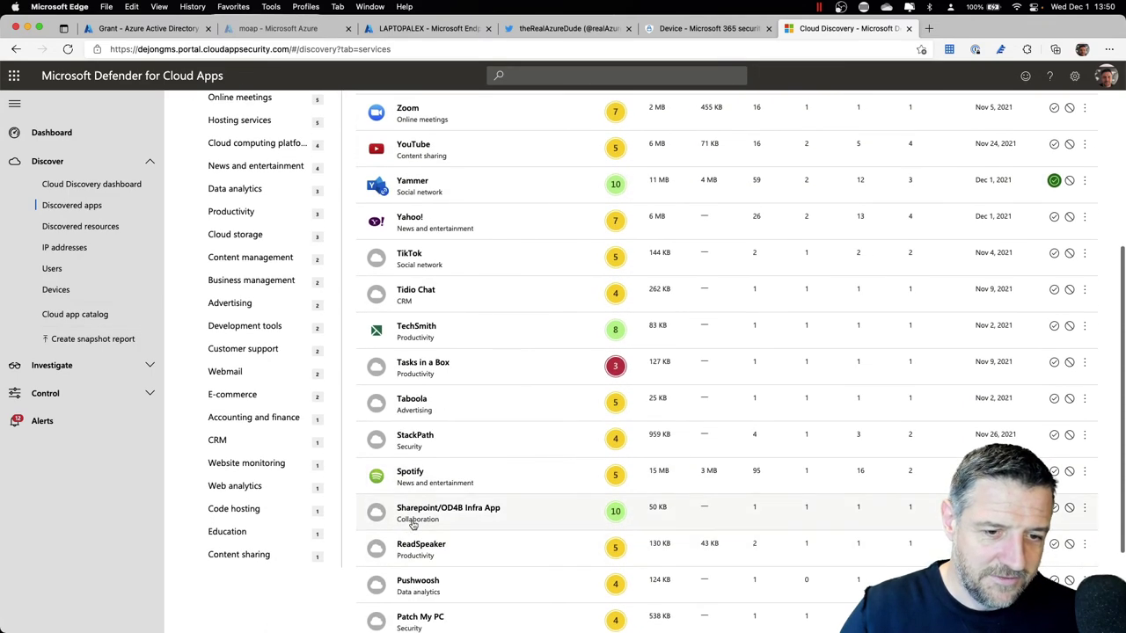
pyautogui.scroll(4, 406, 490)
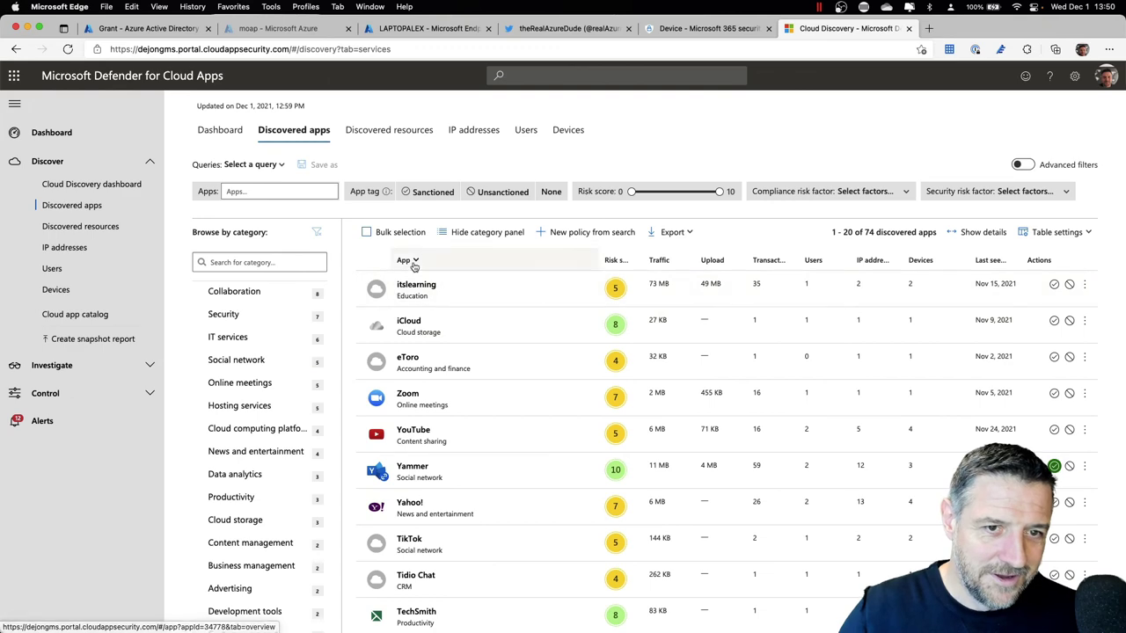
pyautogui.click(416, 261)
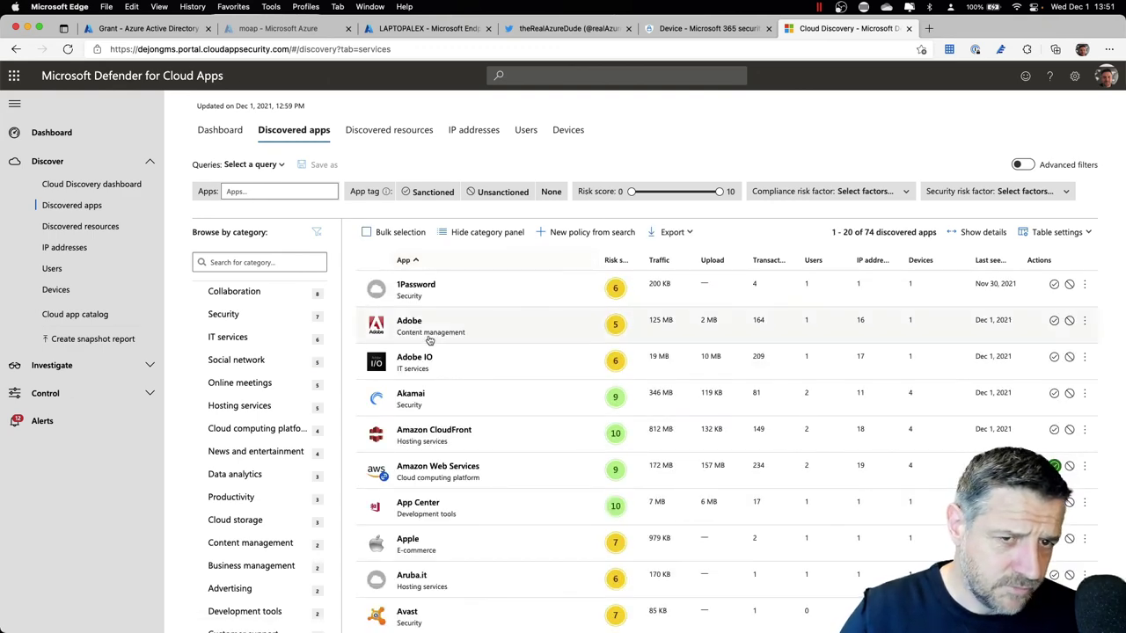
# Move to page 2 of the list, Google Analytics through Microsoft My Apps, including LinkedIn
pyautogui.scroll(-1, 430, 325)
pyautogui.scroll(-3, 431, 326)
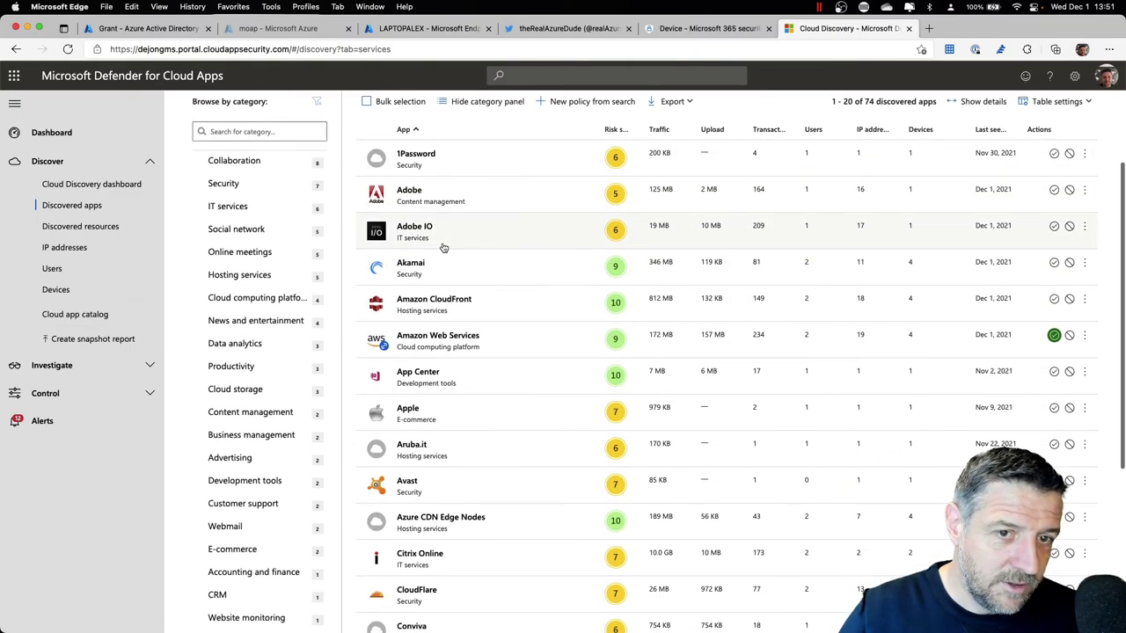
pyautogui.scroll(-2, 429, 269)
pyautogui.scroll(-6, 429, 268)
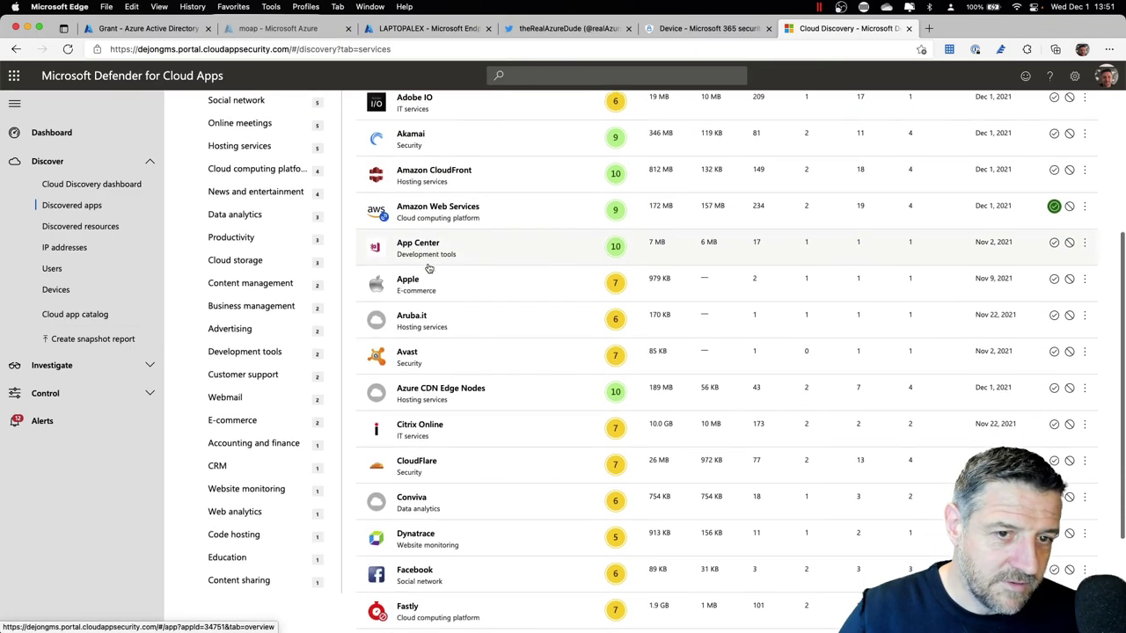
pyautogui.scroll(-4, 429, 268)
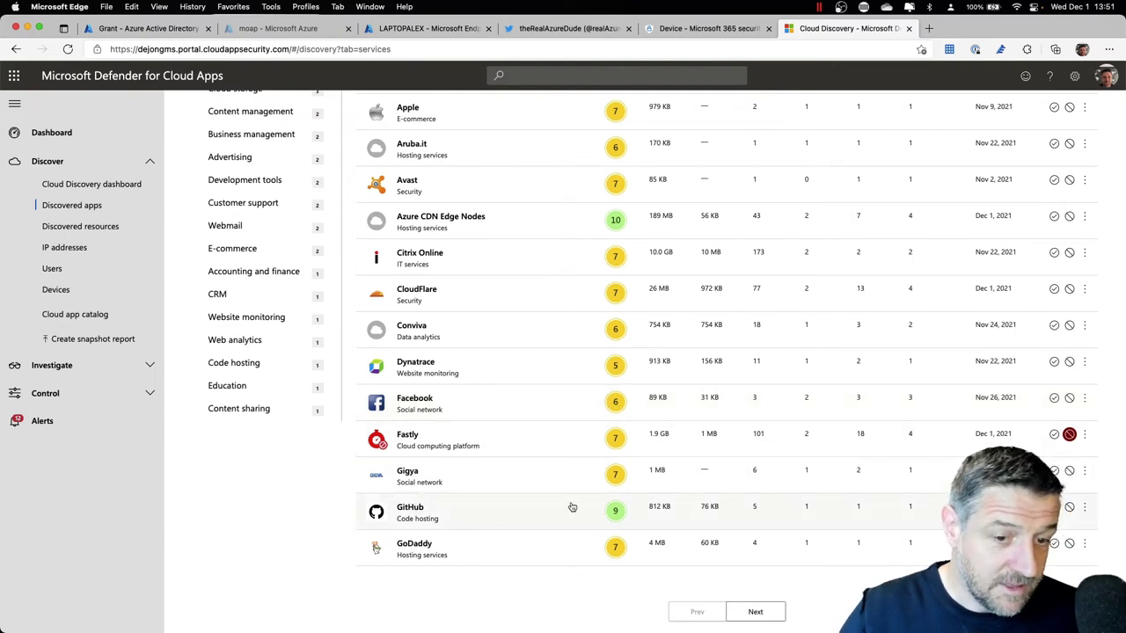
pyautogui.click(749, 610)
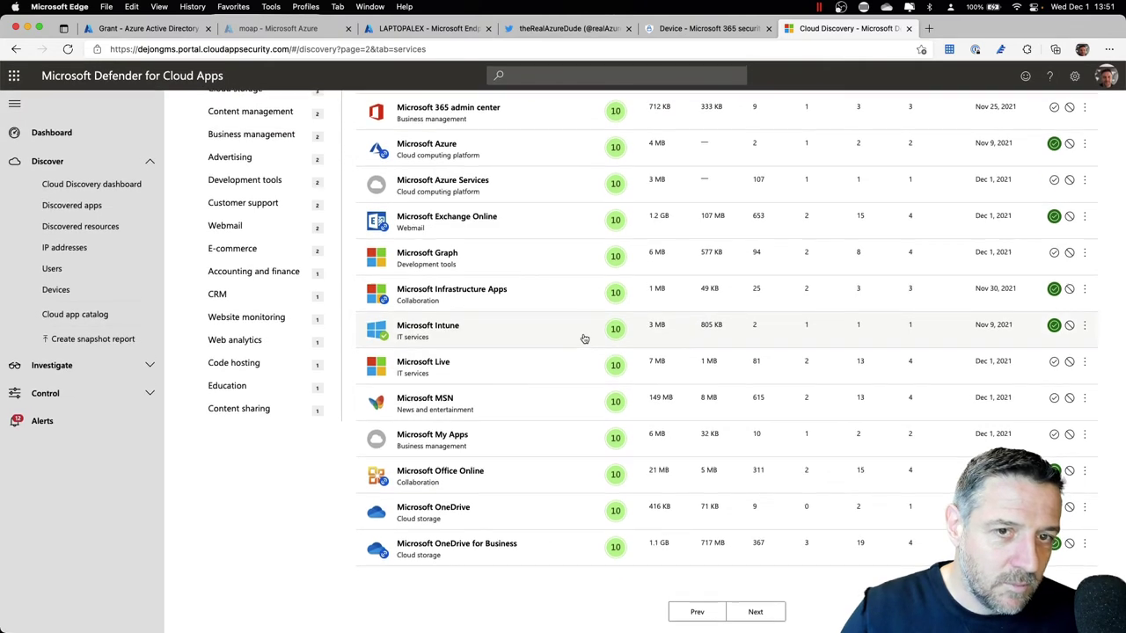
pyautogui.scroll(3, 581, 332)
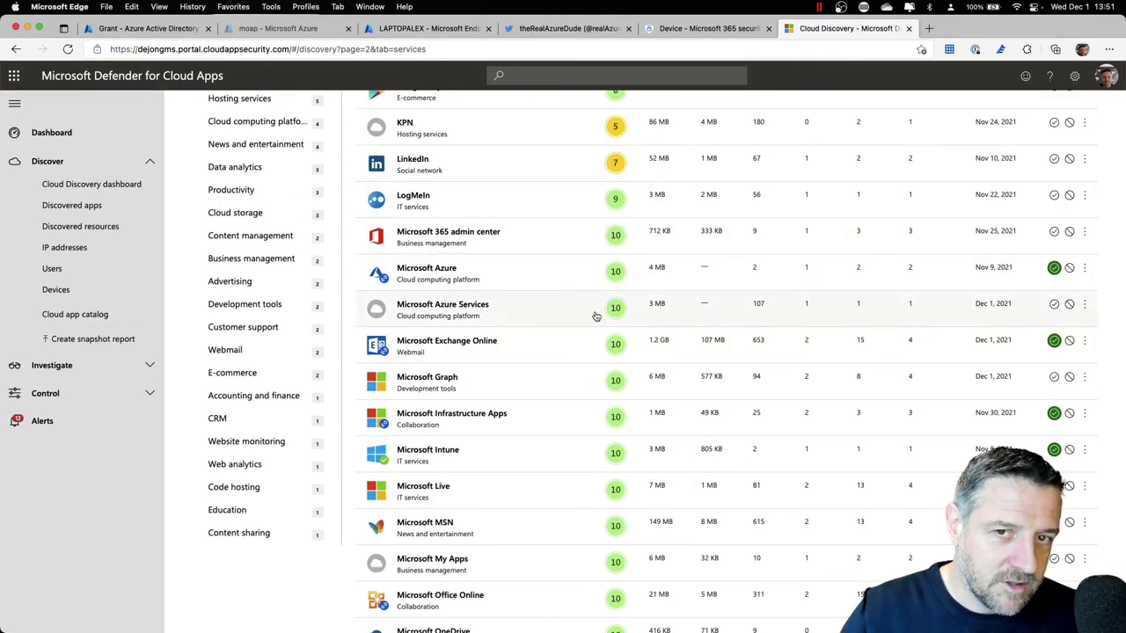
pyautogui.scroll(1, 580, 330)
pyautogui.scroll(2, 578, 329)
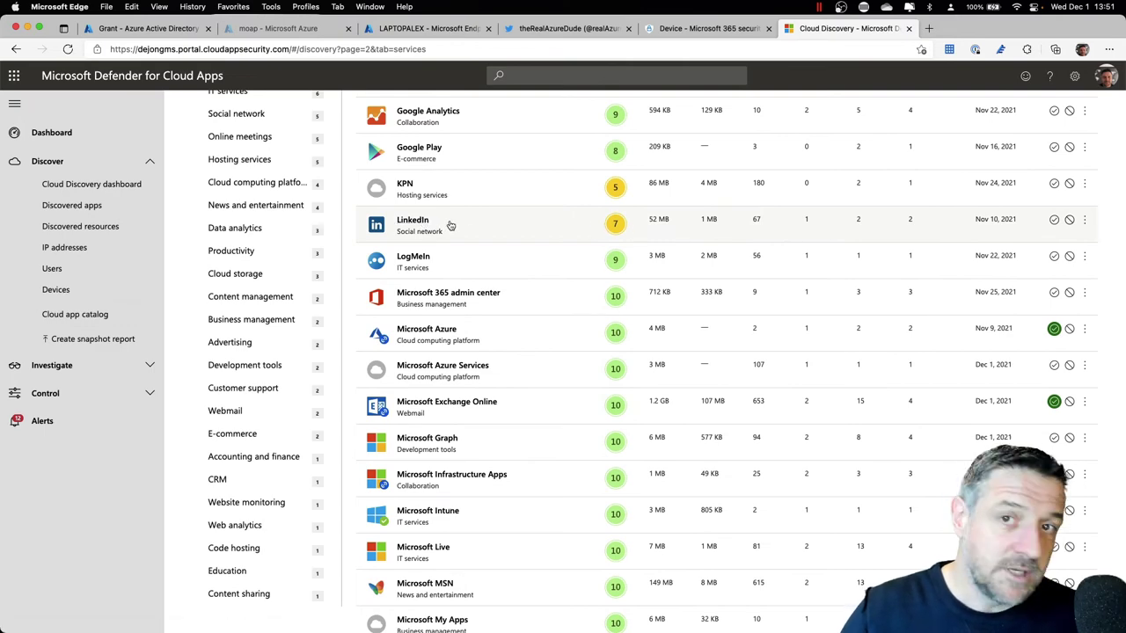
# Review the laptopalex device's alerts and security recommendations, then return to its timeline
pyautogui.click(706, 30)
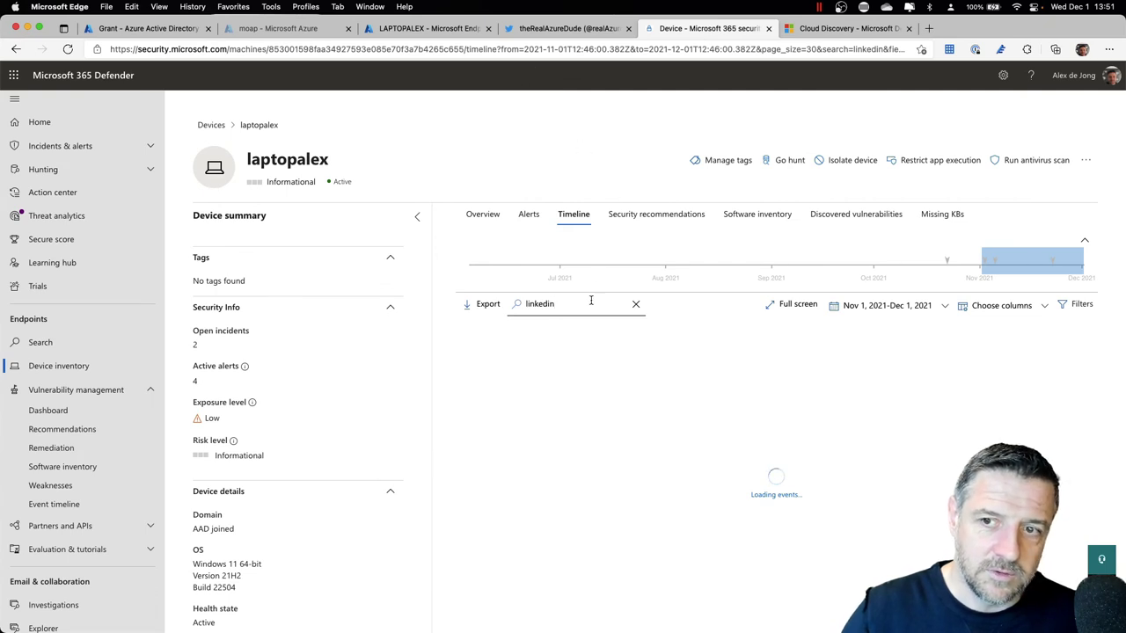
pyautogui.click(533, 218)
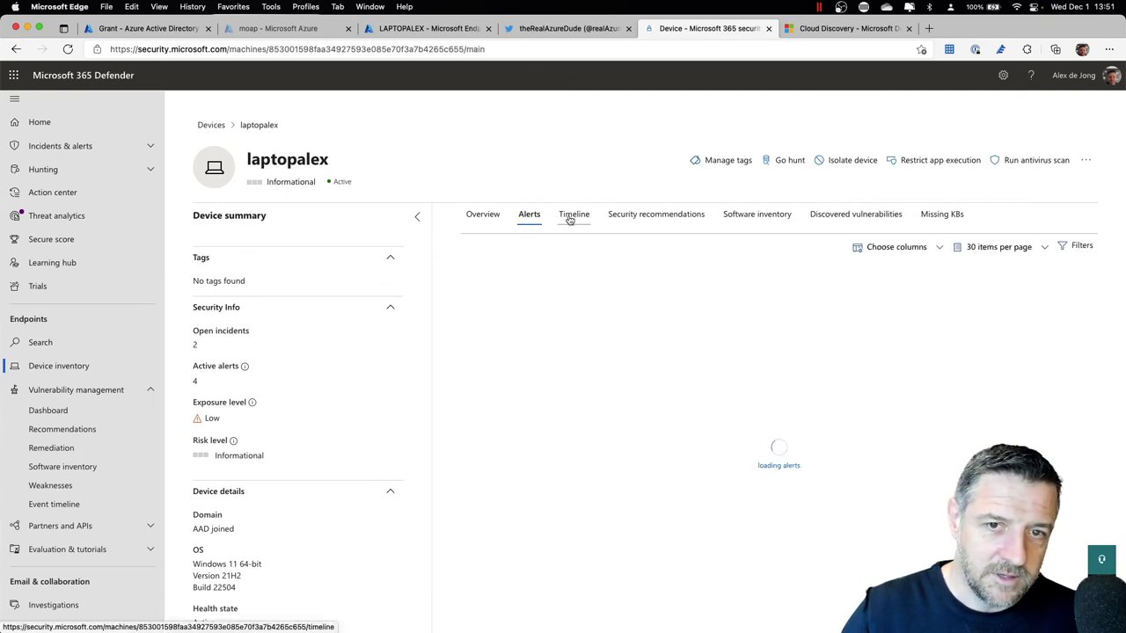
pyautogui.click(642, 216)
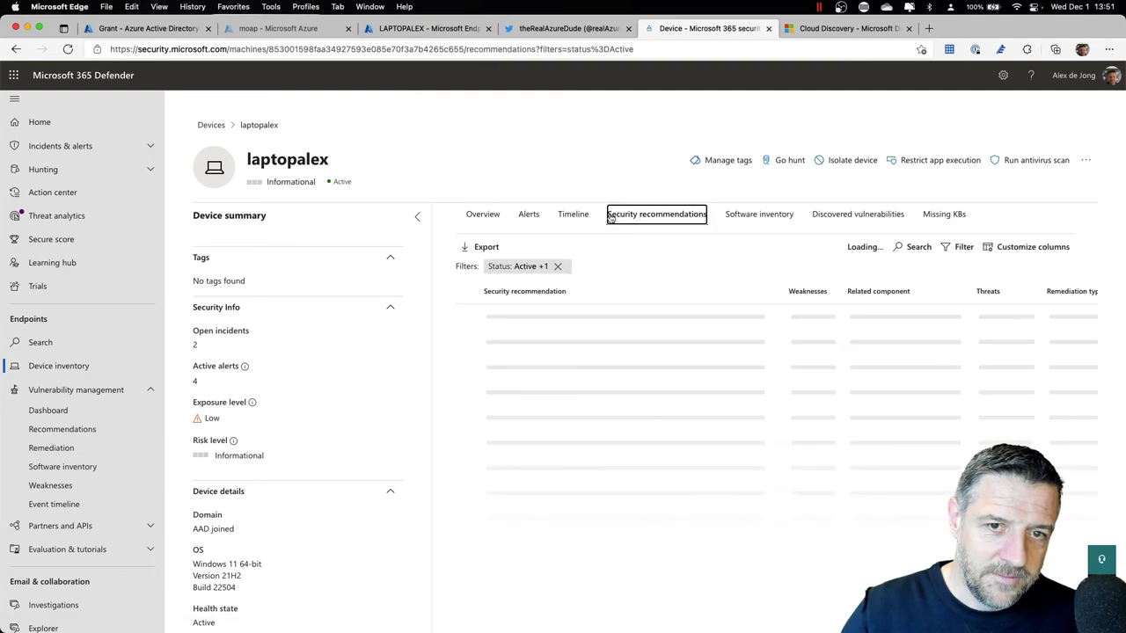
pyautogui.click(576, 220)
pyautogui.click(519, 304)
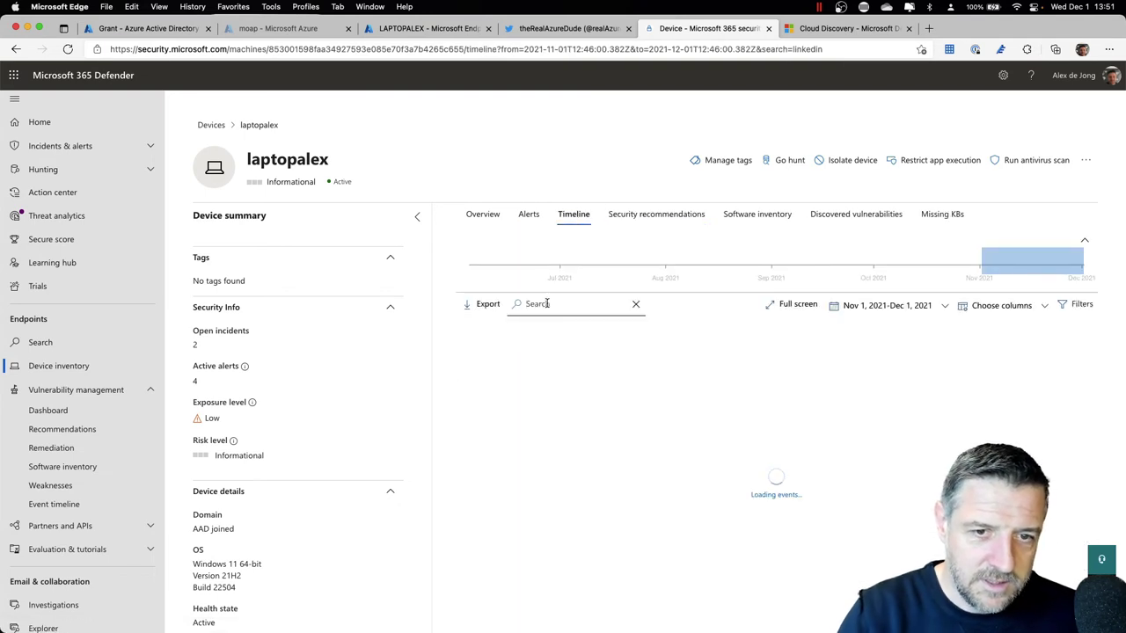
pyautogui.write('linkedin')
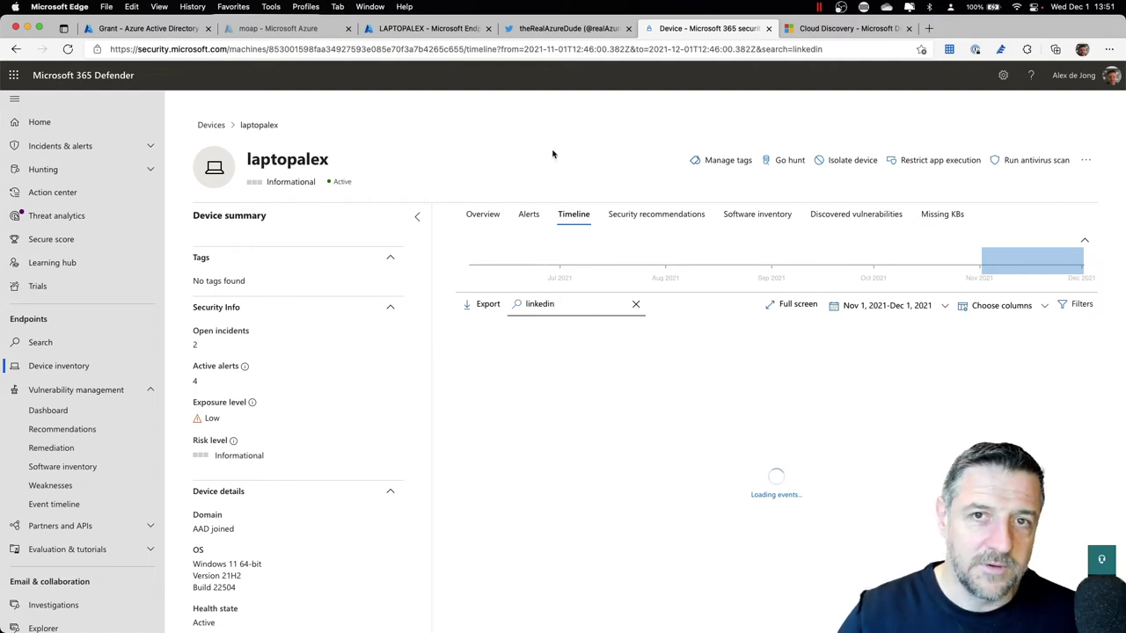
pyautogui.click(833, 28)
pyautogui.click(717, 28)
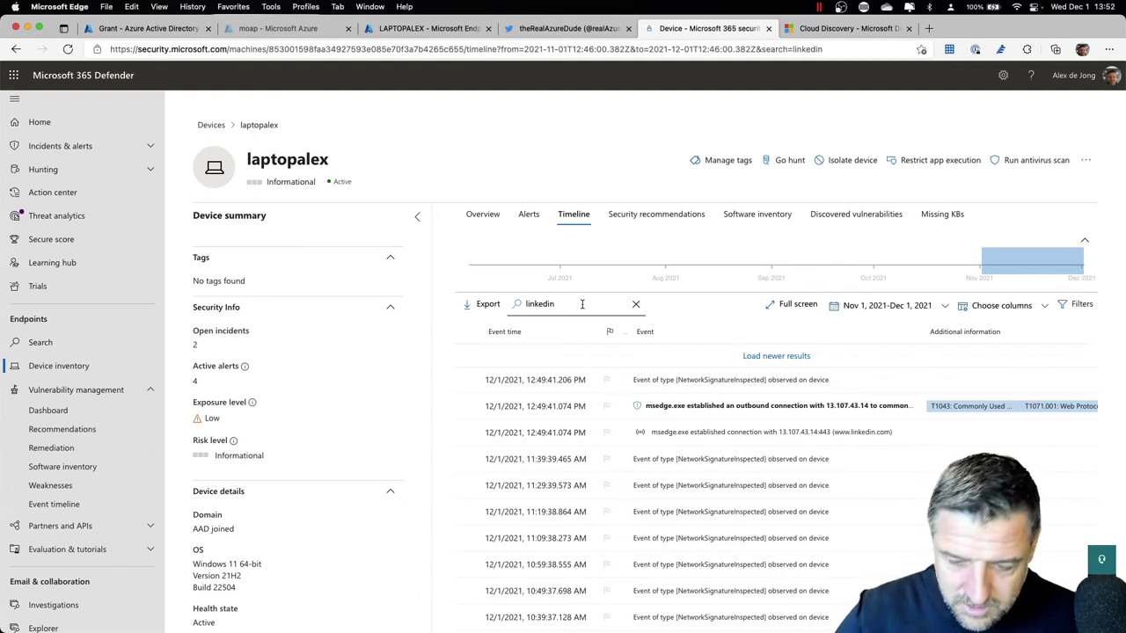
pyautogui.click(521, 302)
pyautogui.scroll(-1, 779, 422)
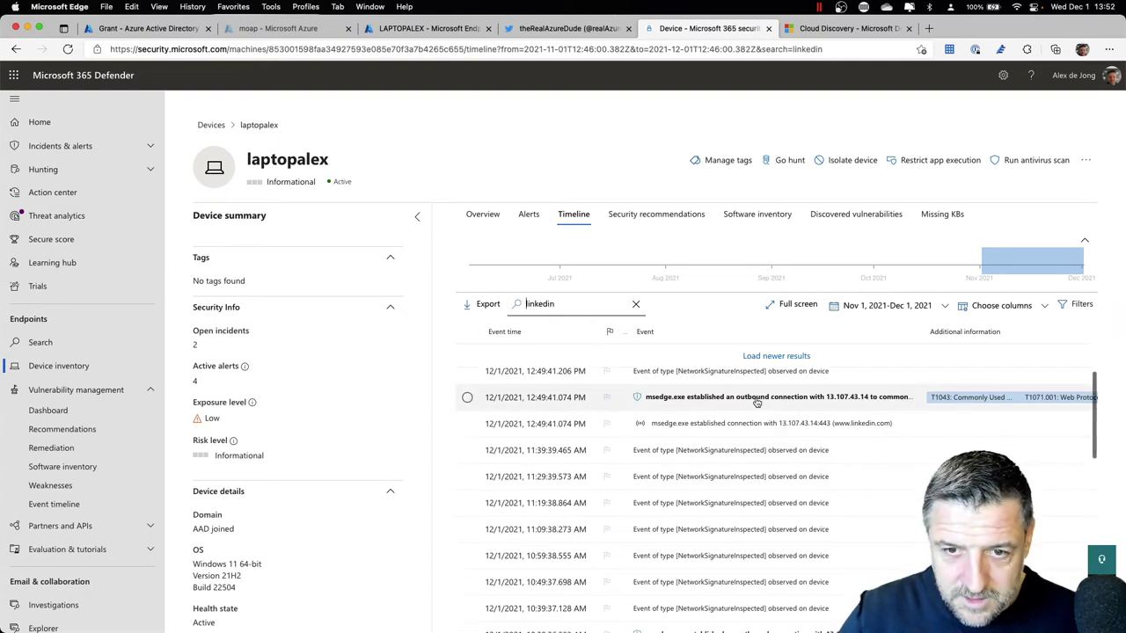
pyautogui.click(754, 397)
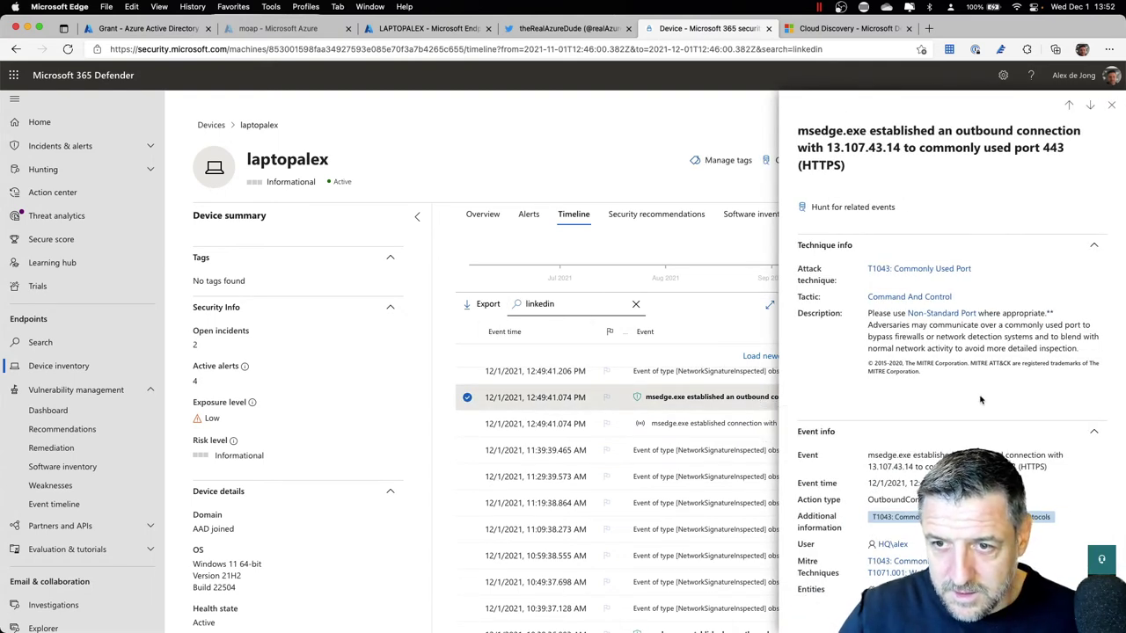
pyautogui.scroll(-2, 966, 355)
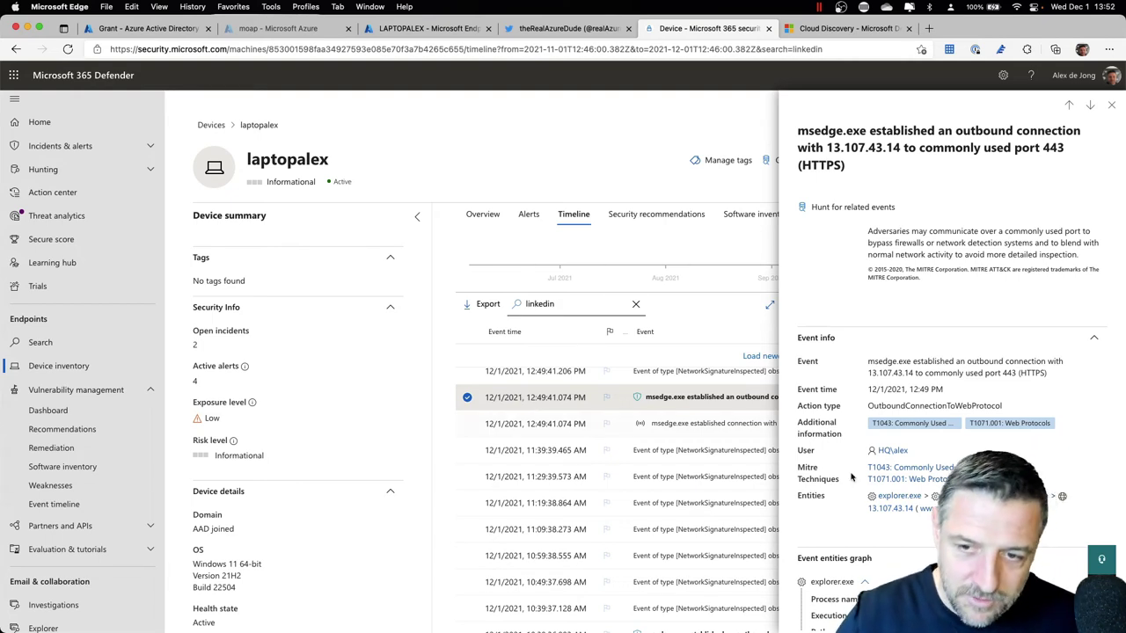
pyautogui.scroll(-10, 851, 476)
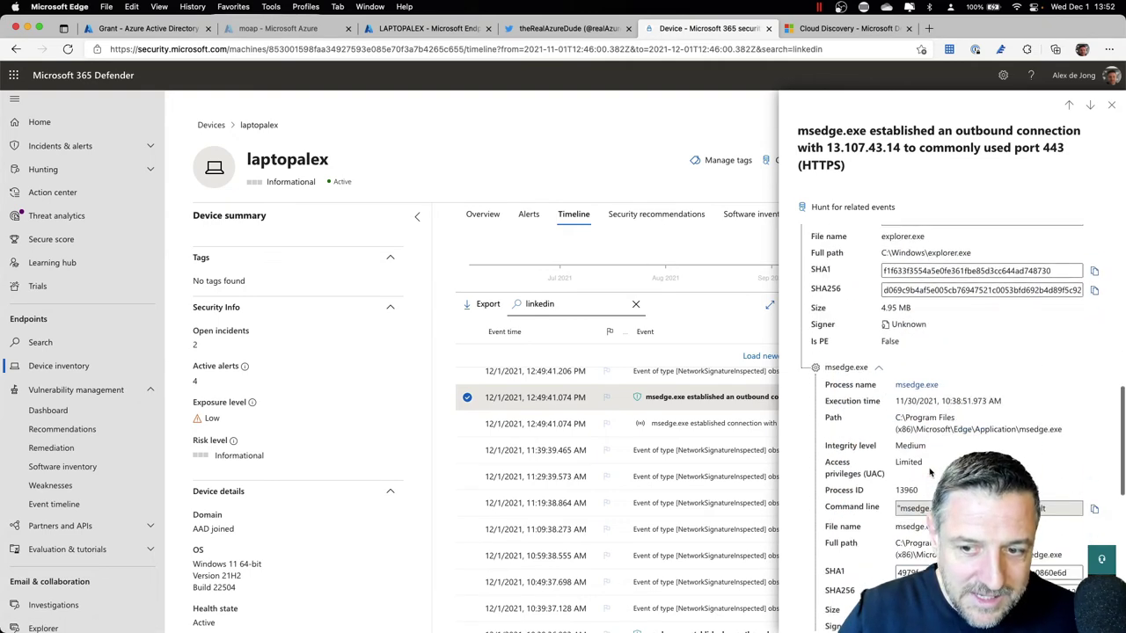
pyautogui.scroll(5, 930, 473)
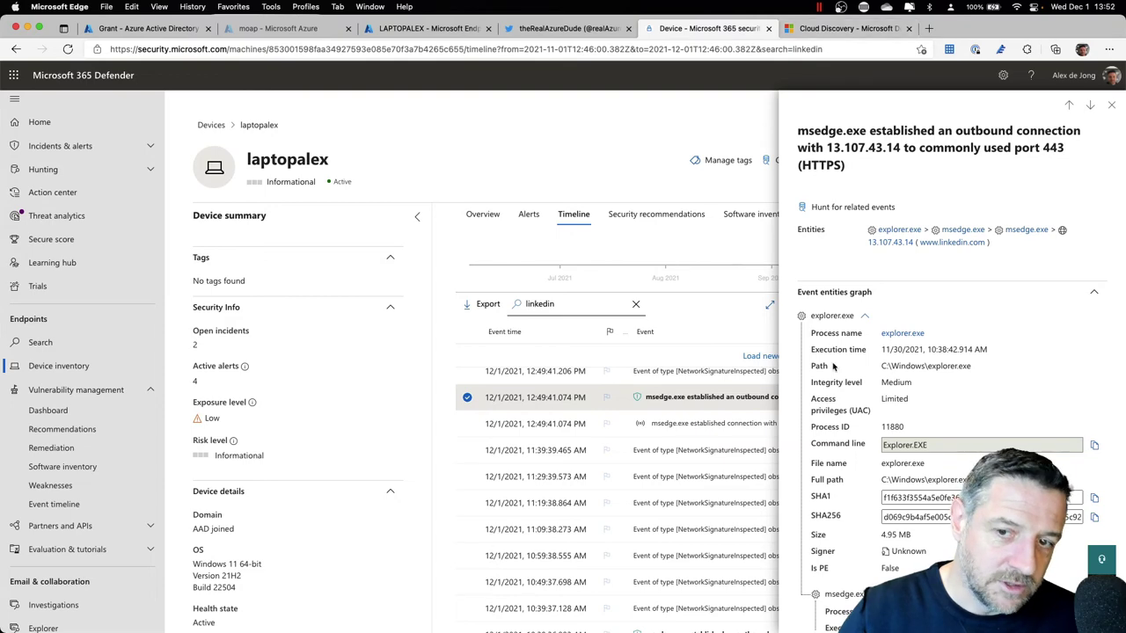
# Open LinkedIn's app page from Discovered apps and review its Info details
pyautogui.click(839, 29)
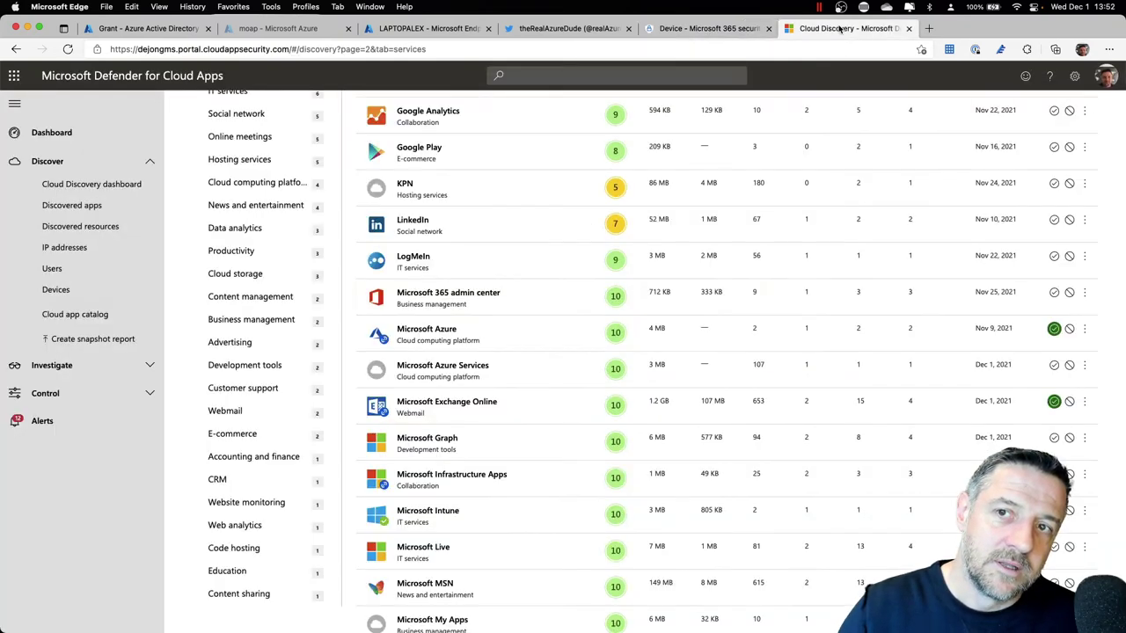
pyautogui.click(412, 220)
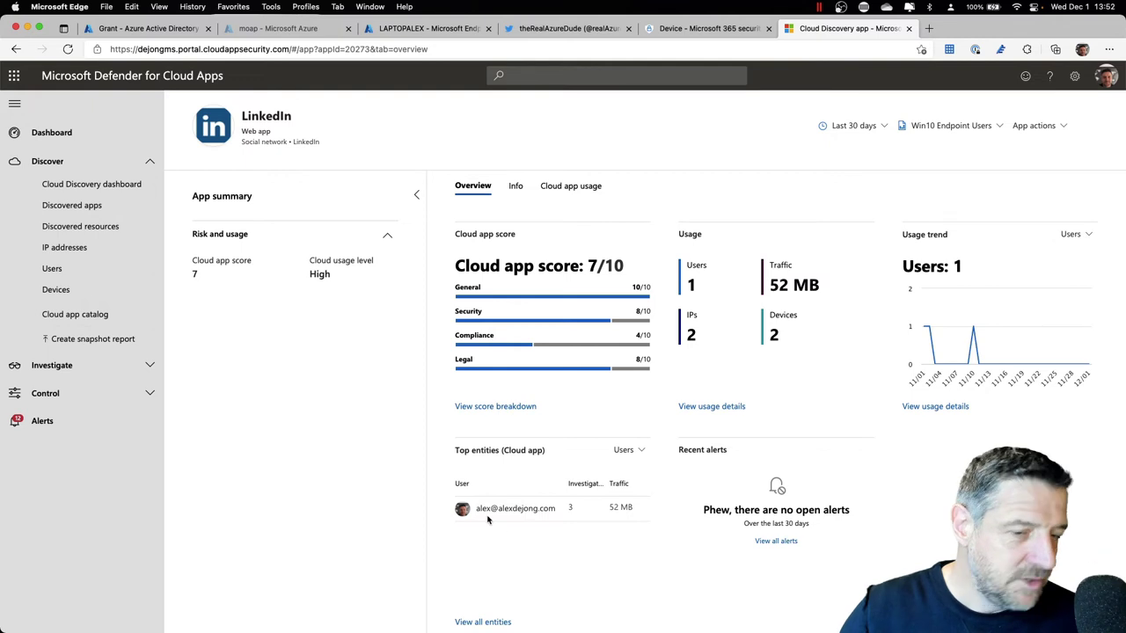
pyautogui.click(516, 187)
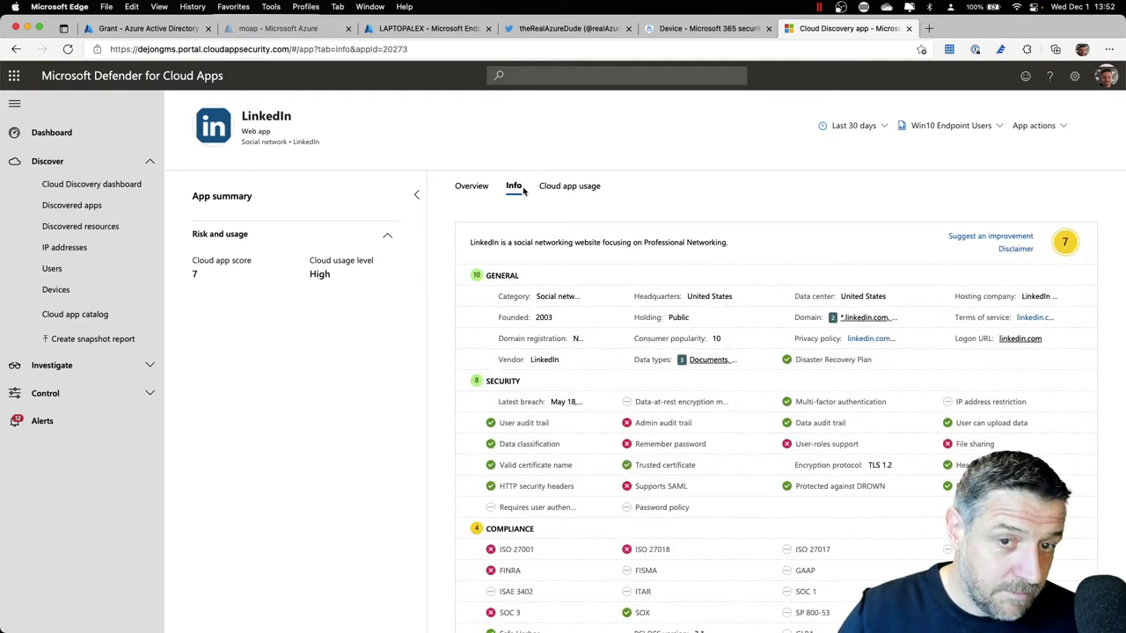
pyautogui.scroll(-1, 589, 299)
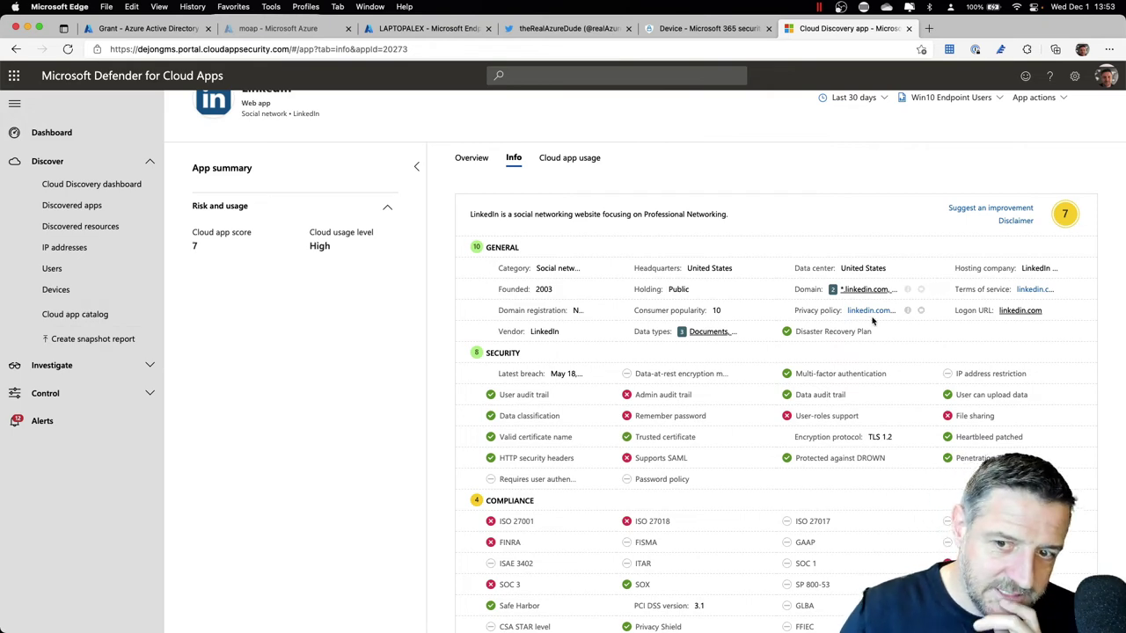
pyautogui.scroll(-2, 875, 325)
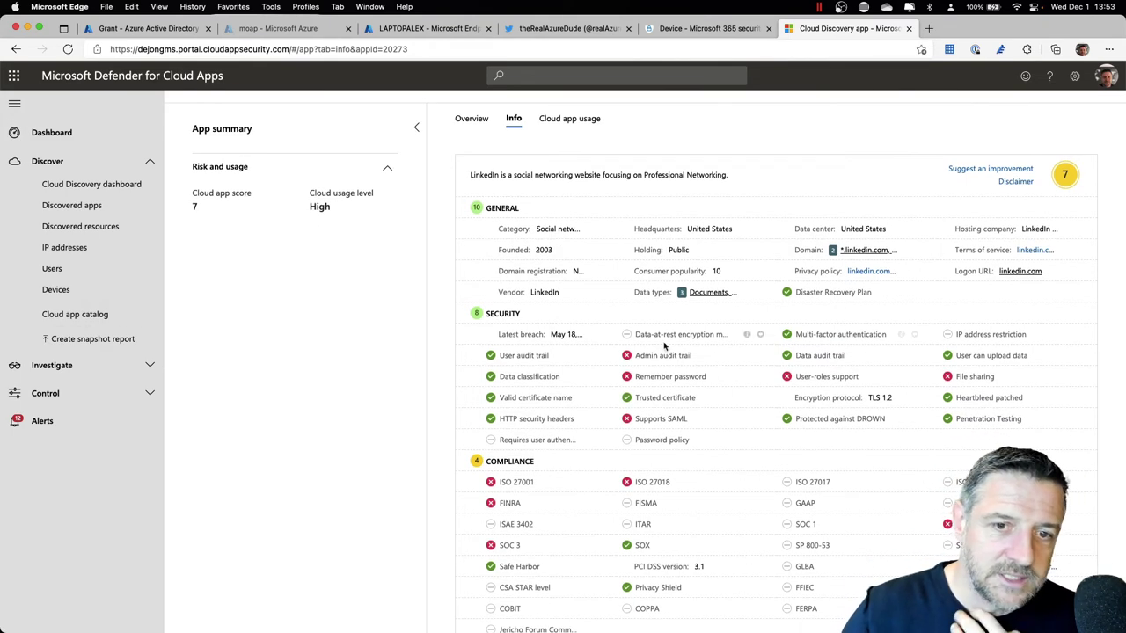
pyautogui.scroll(-3, 775, 415)
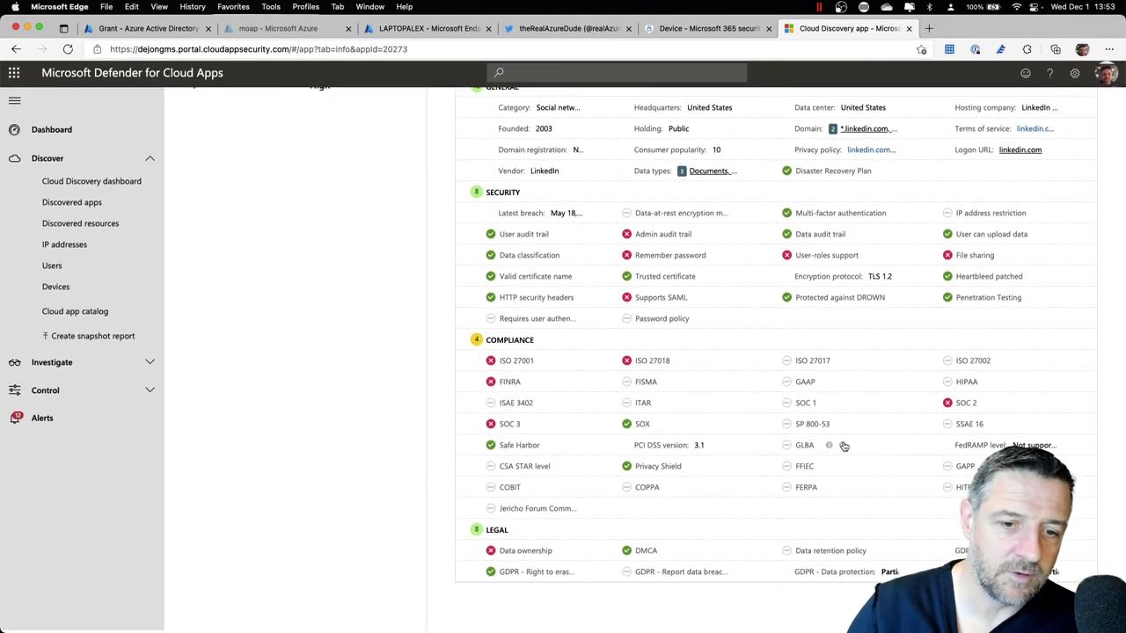
pyautogui.scroll(5, 802, 577)
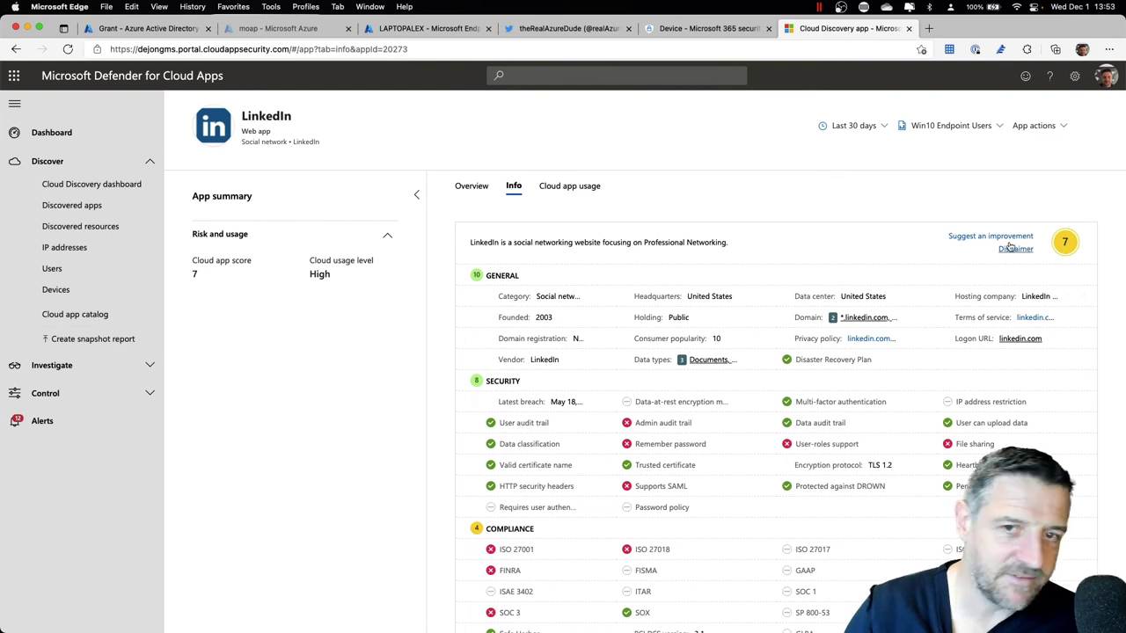
# Show LinkedIn's cloud app usage by user: one user, 52 MB, 67 transactions
pyautogui.click(583, 193)
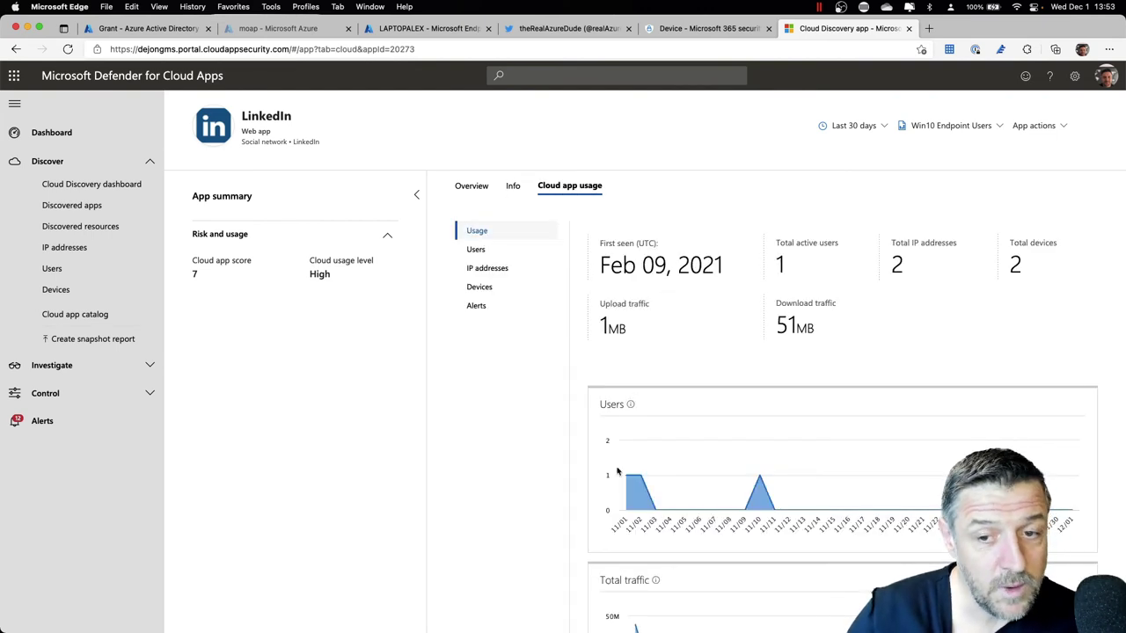
pyautogui.scroll(-5, 752, 414)
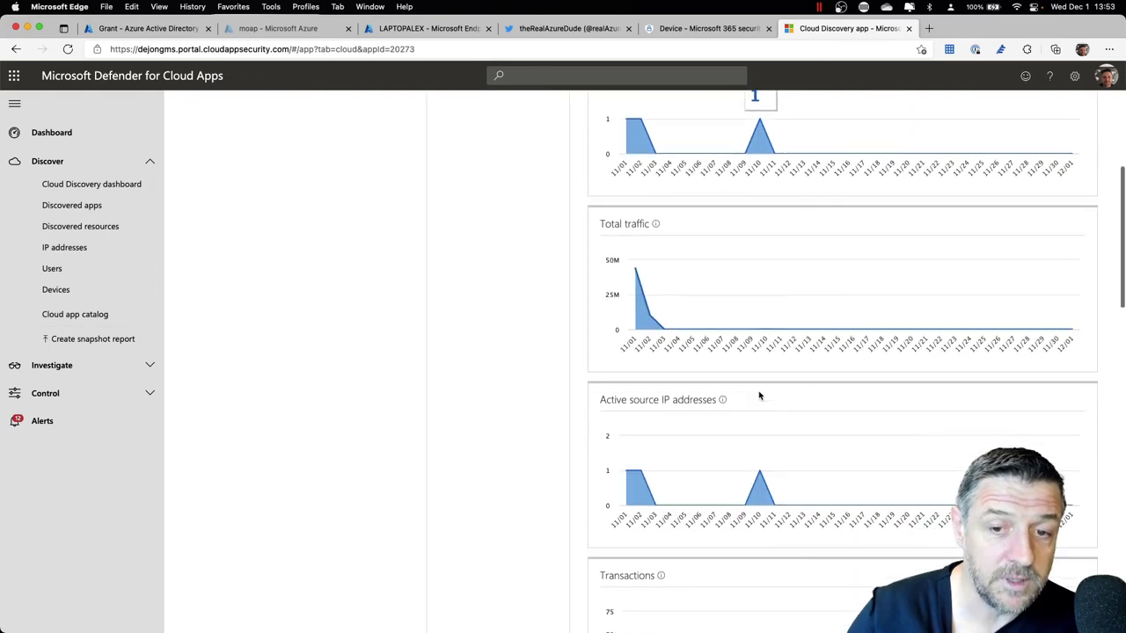
pyautogui.scroll(-3, 712, 435)
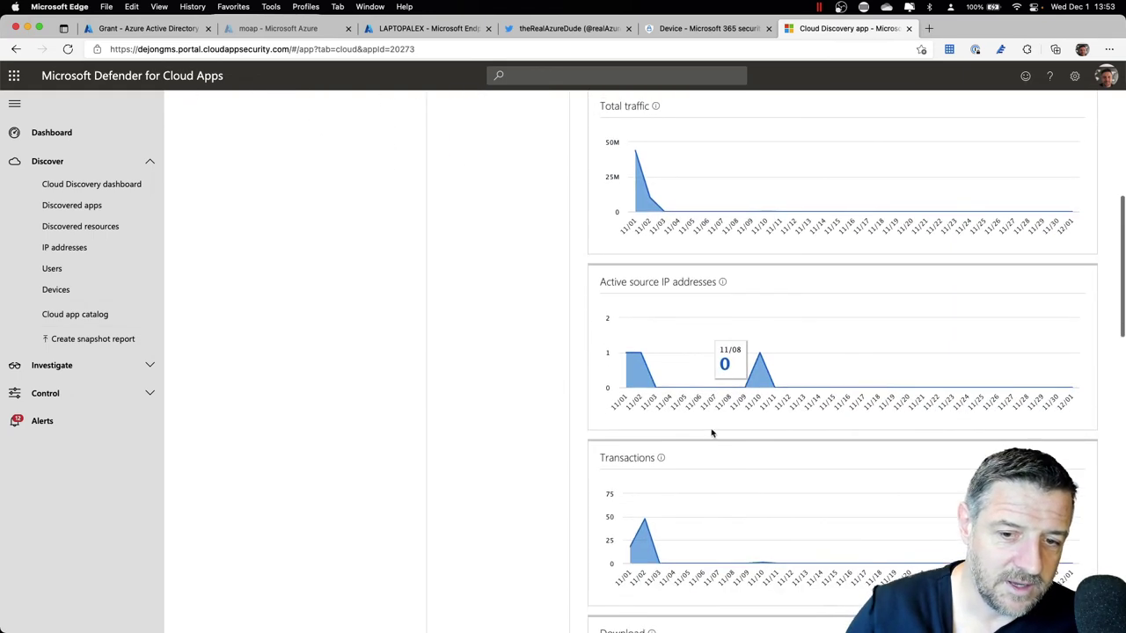
pyautogui.scroll(-3, 708, 434)
pyautogui.scroll(10, 703, 435)
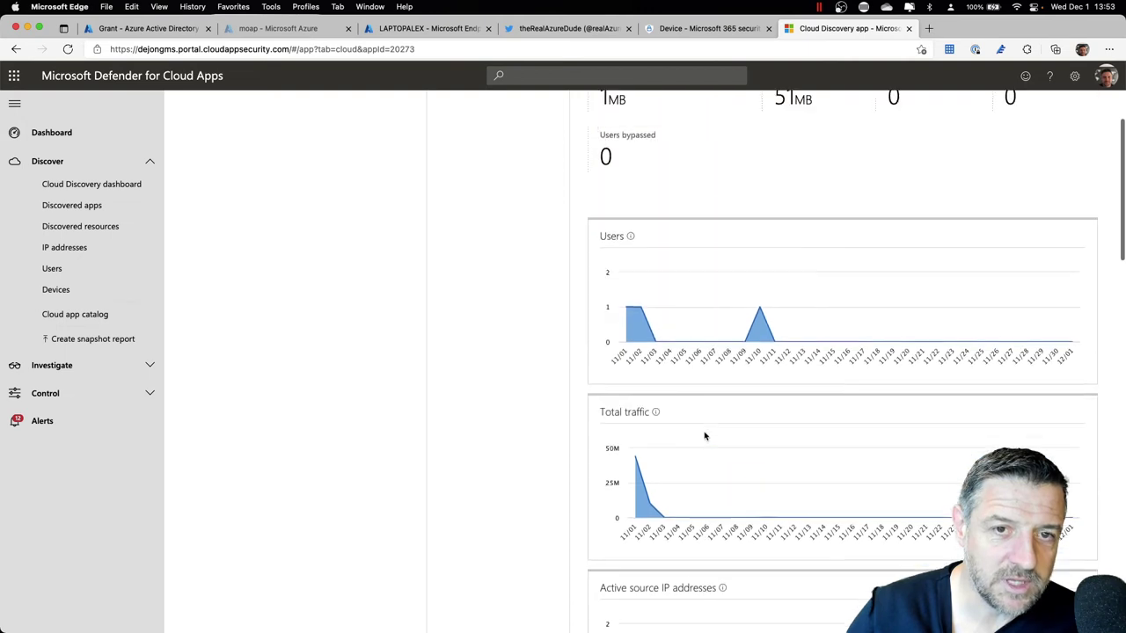
pyautogui.scroll(5, 703, 435)
pyautogui.click(475, 248)
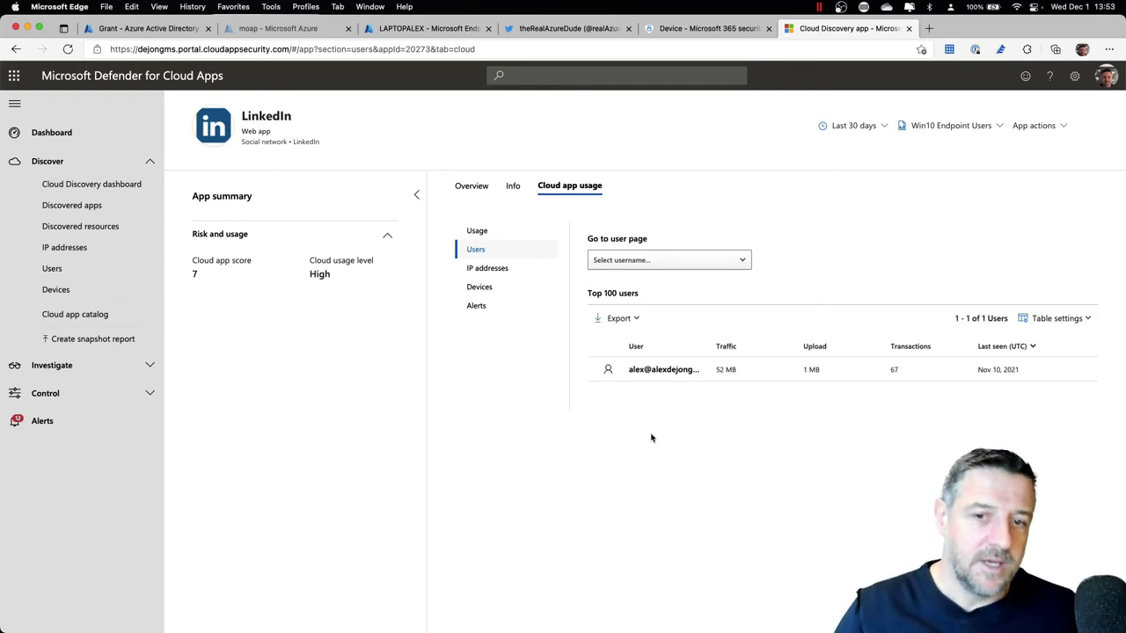
# Filter Discovered apps for 'net', open Netflix and list its two devices (1.2 GB, 343 MB)
pyautogui.click(94, 206)
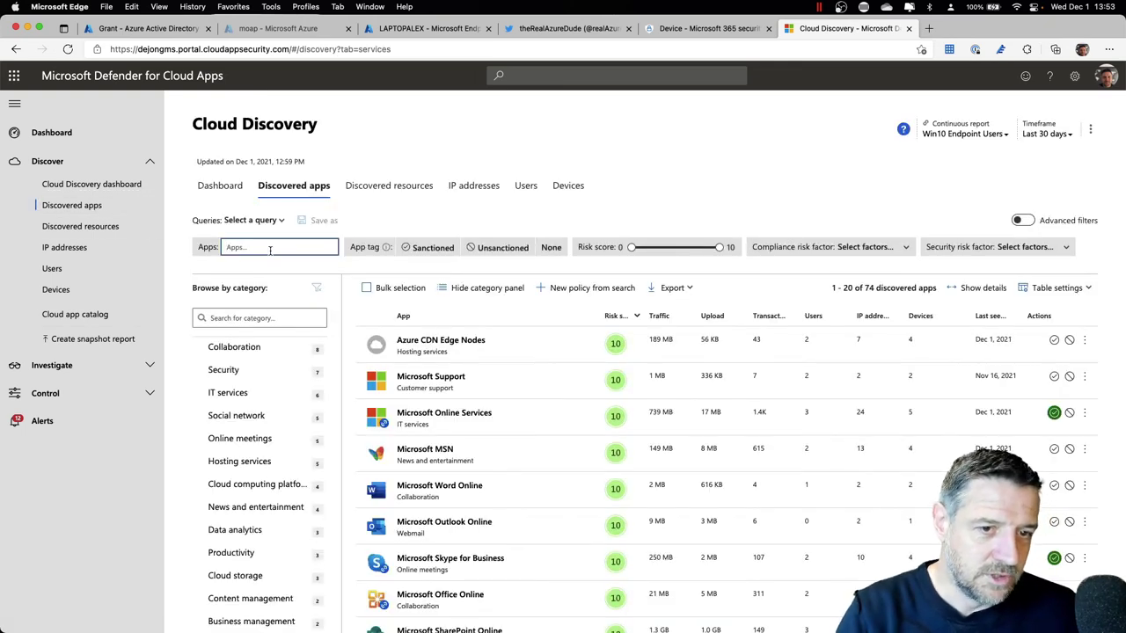
pyautogui.write('netflix')
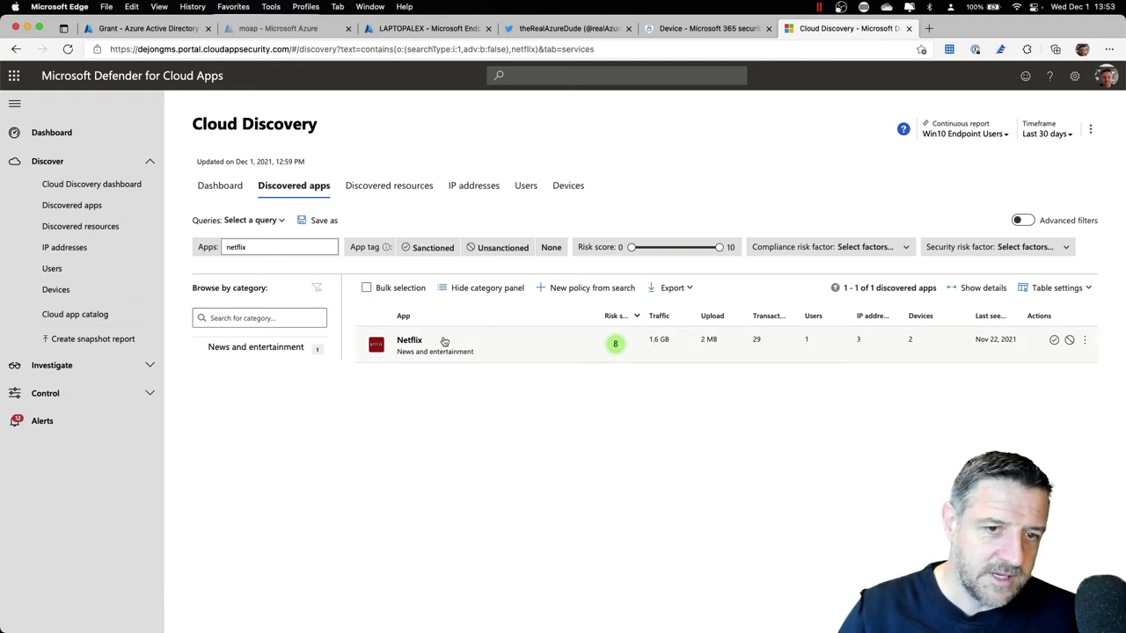
pyautogui.click(415, 342)
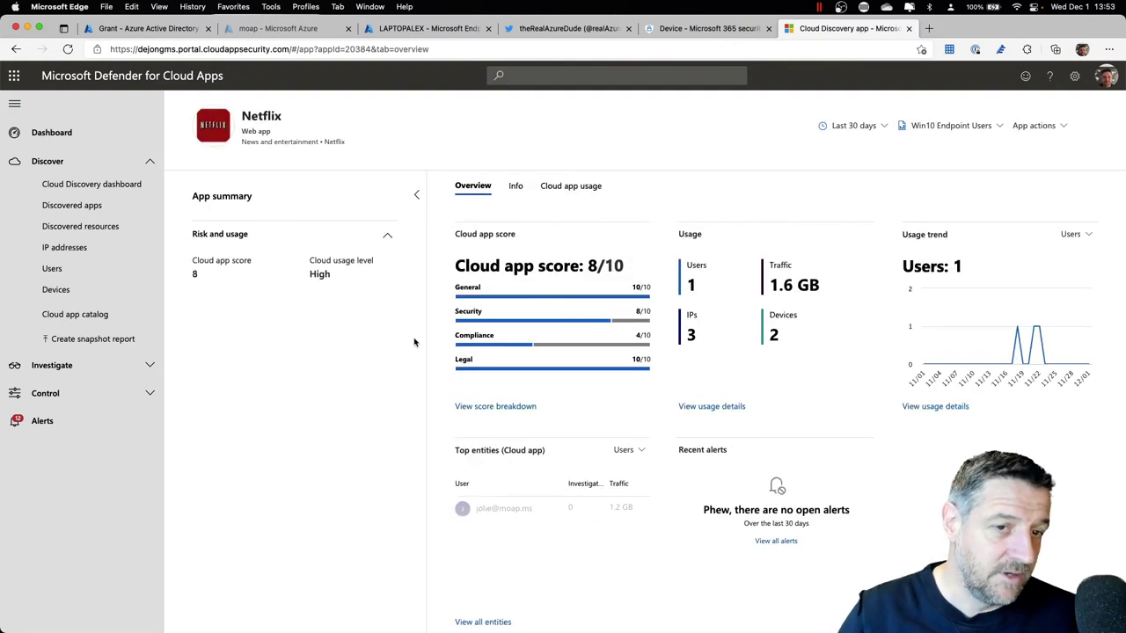
pyautogui.scroll(-2, 568, 266)
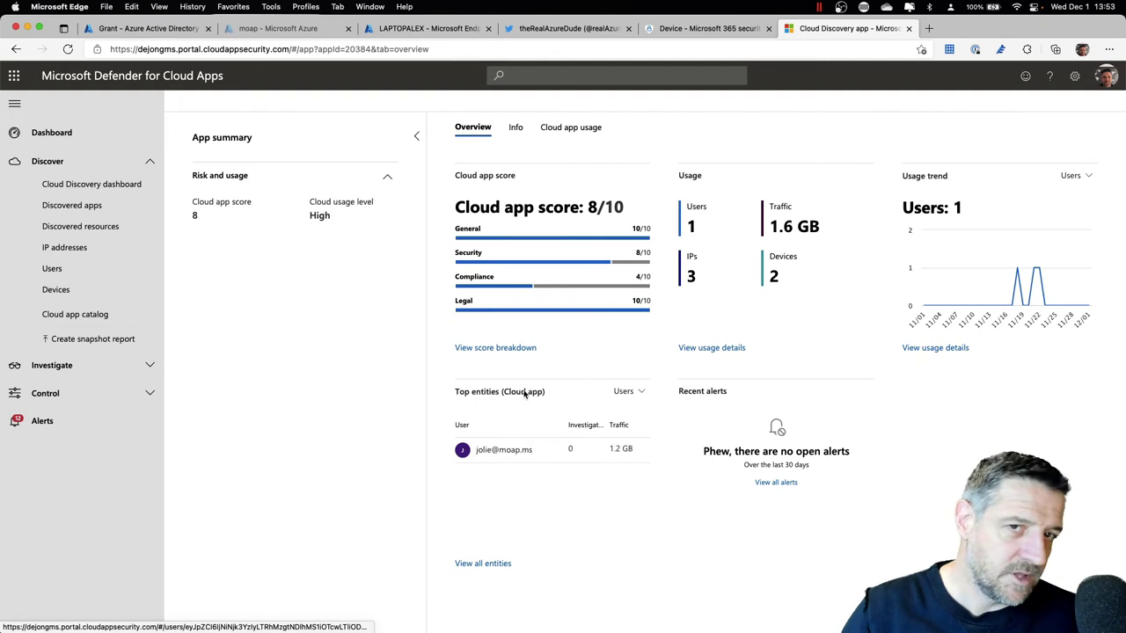
pyautogui.click(545, 128)
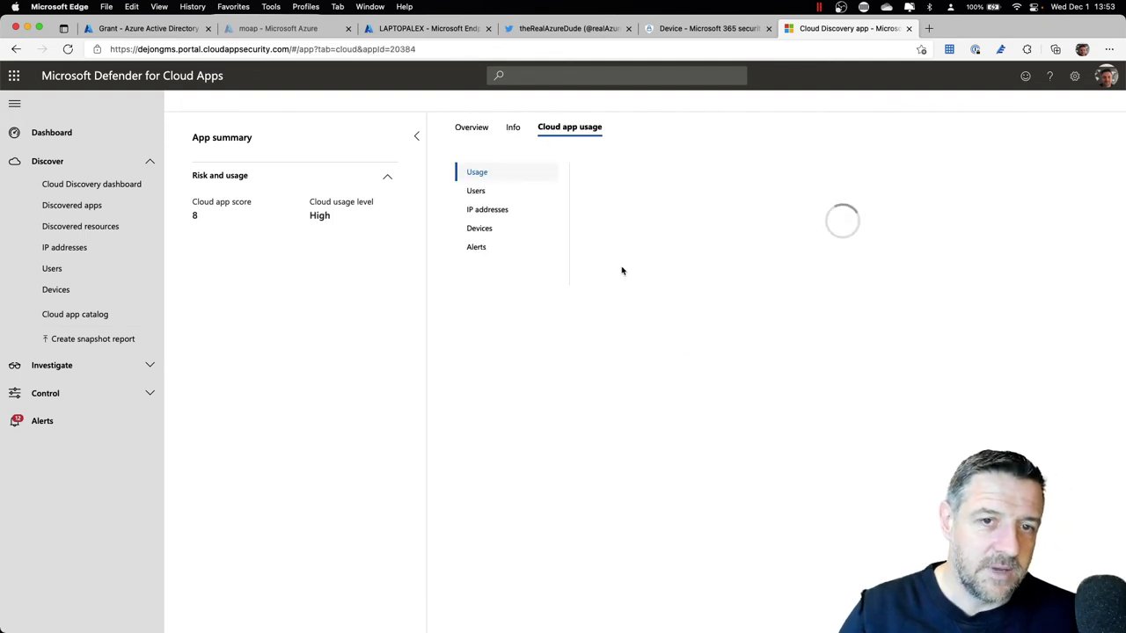
pyautogui.click(476, 228)
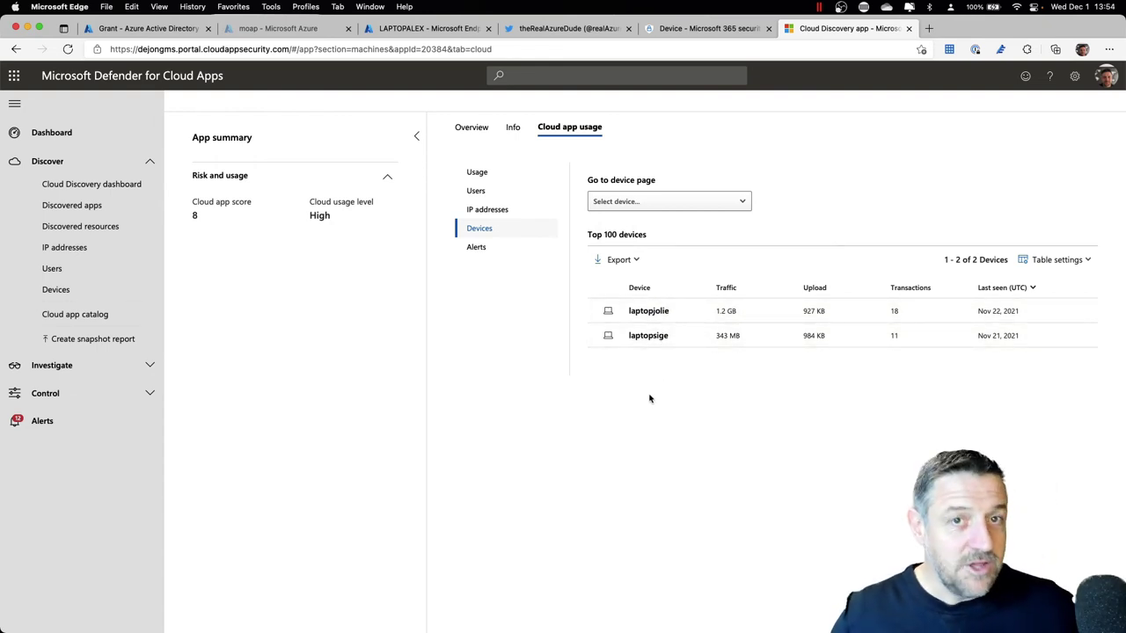
pyautogui.click(557, 31)
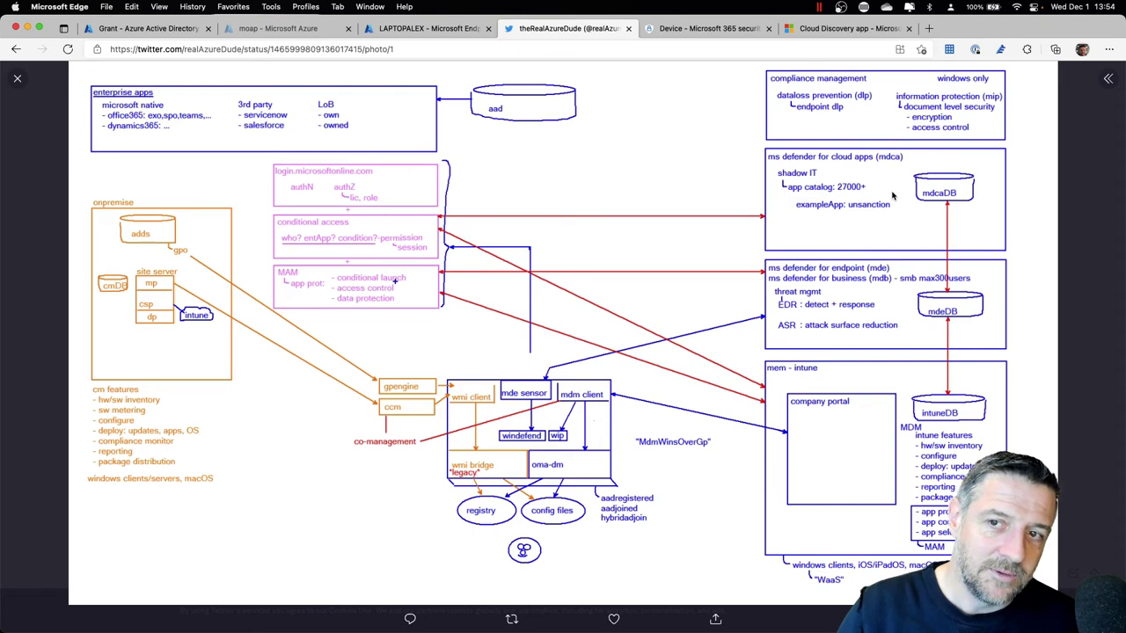
pyautogui.click(845, 29)
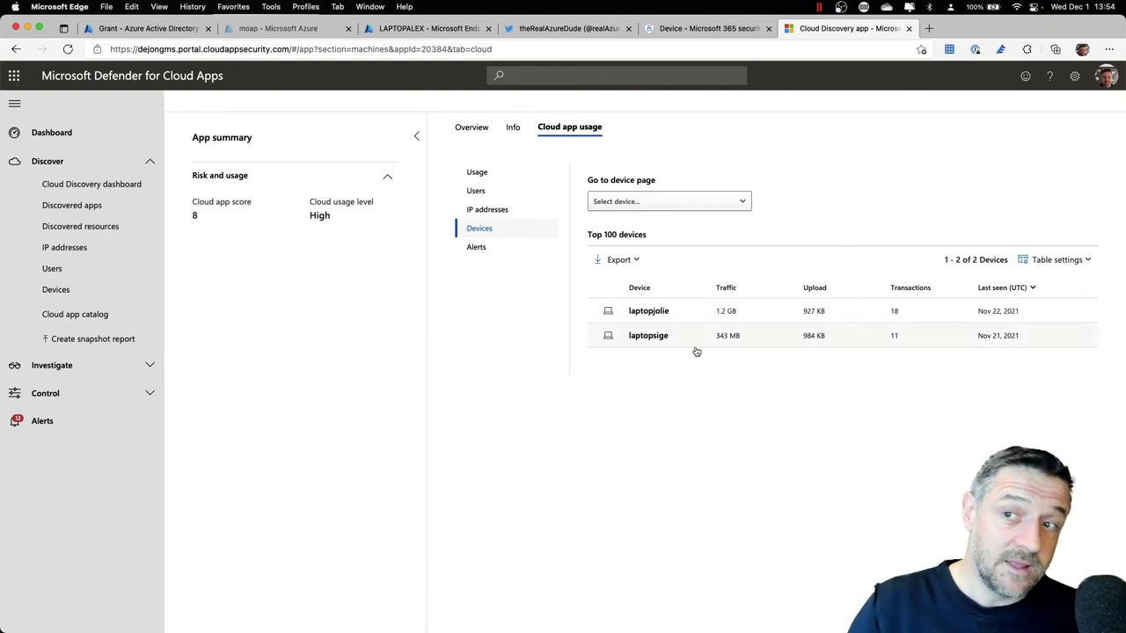
# Browse the App connectors page and the list of connectable apps without connecting one
pyautogui.click(1073, 76)
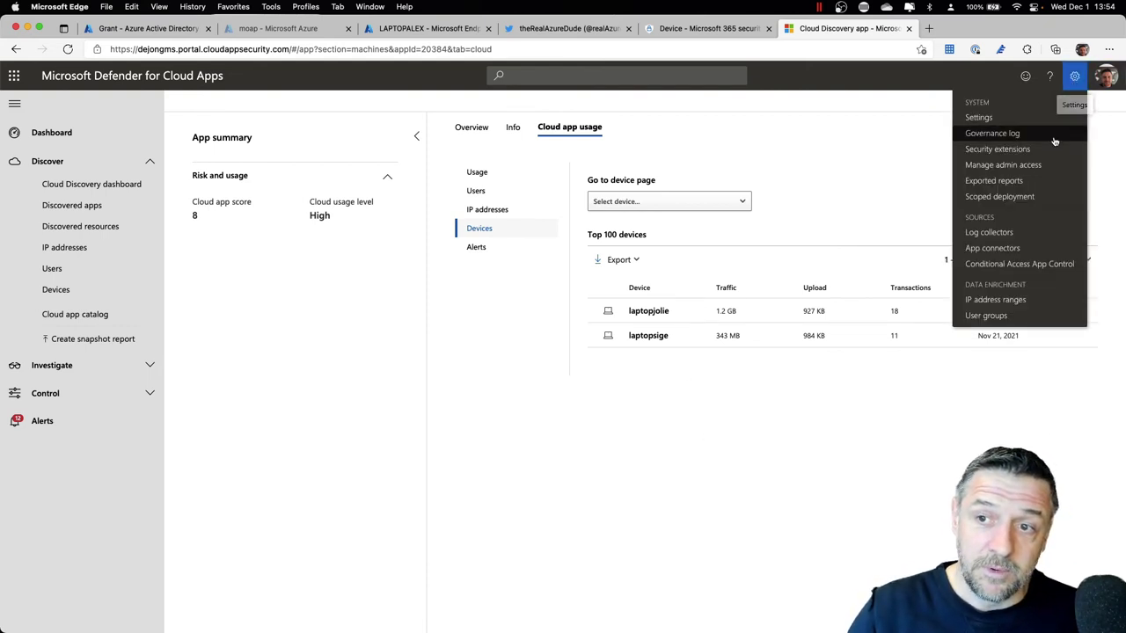
pyautogui.click(984, 249)
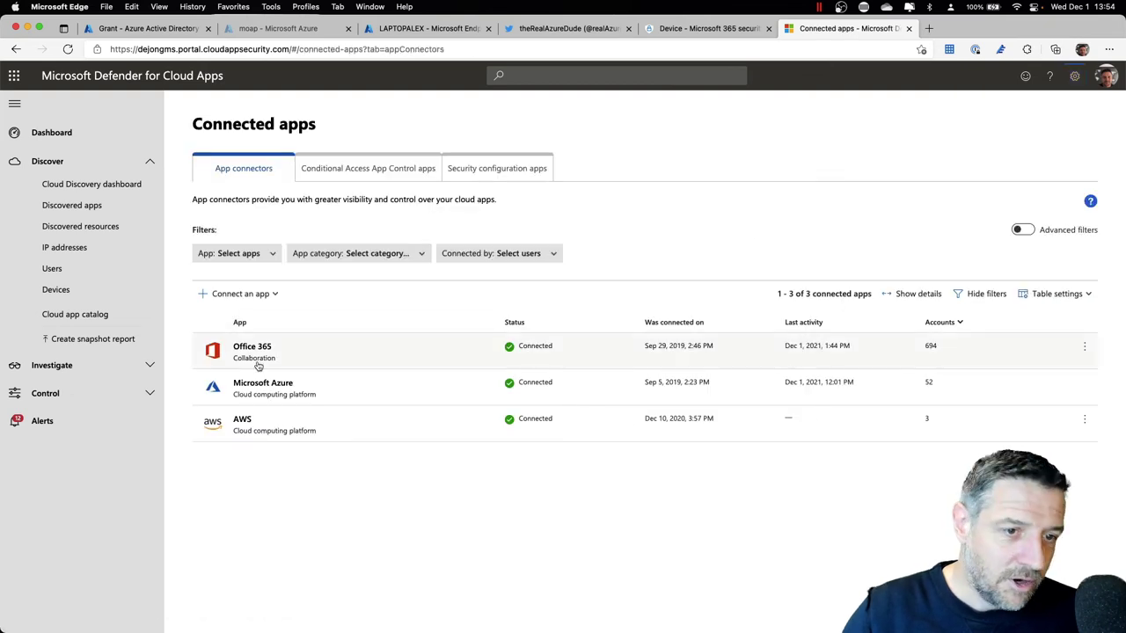
pyautogui.click(253, 294)
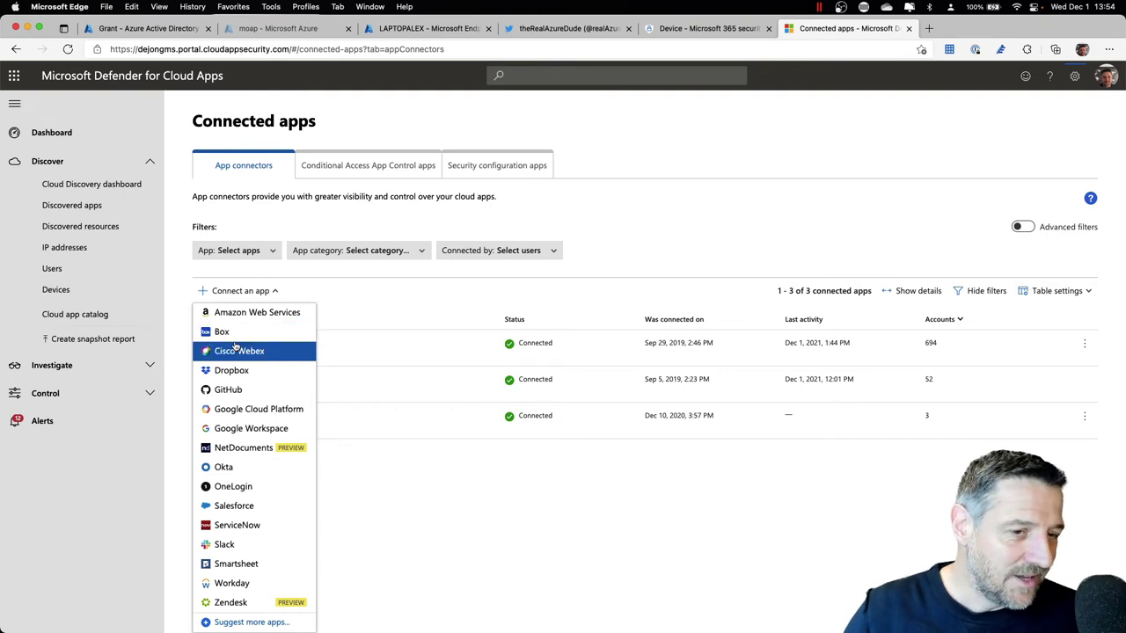
pyautogui.click(379, 485)
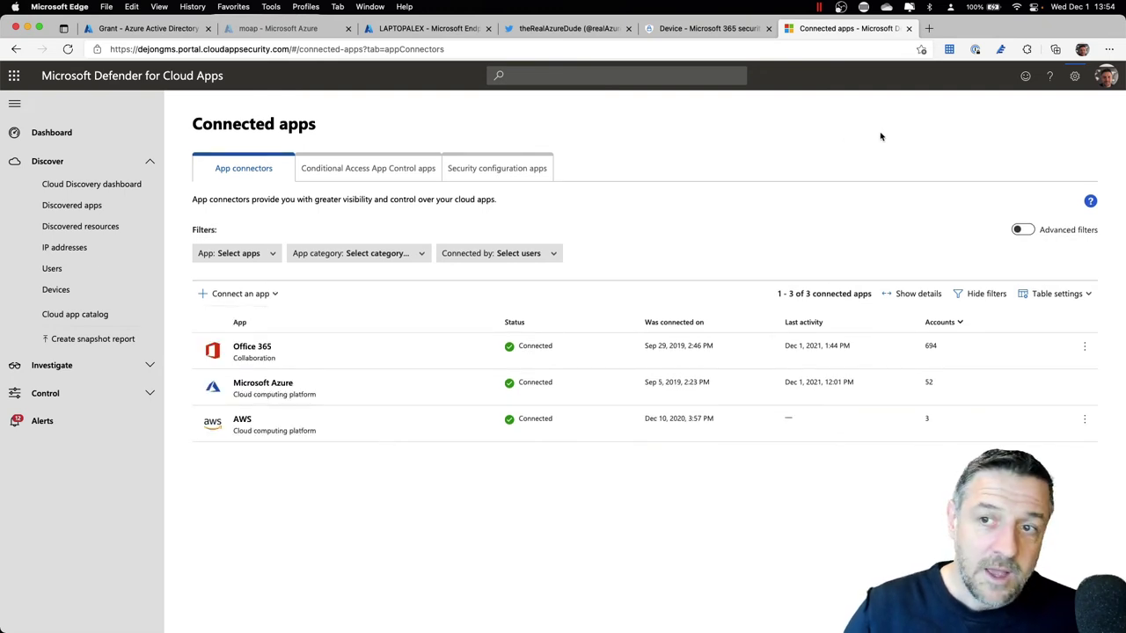
# In Log collectors, start a new data source, browse the supported appliances, then cancel
pyautogui.click(1074, 76)
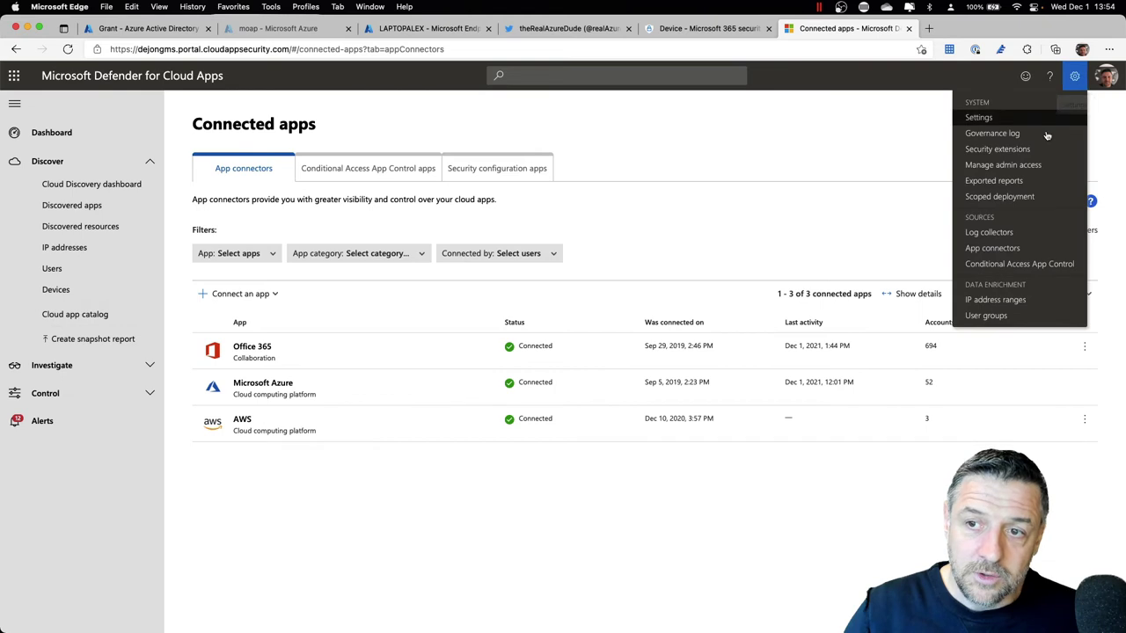
pyautogui.click(979, 233)
pyautogui.click(419, 318)
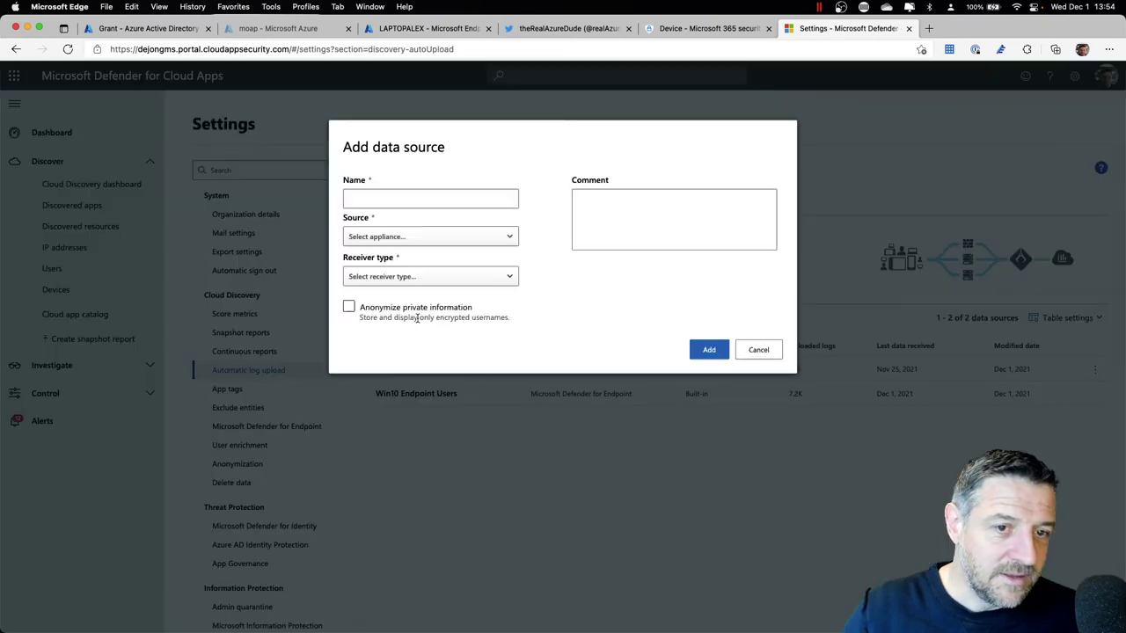
pyautogui.click(409, 236)
pyautogui.scroll(-5, 404, 317)
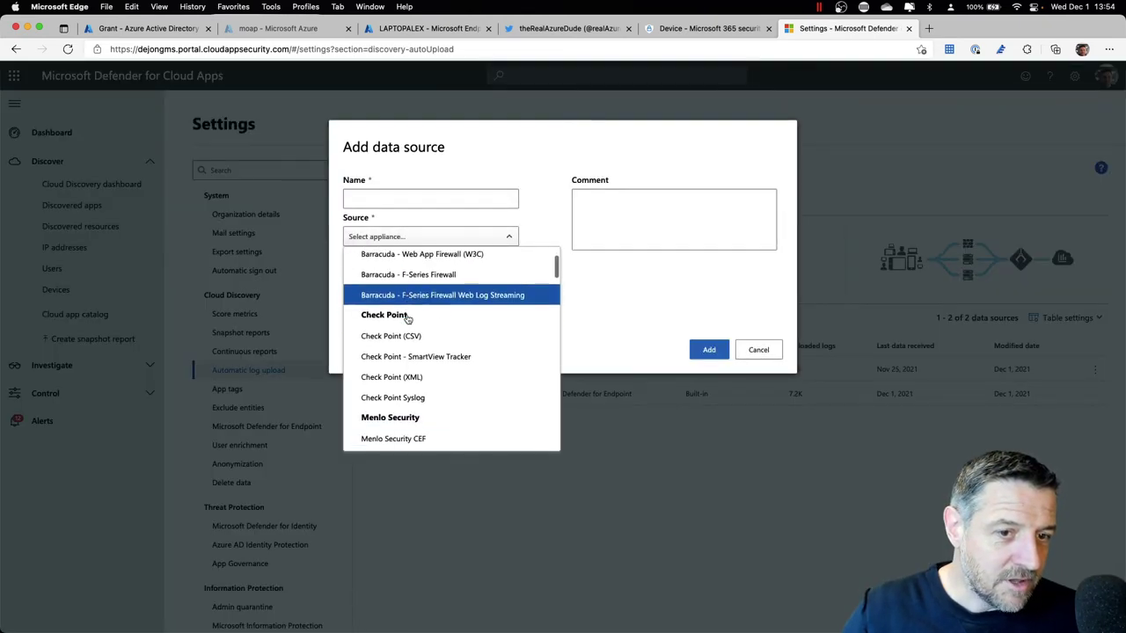
pyautogui.scroll(-1, 407, 319)
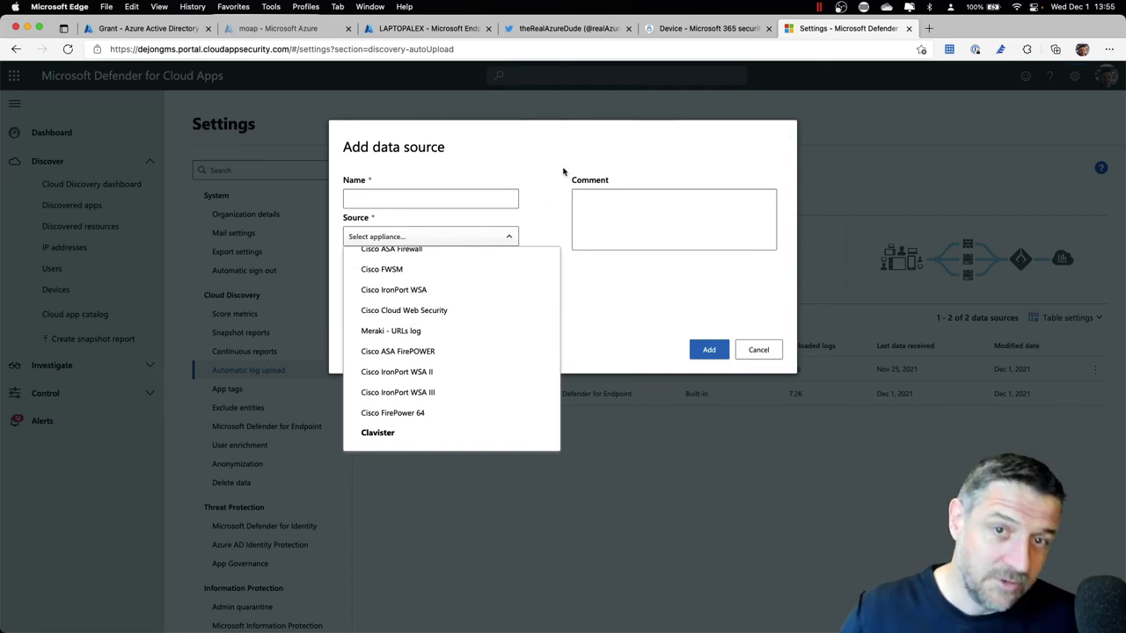
pyautogui.click(758, 349)
pyautogui.click(758, 350)
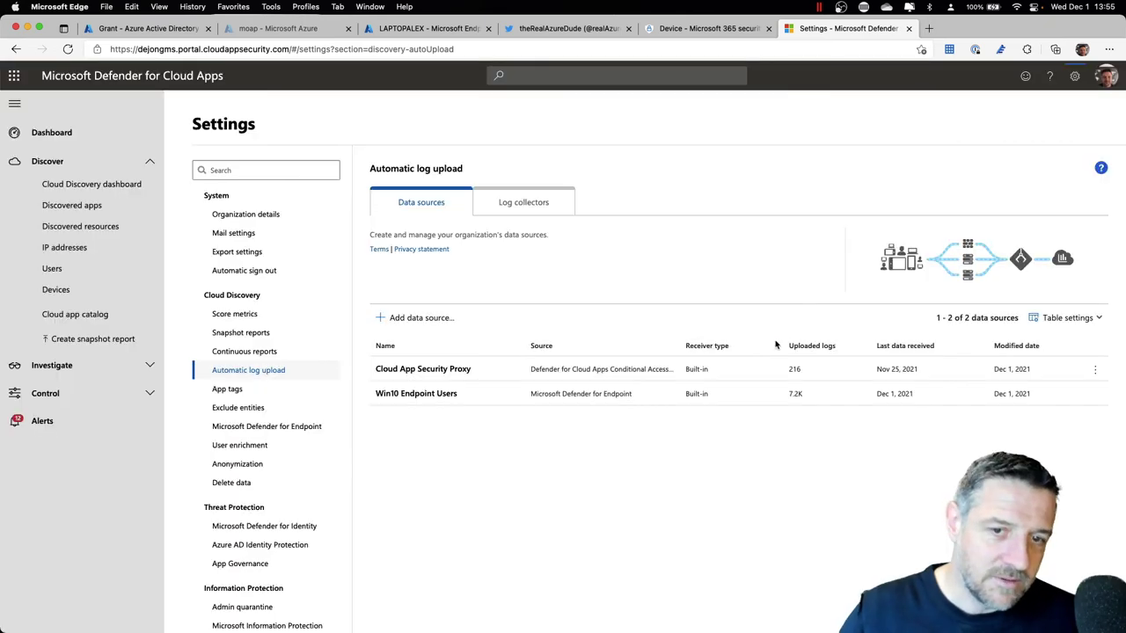
# Scroll through Discovered apps, then show the Cloud app catalog of 28,015 apps
pyautogui.click(88, 206)
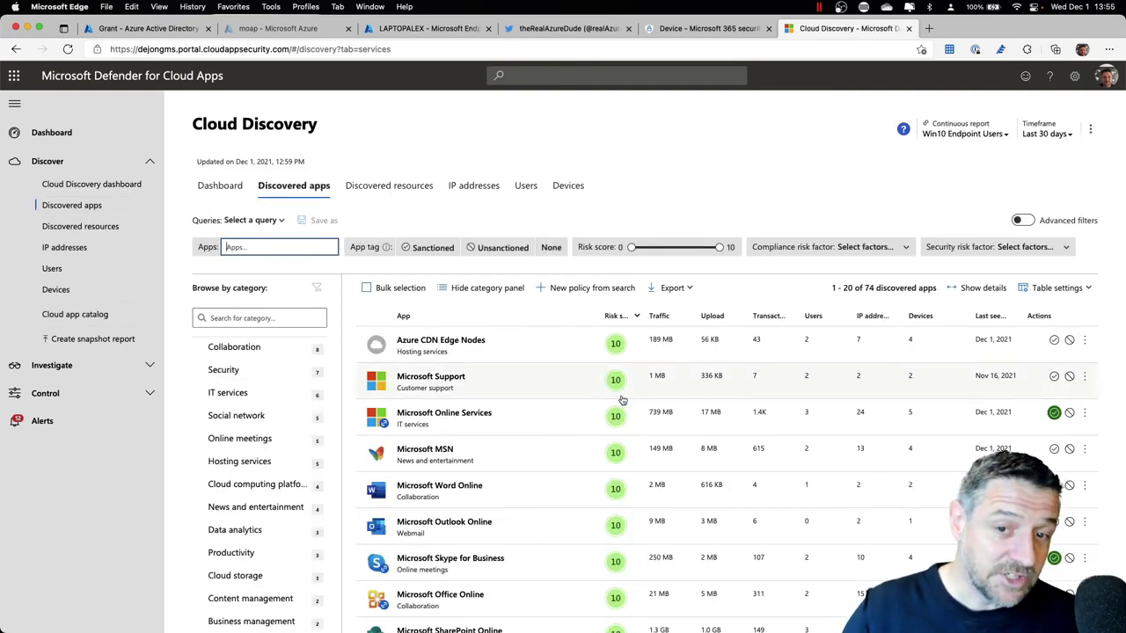
pyautogui.scroll(-5, 621, 402)
pyautogui.scroll(-3, 621, 402)
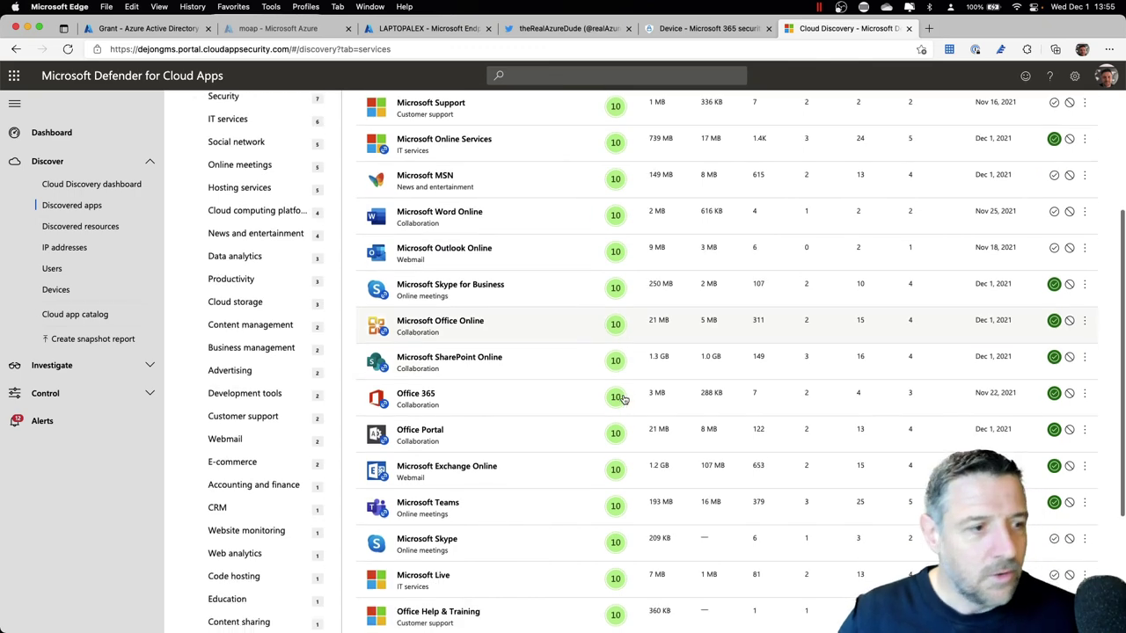
pyautogui.scroll(4, 640, 369)
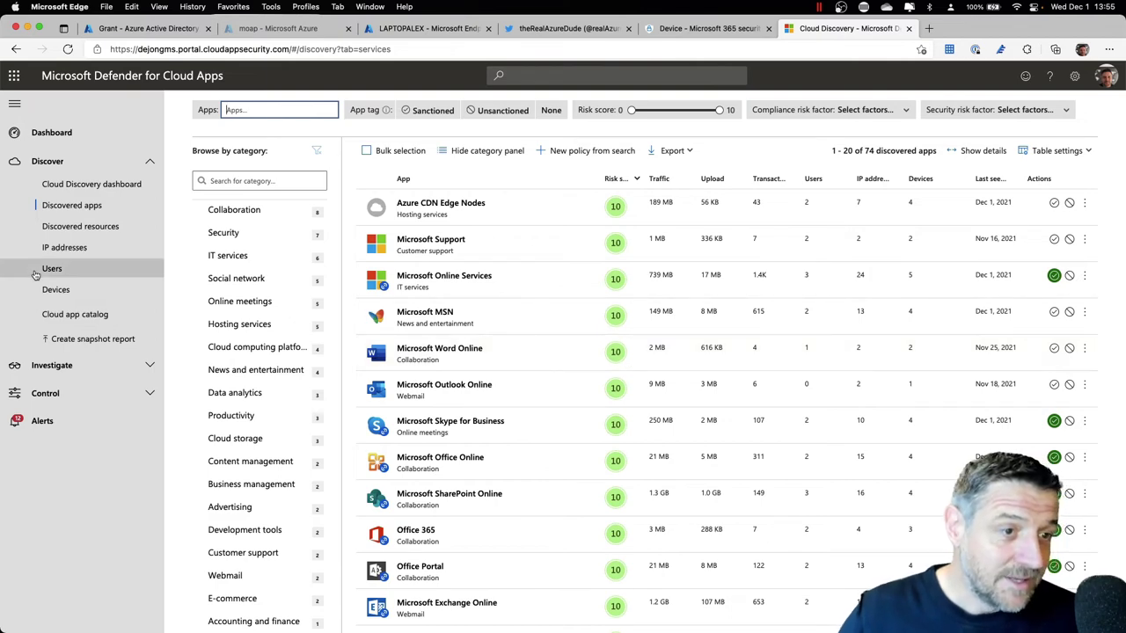
pyautogui.click(75, 314)
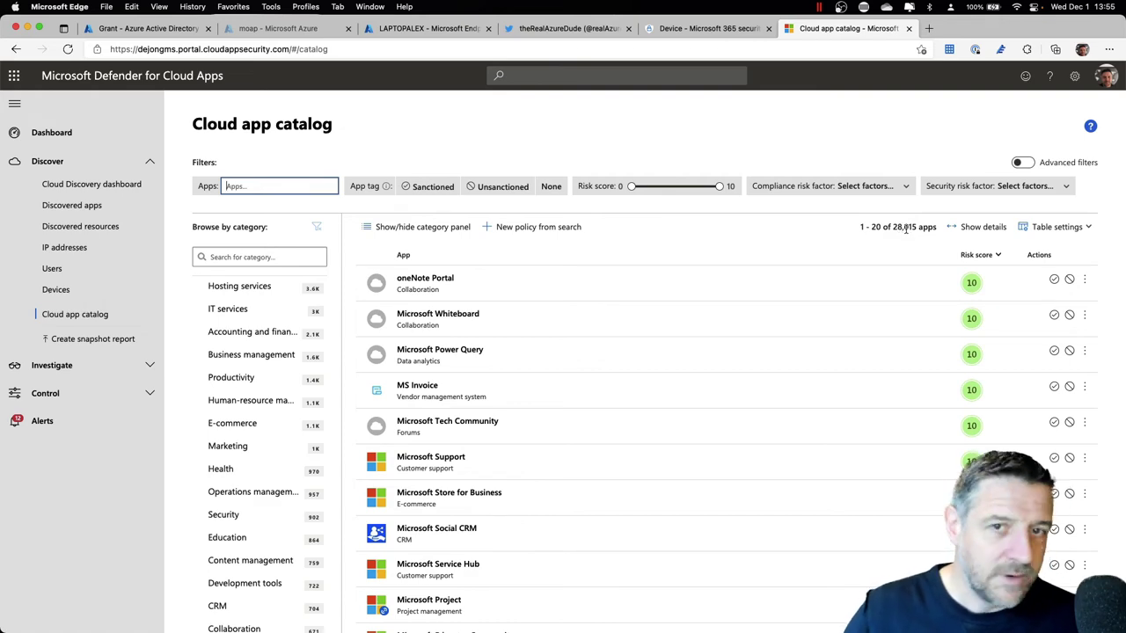
# Filter the Cloud app catalog to 'managed.com', leaving only Managed.com with risk score 6
pyautogui.click(652, 28)
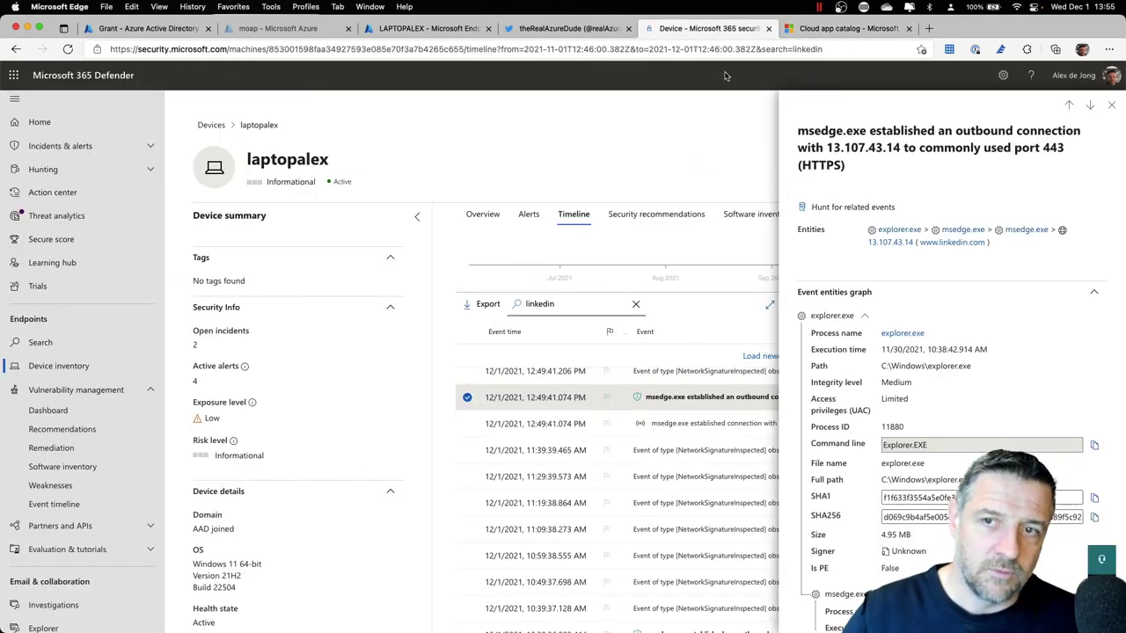
pyautogui.click(552, 29)
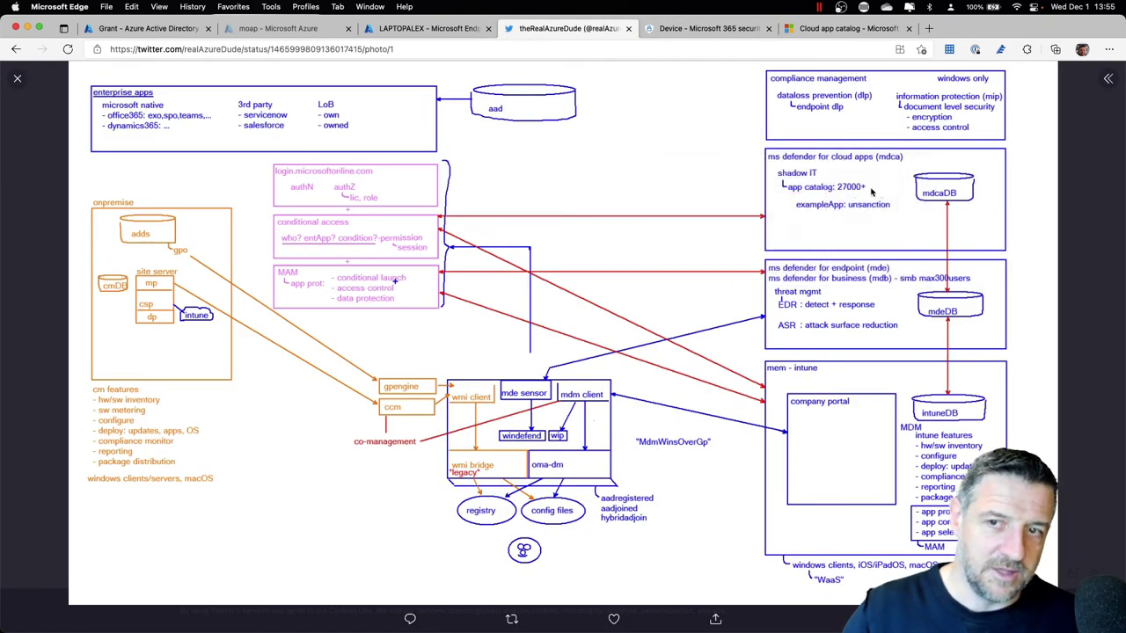
pyautogui.click(844, 28)
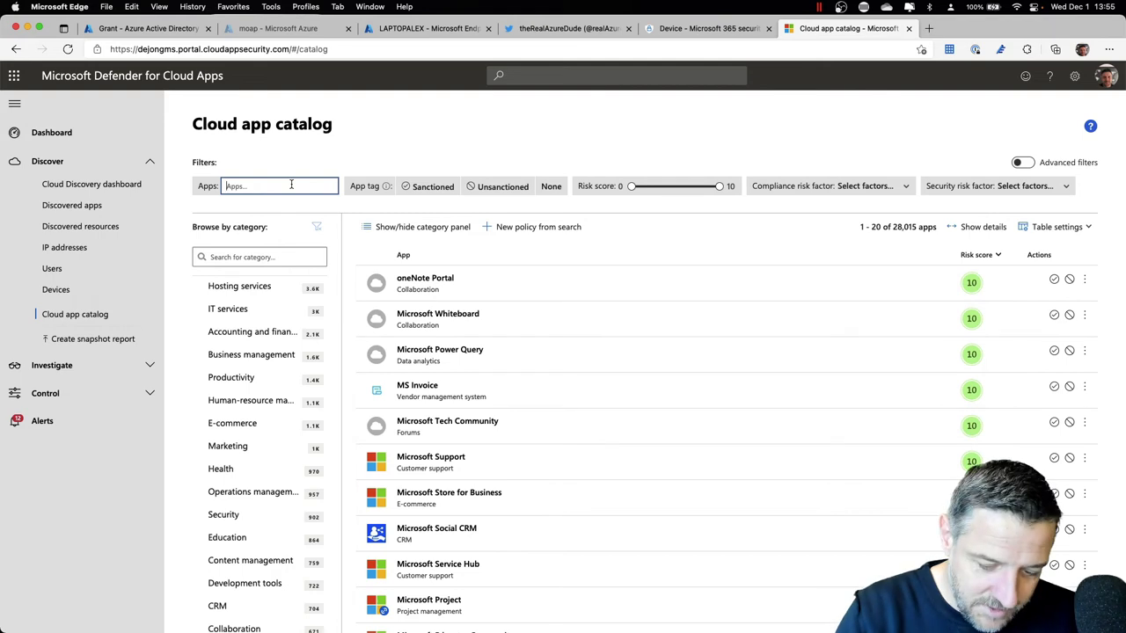
pyautogui.write('managed')
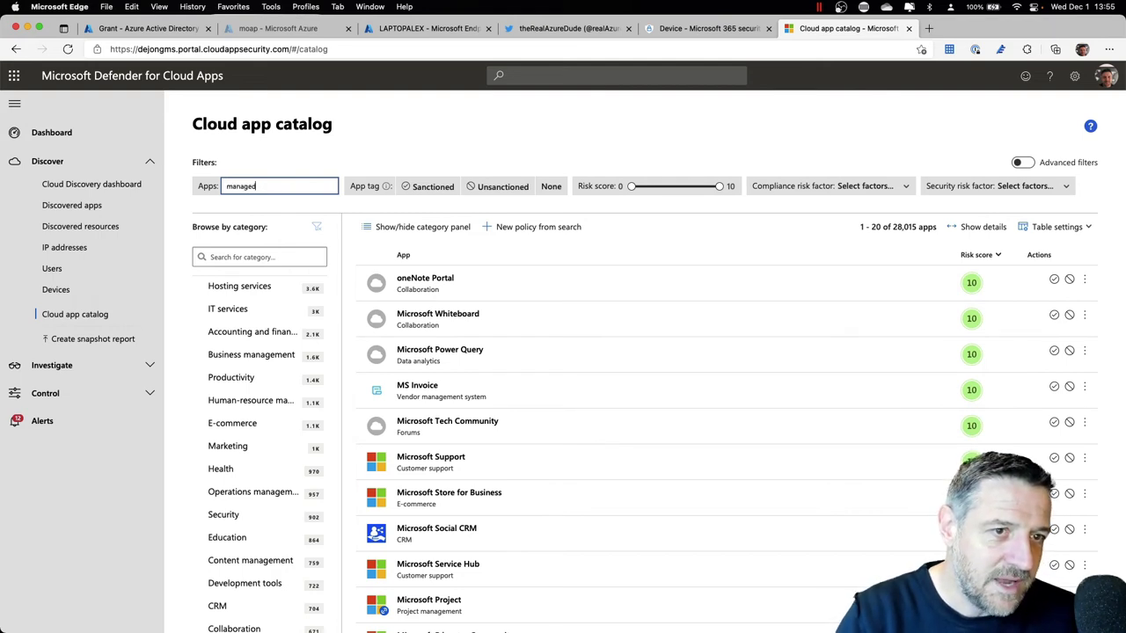
pyautogui.press('Return')
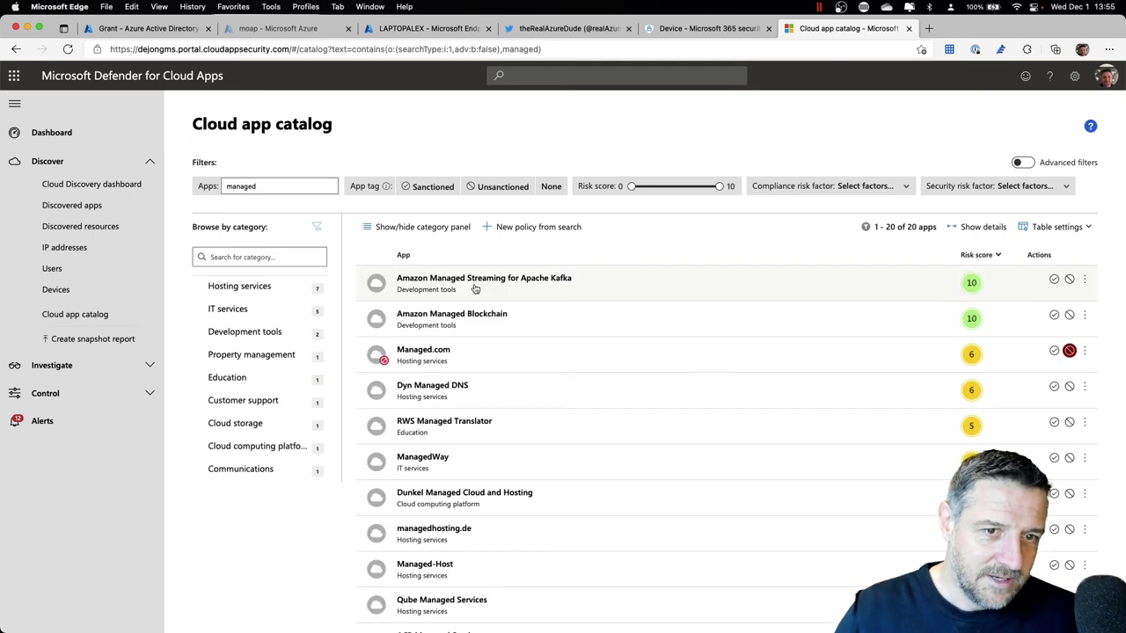
pyautogui.click(297, 187)
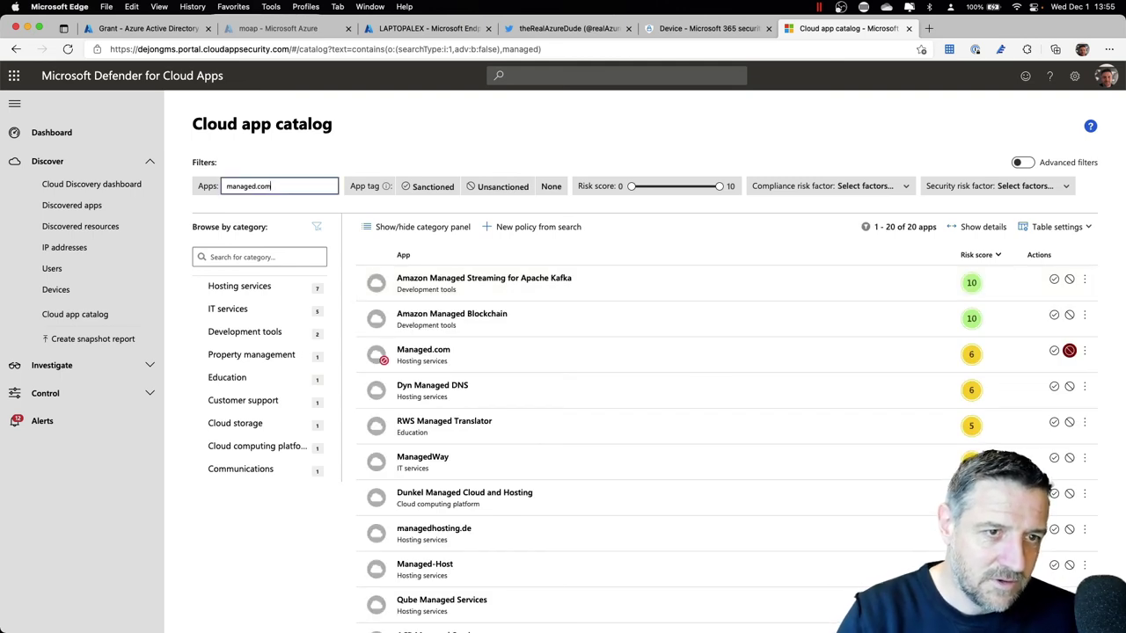
pyautogui.write('.com')
pyautogui.press('Return')
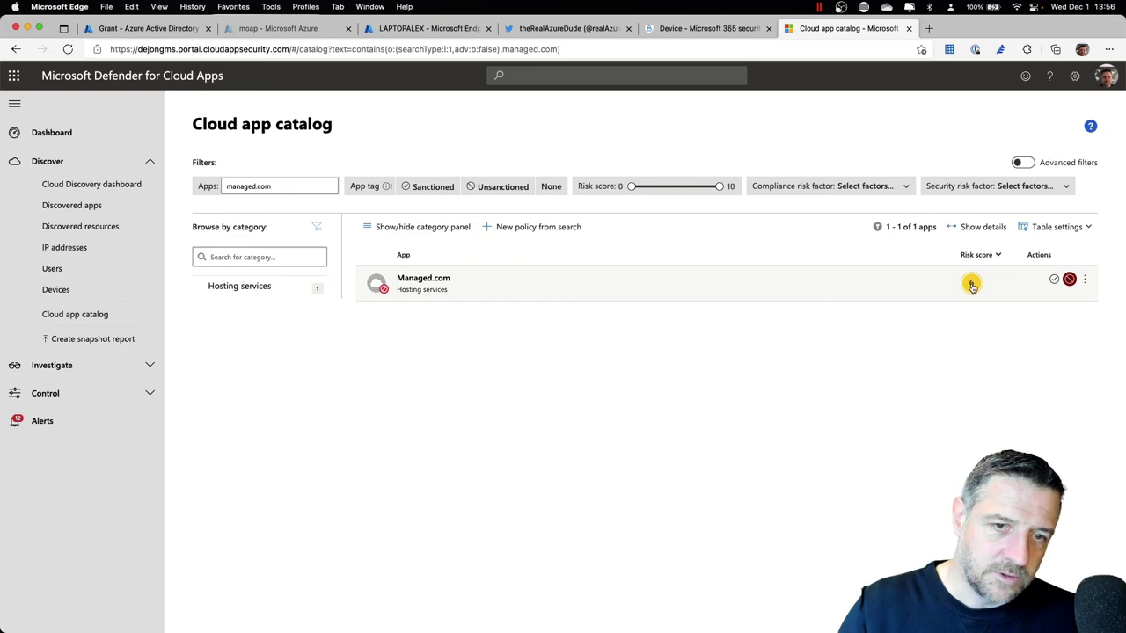
pyautogui.click(440, 281)
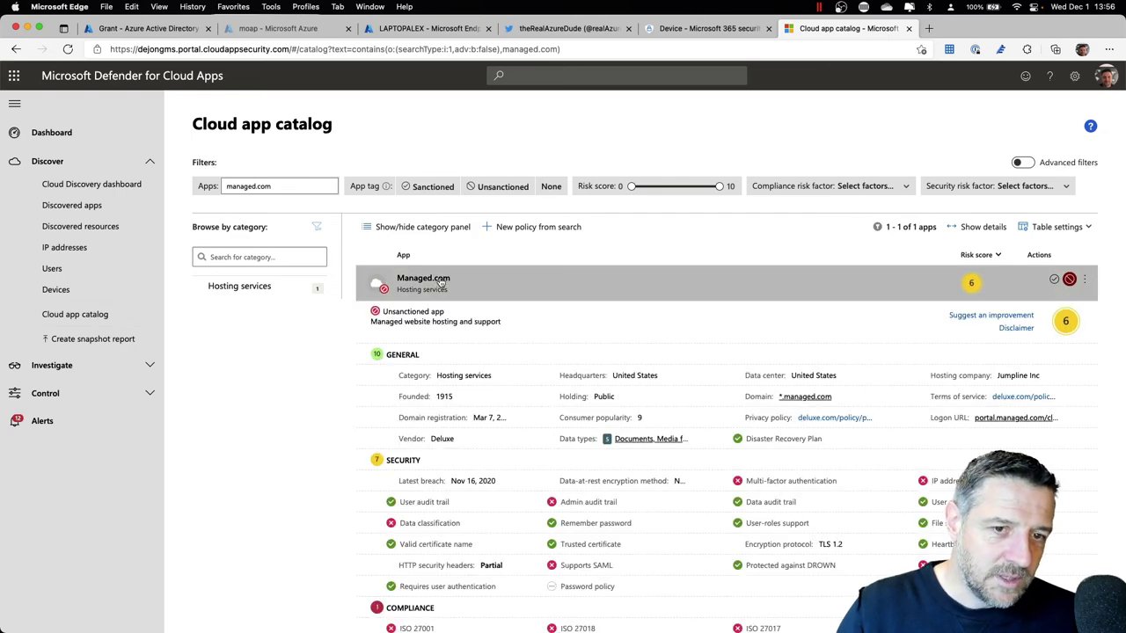
pyautogui.scroll(-3, 449, 286)
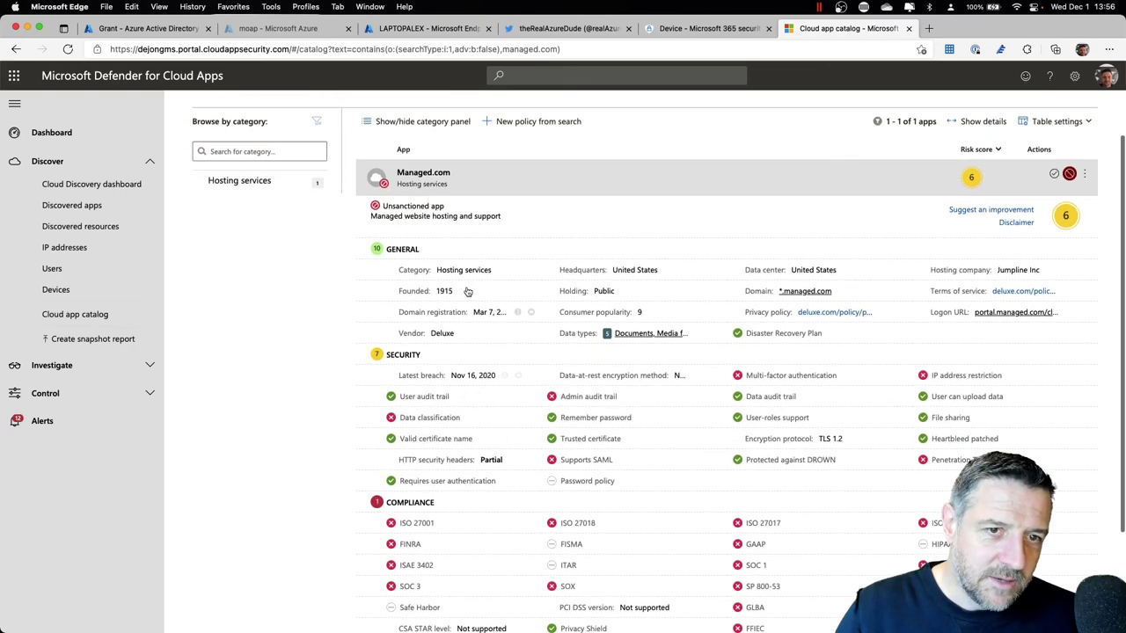
pyautogui.scroll(2, 467, 291)
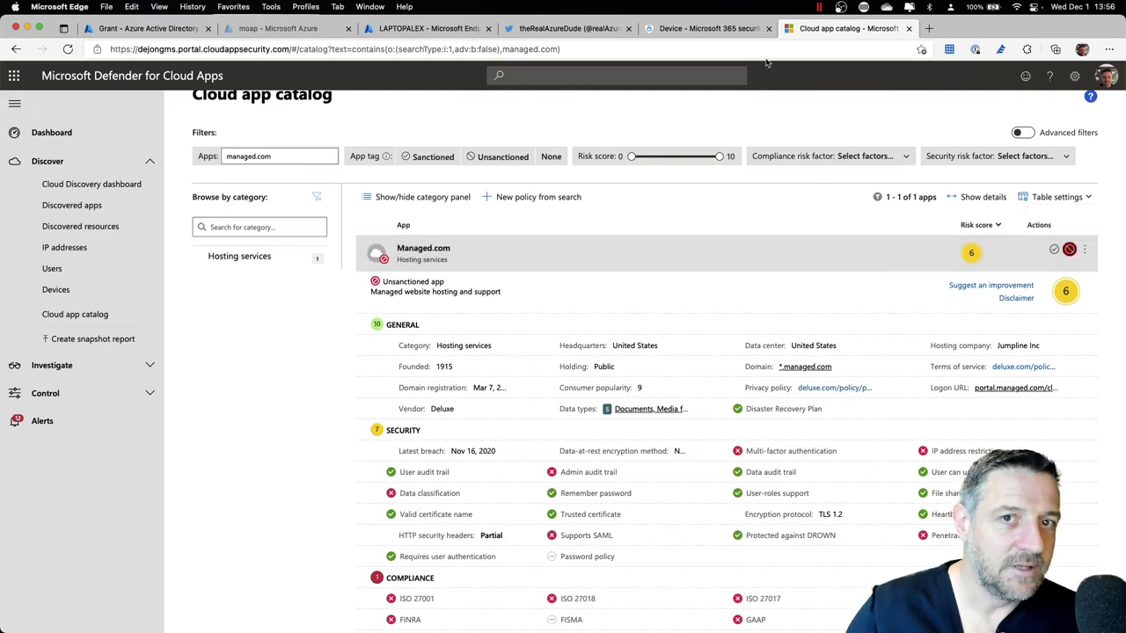
pyautogui.click(576, 28)
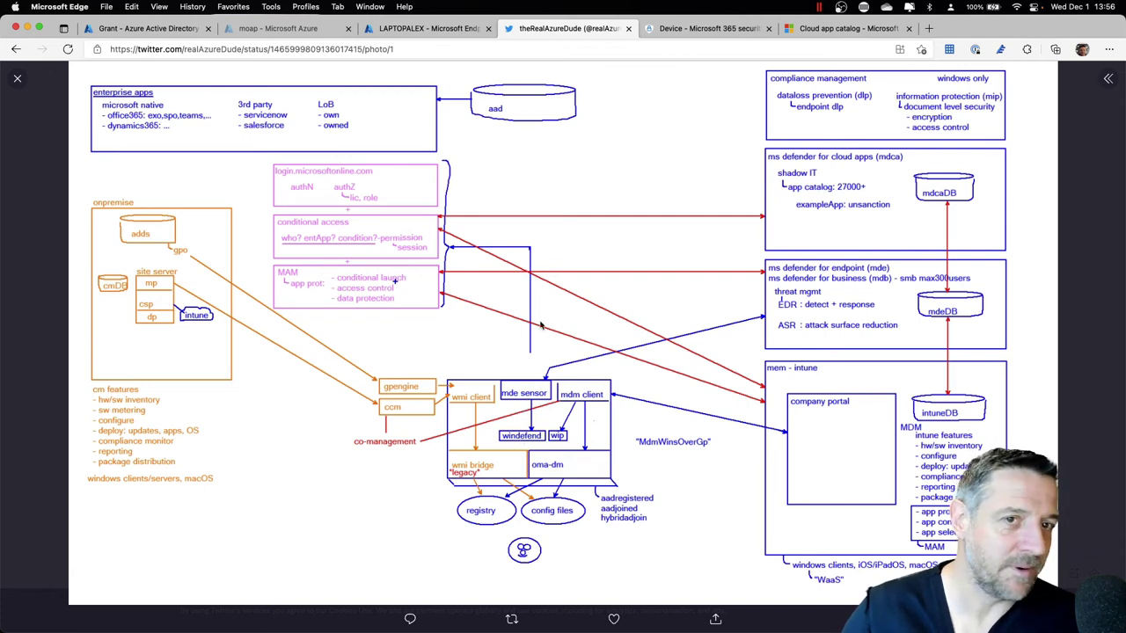
pyautogui.click(712, 27)
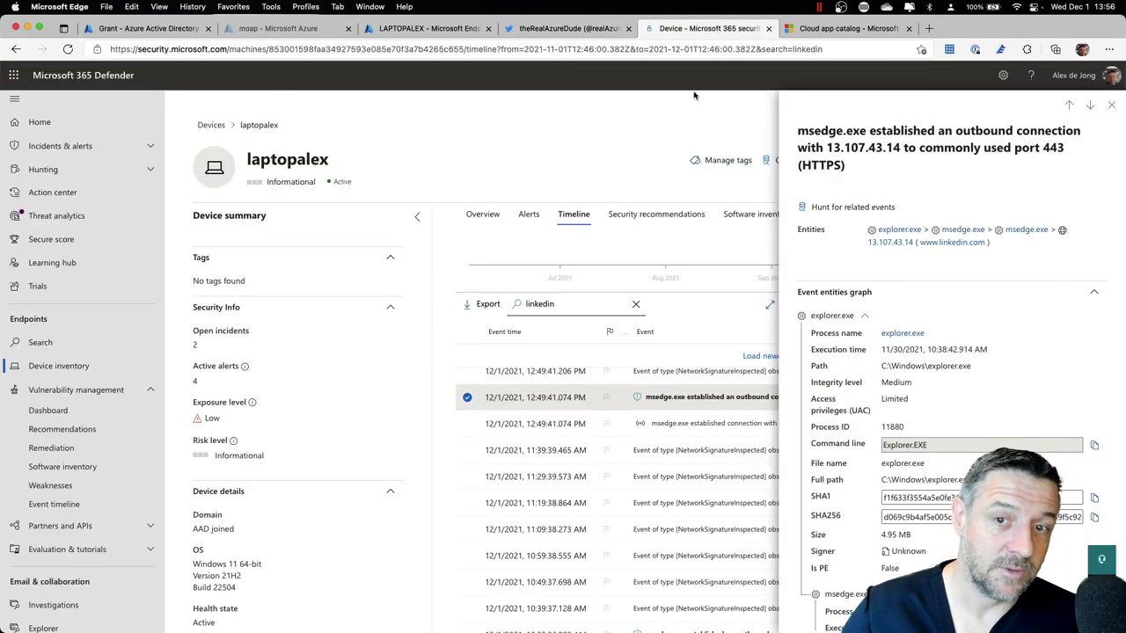
pyautogui.click(810, 29)
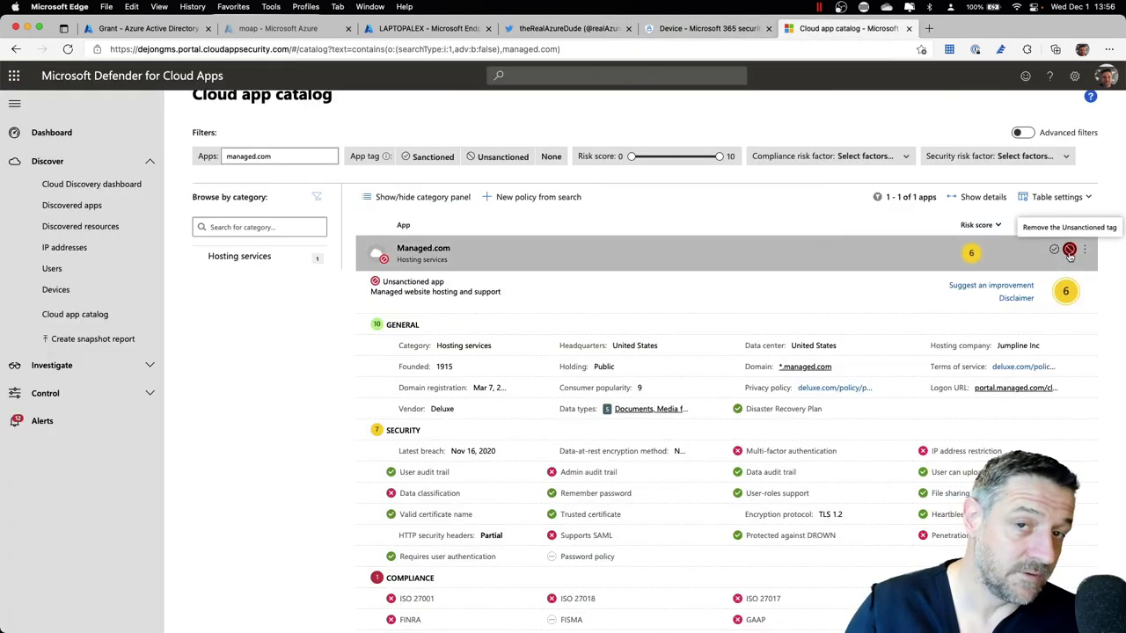
# On the Windows 11 VM, close Settings and load bing.com in Edge
pyautogui.hotkey('ctrl', 'Right')
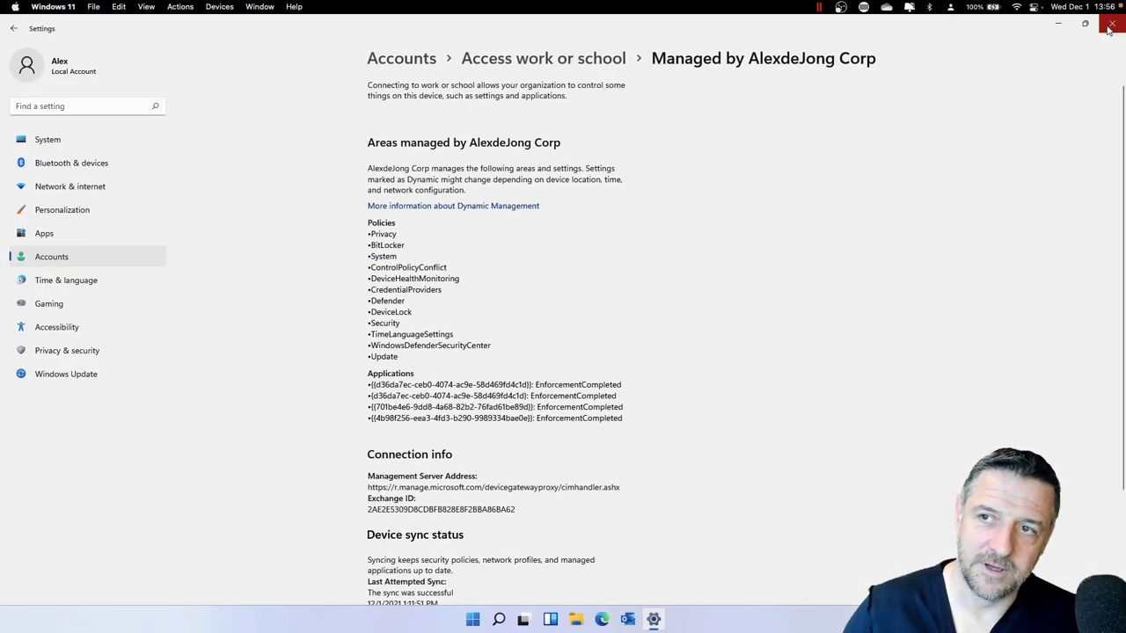
pyautogui.click(1111, 23)
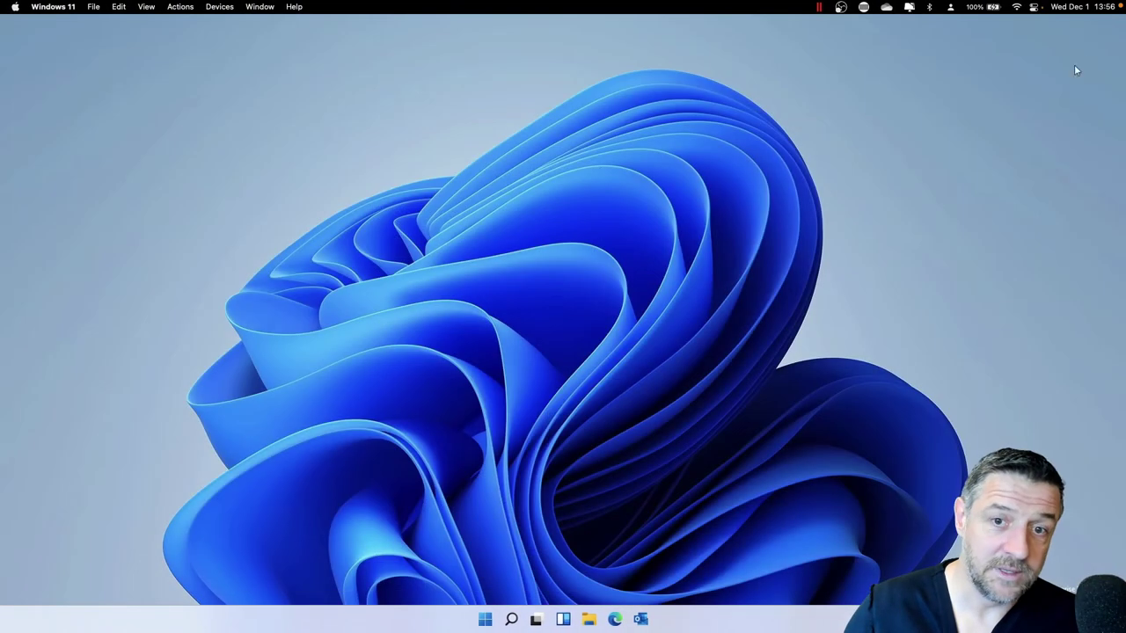
pyautogui.click(615, 619)
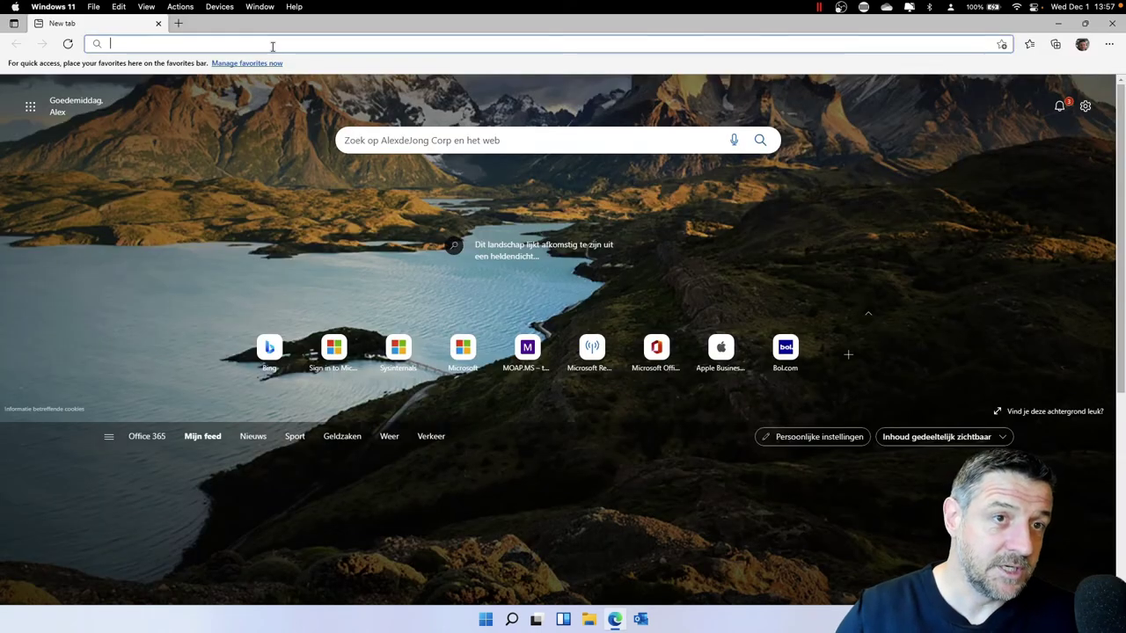
pyautogui.write('bing.com')
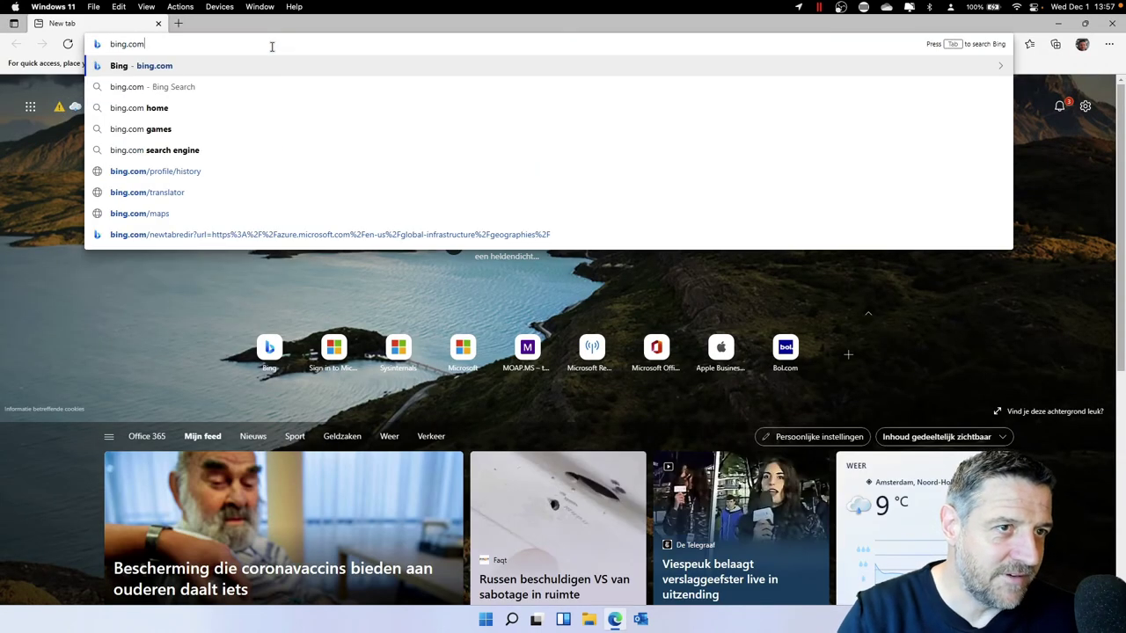
pyautogui.press('Return')
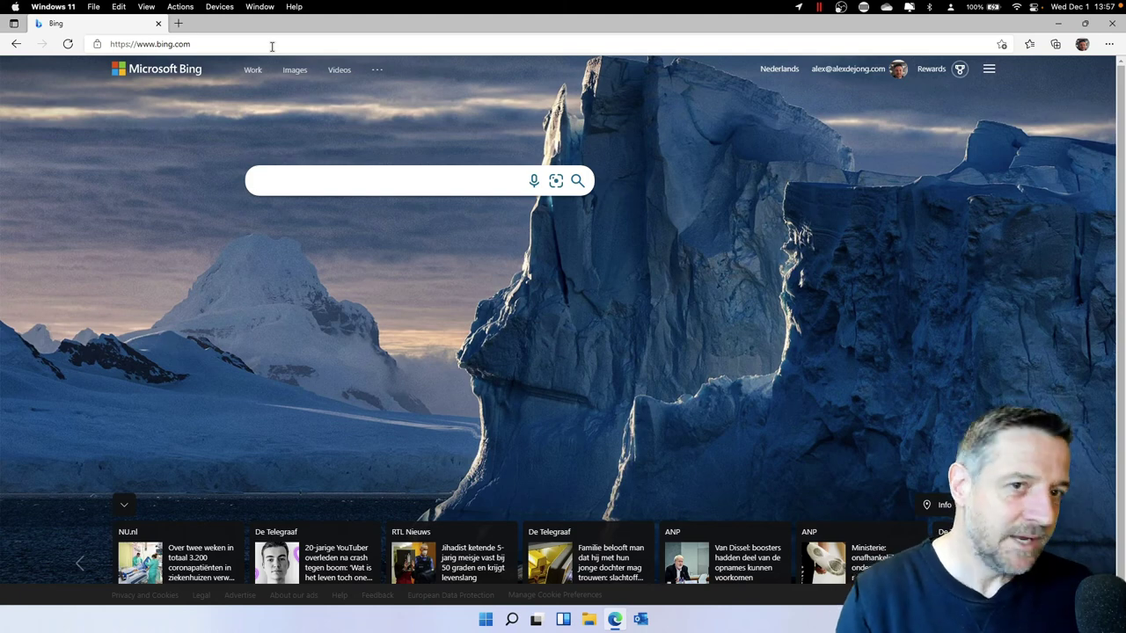
# Browse to managed.com and confirm SmartScreen blocks it for the organization
pyautogui.click(272, 44)
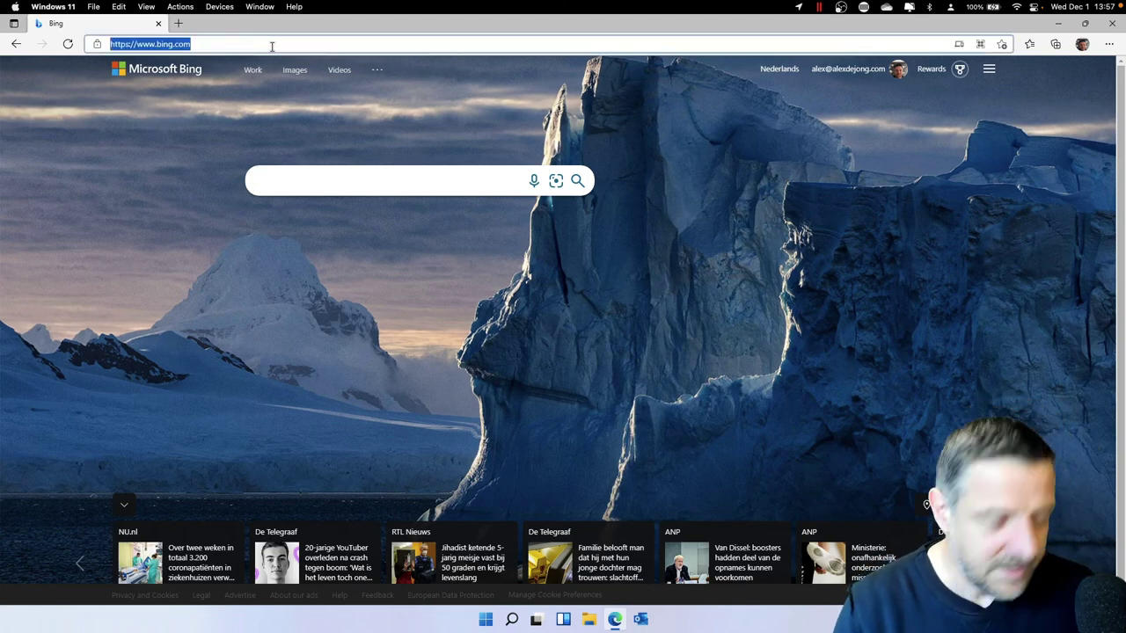
pyautogui.write('manage')
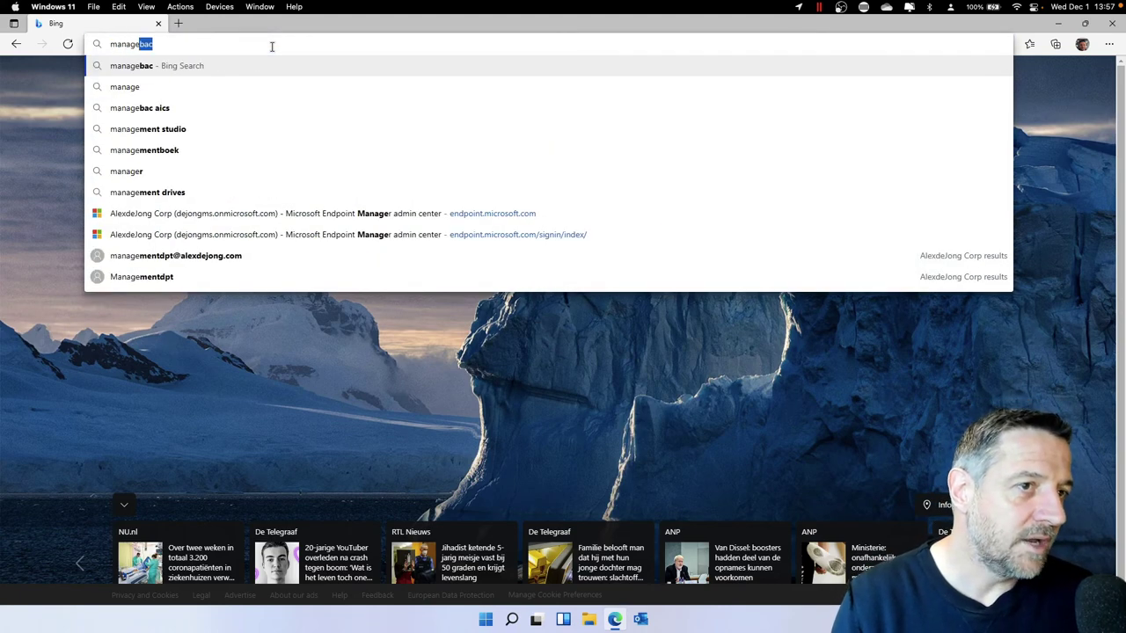
pyautogui.write('d.com')
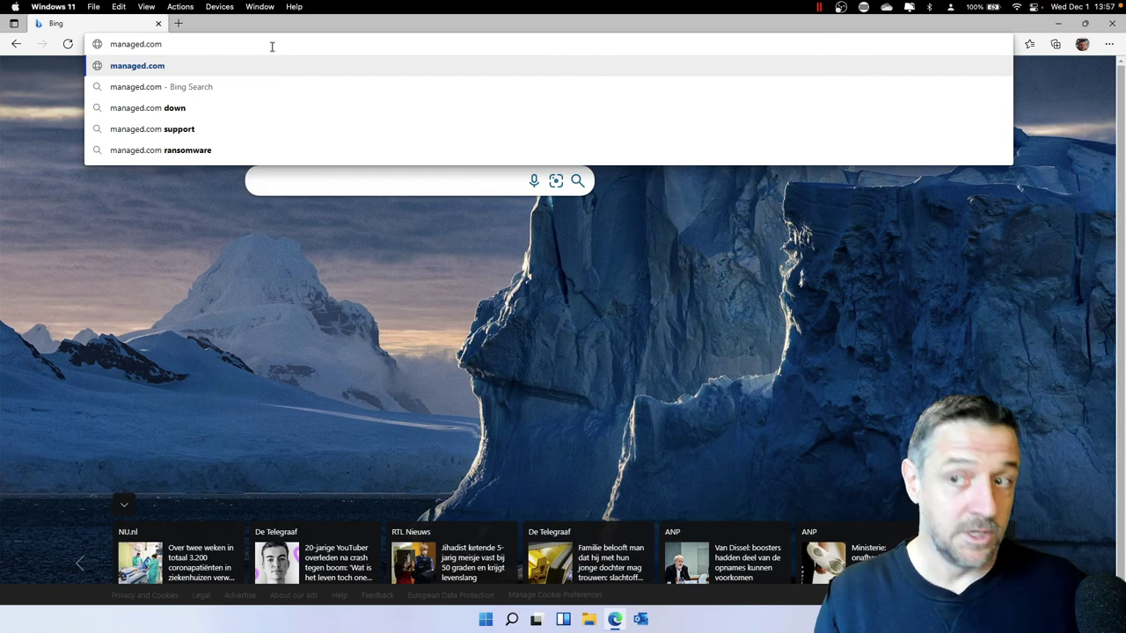
pyautogui.press('Return')
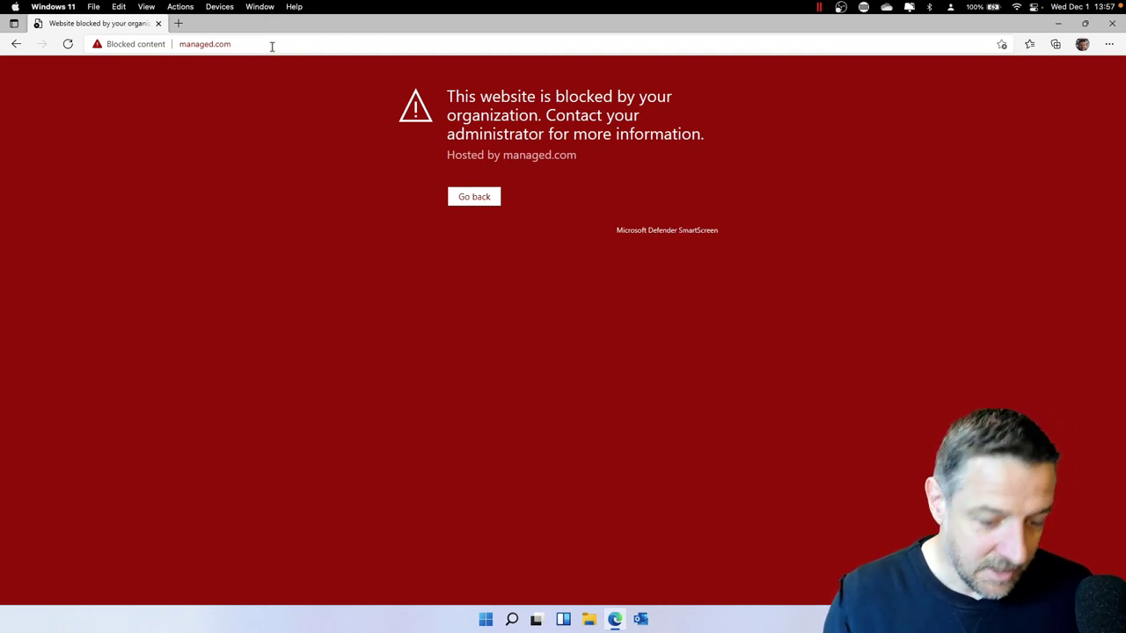
# Launch Reflector 4 from Spotlight to mirror the iPhone's screen on the Mac
pyautogui.press('super+space')
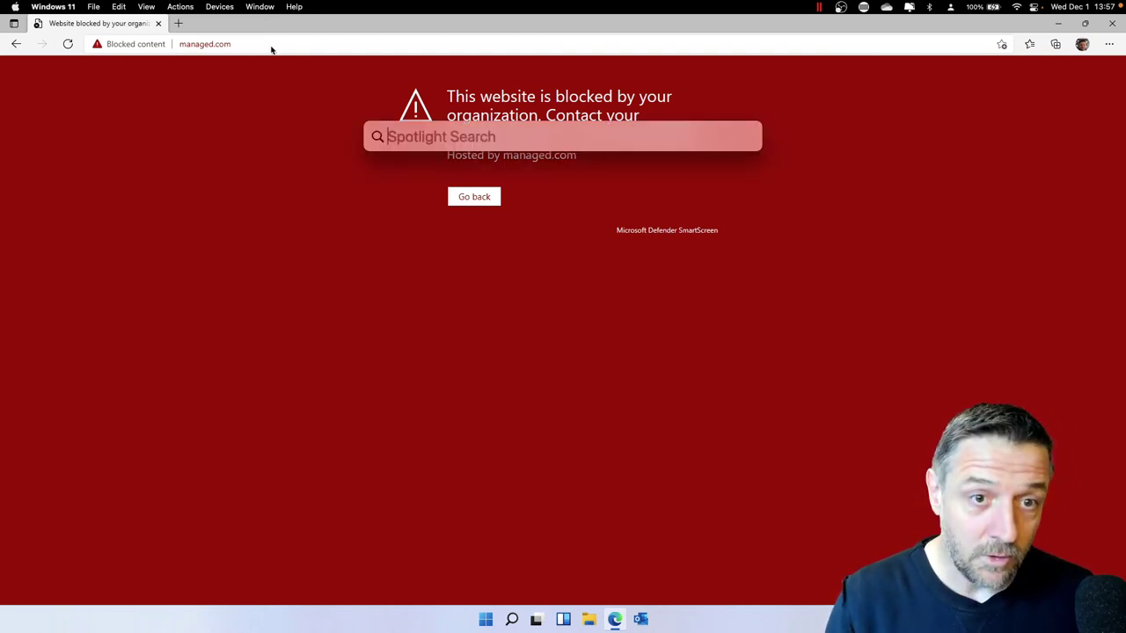
pyautogui.write('refle')
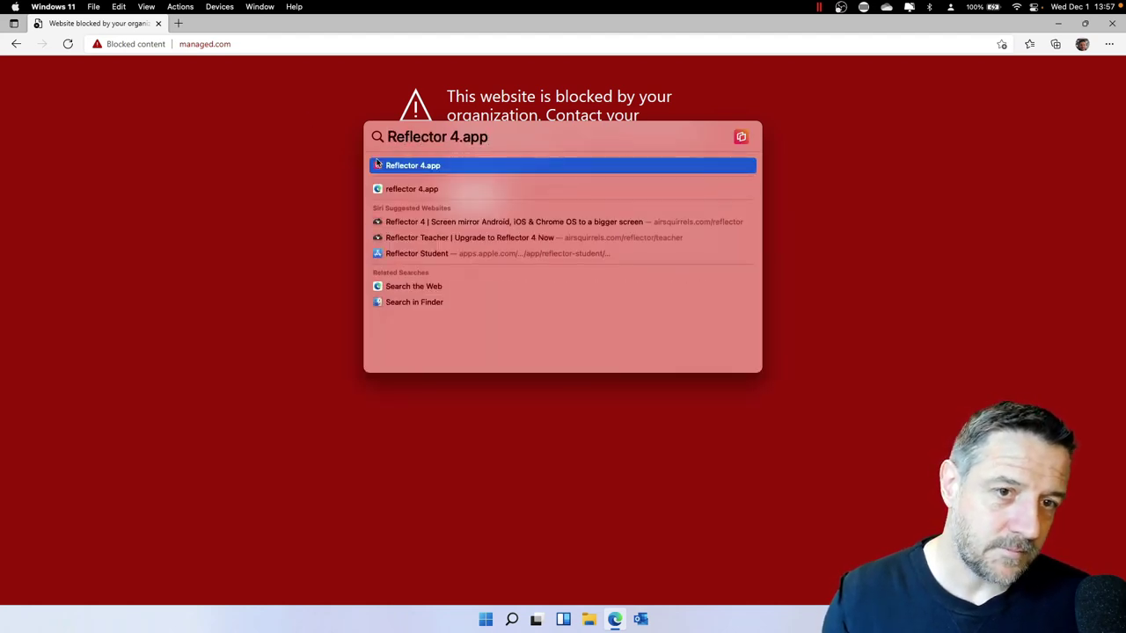
pyautogui.click(403, 167)
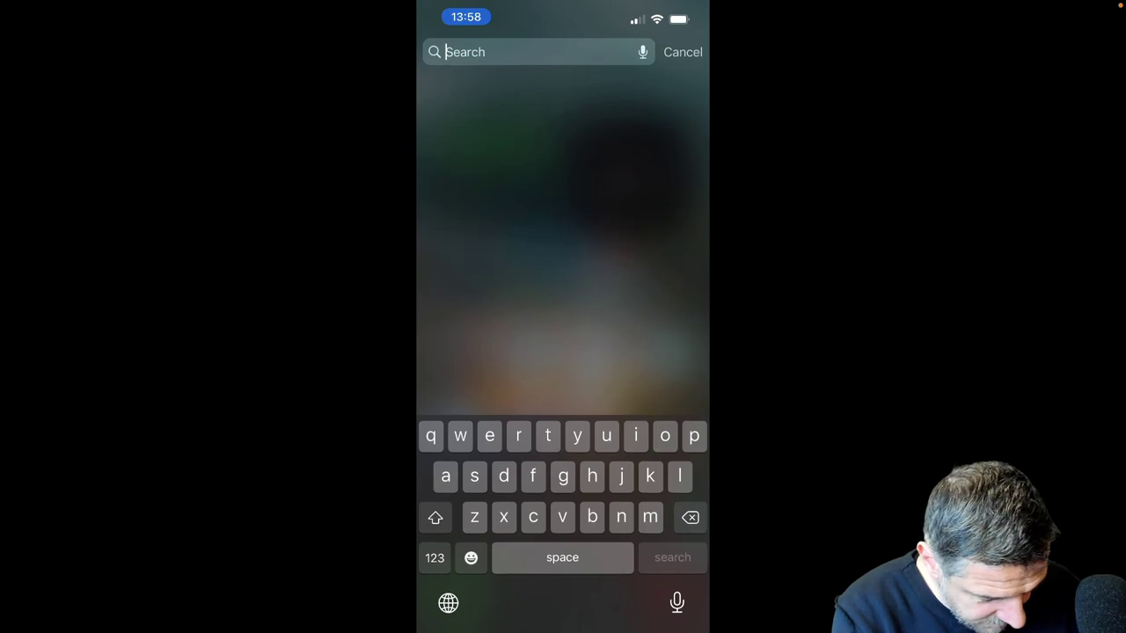
# Open MS Defender on the iPhone, confirm Web Protection is Enabled, then return to the phone's search
pyautogui.write('ms')
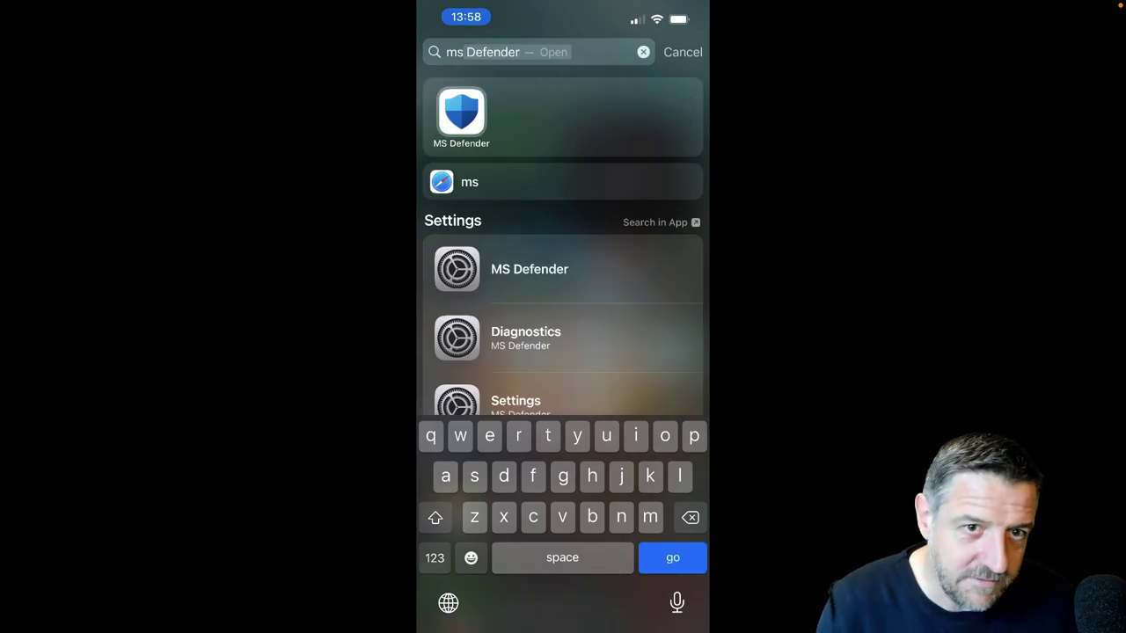
pyautogui.press('Return')
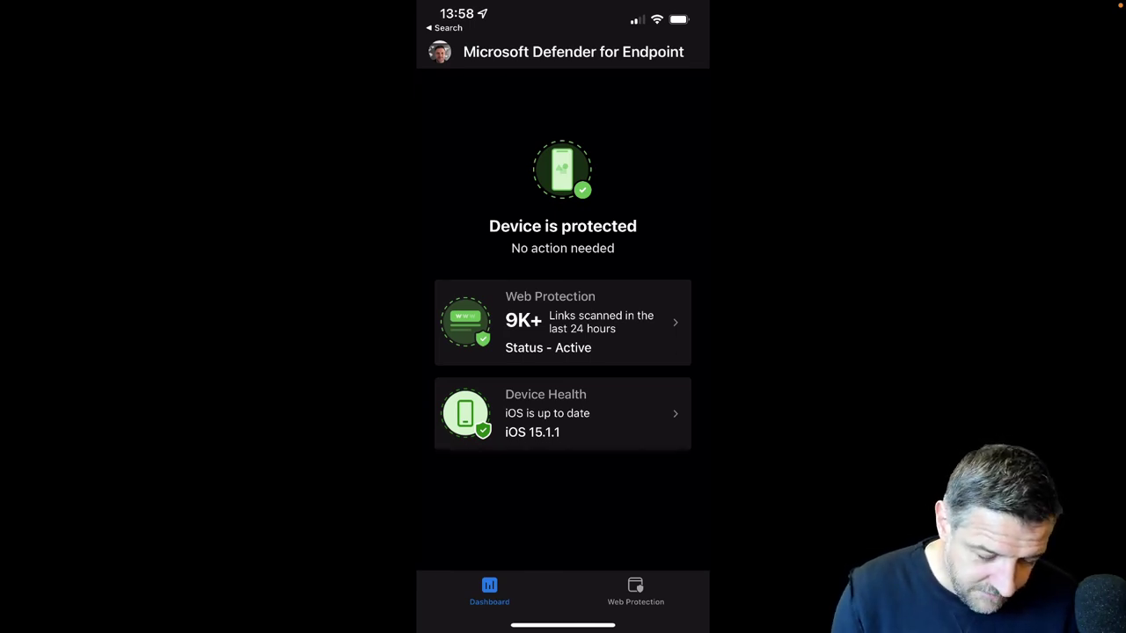
pyautogui.click(562, 322)
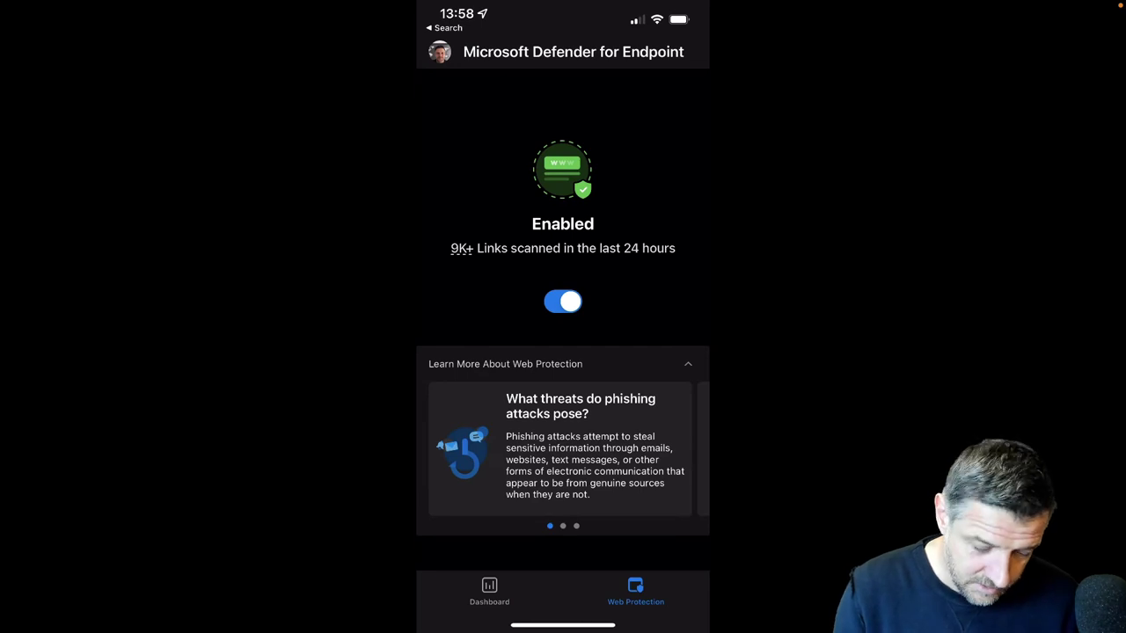
pyautogui.moveTo(598, 449); pyautogui.dragTo(458, 448)
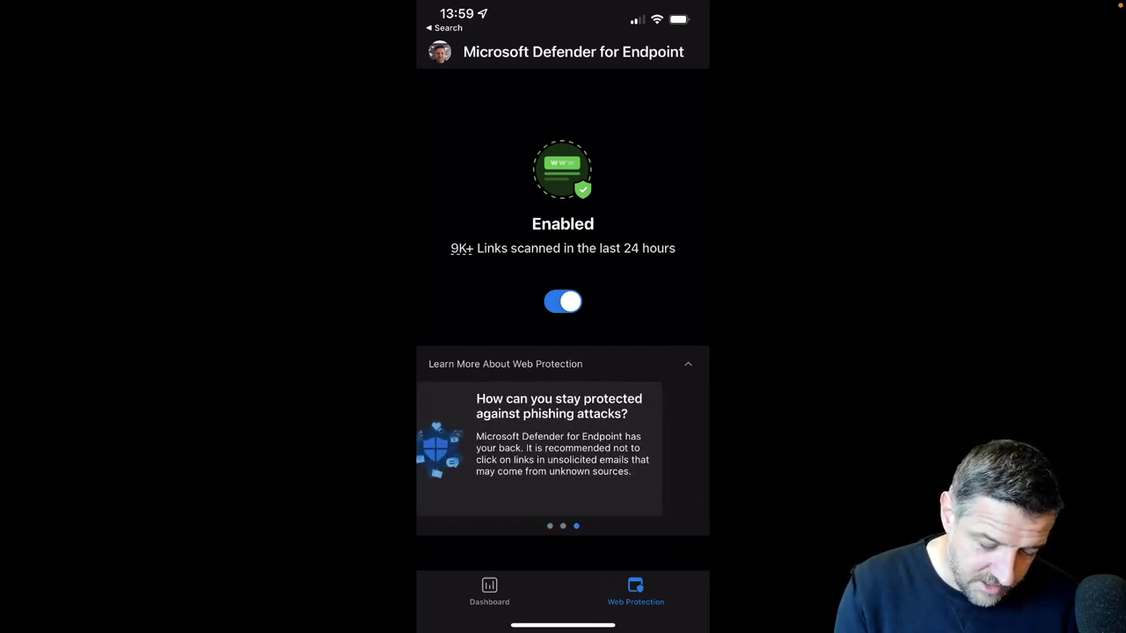
pyautogui.click(489, 591)
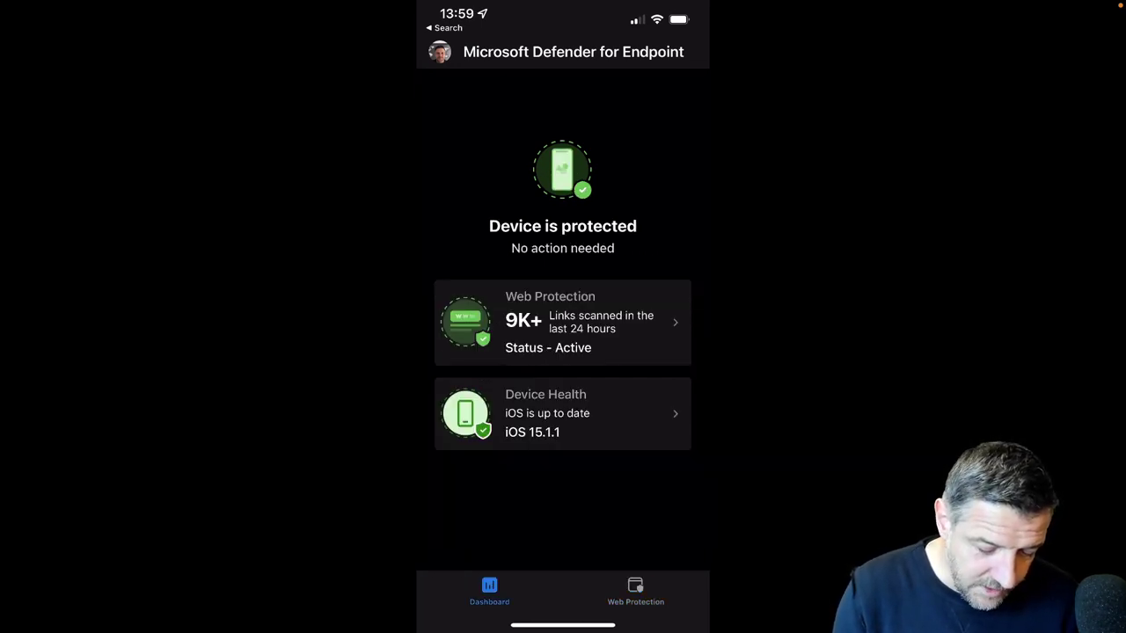
pyautogui.moveTo(563, 625); pyautogui.dragTo(563, 396)
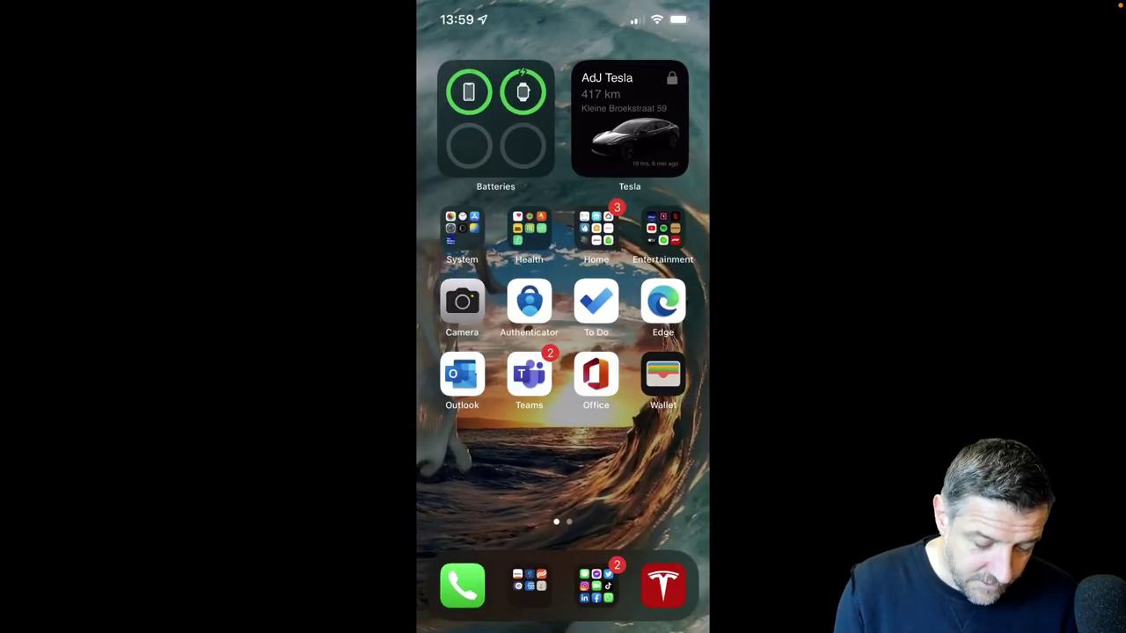
pyautogui.moveTo(562, 308); pyautogui.dragTo(562, 484)
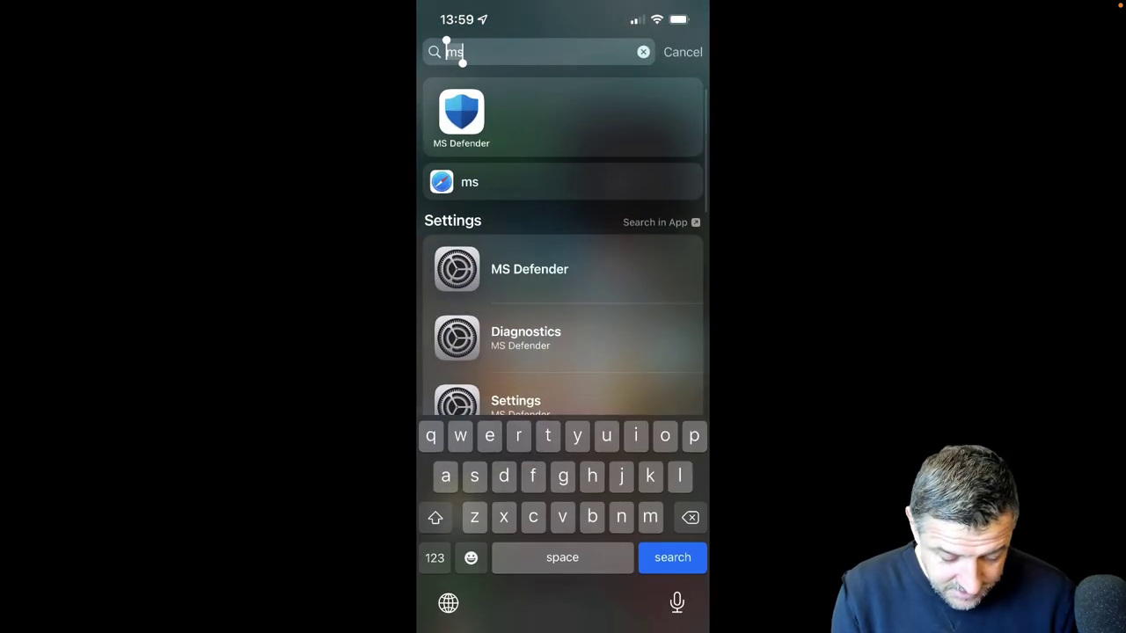
# Open Safari on the iPhone, close the old tabs and load bing.com
pyautogui.write('safari')
pyautogui.press('Return')
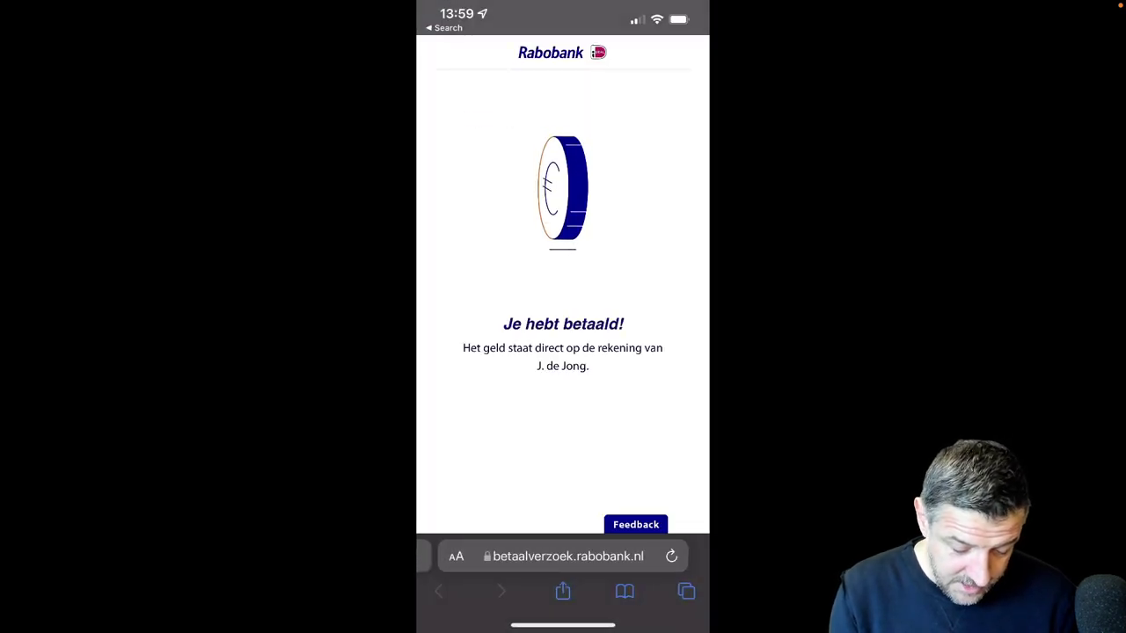
pyautogui.press('super+shift+backslash')
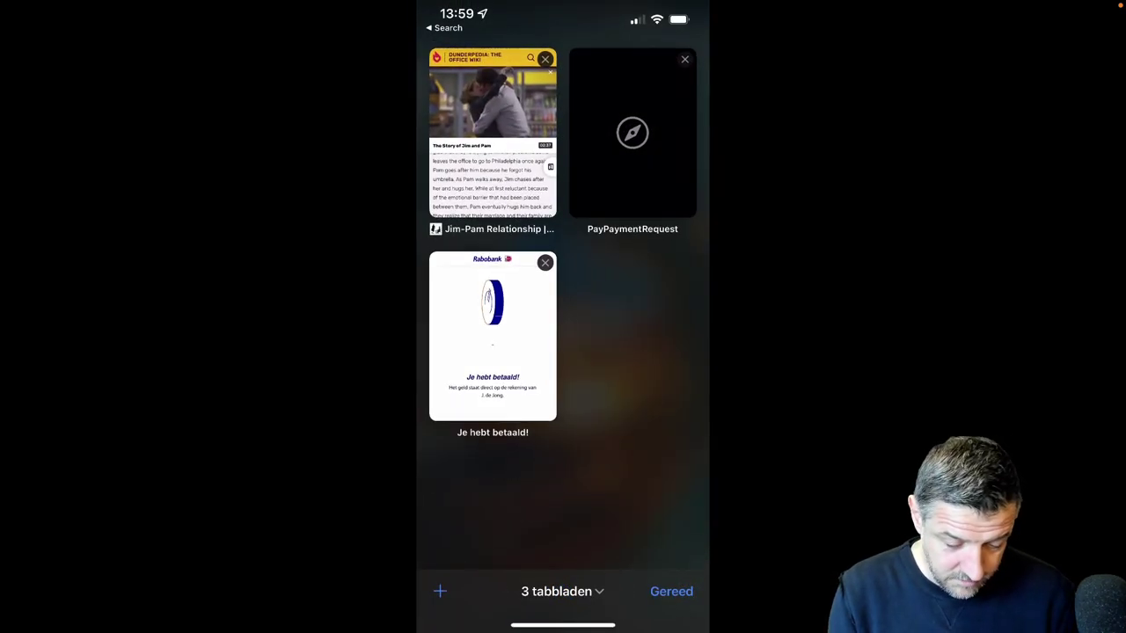
pyautogui.press('super+w')
pyautogui.press('super+w')
pyautogui.press('super+w')
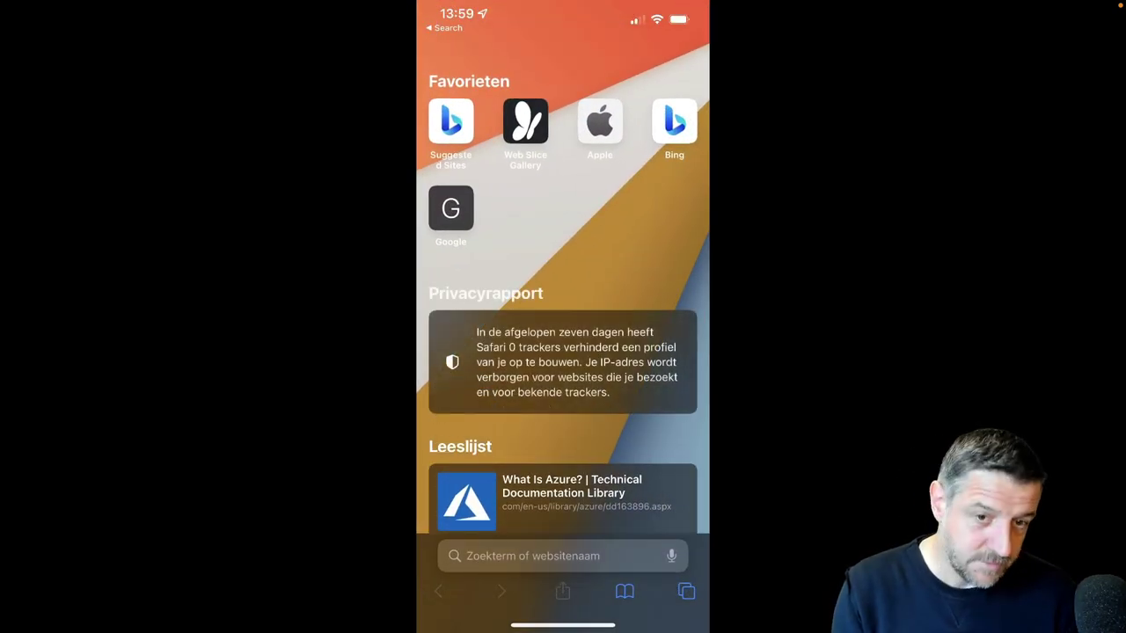
pyautogui.press('super+l')
pyautogui.write('binf')
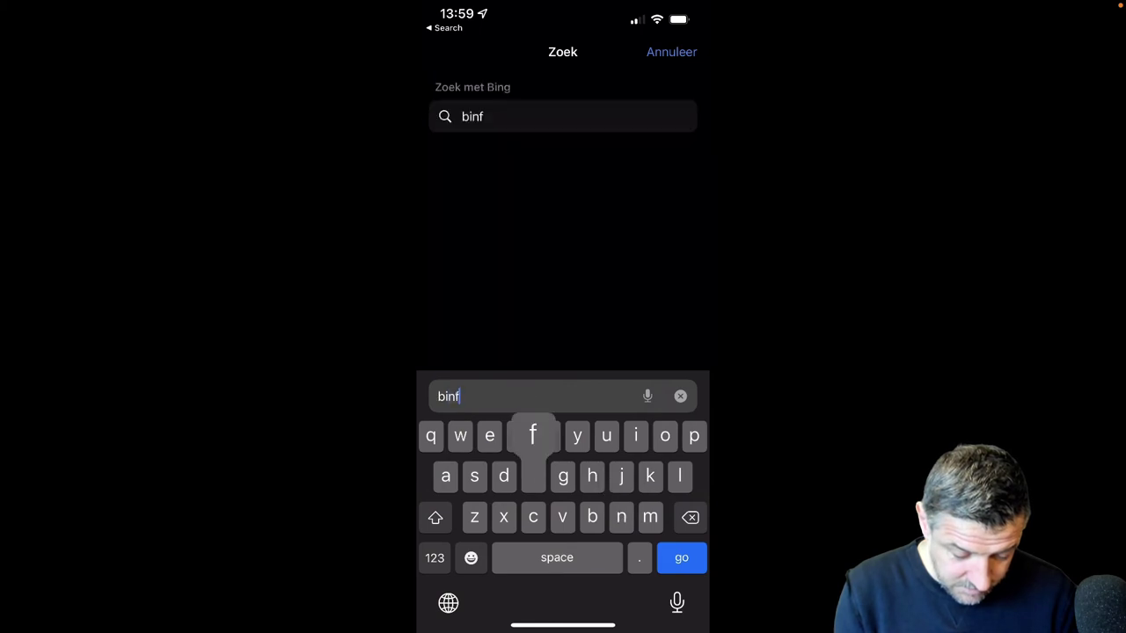
pyautogui.press('BackSpace')
pyautogui.write('g.com')
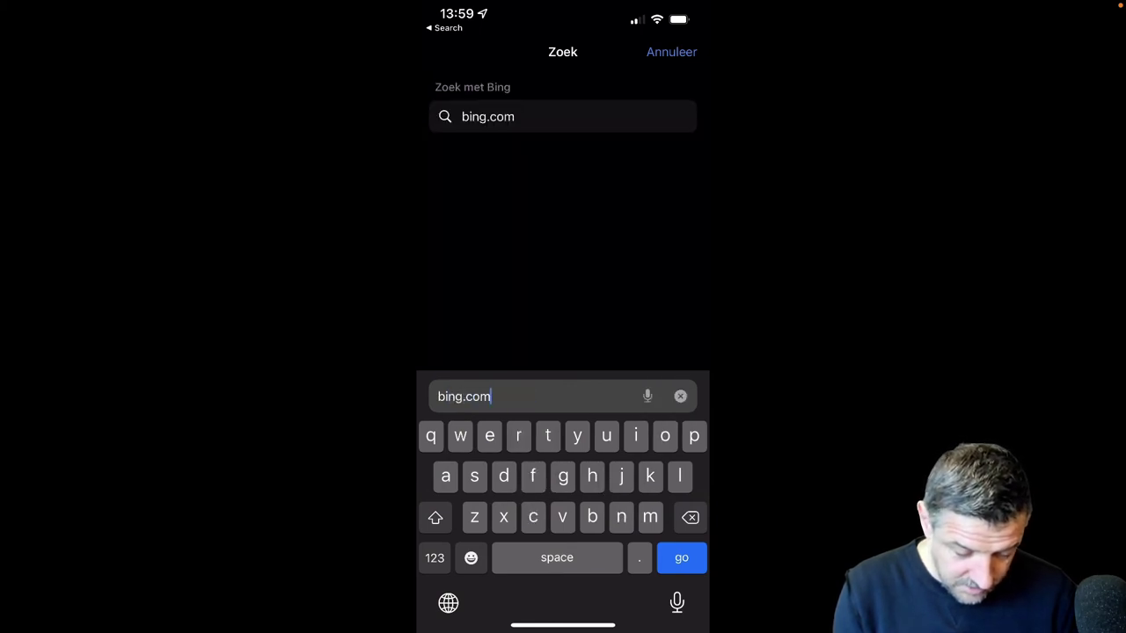
pyautogui.press('Return')
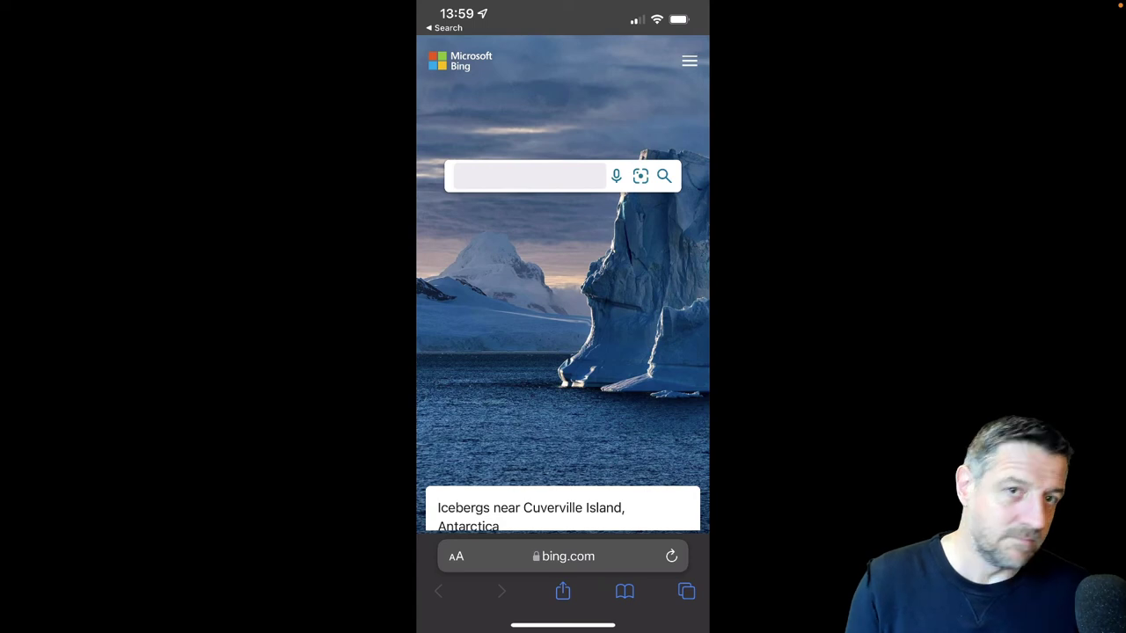
# Try to open managed.com, which fails with a no-secure-connection error, then go home
pyautogui.click(563, 556)
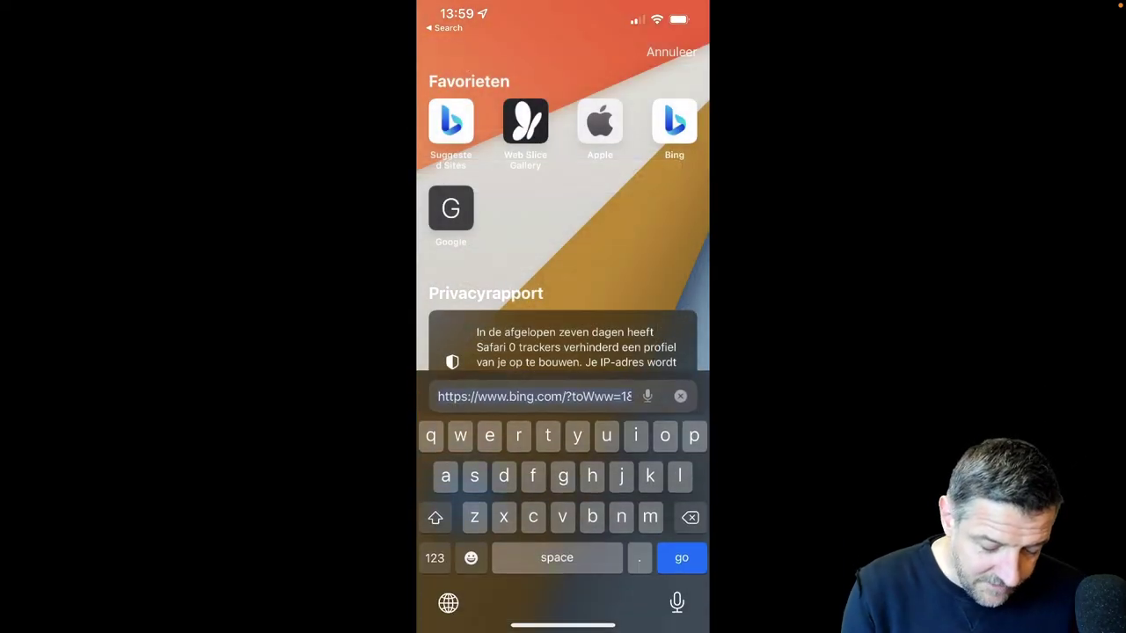
pyautogui.write('mana')
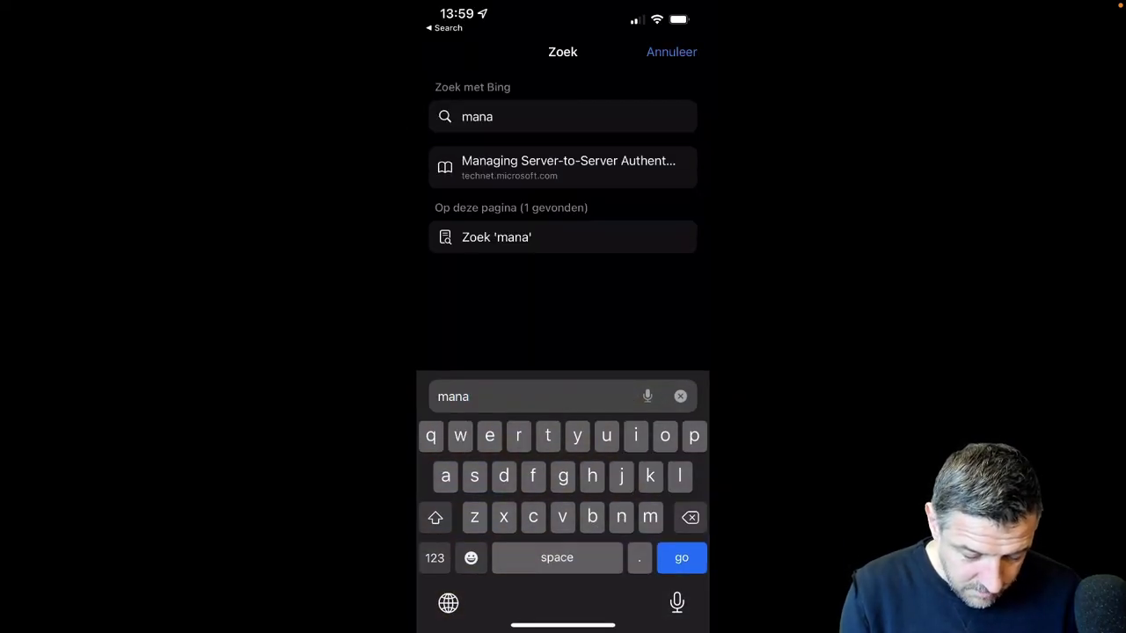
pyautogui.write('ged.c')
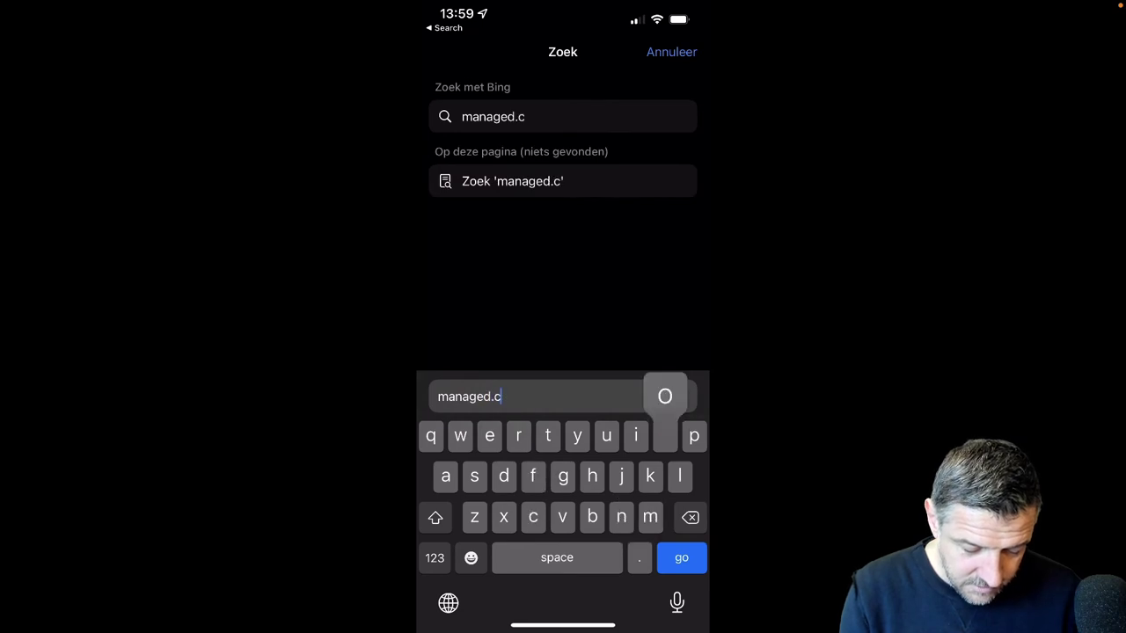
pyautogui.write('om')
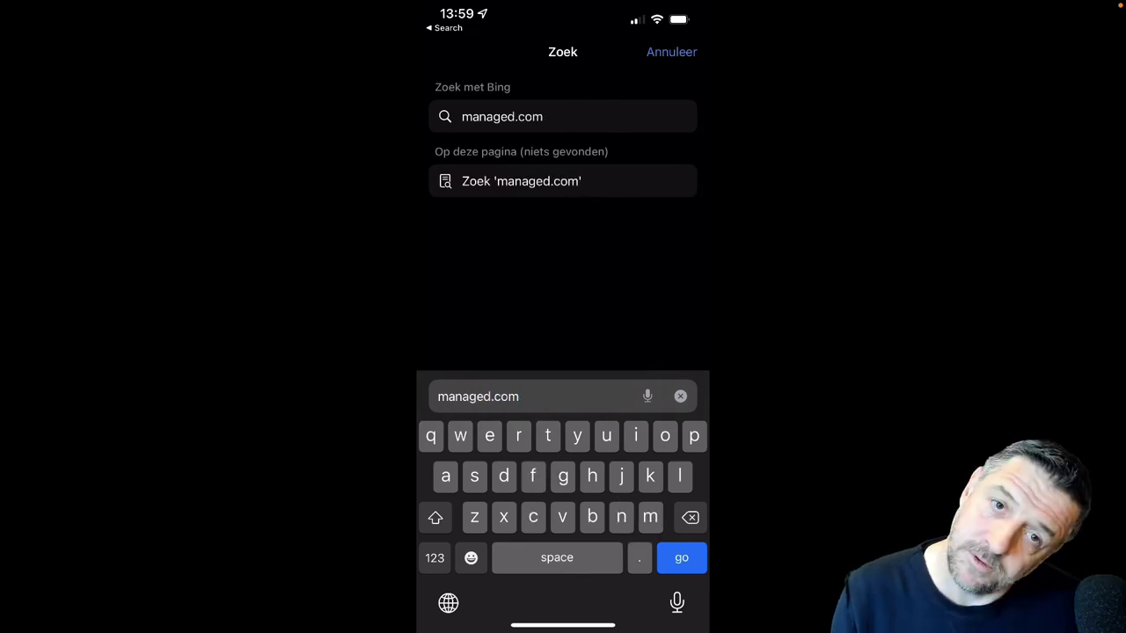
pyautogui.press('Return')
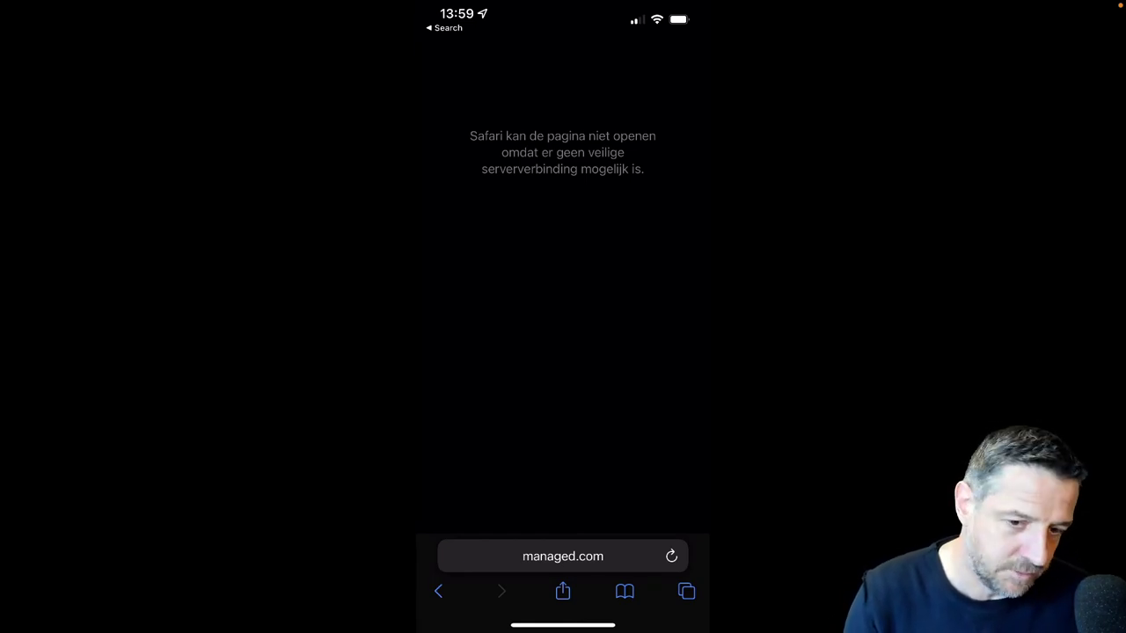
pyautogui.moveTo(563, 625); pyautogui.dragTo(563, 396)
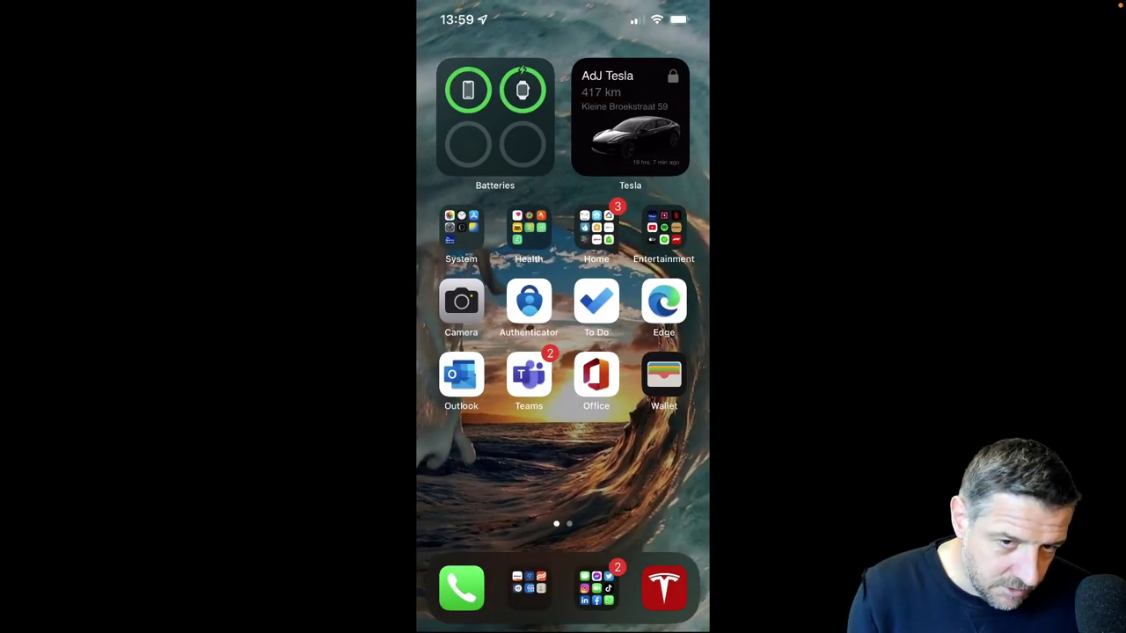
# Open MS Defender via search, confirm Web Protection shows 1 link blocked, then choose Screen Mirroring
pyautogui.moveTo(563, 263); pyautogui.dragTo(563, 422)
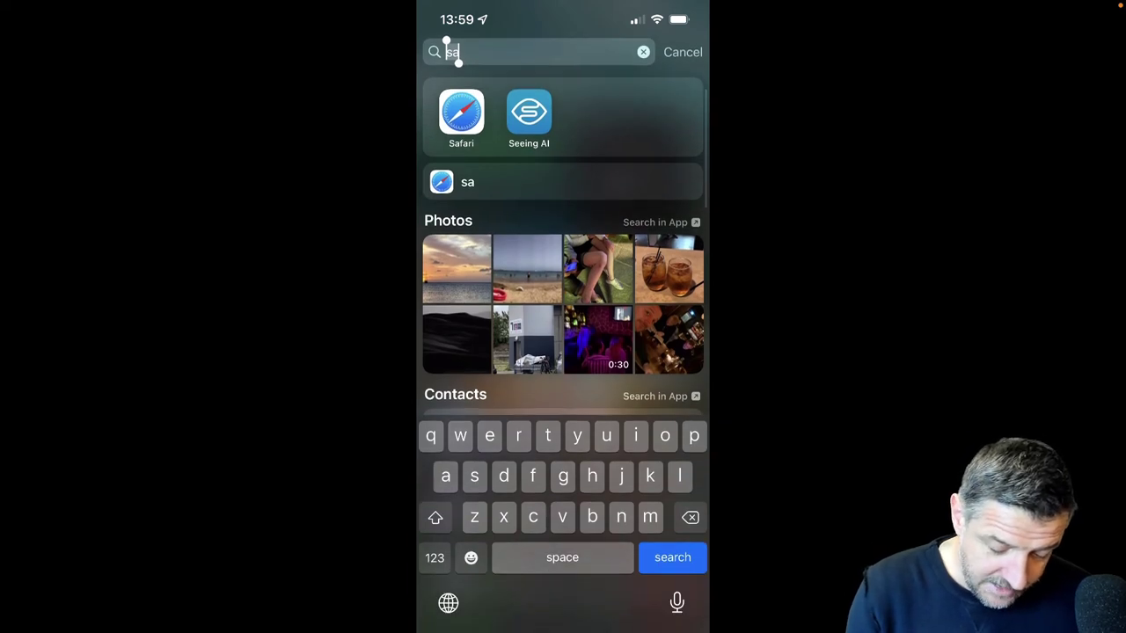
pyautogui.write('ms')
pyautogui.press('Return')
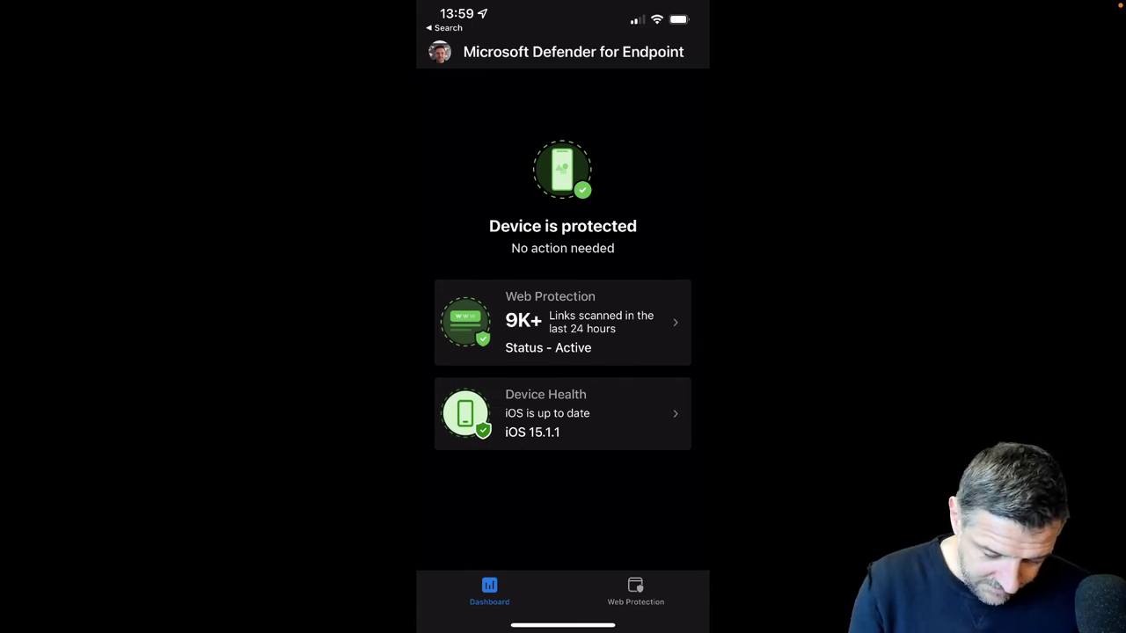
pyautogui.click(635, 591)
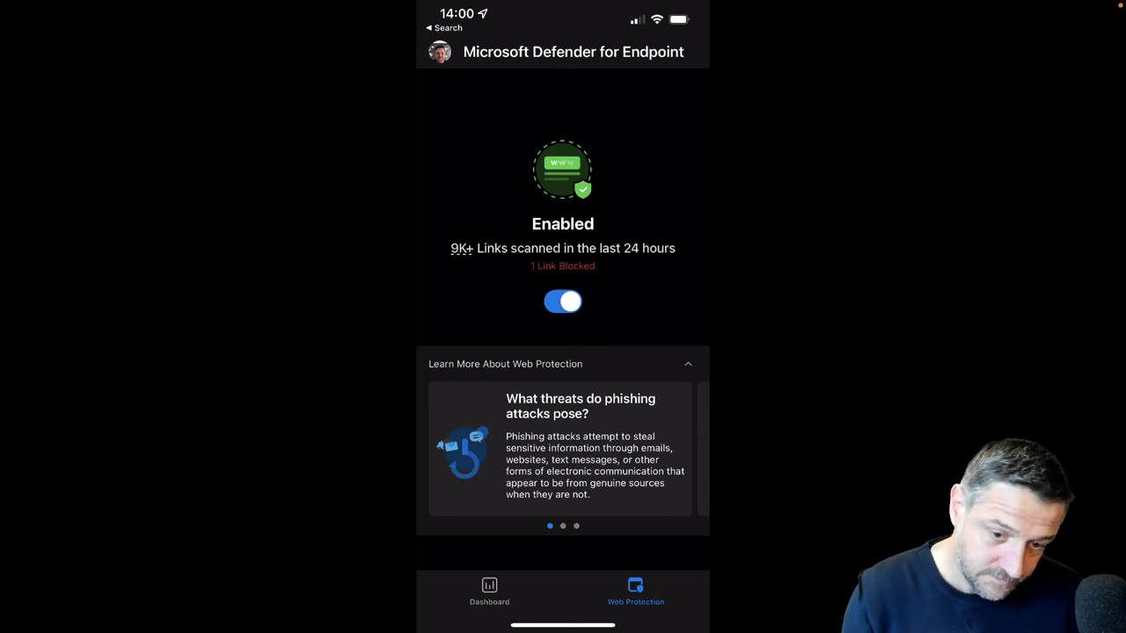
pyautogui.moveTo(686, 9); pyautogui.dragTo(677, 264)
pyautogui.click(531, 256)
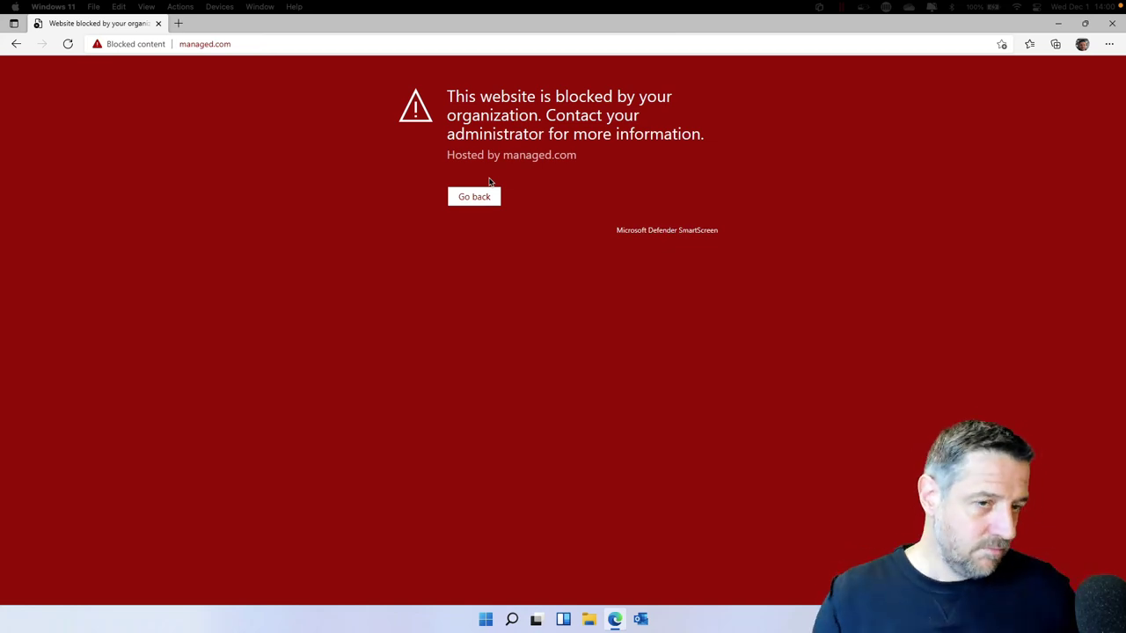
# Switch to the Mac's Edge showing Managed.com as unsanctioned, then view the architecture diagram
pyautogui.hotkey('ctrl', 'Left')
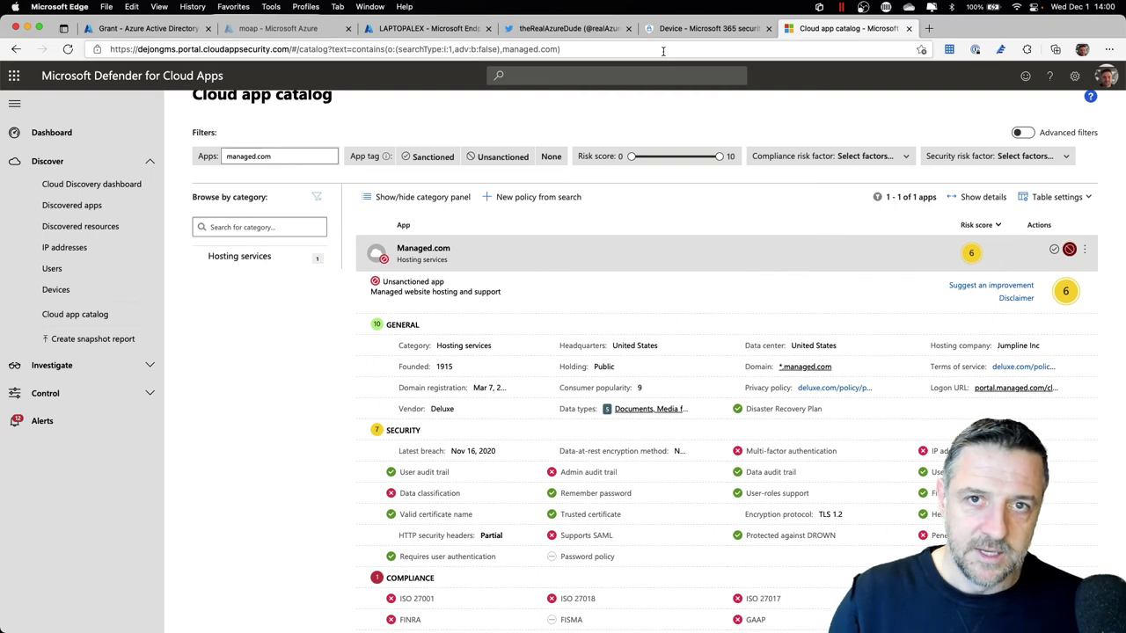
pyautogui.click(571, 28)
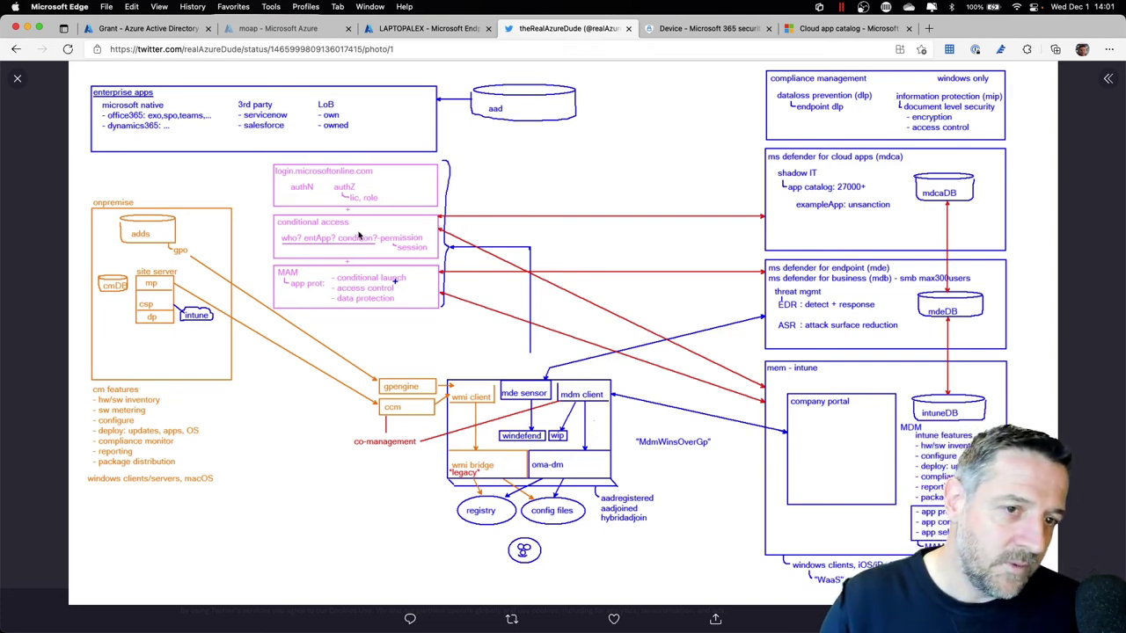
# Return to Azure AD Conditional Access policies and start a new blank policy from scratch
pyautogui.click(141, 28)
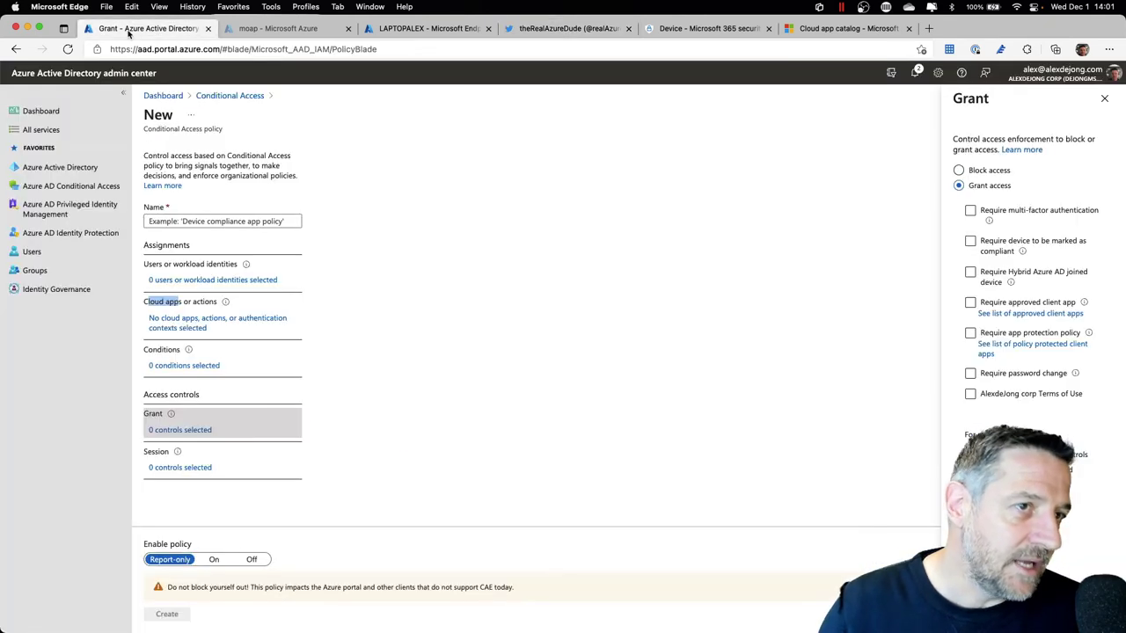
pyautogui.click(219, 96)
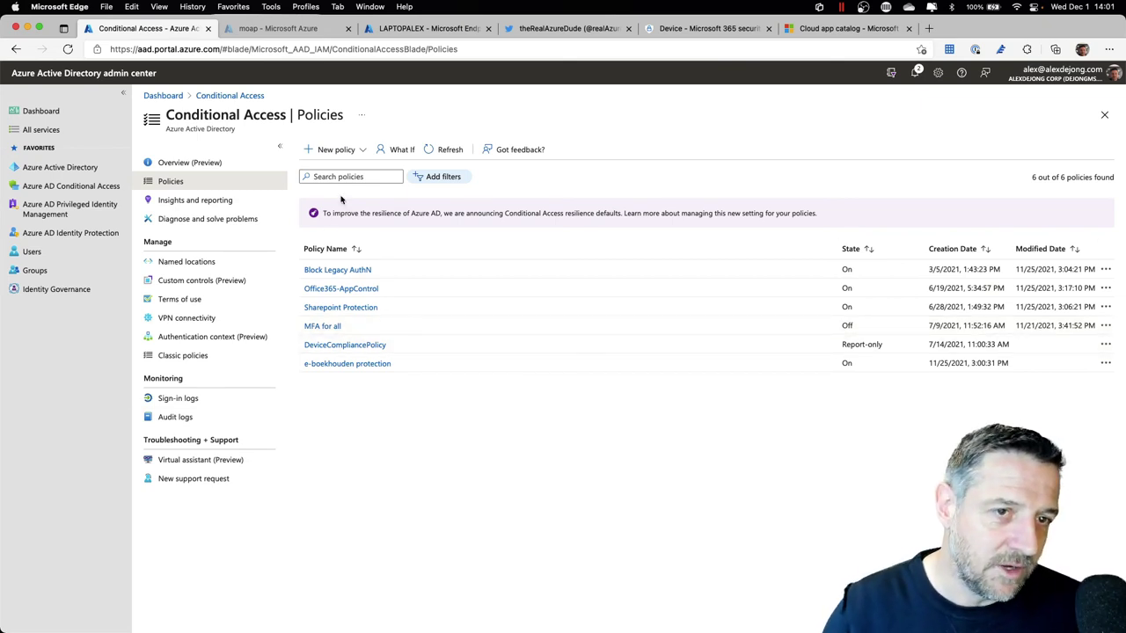
pyautogui.click(348, 155)
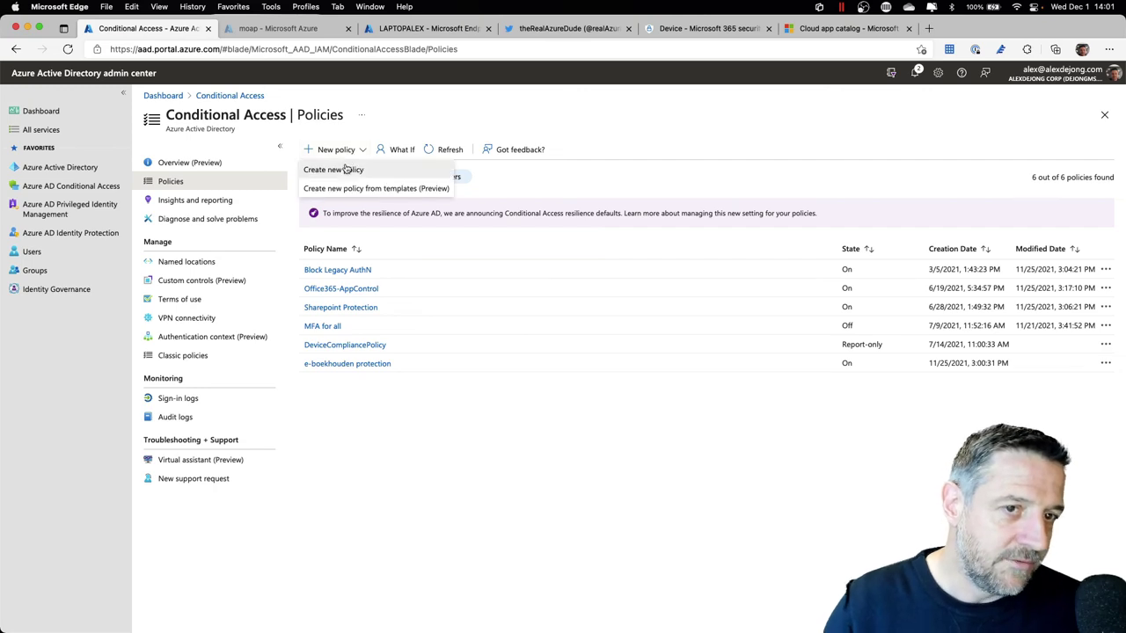
pyautogui.click(349, 169)
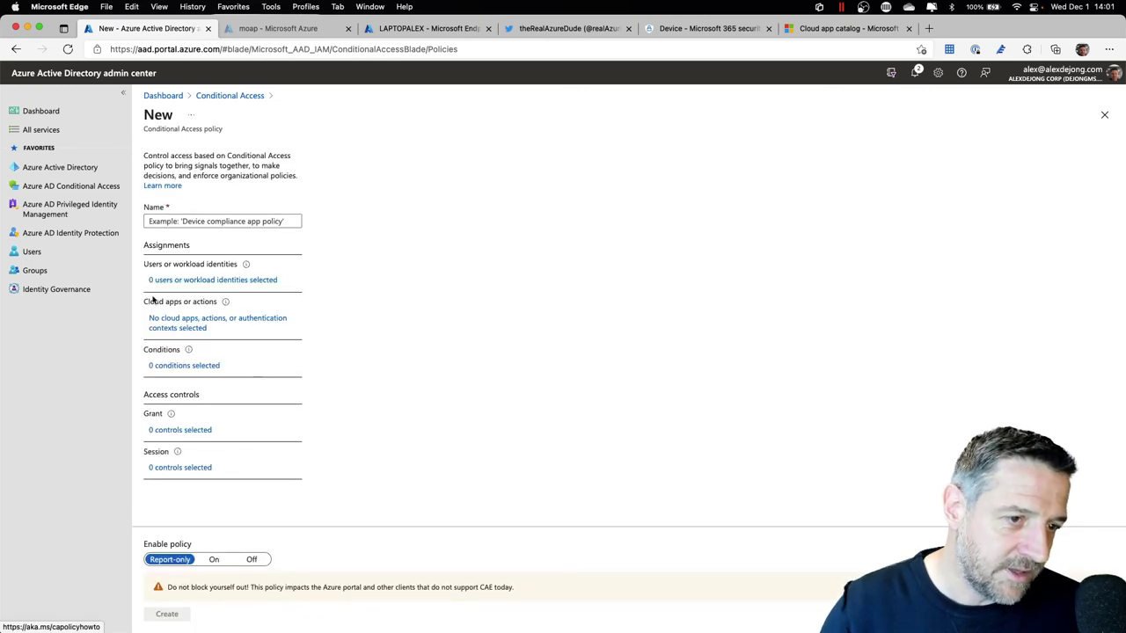
pyautogui.scroll(5, 282, 354)
pyautogui.hscroll(5, 370, 352)
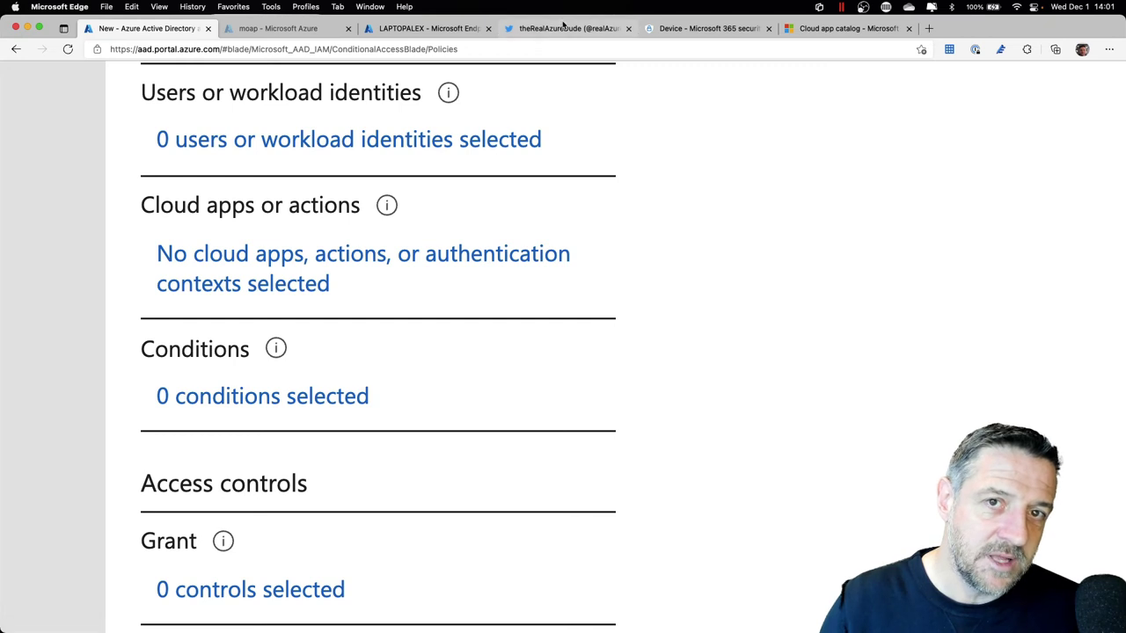
pyautogui.click(561, 28)
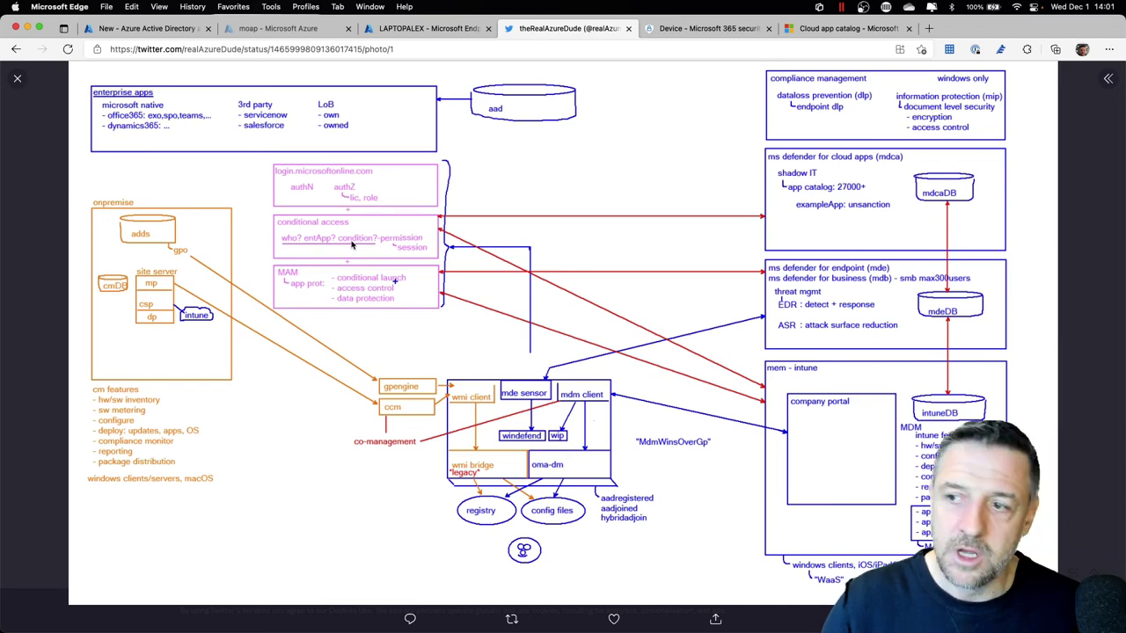
pyautogui.press('super+1')
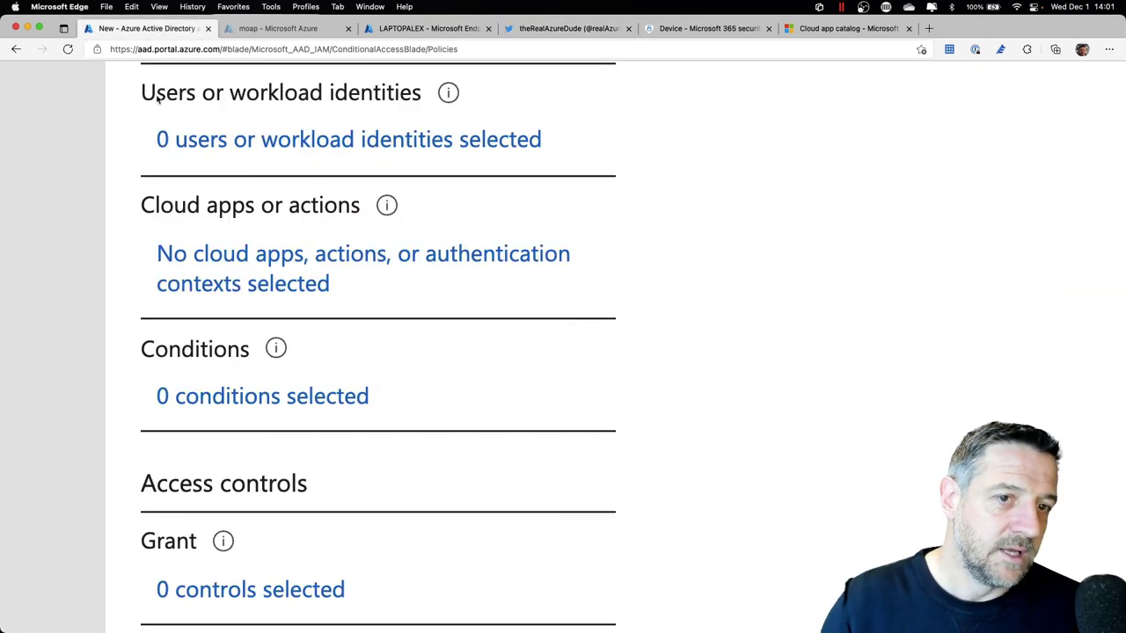
pyautogui.scroll(5, 273, 167)
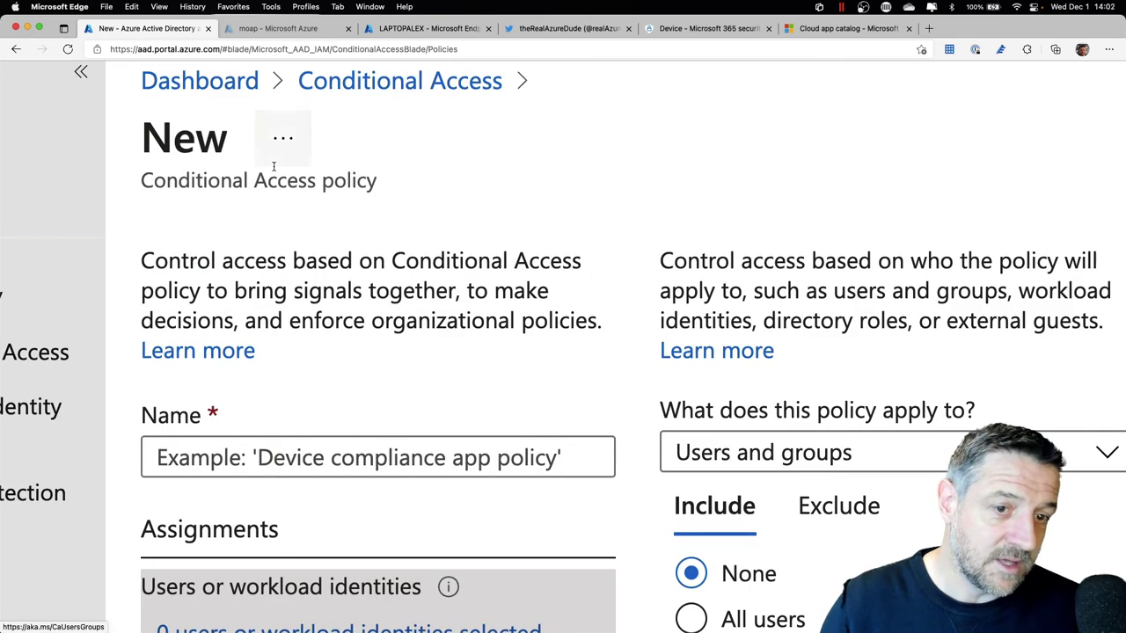
# Try Select users and groups and review the Exclude options for the users assignment
pyautogui.press('super+0')
pyautogui.click(345, 276)
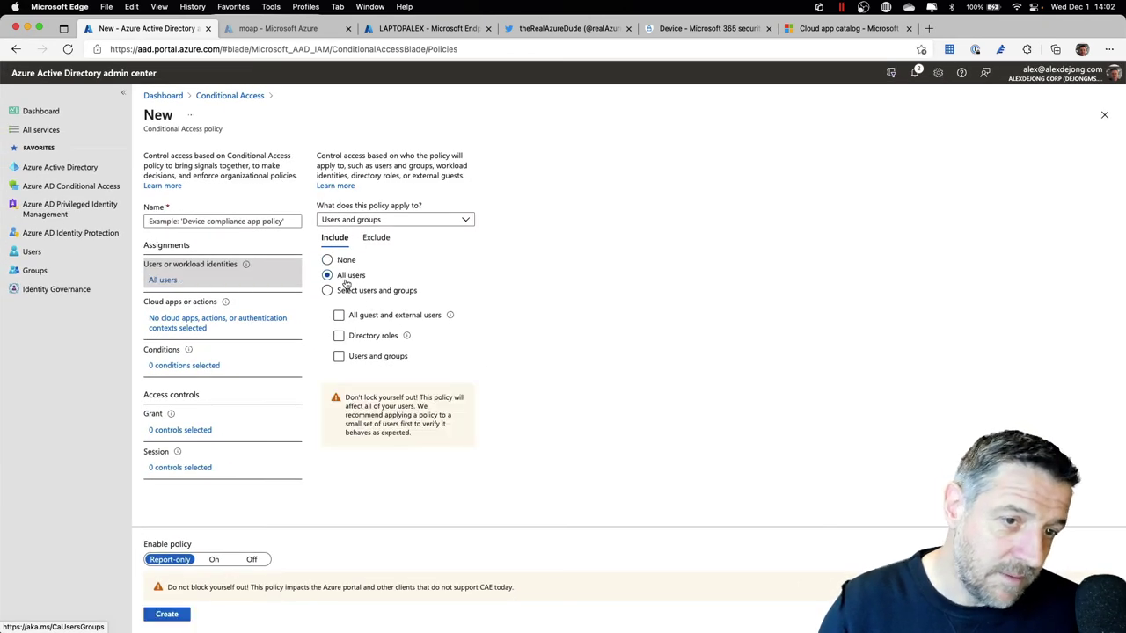
pyautogui.click(352, 358)
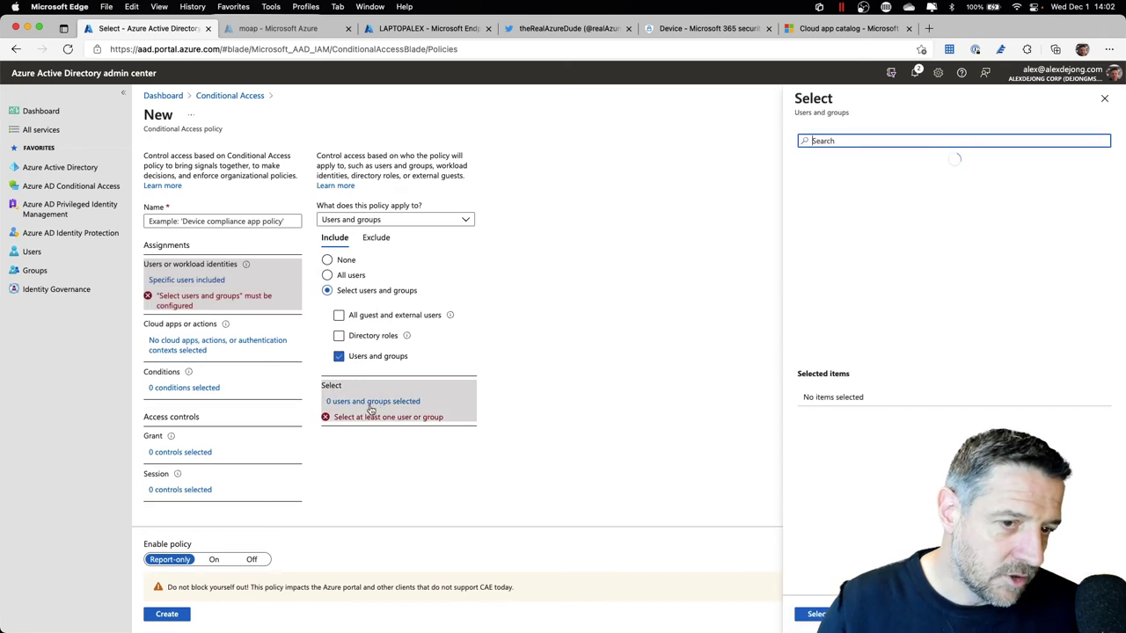
pyautogui.scroll(-3, 837, 214)
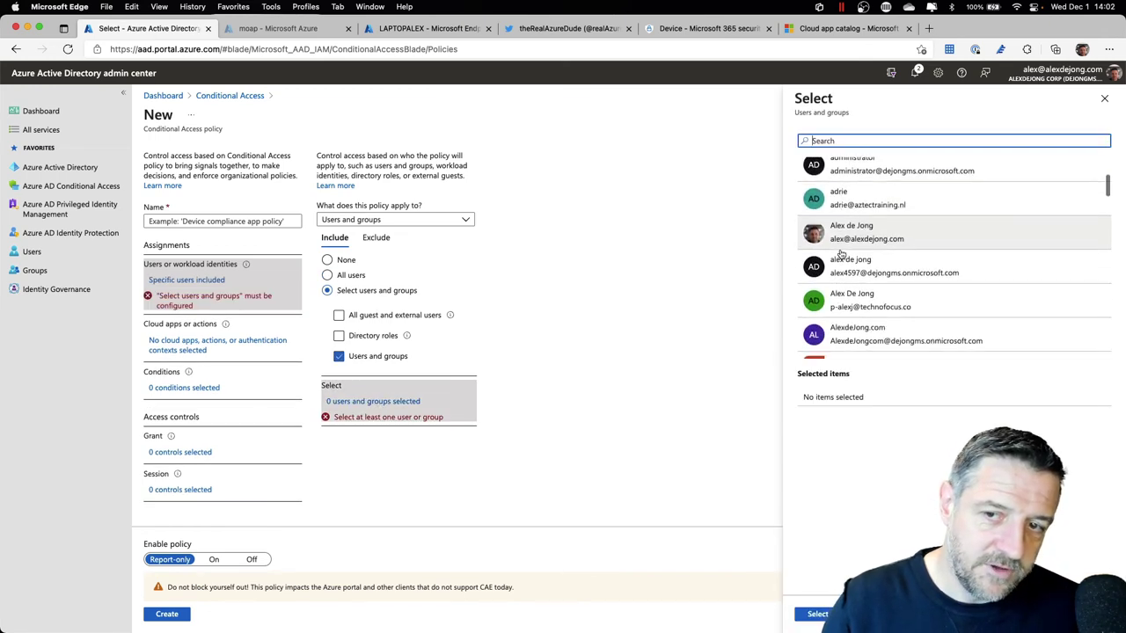
pyautogui.scroll(1, 859, 251)
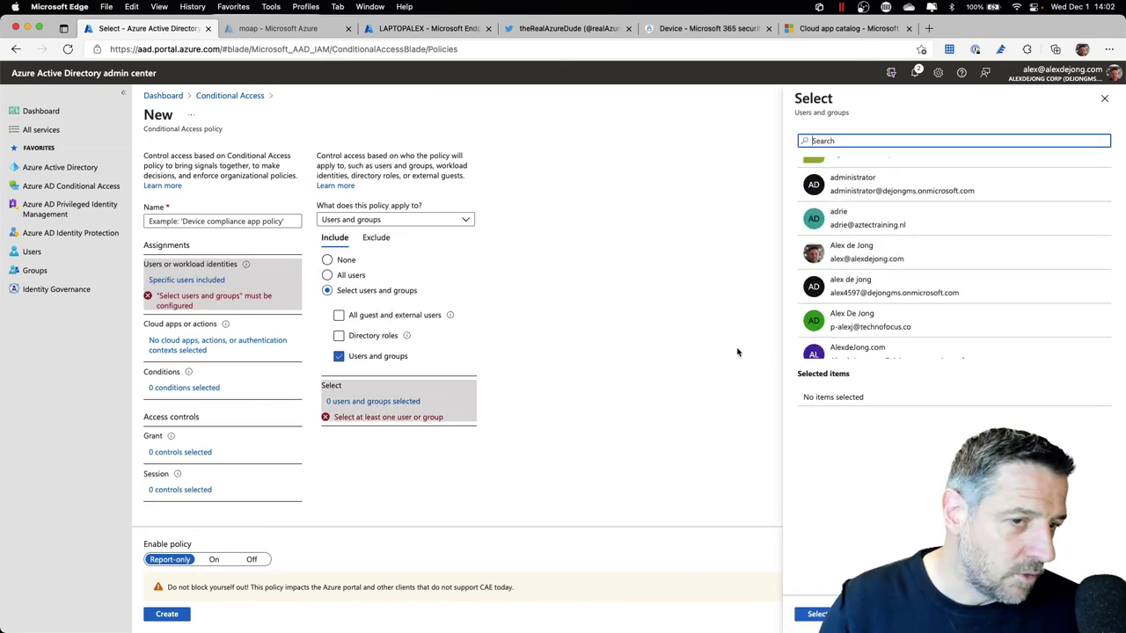
pyautogui.click(328, 261)
pyautogui.click(387, 238)
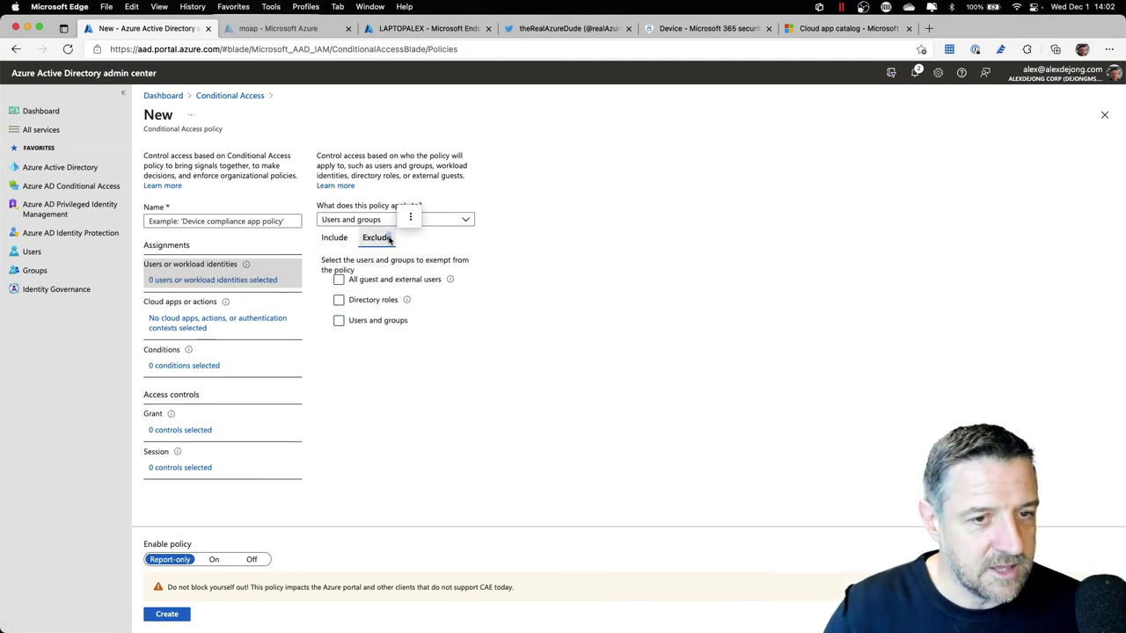
pyautogui.click(334, 237)
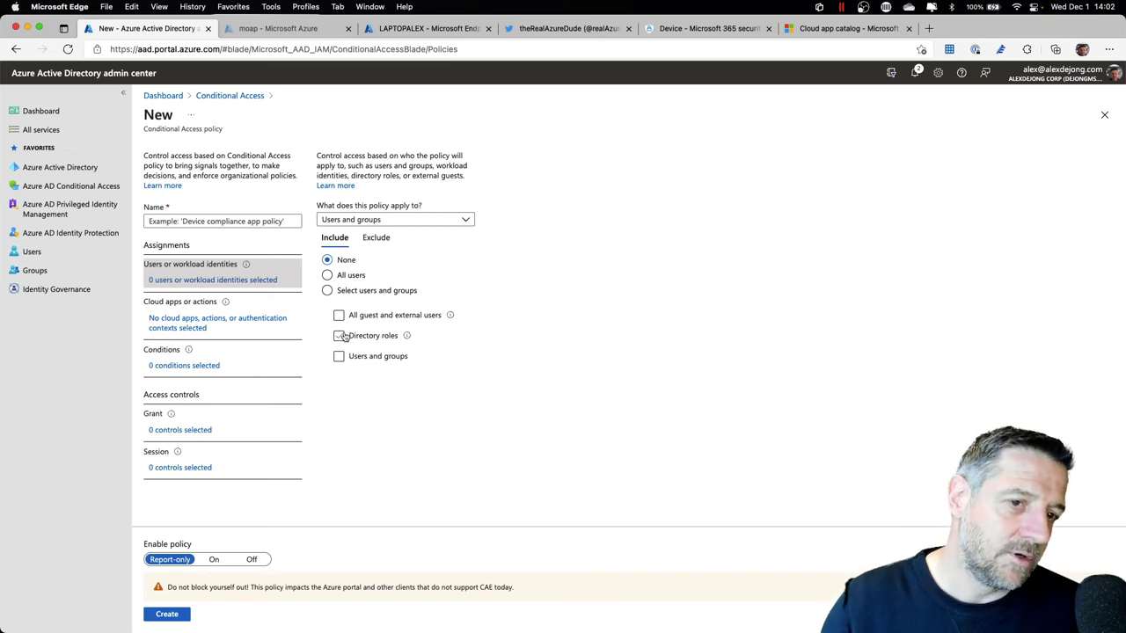
# Browse the built-in directory roles list, then include All users in the policy
pyautogui.click(339, 336)
pyautogui.click(353, 358)
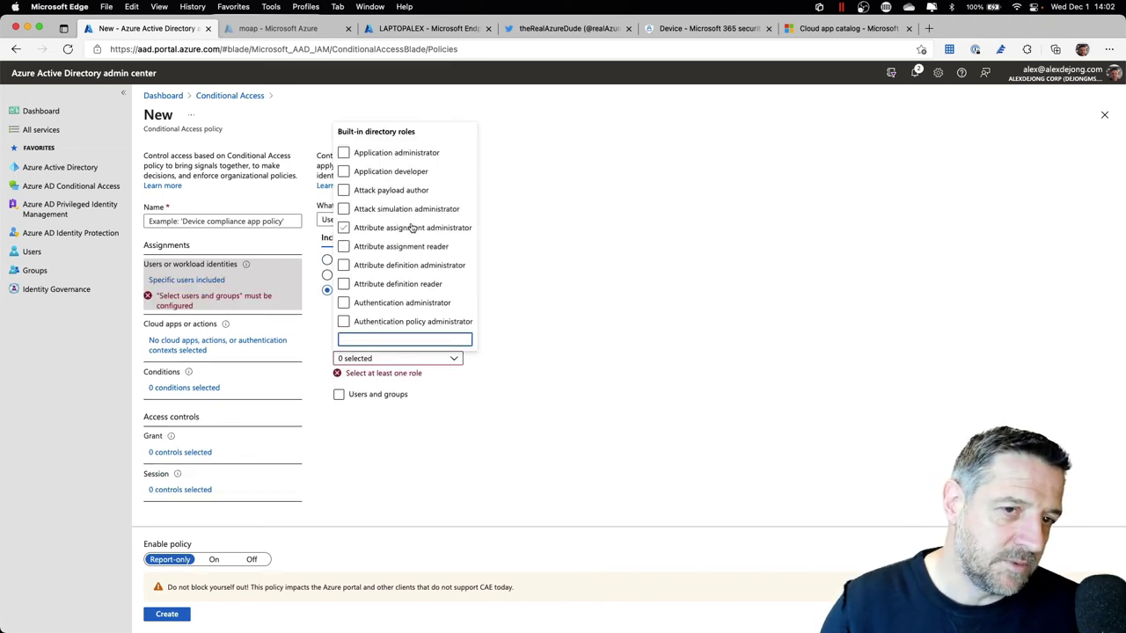
pyautogui.scroll(-15, 378, 239)
pyautogui.scroll(15, 378, 246)
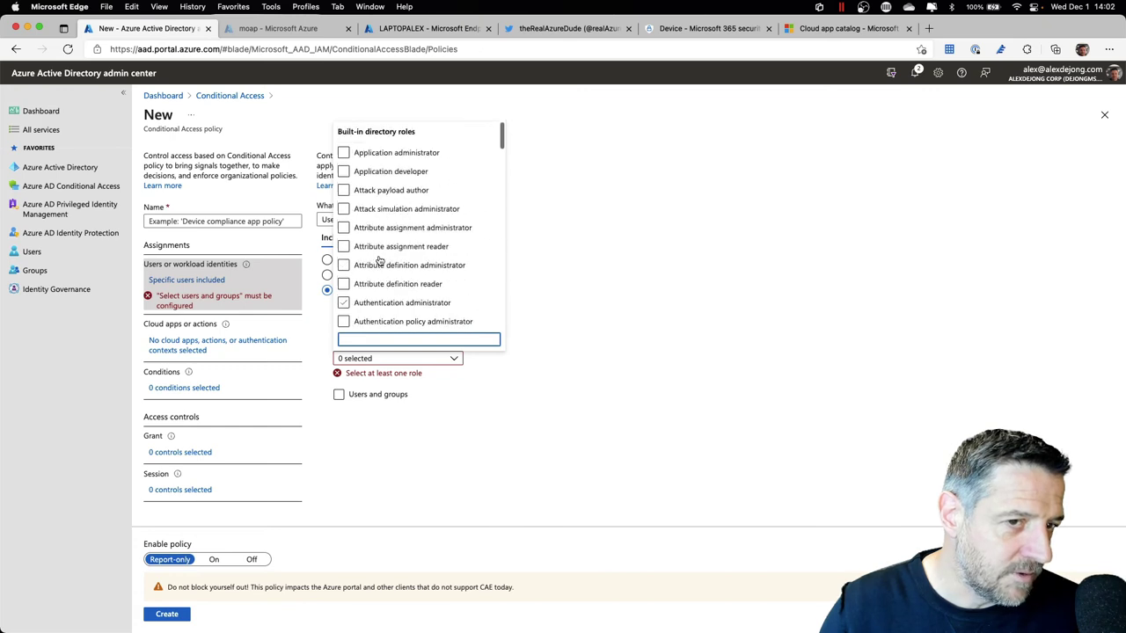
pyautogui.scroll(-2, 379, 260)
pyautogui.scroll(-10, 378, 261)
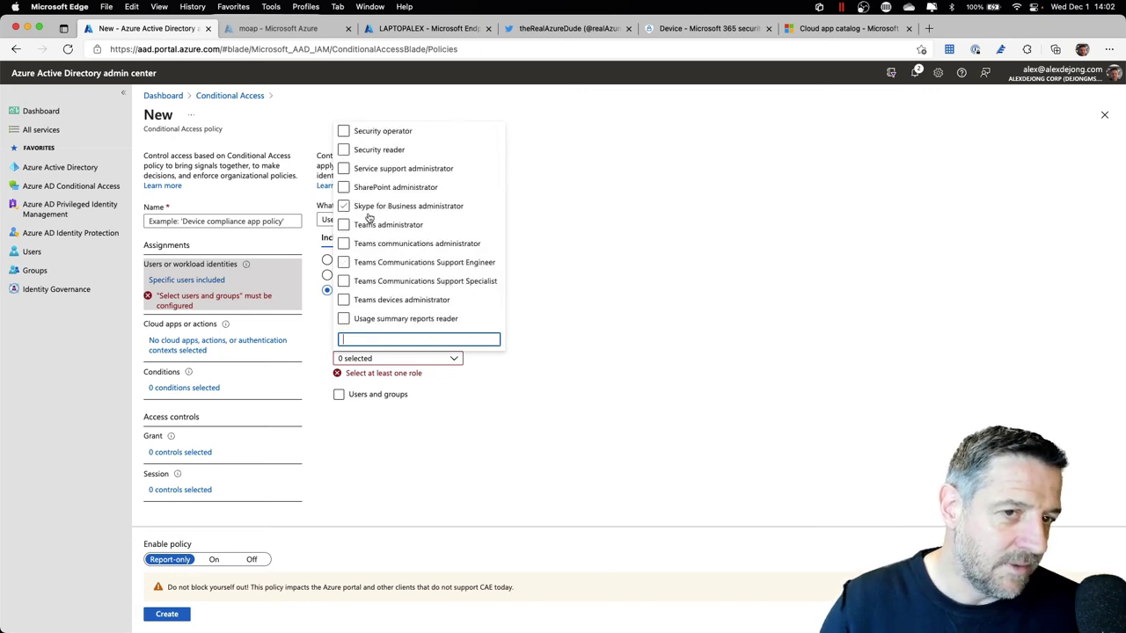
pyautogui.scroll(10, 372, 224)
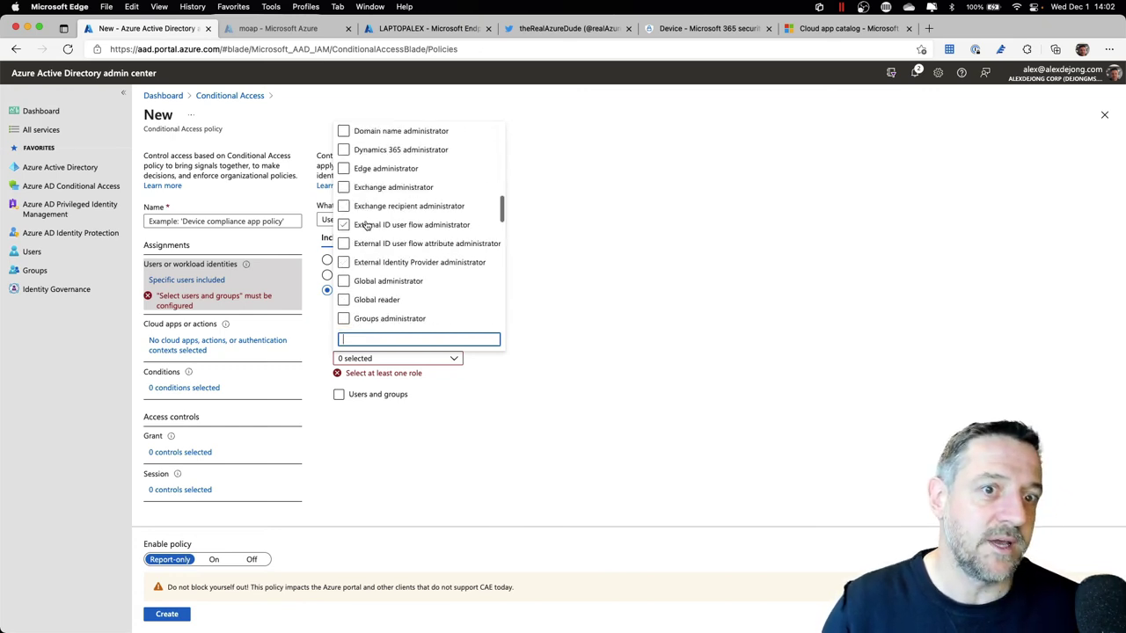
pyautogui.click(577, 234)
pyautogui.press('super+plus')
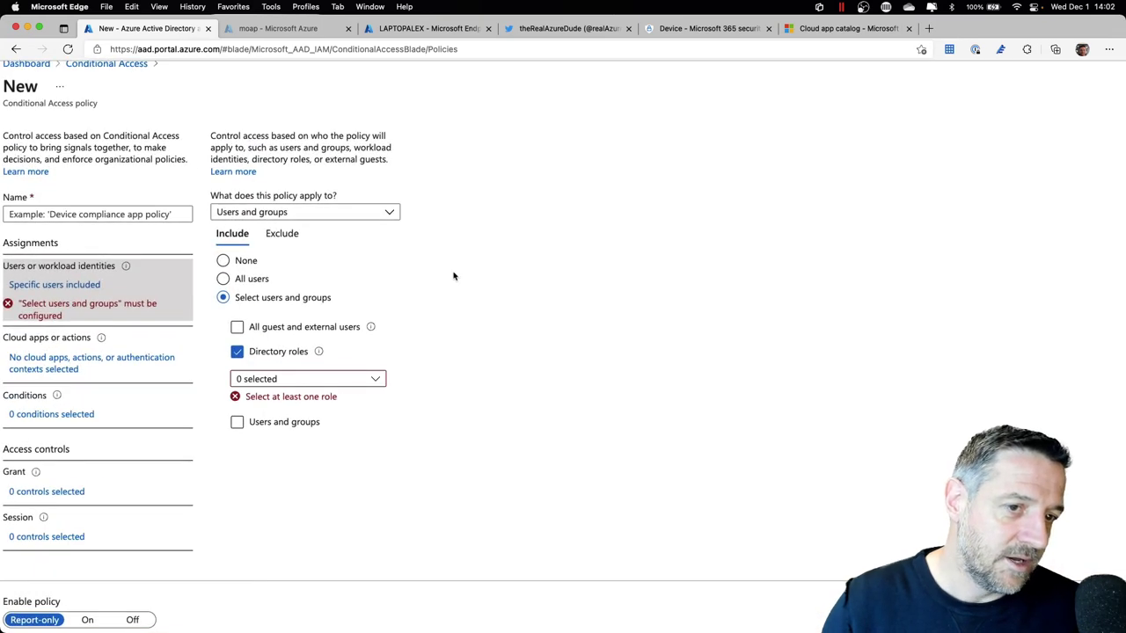
pyautogui.press('super+minus')
pyautogui.click(357, 276)
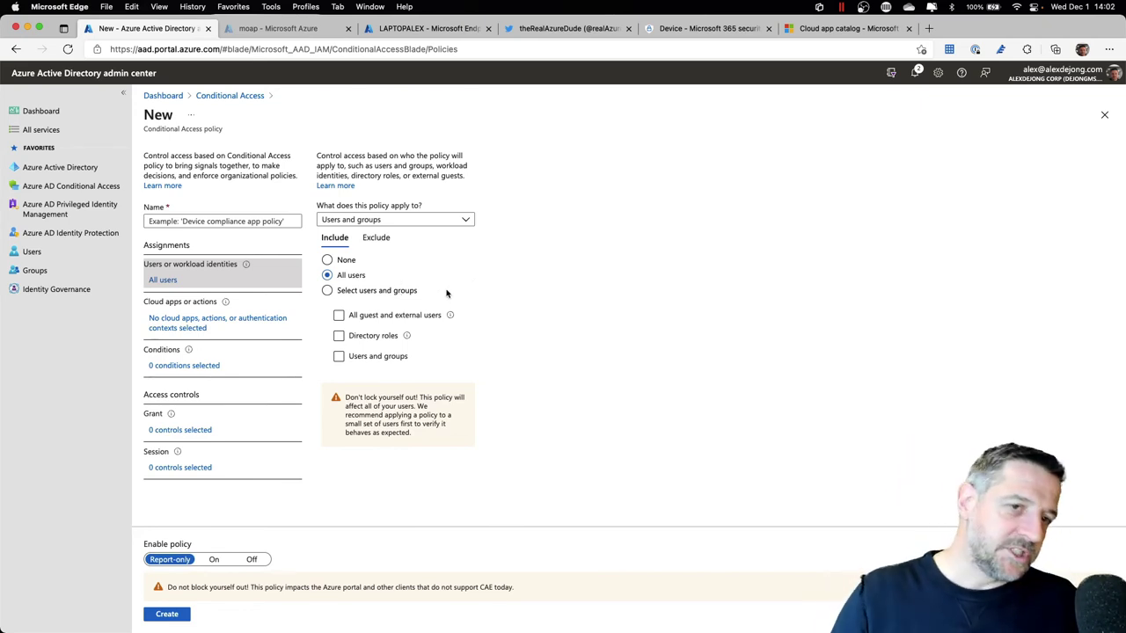
# Open the Cloud apps assignment and choose Select apps to browse the available apps
pyautogui.click(171, 323)
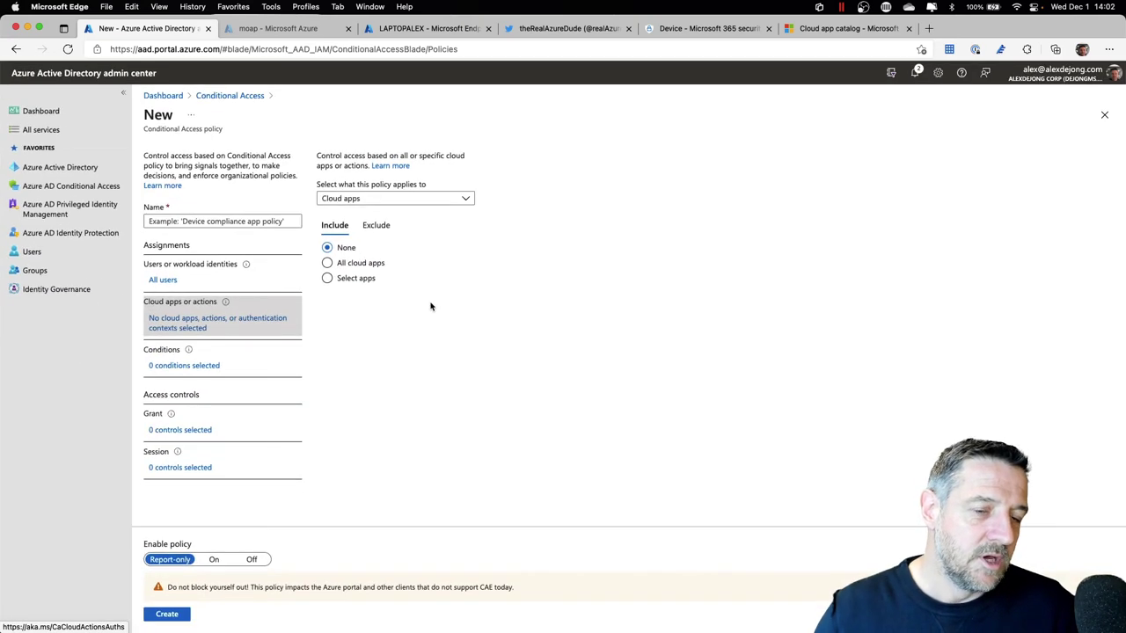
pyautogui.click(327, 278)
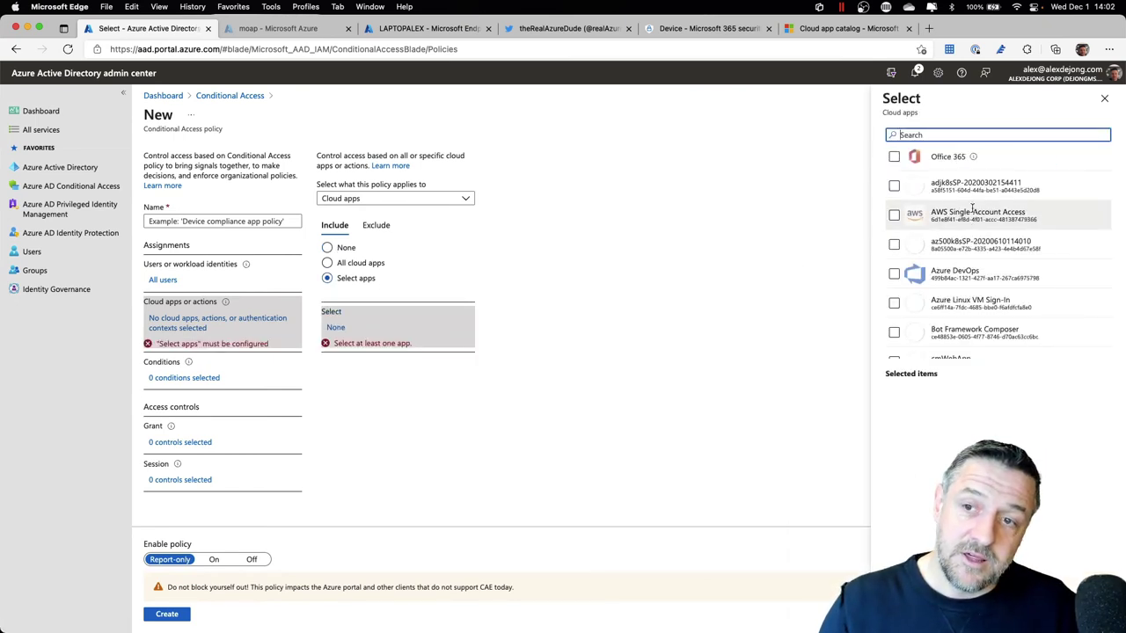
pyautogui.moveTo(974, 159)
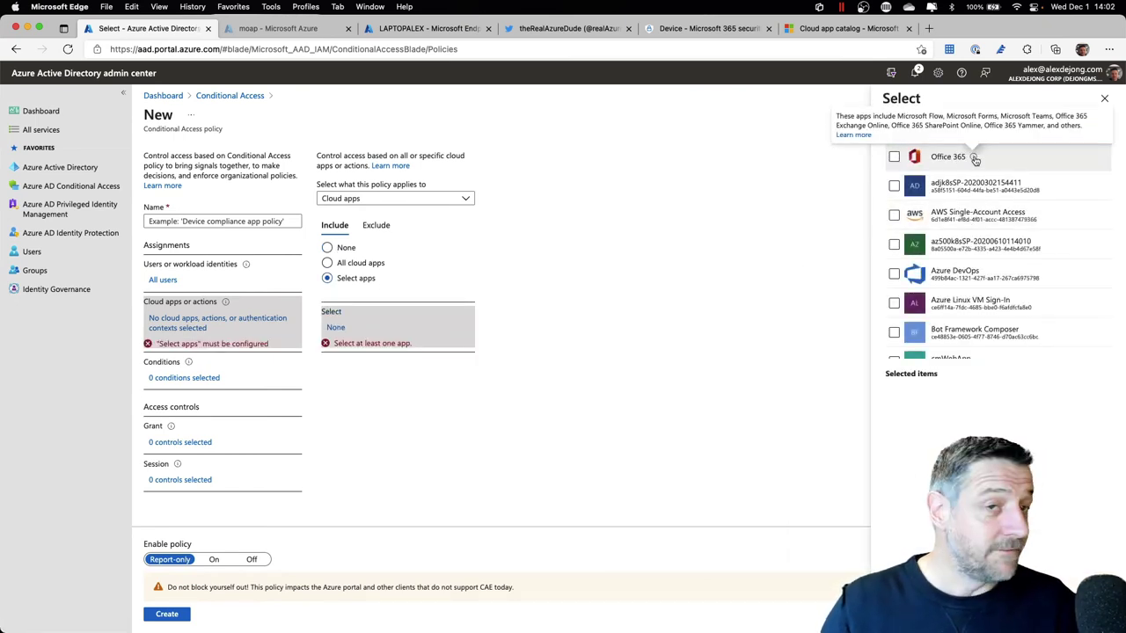
pyautogui.scroll(5, 974, 159)
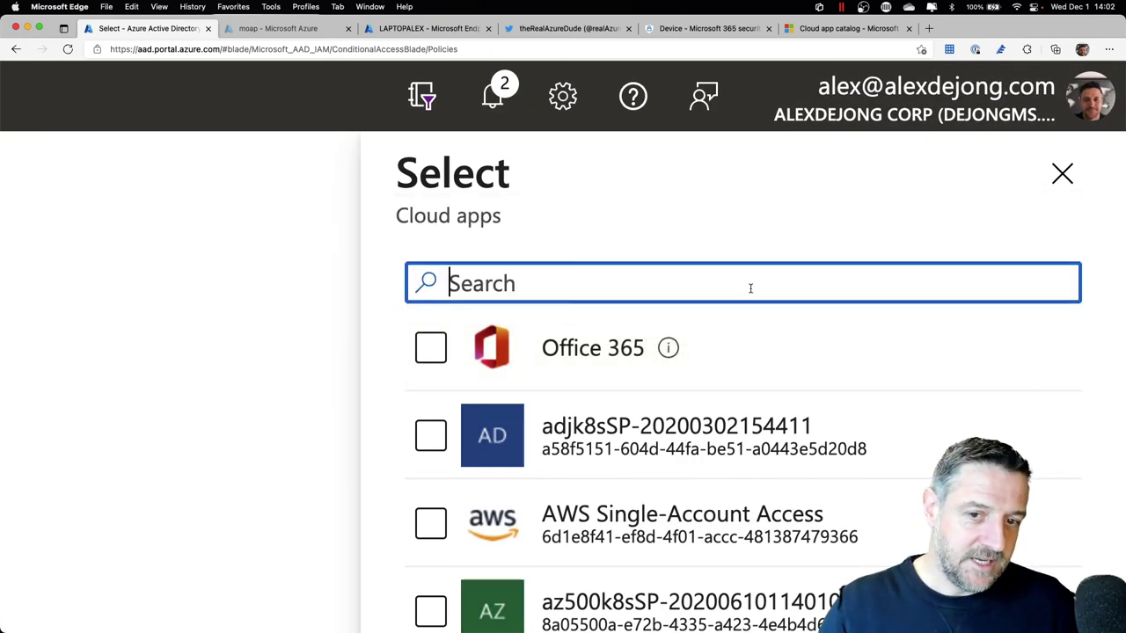
pyautogui.moveTo(668, 349)
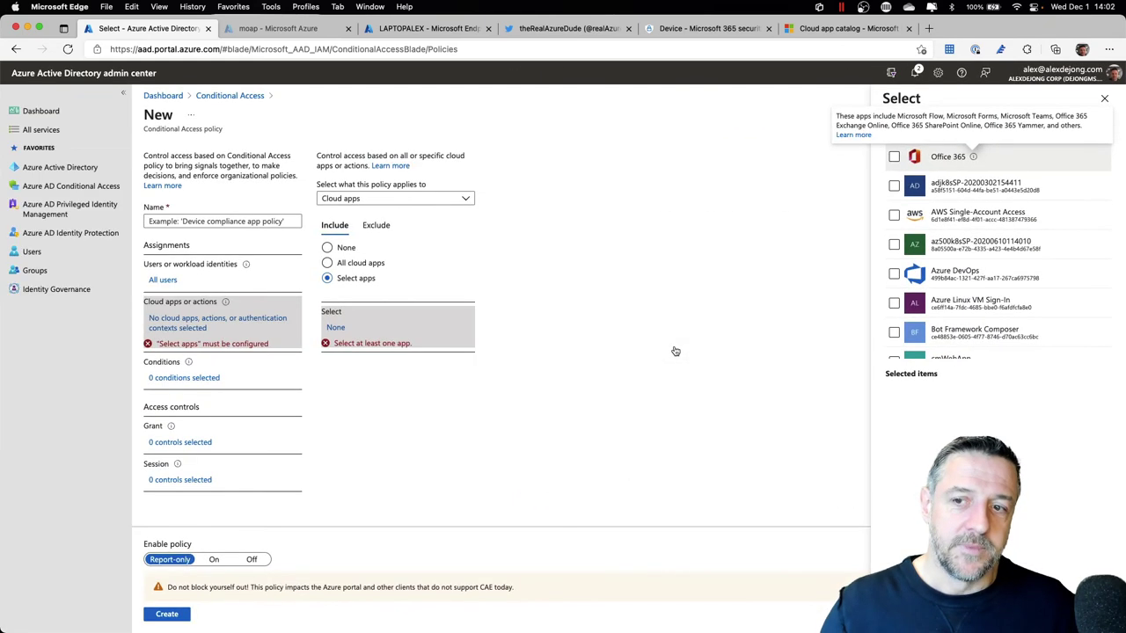
pyautogui.scroll(-2, 923, 303)
pyautogui.scroll(-8, 923, 303)
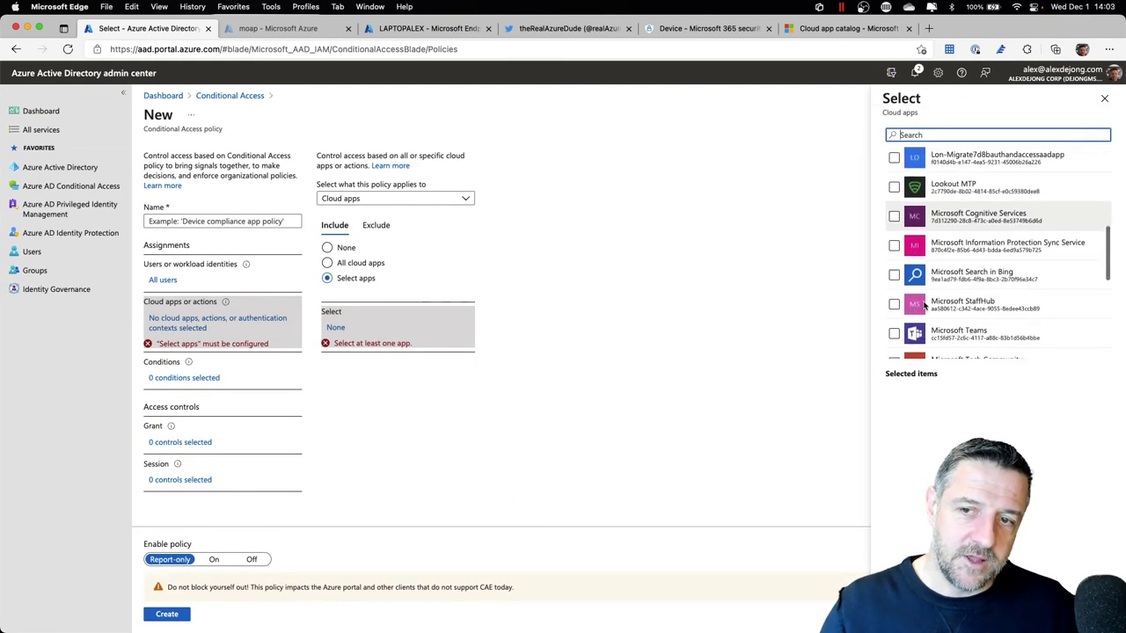
pyautogui.scroll(-2, 923, 303)
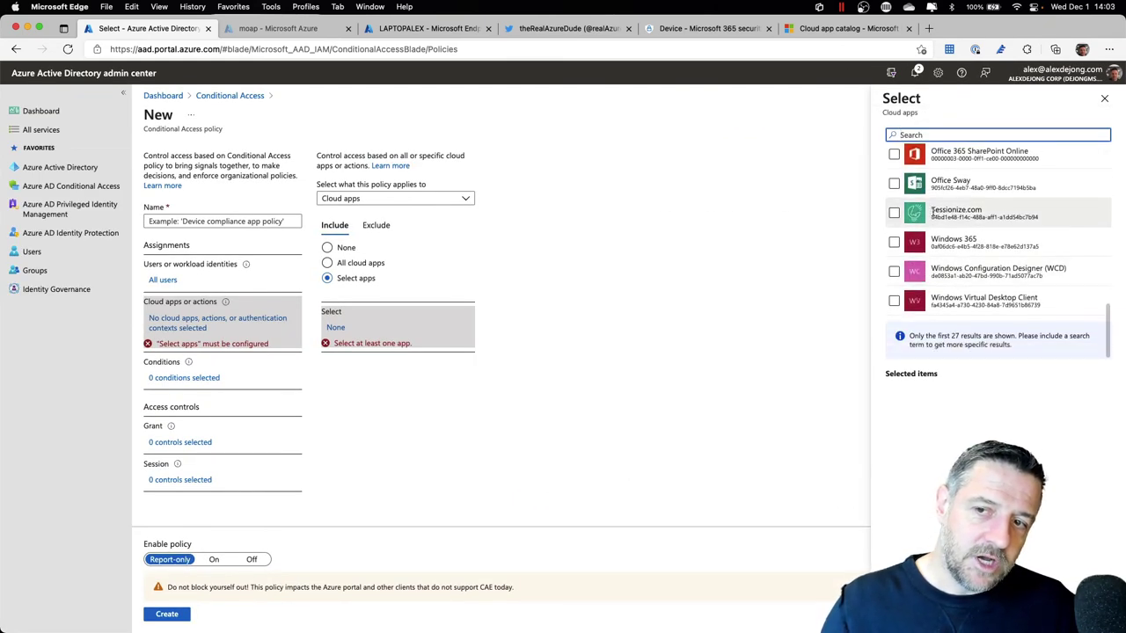
pyautogui.scroll(4, 928, 255)
pyautogui.scroll(-3, 932, 212)
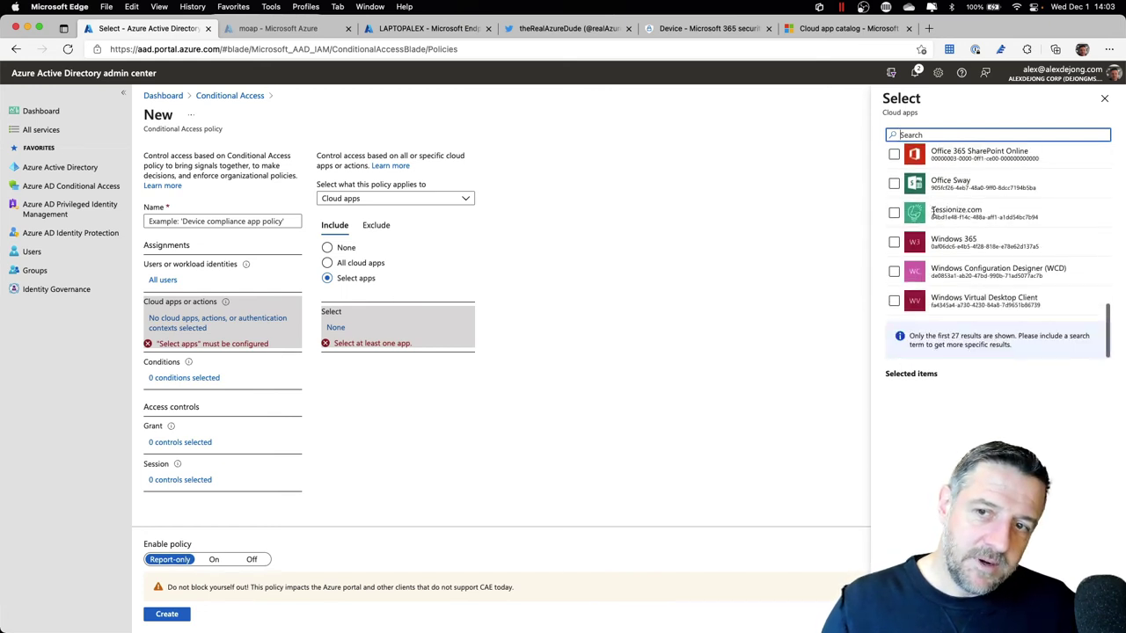
pyautogui.scroll(4, 932, 211)
pyautogui.scroll(6, 932, 212)
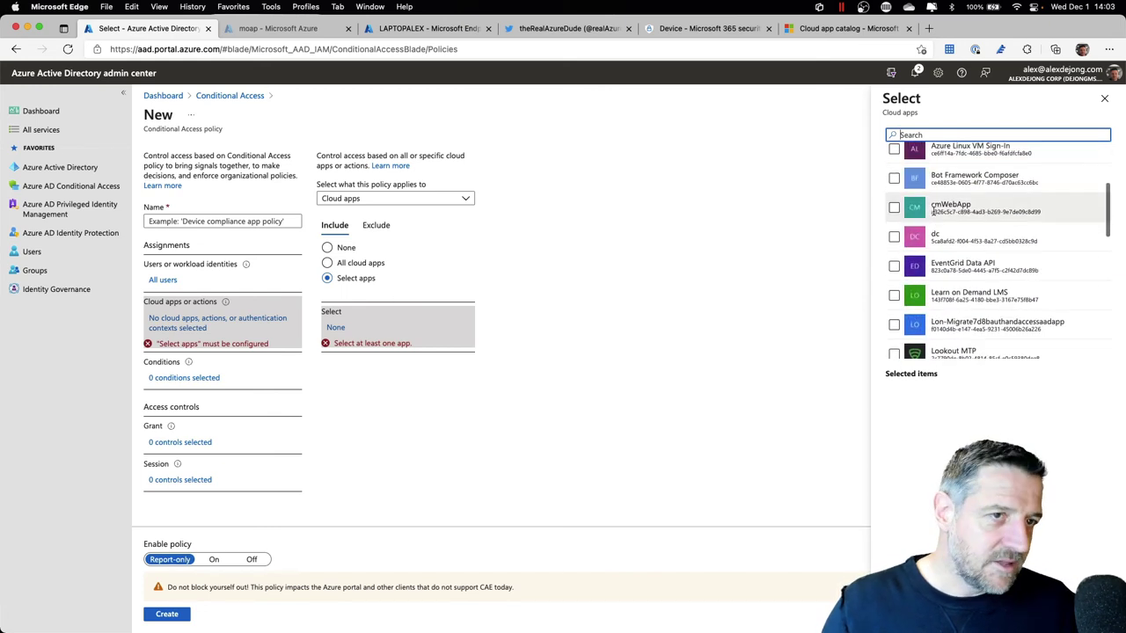
# Tick Office 365 in the Select blade and confirm it as the only included app
pyautogui.click(560, 29)
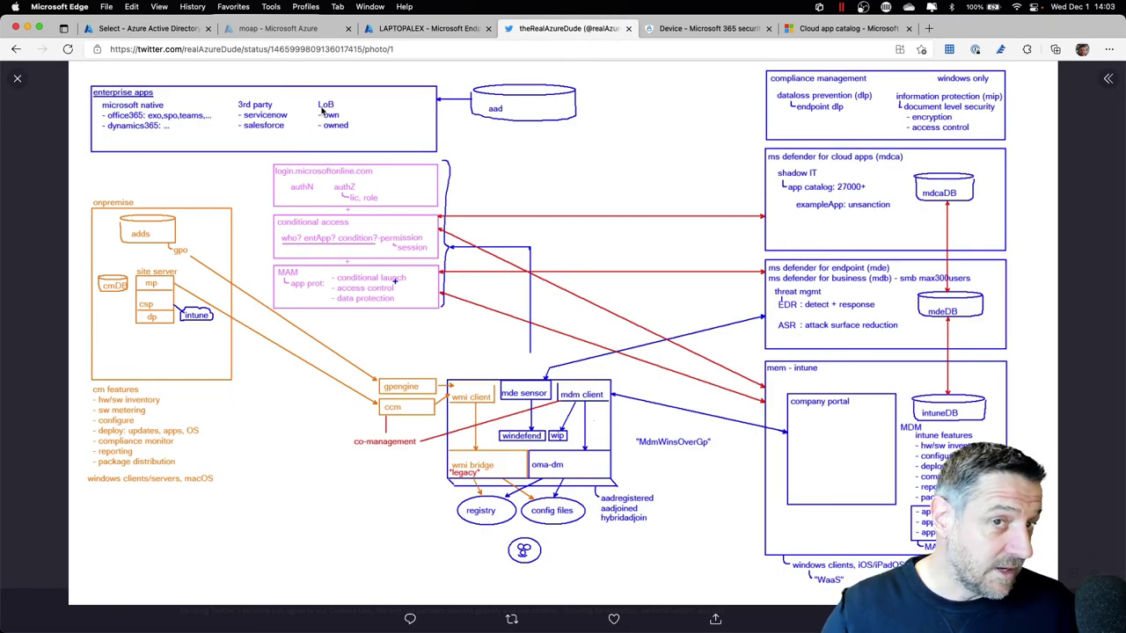
pyautogui.click(150, 35)
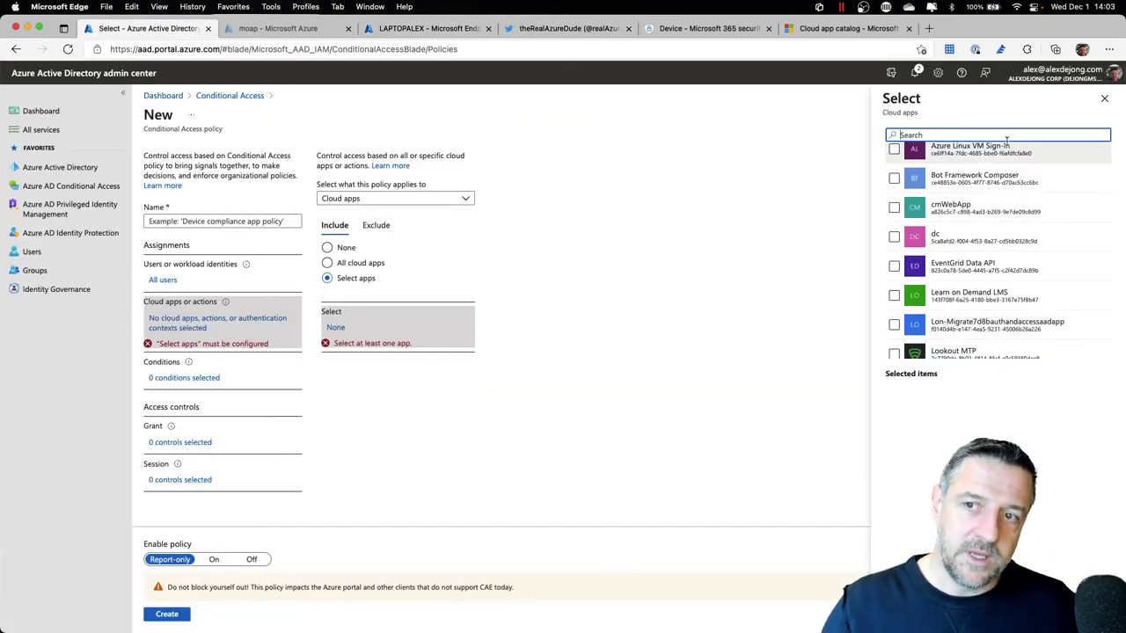
pyautogui.scroll(3, 967, 176)
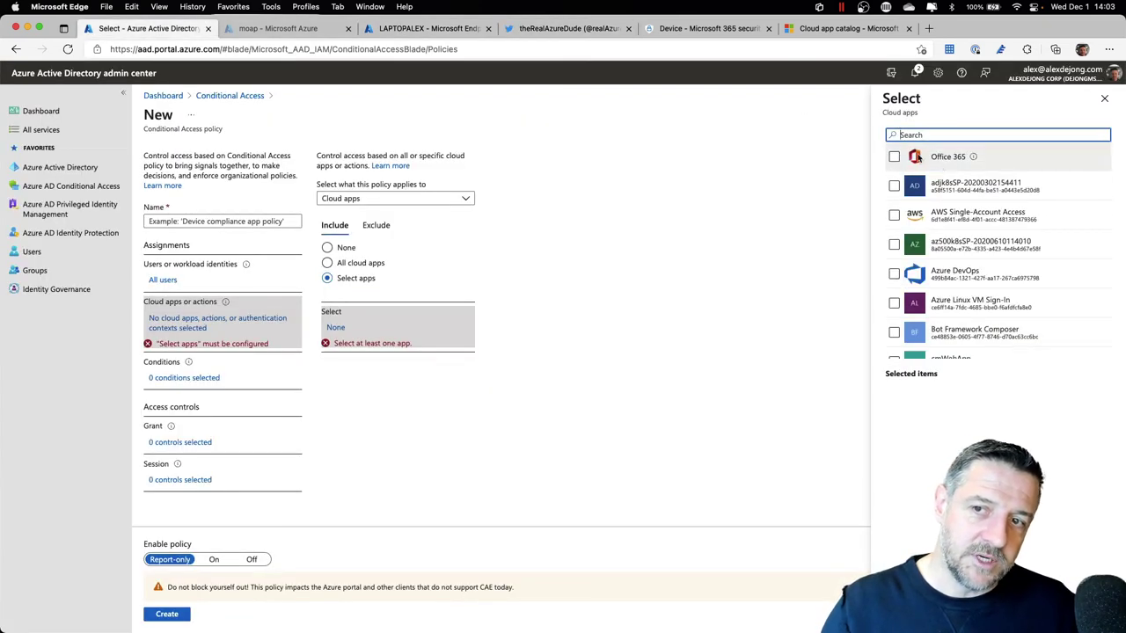
pyautogui.click(915, 157)
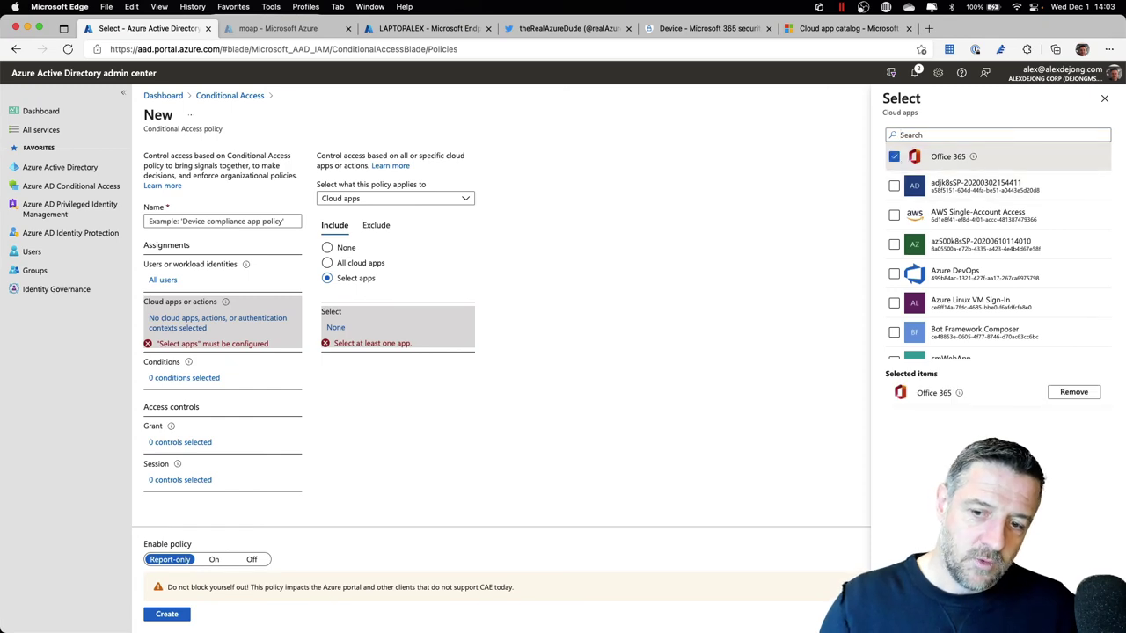
pyautogui.click(906, 614)
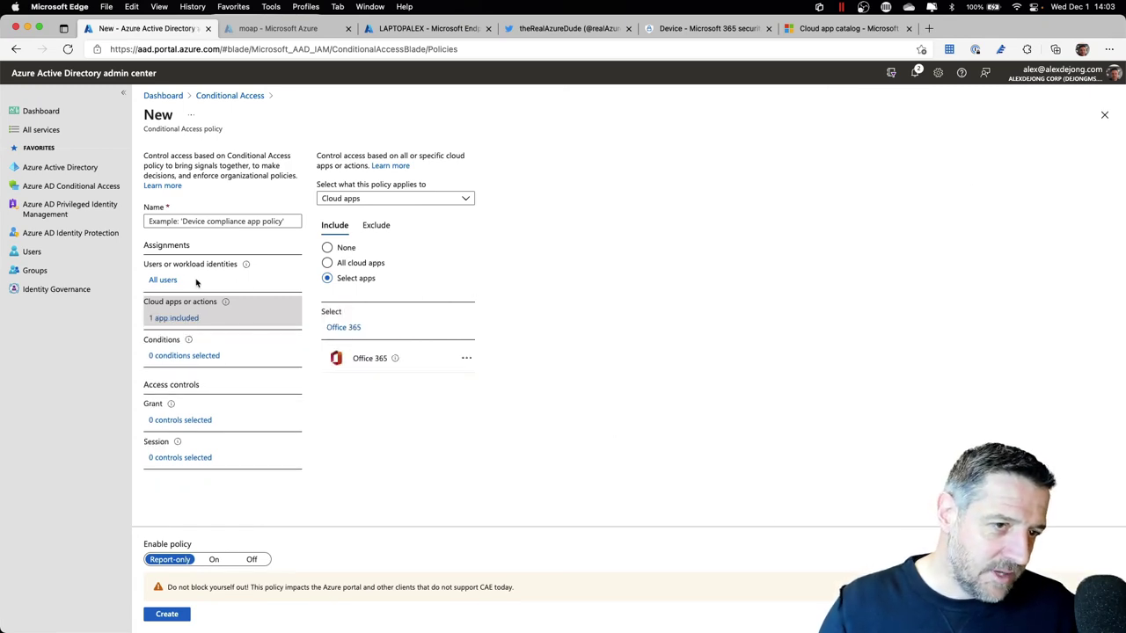
pyautogui.scroll(2, 211, 283)
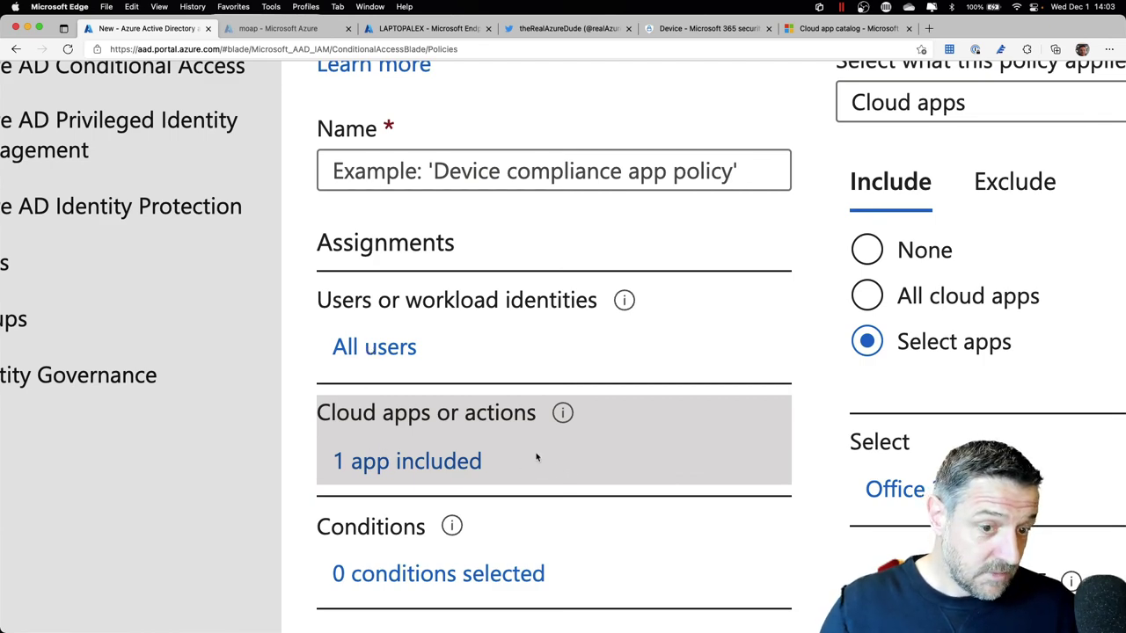
pyautogui.press('super+0')
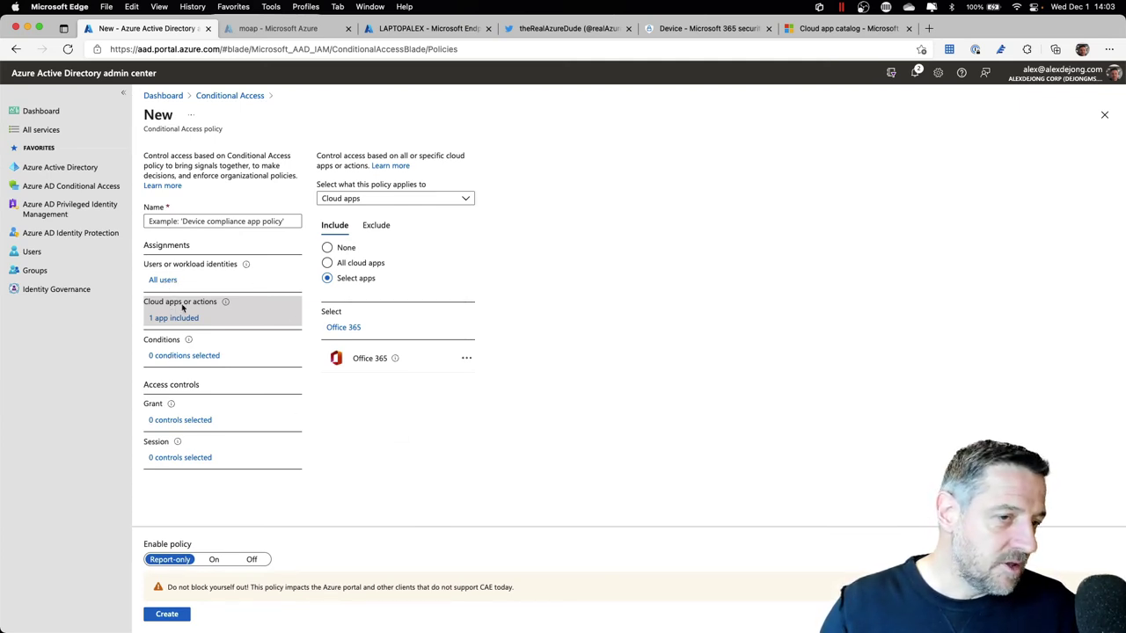
# Tick then untick Require MFA and Require compliant device, and close Grant discarding the edits
pyautogui.click(184, 420)
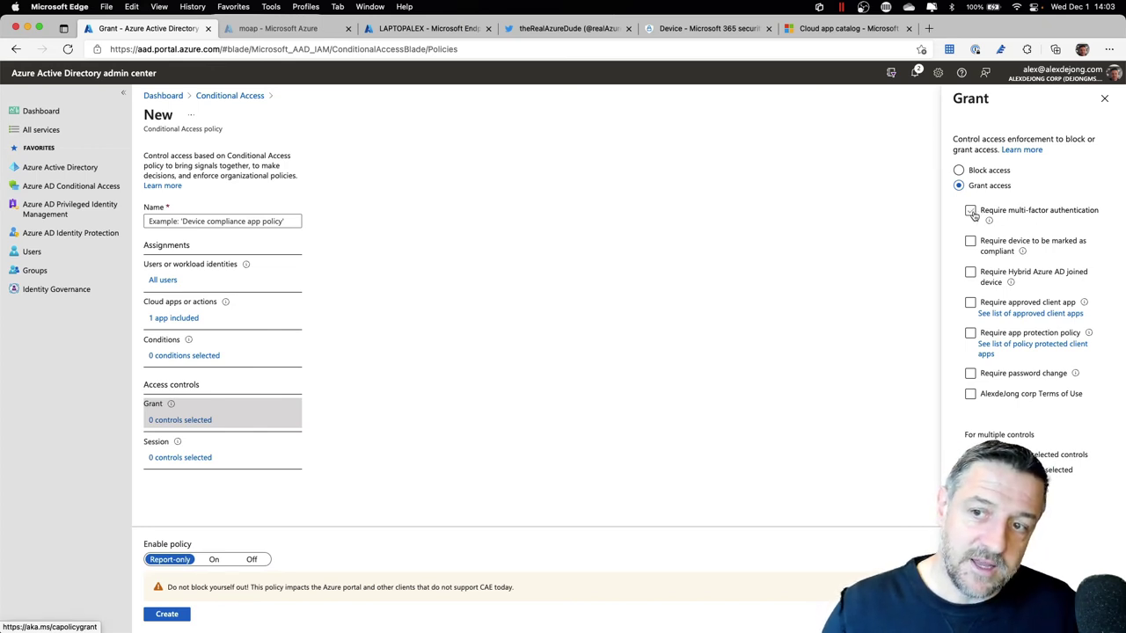
pyautogui.click(974, 214)
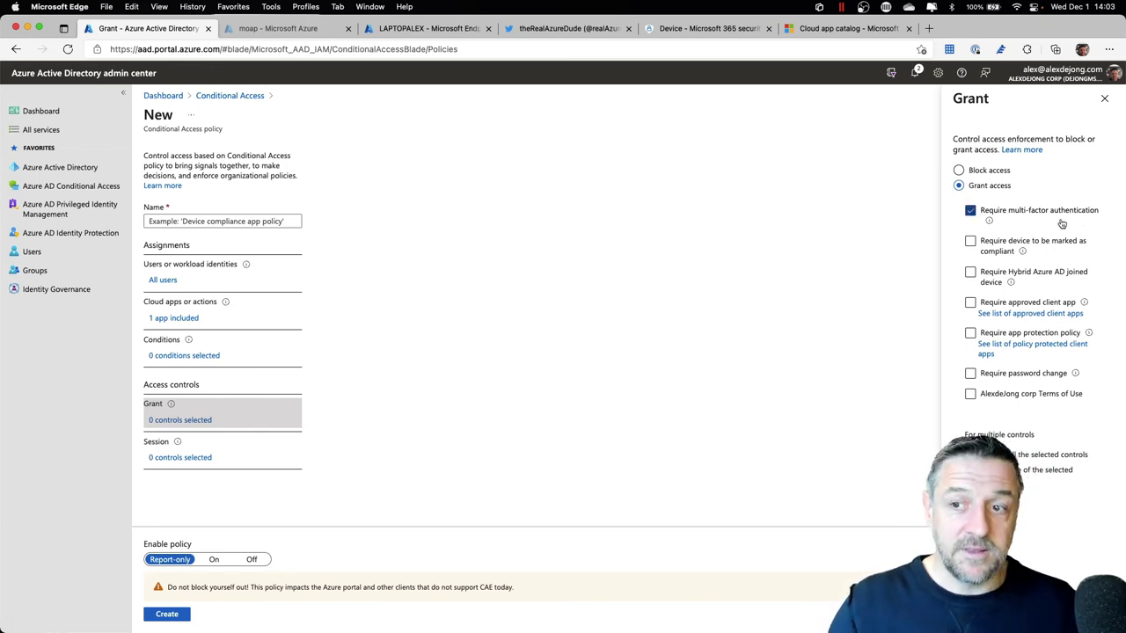
pyautogui.click(971, 242)
pyautogui.click(971, 242)
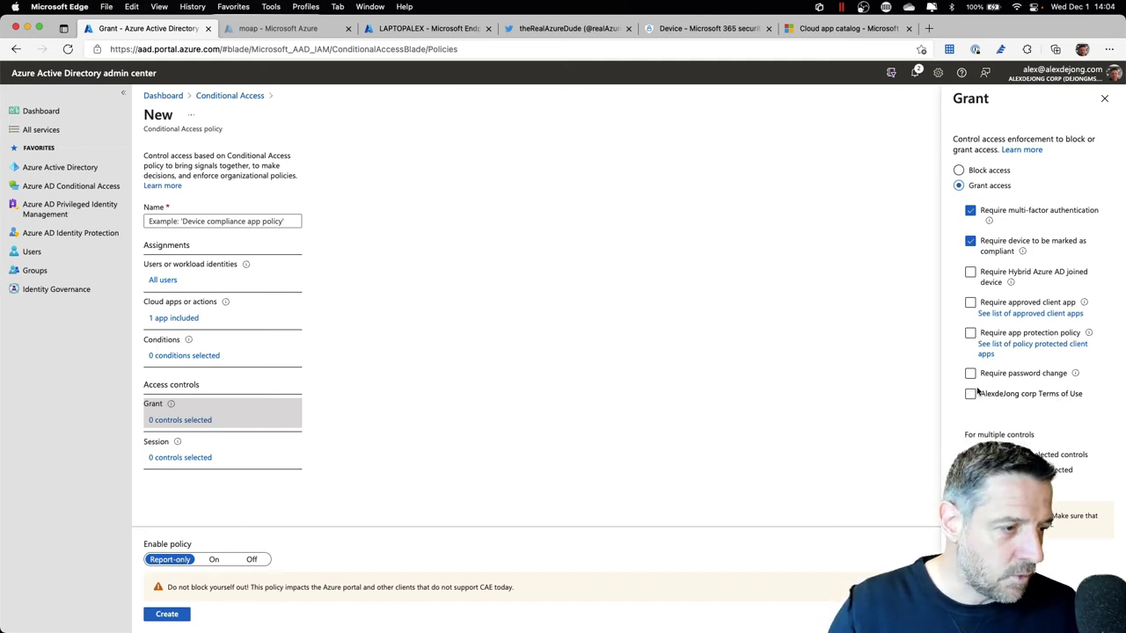
pyautogui.click(970, 210)
pyautogui.click(970, 241)
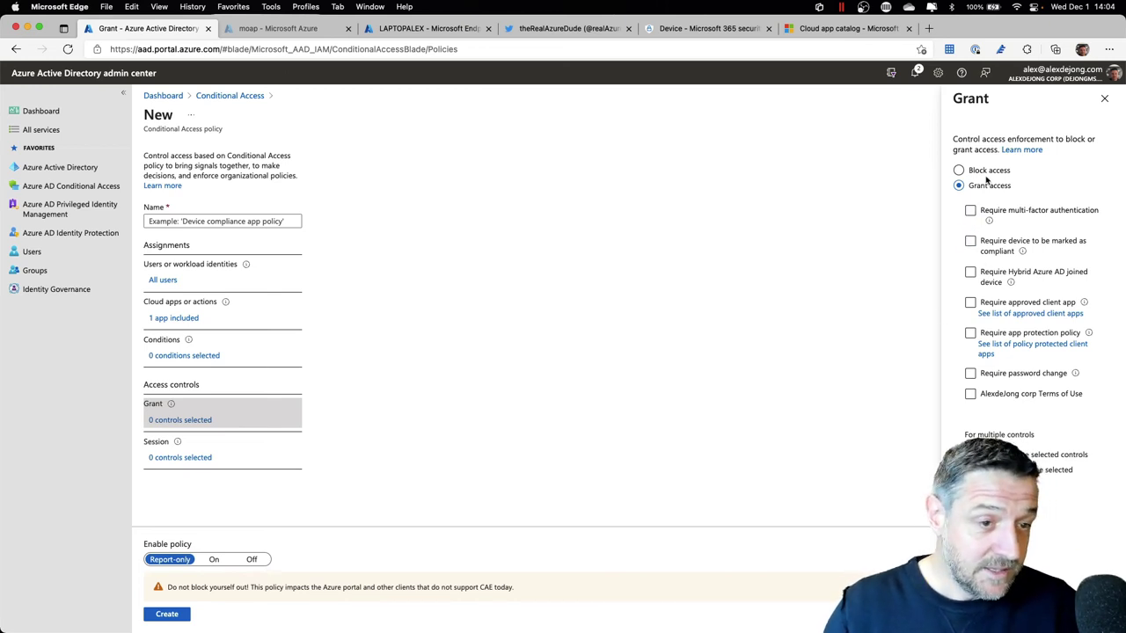
pyautogui.click(1105, 98)
pyautogui.click(663, 112)
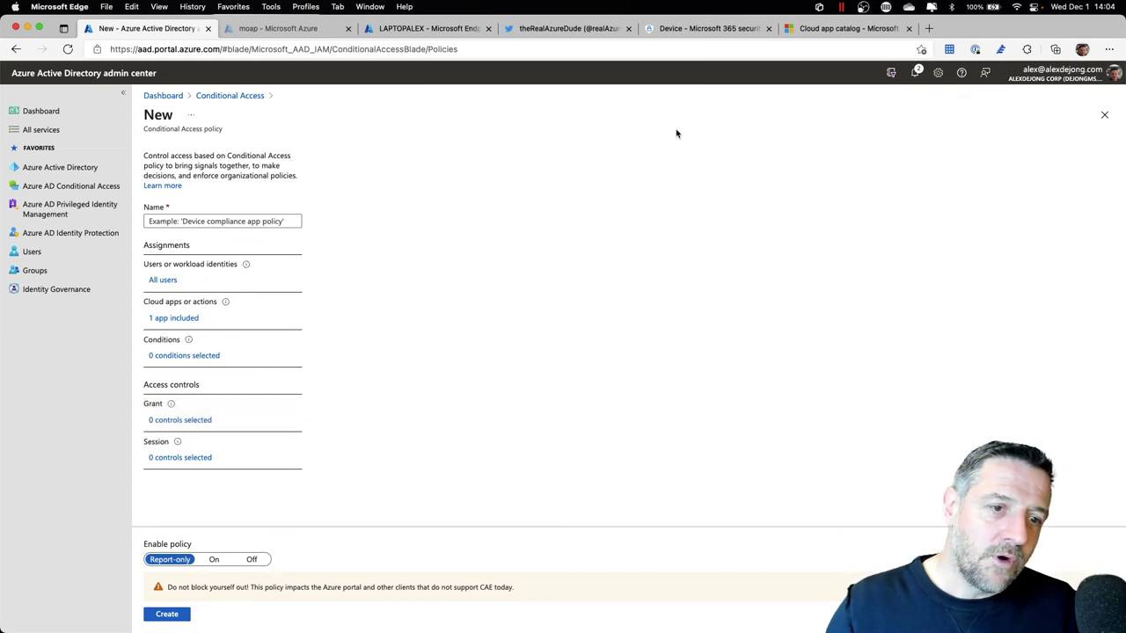
# Open Conditions, view Device platforms, and toggle the Locations condition to Yes and back to No
pyautogui.click(180, 356)
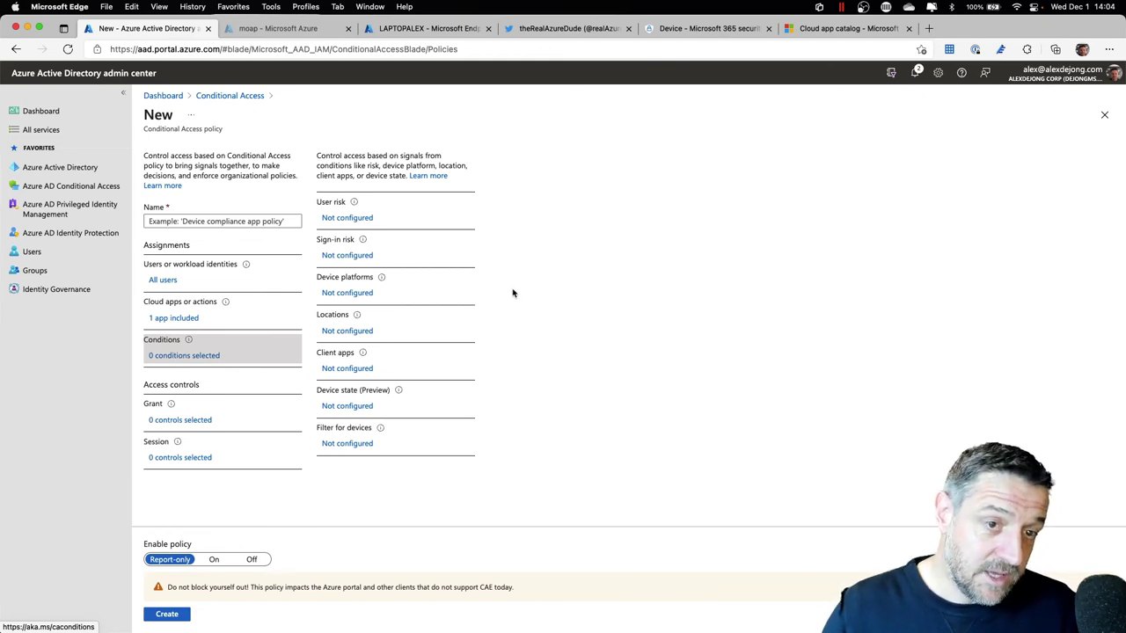
pyautogui.scroll(2, 512, 292)
pyautogui.scroll(2, 496, 320)
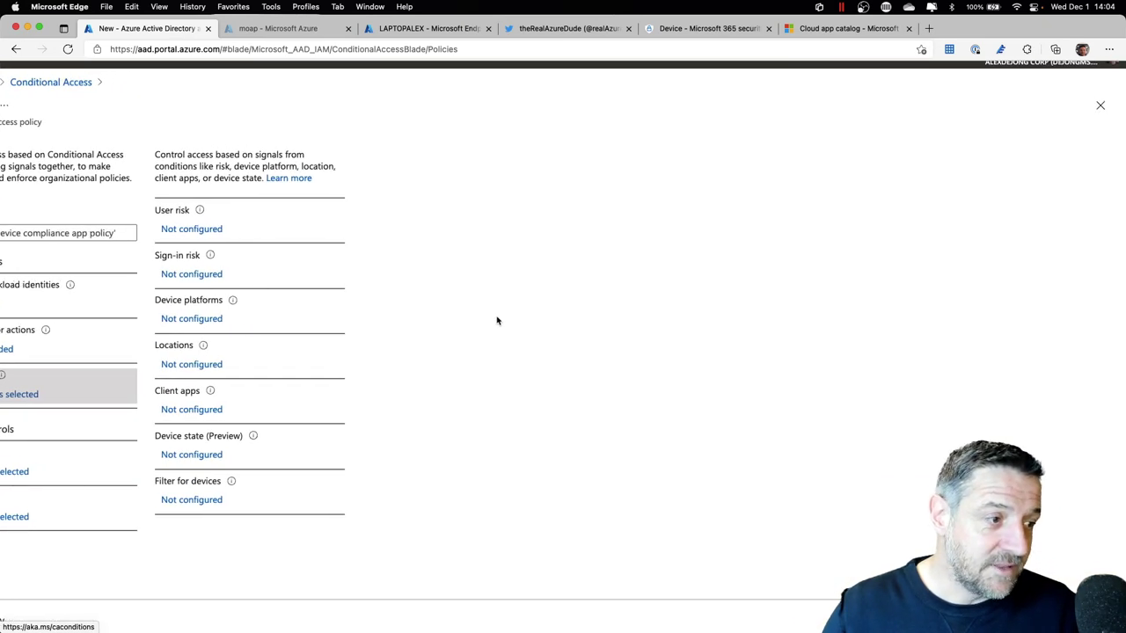
pyautogui.moveTo(205, 348)
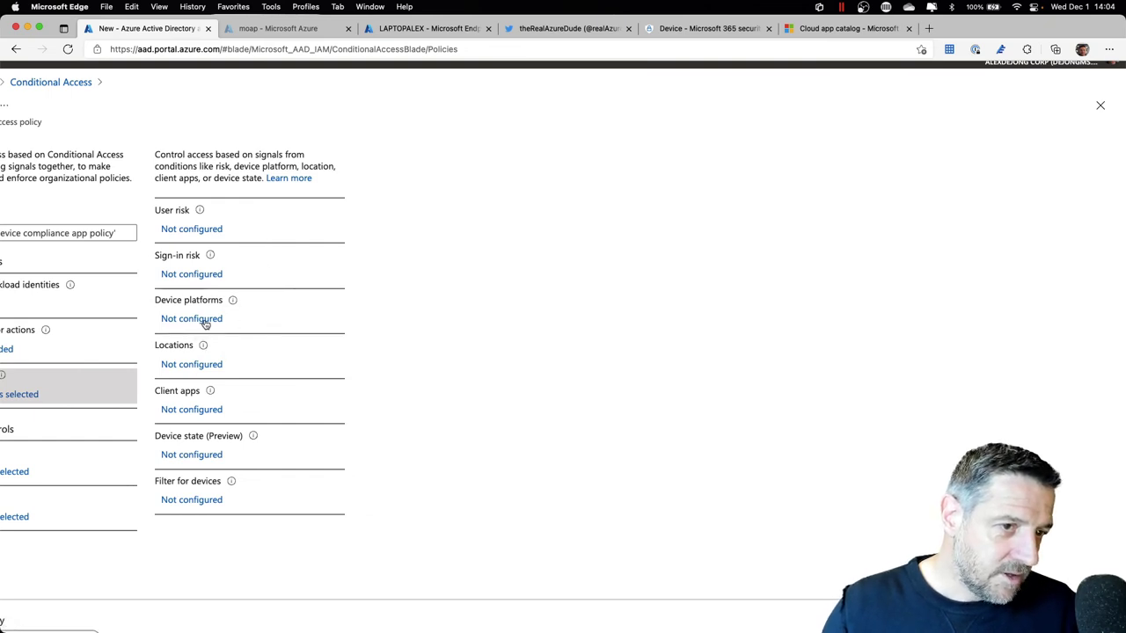
pyautogui.click(205, 322)
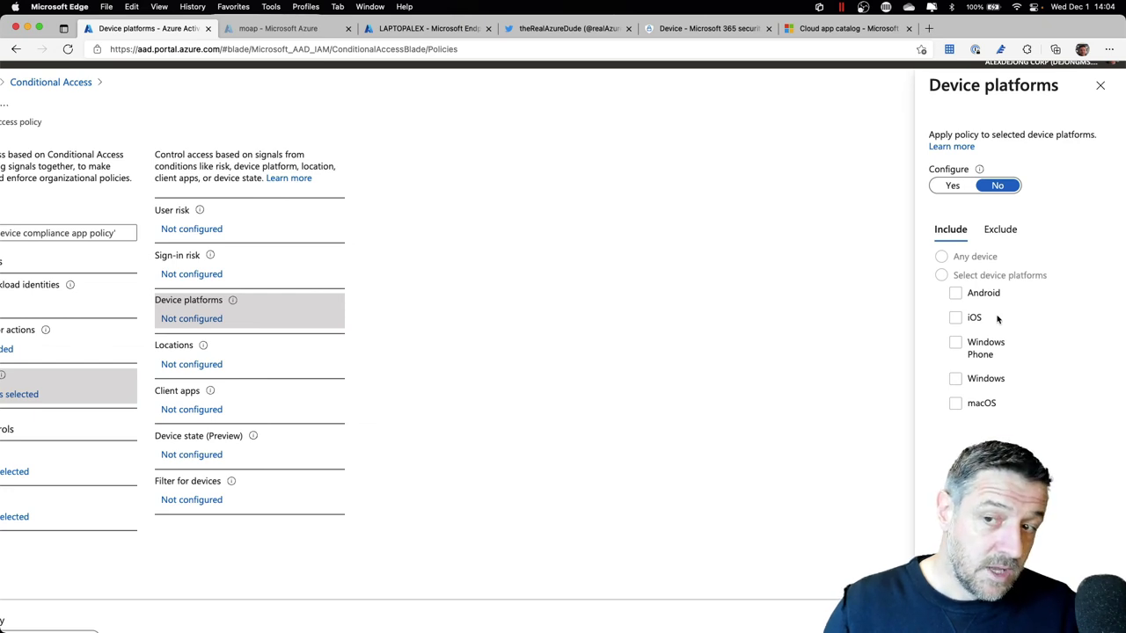
pyautogui.click(196, 364)
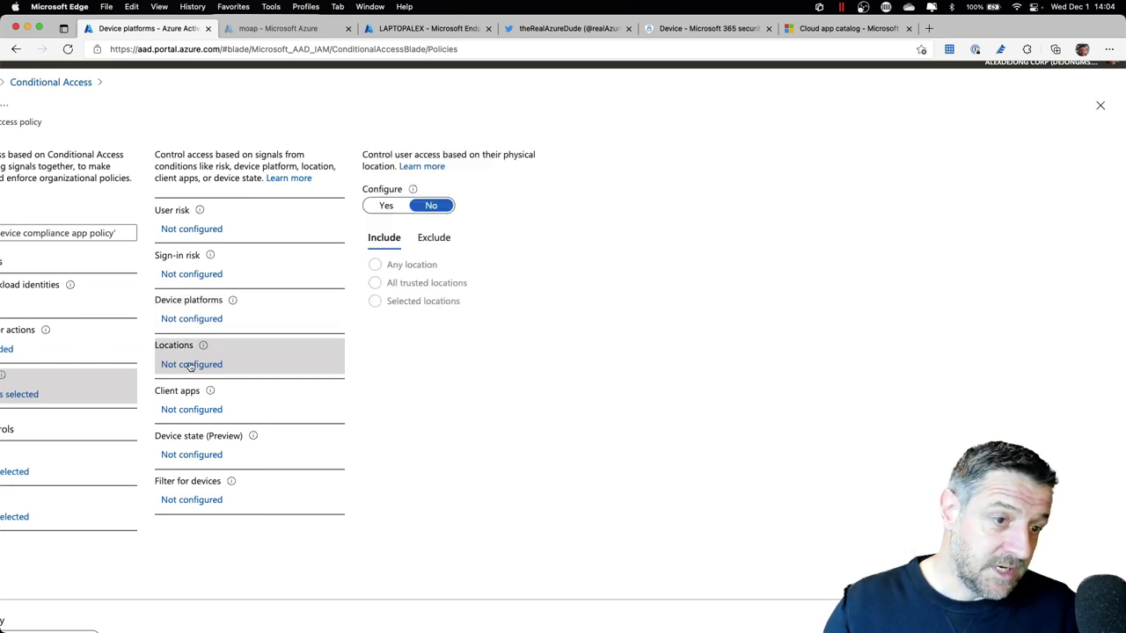
pyautogui.click(386, 205)
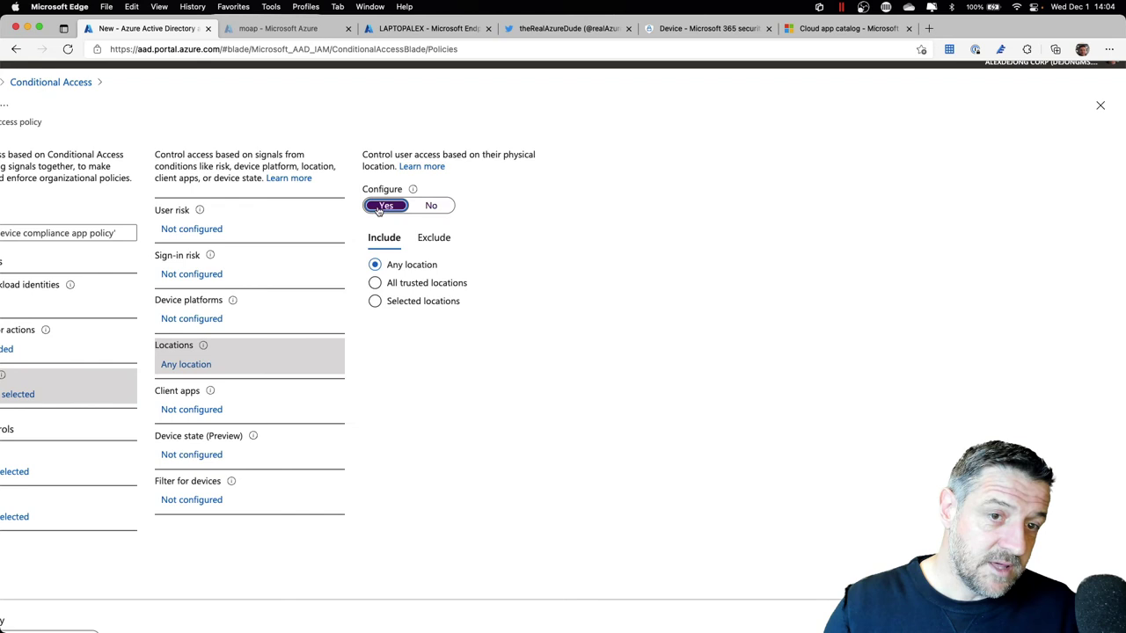
pyautogui.click(391, 301)
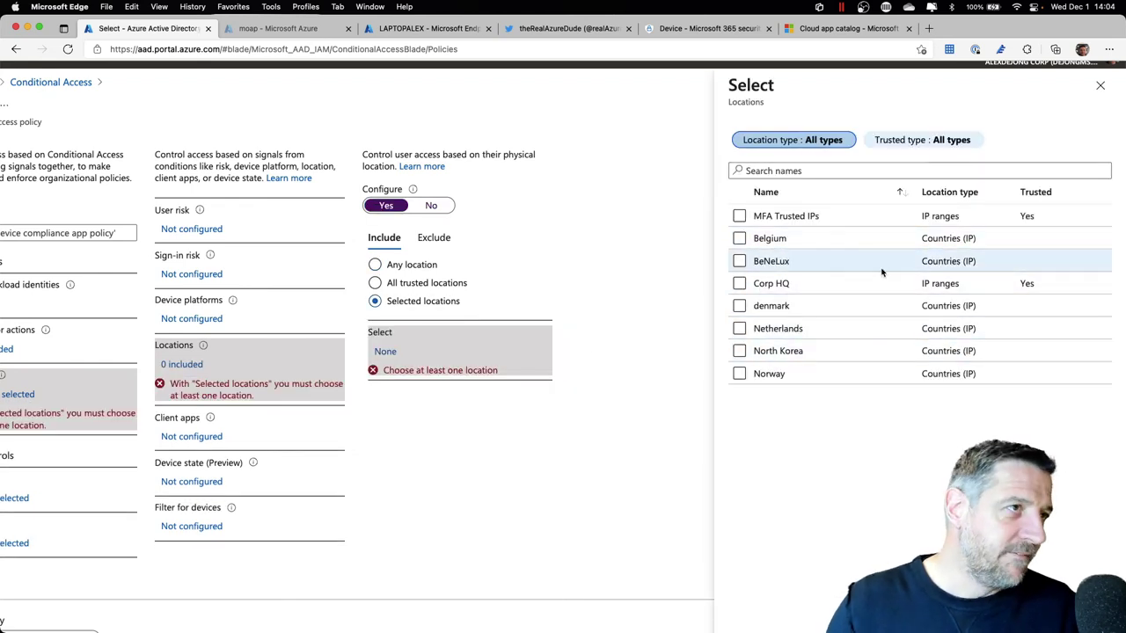
pyautogui.click(1103, 88)
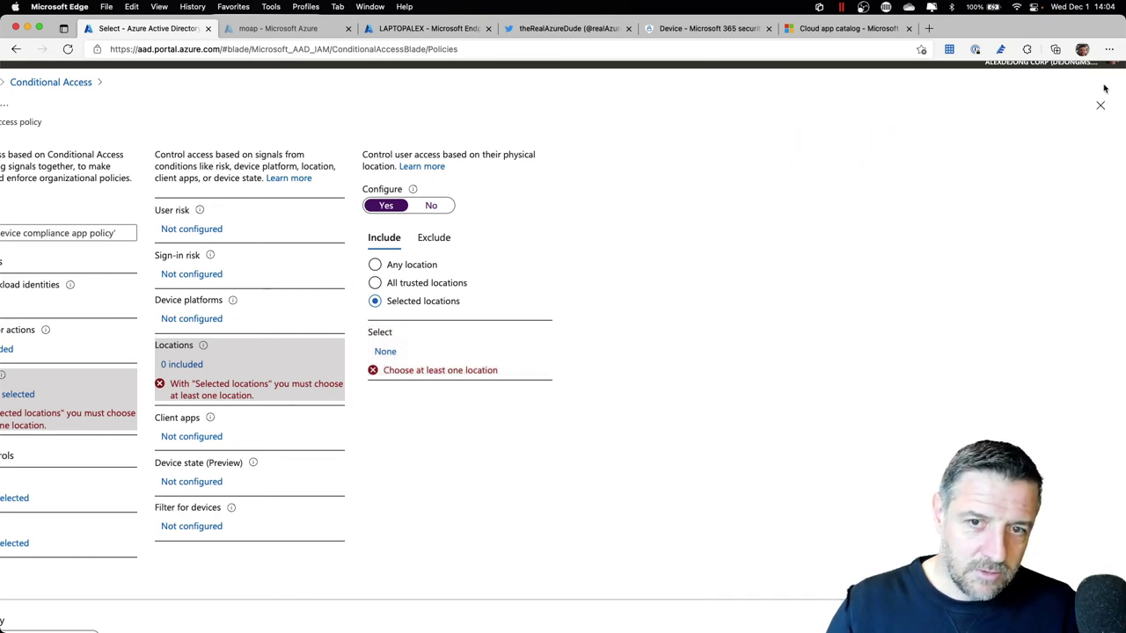
pyautogui.click(376, 264)
pyautogui.click(431, 208)
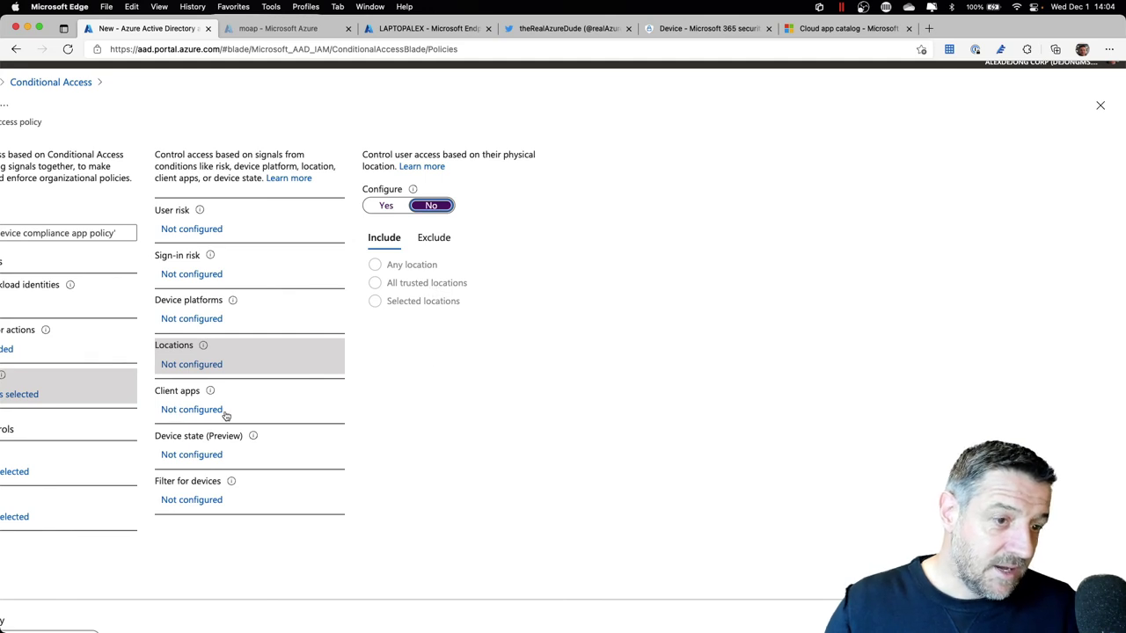
# Review Client apps and the Device state Exclude options, then open Filter for devices
pyautogui.click(189, 410)
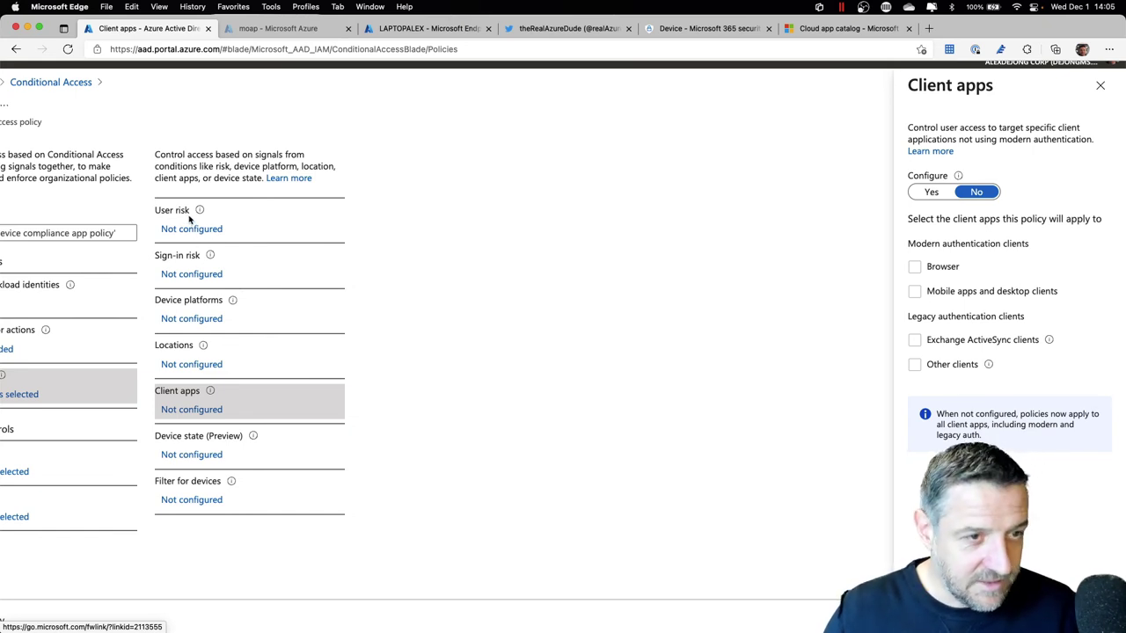
pyautogui.scroll(-3, 422, 337)
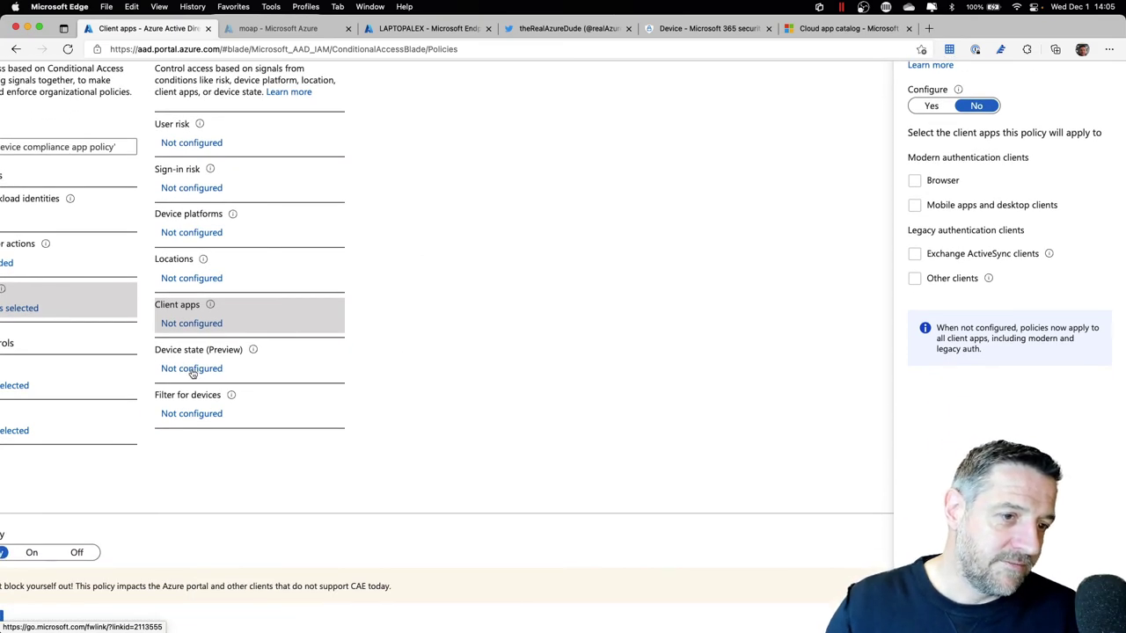
pyautogui.click(193, 369)
pyautogui.click(978, 178)
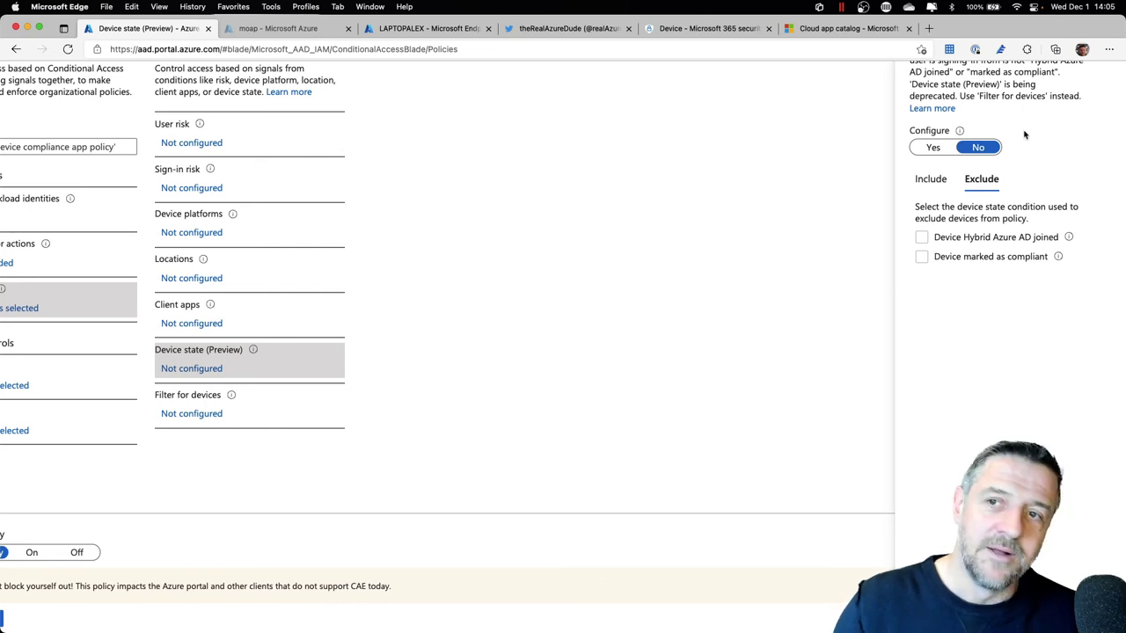
pyautogui.click(183, 415)
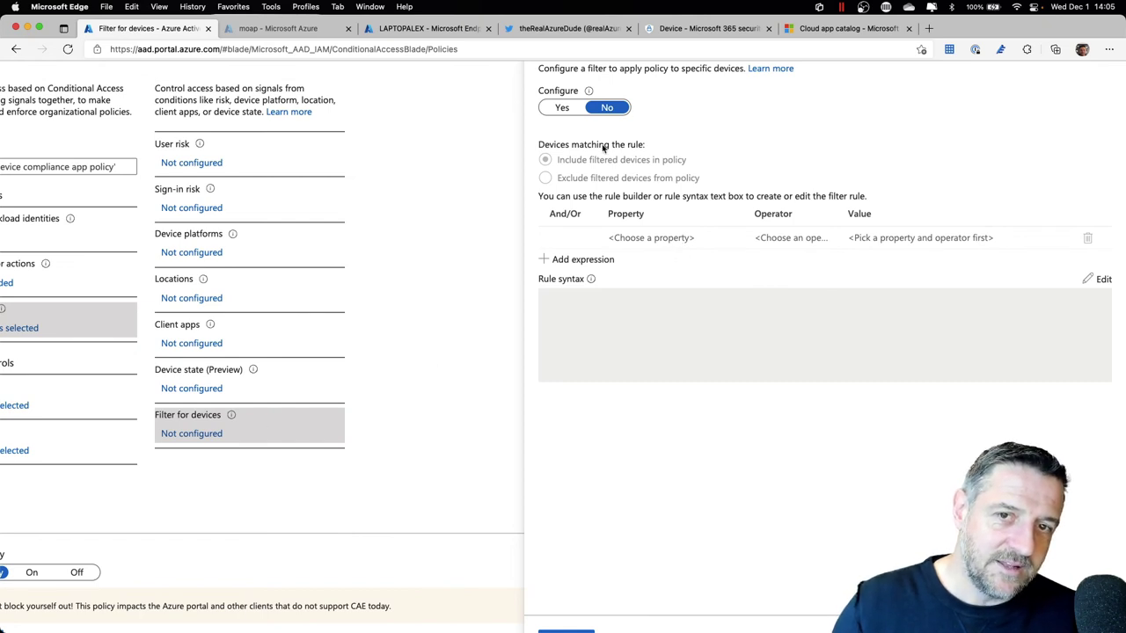
# Enable Filter for devices and start a Manufacturer Equals rule
pyautogui.click(562, 107)
pyautogui.click(651, 237)
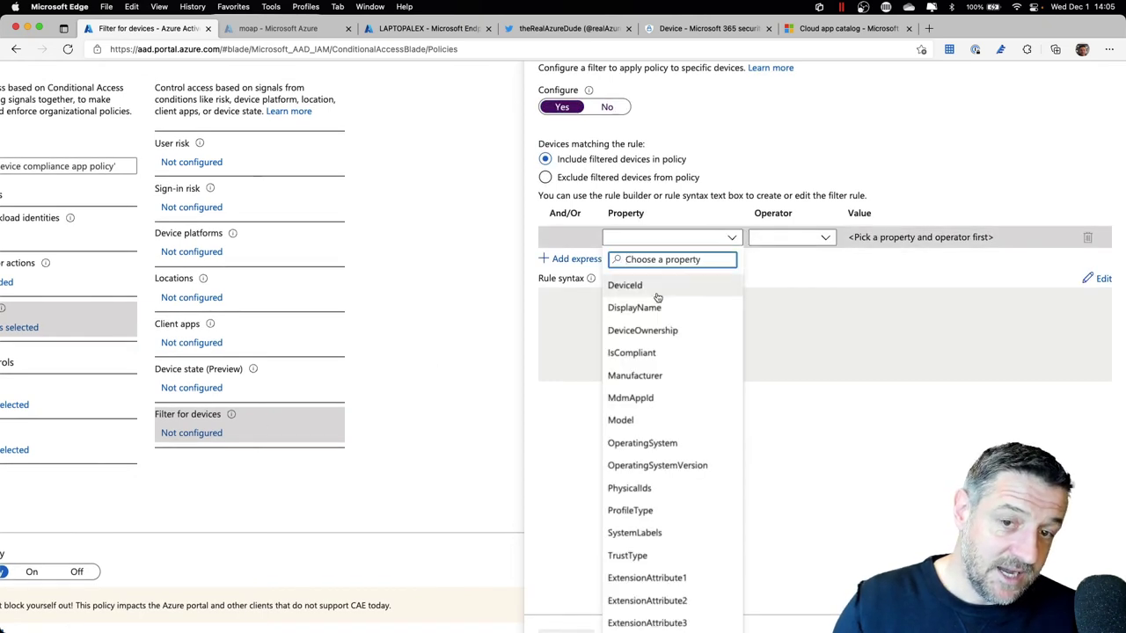
pyautogui.click(641, 375)
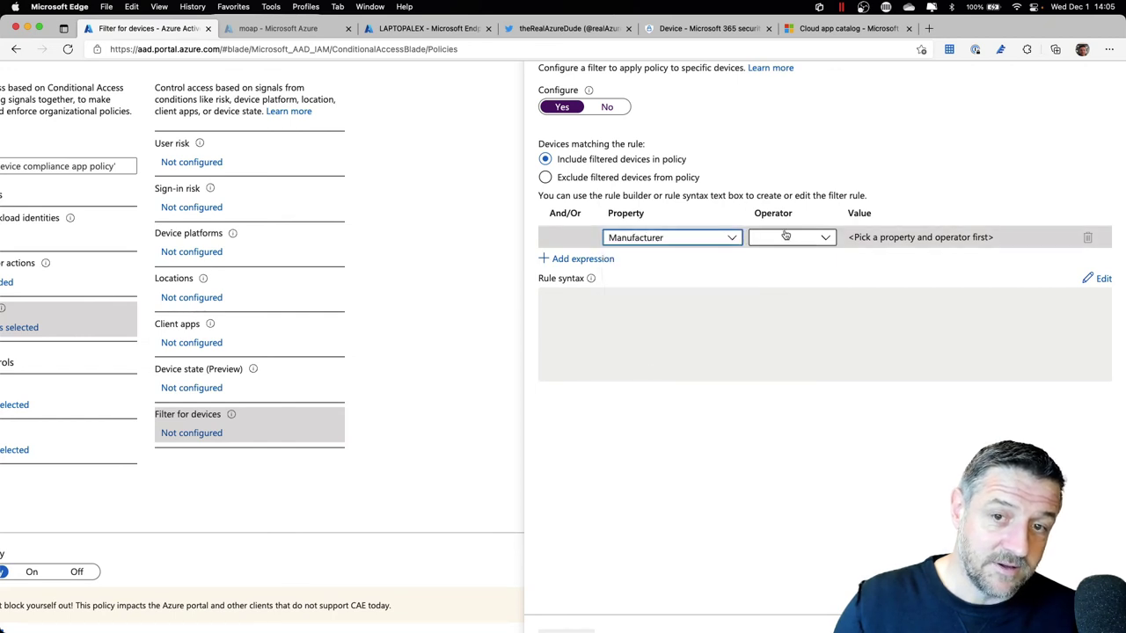
pyautogui.click(786, 236)
pyautogui.click(767, 256)
pyautogui.click(888, 239)
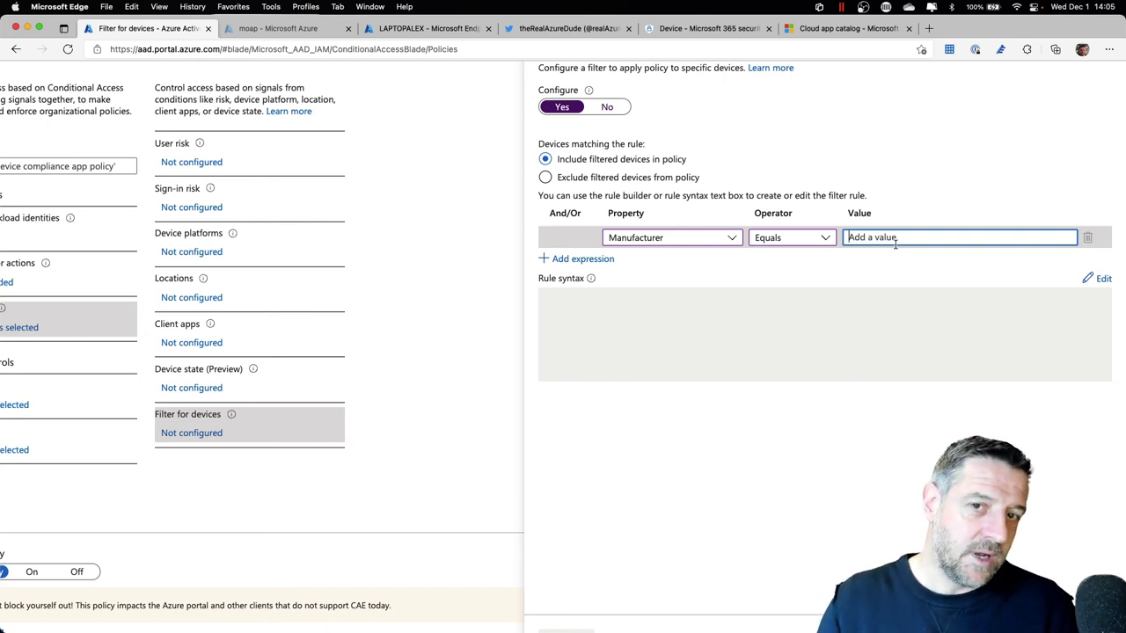
# Switch the device filter back to No and discard the unsaved filter settings
pyautogui.click(545, 178)
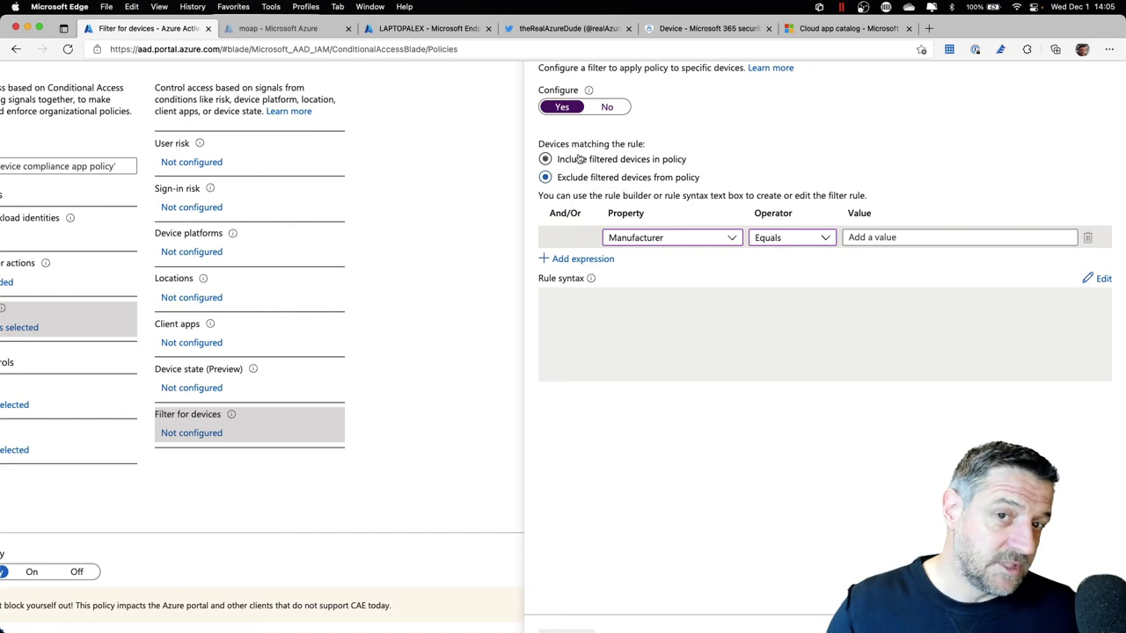
pyautogui.click(578, 159)
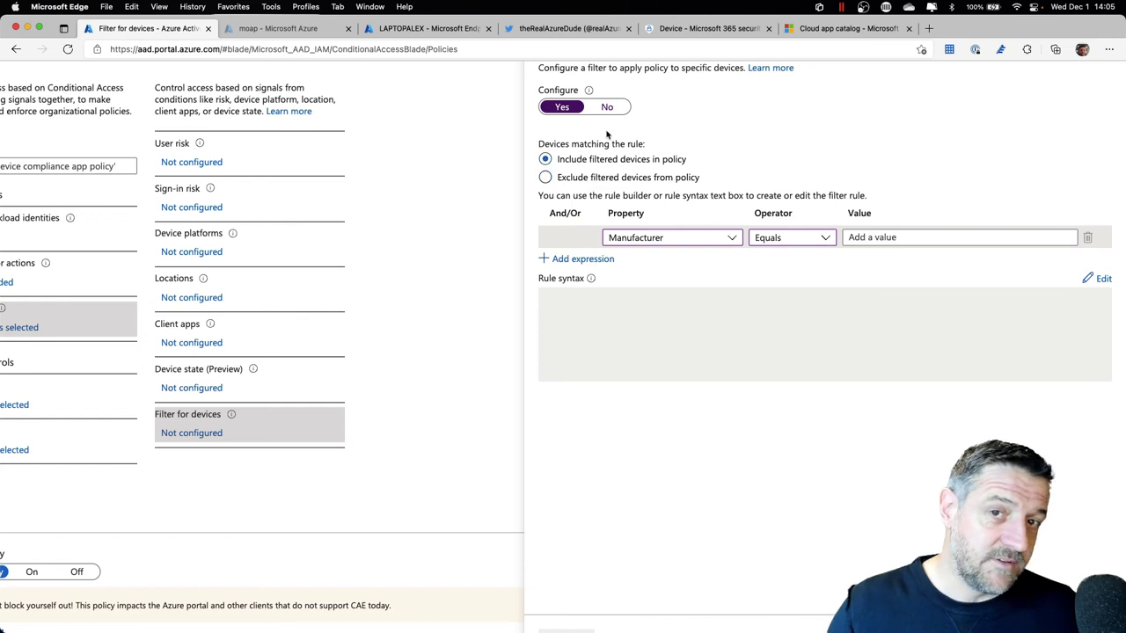
pyautogui.click(695, 240)
pyautogui.scroll(-3, 645, 422)
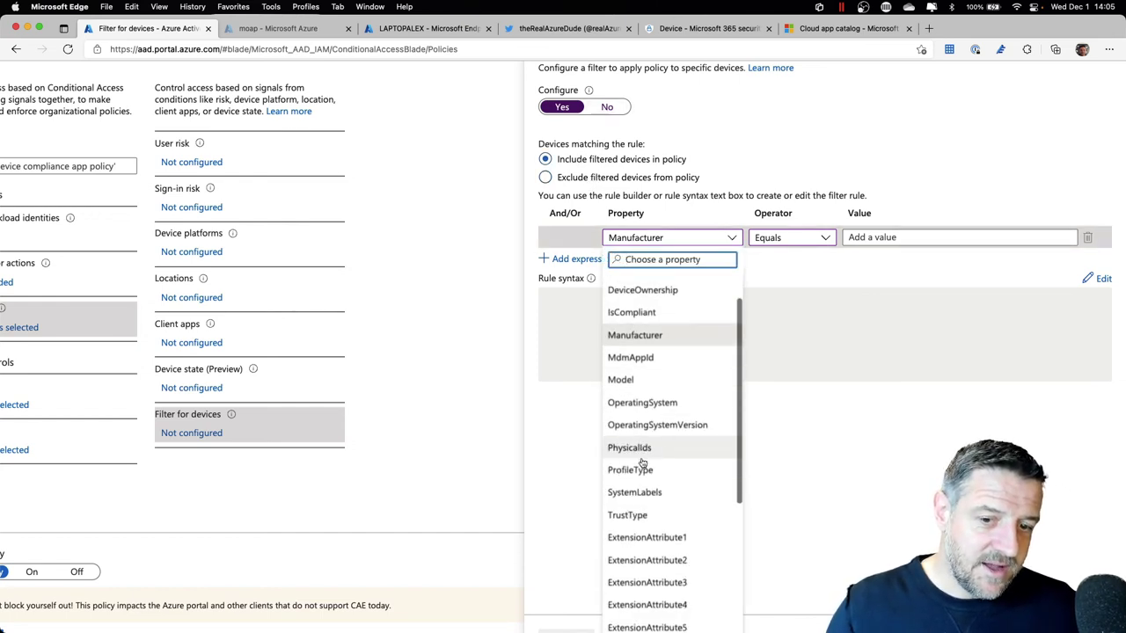
pyautogui.scroll(1, 663, 338)
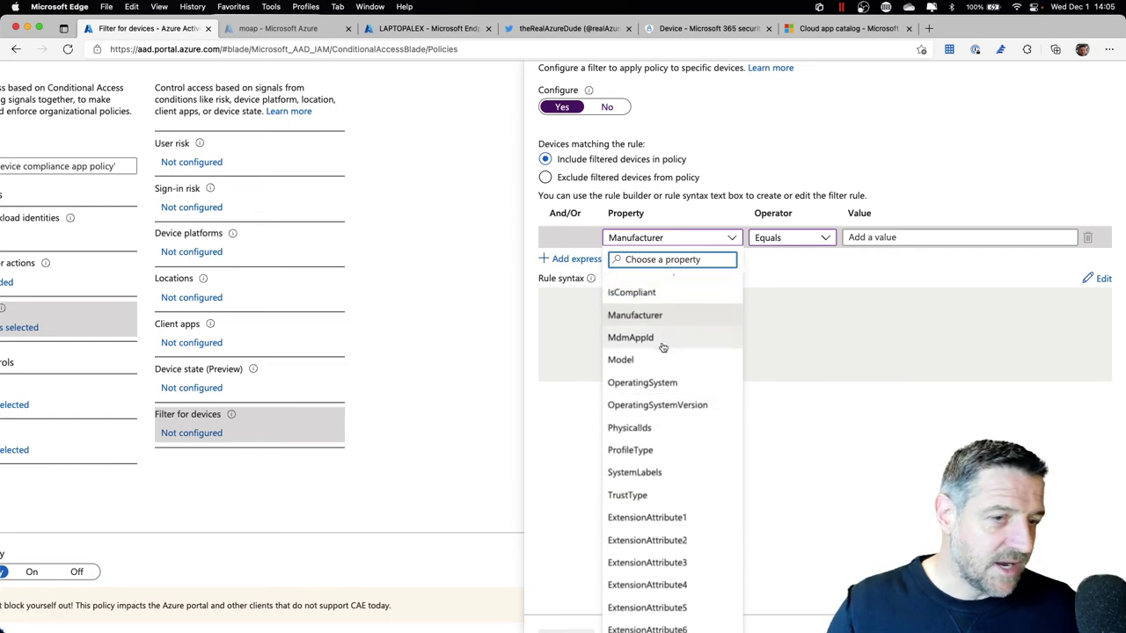
pyautogui.click(669, 123)
pyautogui.click(607, 107)
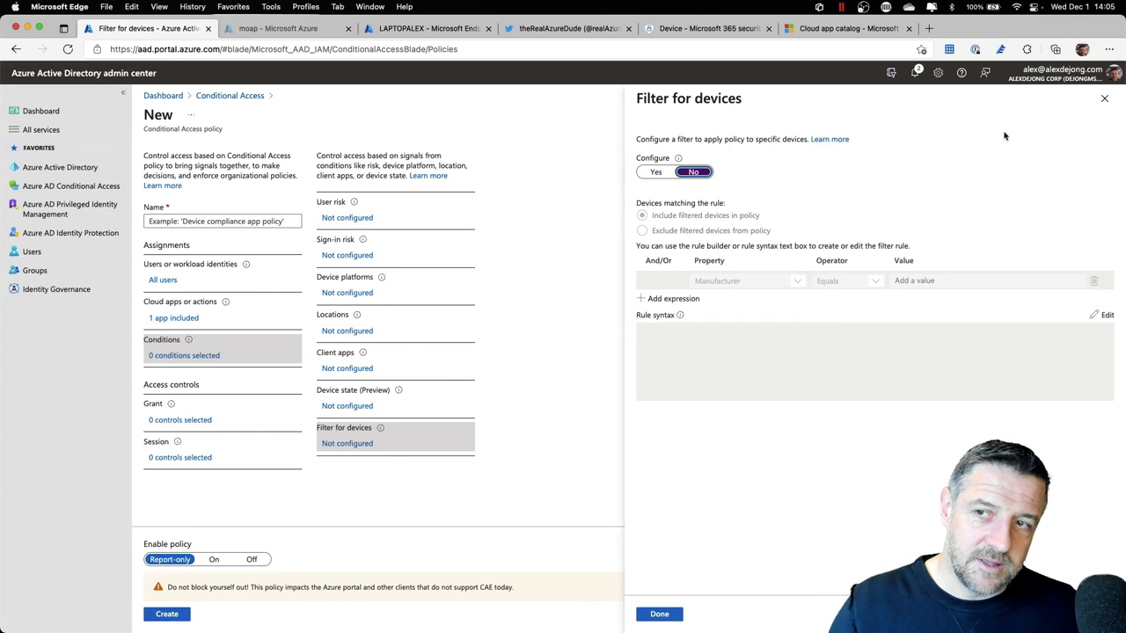
pyautogui.click(1104, 98)
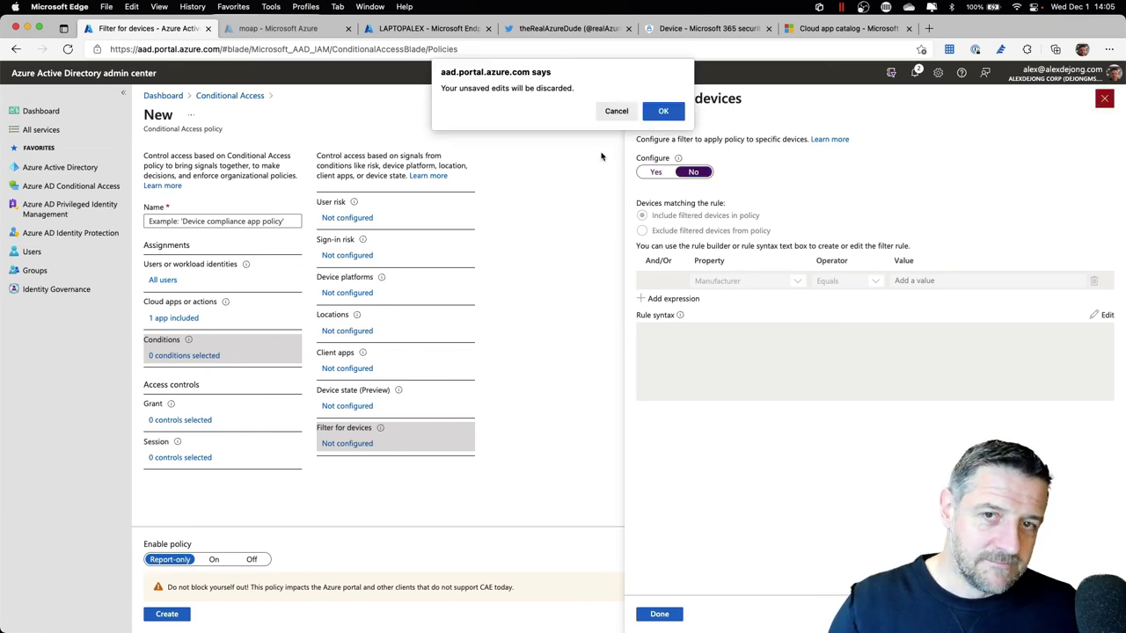
pyautogui.click(661, 112)
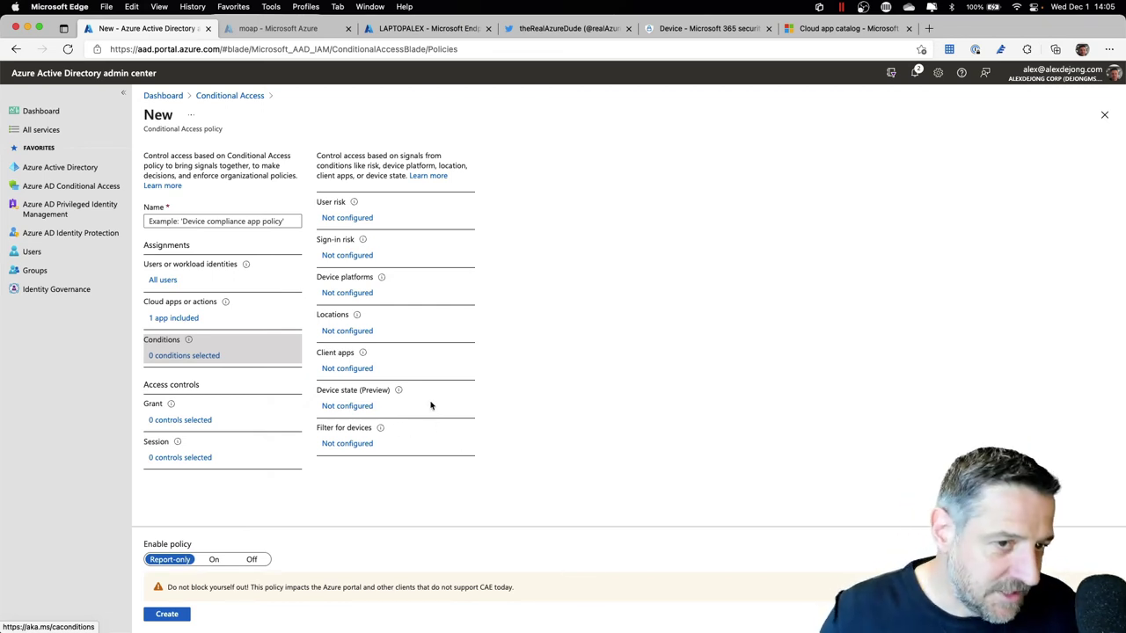
# Limit the policy's device platforms condition to Android and iOS
pyautogui.click(352, 292)
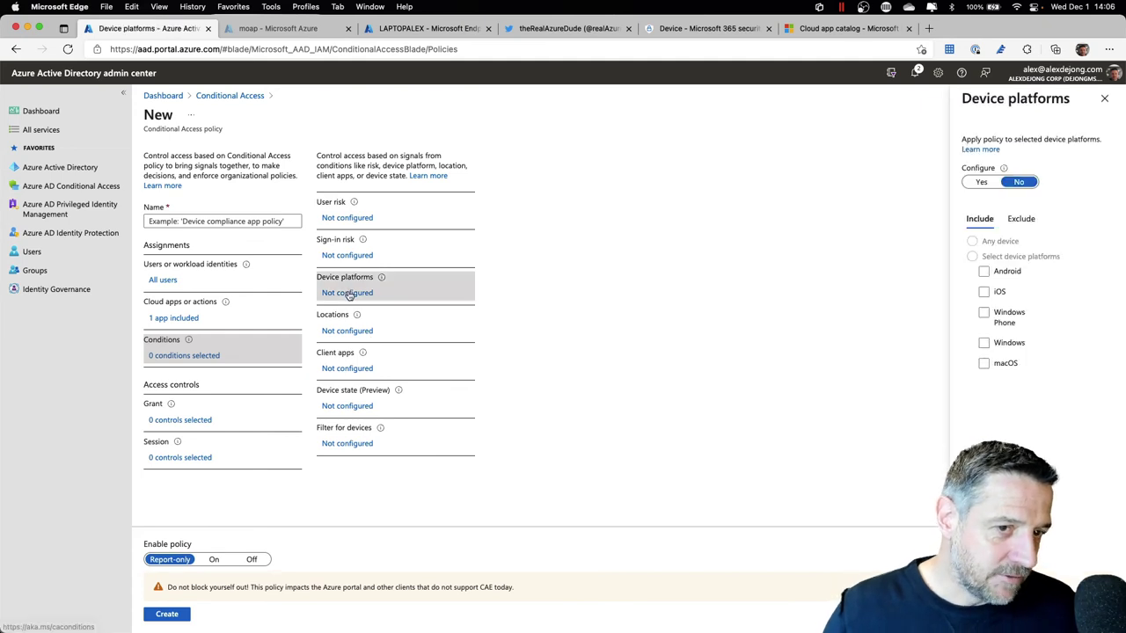
pyautogui.click(981, 181)
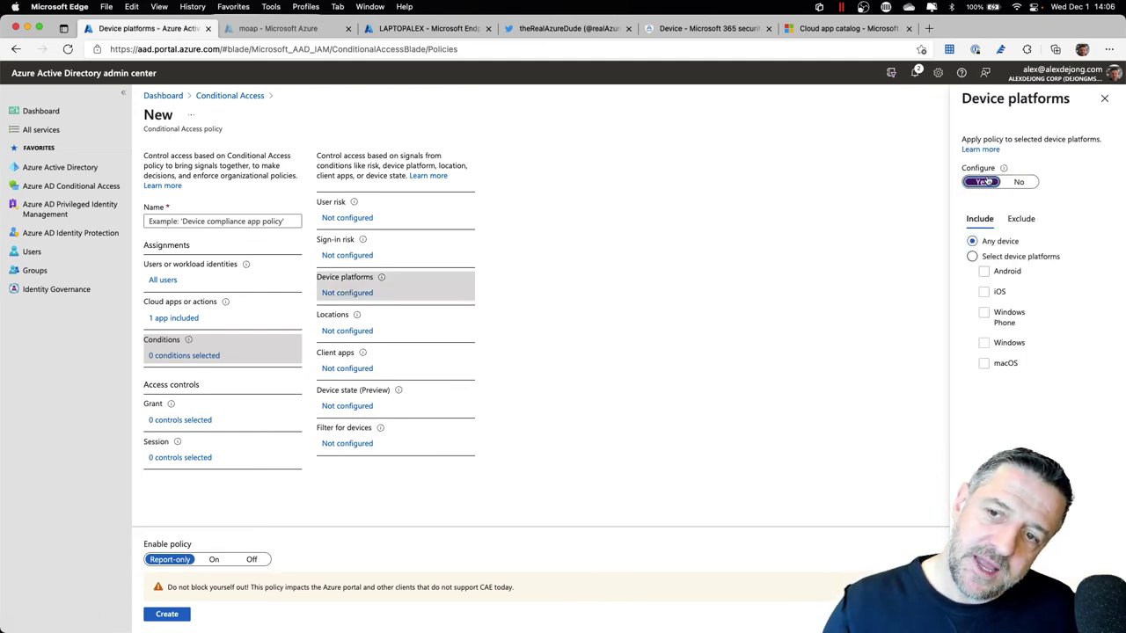
pyautogui.click(972, 256)
pyautogui.click(984, 271)
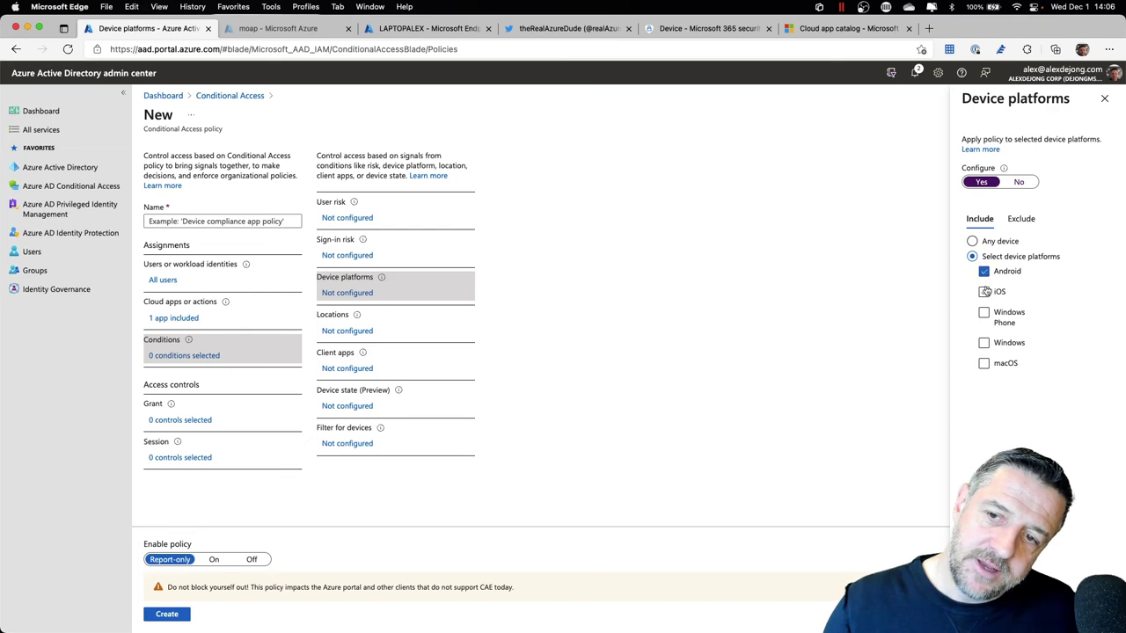
pyautogui.click(983, 291)
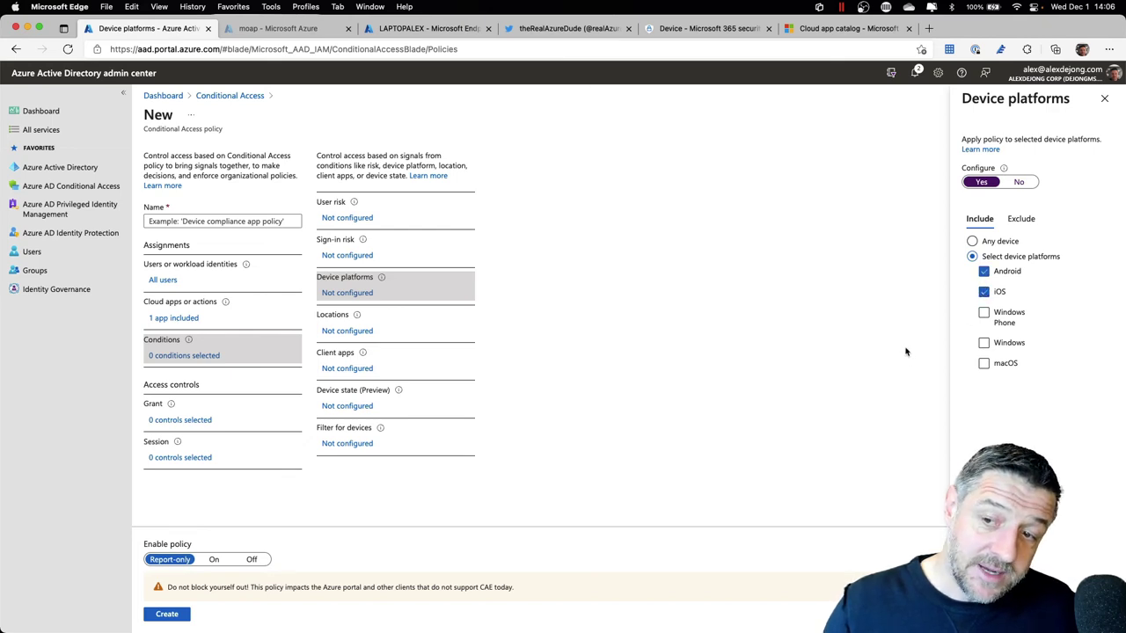
pyautogui.click(509, 331)
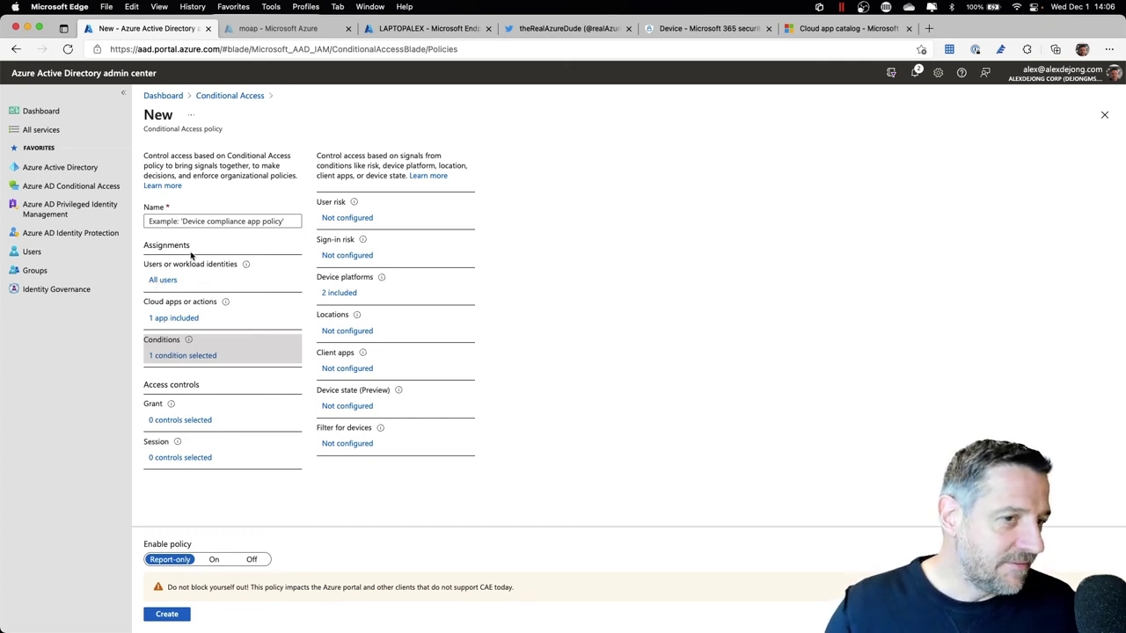
# In Grant, require multi-factor authentication without a compliant-device requirement
pyautogui.click(183, 423)
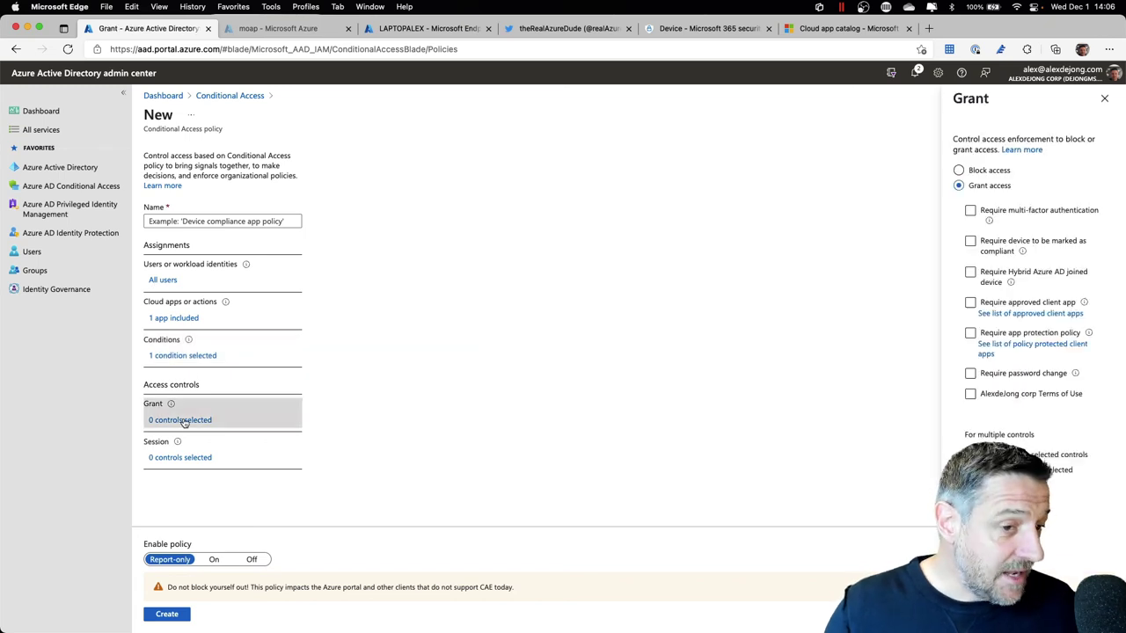
pyautogui.click(1016, 246)
pyautogui.click(1016, 247)
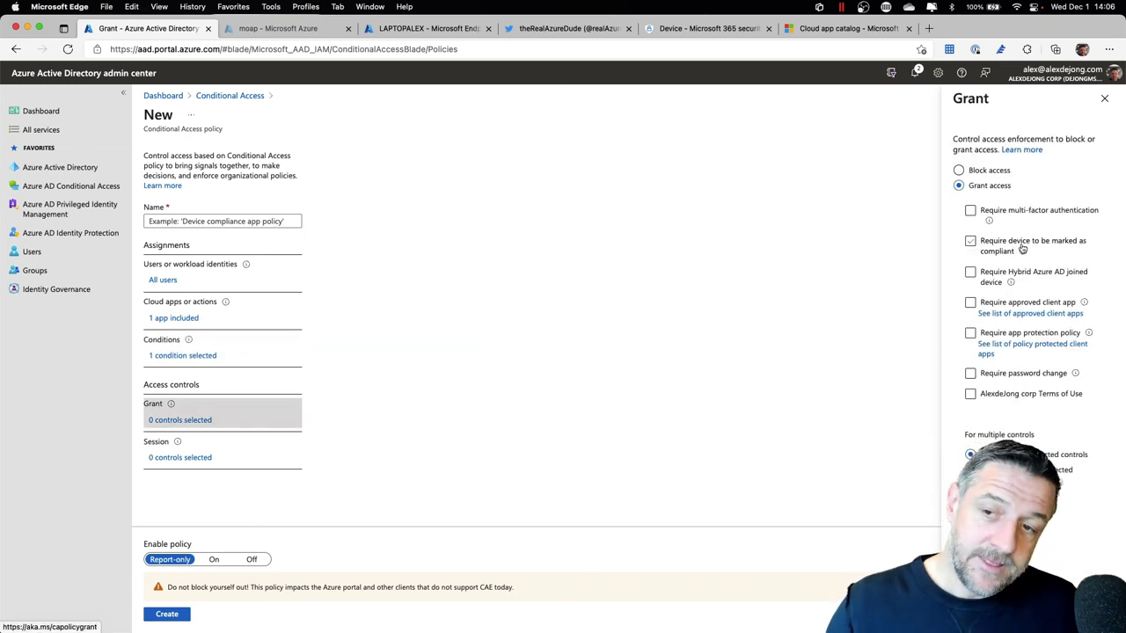
pyautogui.click(971, 210)
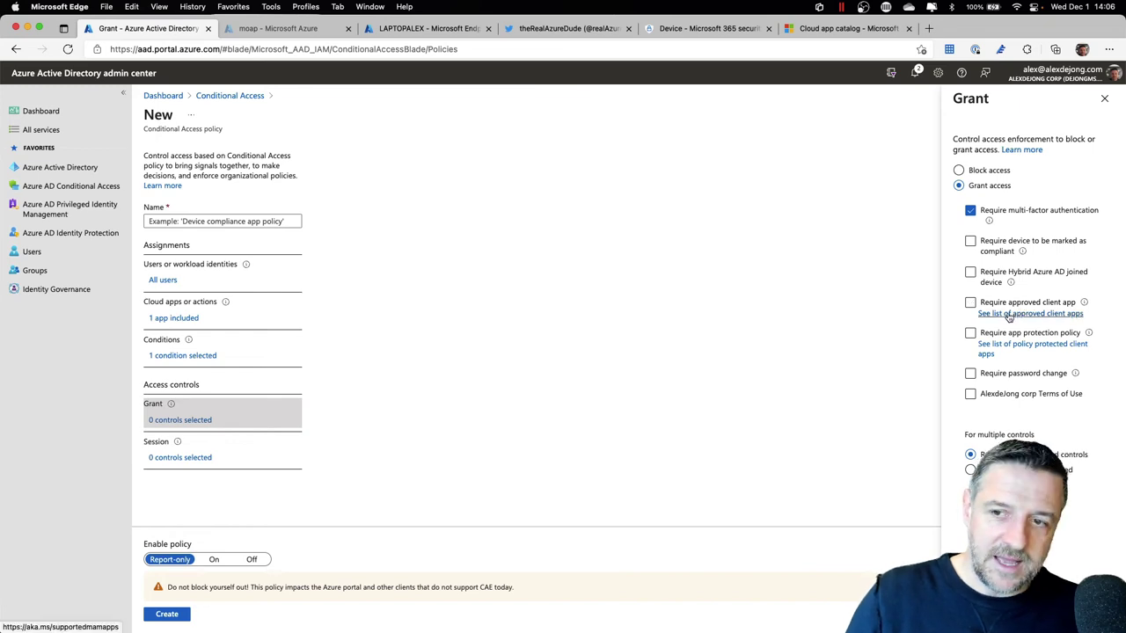
pyautogui.click(1008, 317)
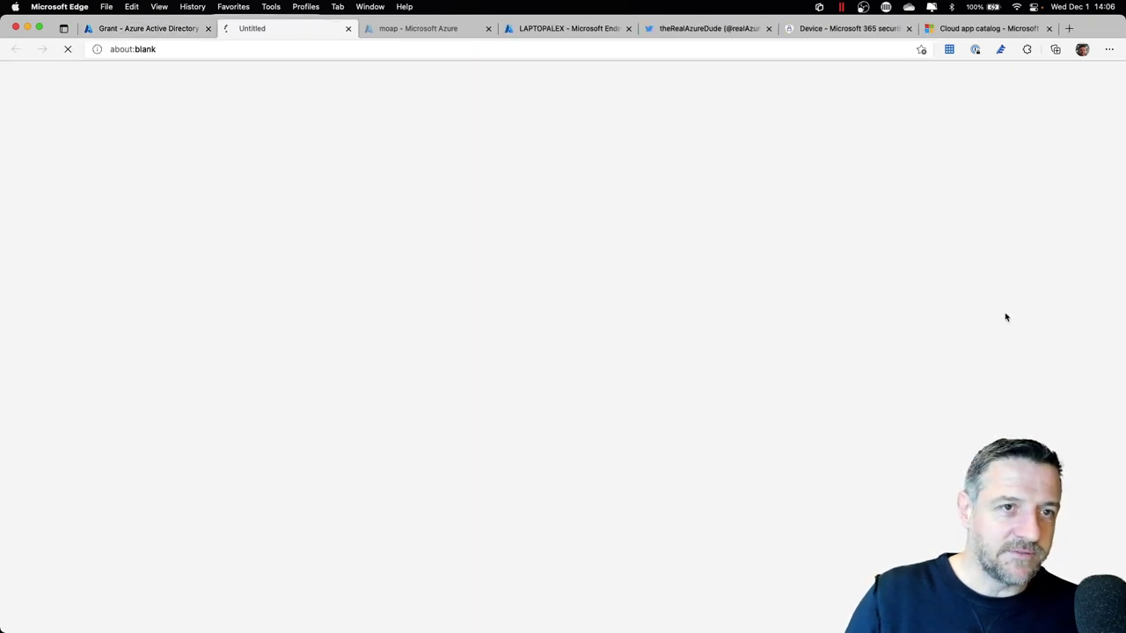
pyautogui.scroll(-4, 604, 318)
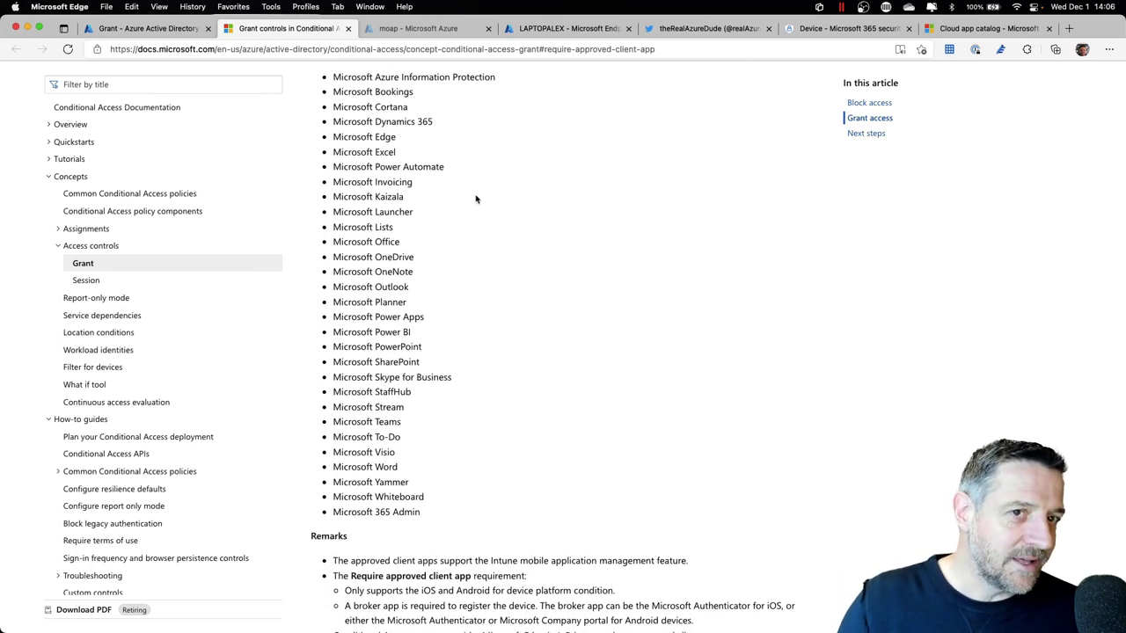
pyautogui.scroll(-1, 513, 371)
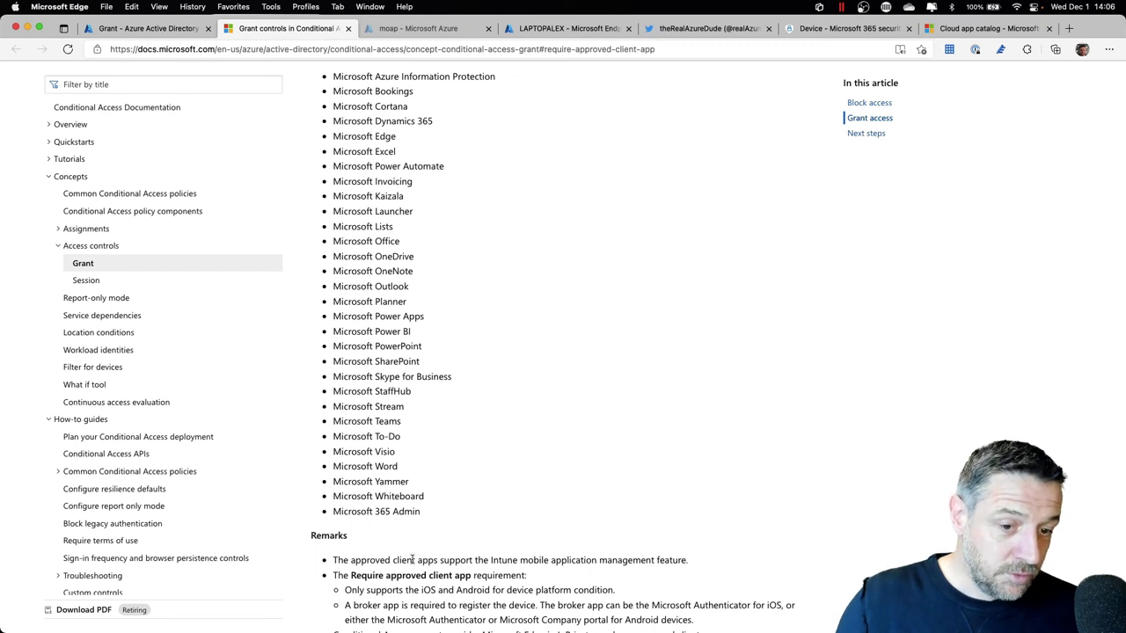
pyautogui.moveTo(335, 560); pyautogui.dragTo(396, 561)
pyautogui.moveTo(580, 563); pyautogui.dragTo(687, 562)
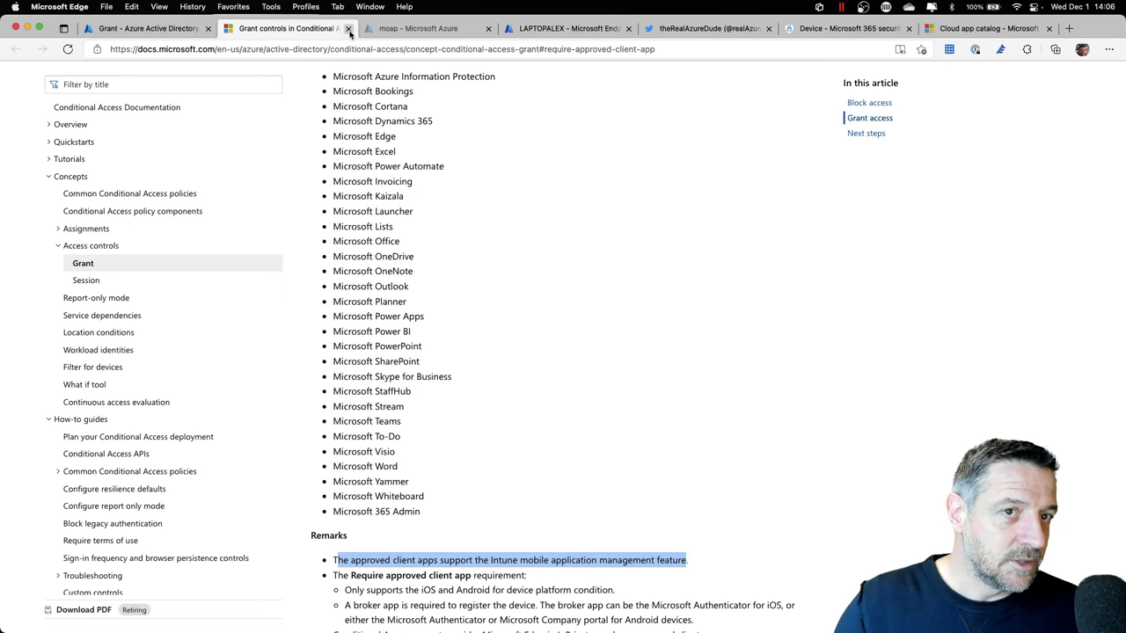
pyautogui.click(349, 29)
# Add Require approved client app to the grant controls, making 2 controls selected
pyautogui.click(970, 303)
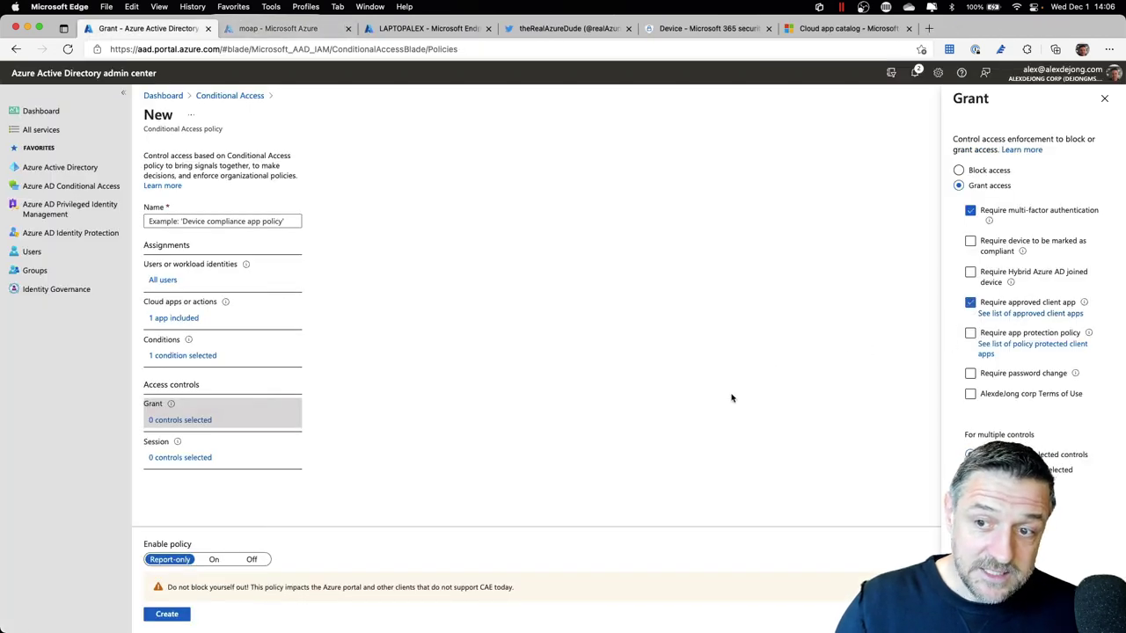
pyautogui.click(972, 614)
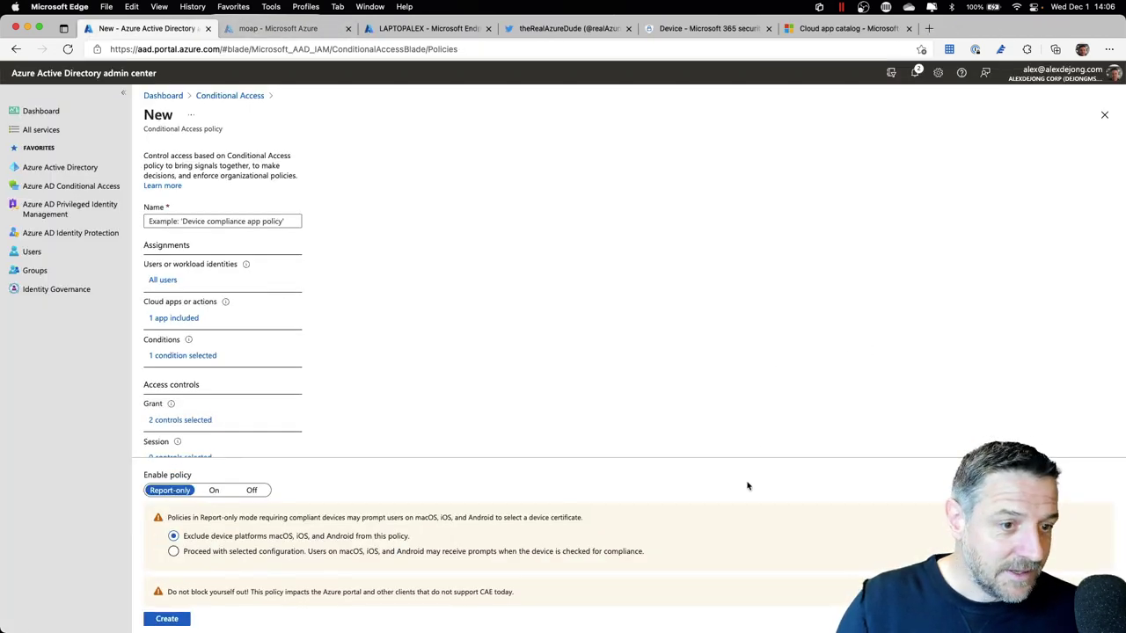
pyautogui.scroll(-1, 420, 411)
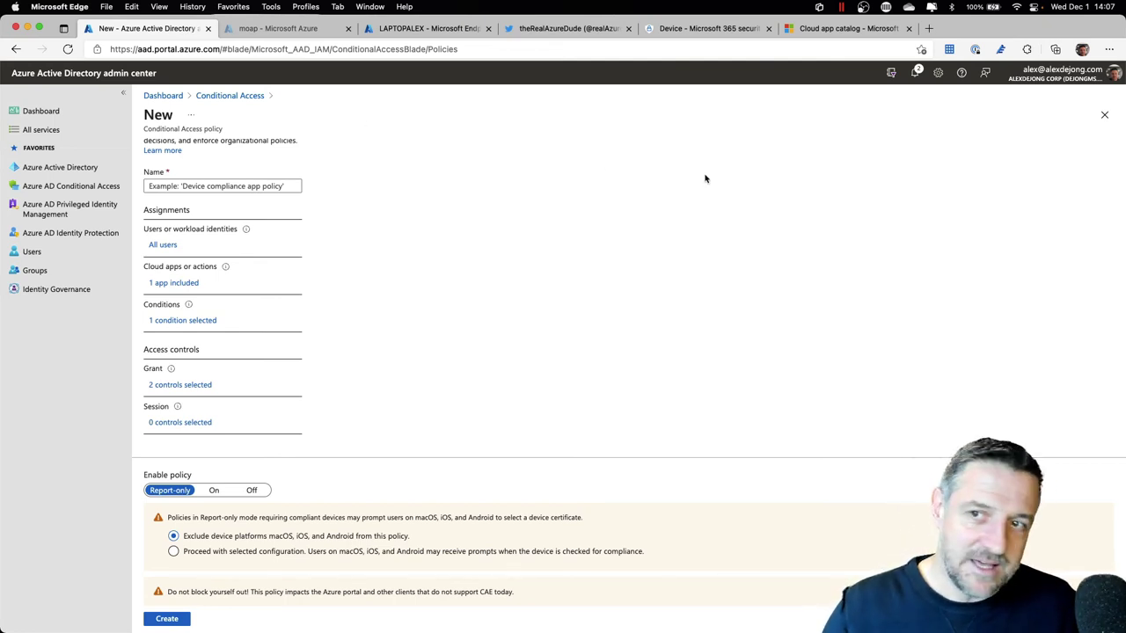
# Discard the unsaved new policy and open the Office365-AppControl policy
pyautogui.click(1104, 120)
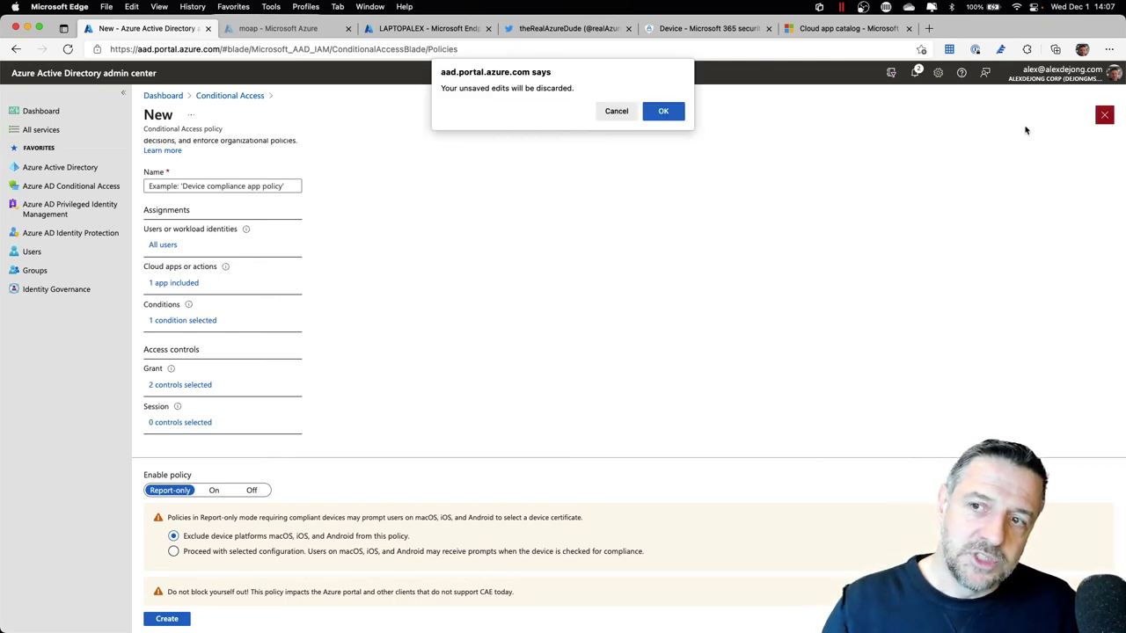
pyautogui.click(673, 113)
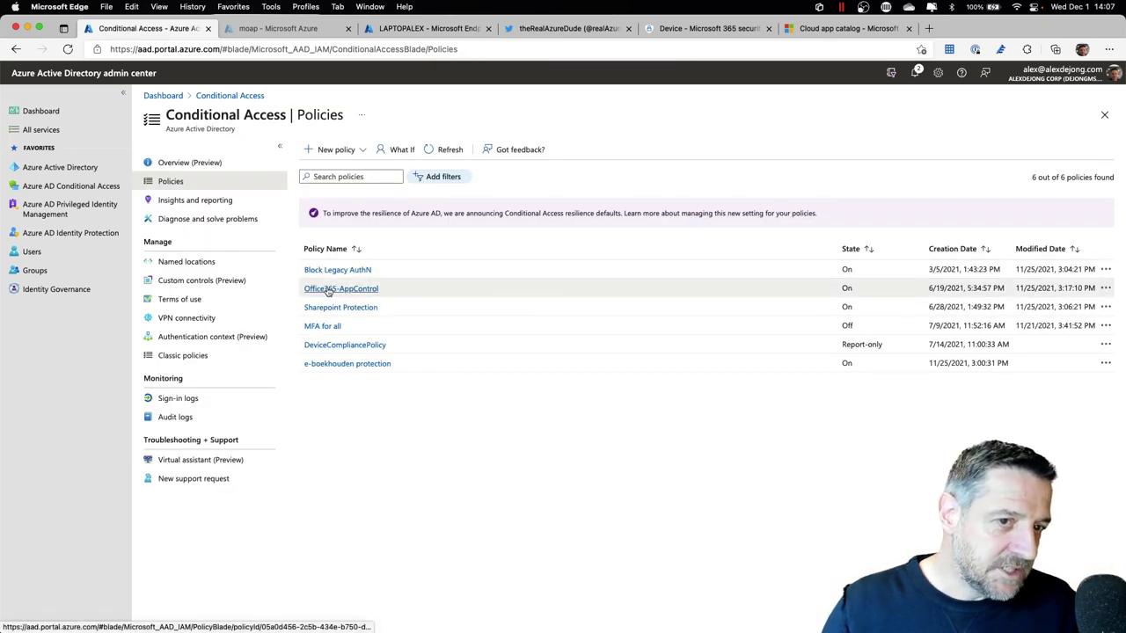
pyautogui.click(330, 289)
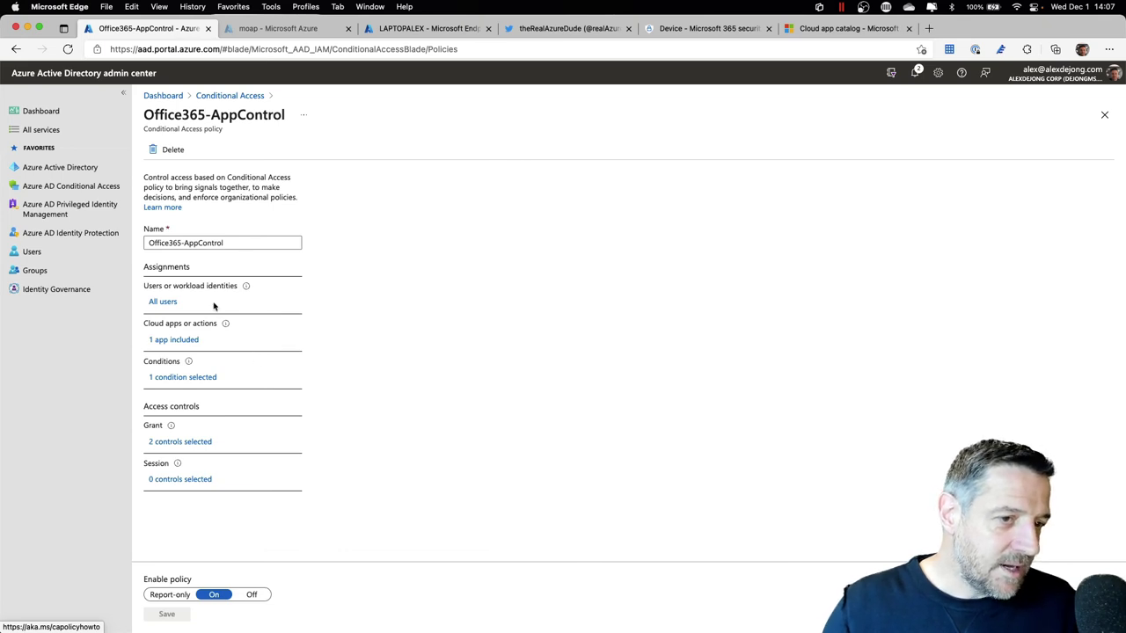
# Review Office365-AppControl's grant requirements and included device platforms
pyautogui.click(179, 443)
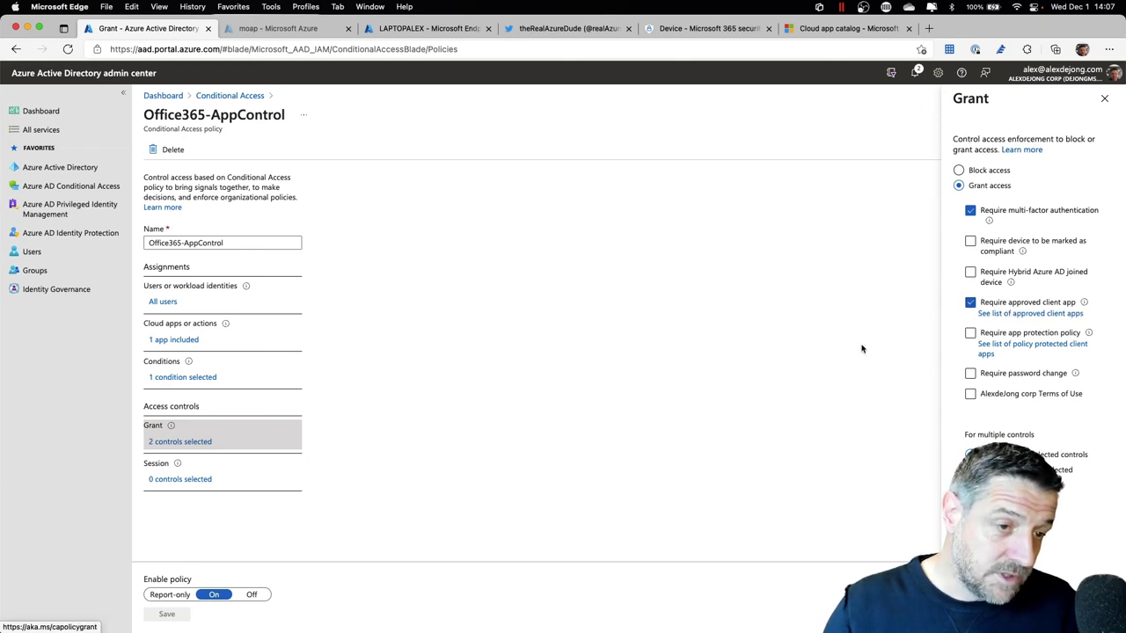
pyautogui.click(201, 377)
pyautogui.click(339, 315)
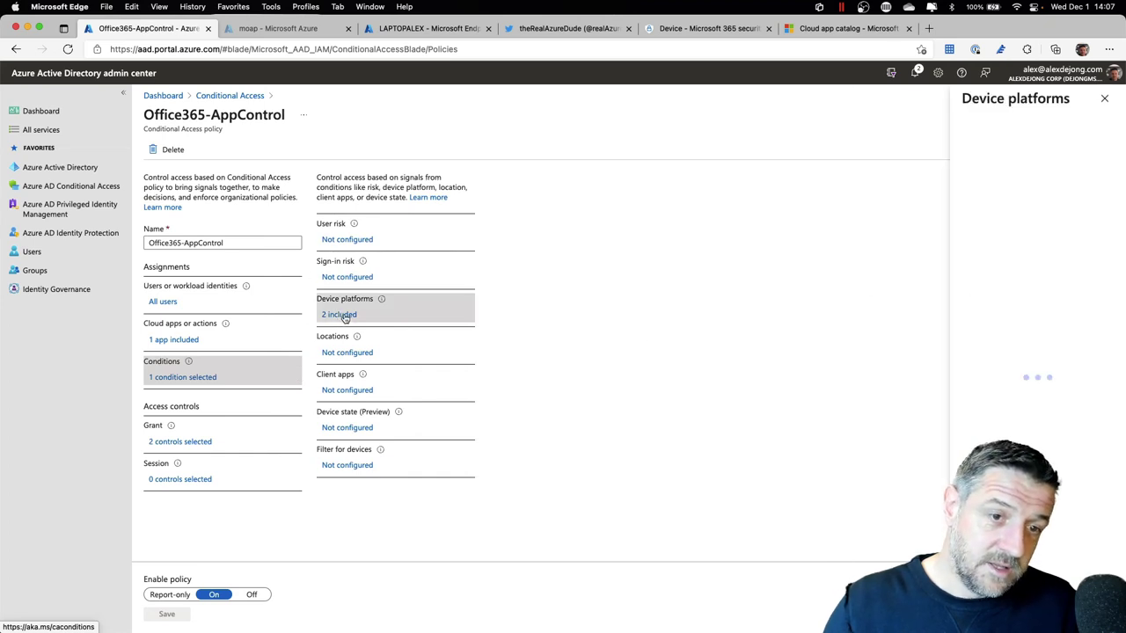
pyautogui.click(1104, 98)
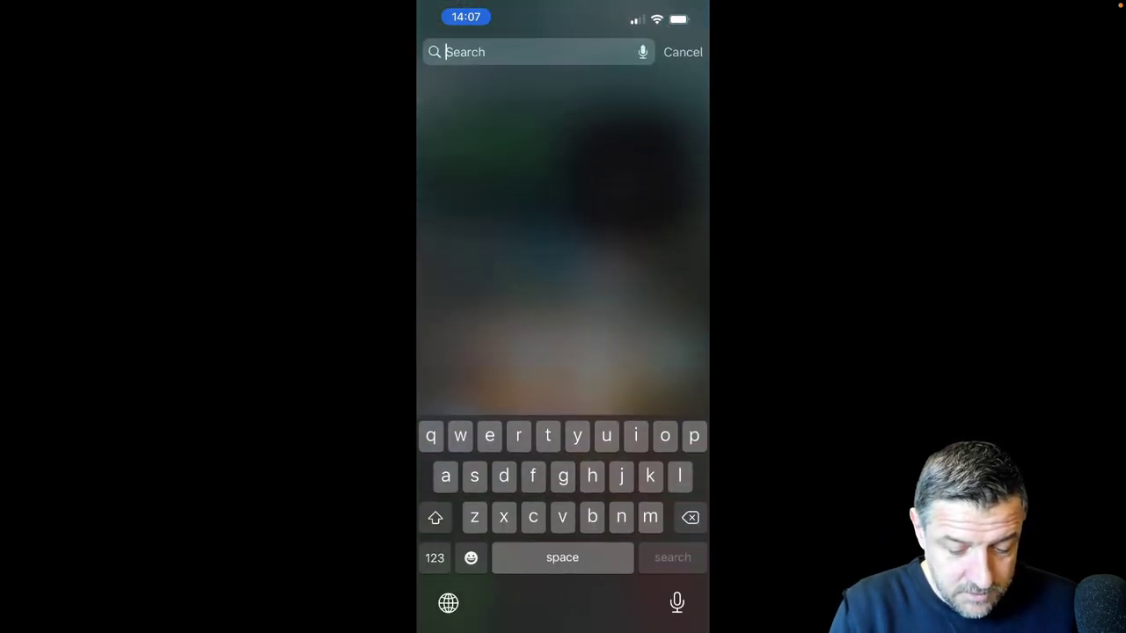
# Open Mail on the iPhone and enter the user's e-mail for a Microsoft Exchange account
pyautogui.write('mail')
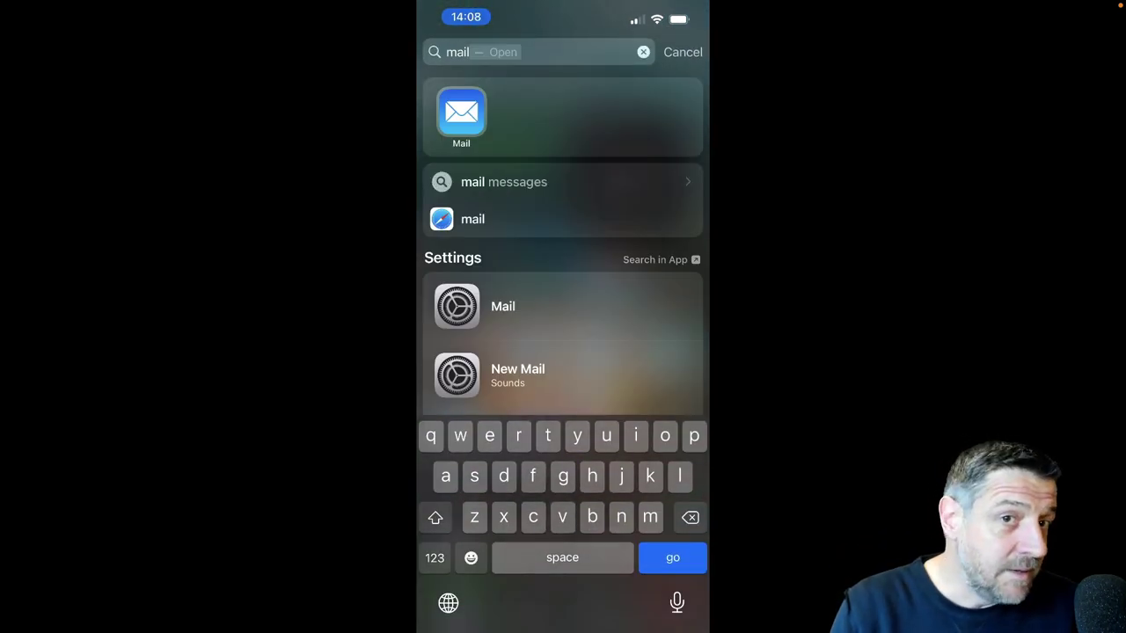
pyautogui.press('Return')
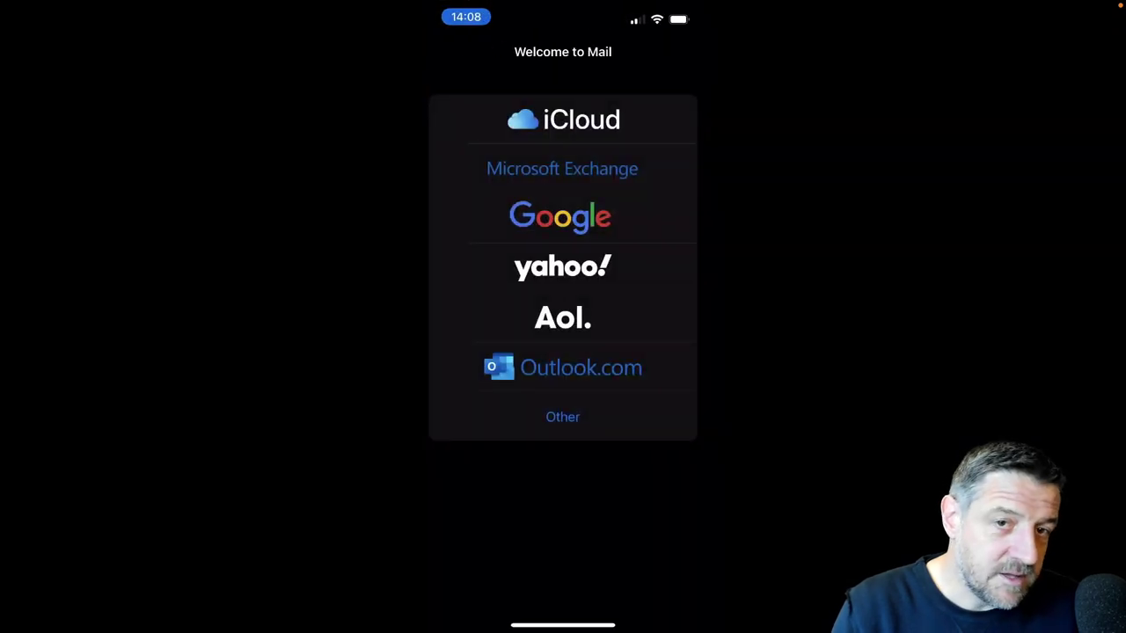
pyautogui.click(562, 168)
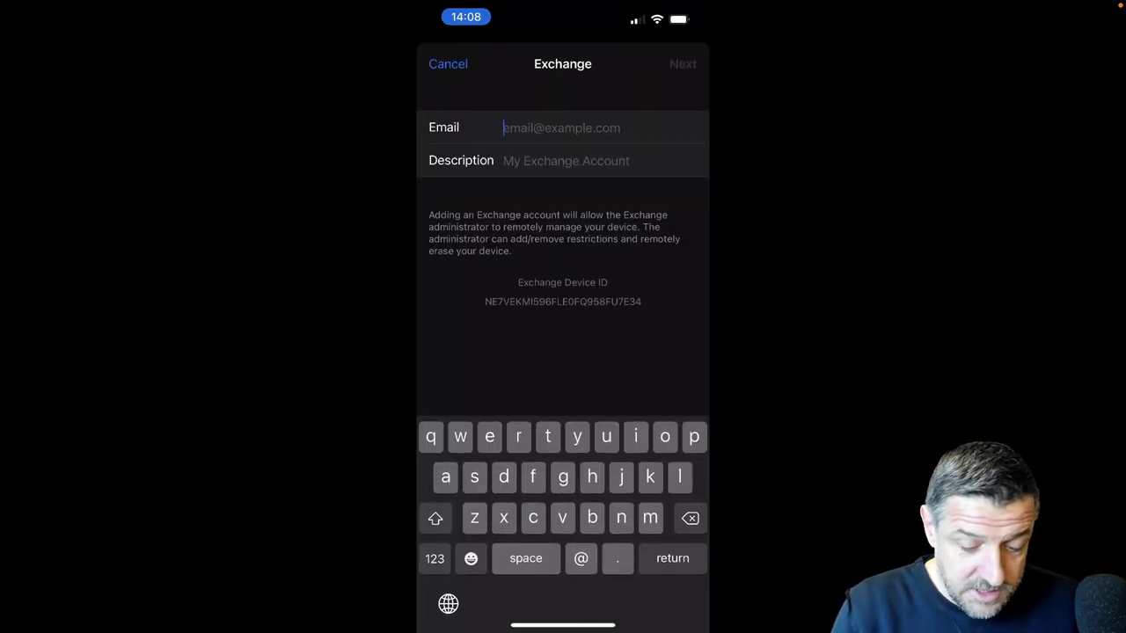
pyautogui.write('alex')
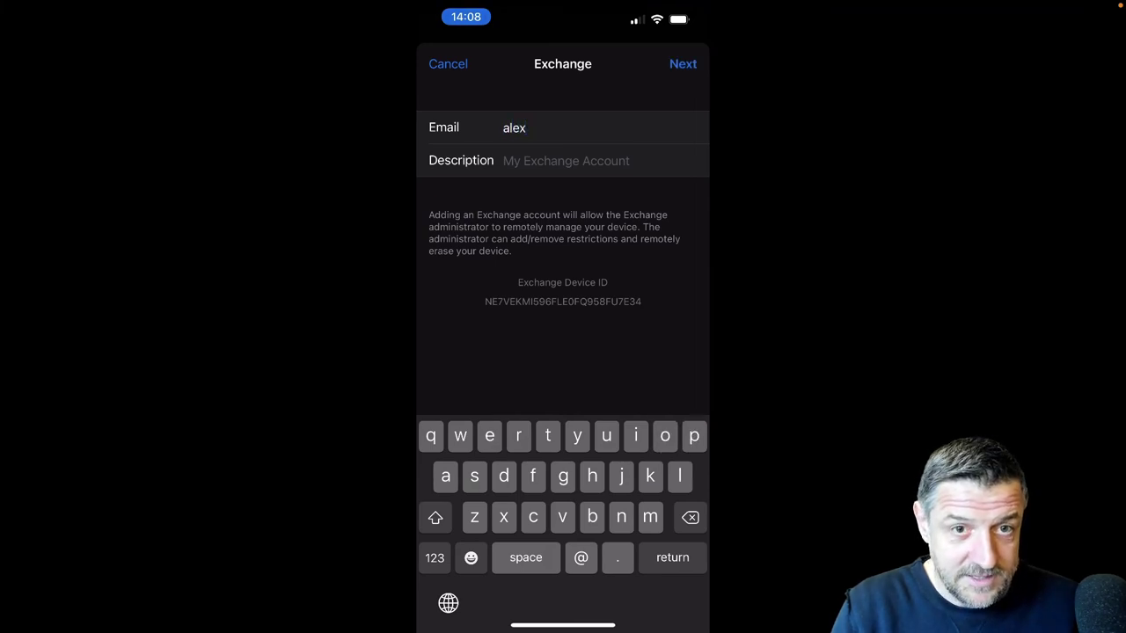
pyautogui.click(470, 558)
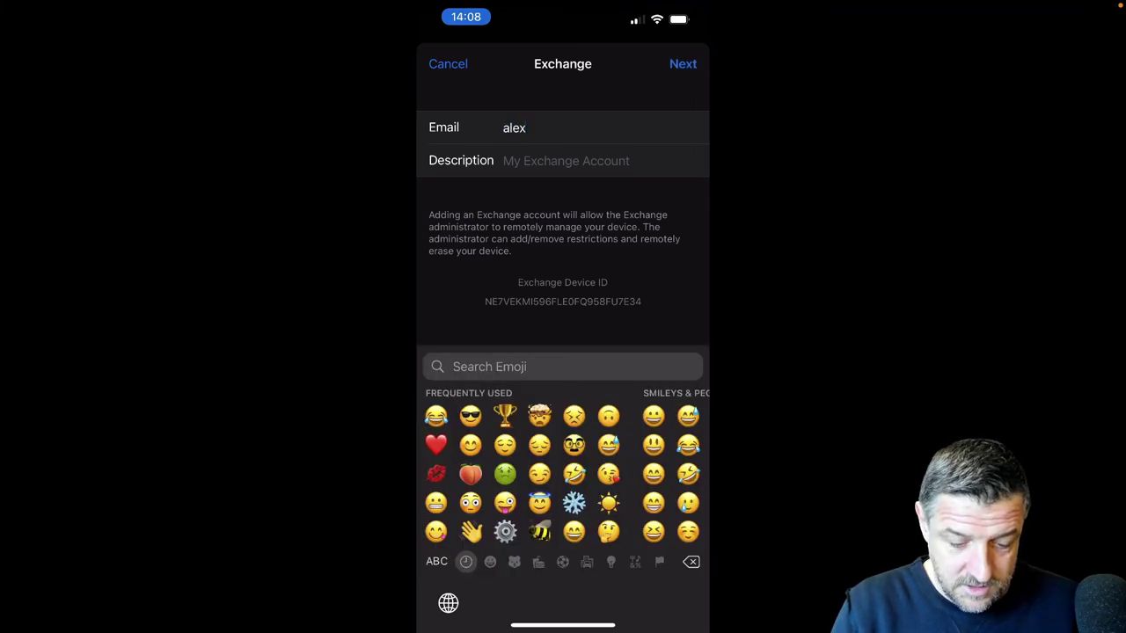
pyautogui.click(436, 561)
pyautogui.click(435, 558)
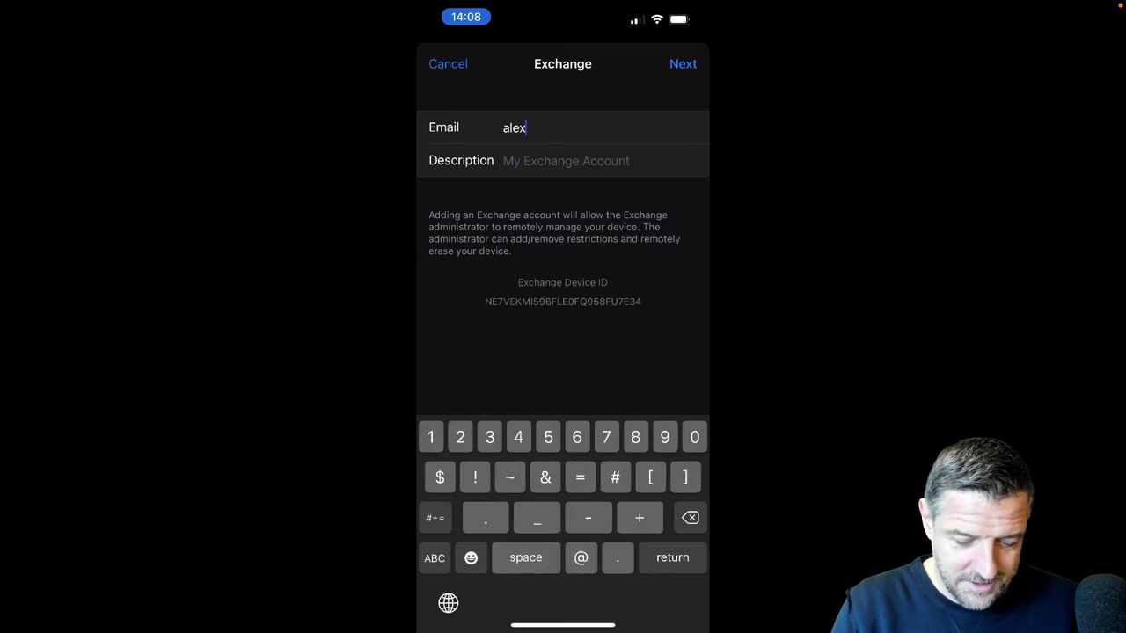
pyautogui.click(580, 558)
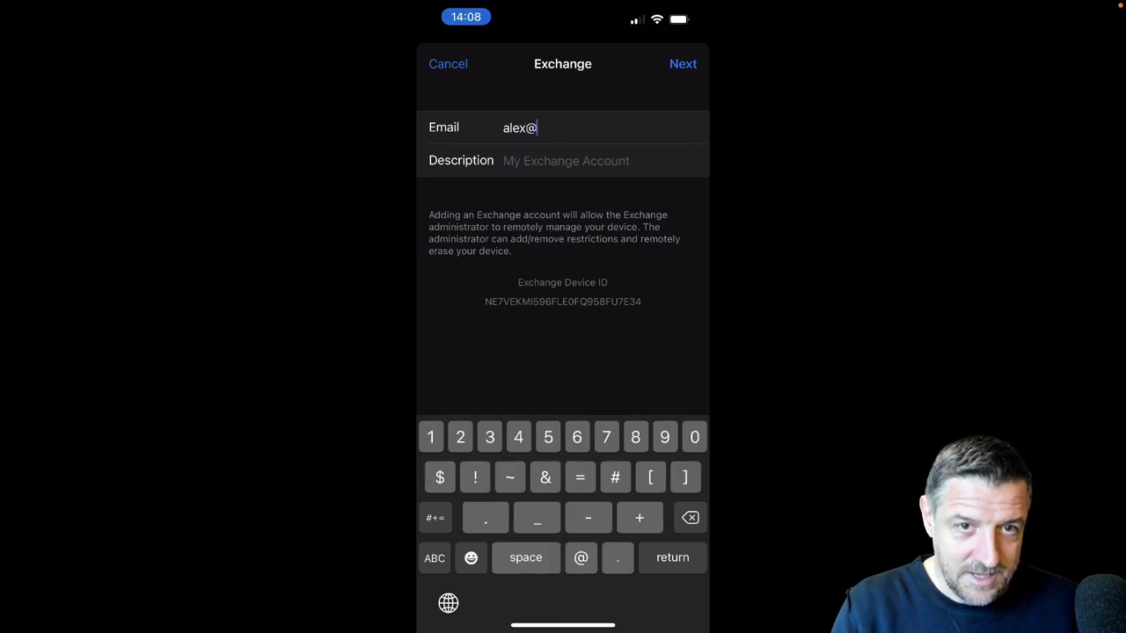
pyautogui.click(434, 557)
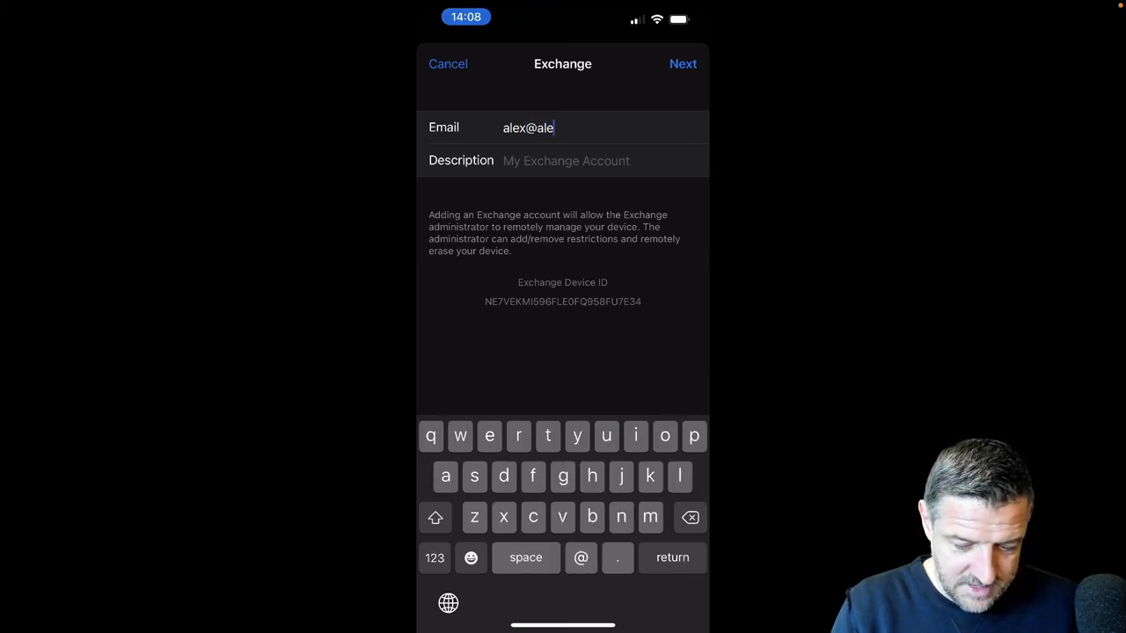
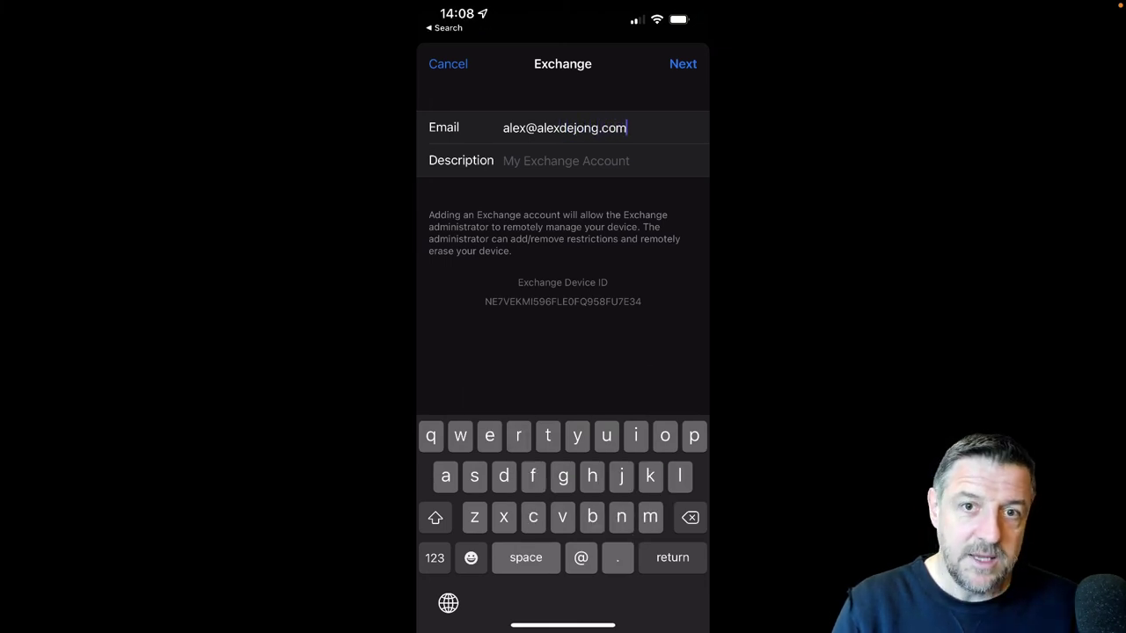
# Sign in to Exchange, get blocked as an unapproved app, and dismiss the message
pyautogui.press('Return')
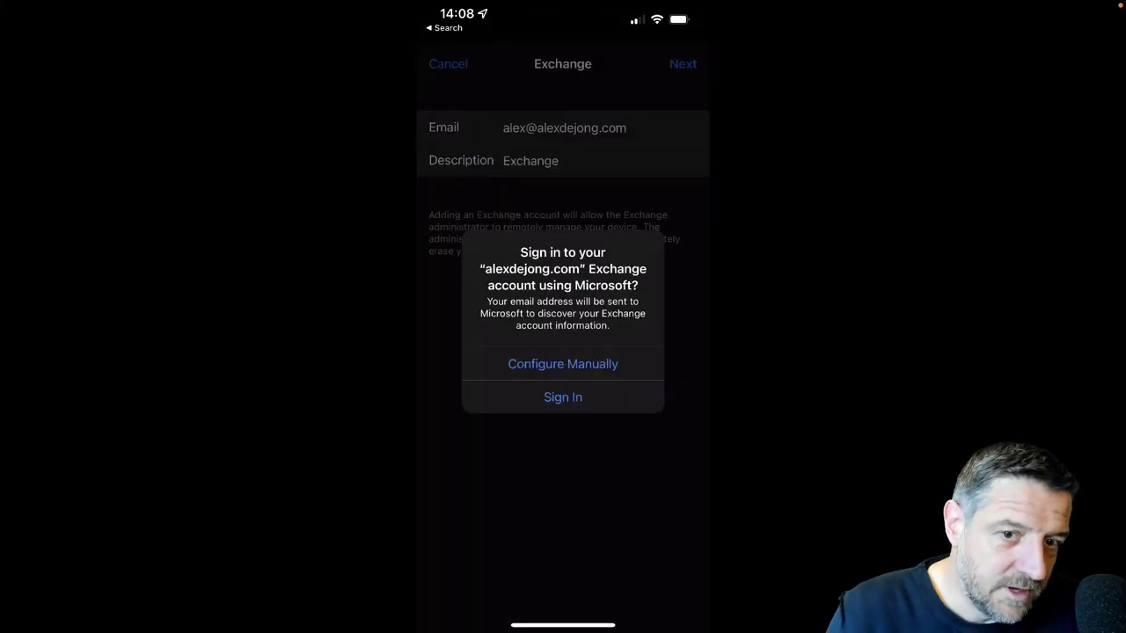
pyautogui.click(563, 397)
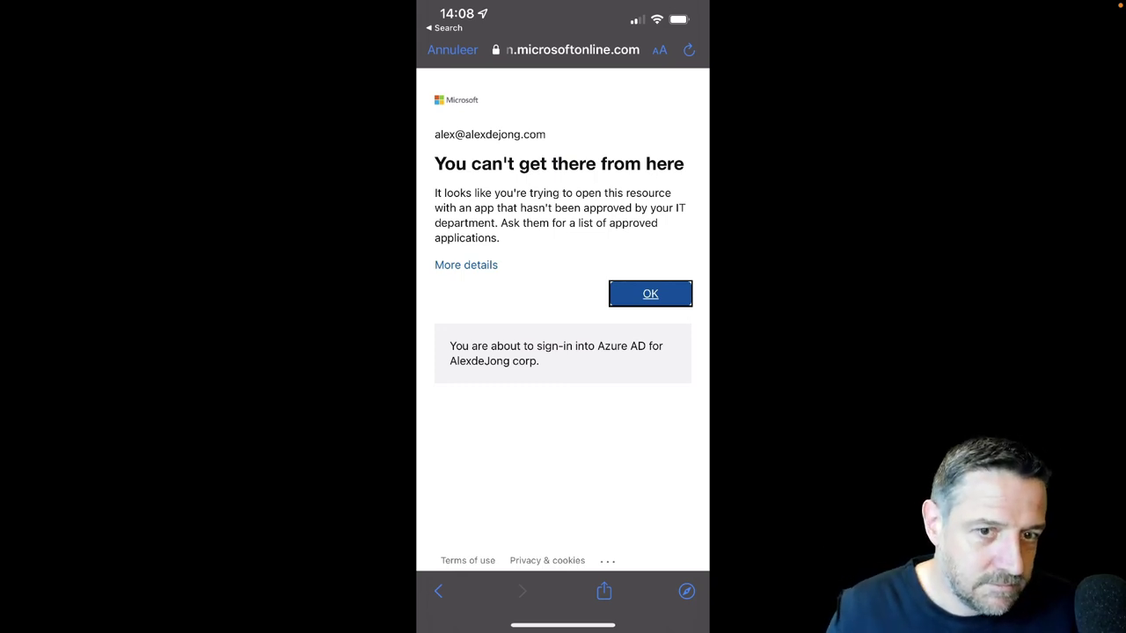
pyautogui.click(653, 295)
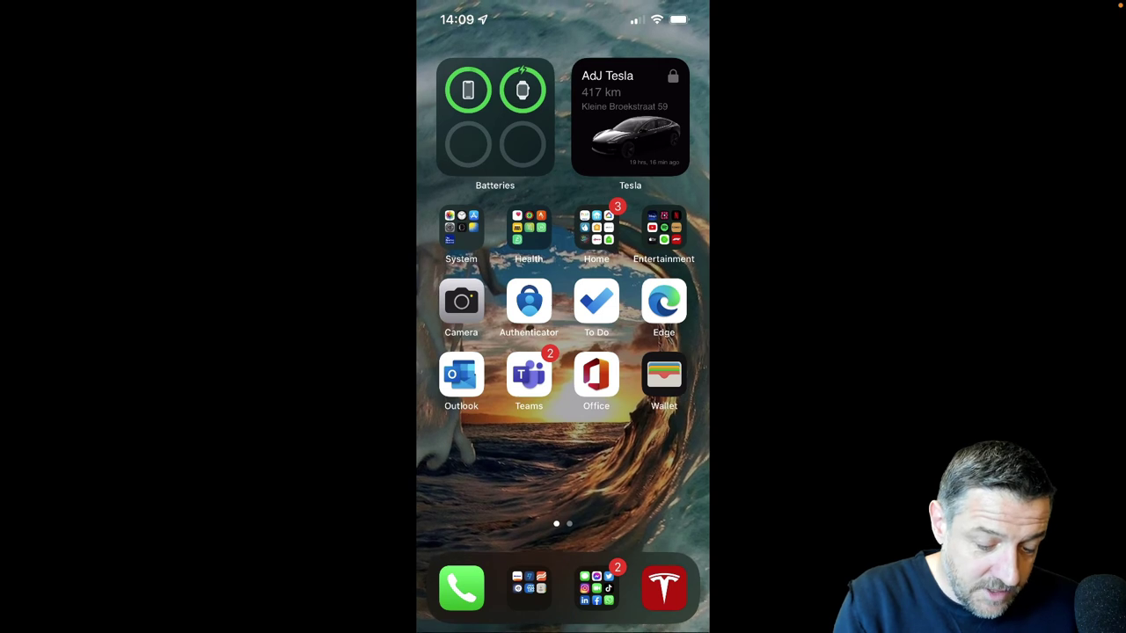
# Unlock Outlook with the organization PIN, read the Parallels survey email, then open Screen Mirroring
pyautogui.click(460, 378)
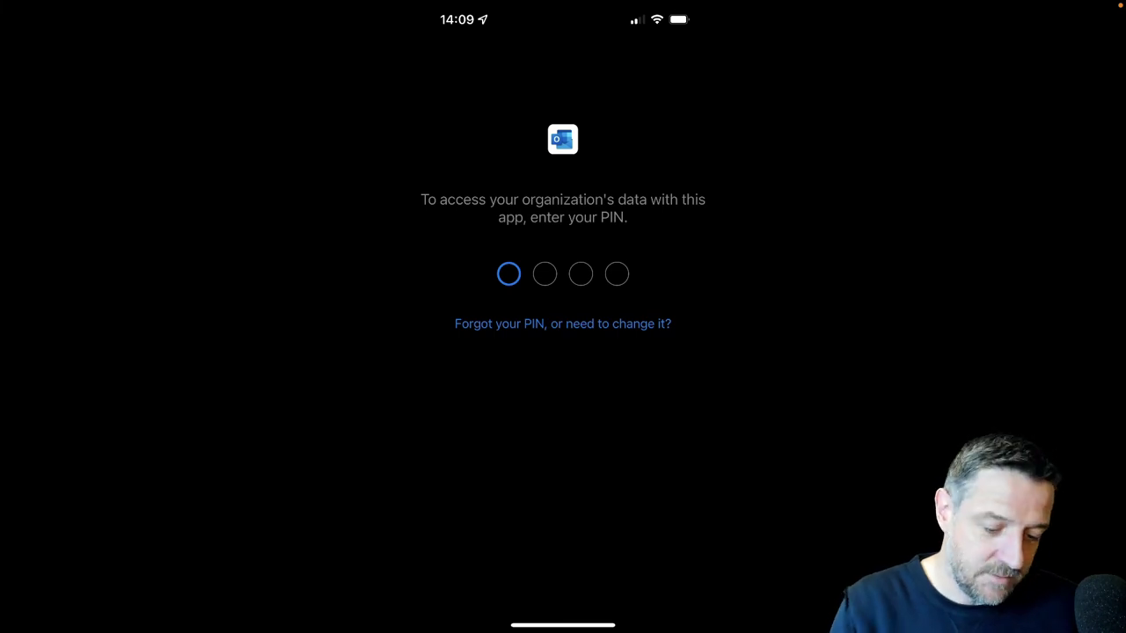
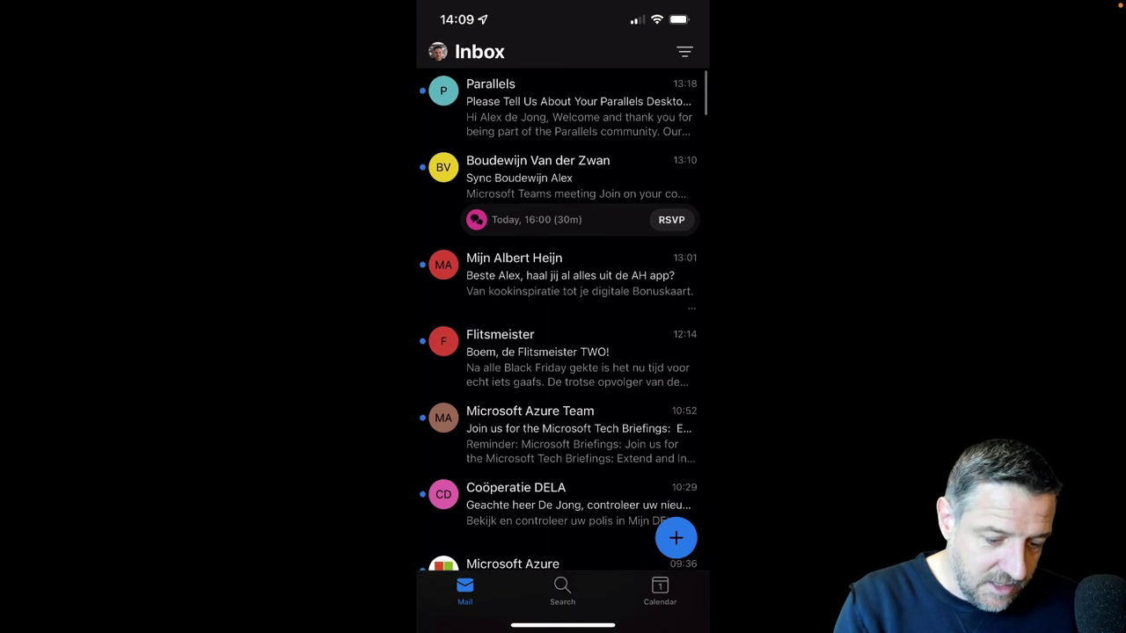
pyautogui.click(563, 106)
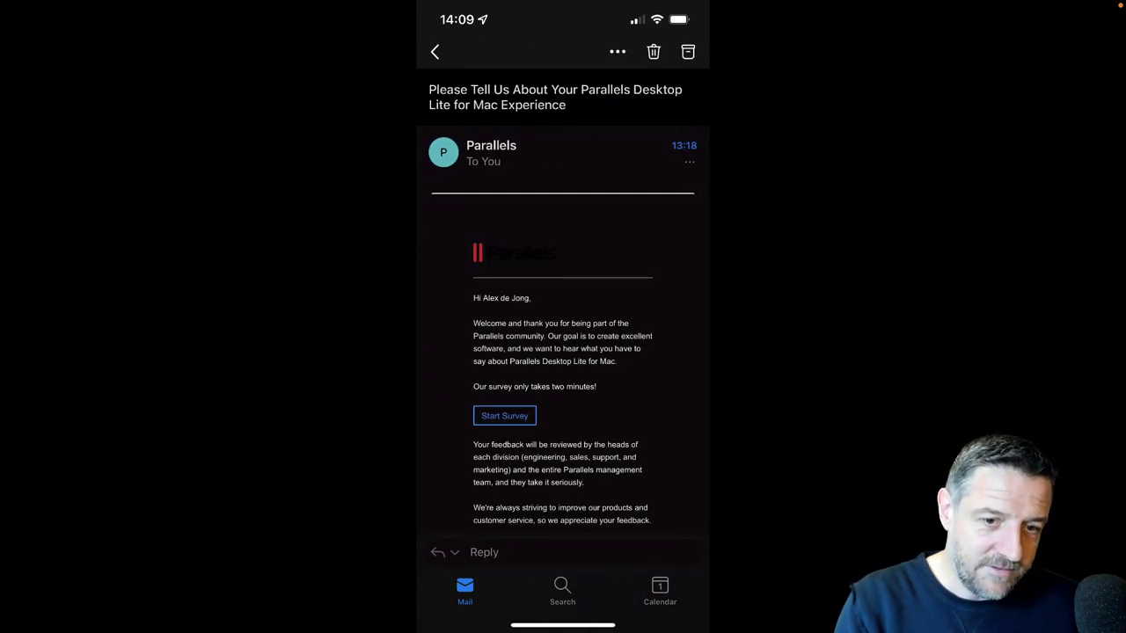
pyautogui.scroll(-2, 562, 334)
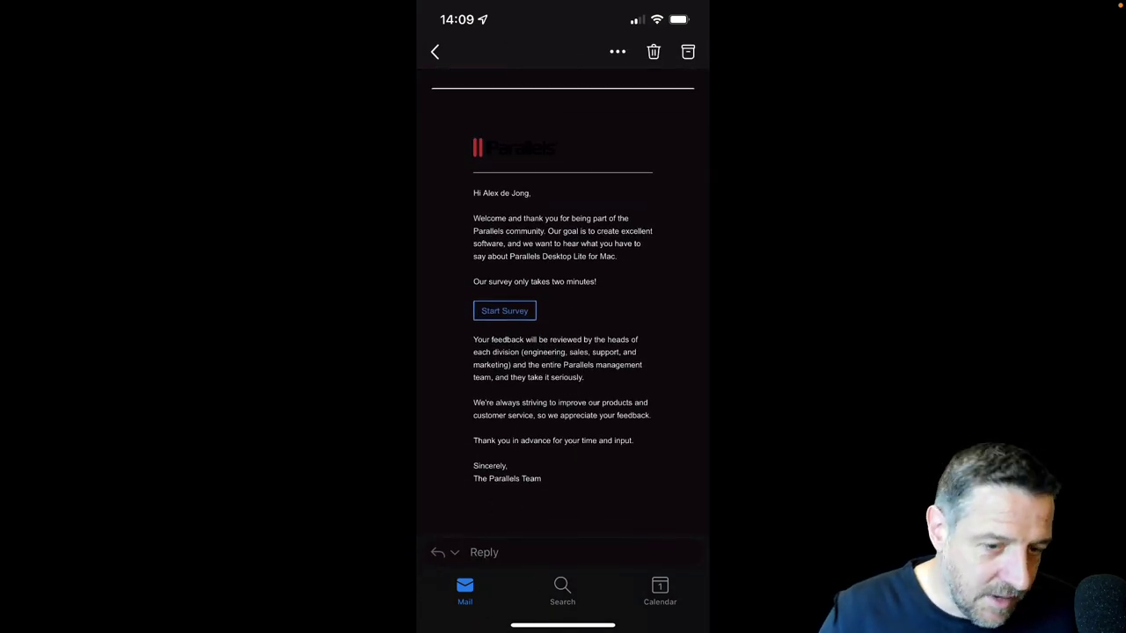
pyautogui.moveTo(685, 4); pyautogui.dragTo(633, 264)
pyautogui.click(530, 262)
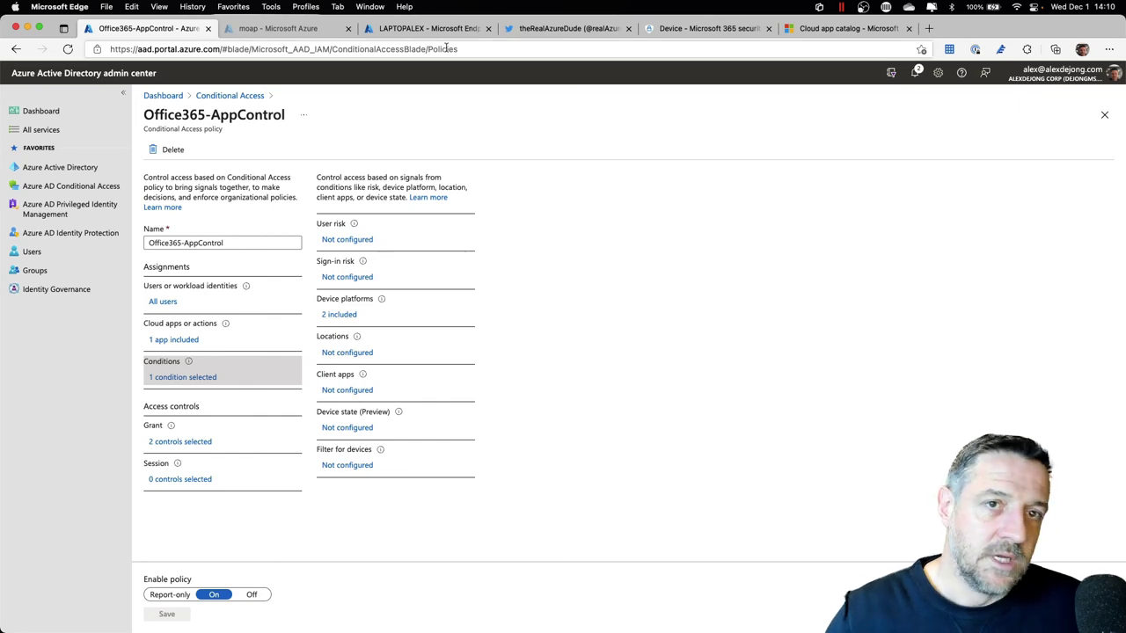
# In Endpoint Manager, review compliance of the 7 devices in All devices, then go to Apps
pyautogui.click(428, 28)
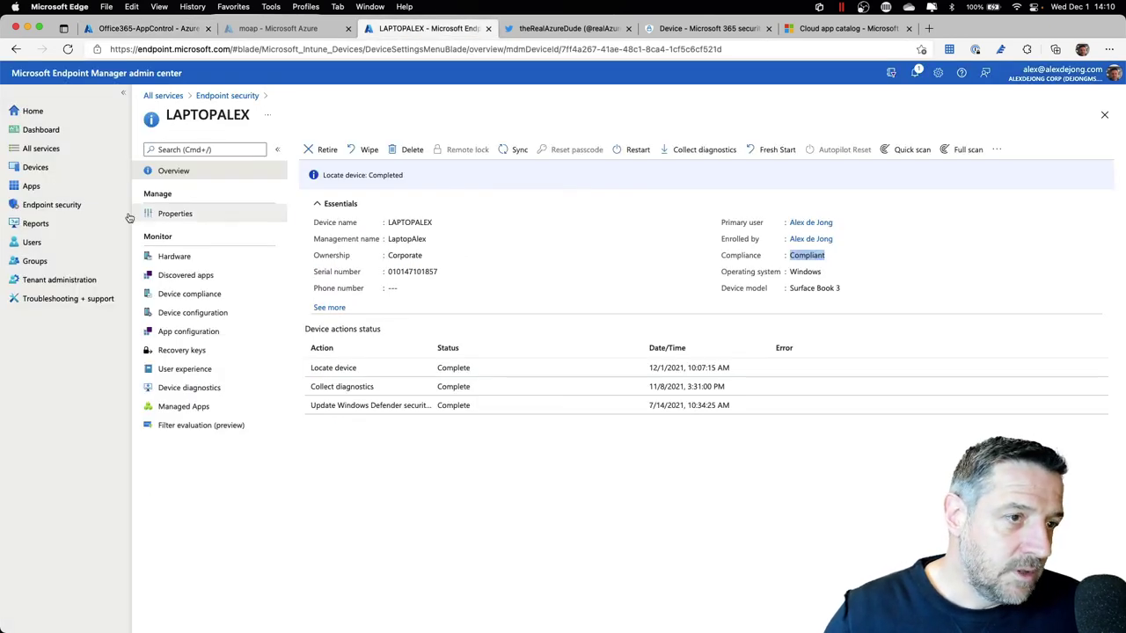
pyautogui.click(51, 167)
pyautogui.click(177, 190)
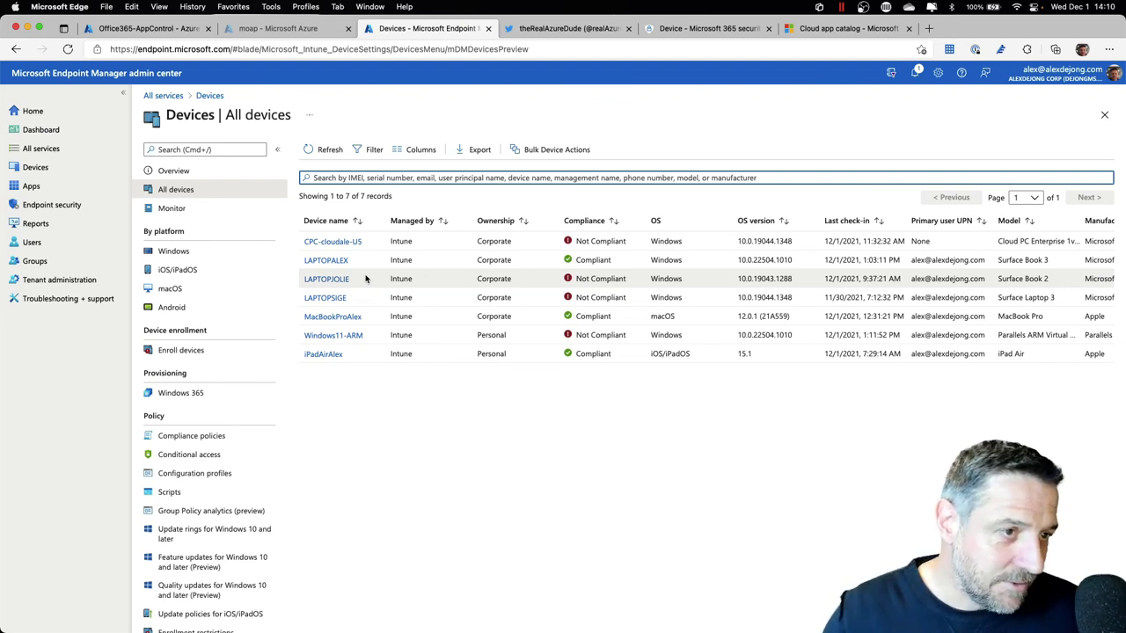
pyautogui.click(44, 183)
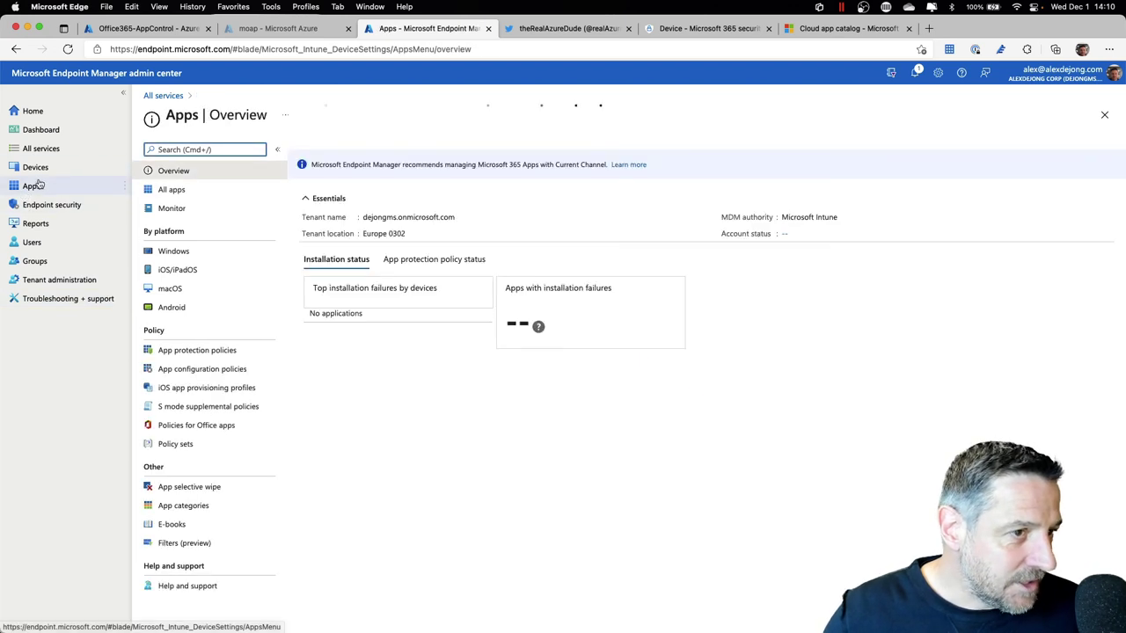
# Open the properties of the 'All - Office365App - Protection' app protection policy
pyautogui.click(186, 351)
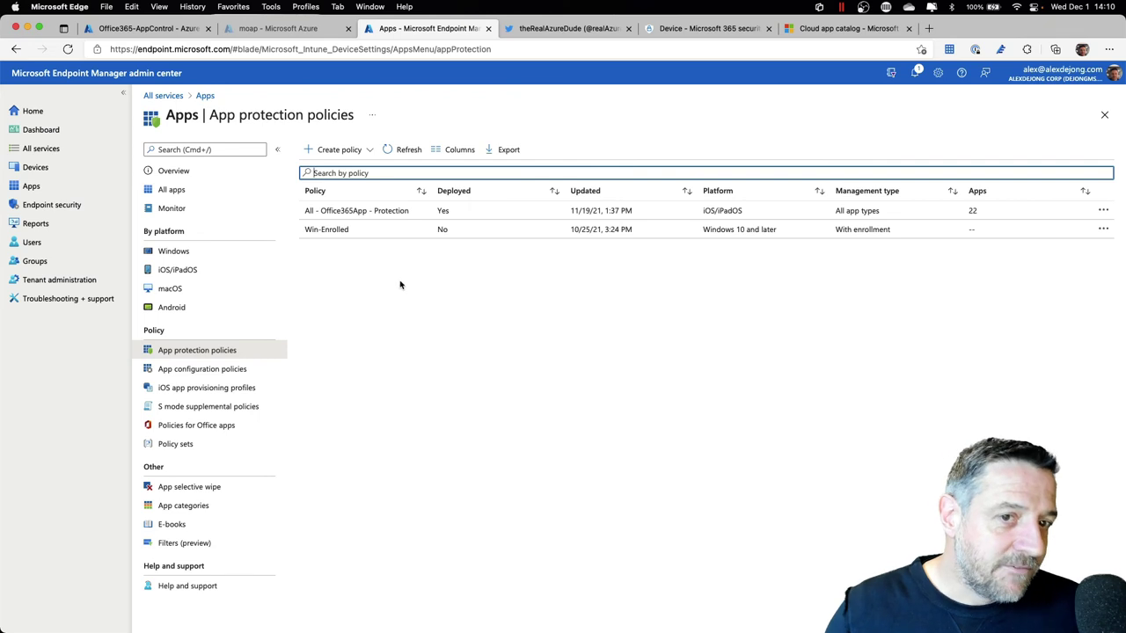
pyautogui.click(367, 214)
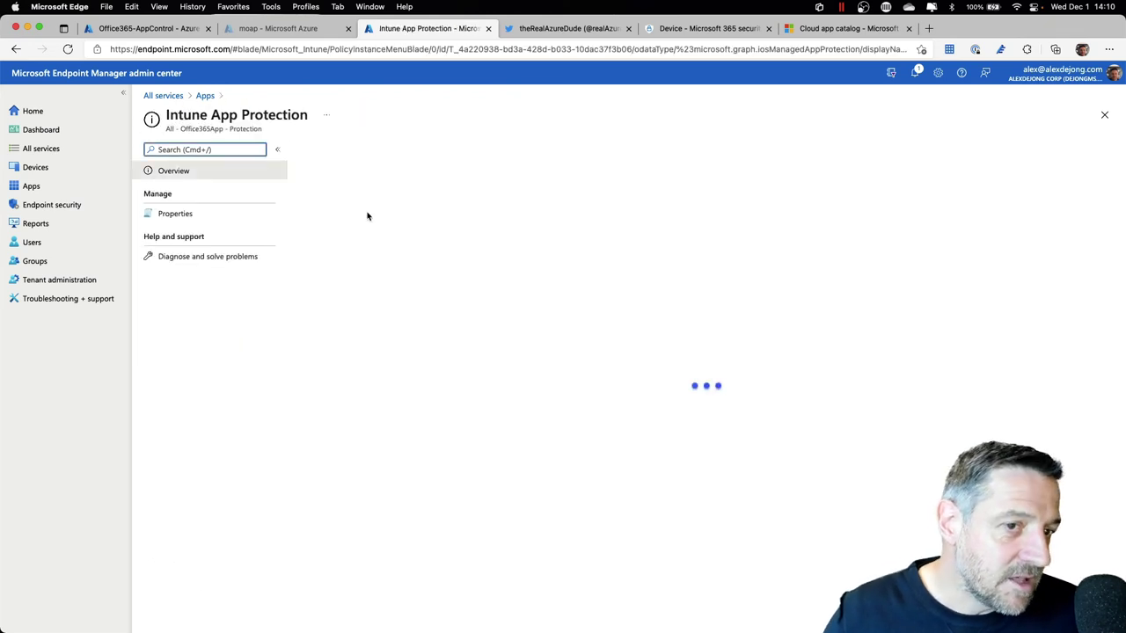
pyautogui.click(182, 213)
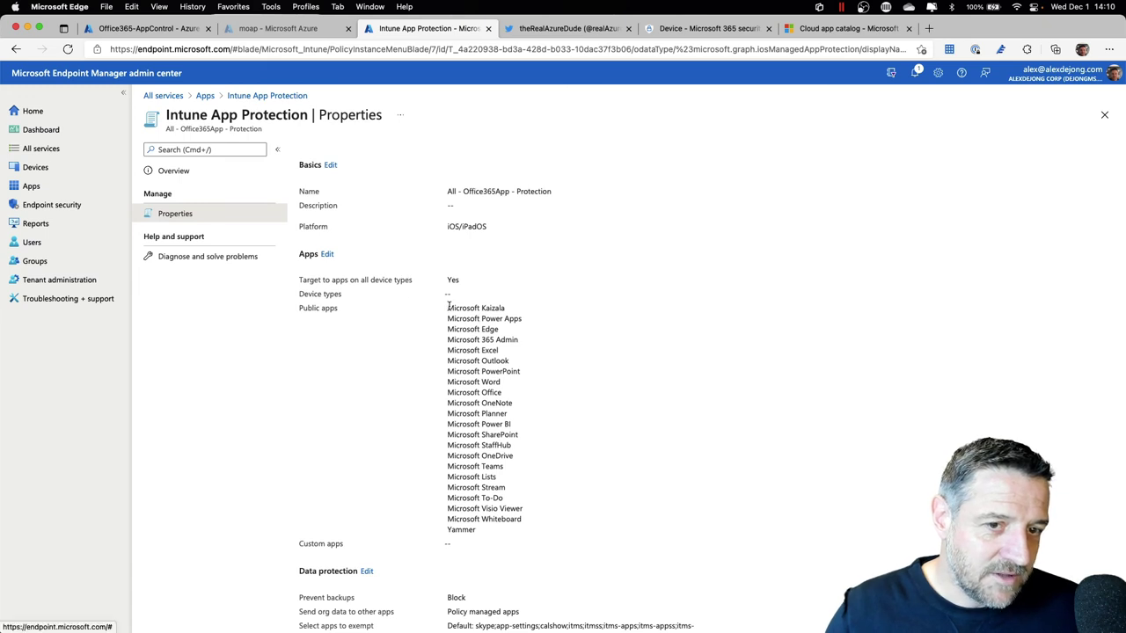
# Review its protected public apps and the save-copies setting allowing OneDrive and SharePoint
pyautogui.moveTo(448, 305); pyautogui.dragTo(524, 537)
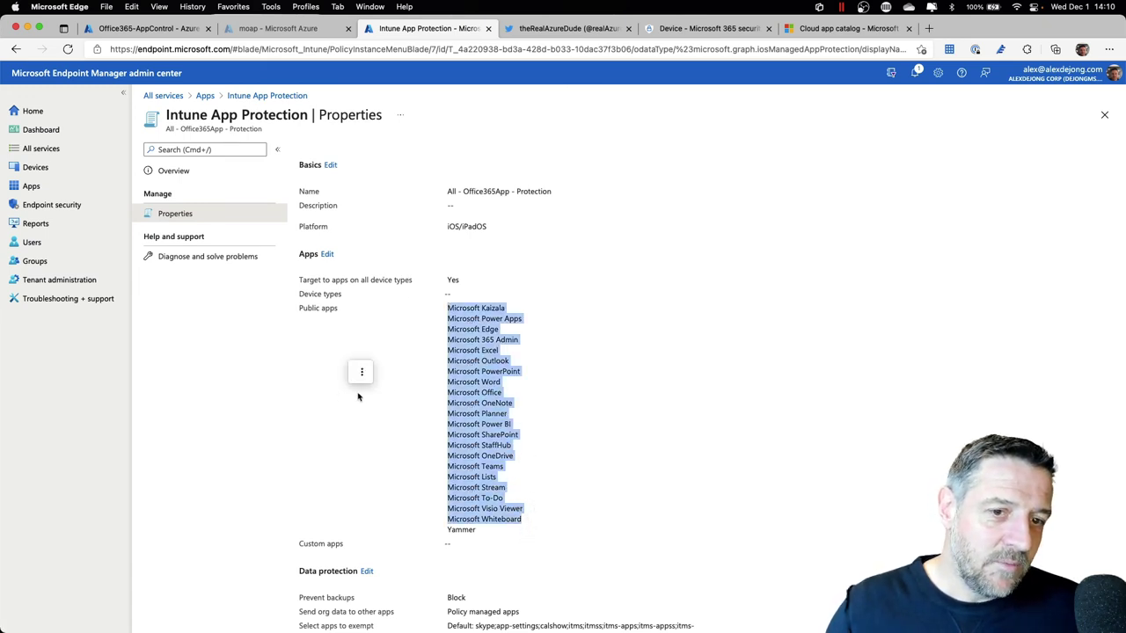
pyautogui.scroll(-3, 495, 214)
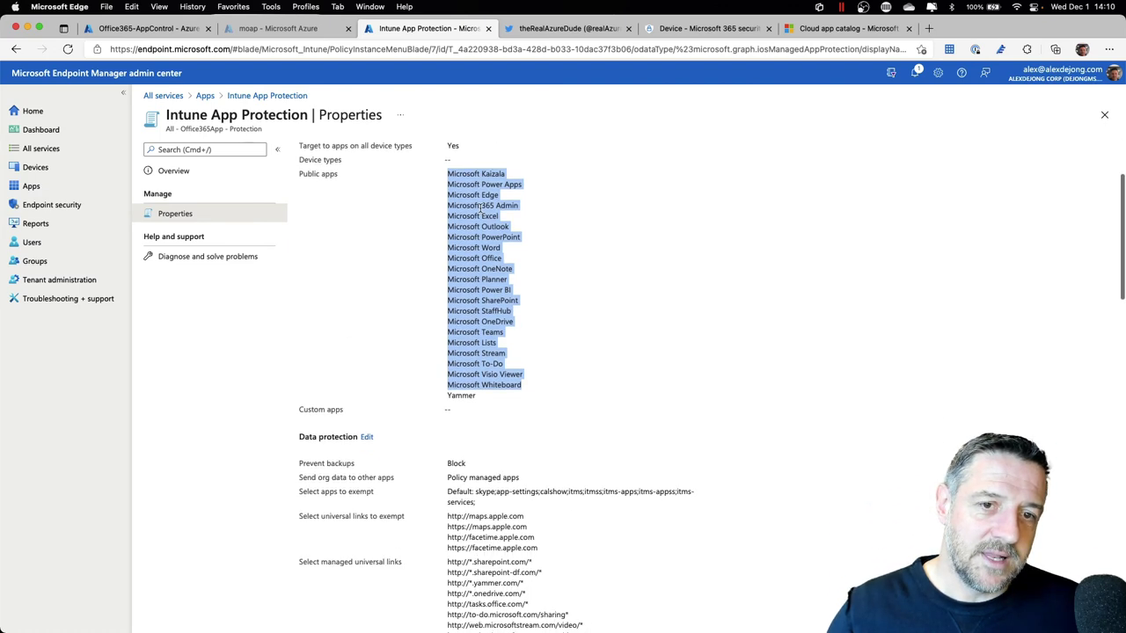
pyautogui.scroll(-8, 480, 209)
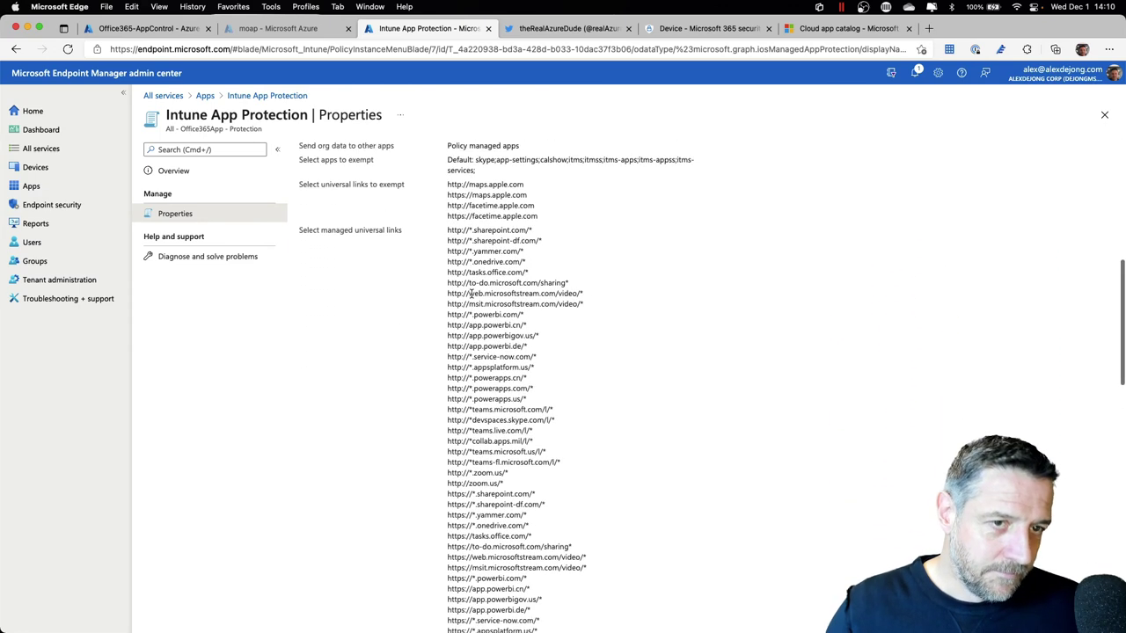
pyautogui.scroll(-13, 471, 295)
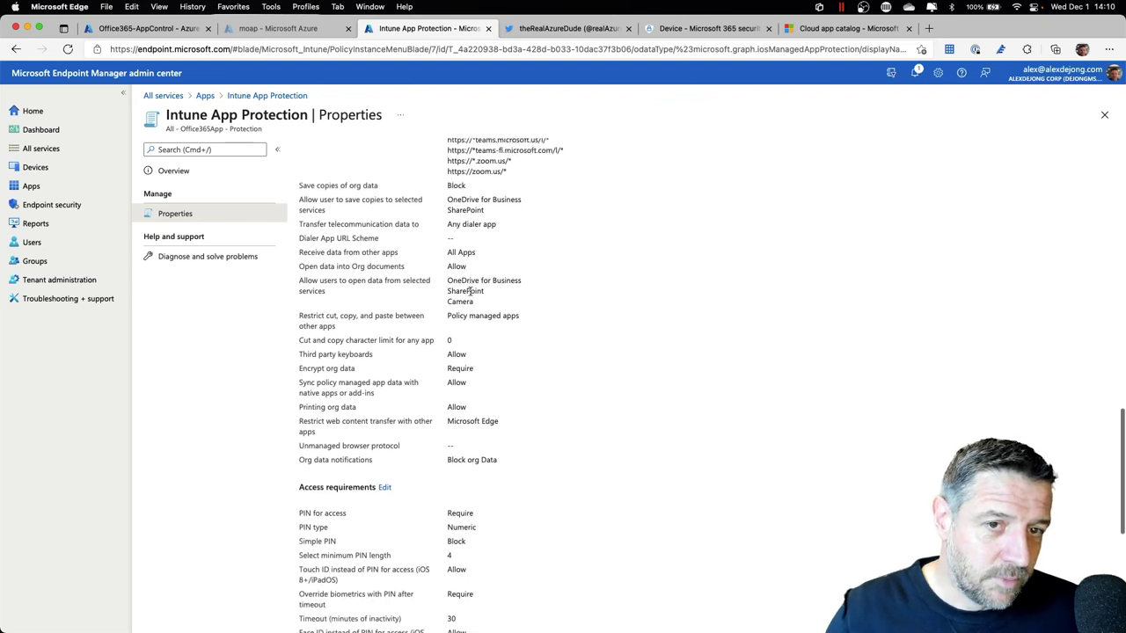
pyautogui.scroll(-1, 470, 290)
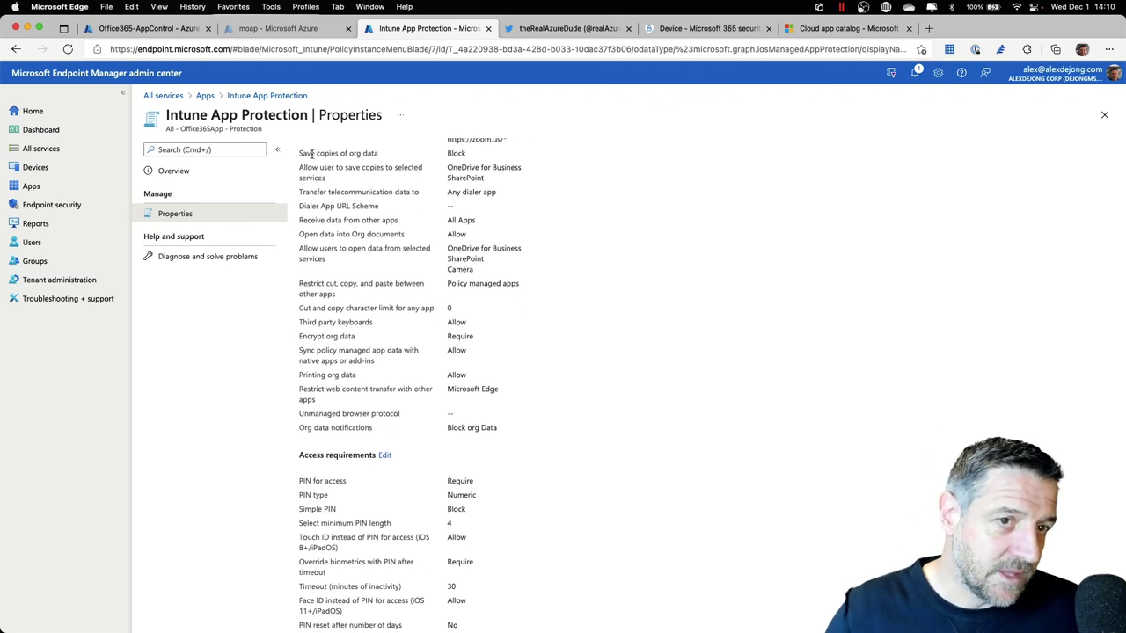
pyautogui.moveTo(311, 153); pyautogui.dragTo(381, 156)
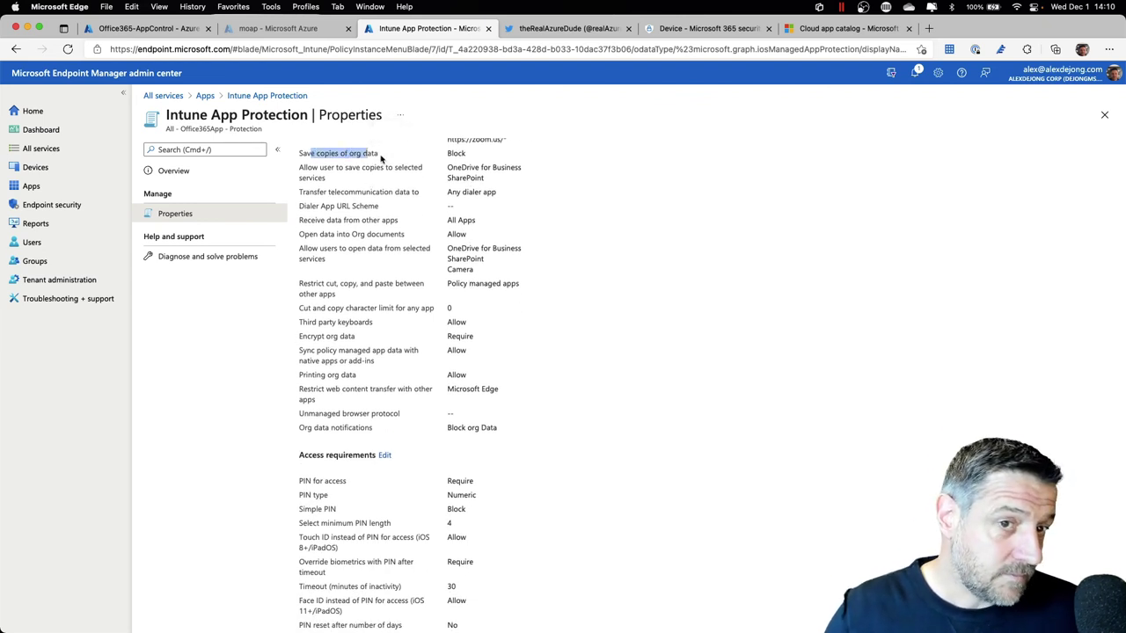
pyautogui.click(376, 154)
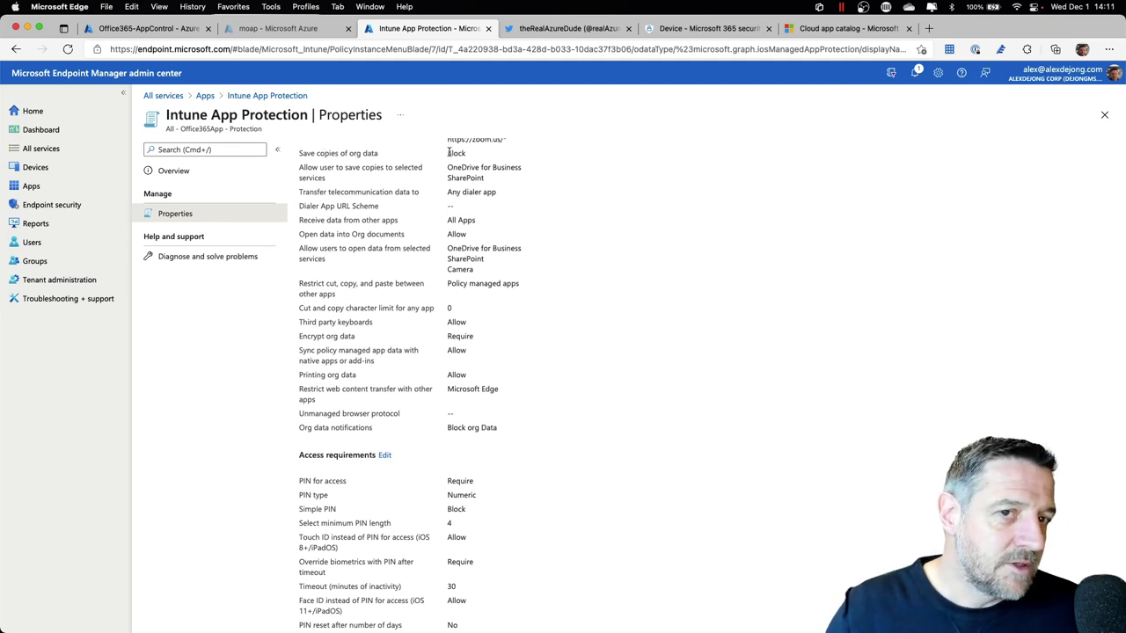
pyautogui.moveTo(447, 165); pyautogui.dragTo(485, 176)
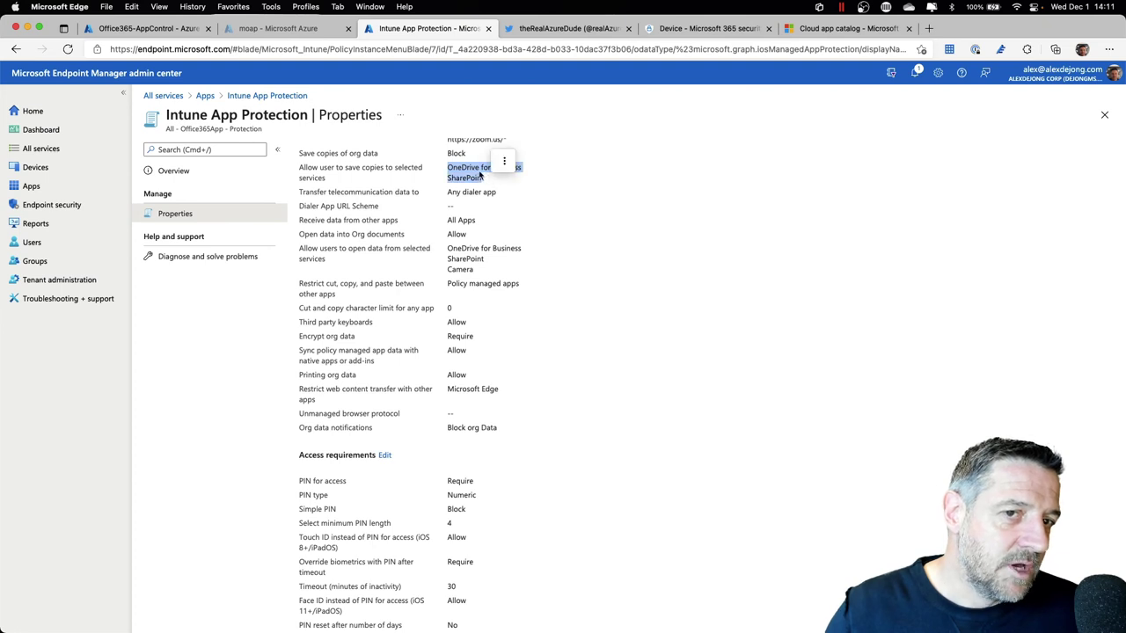
pyautogui.press('super+equal')
pyautogui.press('super+equal')
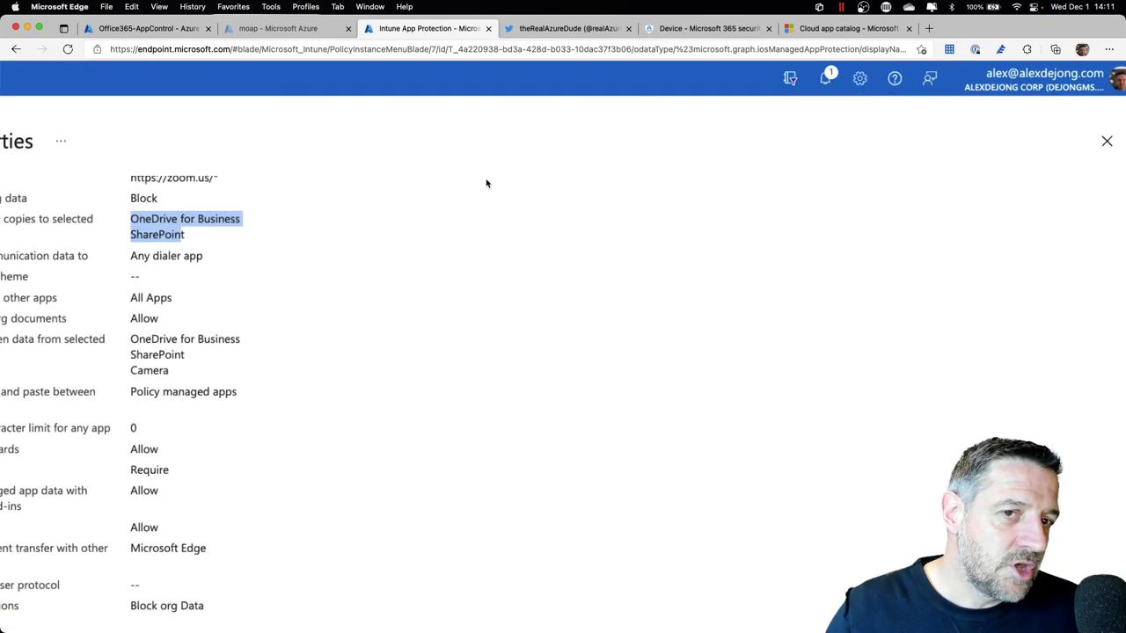
pyautogui.press('super+equal')
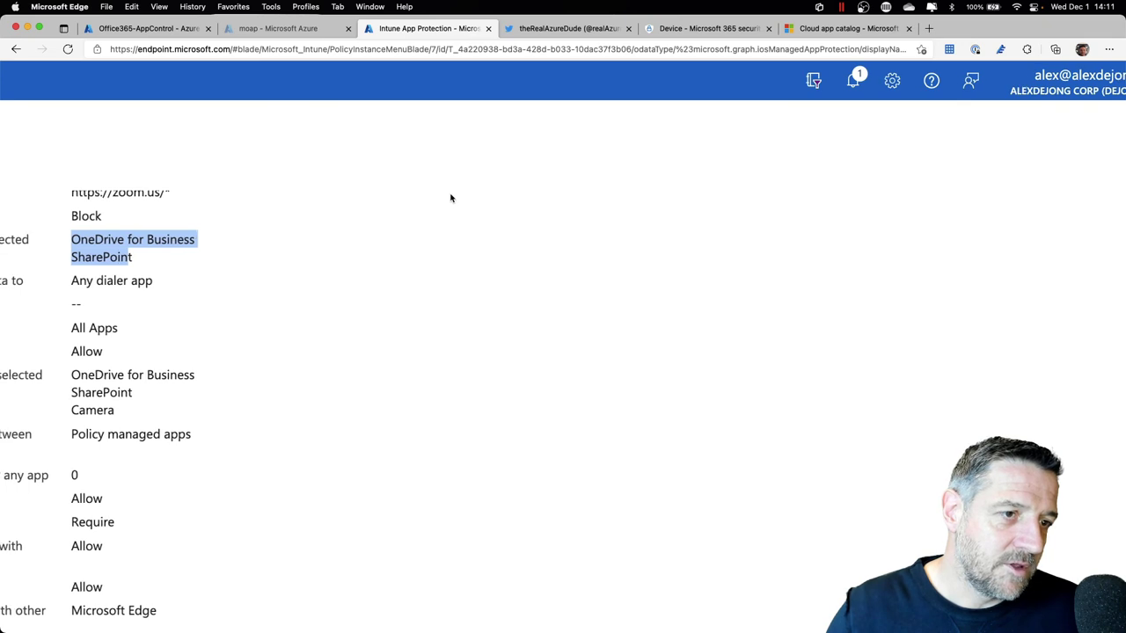
pyautogui.scroll(-2, 438, 208)
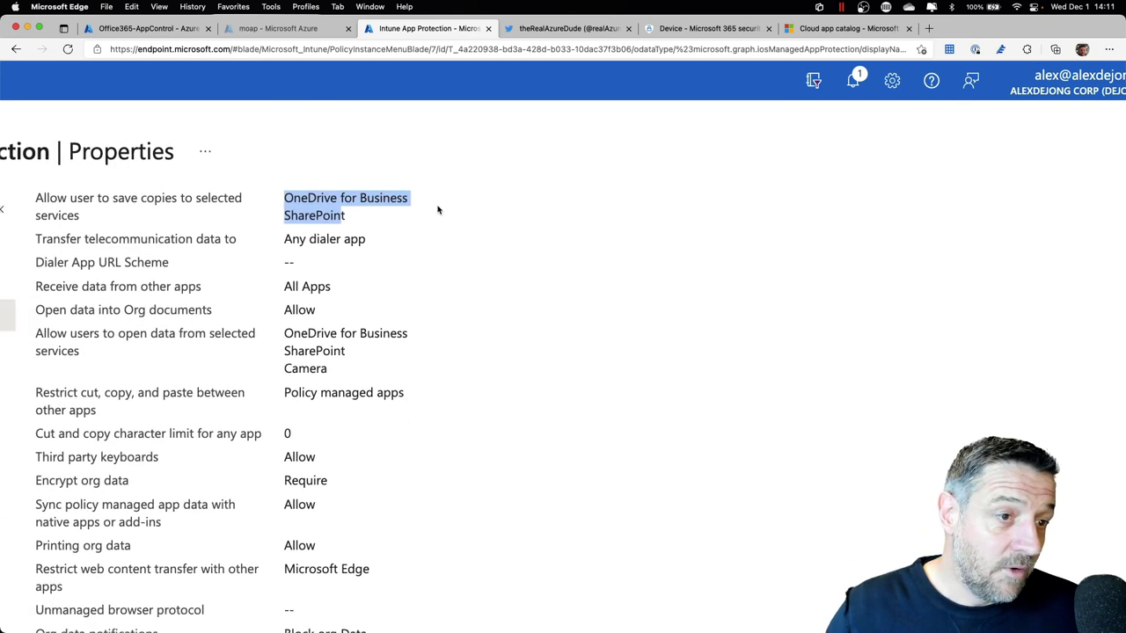
pyautogui.scroll(-1, 369, 311)
pyautogui.scroll(-3, 369, 312)
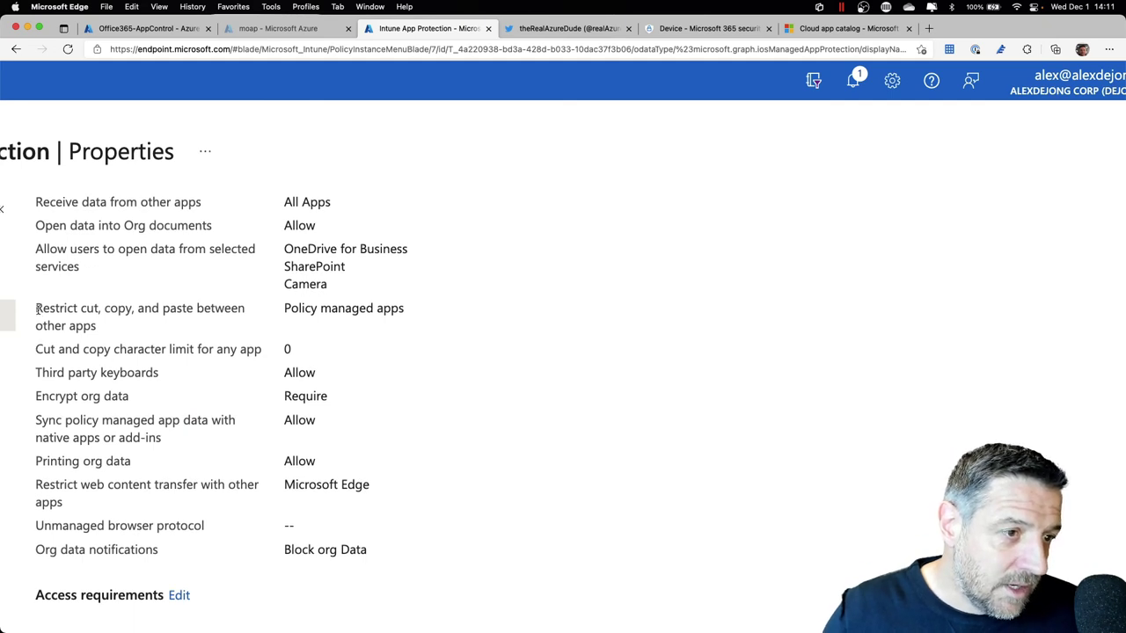
pyautogui.moveTo(36, 308); pyautogui.dragTo(105, 325)
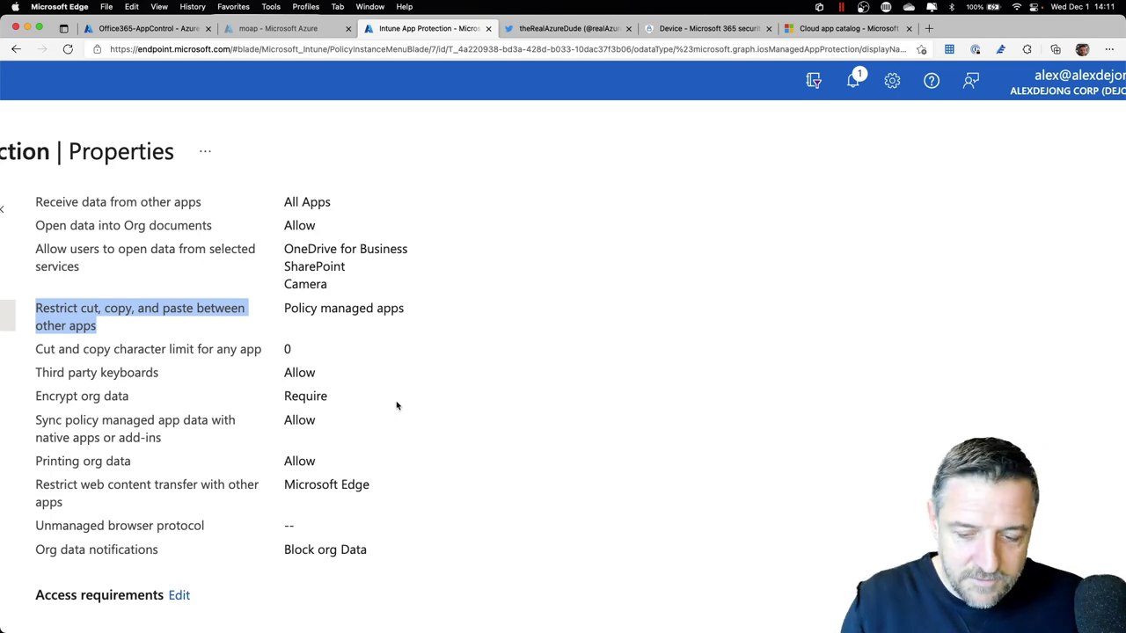
pyautogui.scroll(-5, 405, 390)
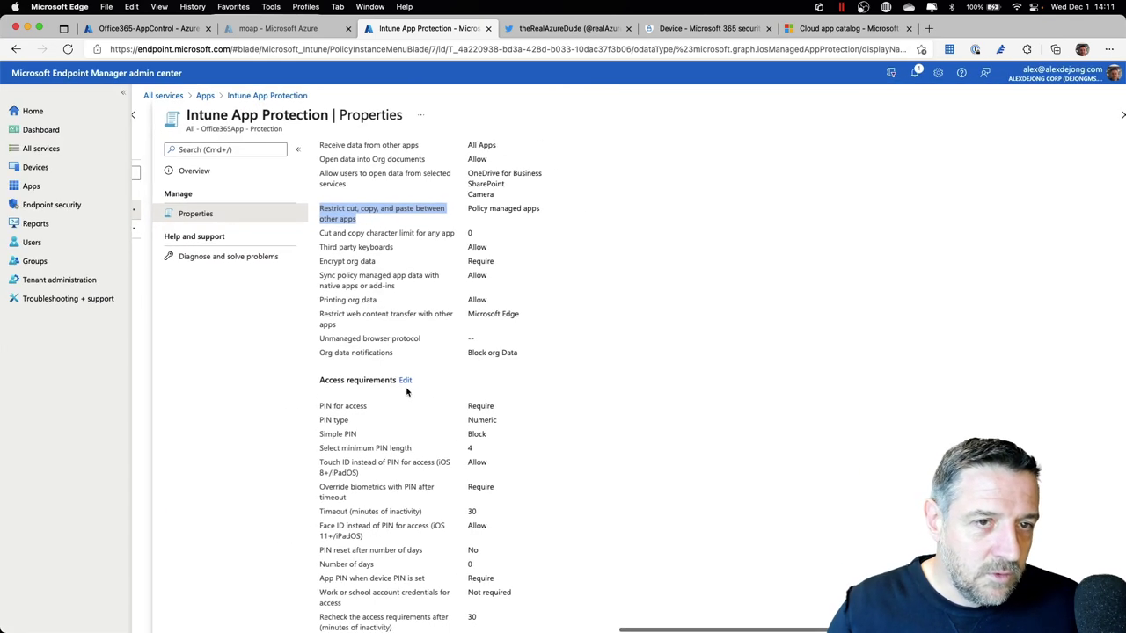
pyautogui.hscroll(1, 407, 392)
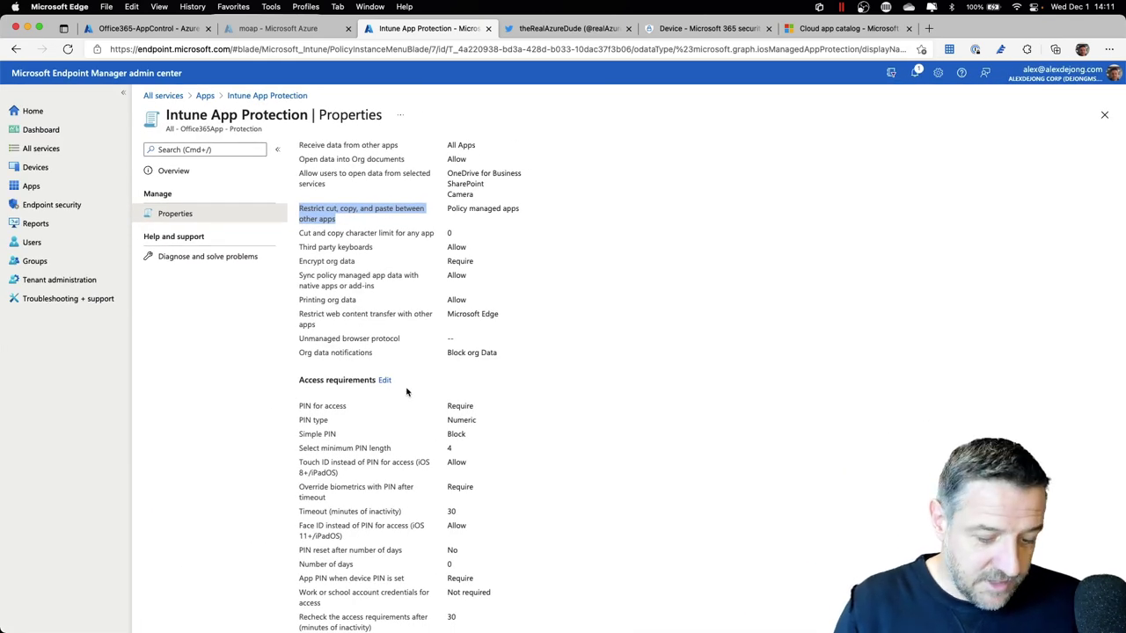
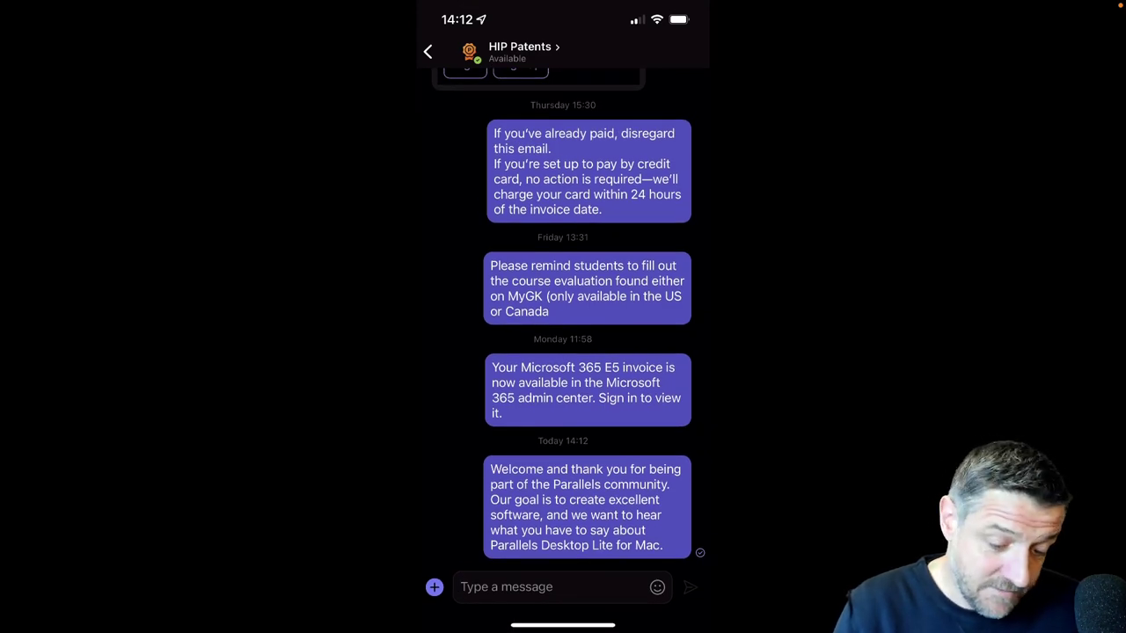
# Launch LinkedIn from the Social folder and refresh its notifications
pyautogui.moveTo(562, 625); pyautogui.dragTo(562, 352)
pyautogui.click(595, 582)
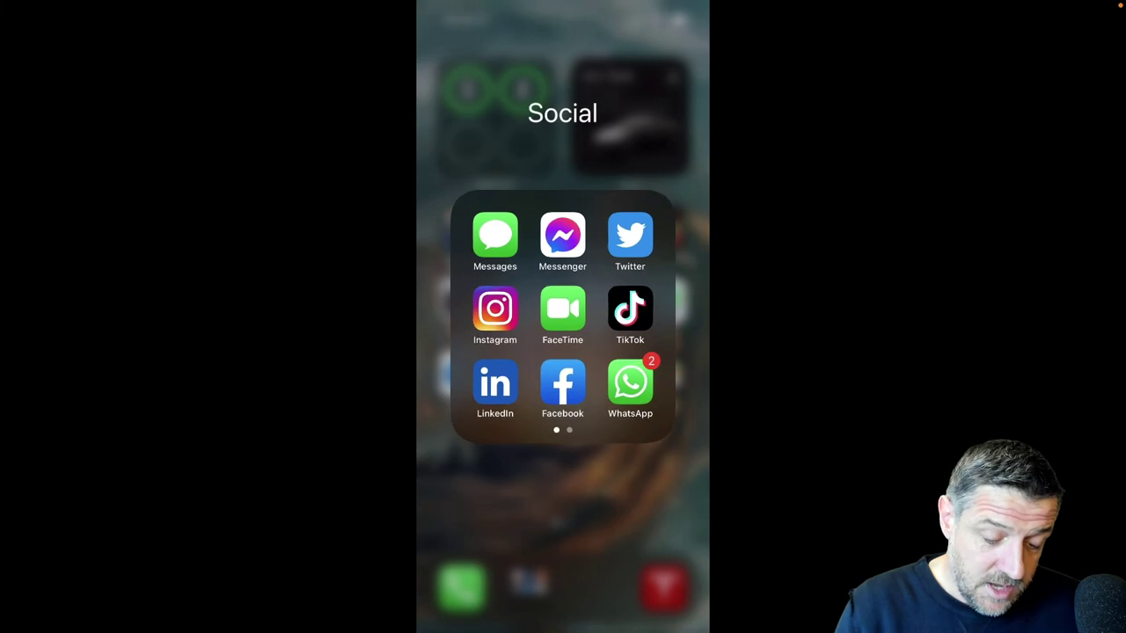
pyautogui.click(494, 382)
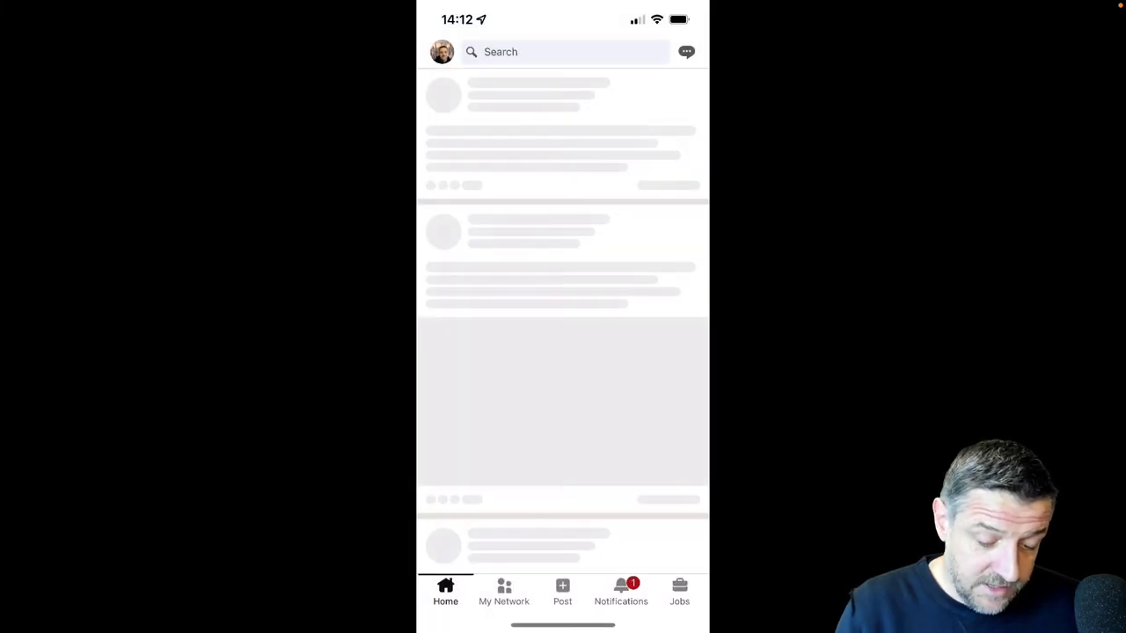
pyautogui.click(620, 591)
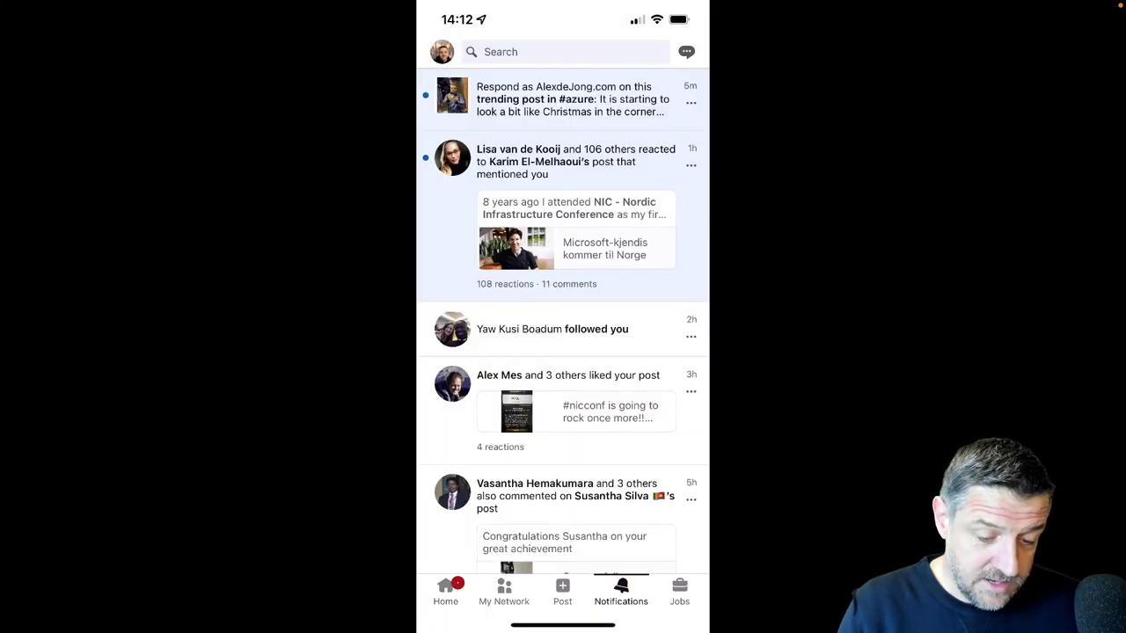
pyautogui.moveTo(562, 229); pyautogui.dragTo(562, 290)
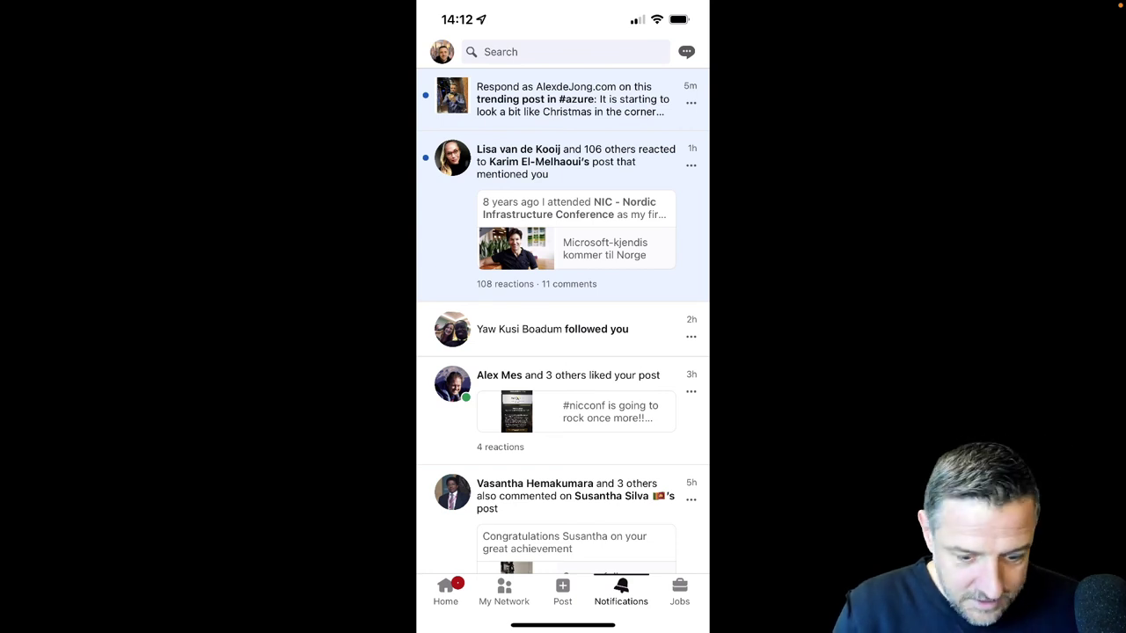
# Try pasting the copied company data into a new post; it is blocked by policy
pyautogui.click(562, 161)
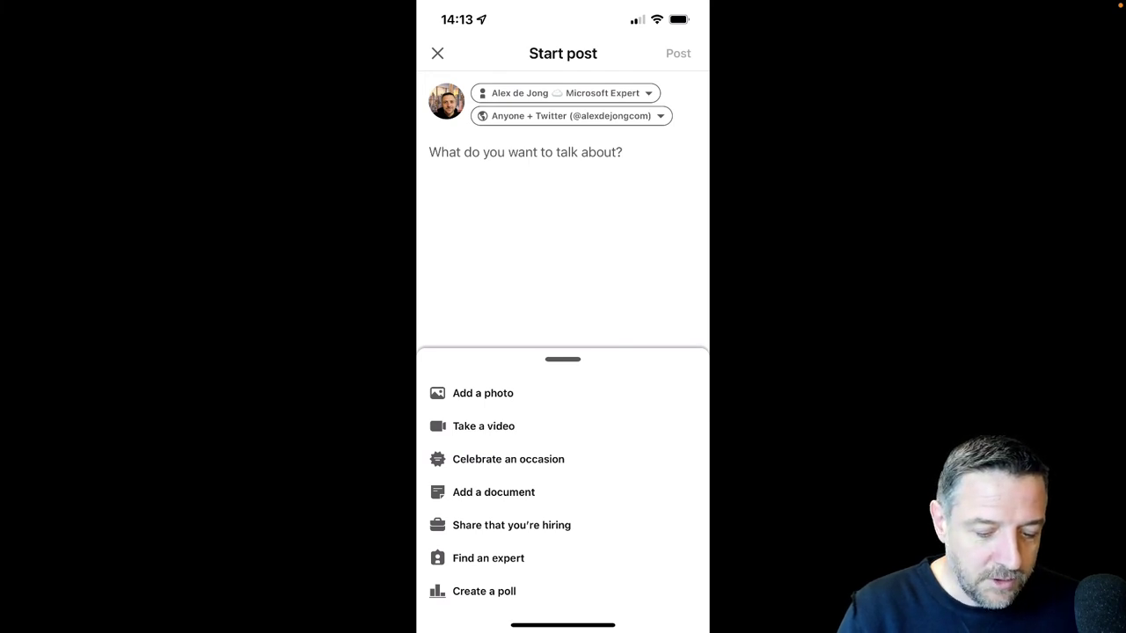
pyautogui.click(431, 151)
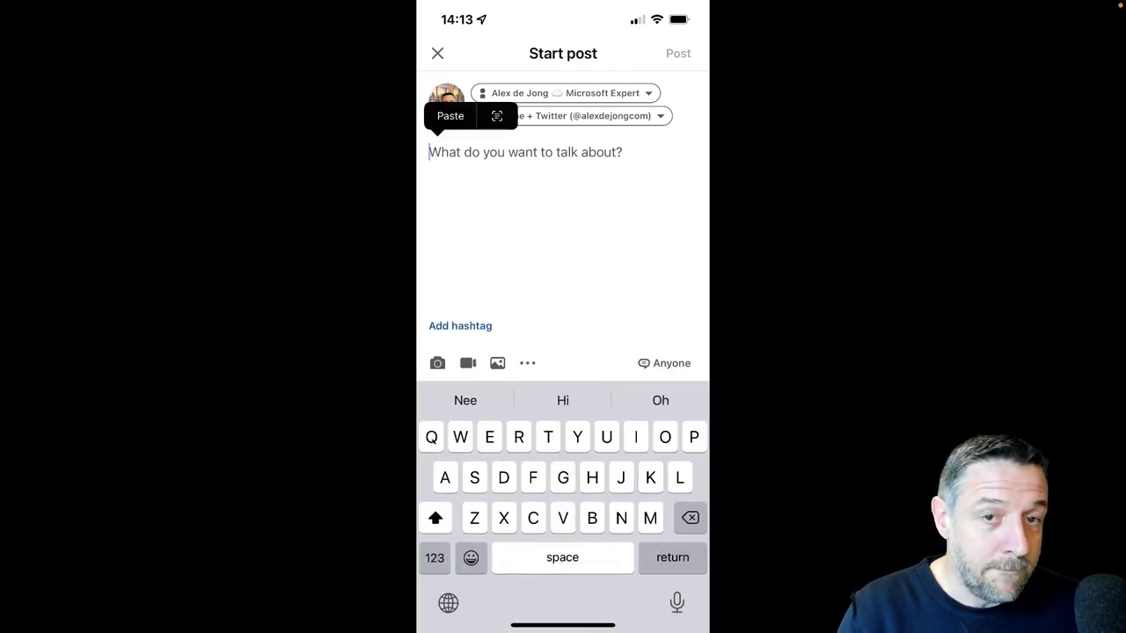
pyautogui.click(449, 116)
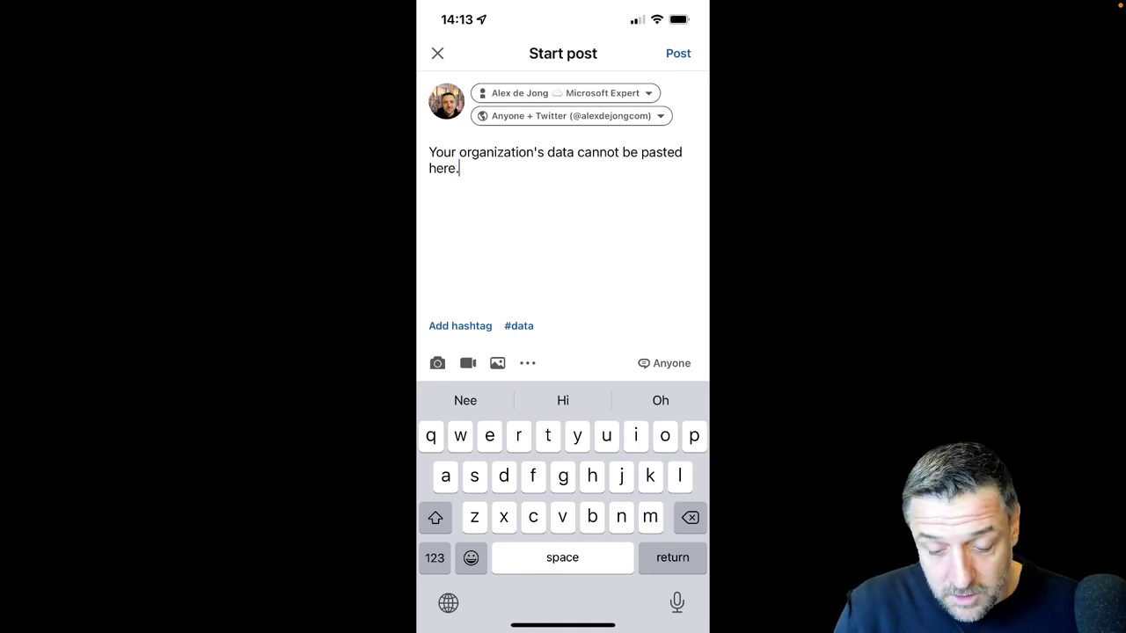
# Stop mirroring the iPhone to the Mac from Control Center
pyautogui.moveTo(677, 4); pyautogui.dragTo(677, 264)
pyautogui.click(528, 254)
pyautogui.click(563, 421)
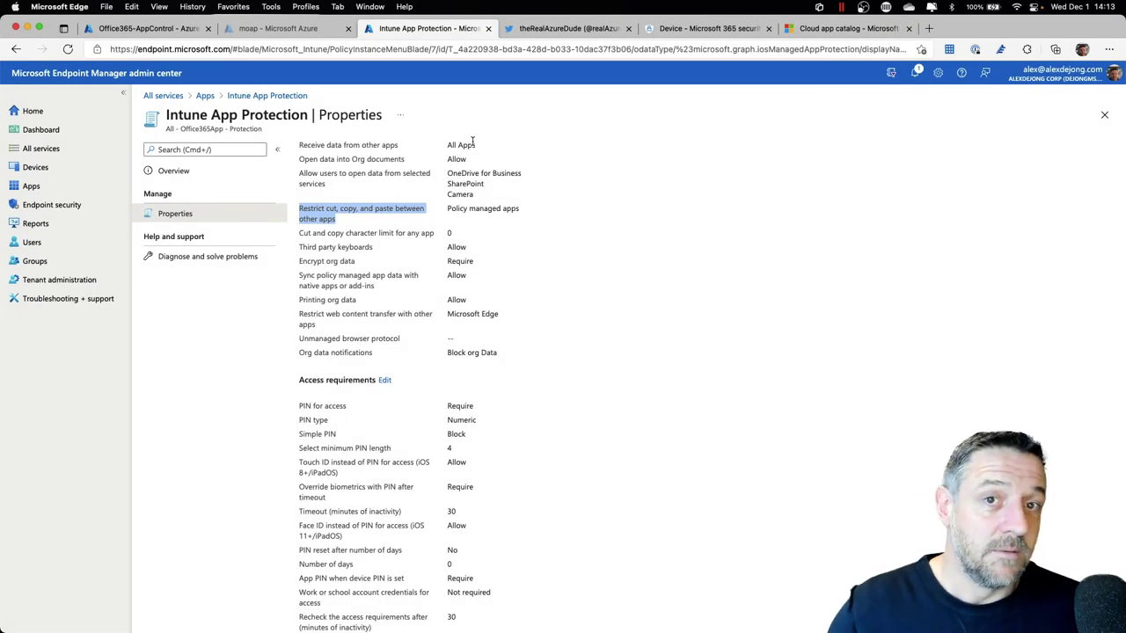
# Show the Twitter-posted Microsoft 365 architecture diagram in Edge
pyautogui.click(567, 28)
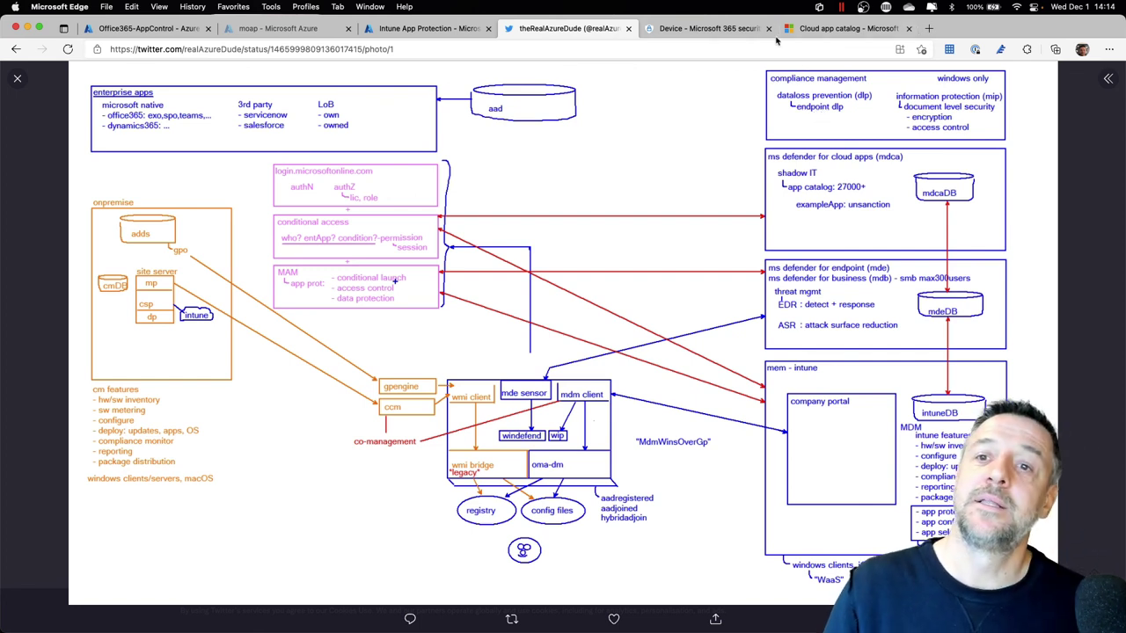
# Load compliance.microsoft.com in the Defender tab and go to Data classification
pyautogui.click(712, 29)
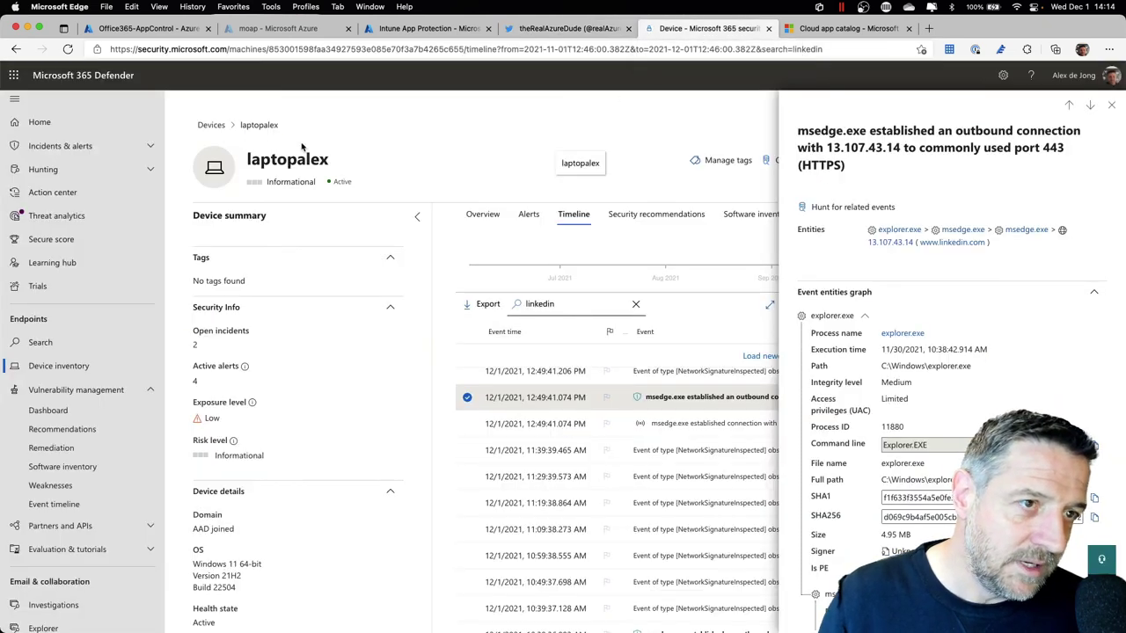
pyautogui.click(211, 51)
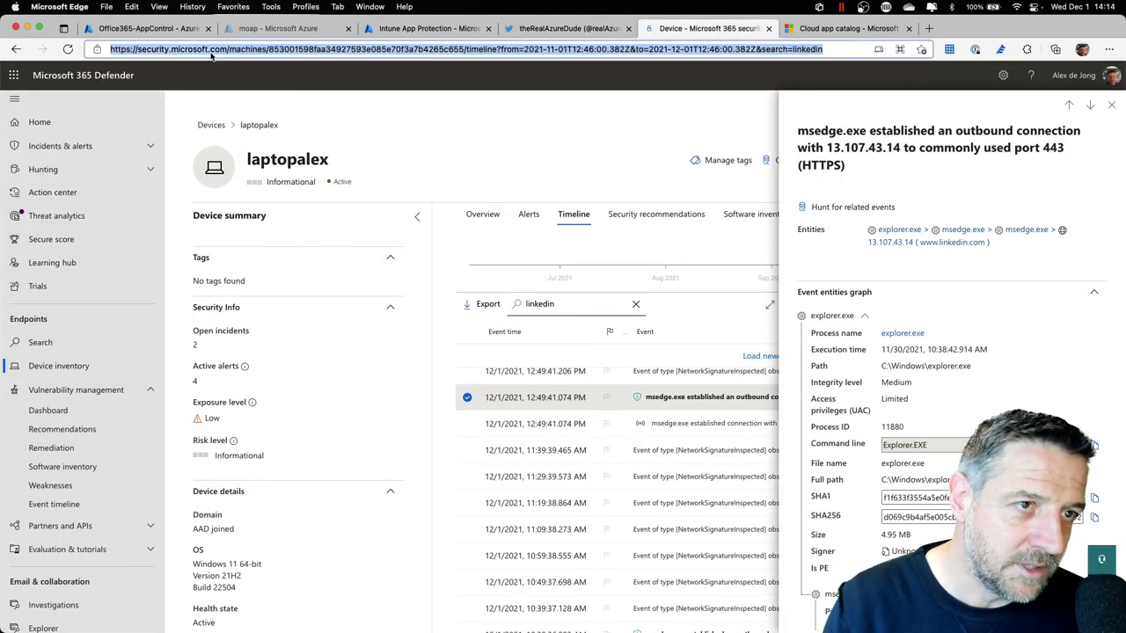
pyautogui.write('compliance.microsoft.com')
pyautogui.press('Return')
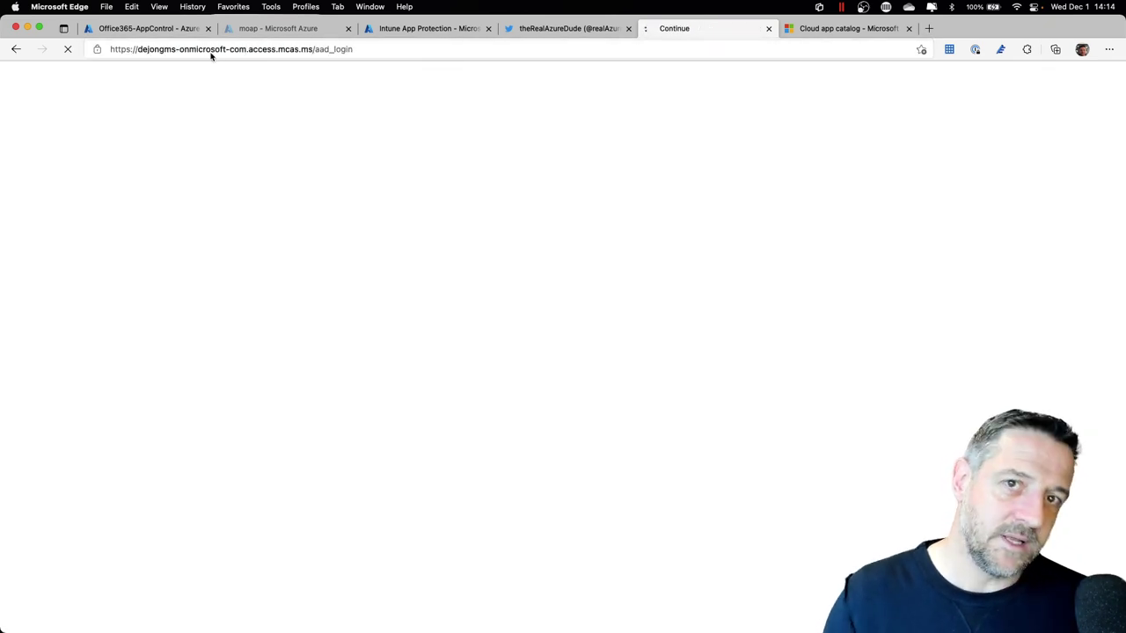
pyautogui.click(536, 28)
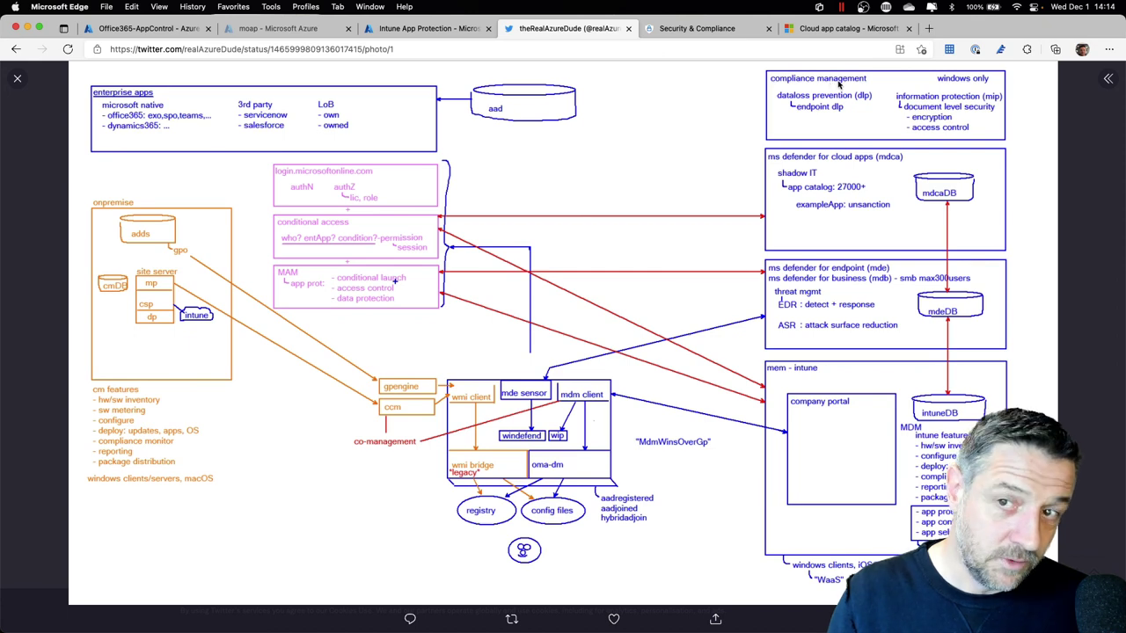
pyautogui.click(709, 37)
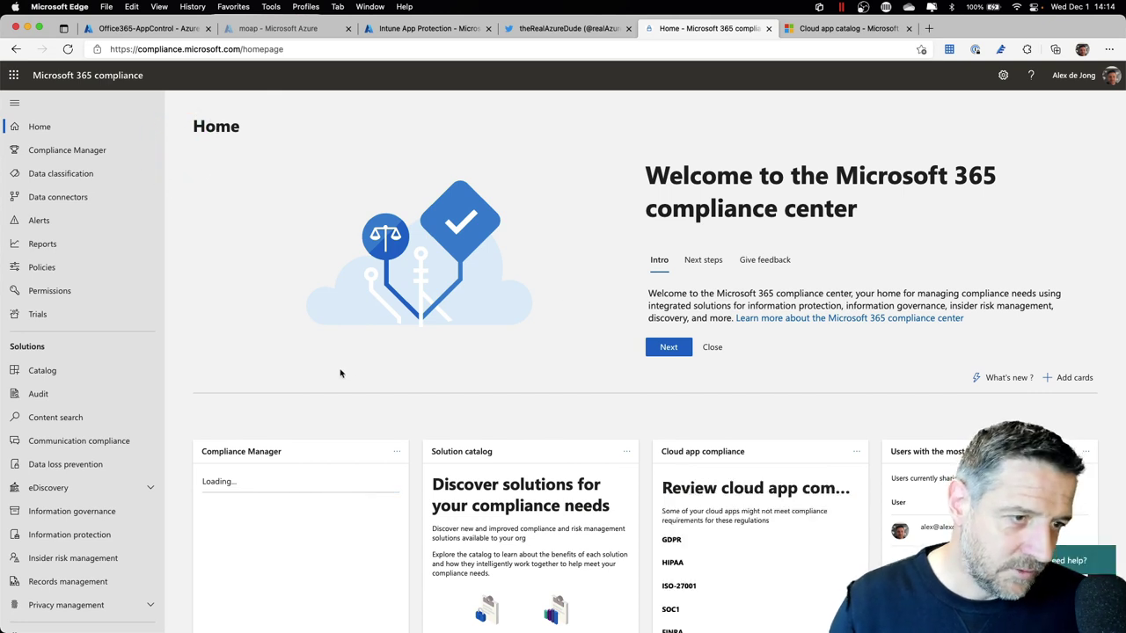
pyautogui.click(75, 179)
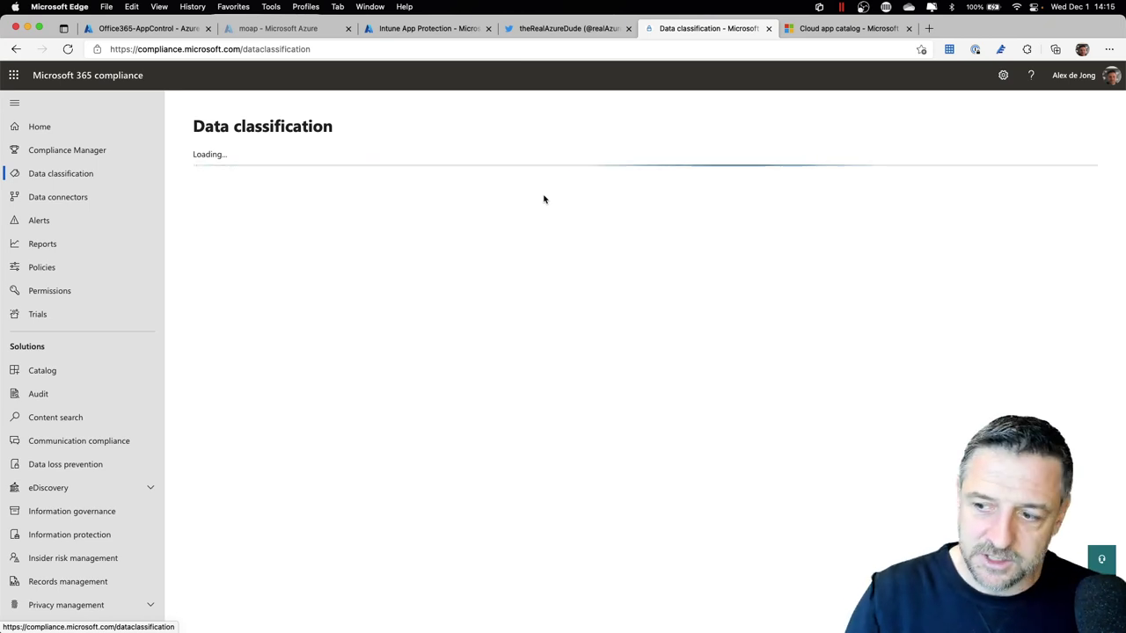
# Browse the 264 built-in Microsoft sensitive info types, down to Lab Test Terms
pyautogui.click(405, 160)
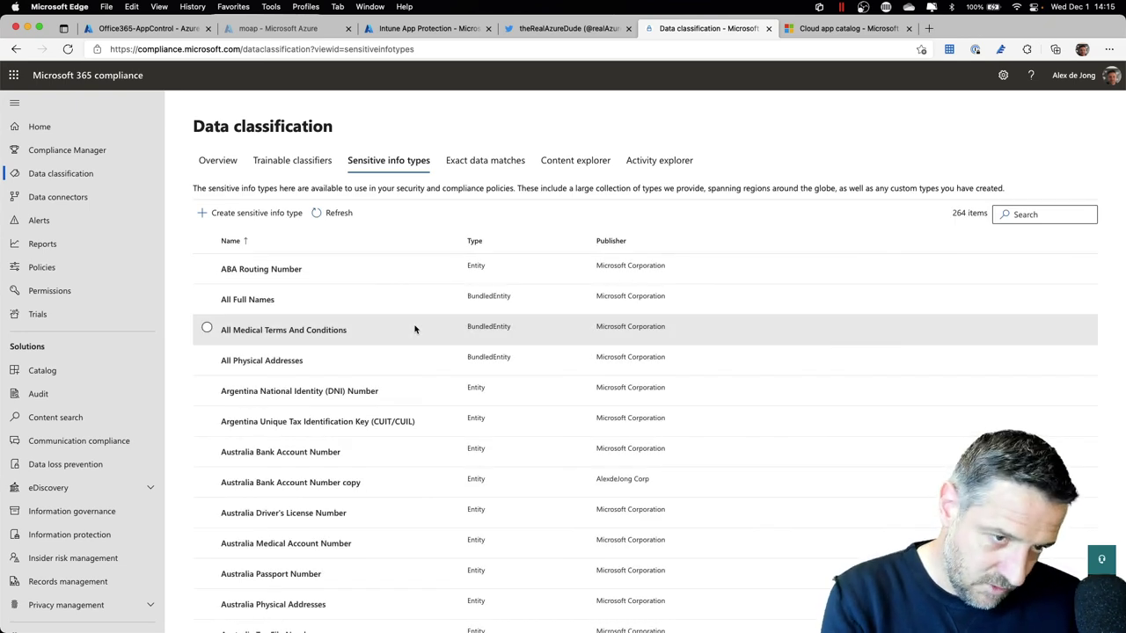
pyautogui.scroll(-1, 221, 304)
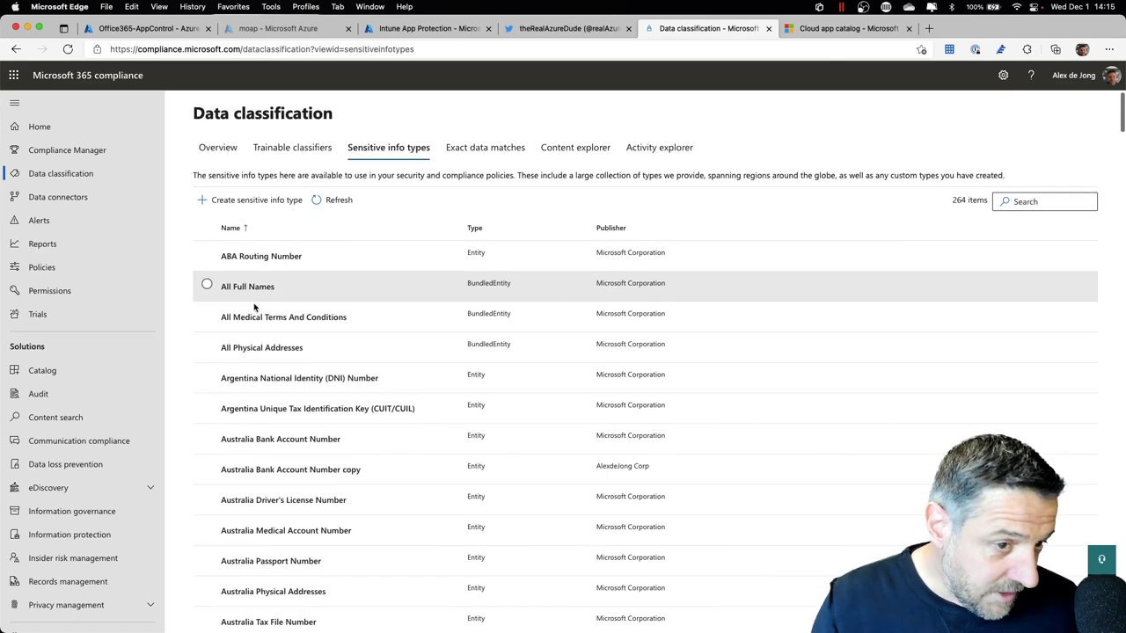
pyautogui.scroll(-5, 248, 322)
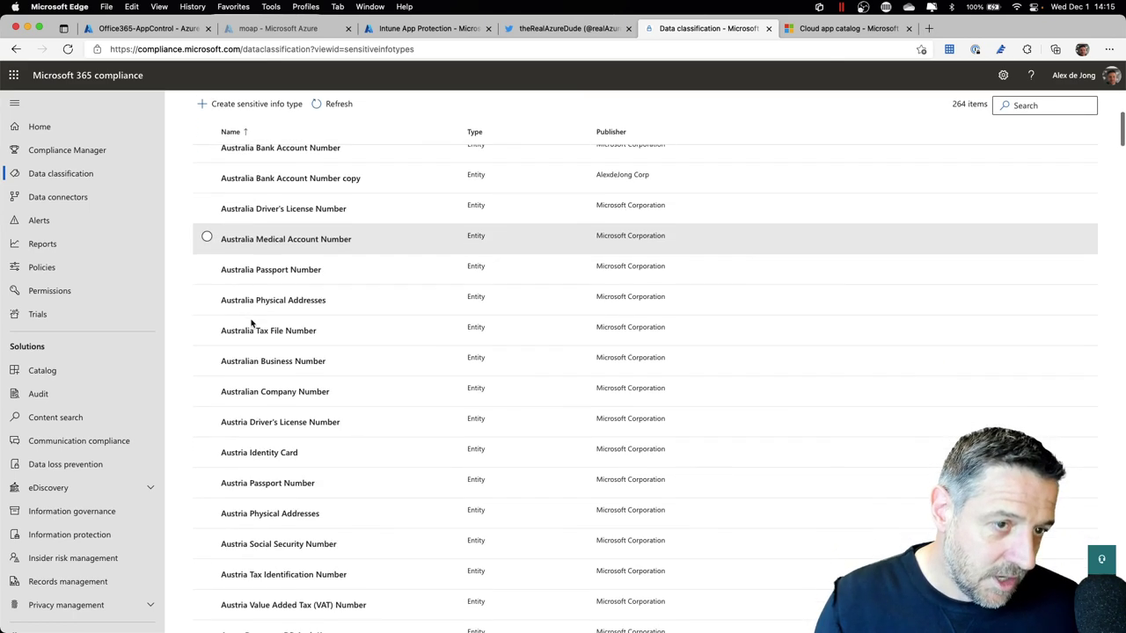
pyautogui.scroll(-10, 276, 275)
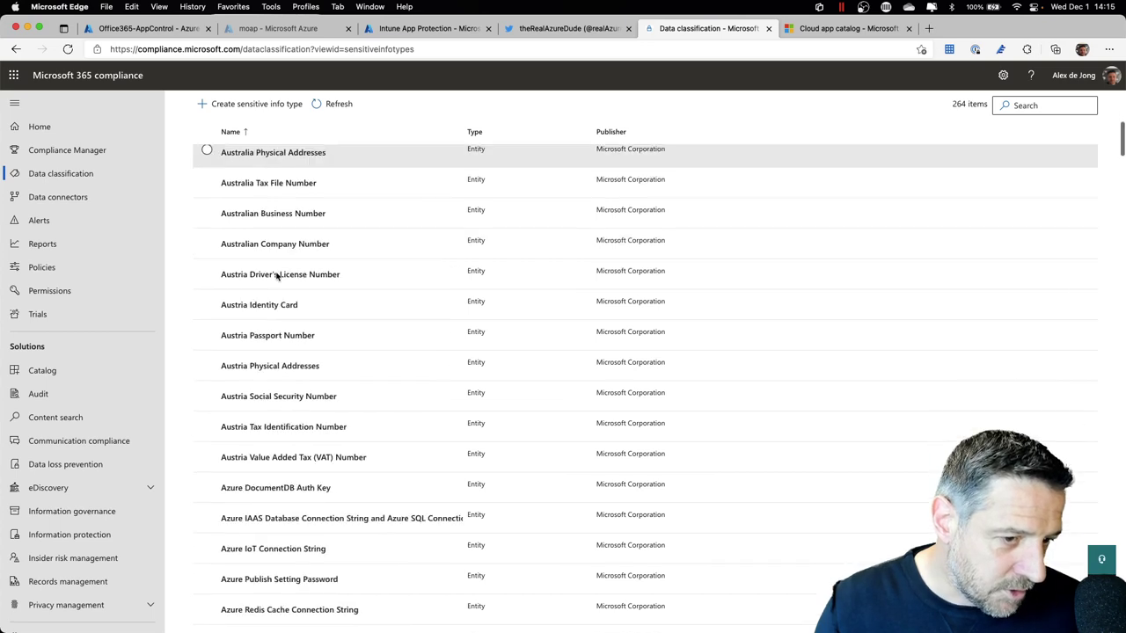
pyautogui.scroll(-20, 264, 380)
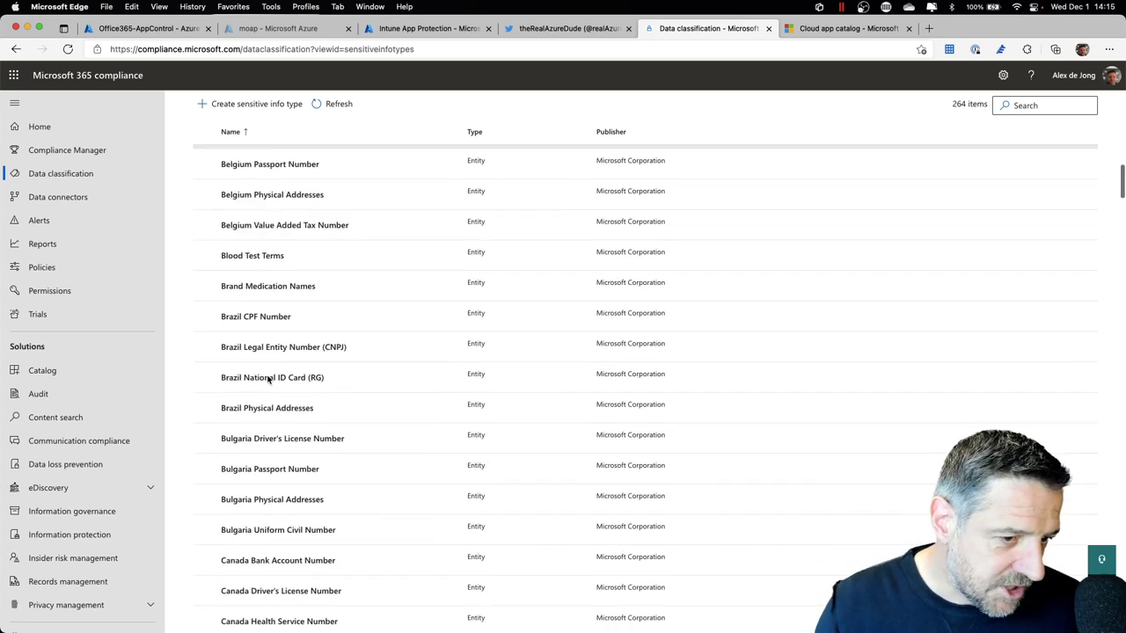
pyautogui.scroll(-2, 268, 380)
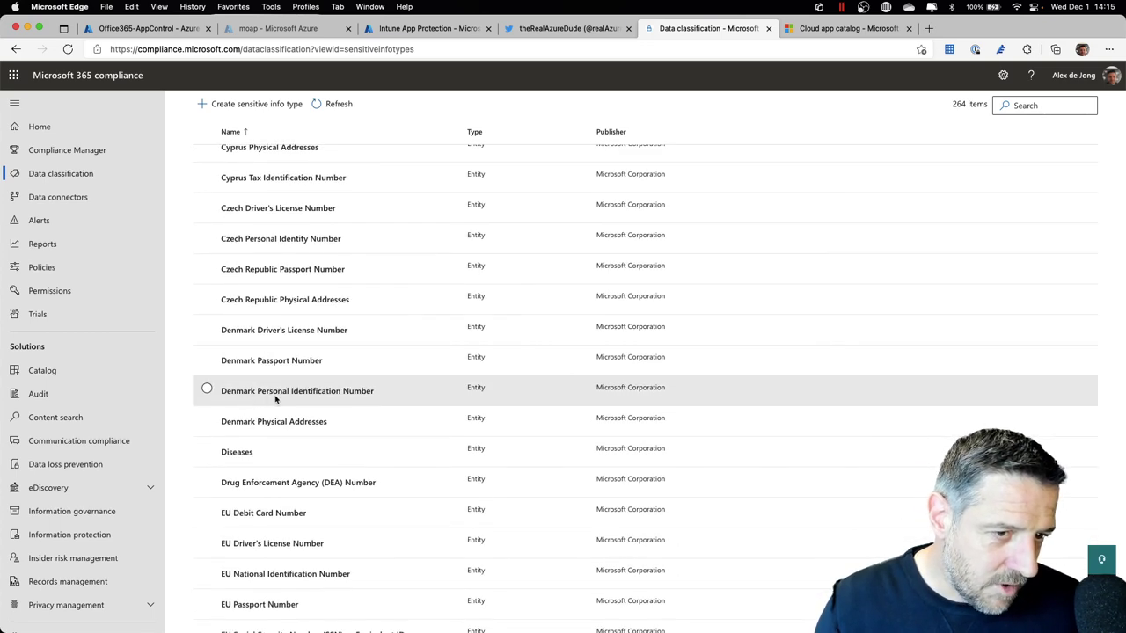
pyautogui.scroll(-1, 345, 422)
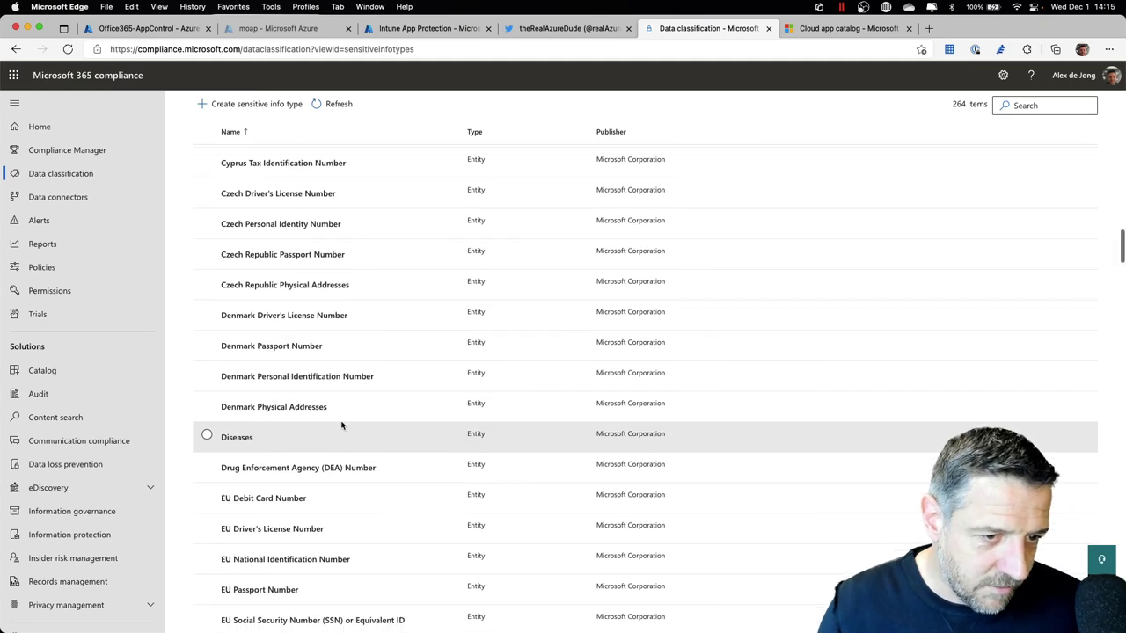
pyautogui.scroll(-15, 232, 442)
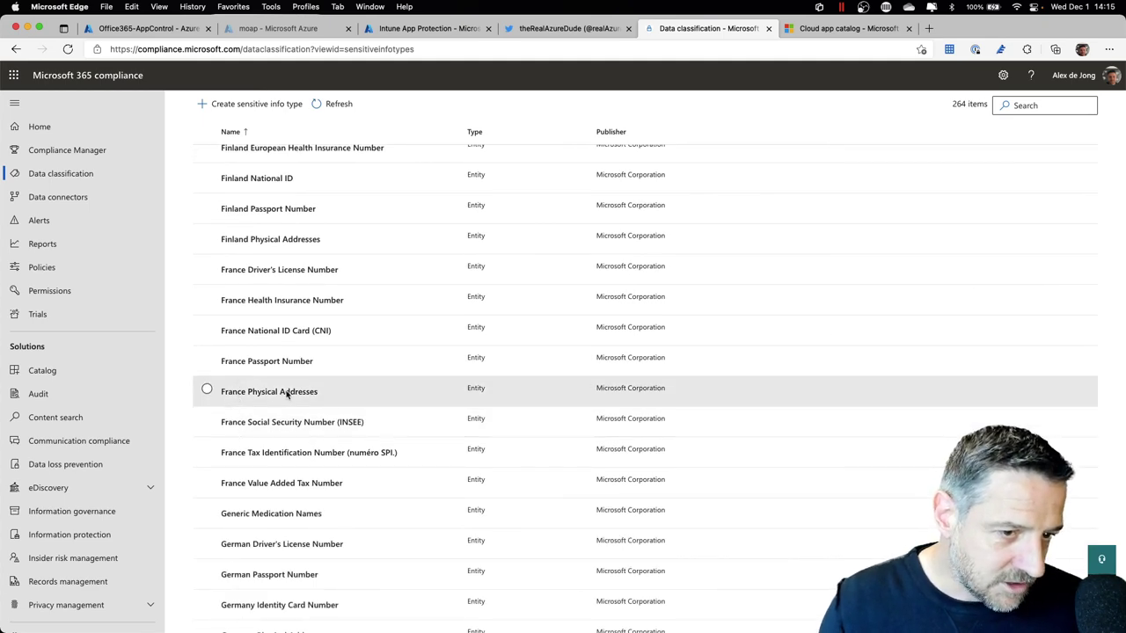
pyautogui.scroll(-20, 286, 394)
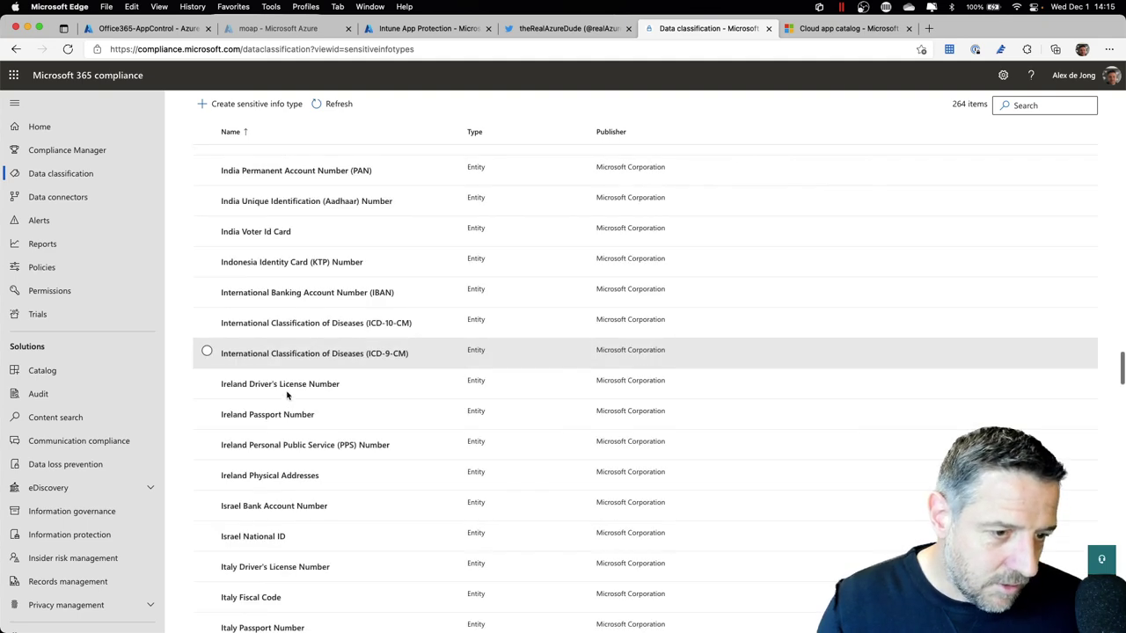
pyautogui.scroll(-5, 277, 449)
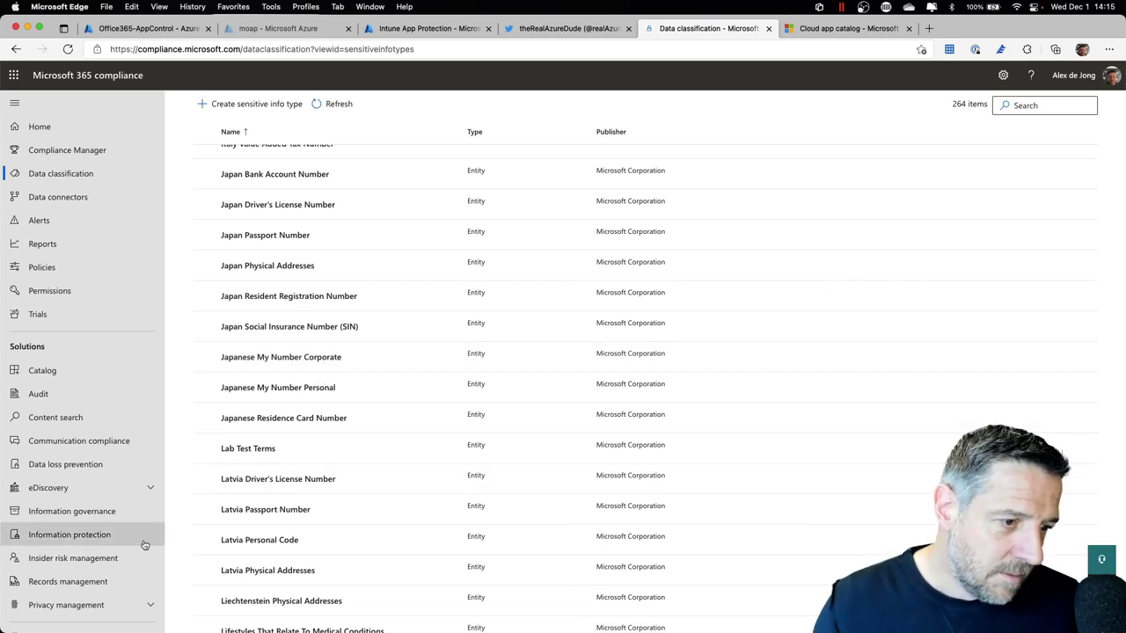
# Open the GDPR DLP policy's details and highlight its Devices location
pyautogui.click(64, 466)
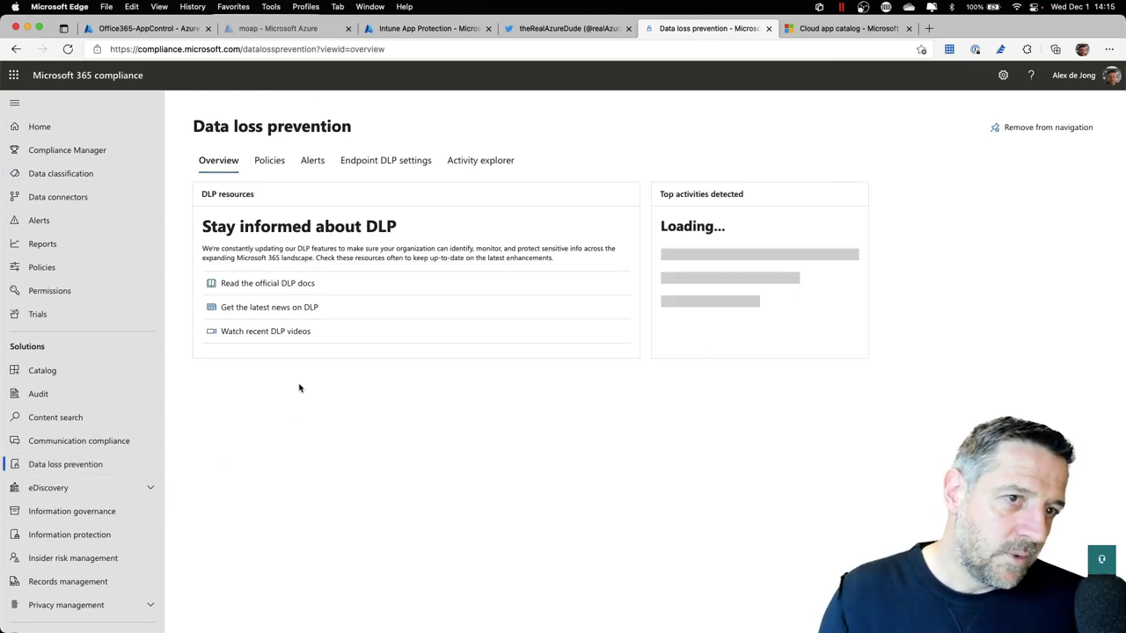
pyautogui.click(275, 165)
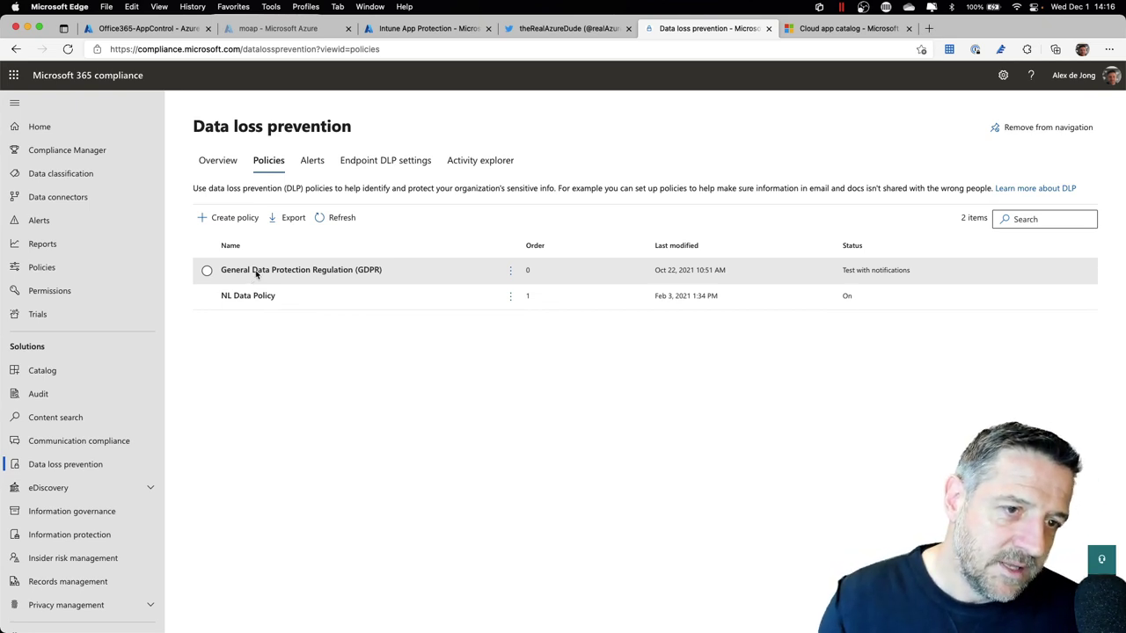
pyautogui.click(258, 271)
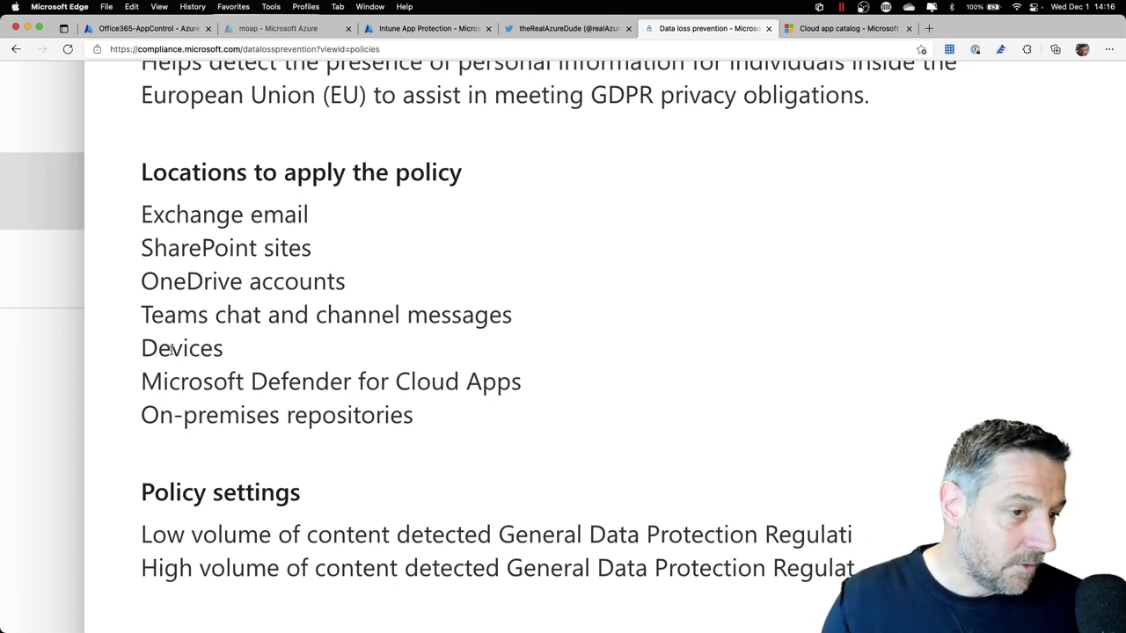
pyautogui.moveTo(142, 349); pyautogui.dragTo(234, 353)
pyautogui.press('super+0')
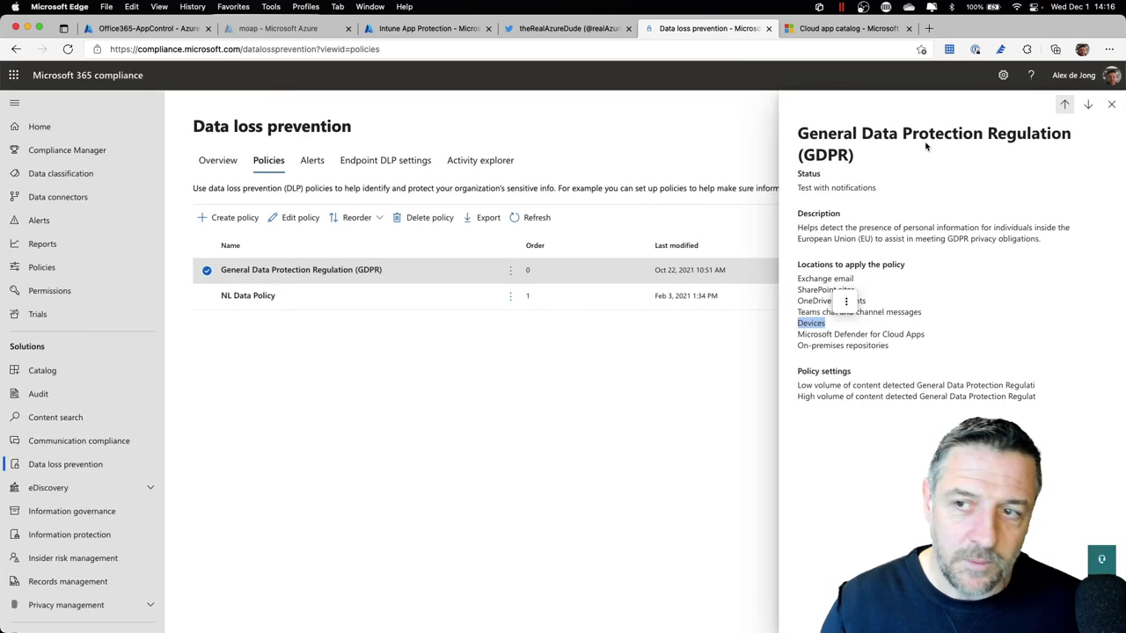
# Close the GDPR details and go to Endpoint DLP settings, glancing at file path exclusions
pyautogui.click(1110, 104)
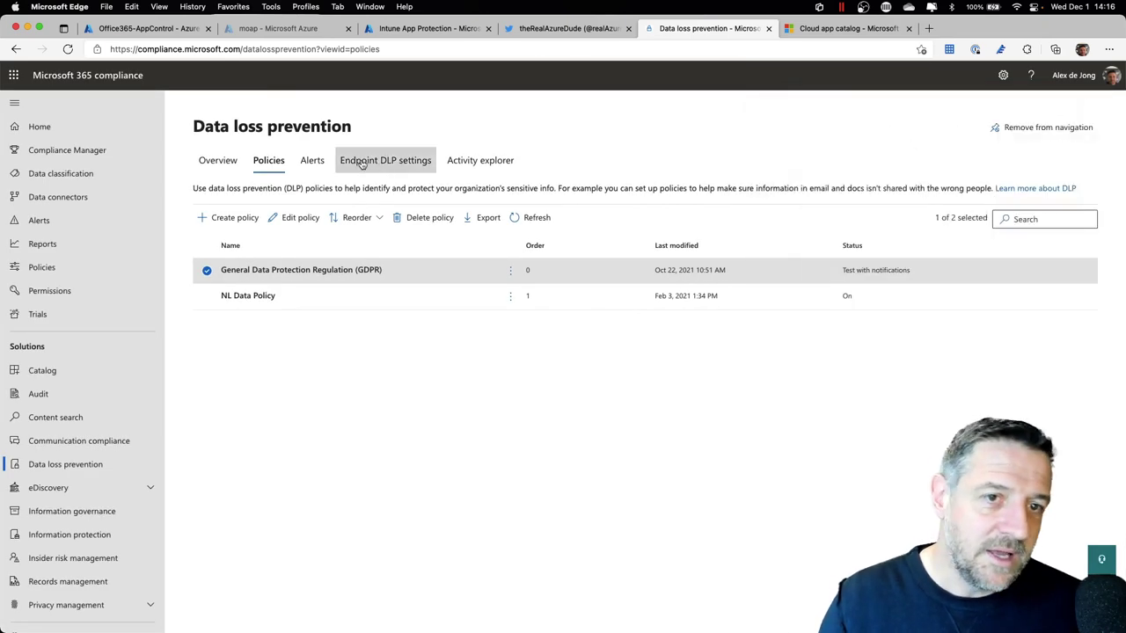
pyautogui.click(375, 163)
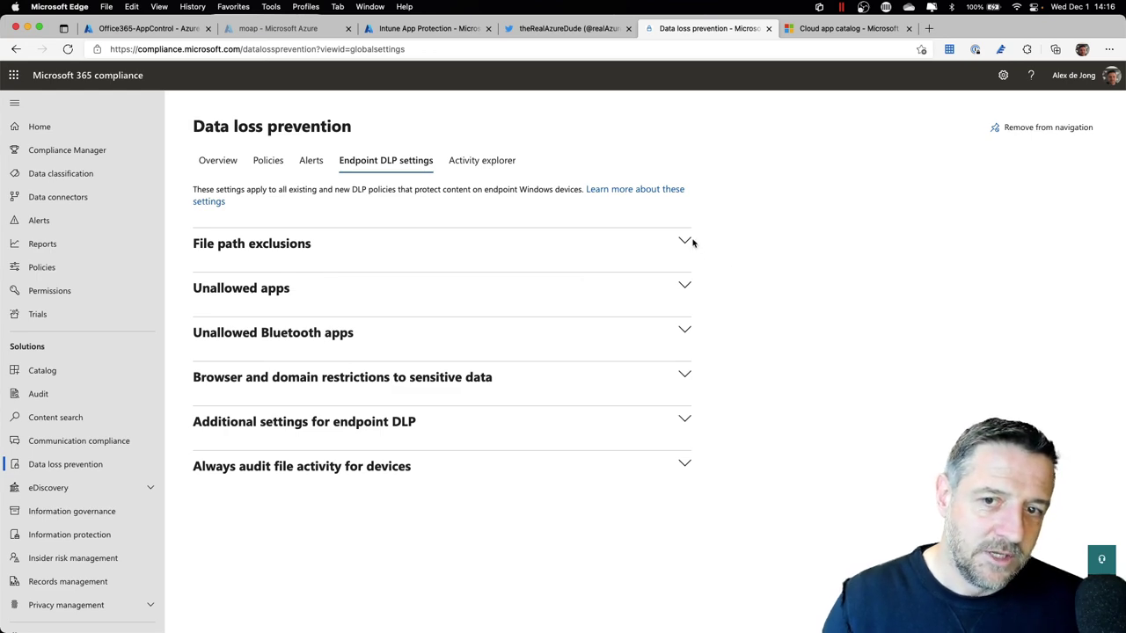
pyautogui.scroll(2, 729, 251)
pyautogui.scroll(-2, 729, 252)
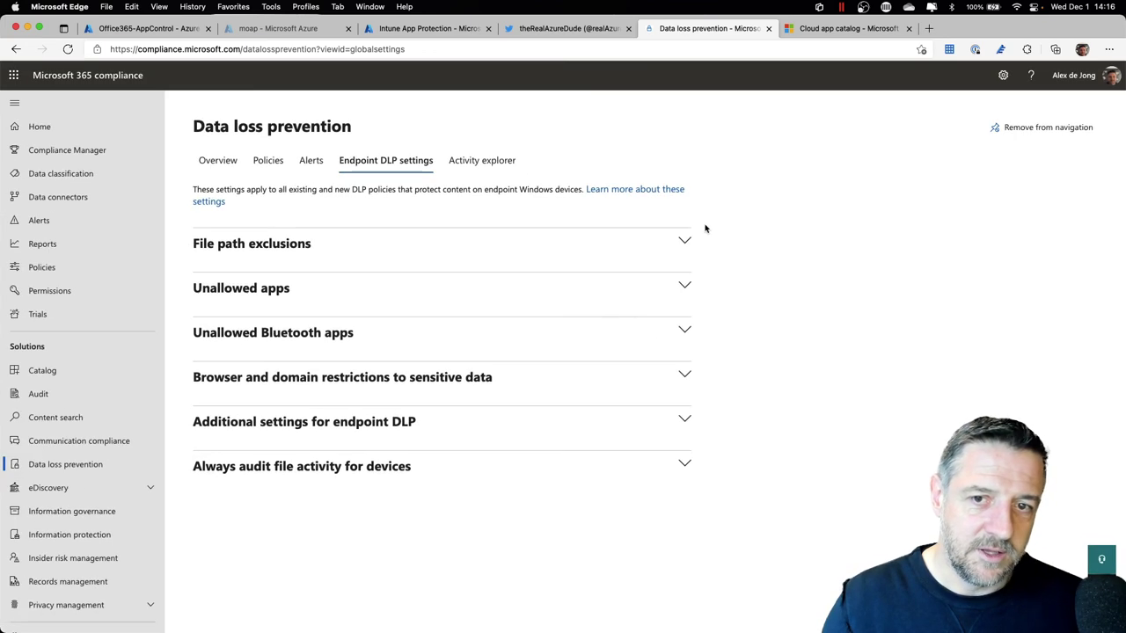
pyautogui.click(685, 241)
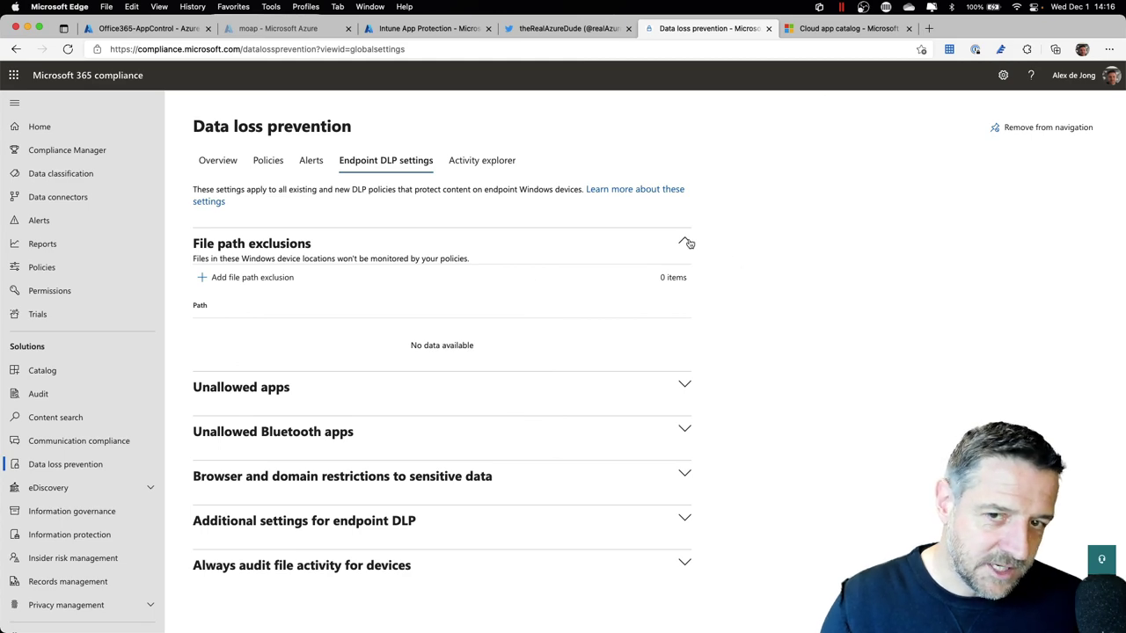
pyautogui.click(685, 241)
# Review the empty Unallowed apps list and its auto-quarantine option without saving changes
pyautogui.click(685, 285)
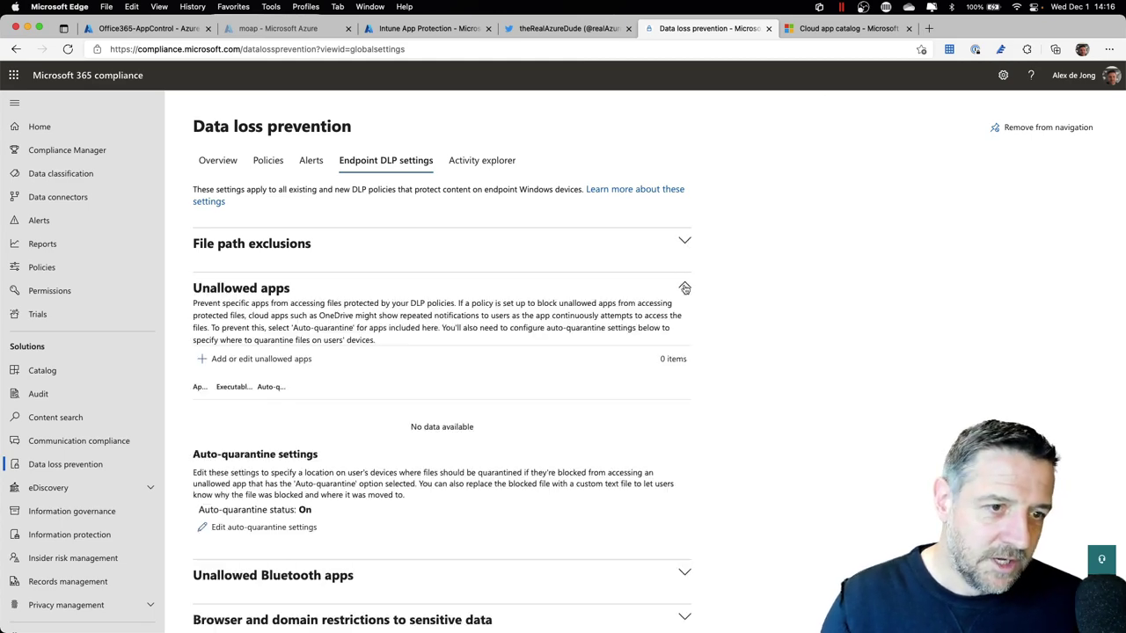
pyautogui.click(227, 359)
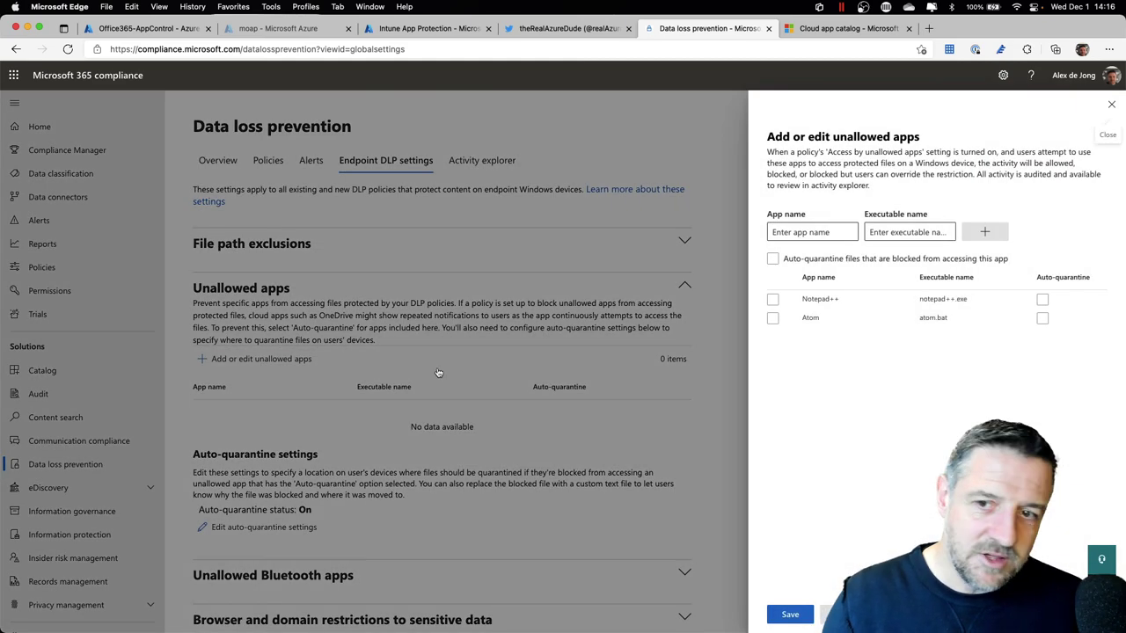
pyautogui.click(772, 259)
pyautogui.click(829, 260)
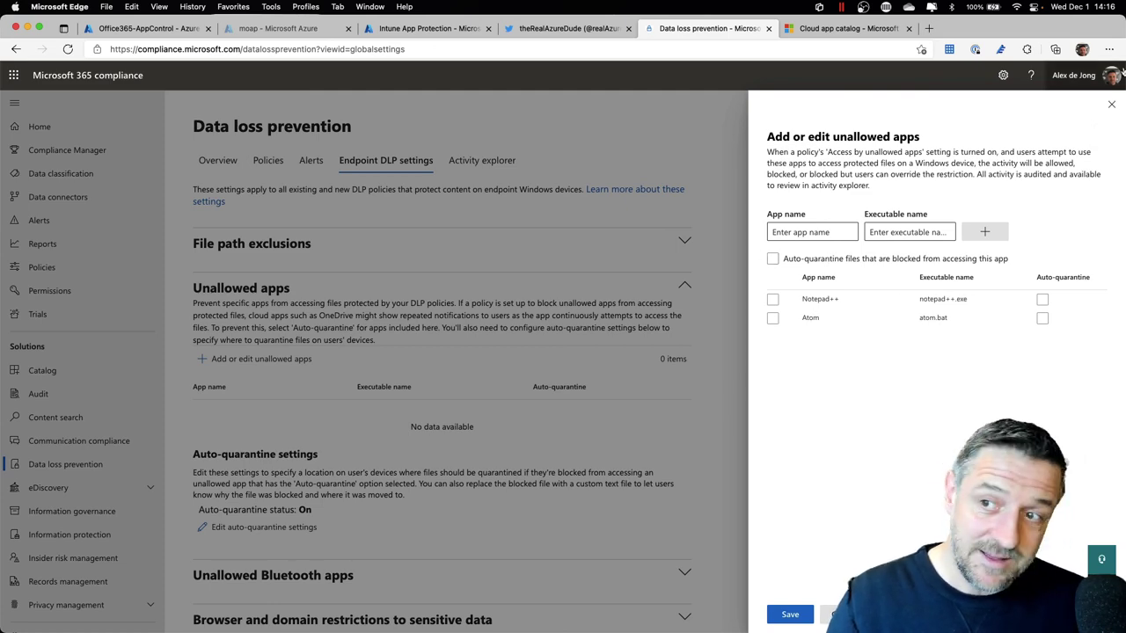
pyautogui.click(1111, 104)
# Expand the empty Unallowed Bluetooth apps section
pyautogui.scroll(-1, 396, 354)
pyautogui.scroll(-1, 396, 352)
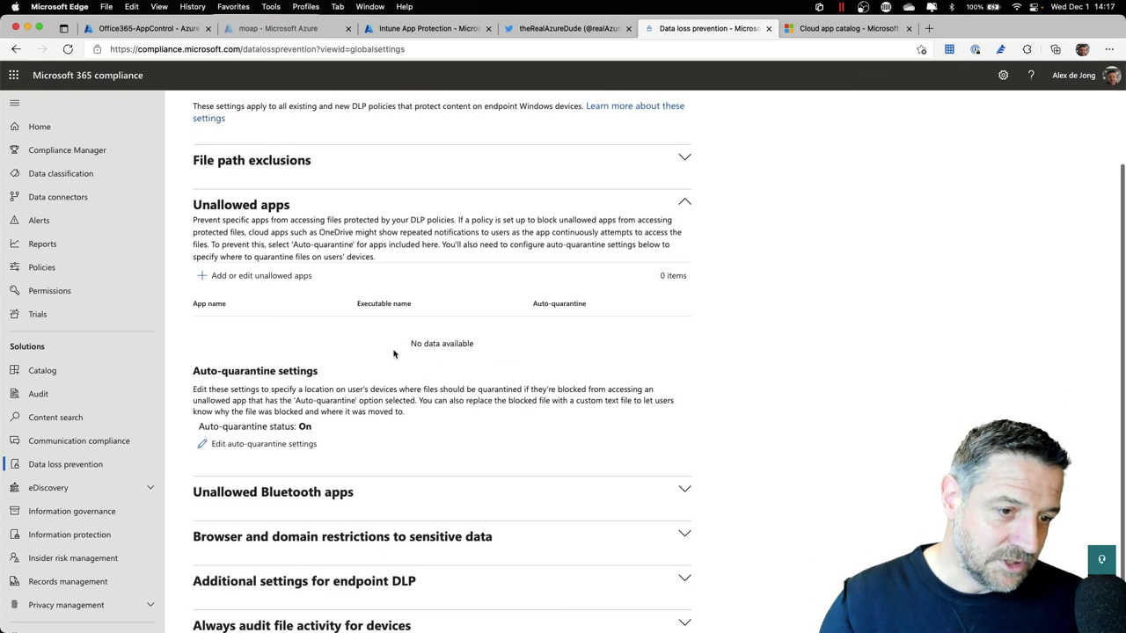
pyautogui.click(237, 490)
pyautogui.scroll(-2, 236, 491)
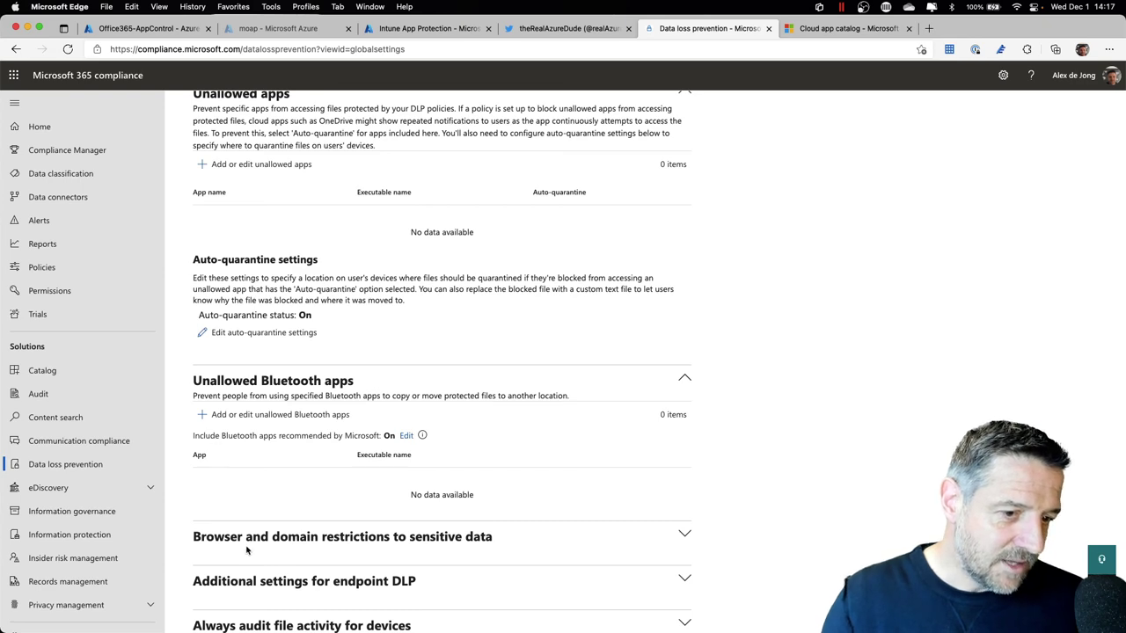
pyautogui.scroll(5, 249, 545)
pyautogui.scroll(1, 248, 545)
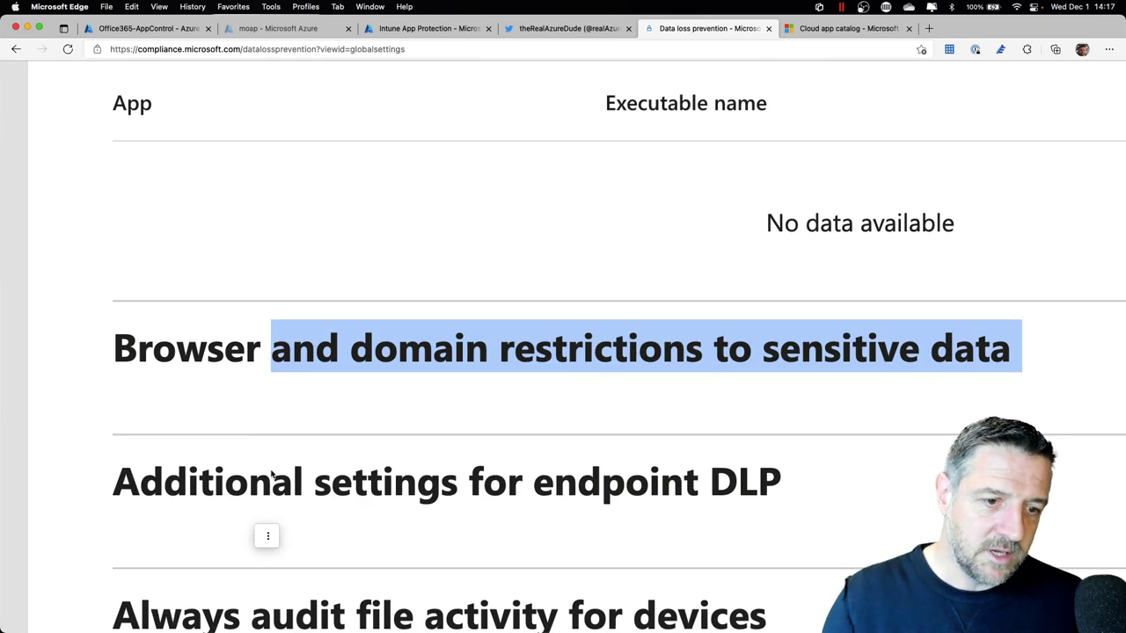
pyautogui.scroll(-6, 300, 446)
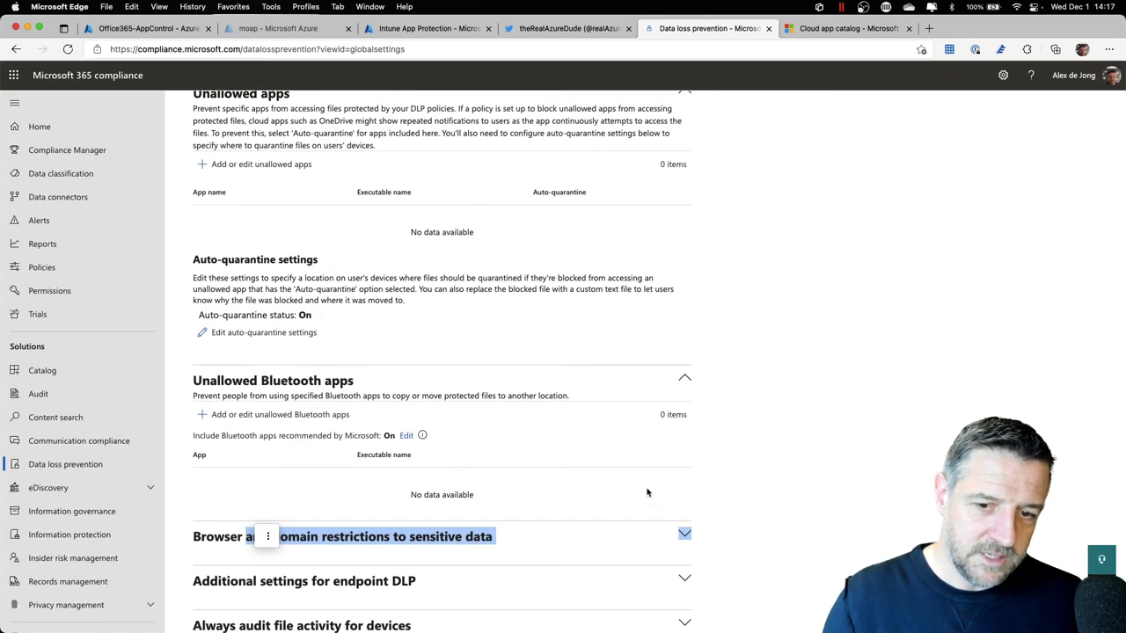
# Expand browser and domain restrictions: 10 unallowed browsers, dropbox.com and wetransfer.com
pyautogui.click(684, 533)
pyautogui.scroll(-5, 485, 530)
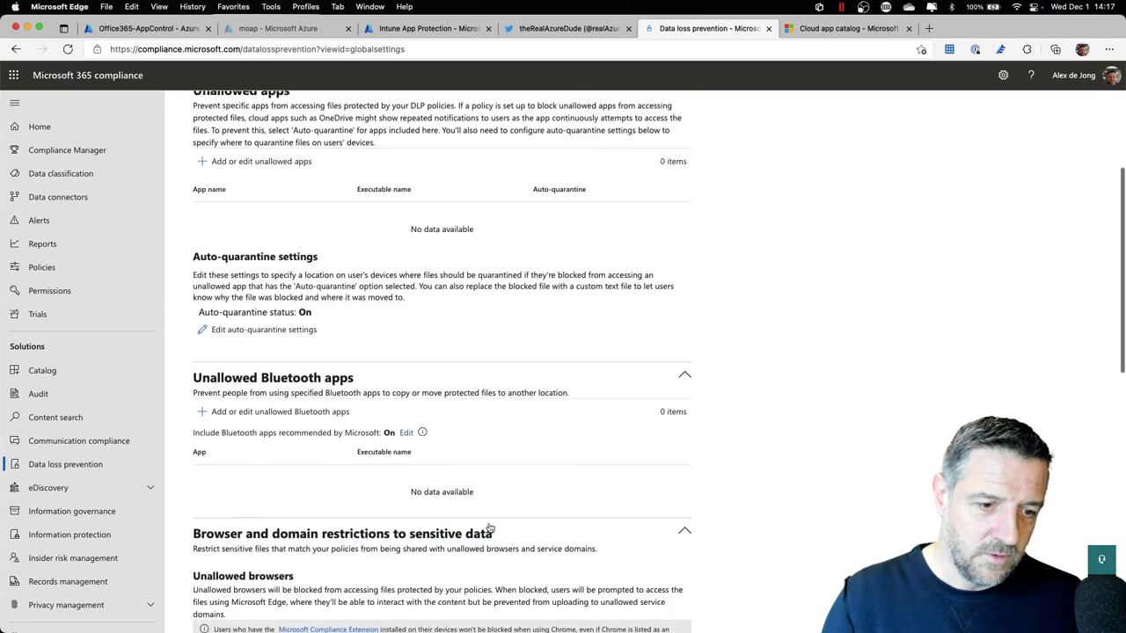
pyautogui.scroll(-5, 478, 526)
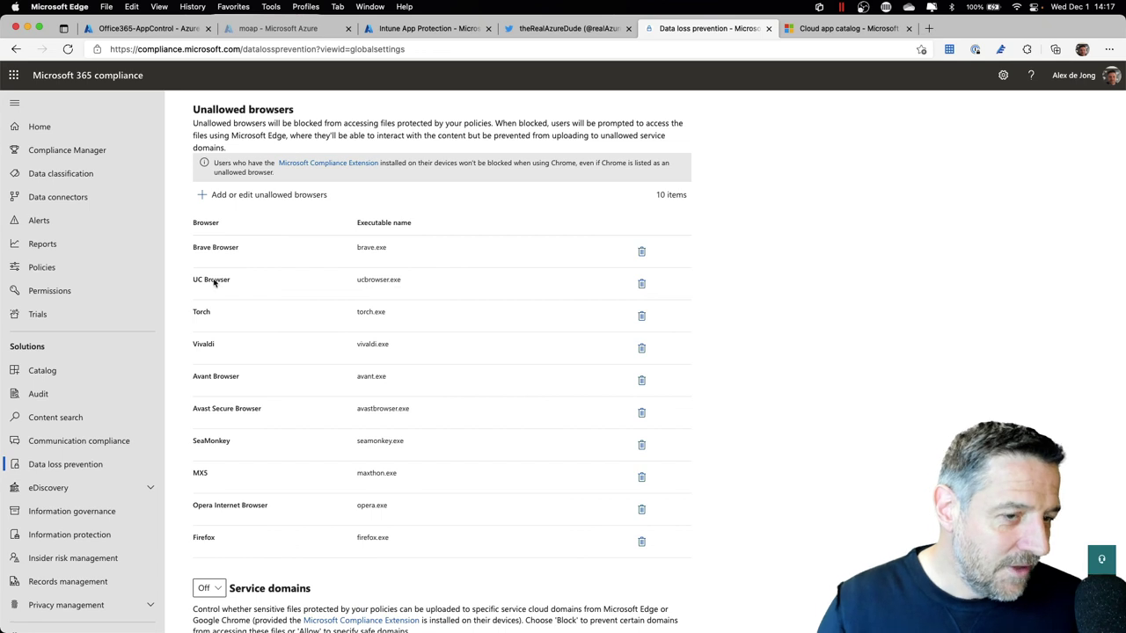
pyautogui.scroll(-5, 305, 460)
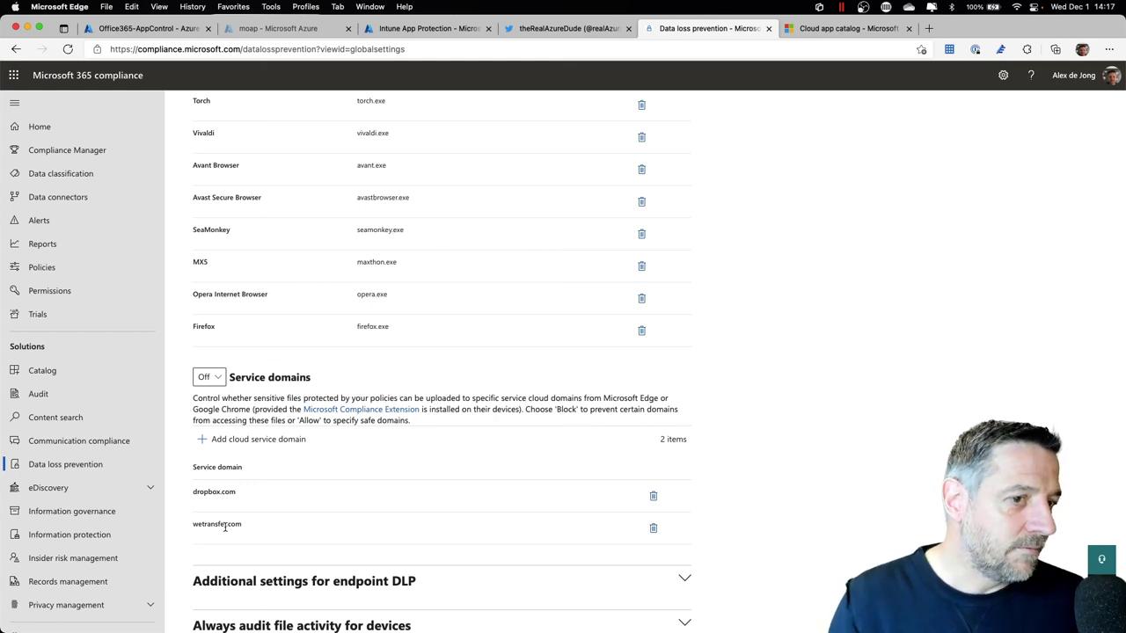
# Expand 'Always audit file activity for devices' (On), then return to the page top
pyautogui.click(240, 593)
pyautogui.scroll(-3, 240, 592)
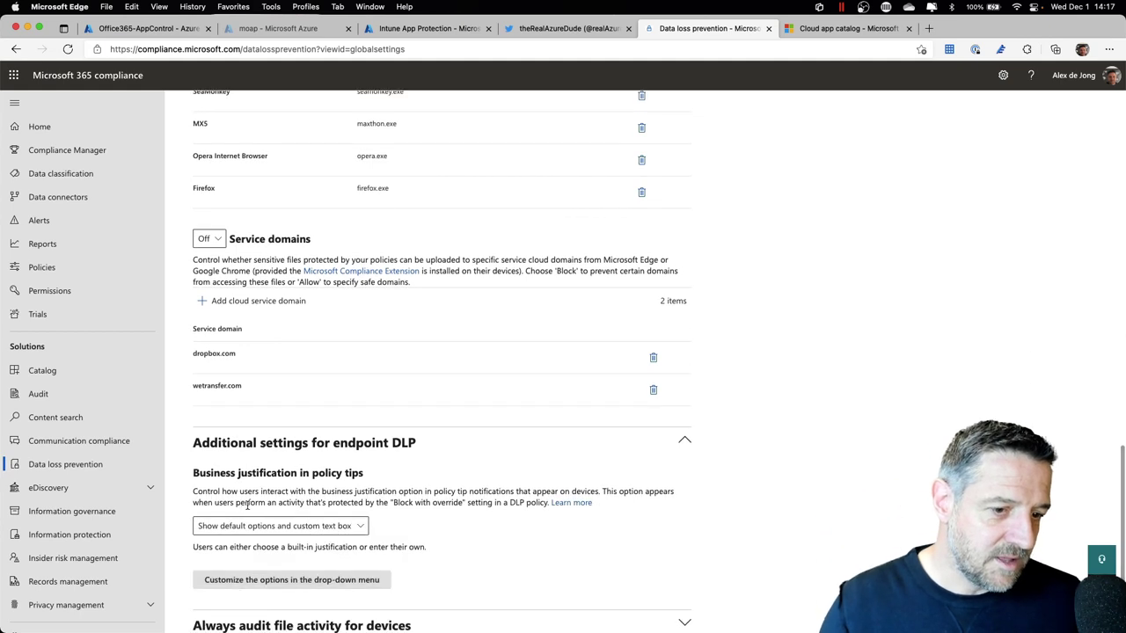
pyautogui.click(254, 621)
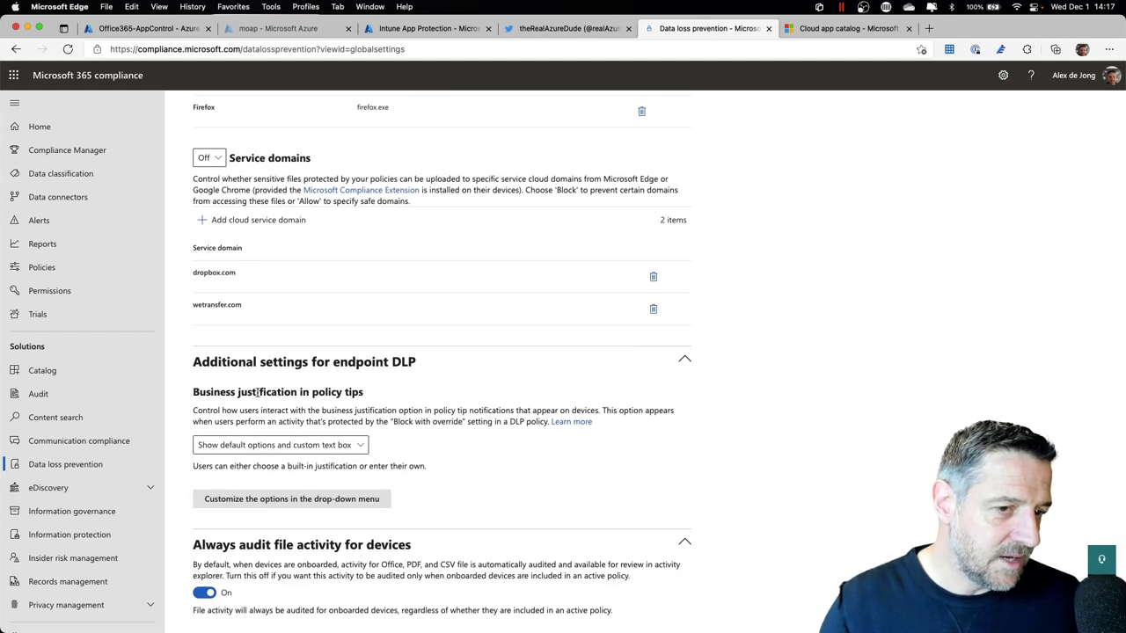
pyautogui.scroll(2, 256, 393)
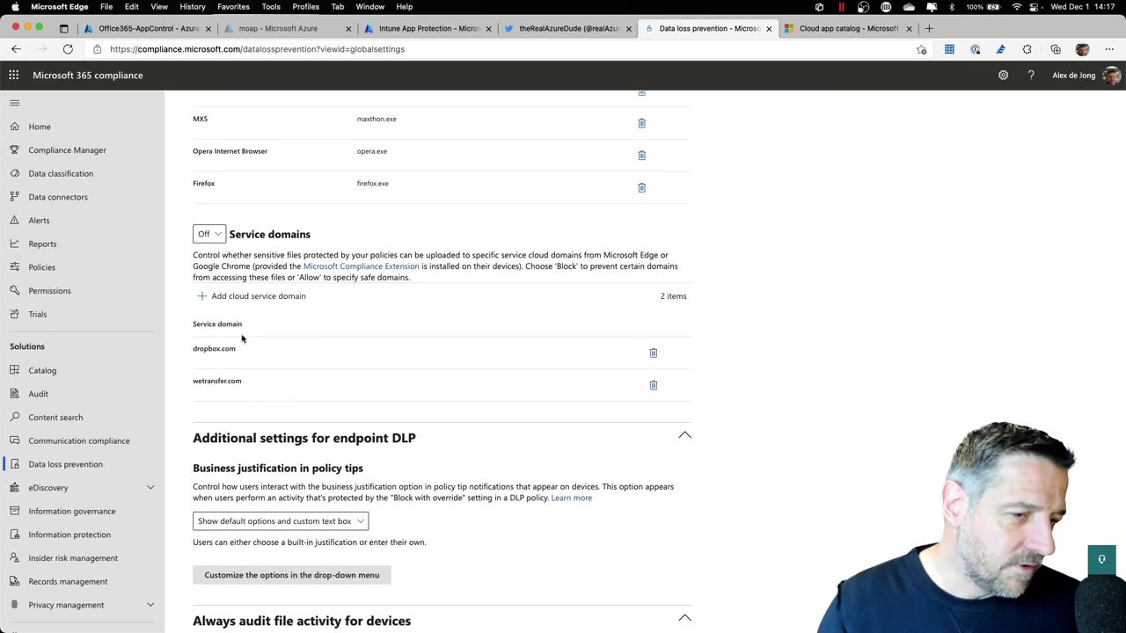
pyautogui.scroll(10, 249, 342)
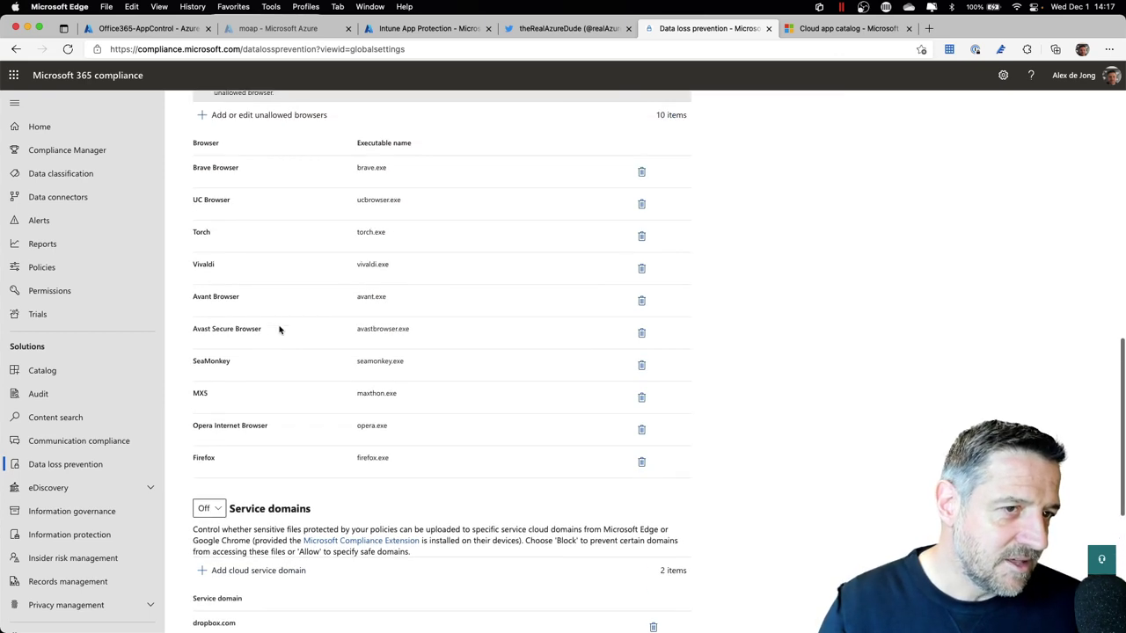
pyautogui.scroll(2, 290, 320)
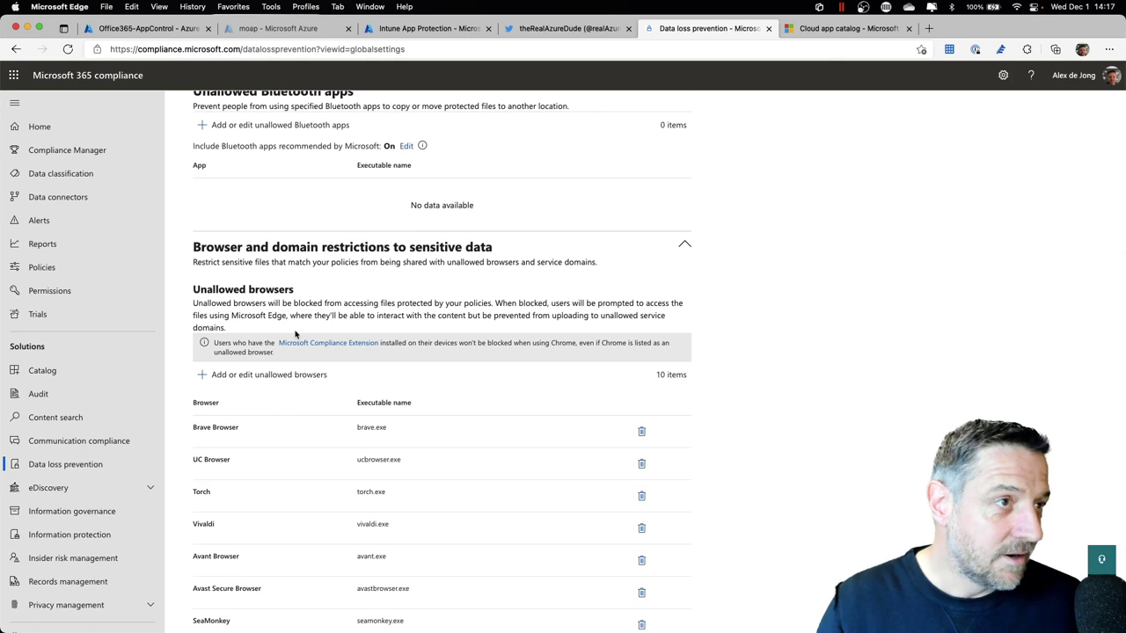
pyautogui.scroll(8, 299, 322)
pyautogui.scroll(3, 311, 322)
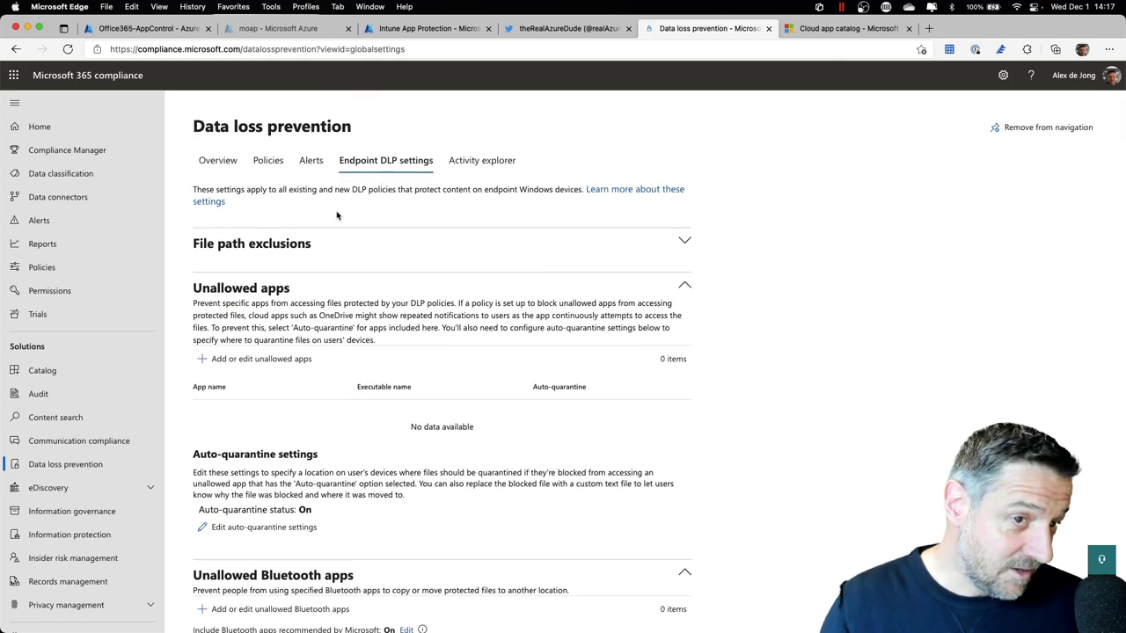
# Edit the GDPR policy, moving past Name and Locations and a validation message
pyautogui.click(268, 160)
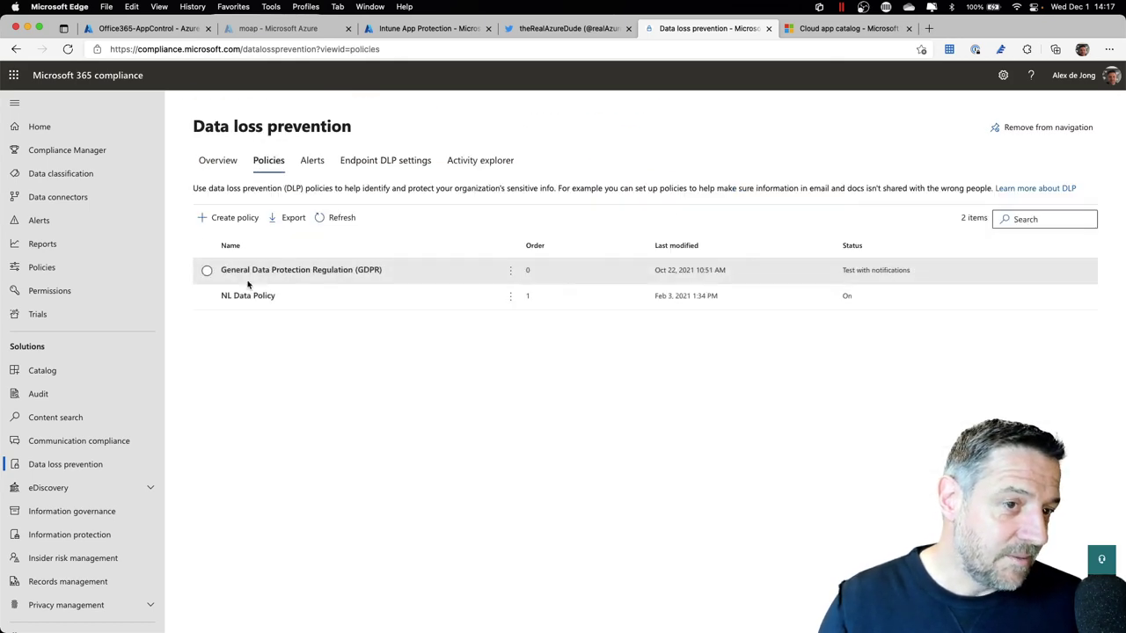
pyautogui.click(207, 270)
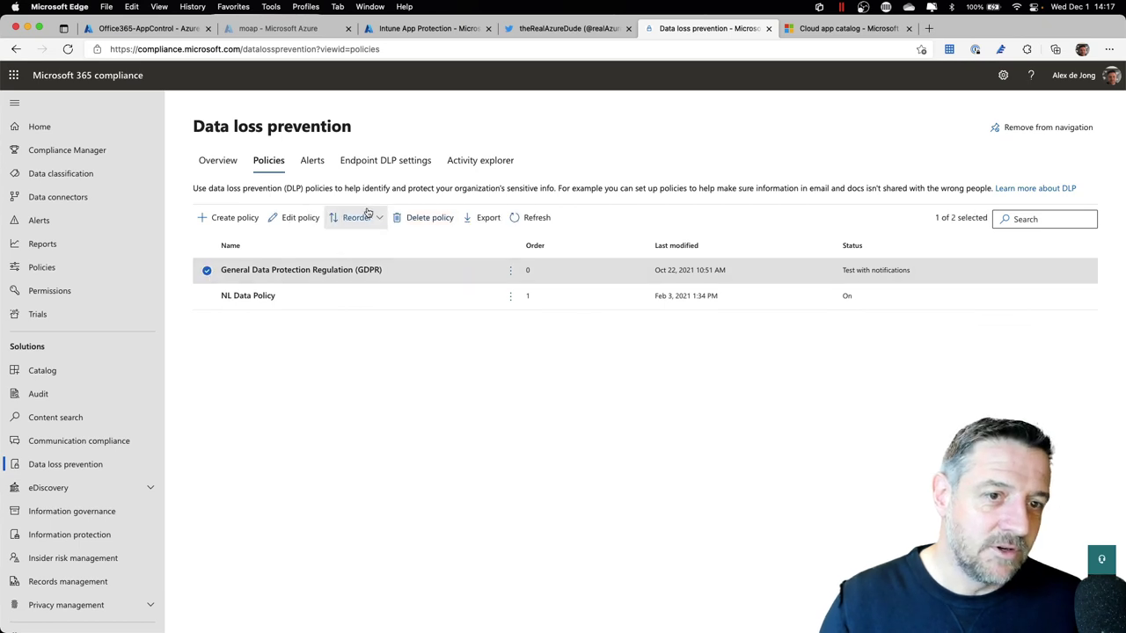
pyautogui.click(297, 227)
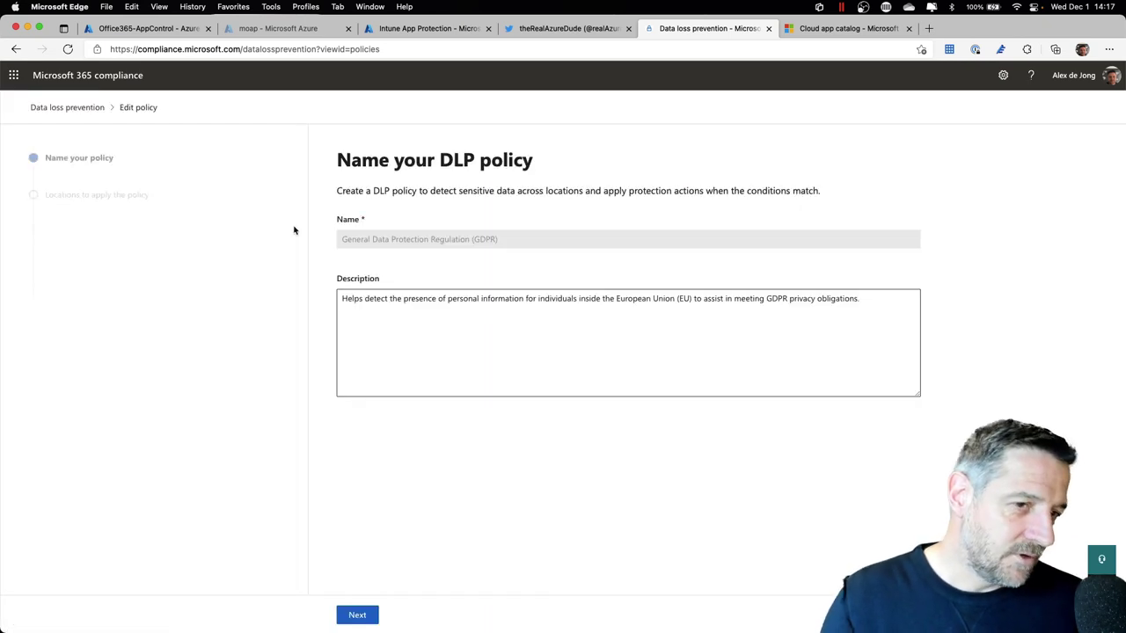
pyautogui.click(357, 614)
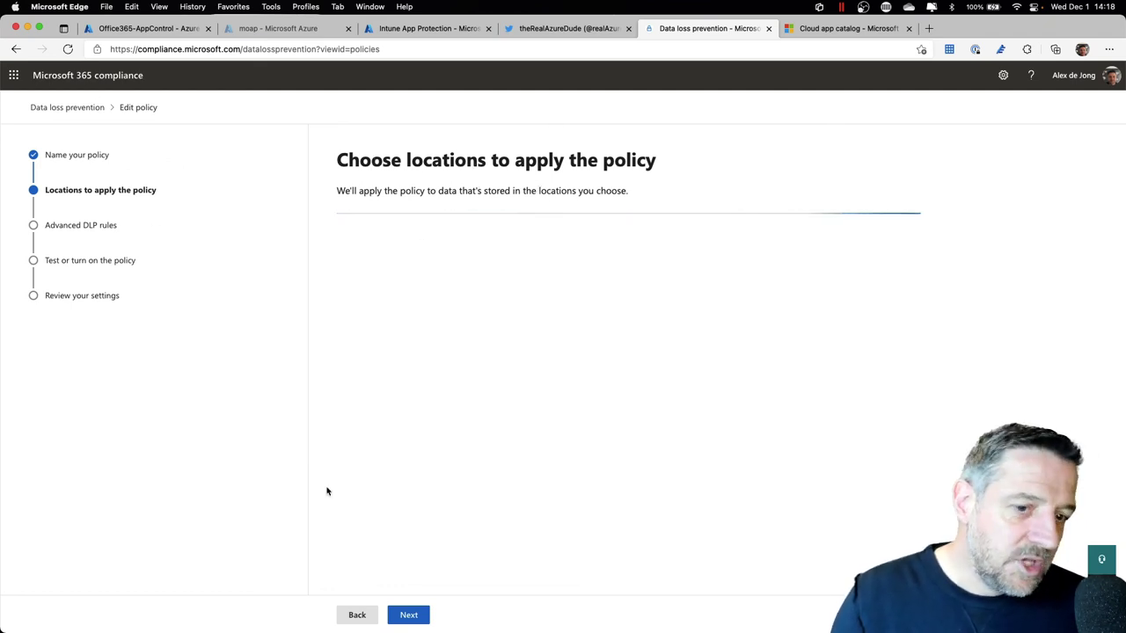
pyautogui.click(408, 616)
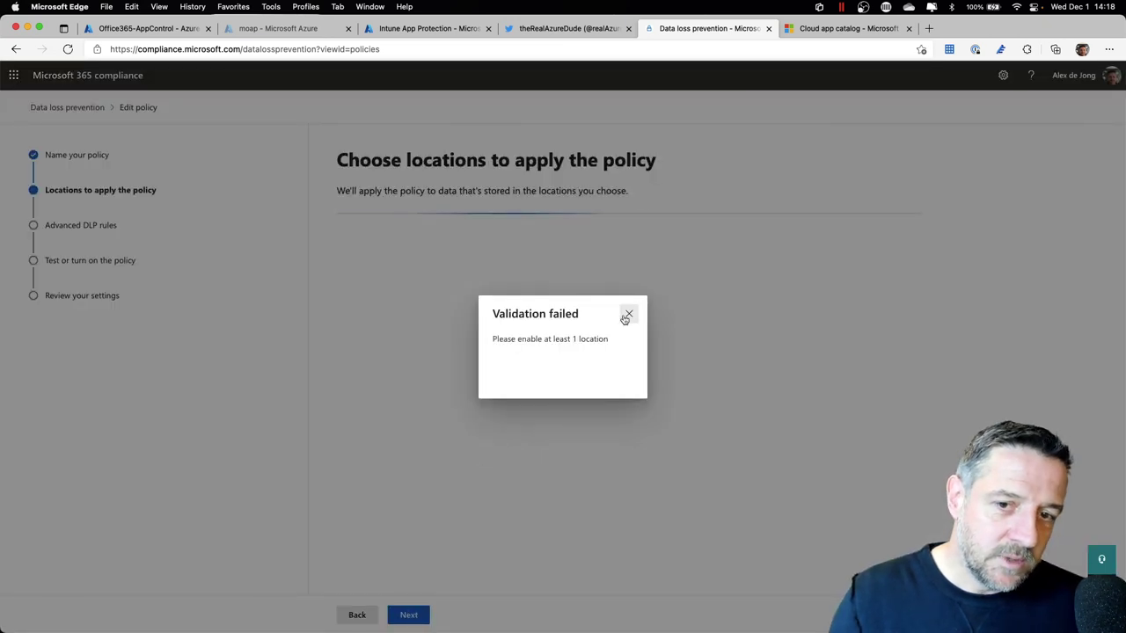
pyautogui.click(628, 313)
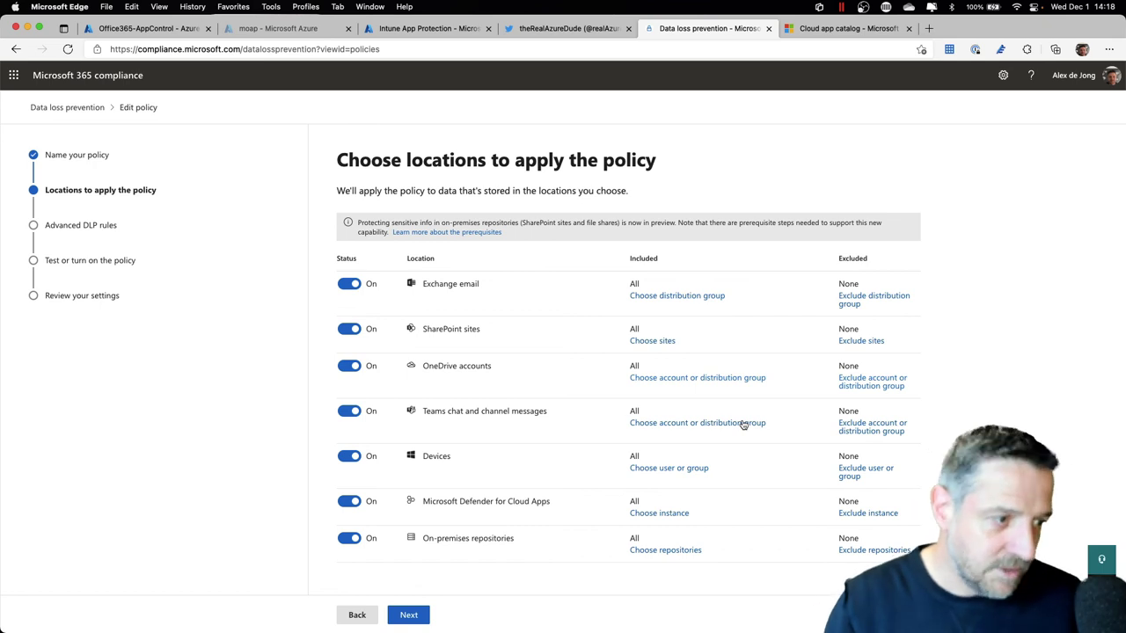
pyautogui.click(424, 615)
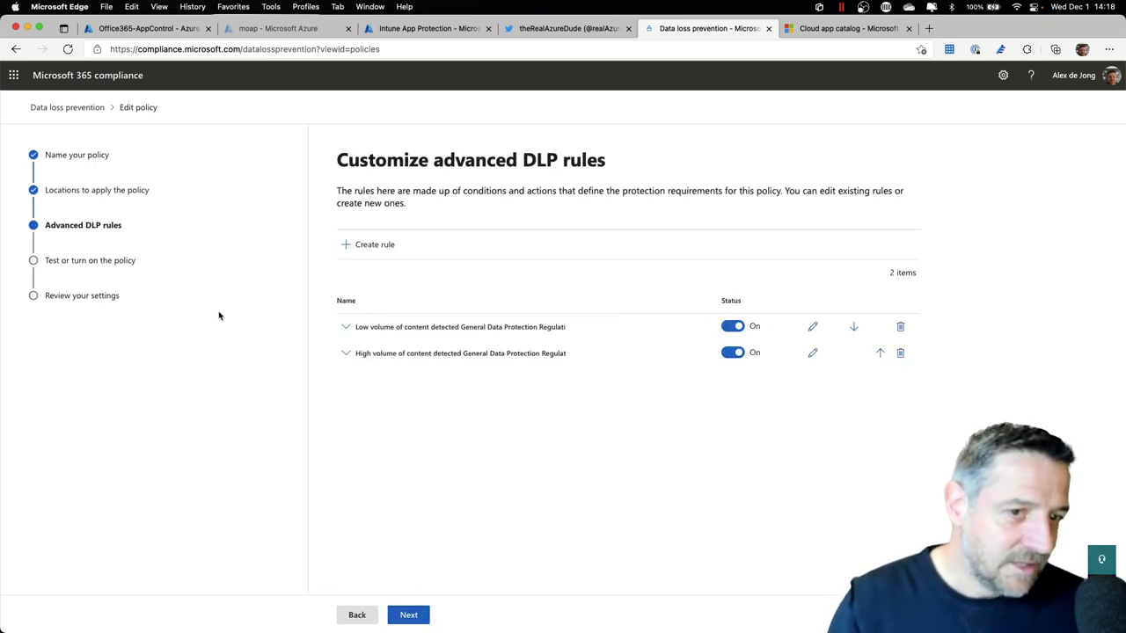
# Inspect the low-volume rule's device activities, all set to Block, then view the architecture diagram
pyautogui.click(347, 328)
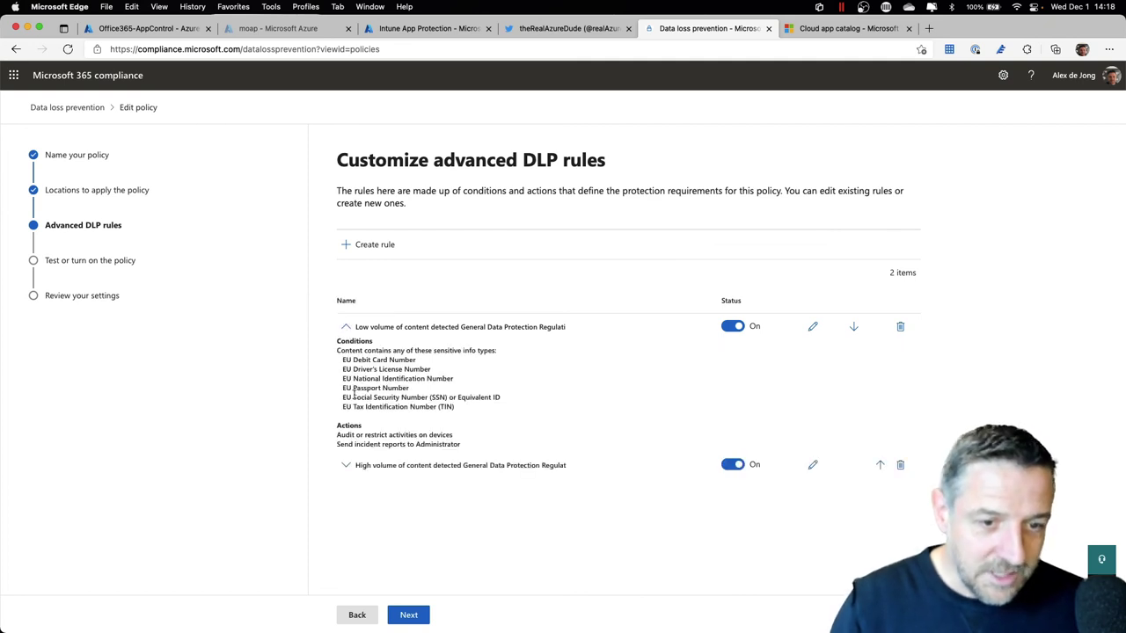
pyautogui.click(811, 327)
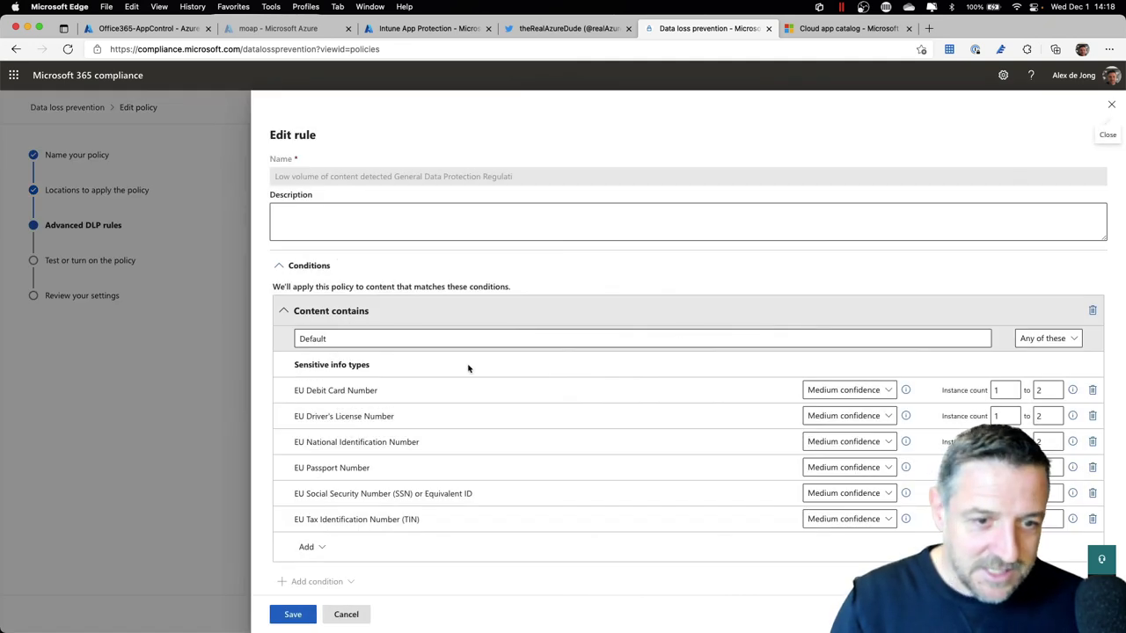
pyautogui.scroll(-1, 462, 370)
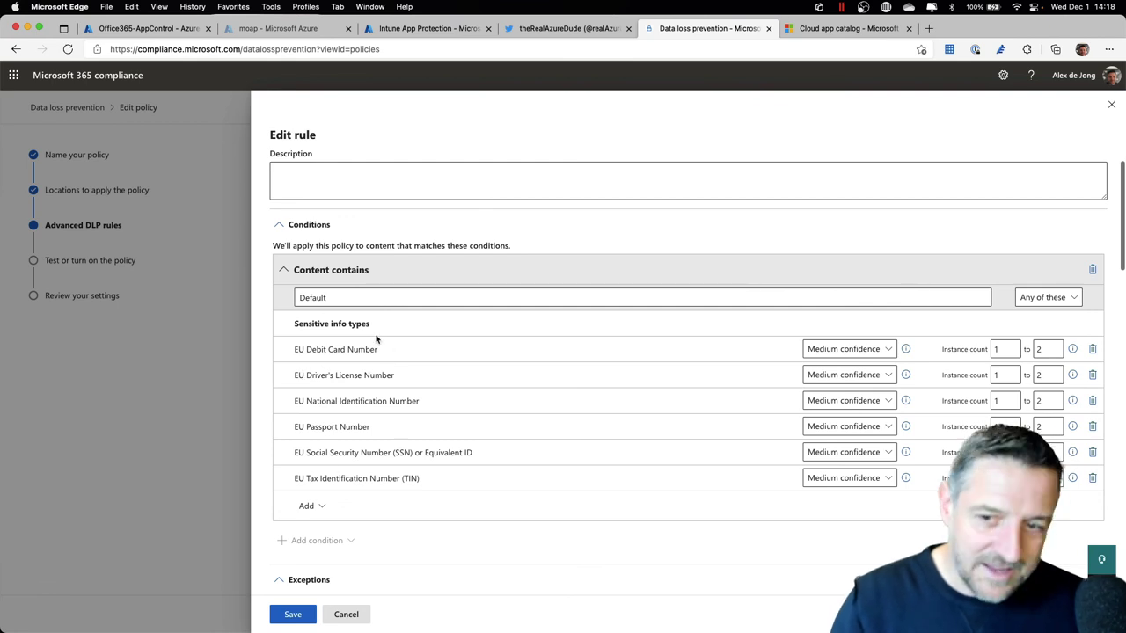
pyautogui.scroll(-6, 403, 398)
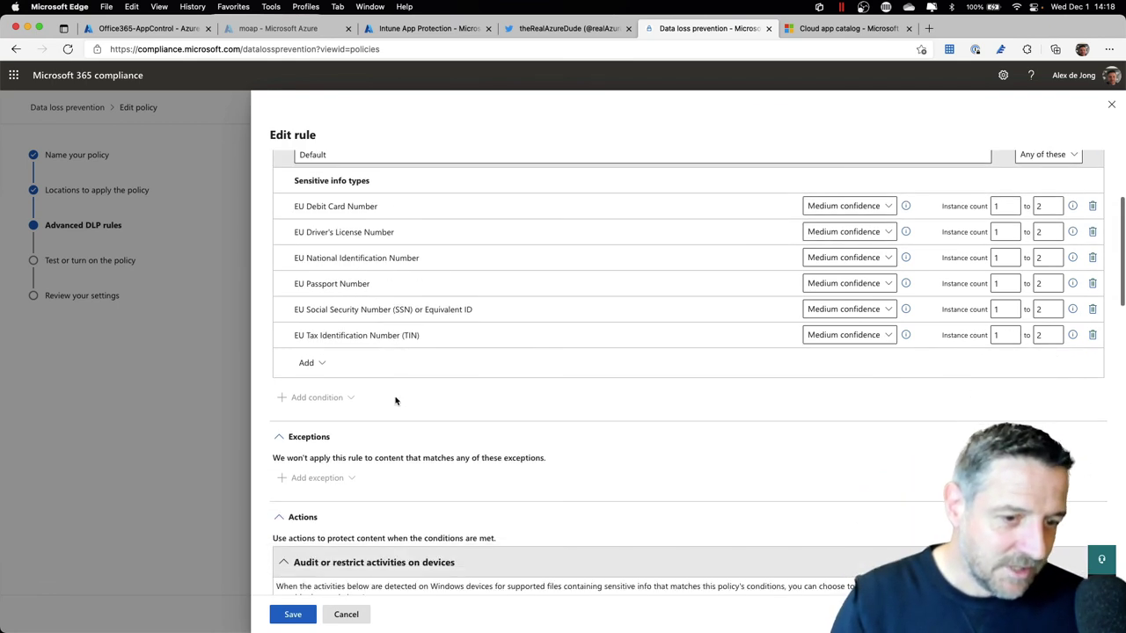
pyautogui.scroll(-4, 396, 401)
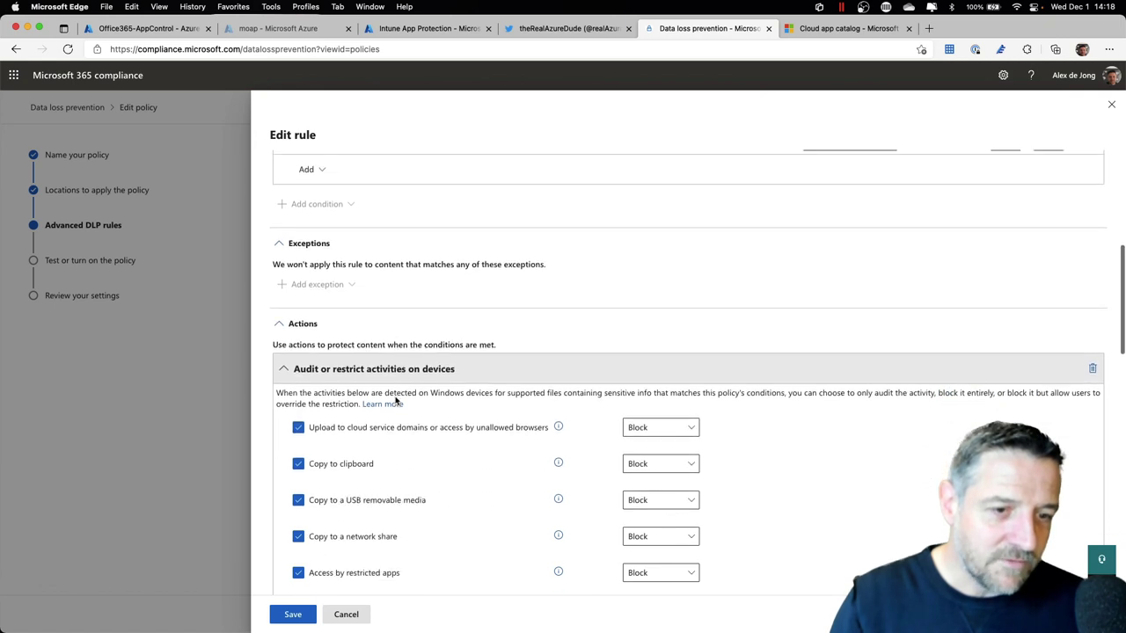
pyautogui.scroll(-3, 396, 401)
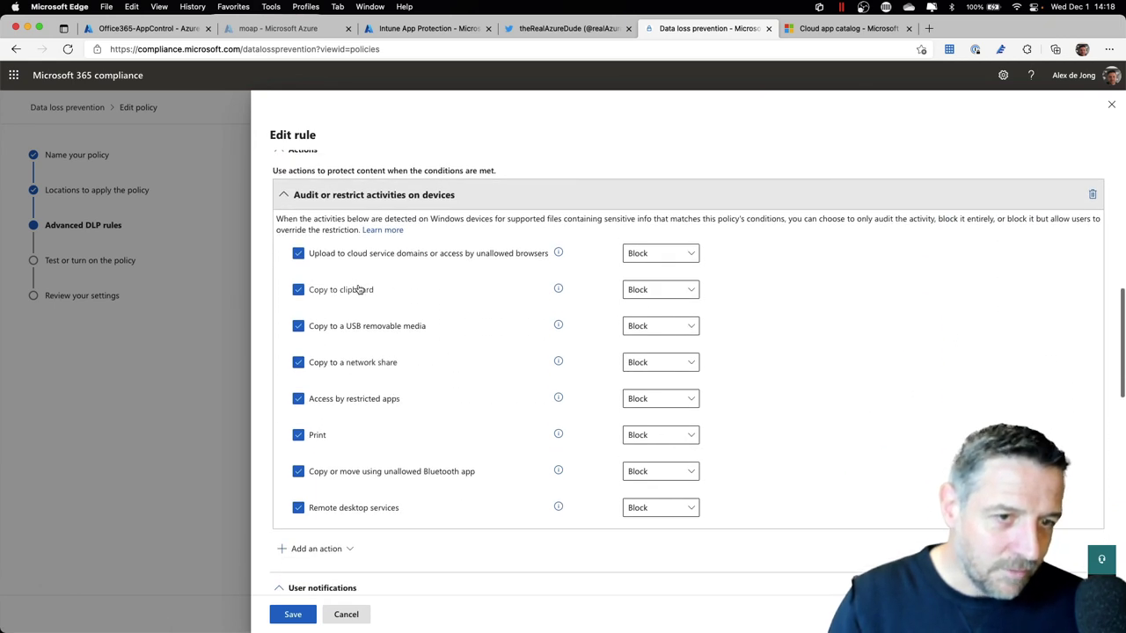
pyautogui.moveTo(431, 223); pyautogui.dragTo(626, 223)
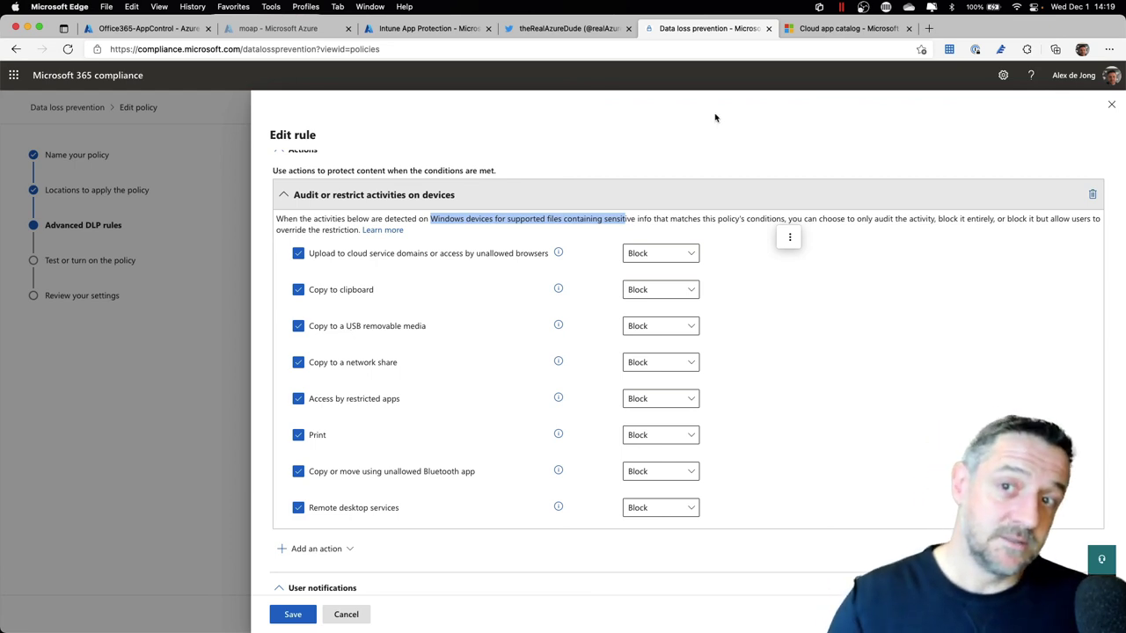
pyautogui.click(570, 29)
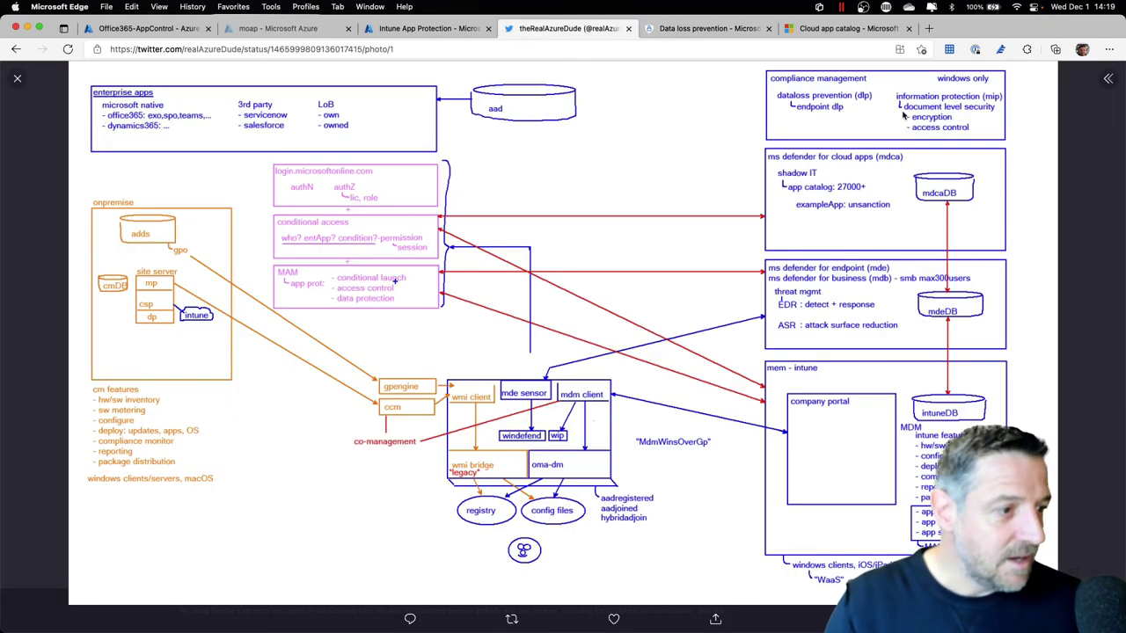